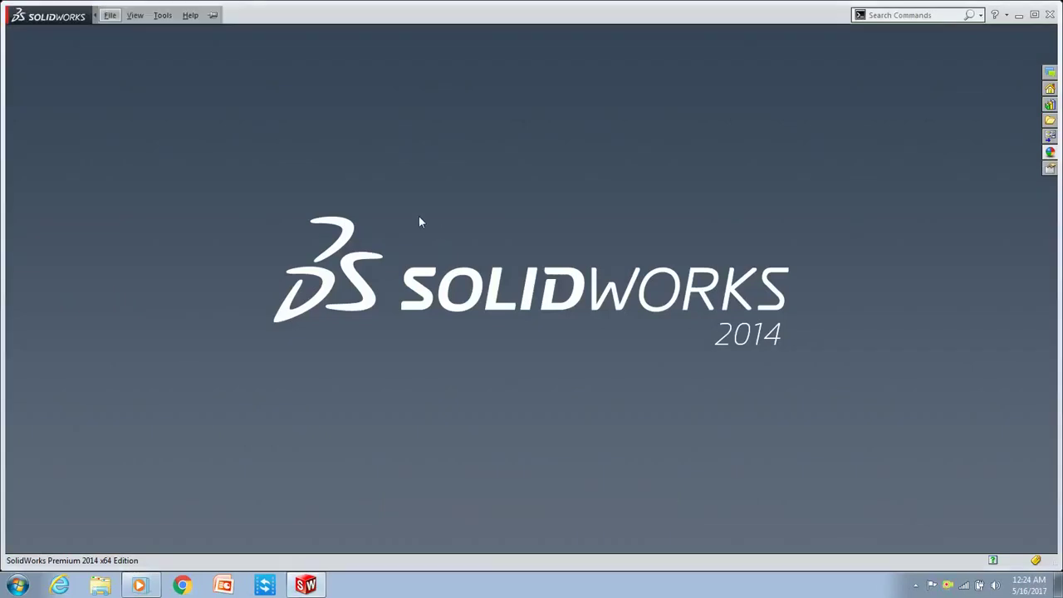
Create a new part and sketch a vertical construction line and a circle on the Top Plane.
left_click(124, 15)
left_click(463, 433)
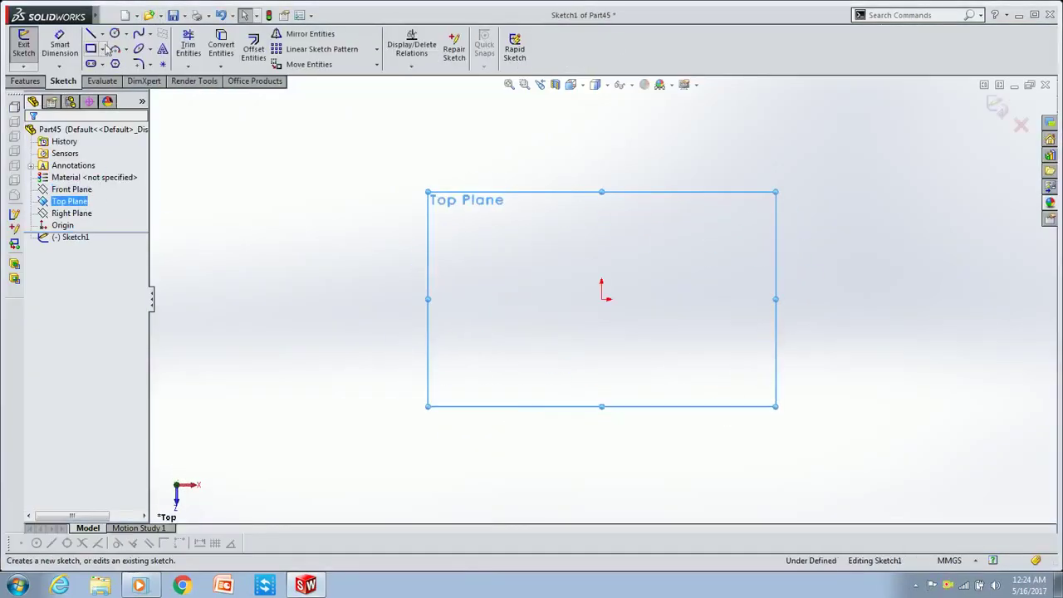
left_click(91, 33)
left_click(601, 299)
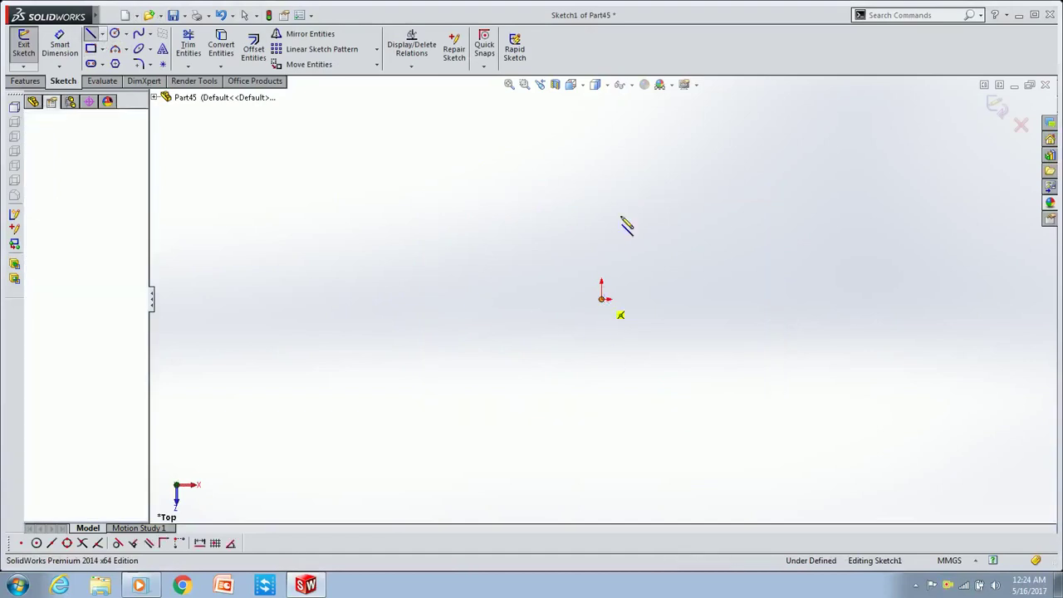
left_click(601, 182)
type("50.00")
left_click(115, 33)
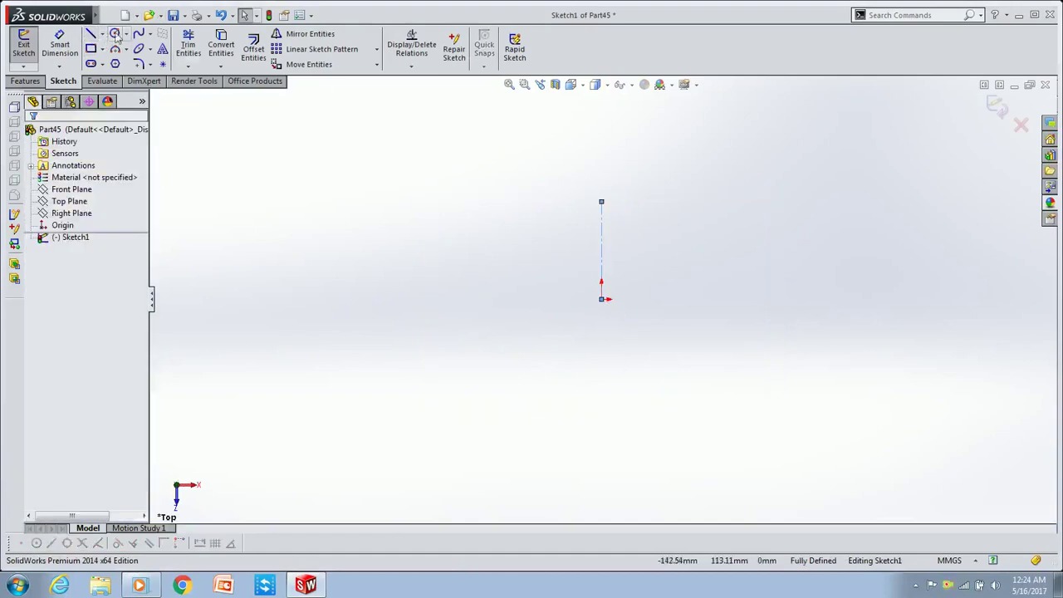
left_click(601, 202)
left_click(601, 300)
key("Escape")
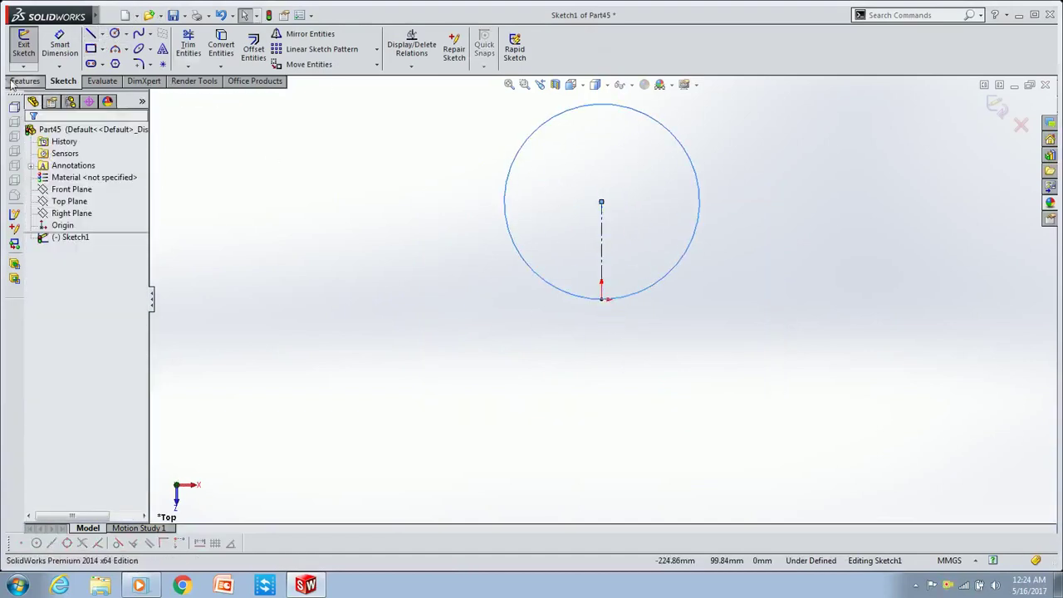
Extrude the circle 270 mm into a solid cylinder, Boss-Extrude1.
left_click(25, 80)
left_click(30, 46)
type("270")
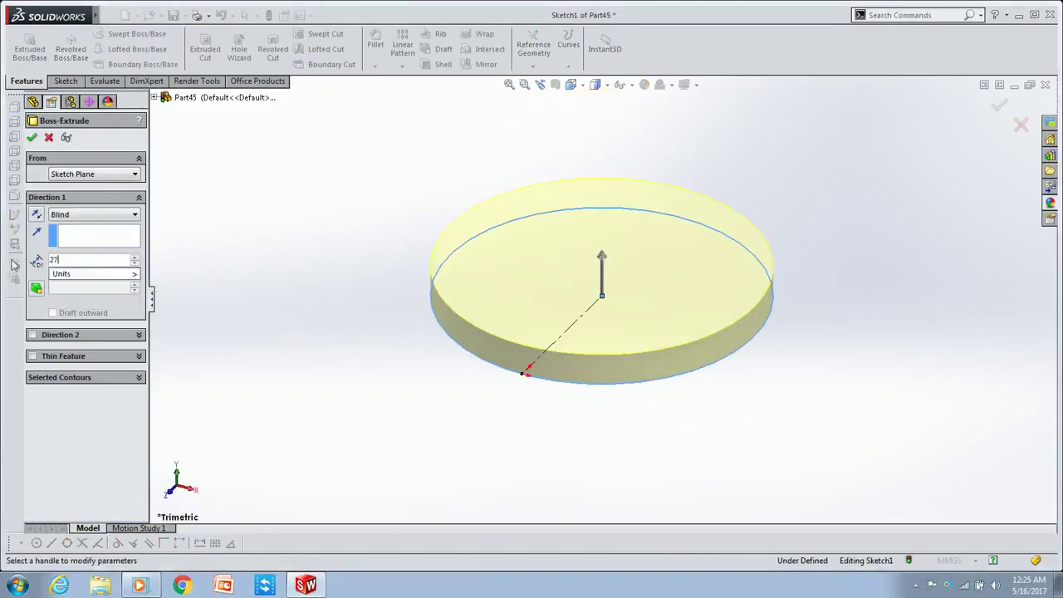
key("Return")
left_click(31, 137)
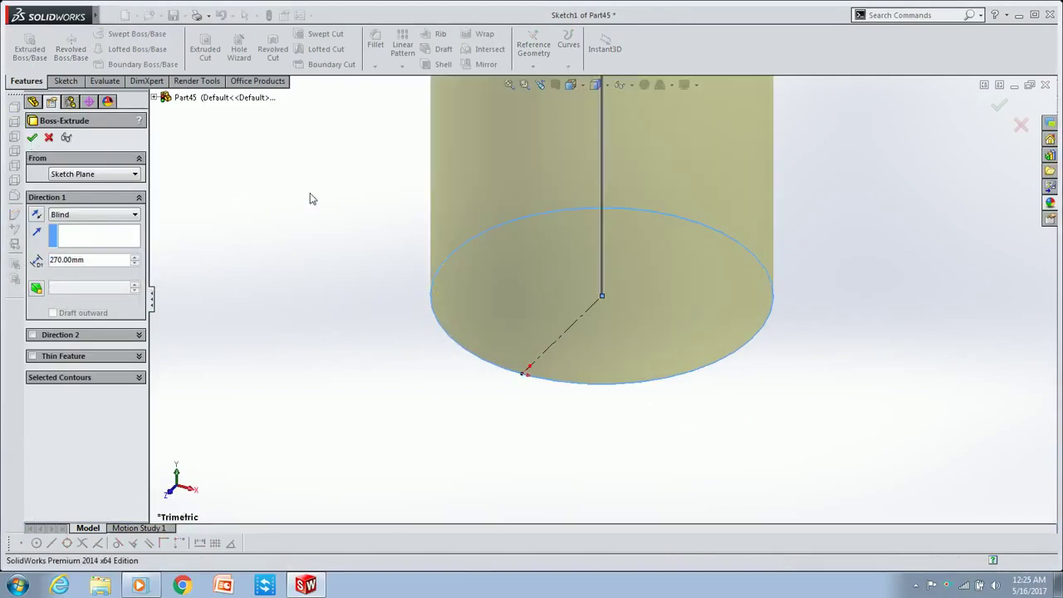
left_click(78, 190)
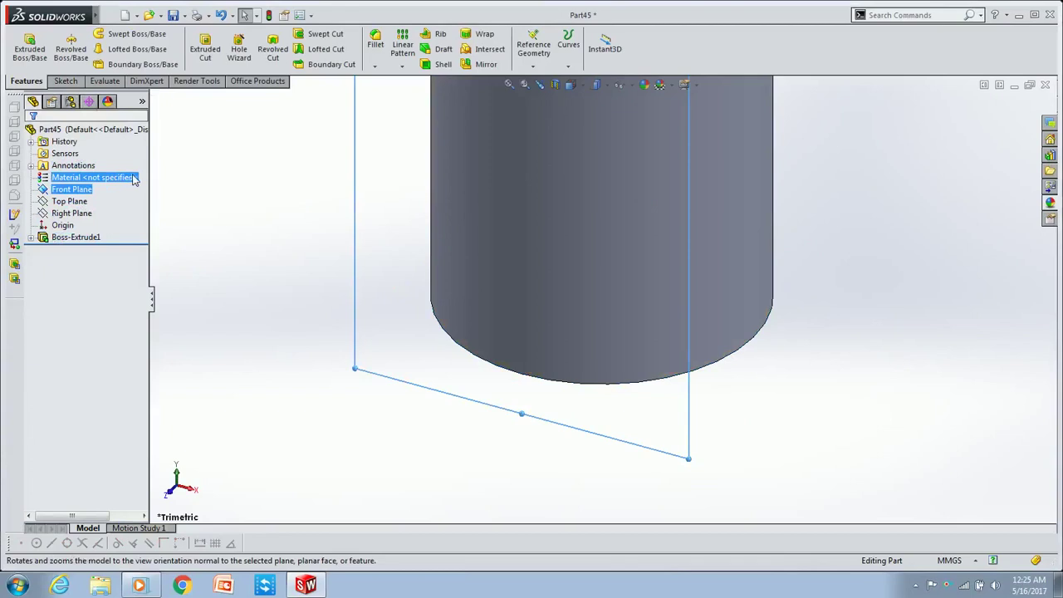
Viewing the Front Plane head-on, draw a horizontal line rightward from the origin.
left_click(80, 191)
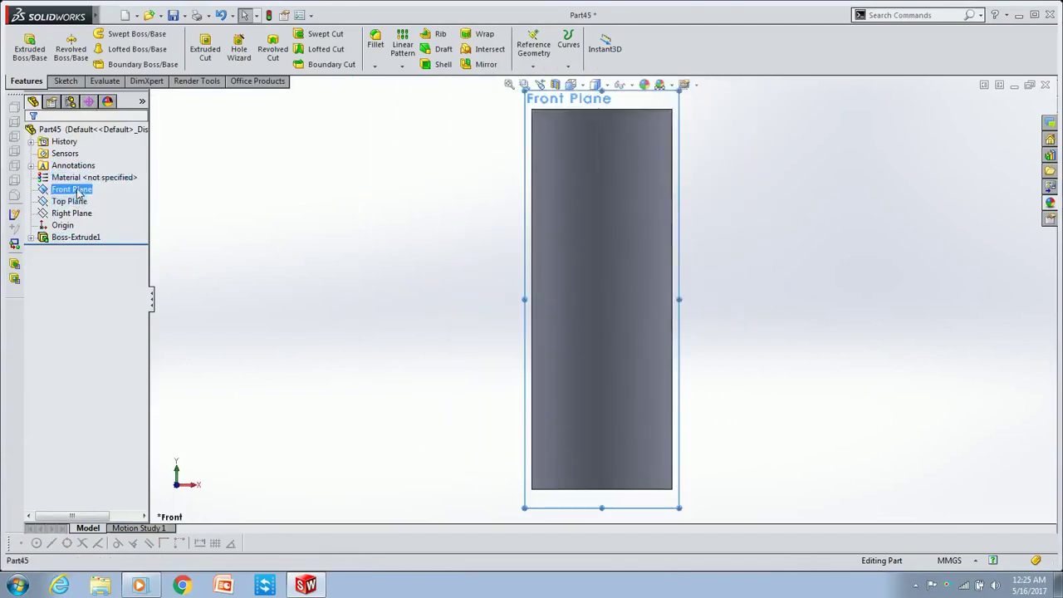
key("l")
left_click(601, 488)
double_click(882, 488)
key("Escape")
Dimension the line's length with the equation =pi*100 (314.16).
left_click(747, 488)
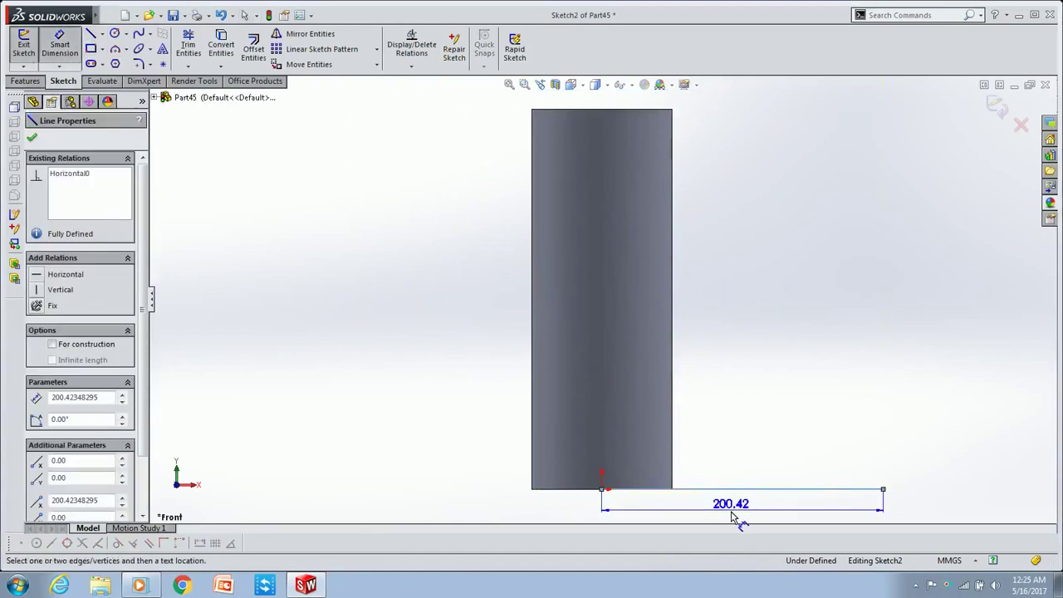
left_click(731, 512)
type("=pi*100")
key("Escape")
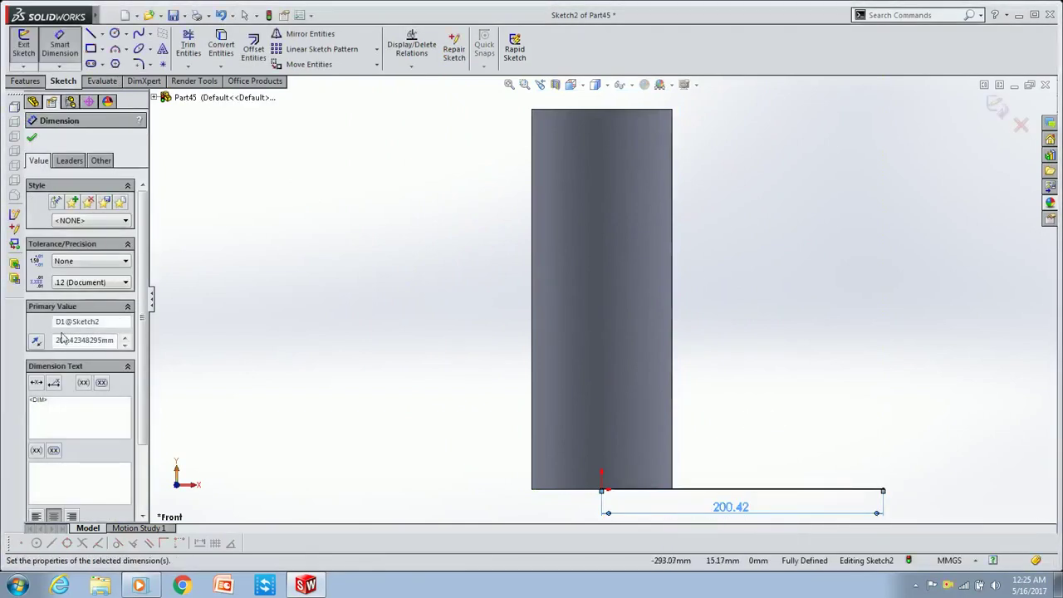
right_click(720, 508)
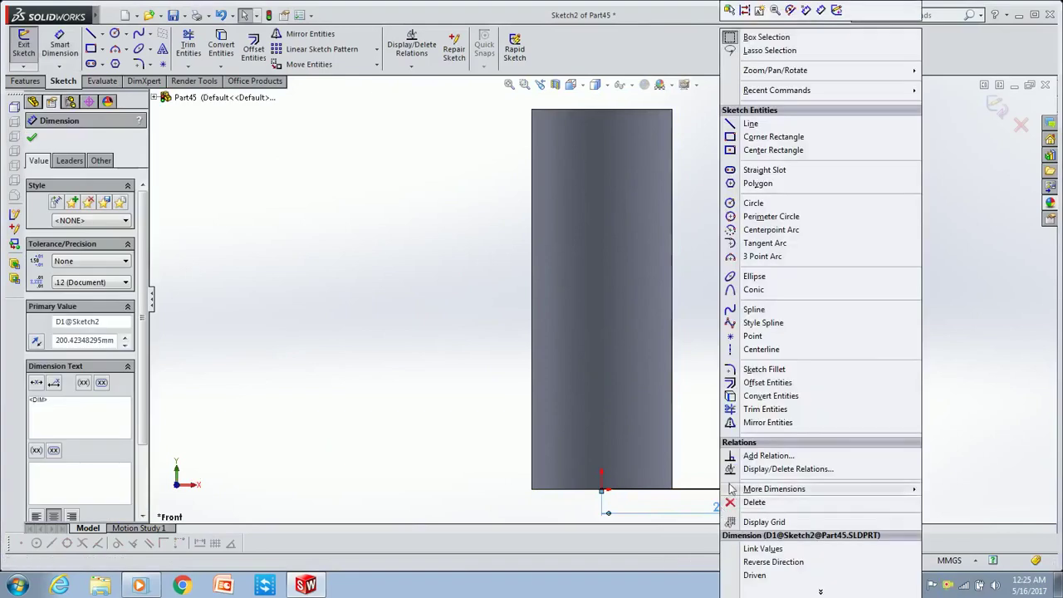
left_click(470, 331)
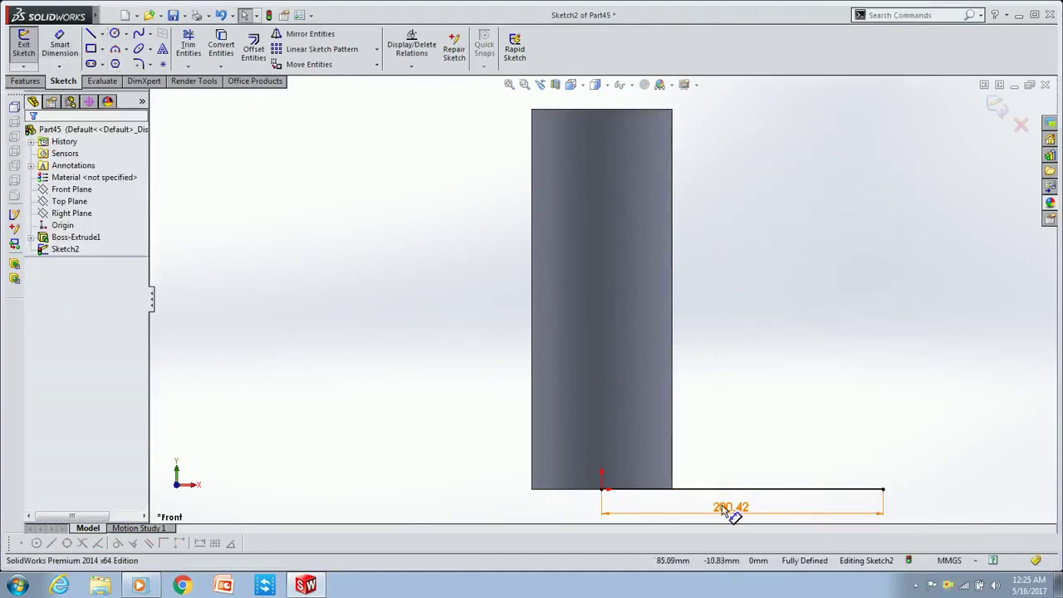
double_click(726, 509)
type("=pi*100")
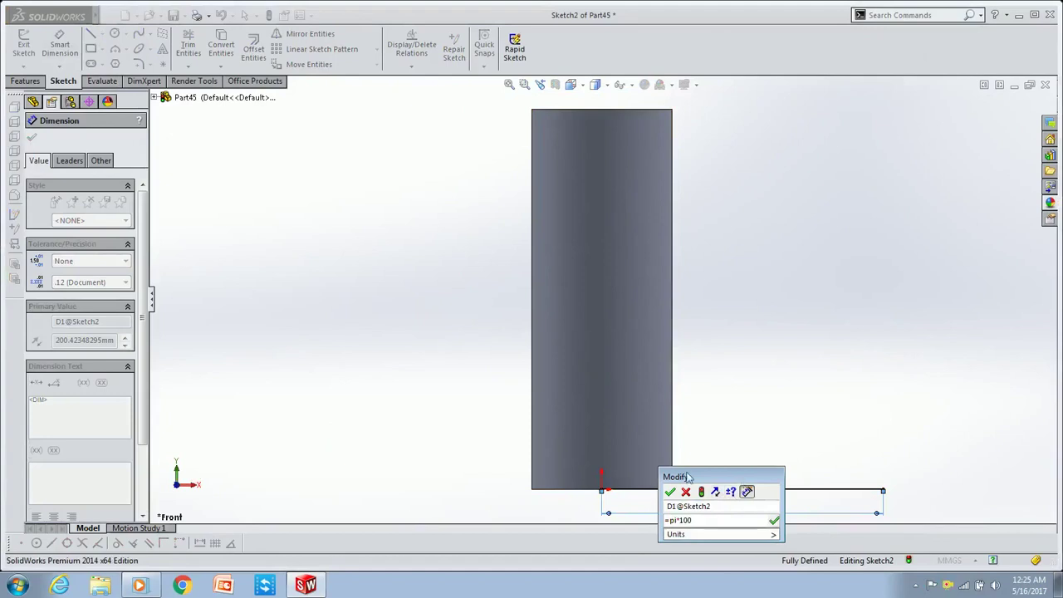
key("Return")
key("Return")
scroll(629, 276, "up", 2)
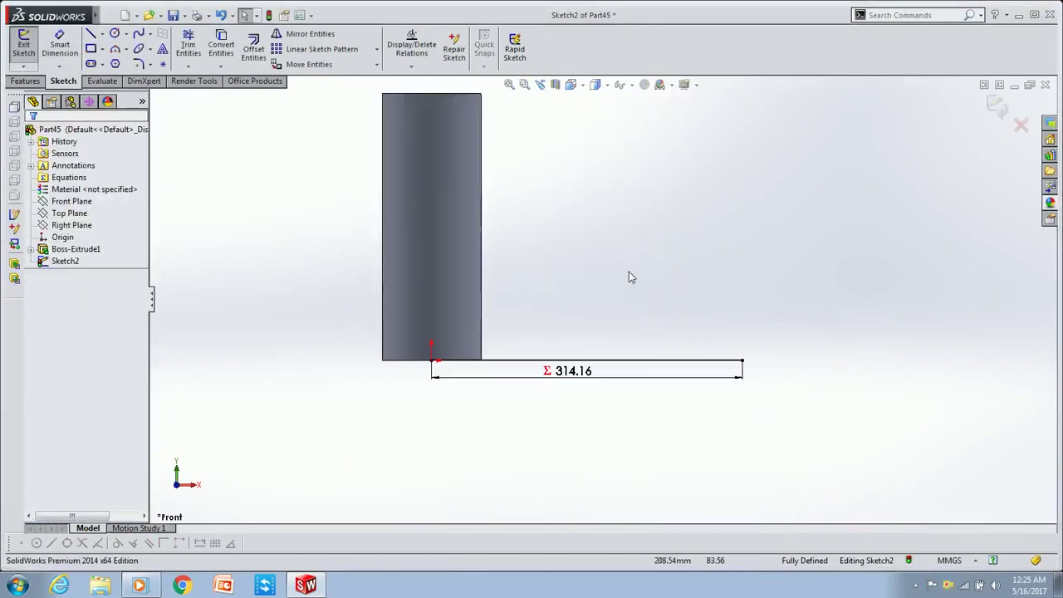
left_click(149, 33)
left_click(179, 75)
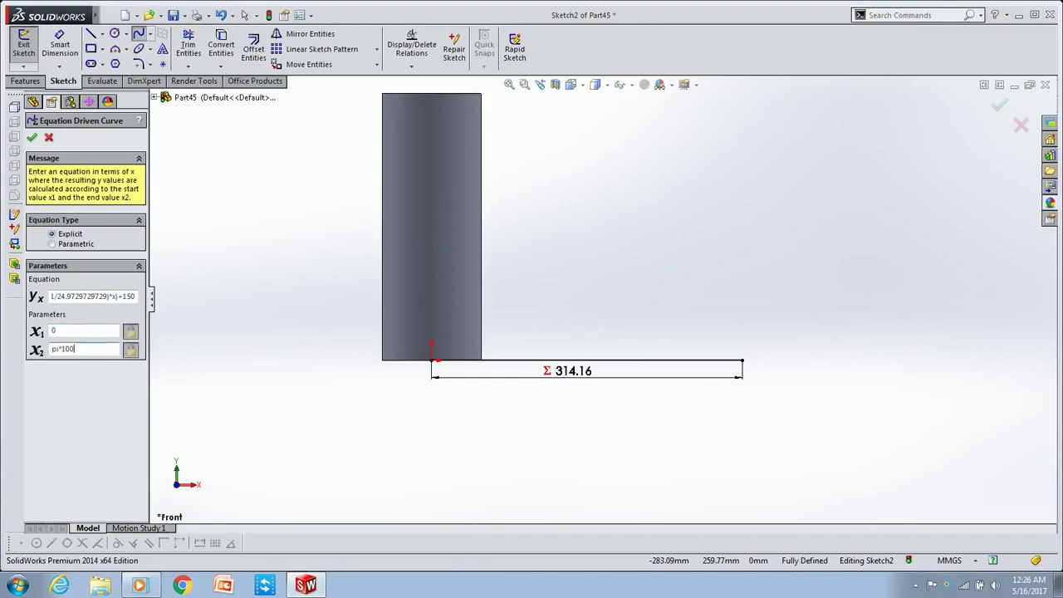
Accept the equation-driven cosine curve spanning 0 to pi*100 along the 314.16 line.
left_click(91, 33)
Draw a vertical centre line at the base line's midpoint and trim away the wave's right half.
left_click(53, 284)
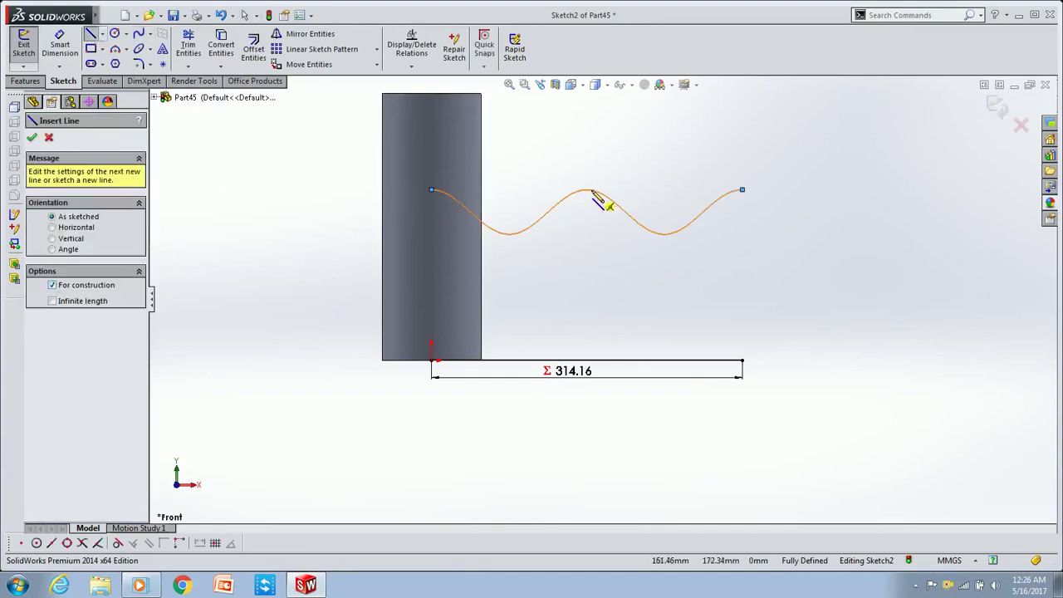
left_click(587, 360)
left_click(587, 143)
key("Escape")
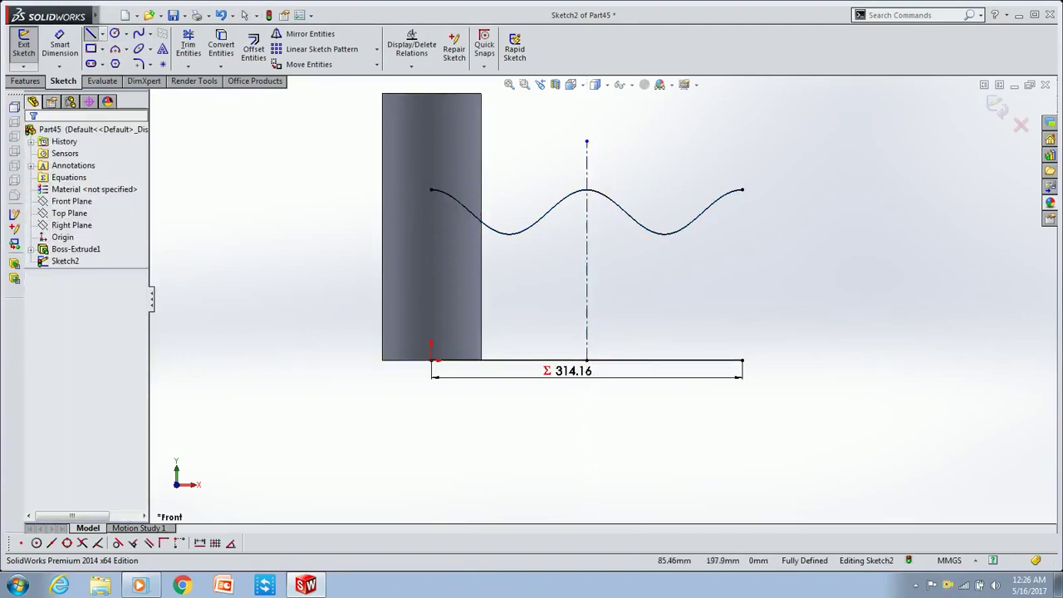
left_click(188, 46)
left_click_drag(632, 255, 664, 207)
left_click(32, 137)
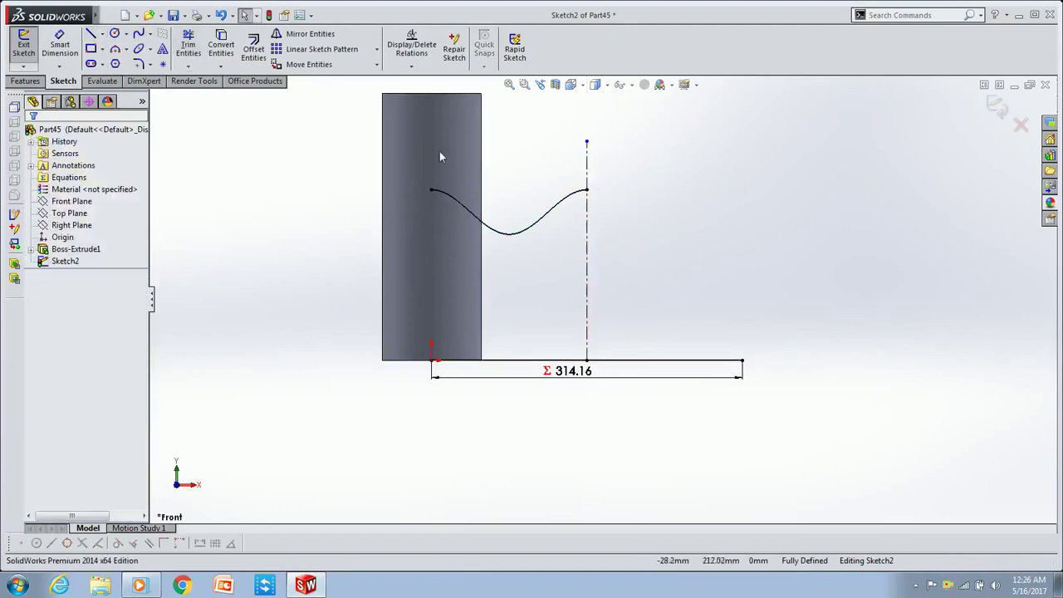
left_click(90, 34)
Add a vertical side line from the wave's left end and a bottom line to the centre line.
key("z")
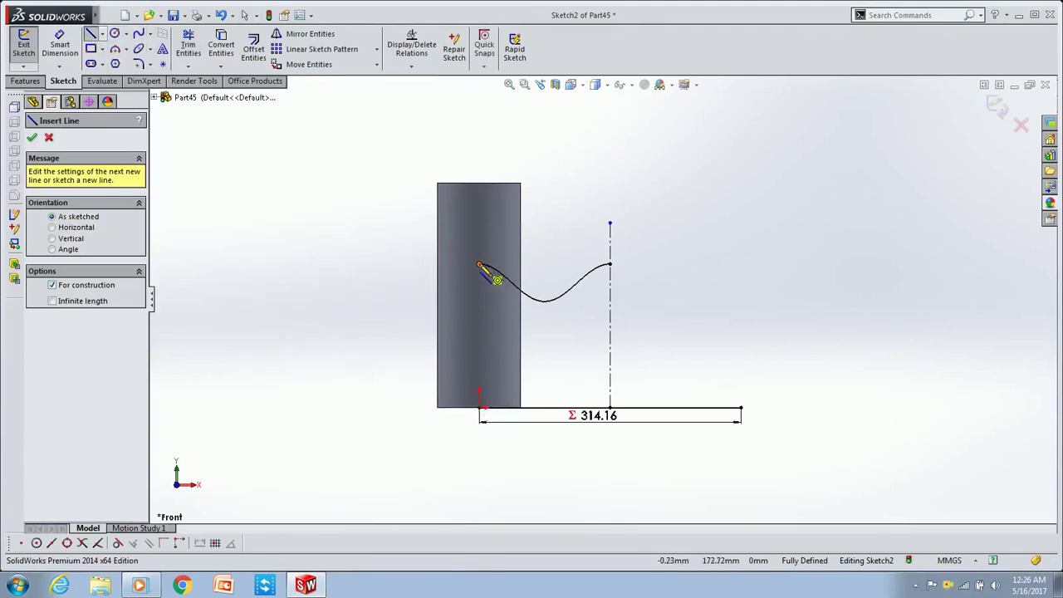
left_click(479, 265)
left_click(479, 358)
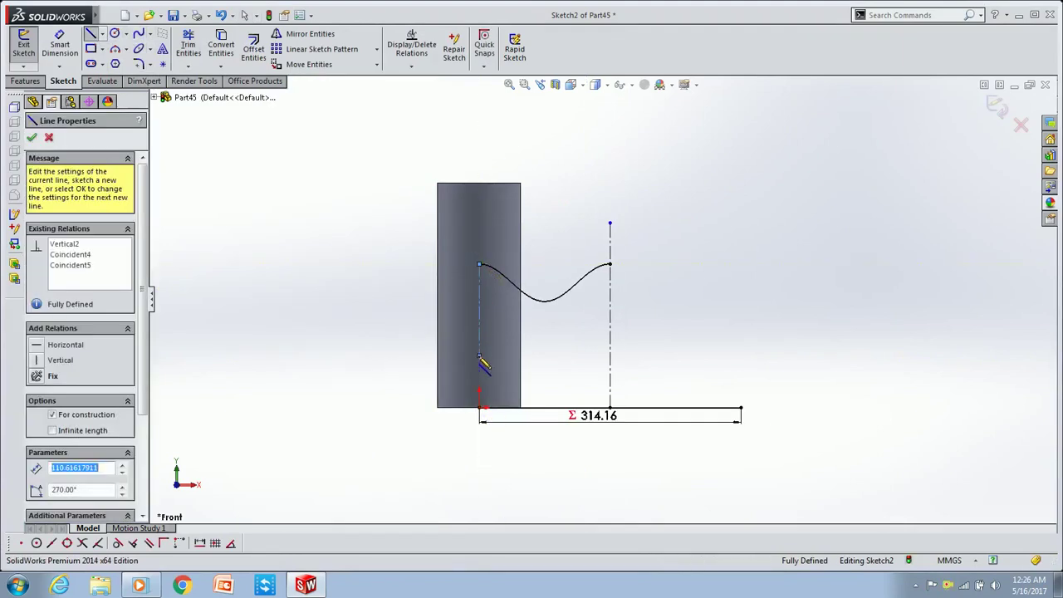
double_click(610, 342)
key("Escape")
left_click(487, 342)
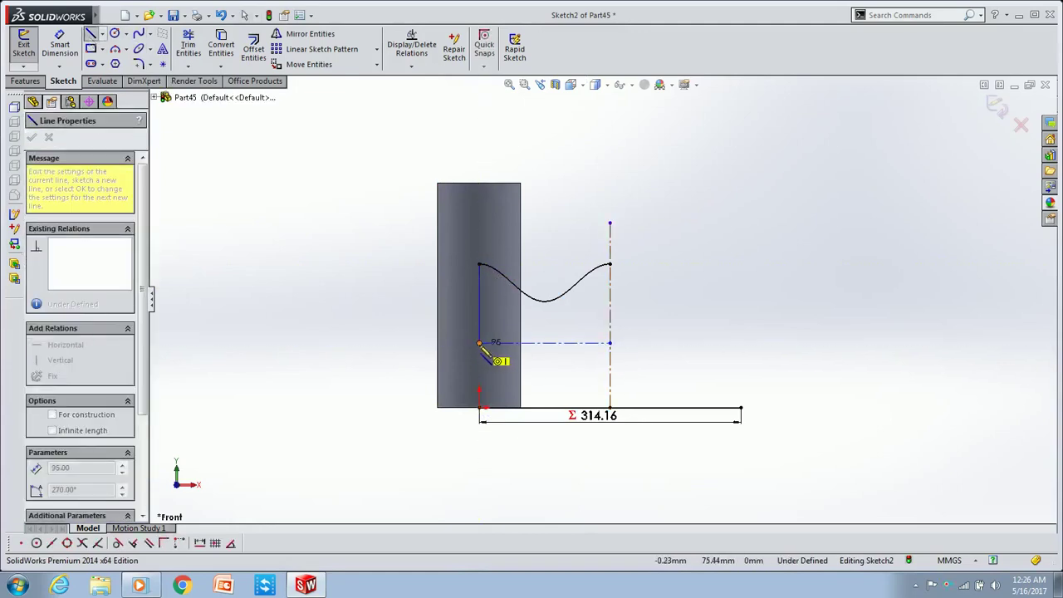
key("Escape")
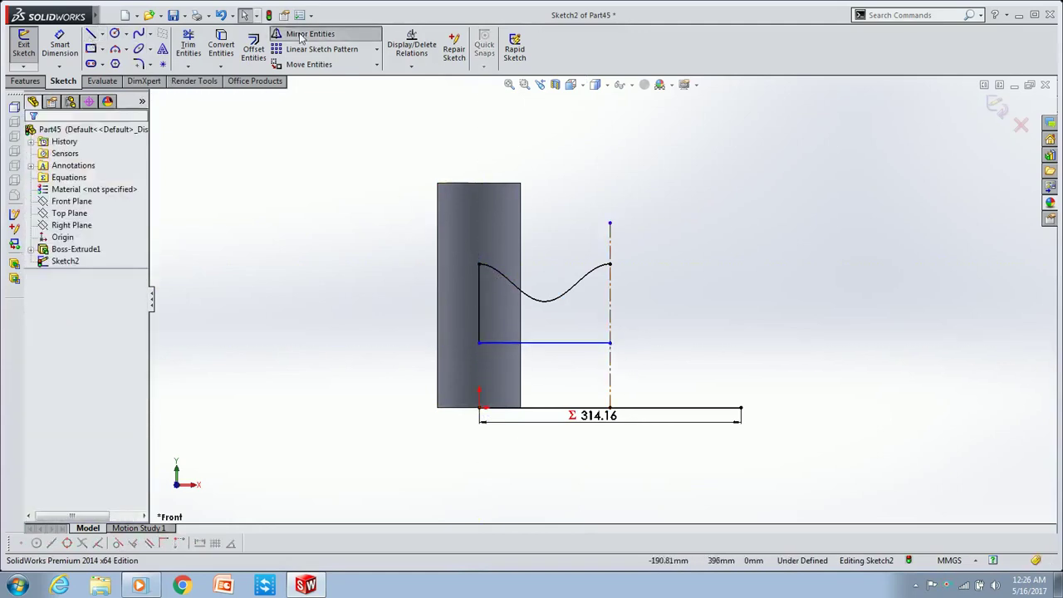
Mirror the wave, side line and bottom line about the vertical centre line.
left_click(309, 34)
left_click(543, 301)
left_click(479, 309)
left_click(505, 343)
left_click(125, 308)
left_click(612, 326)
left_click(31, 138)
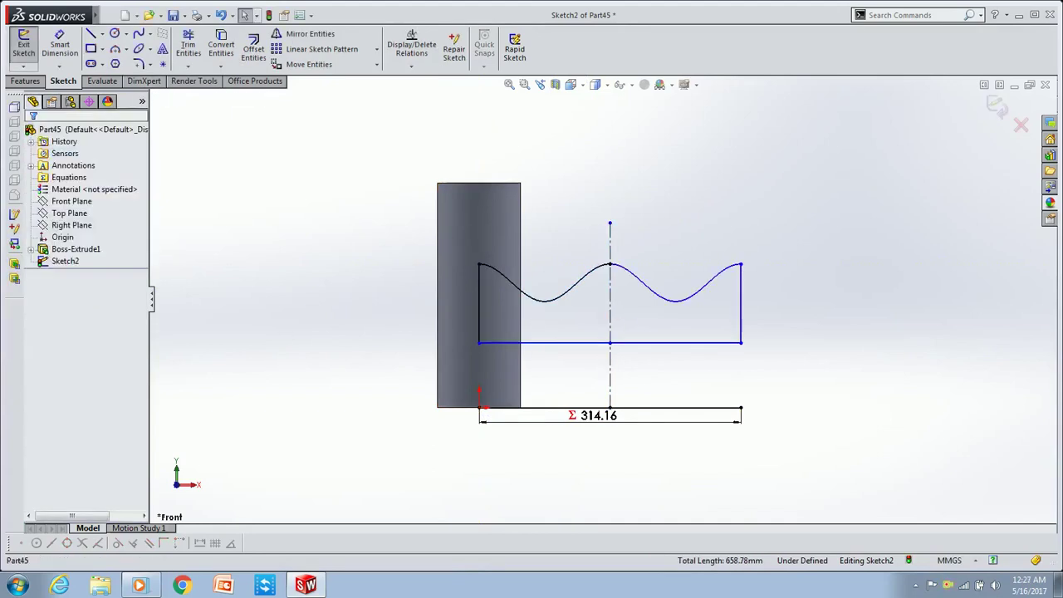
Make the 314.16 base line construction geometry and exit the sketch.
left_click(549, 408)
left_click(51, 343)
key("Escape")
left_click(997, 107)
left_click(484, 37)
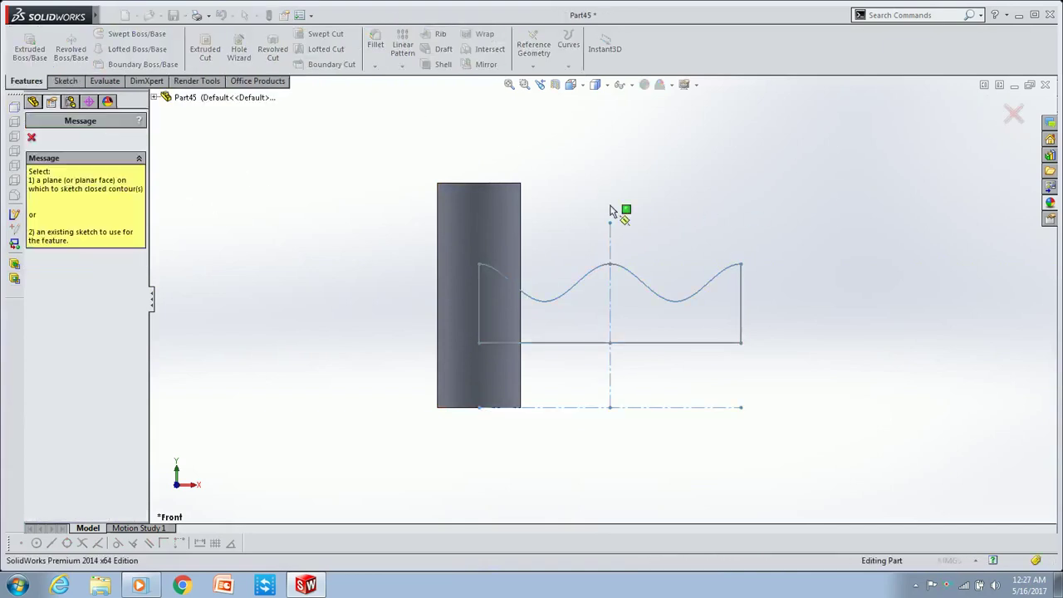
Emboss the wave profile 50 mm onto the cylinder's side face as Wrap1.
left_click(471, 219)
key("ctrl+7")
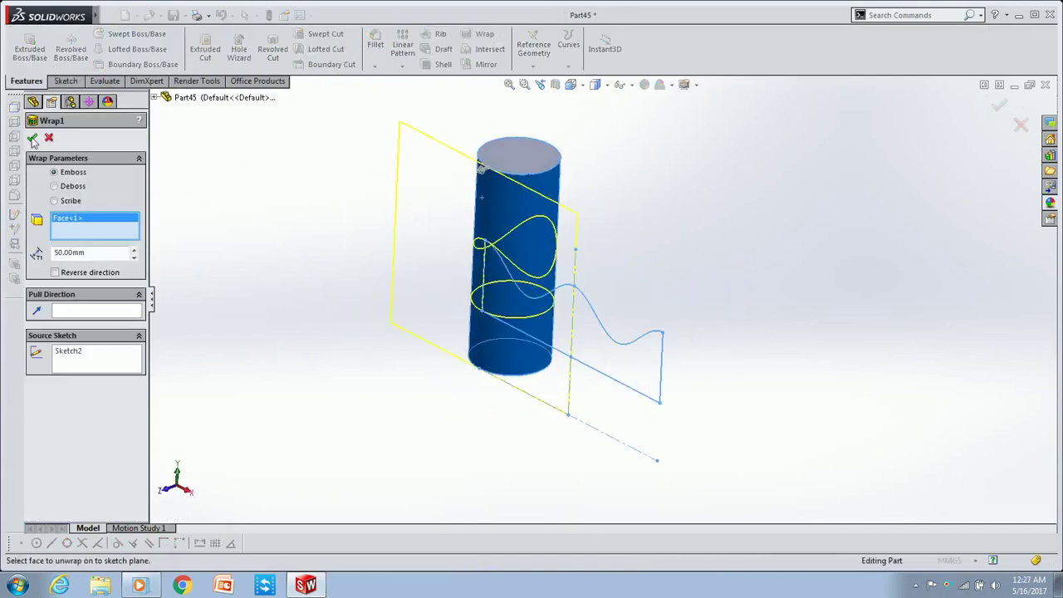
left_click(32, 138)
middle_click_drag(550, 237, 556, 306)
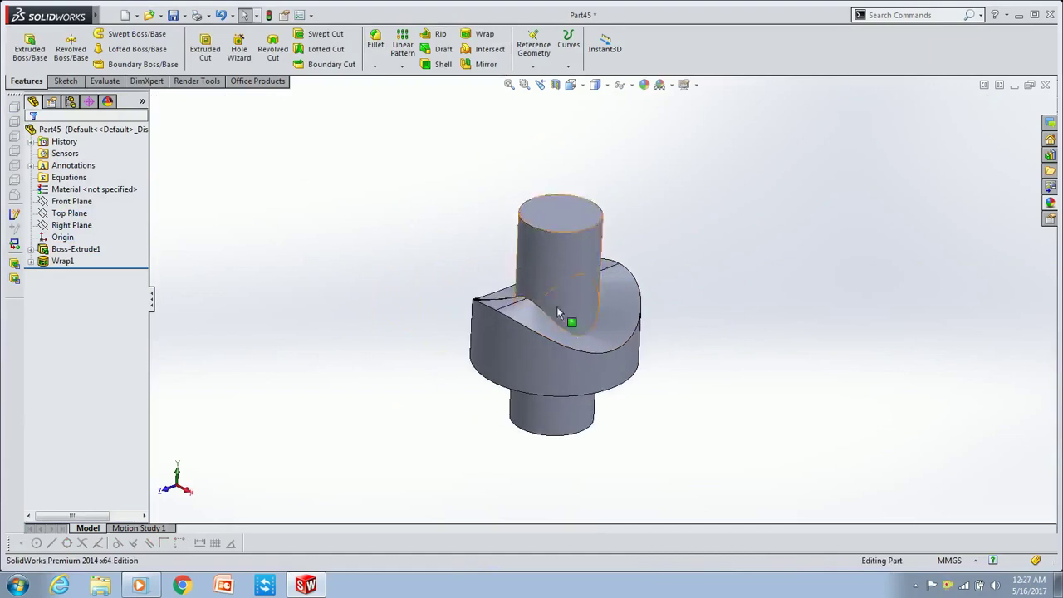
Start a new sketch on the Right Plane, viewed normal to it.
left_click(70, 225, "ctrl")
key("ctrl+8")
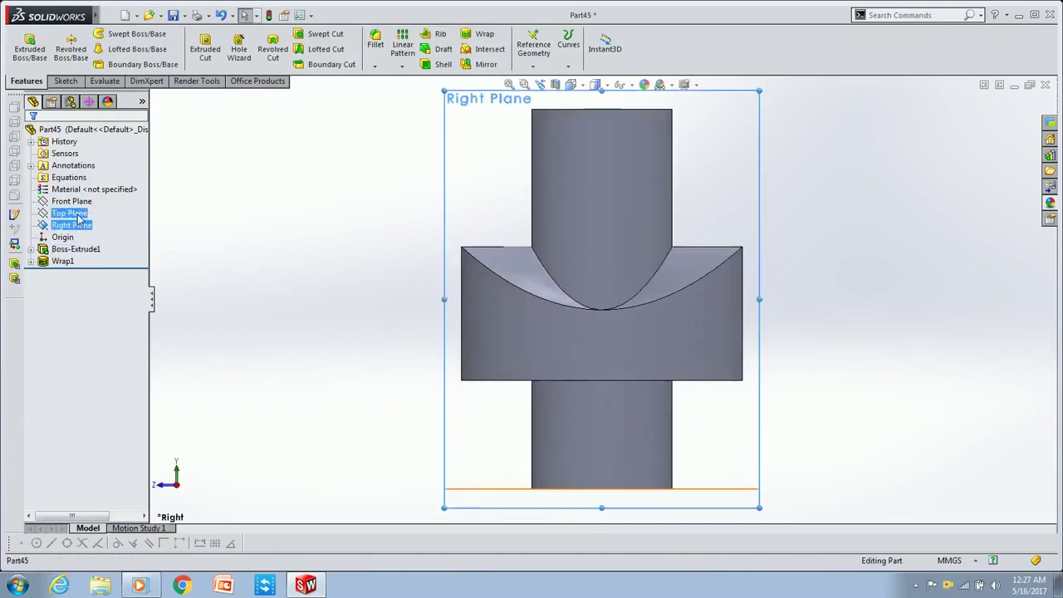
left_click(198, 168)
Draw a vertical centerline from the band's bottom edge midpoint up the shaft.
left_click(90, 34)
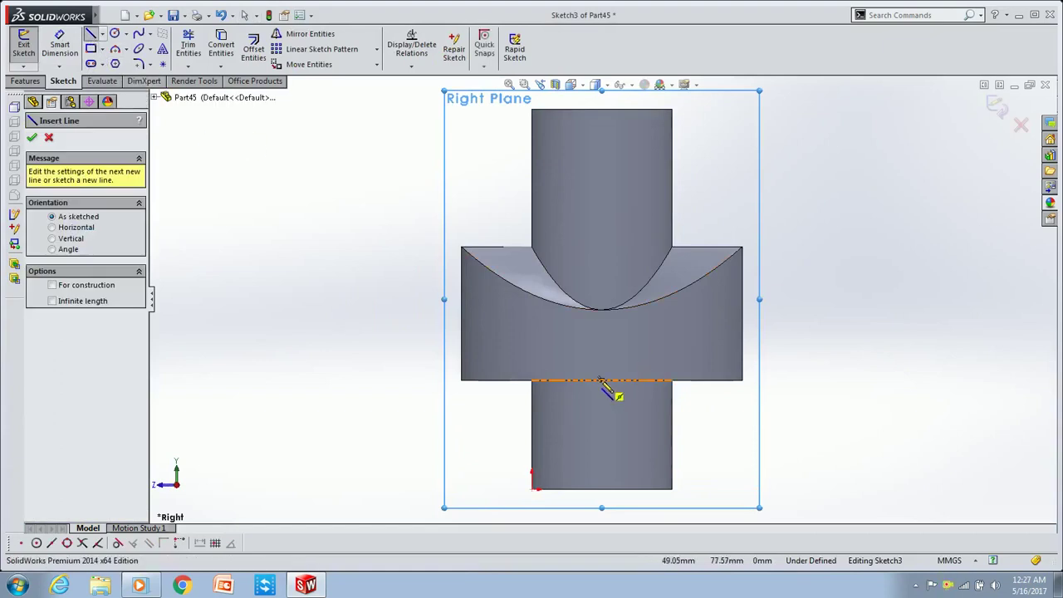
left_click(602, 380)
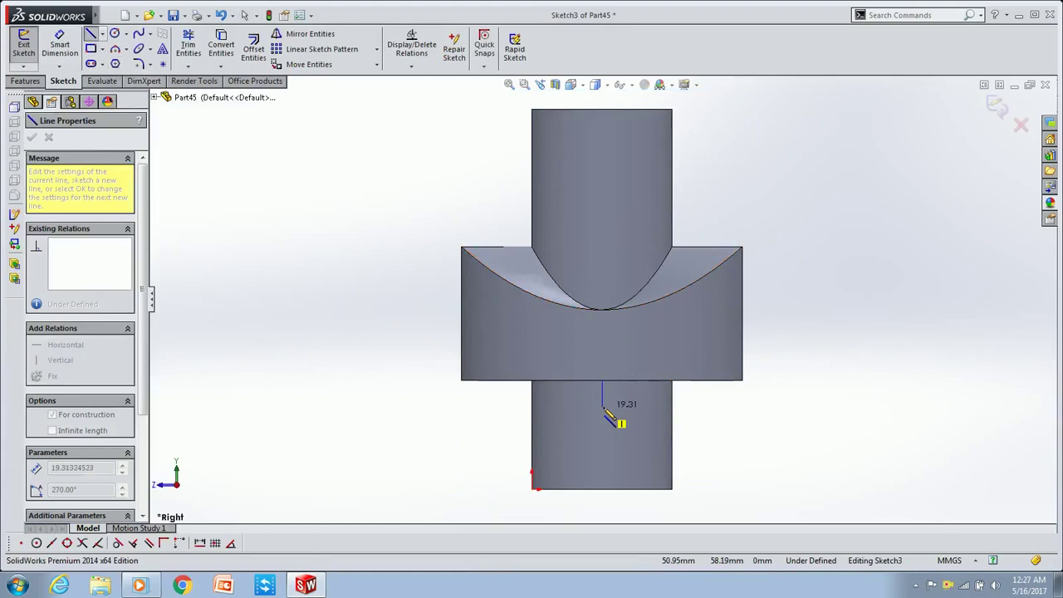
left_click(602, 407)
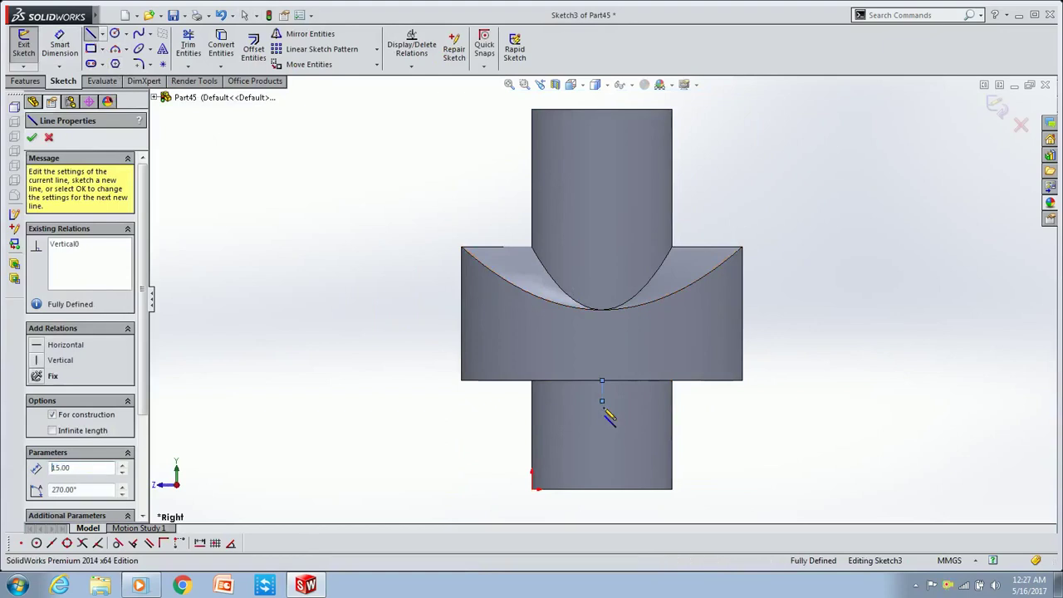
key("Escape")
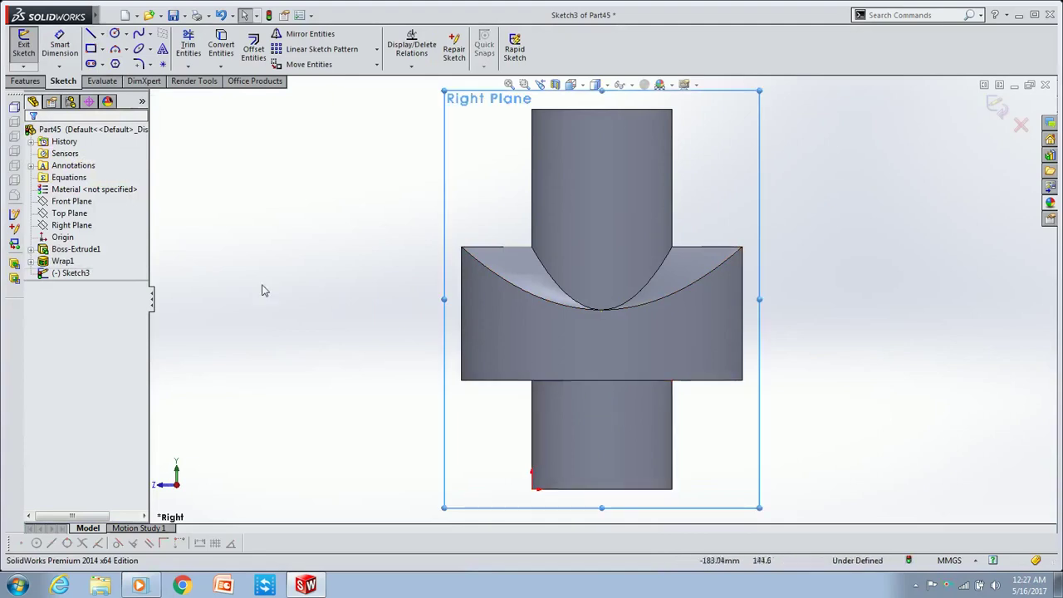
key("Return")
left_click(56, 287)
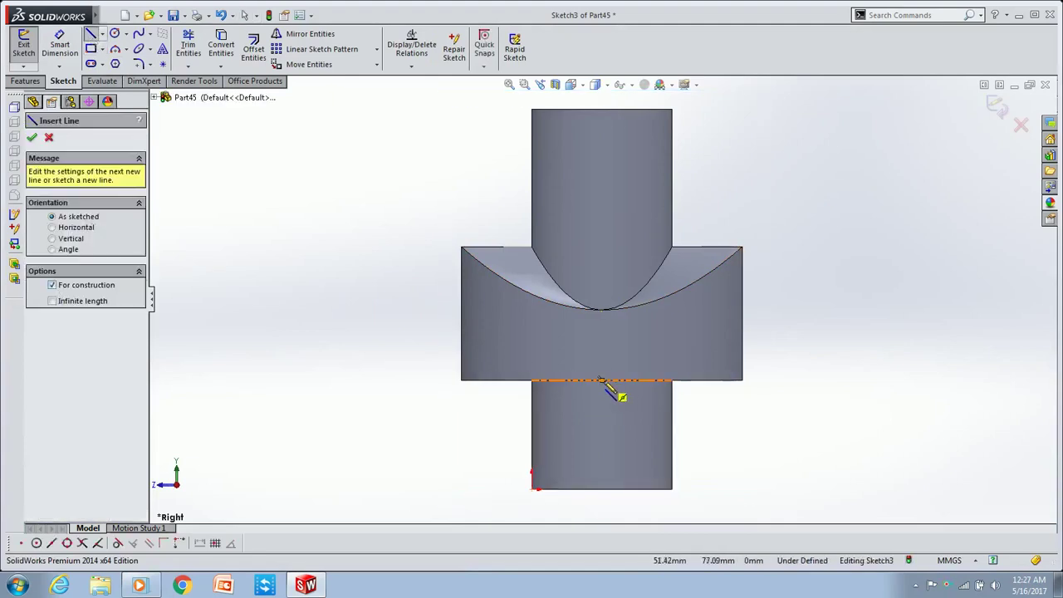
left_click(602, 380)
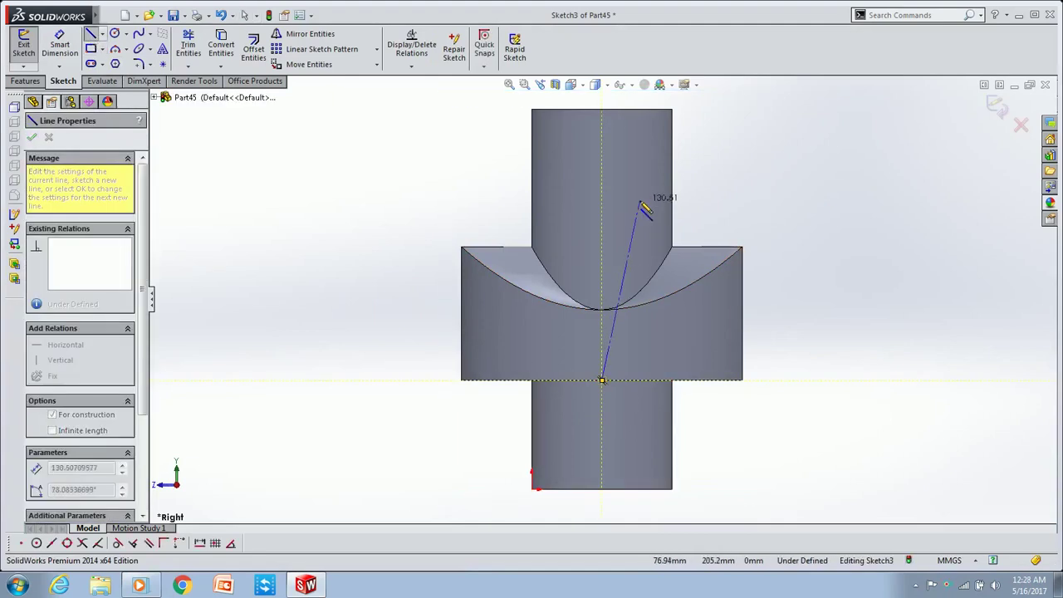
left_click(602, 98)
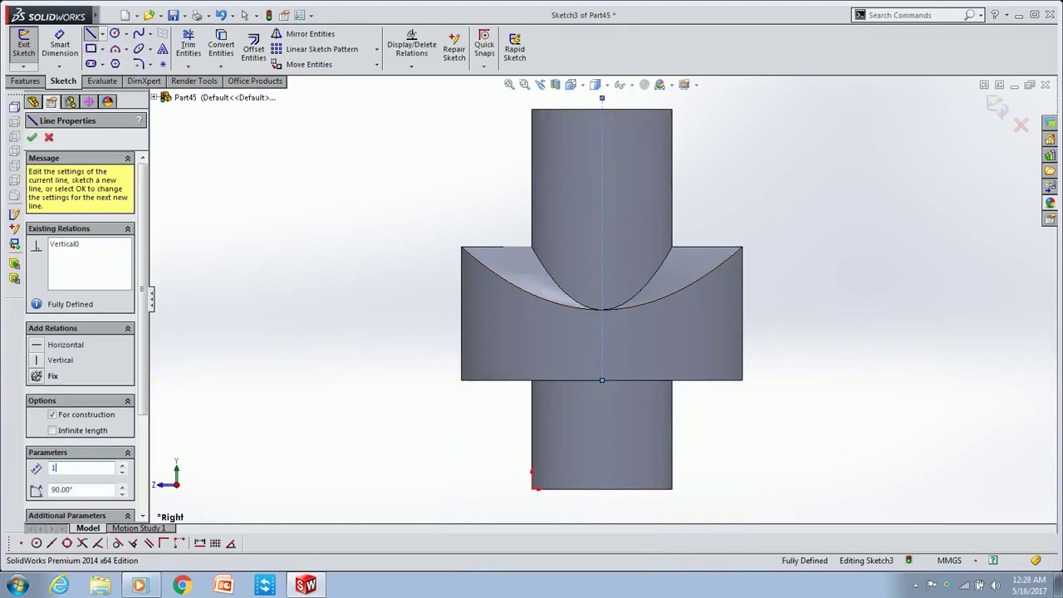
left_click(83, 467)
type("60.00")
key("Escape")
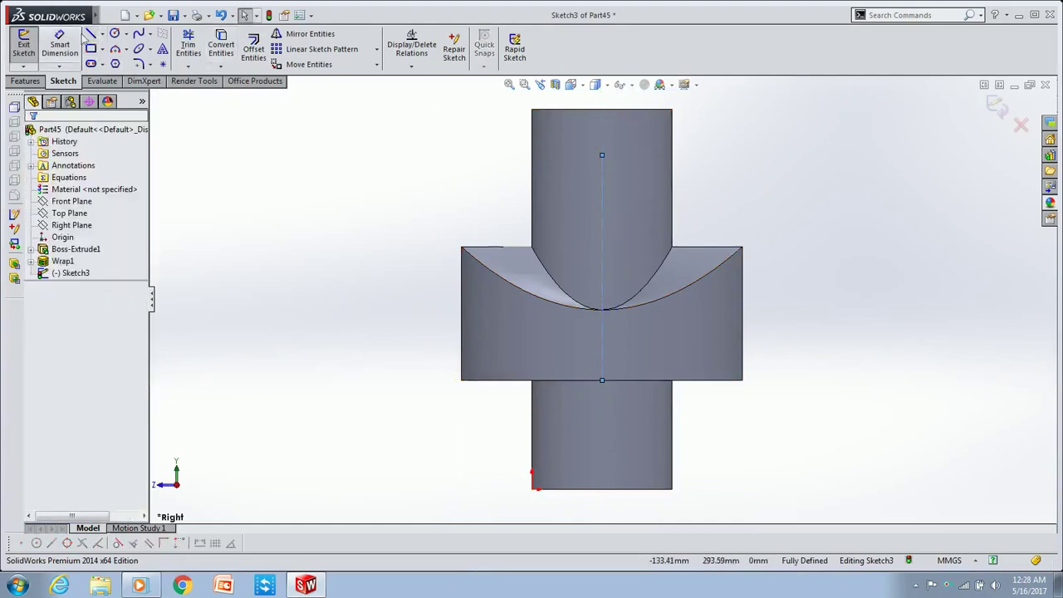
Add a horizontal line along the band's bottom edge and a horizontal construction line near the top.
left_click(90, 34)
left_click(602, 380)
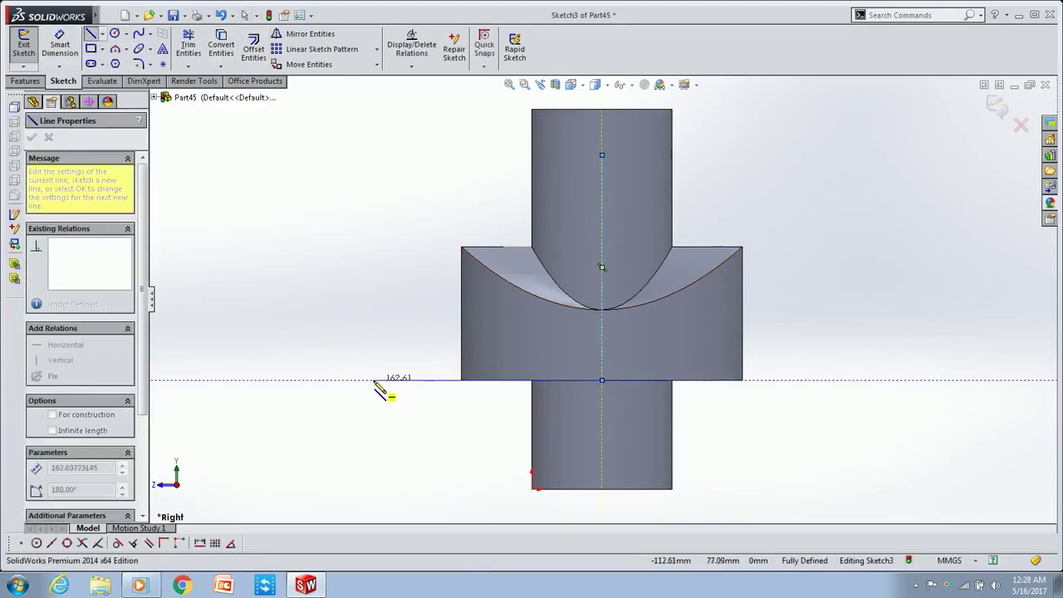
left_click(374, 380)
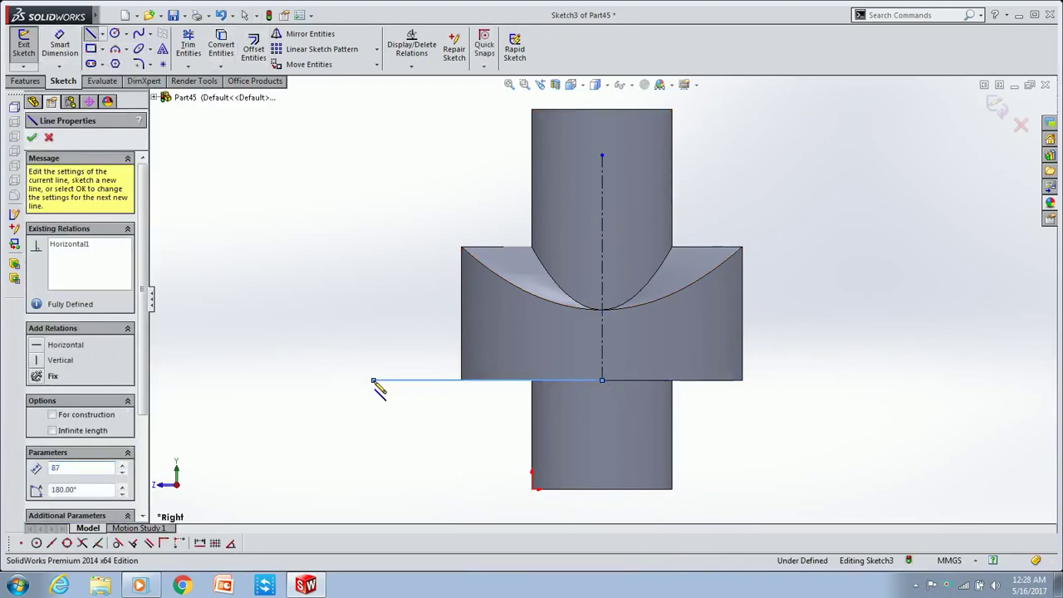
key("Escape")
left_click(91, 34)
left_click(52, 285)
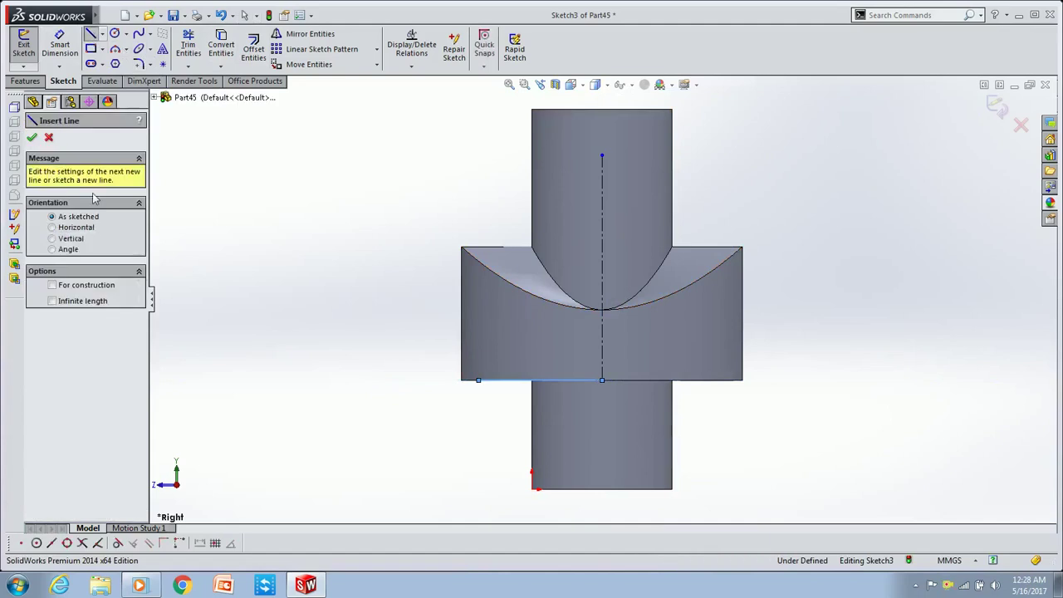
left_click(602, 156)
left_click(426, 155)
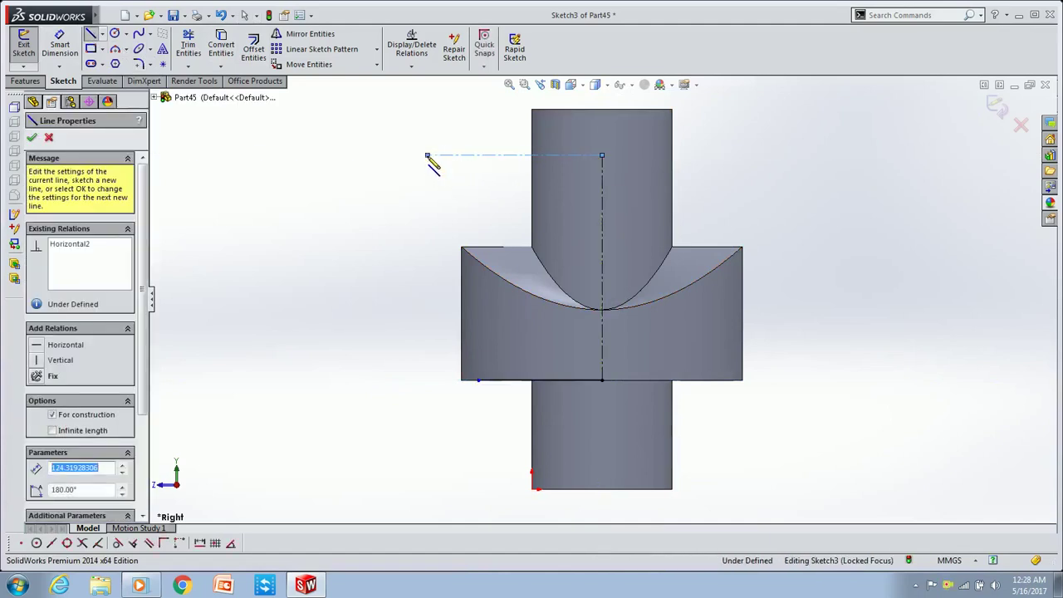
double_click(503, 155)
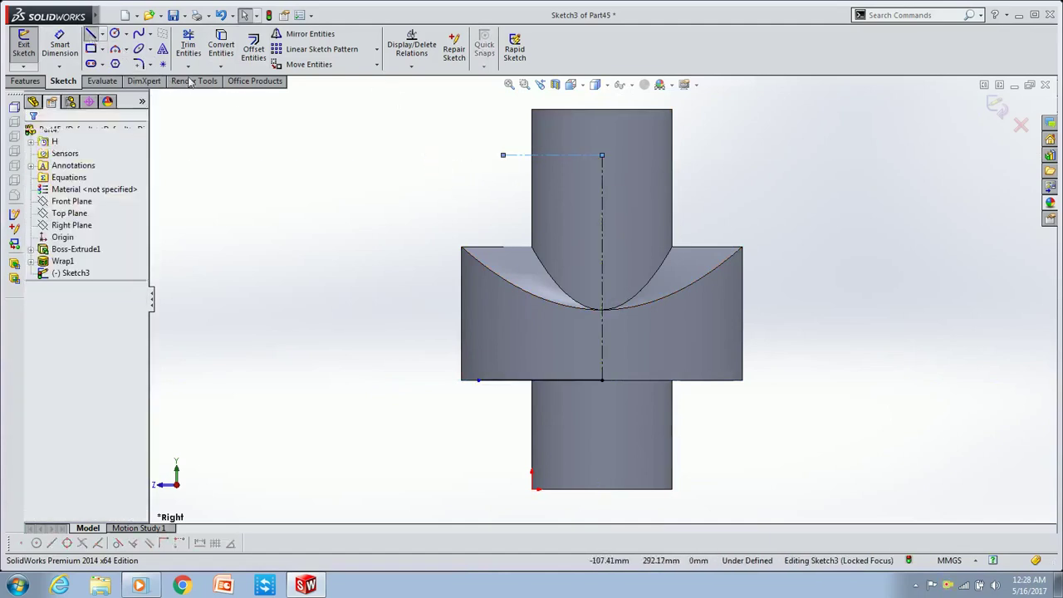
Draw a closed cutting profile with a sloped edge down to the band's bottom-left corner.
left_click(502, 155)
double_click(479, 380)
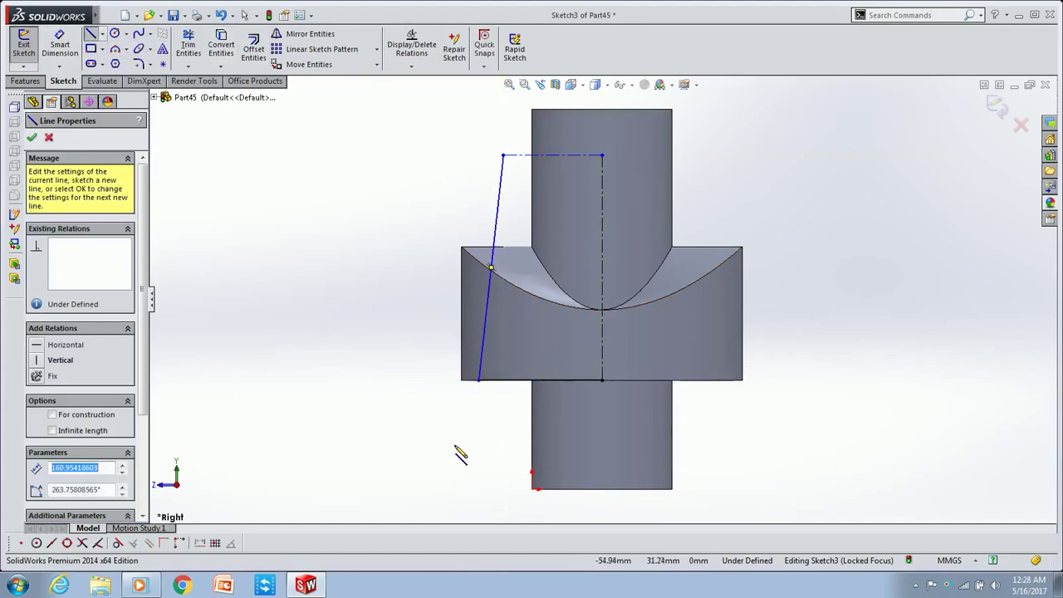
left_click(479, 380)
left_click(468, 433)
left_click(356, 422)
left_click(373, 165)
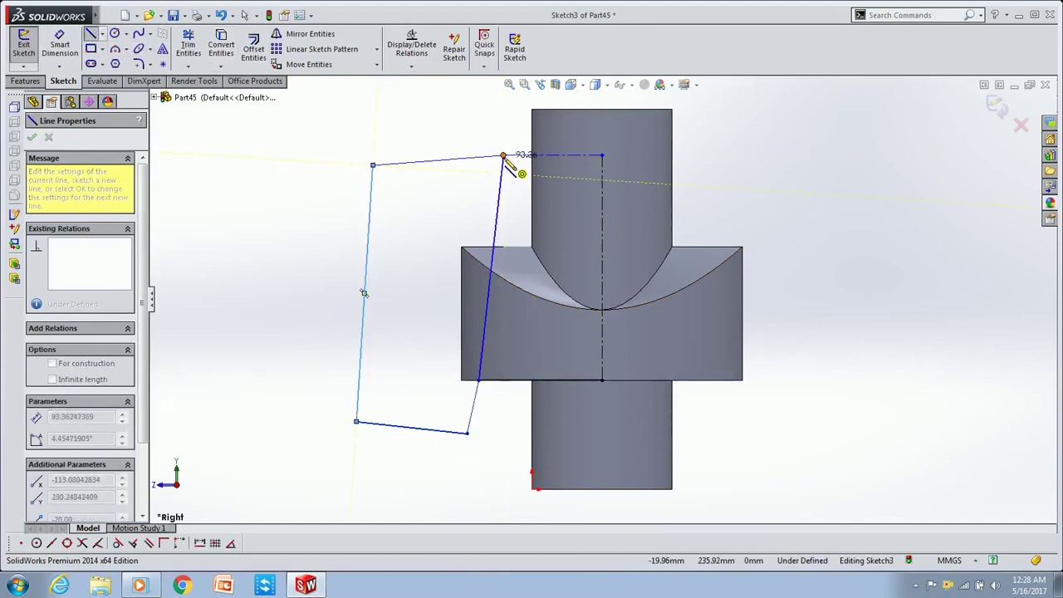
left_click(502, 155)
key("Escape")
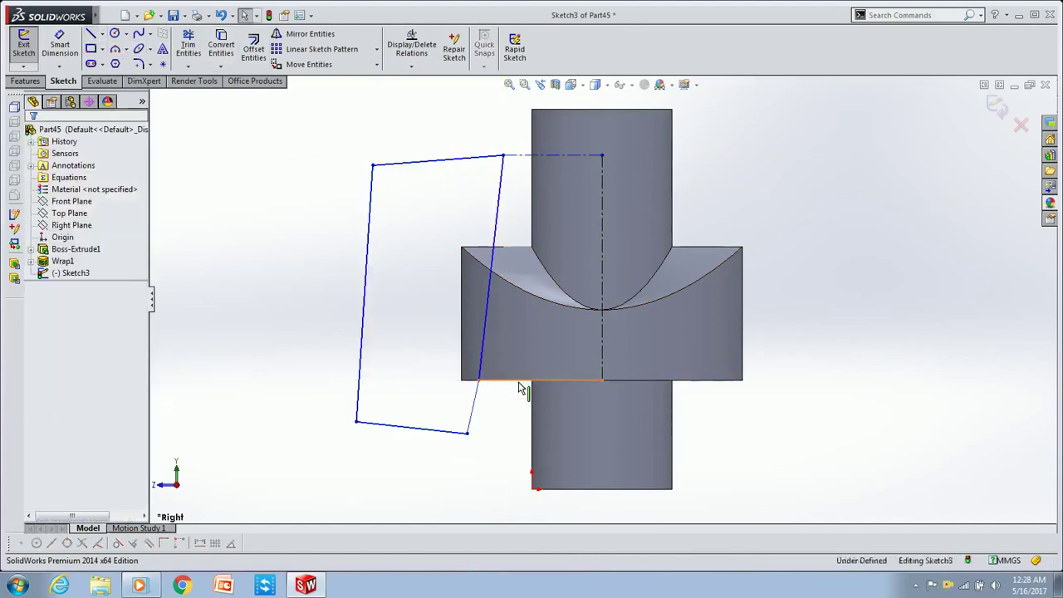
Revolve-cut the profile 360° about the centerline to taper the band, as Cut-Revolve1.
left_click(532, 380)
left_click(256, 195)
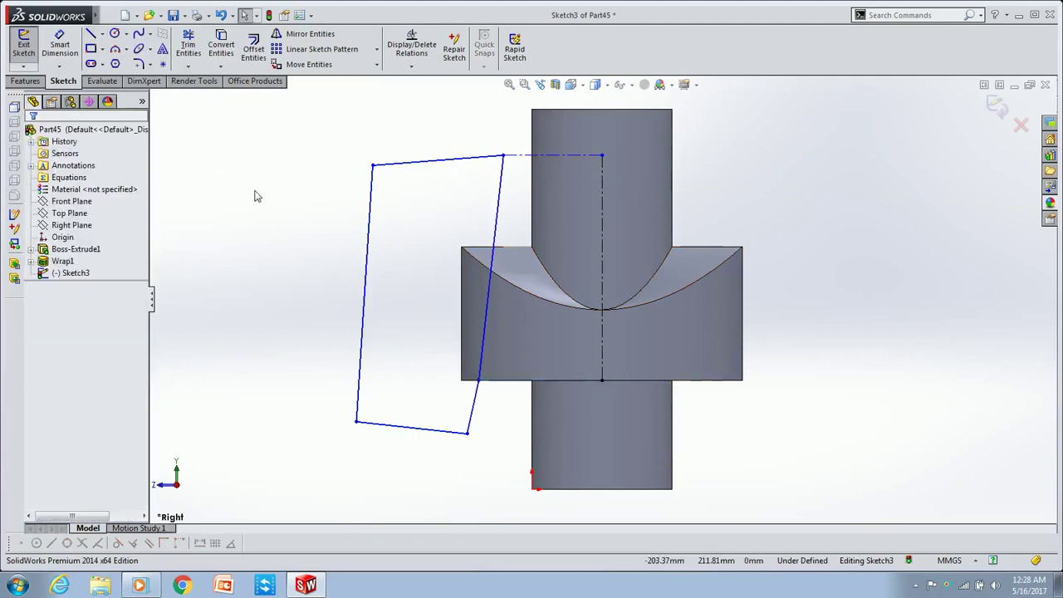
left_click(25, 80)
left_click(273, 48)
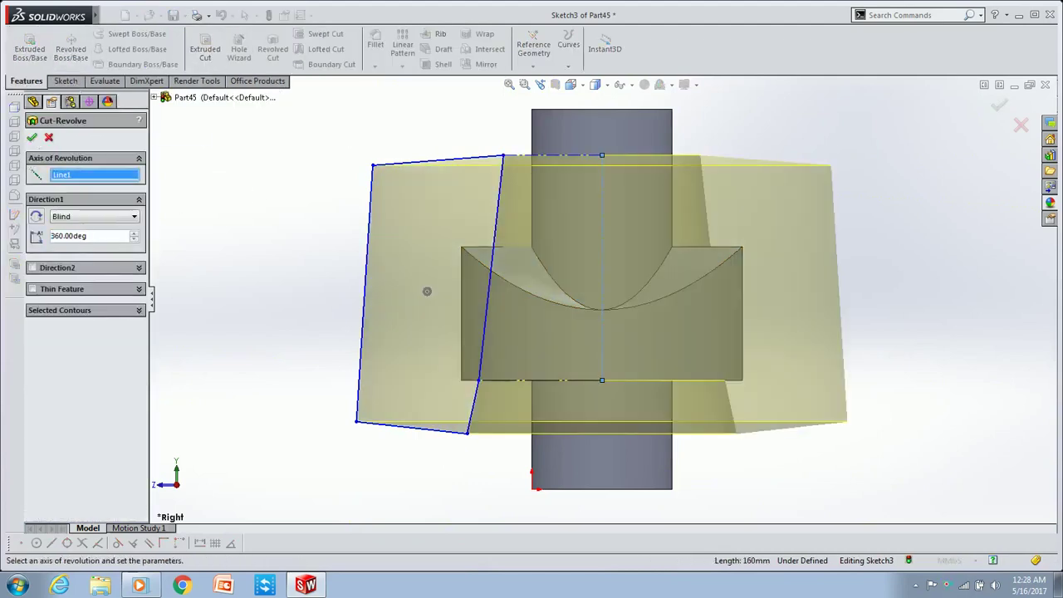
left_click(33, 138)
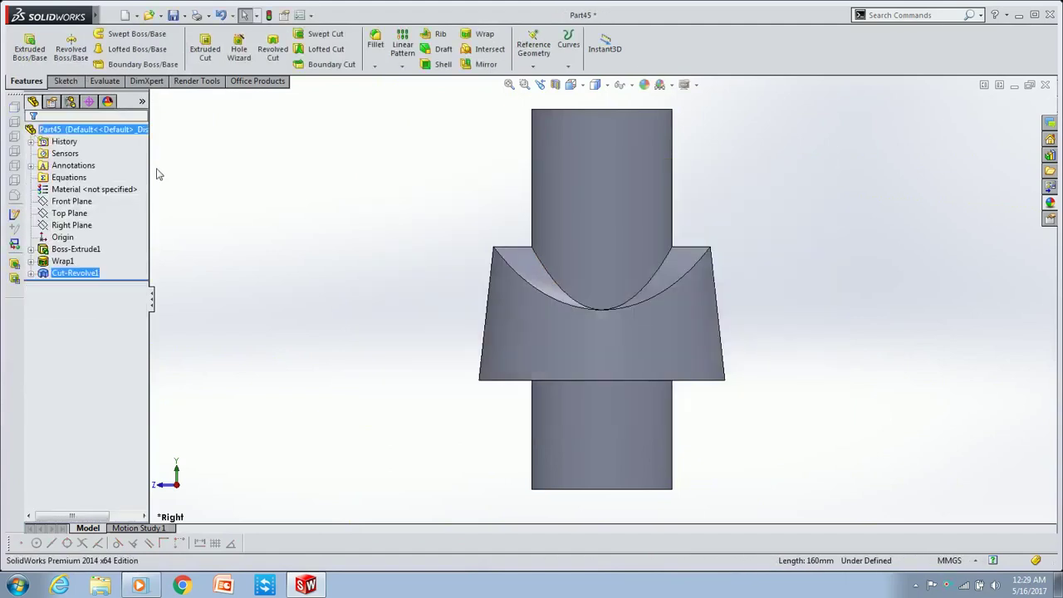
key("l")
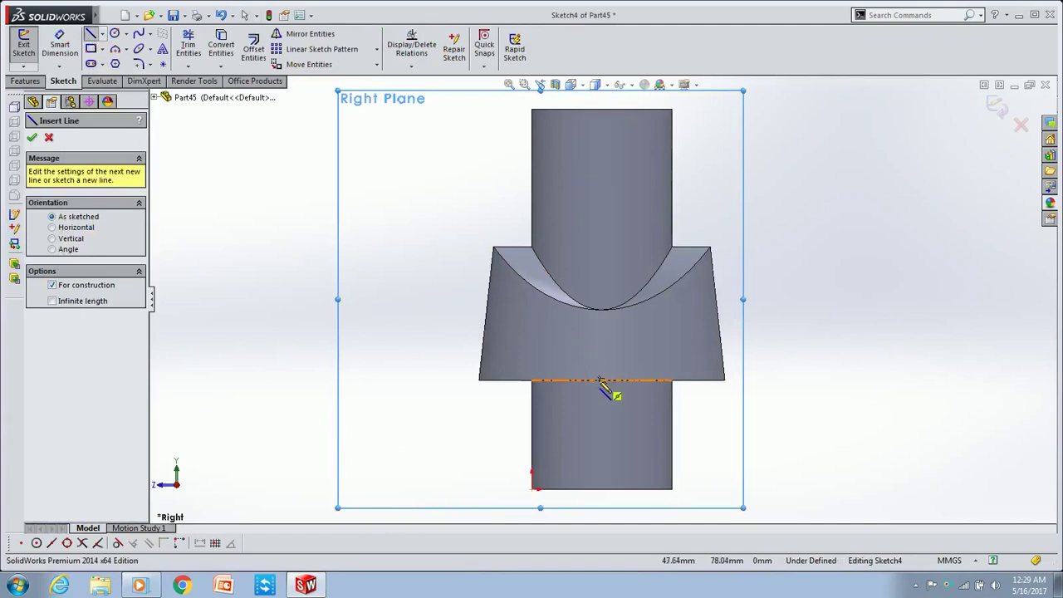
Sketch a vertical centerline and two rectangles covering the shaft above and below the band.
left_click_drag(601, 380, 601, 153)
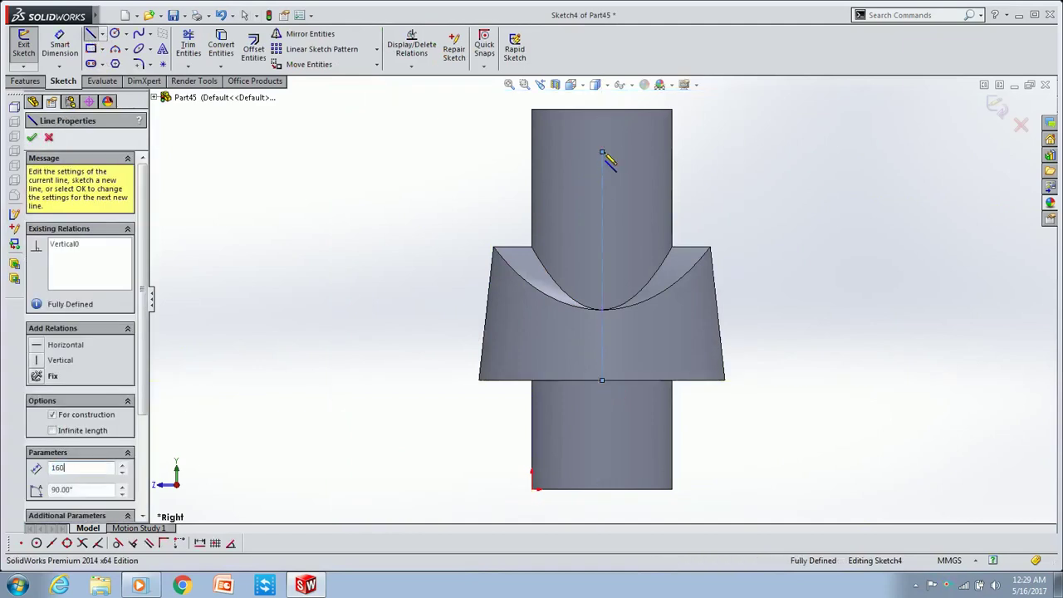
key("Escape")
key("r")
key("z")
left_click(488, 124)
left_click(709, 199)
left_click(445, 458)
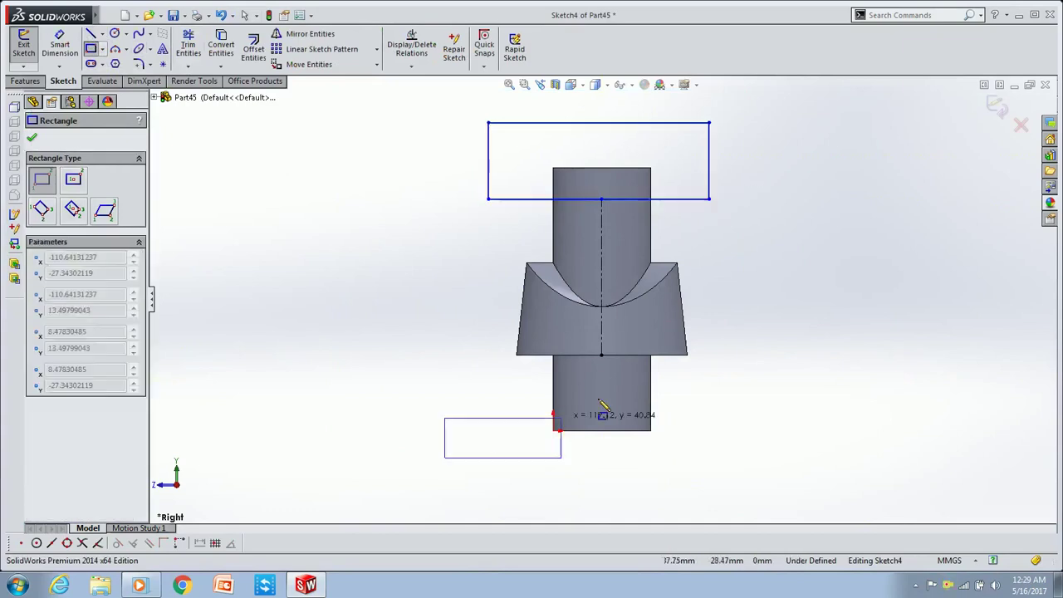
left_click(739, 355)
key("Escape")
Cut-extrude the rectangles 270 mm in both directions, leaving only the tapered collar.
left_click(26, 80)
left_click(205, 46)
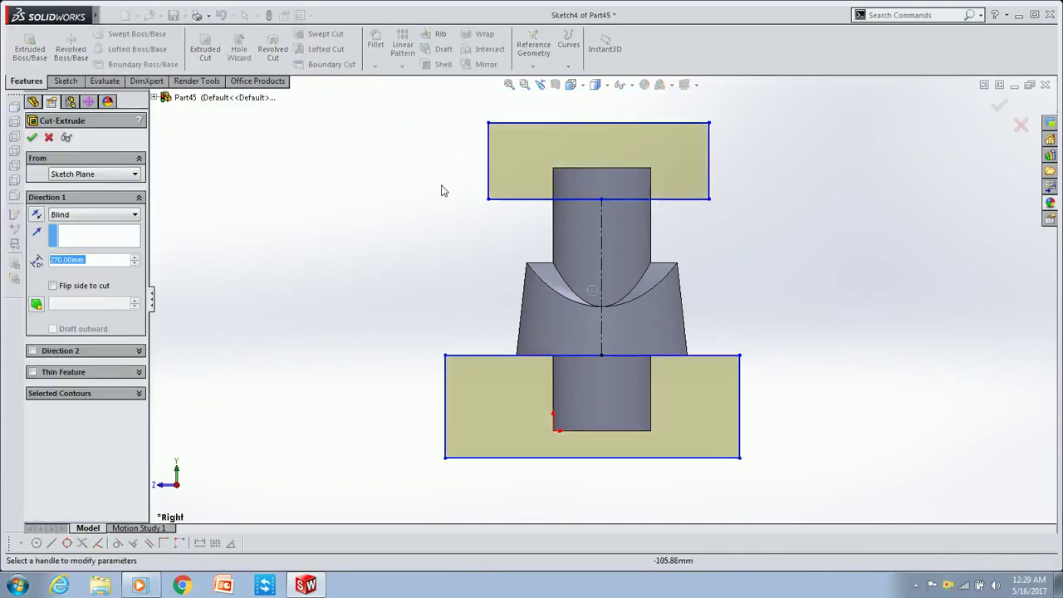
left_click(32, 350)
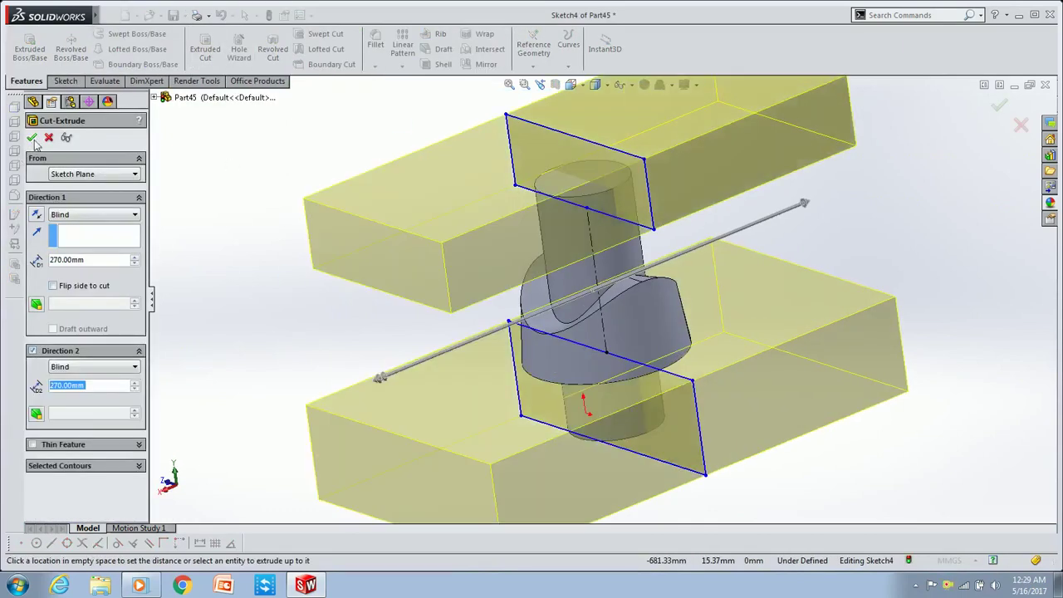
key("Return")
mouse_move(680, 262)
middle_mouse_down()
mouse_move(684, 181)
mouse_move(609, 171)
middle_mouse_up()
left_click(660, 241)
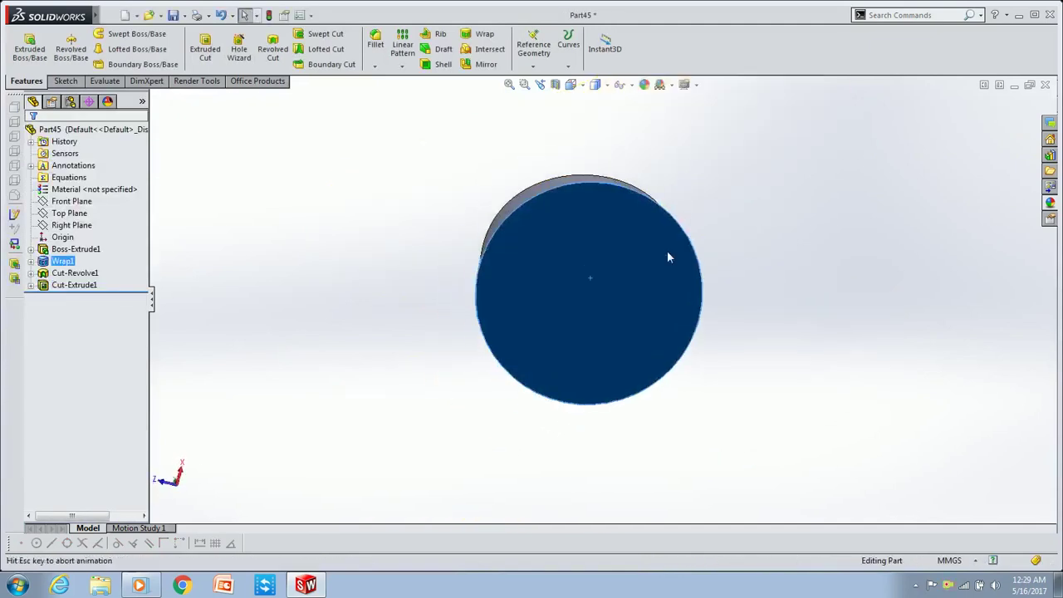
Sketch a 55.50 mm-radius circle centred on the top face's origin as Sketch5.
key("ctrl+8")
left_click(666, 190)
key("c")
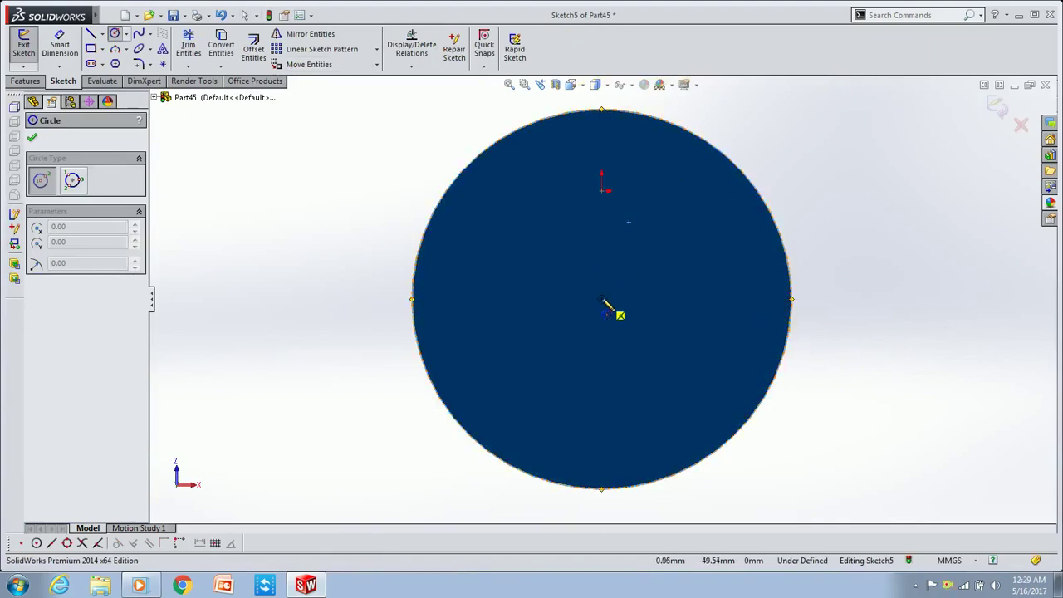
left_click(601, 299)
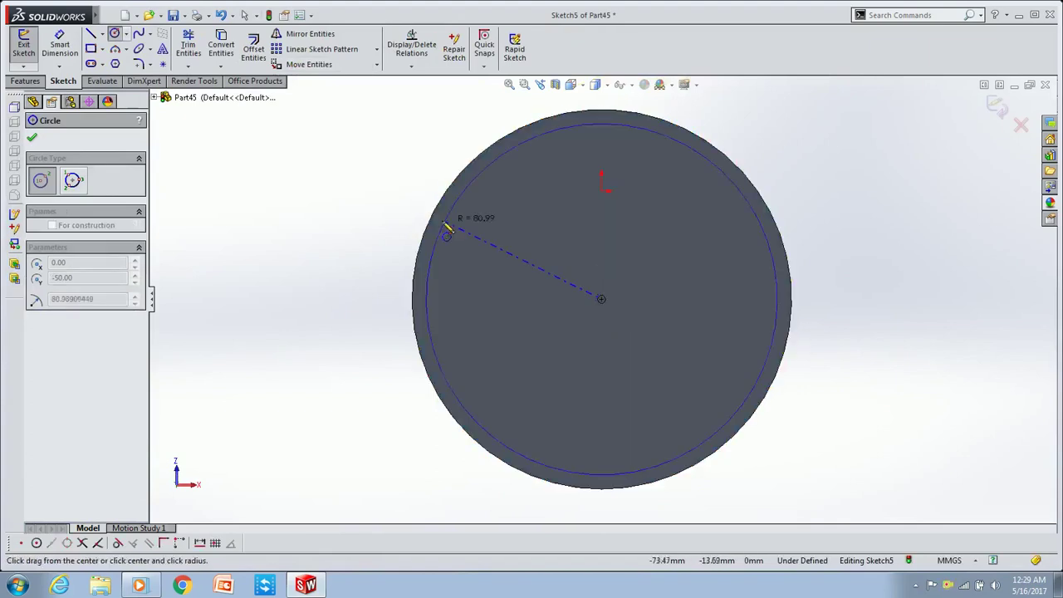
left_click(393, 216)
type(".5")
key("Return")
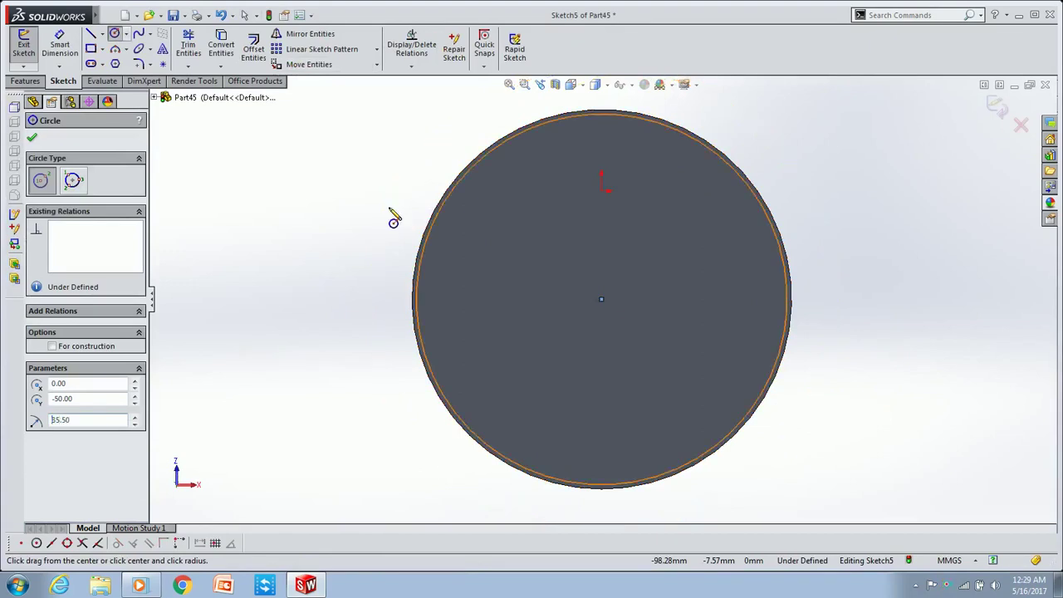
key("Escape")
left_click(996, 105)
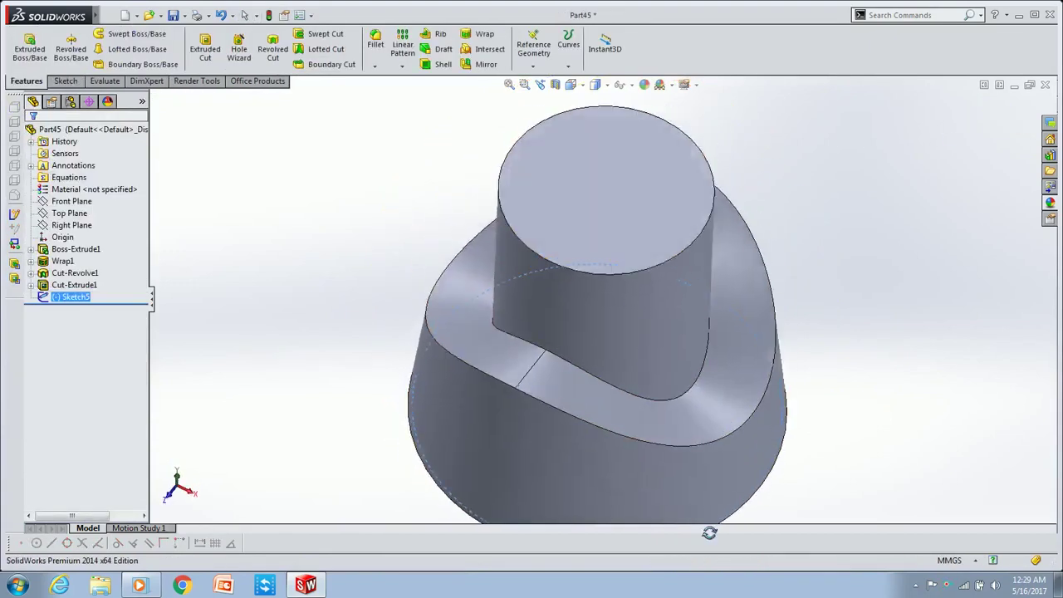
Sketch a second, larger circle centred on the origin as Sketch6.
left_click(673, 196)
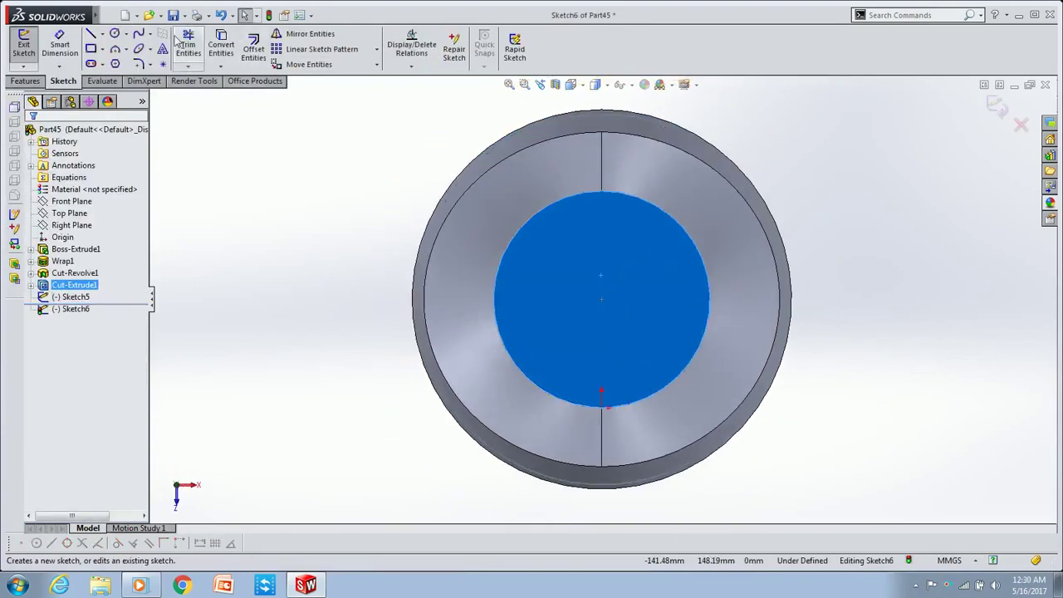
left_click(115, 34)
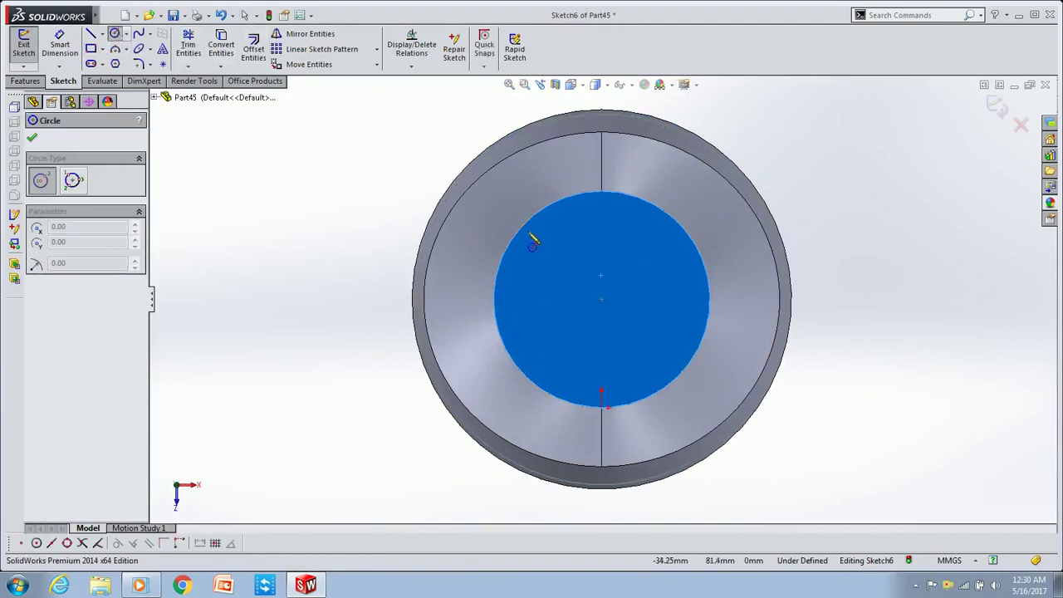
left_click(601, 299)
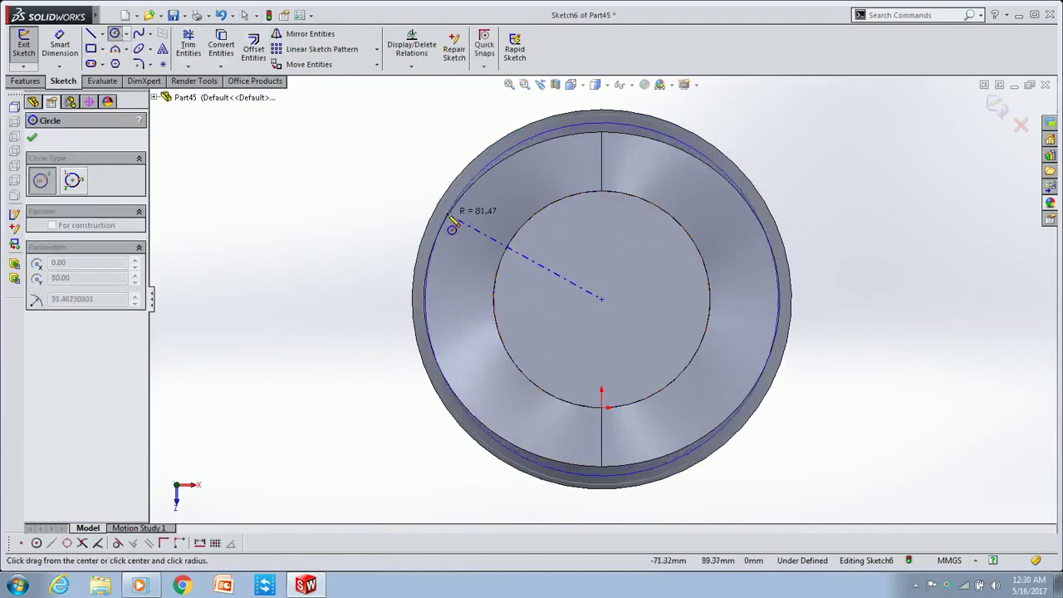
left_click(351, 245)
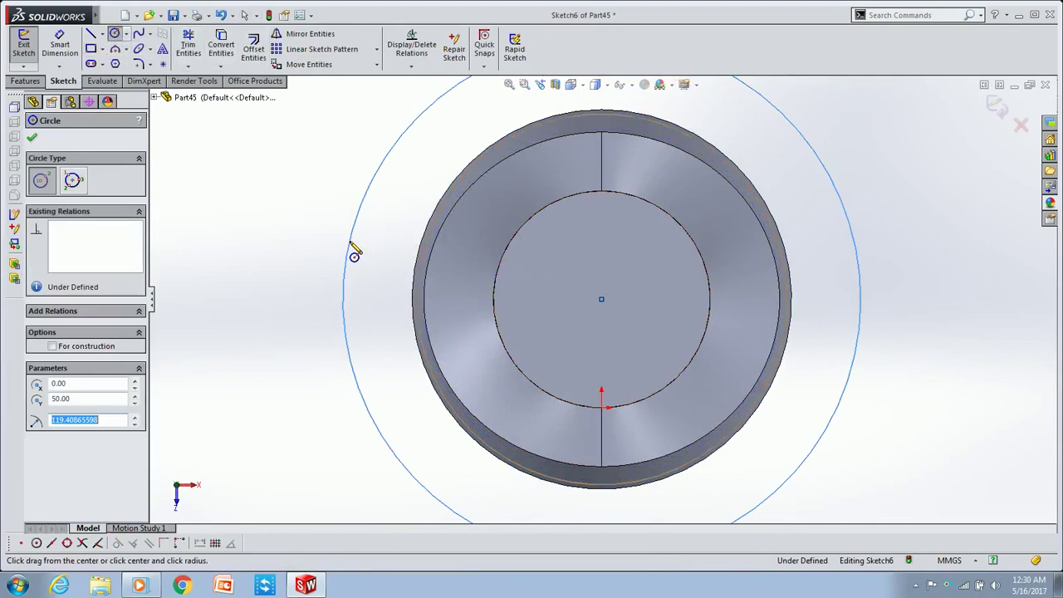
type("8")
key("Return")
key("Escape")
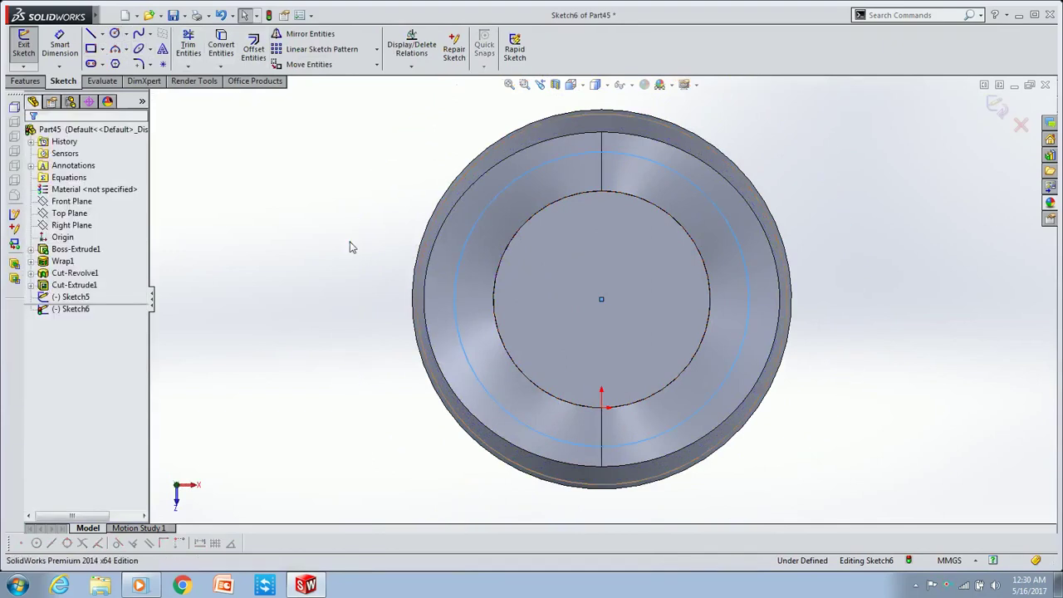
left_click(997, 105)
middle_click_drag(755, 337, 725, 246)
left_click(439, 263)
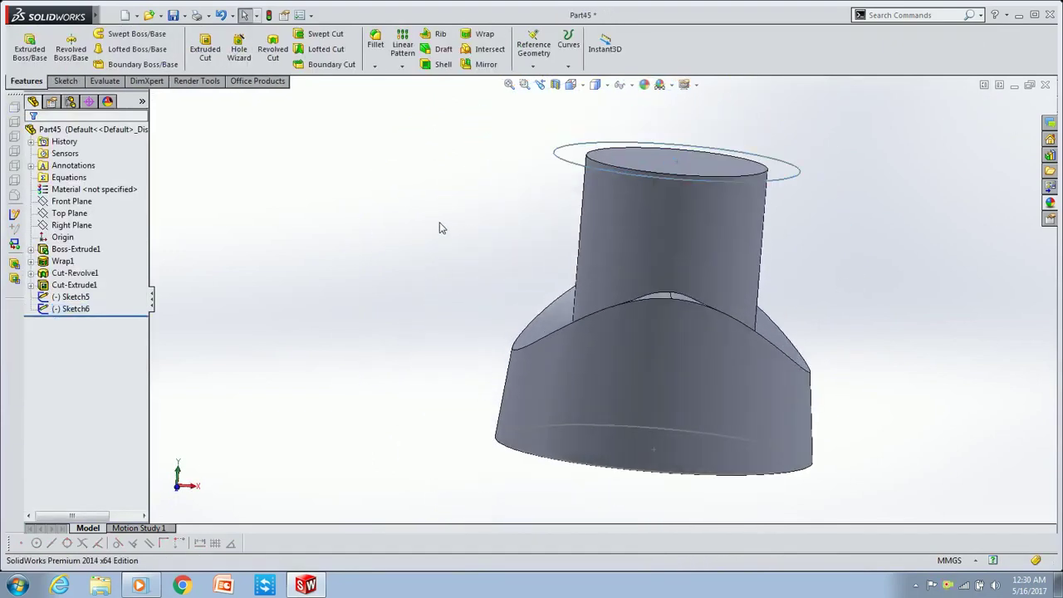
Loft the raised circle to the base's bottom outline, aligning the connectors so the body doesn't twist.
left_click(120, 51)
left_click(567, 165)
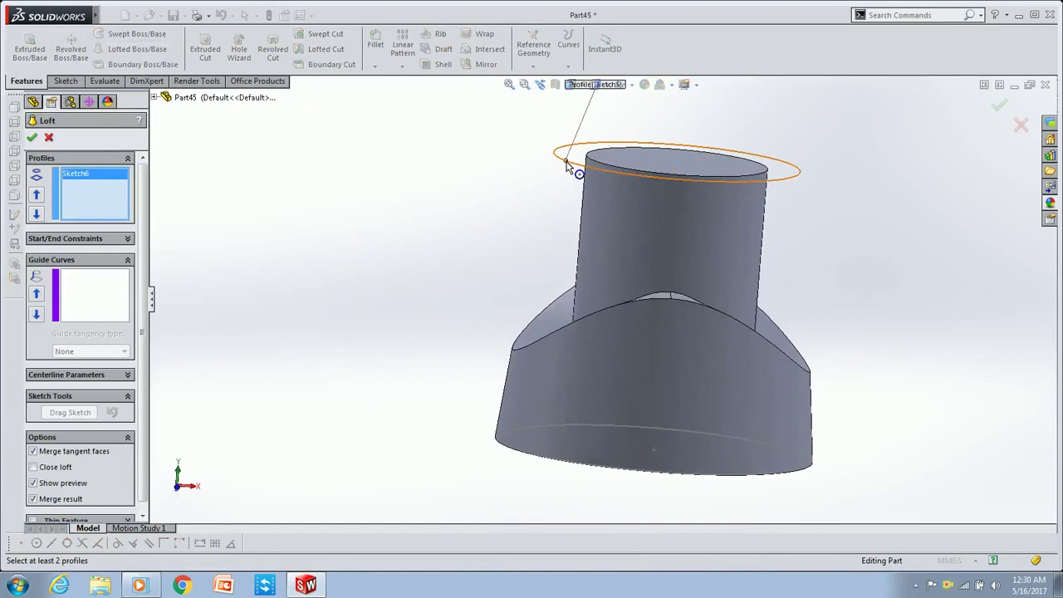
left_click(529, 427)
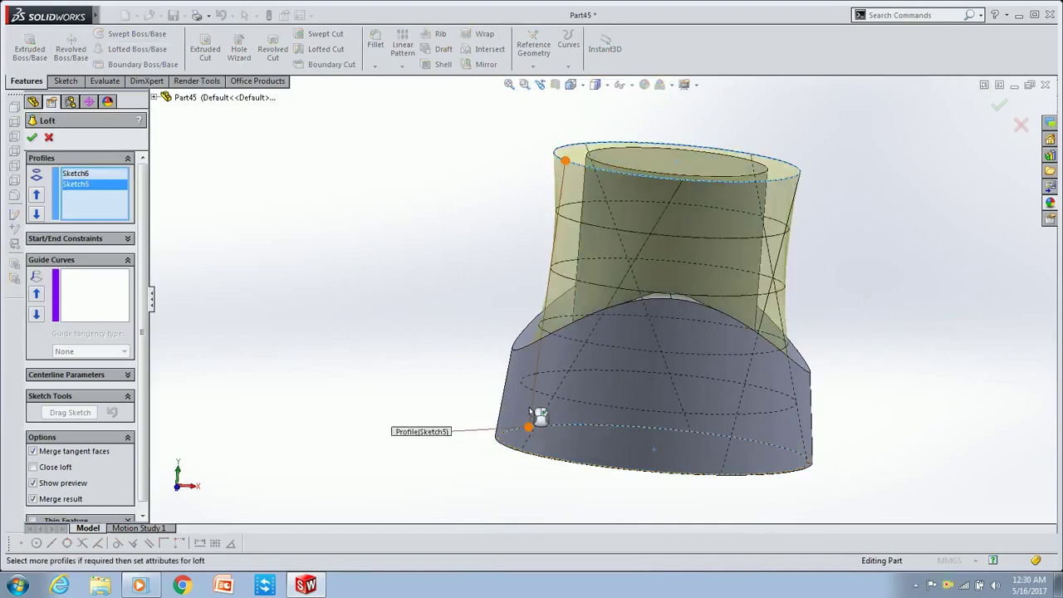
middle_click_drag(529, 427, 674, 225)
left_click_drag(674, 226, 586, 207)
mouse_move(586, 206)
middle_mouse_down()
mouse_move(655, 306)
mouse_move(703, 265)
mouse_move(702, 240)
mouse_move(632, 366)
mouse_move(128, 161)
middle_mouse_up()
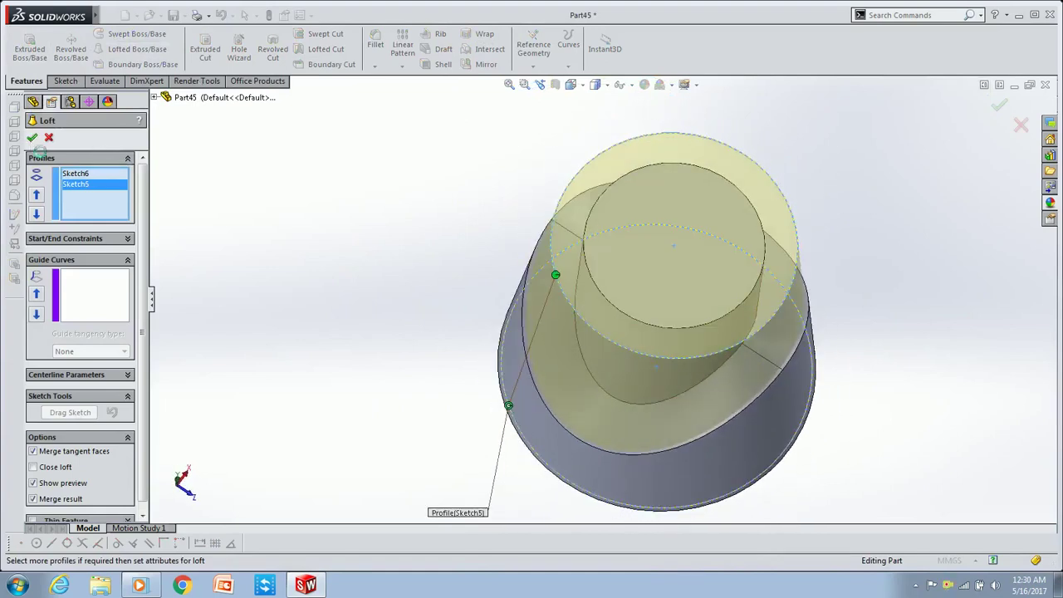
left_click(31, 137)
Orbit to a tilted side view and select the part's flat top face.
mouse_move(614, 323)
middle_mouse_down()
mouse_move(621, 300)
mouse_move(628, 320)
mouse_move(382, 258)
middle_mouse_up()
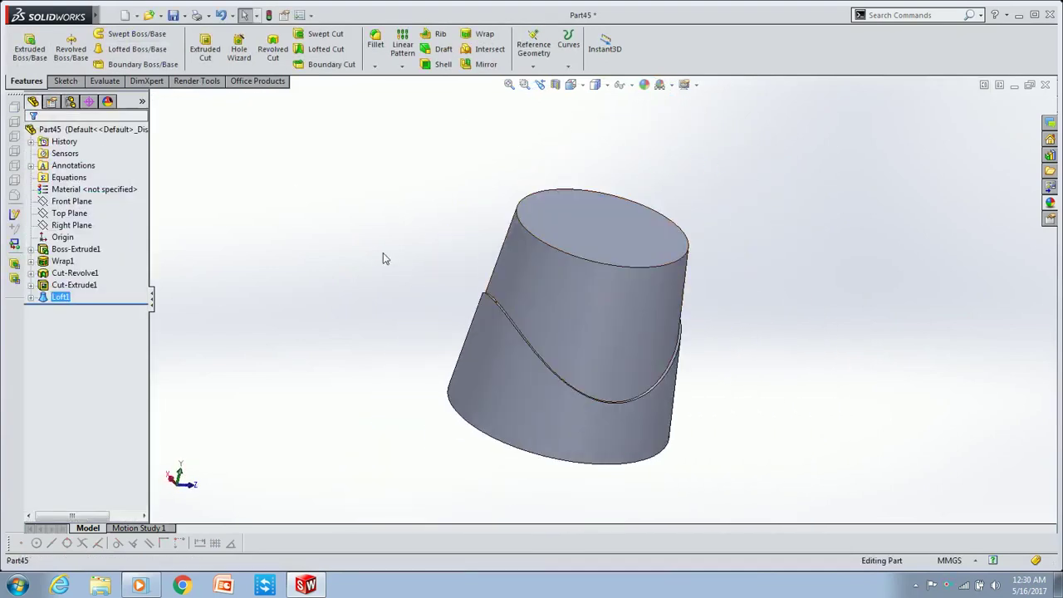
scroll(573, 307, "down", 5)
scroll(548, 299, "down", 3)
scroll(689, 281, "up", 8)
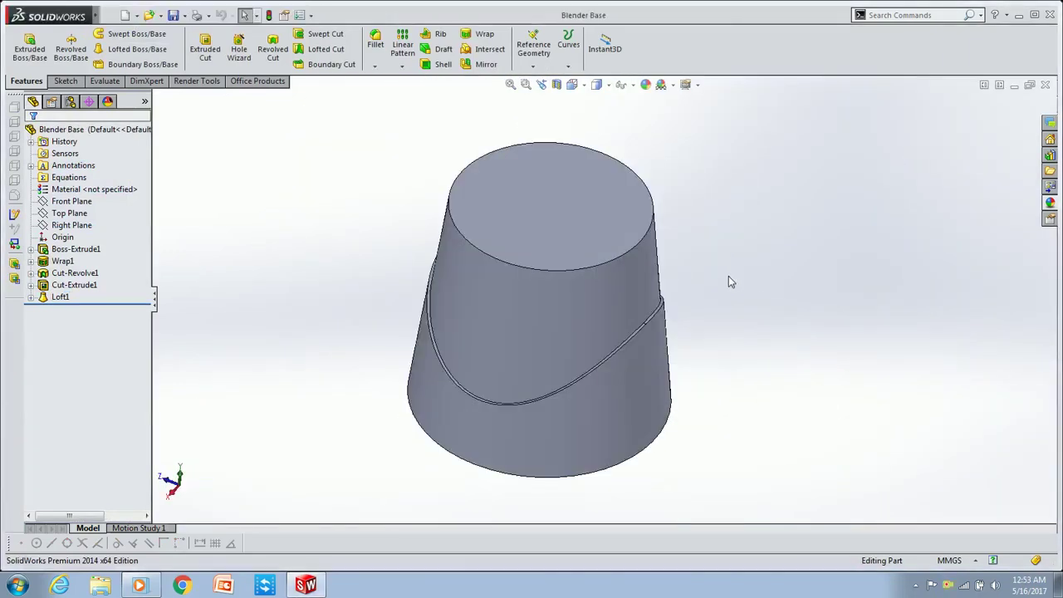
left_click(638, 190)
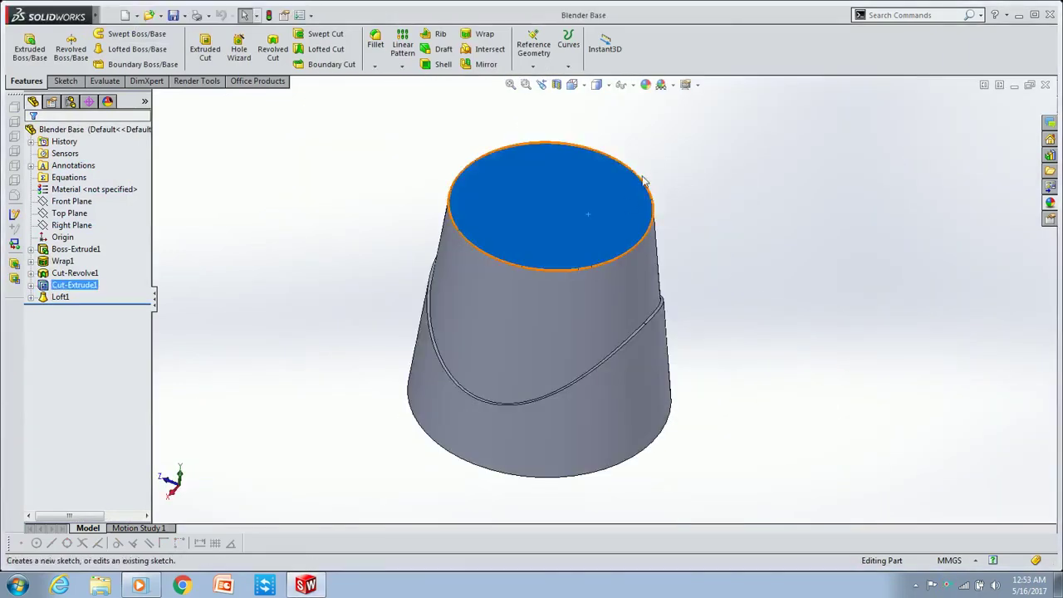
Sketch a zero-offset copy of the top face's edge and exit the sketch.
left_click(644, 181)
left_click(253, 46)
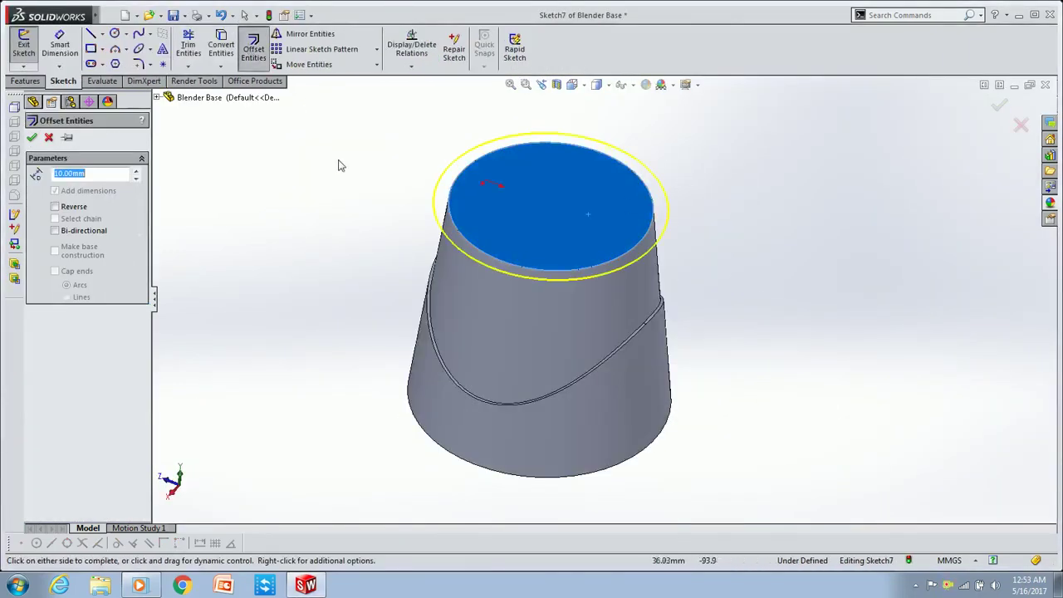
left_click(32, 137)
left_click(999, 105)
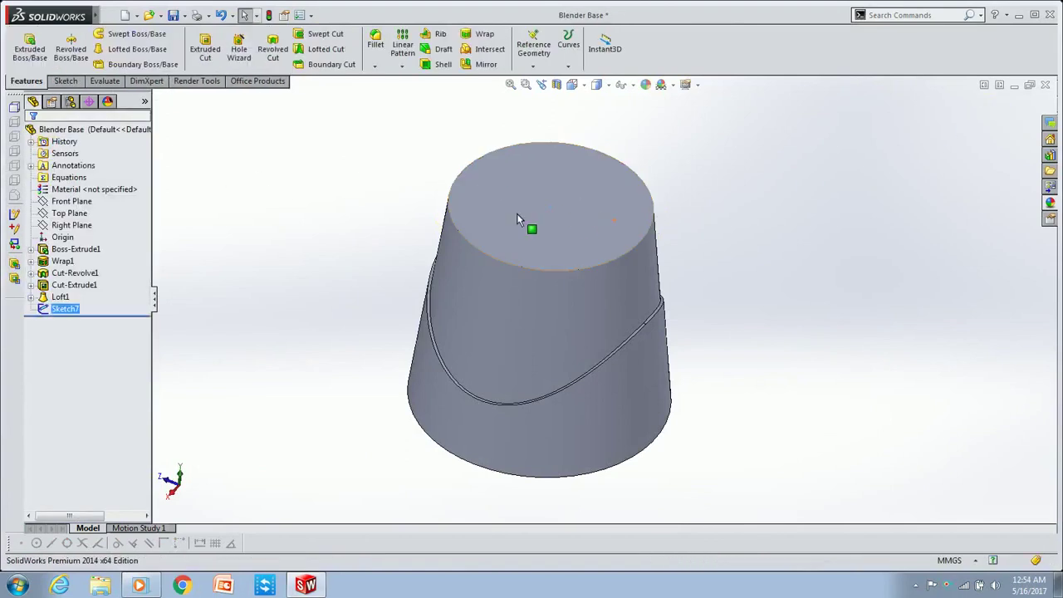
Create Plane1 offset 5 mm above the top face and view it from above.
left_click(184, 15)
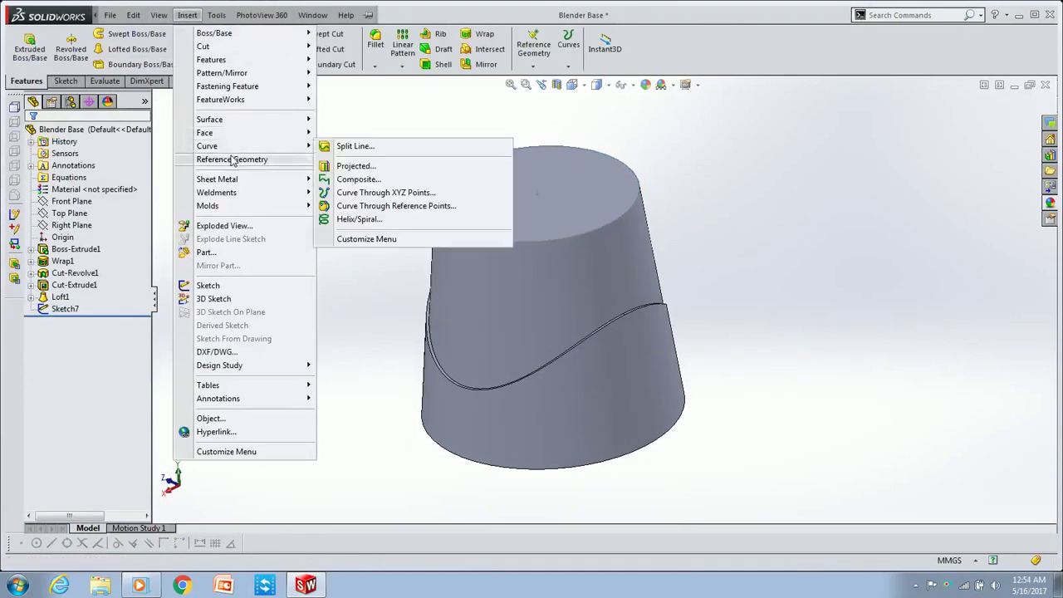
left_click(374, 161)
left_click(512, 202)
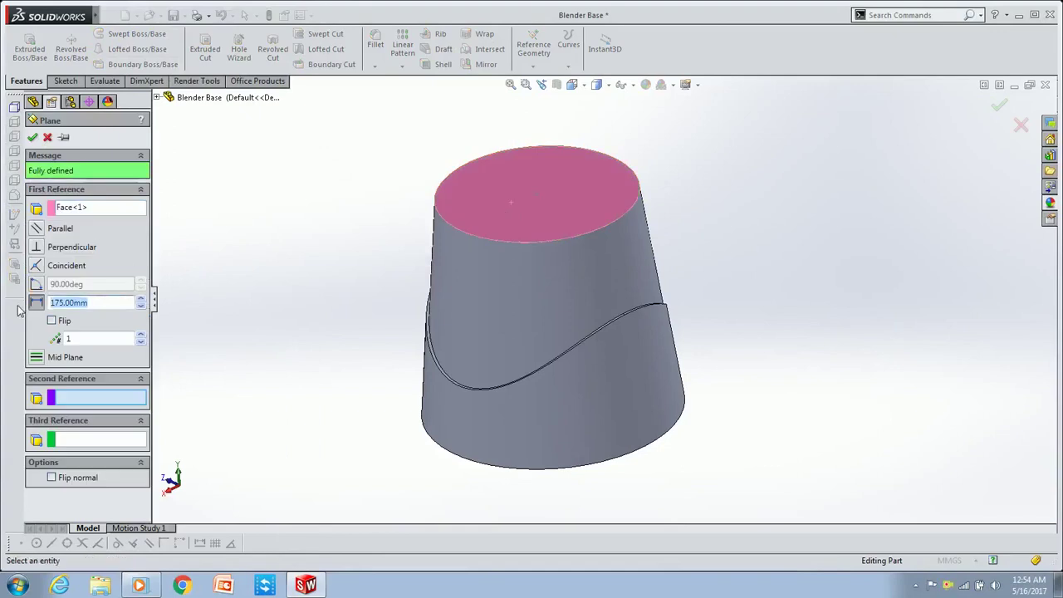
type("5")
key("Return")
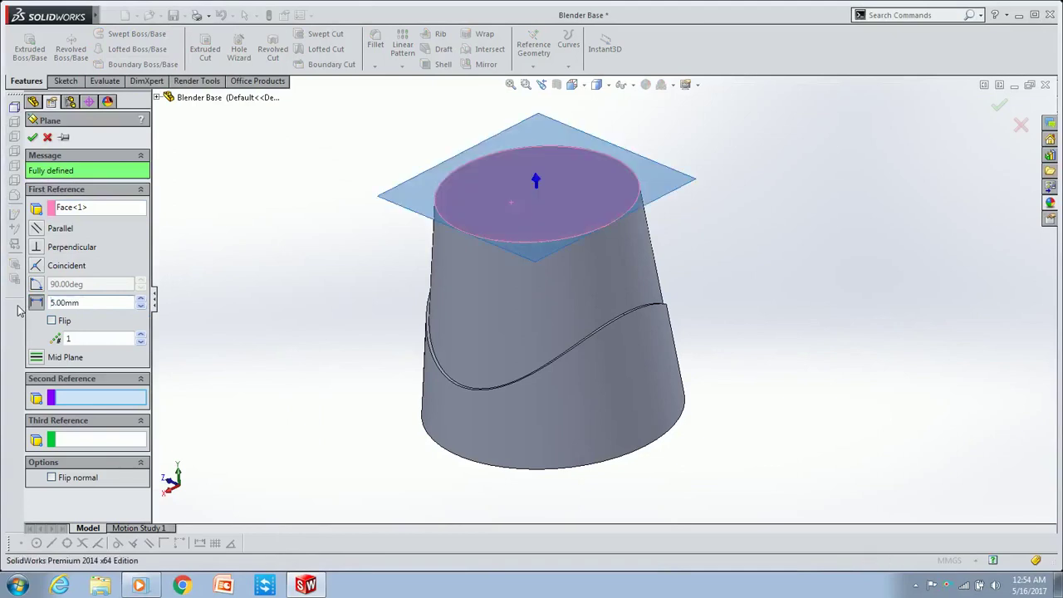
left_click(33, 137)
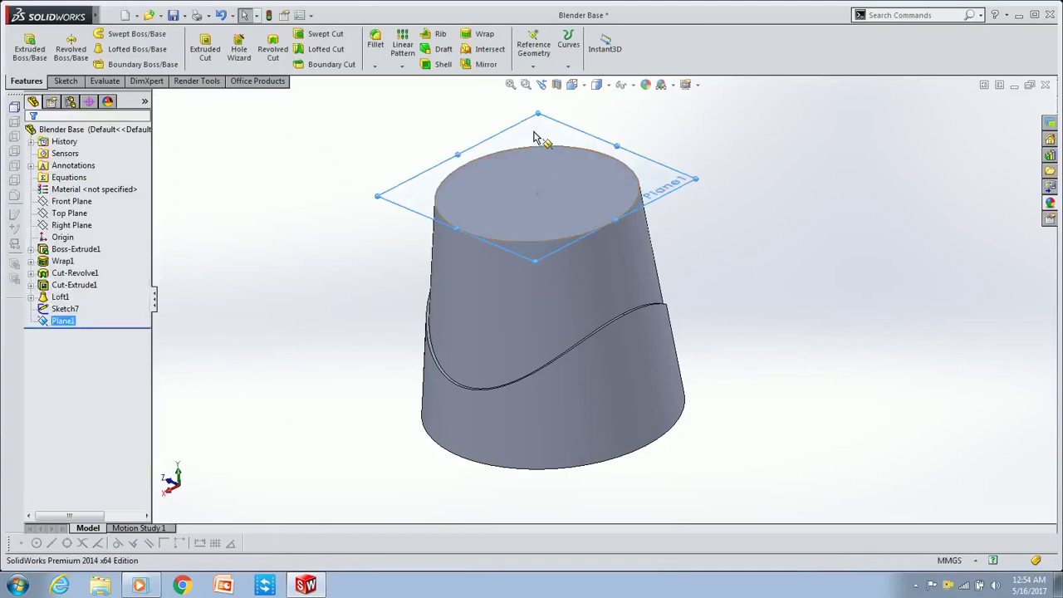
left_click(615, 92)
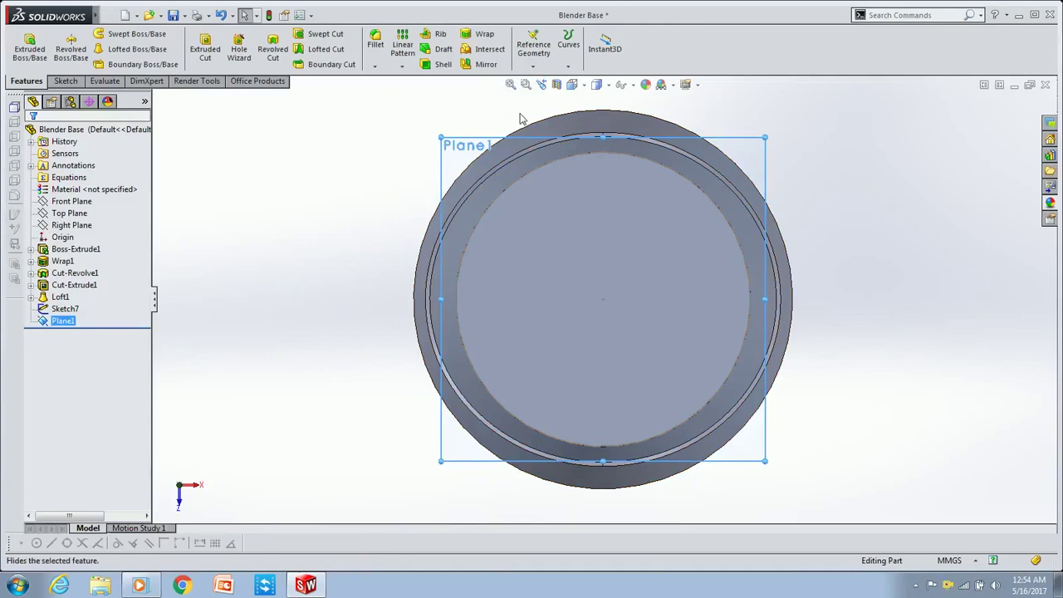
On Plane1, sketch a circle offset 10 mm inward from the top edge and exit.
key("ctrl+2")
key("c")
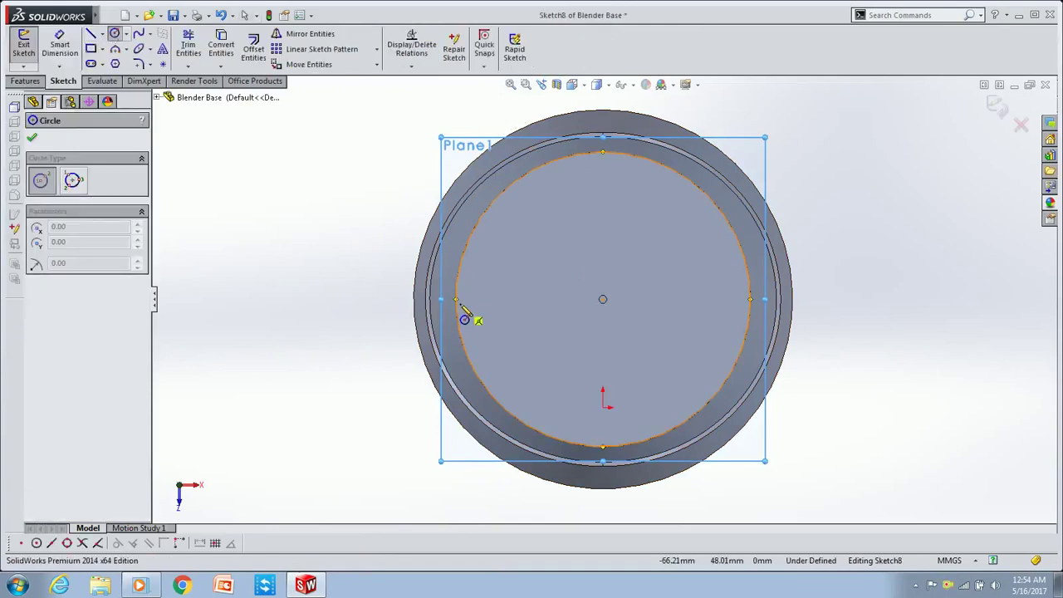
left_click(254, 47)
left_click(518, 237)
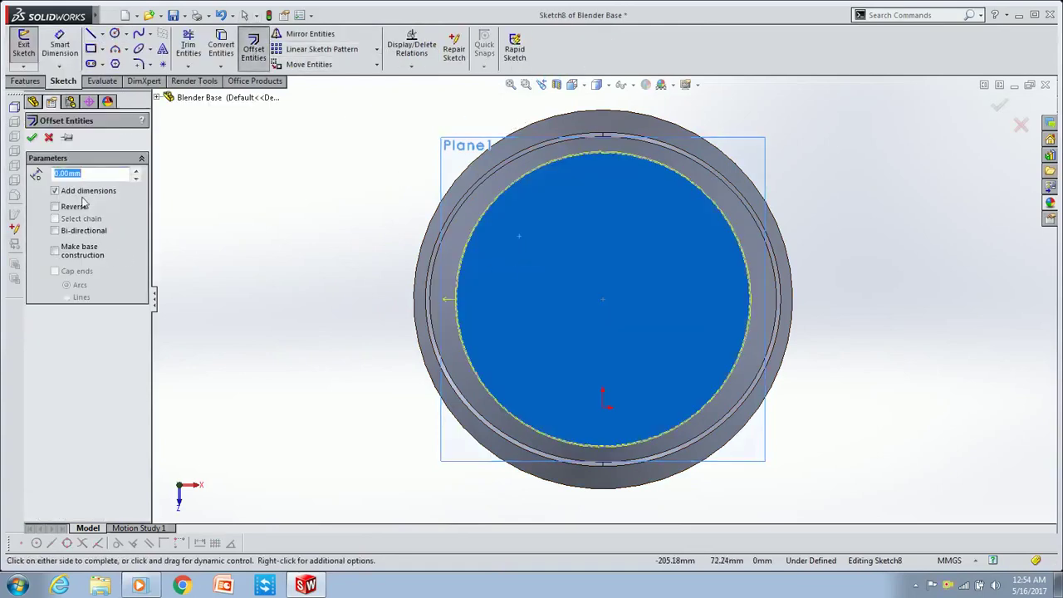
type("10")
left_click(55, 206)
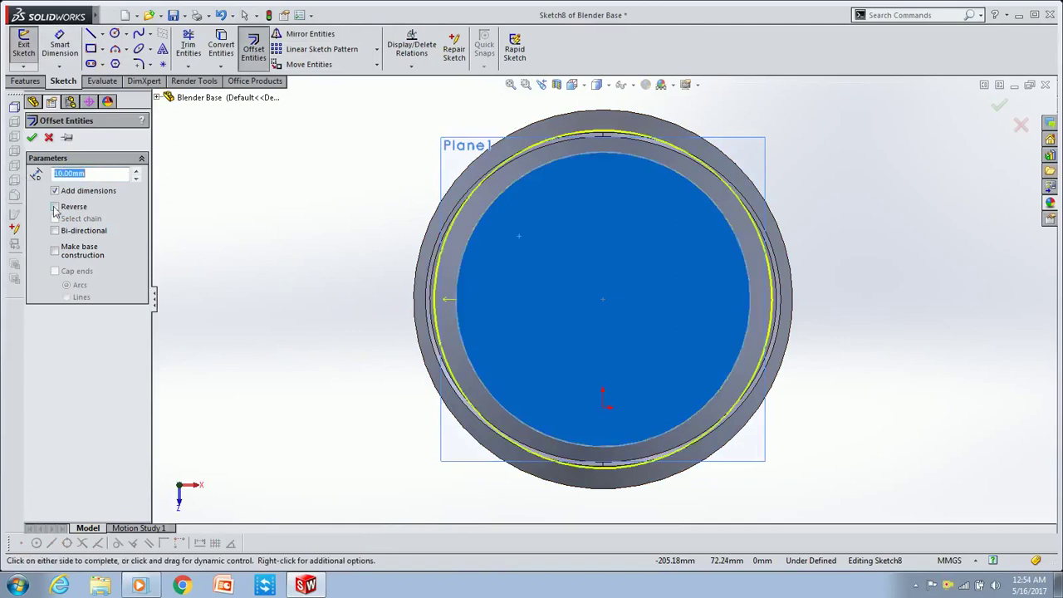
left_click(31, 137)
key("ctrl+b")
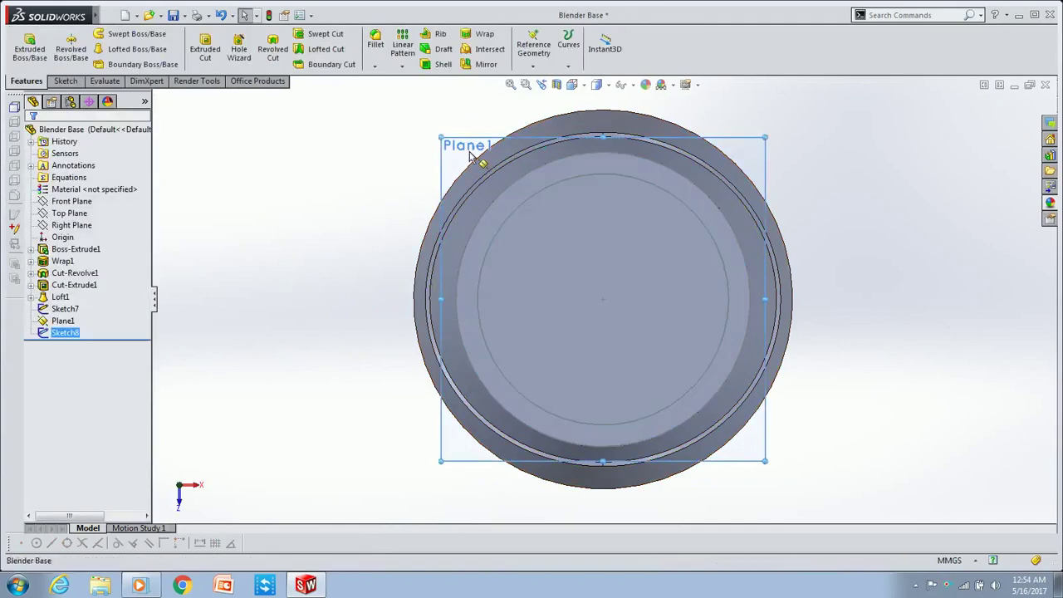
Loft Sketch8 to Sketch7 with aligned connectors to form the raised top cap.
middle_click_drag(538, 115, 369, 195)
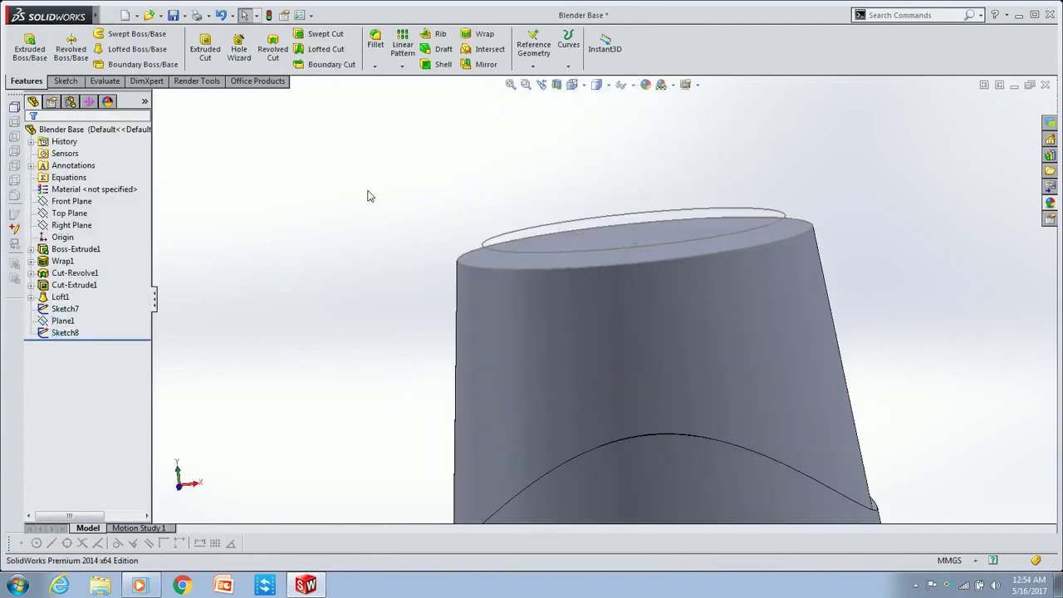
left_click(144, 53)
left_click(498, 254)
left_click(552, 225)
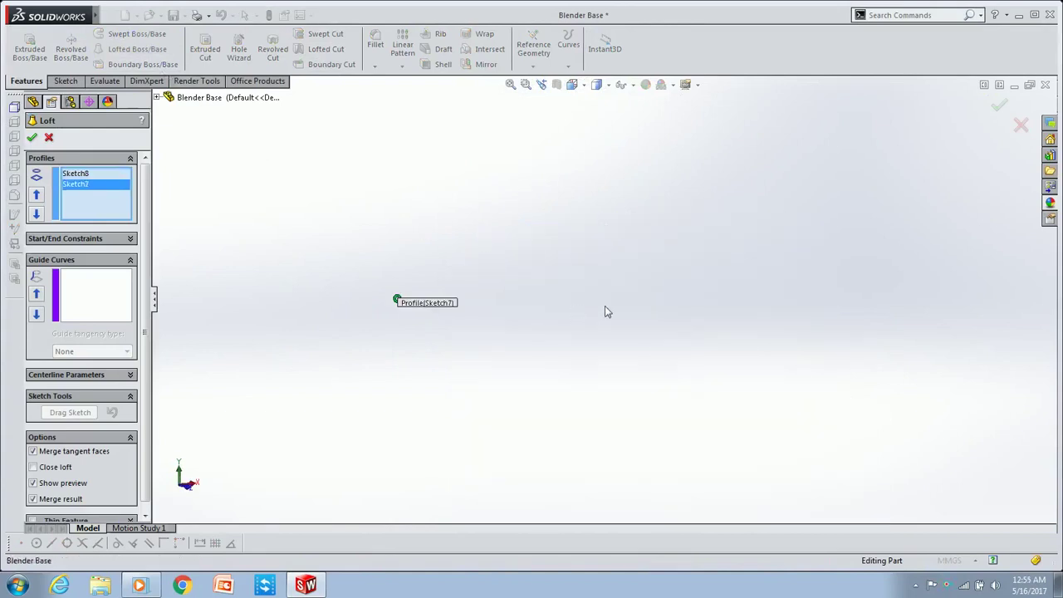
scroll(529, 241, "down", 5)
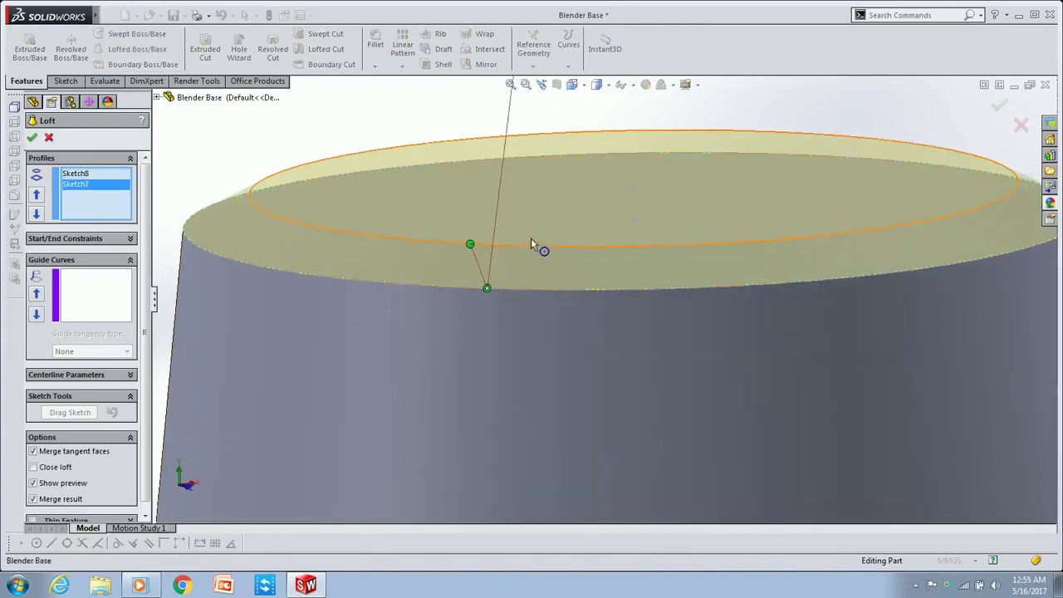
left_click_drag(473, 247, 487, 245)
scroll(515, 246, "up", 5)
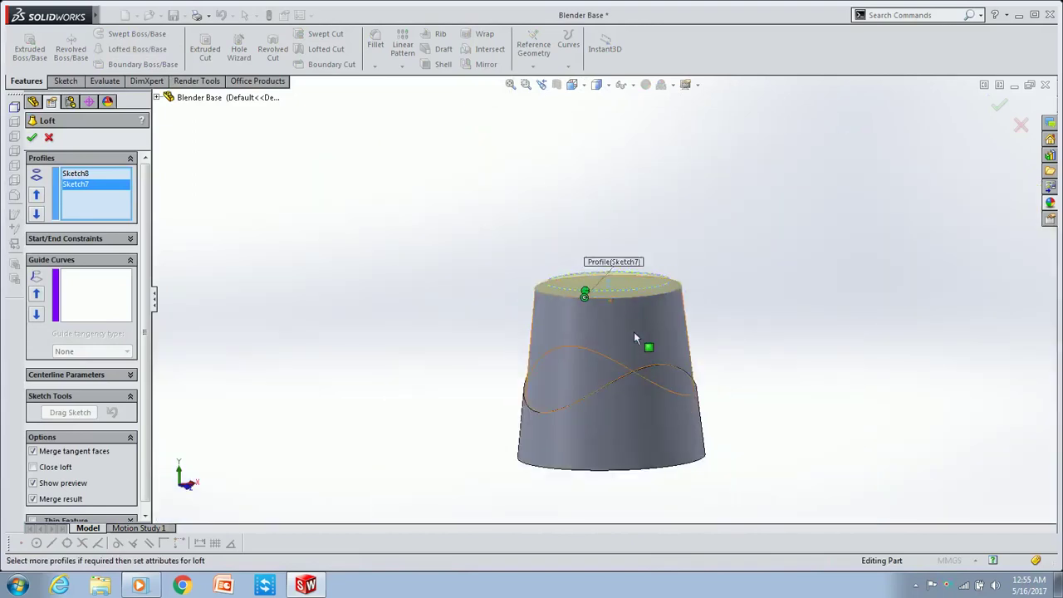
key("Return")
middle_click_drag(546, 264, 578, 309)
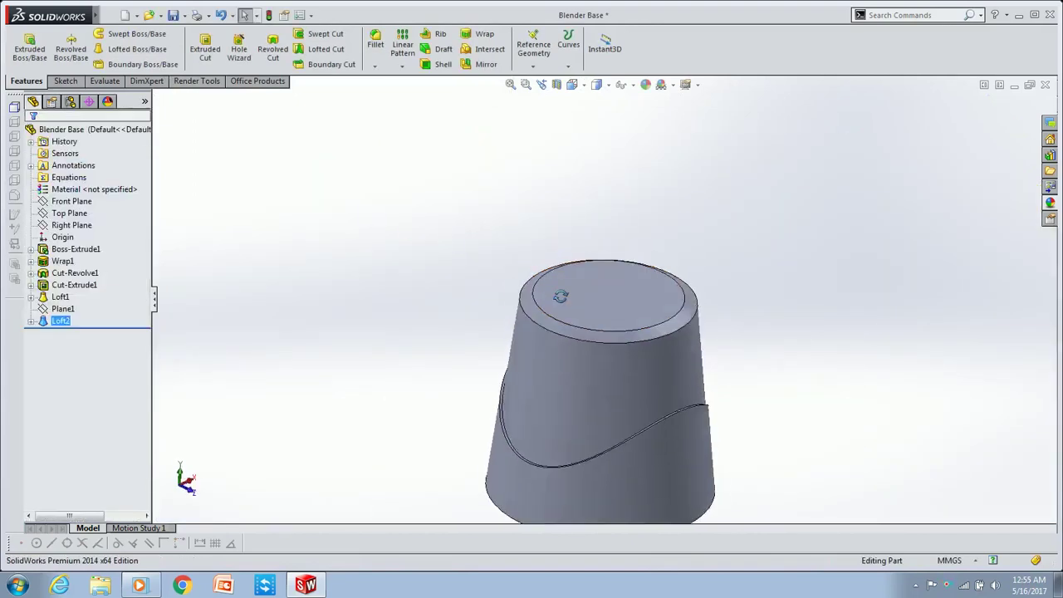
On the top cap face, sketch a 3 mm offset circle of its edge and exit the sketch.
left_click(599, 307)
left_click(697, 275)
left_click(664, 248)
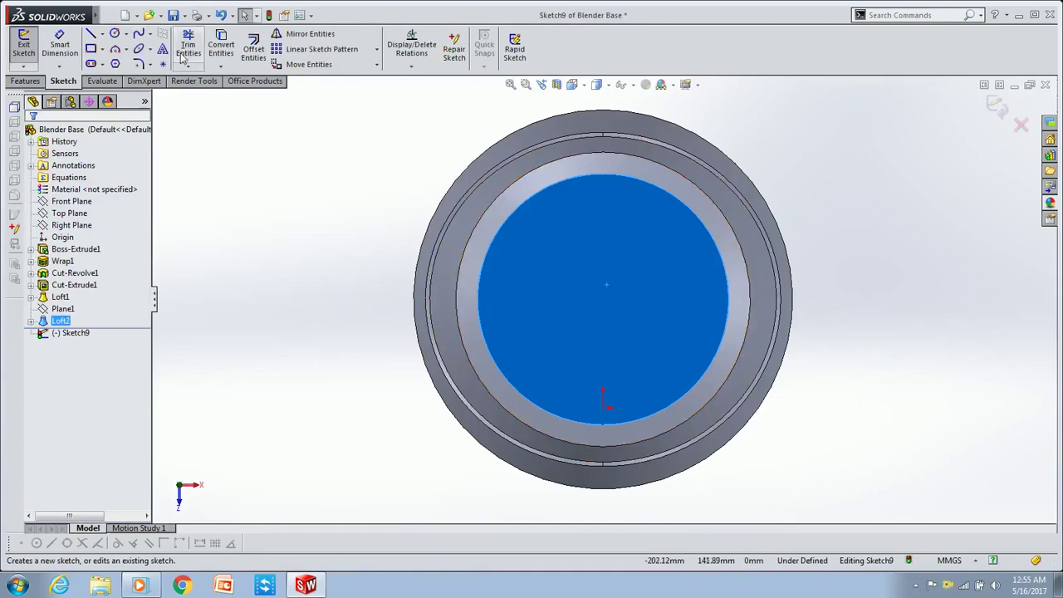
left_click(264, 51)
type("3")
key("Return")
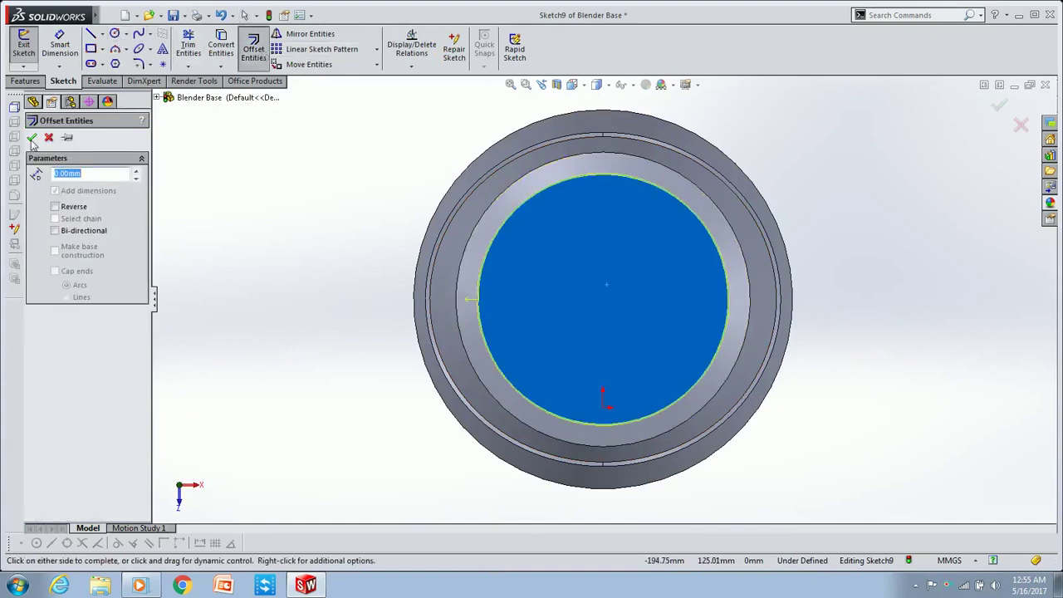
left_click(32, 138)
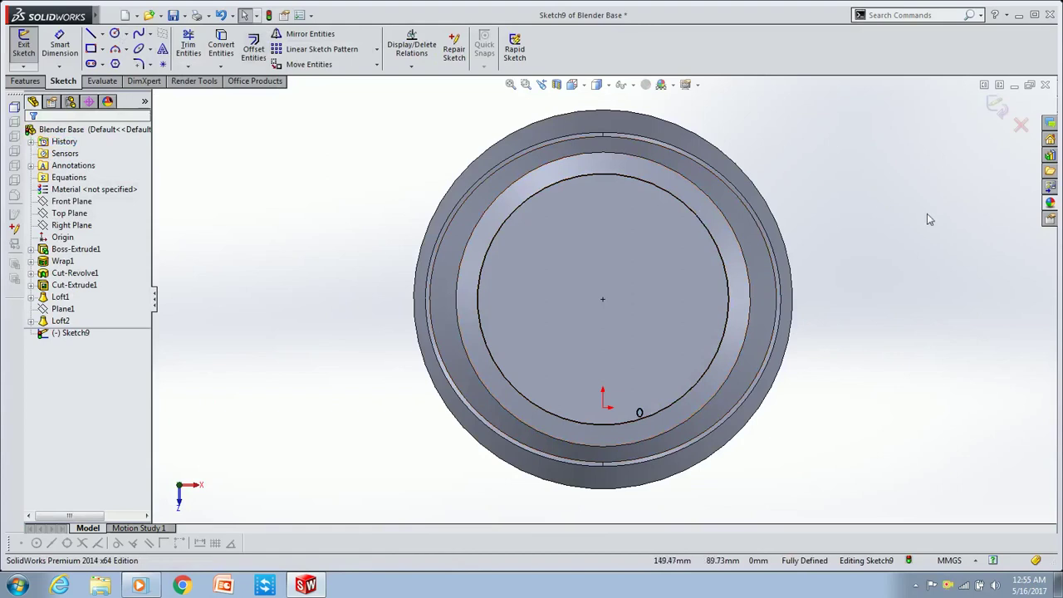
left_click(1000, 113)
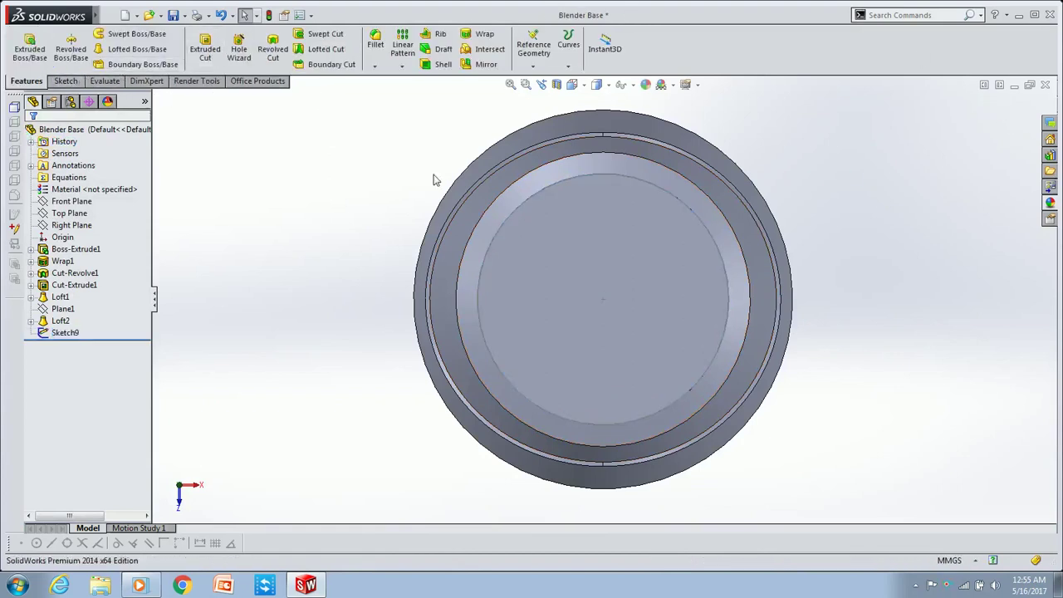
Create Plane2 offset 7 mm from the top cap's face and view it normal-to.
left_click(110, 15)
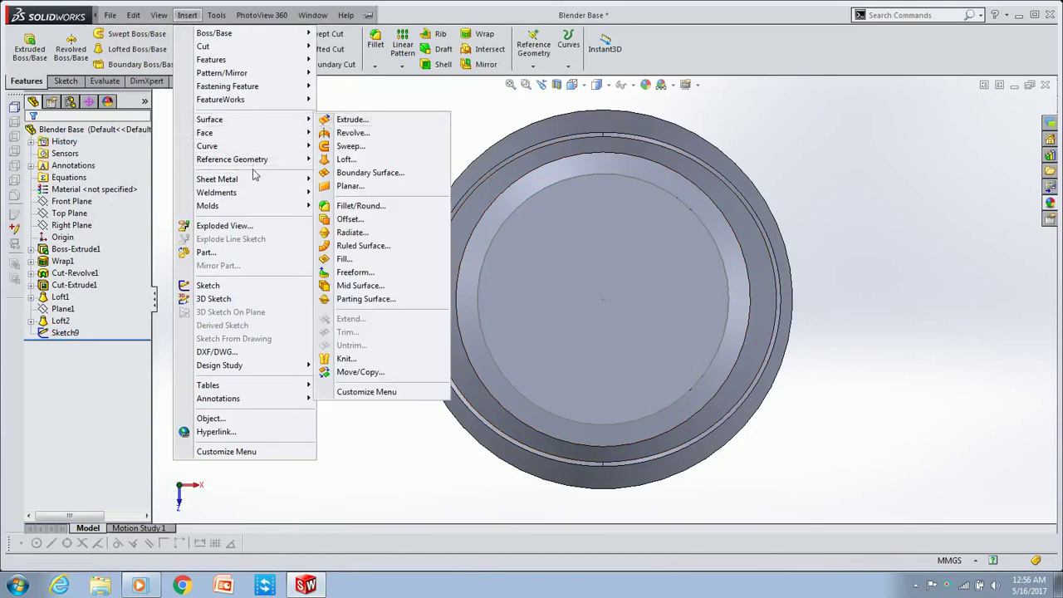
left_click(344, 157)
middle_click_drag(612, 276, 593, 164)
left_click(592, 164)
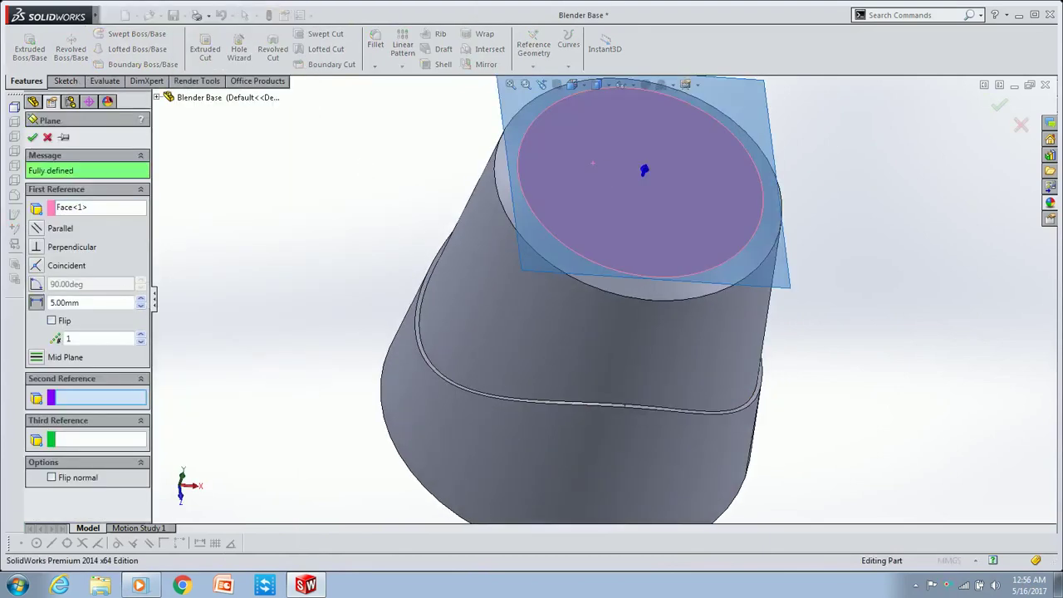
key("Up")
key("Up")
left_click(32, 136)
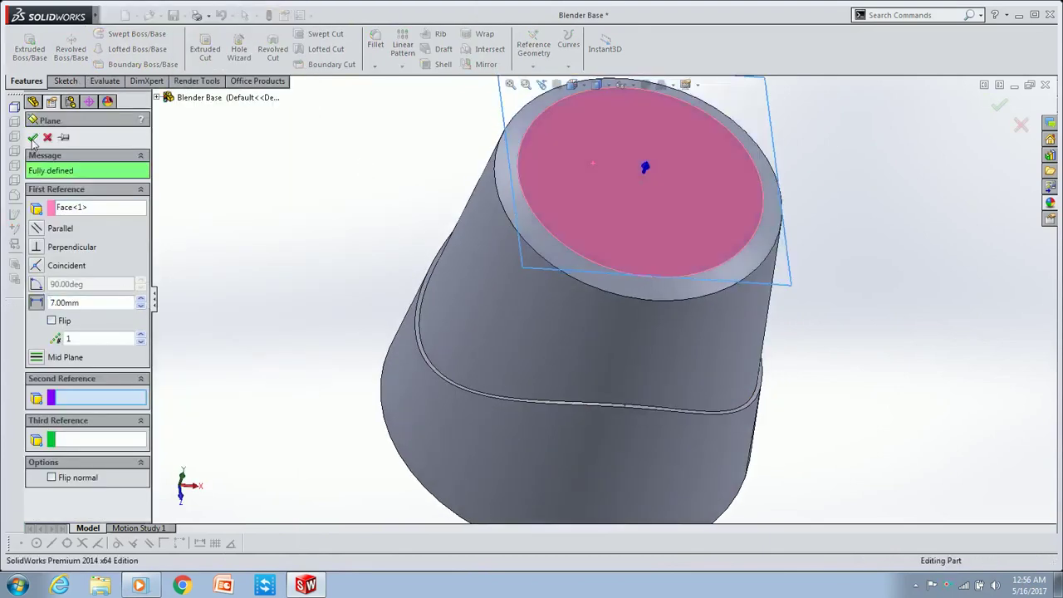
middle_click_drag(615, 165, 525, 204)
key("ctrl+8")
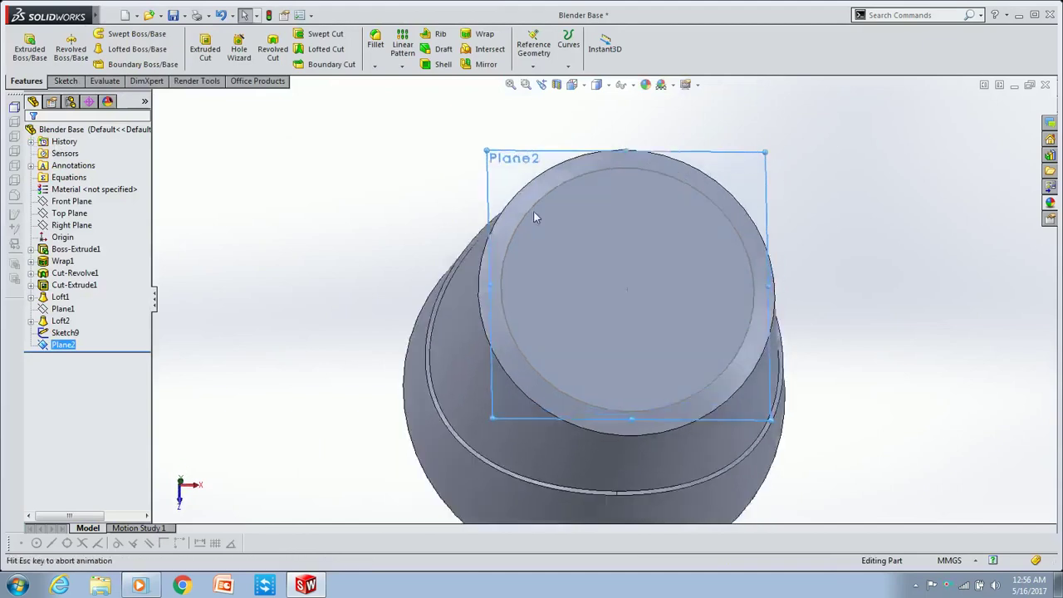
On Plane2, sketch a circle offset 5 mm inward from the top face outline.
scroll(748, 172, "down", 5)
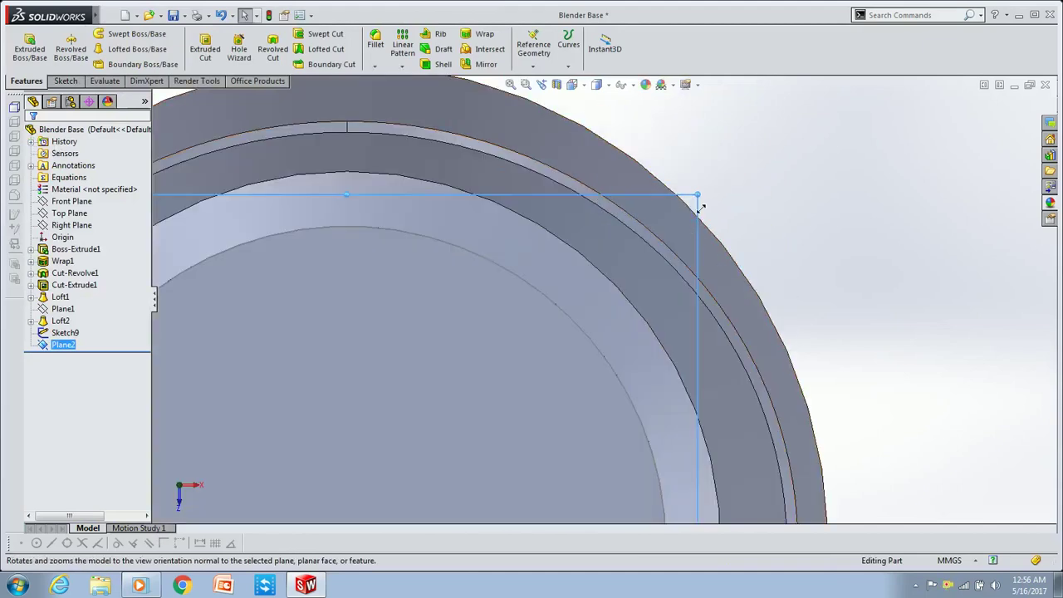
left_click(519, 341)
key("f")
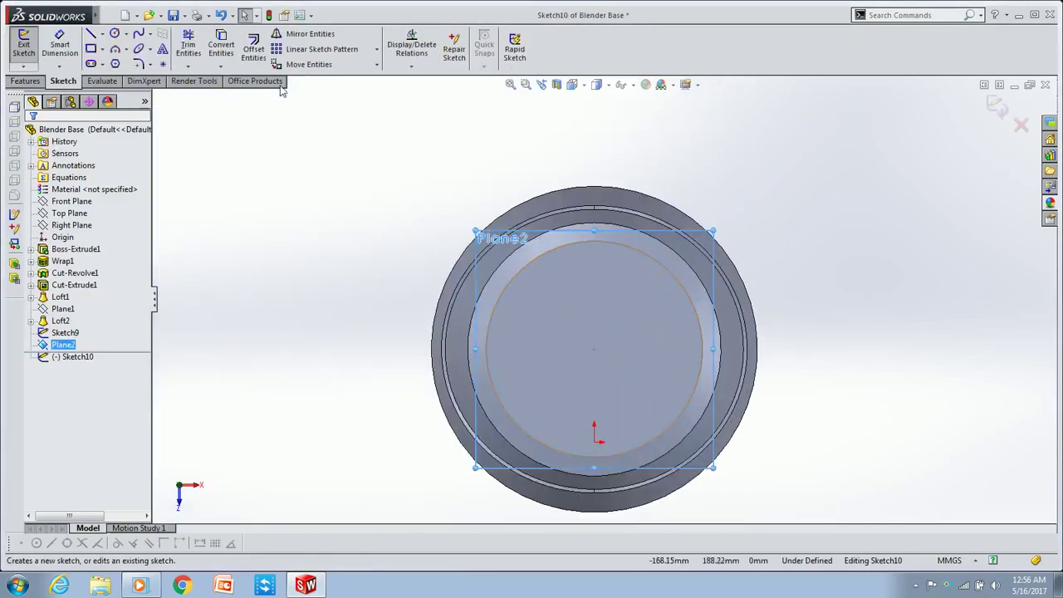
left_click(567, 310)
left_click(253, 49)
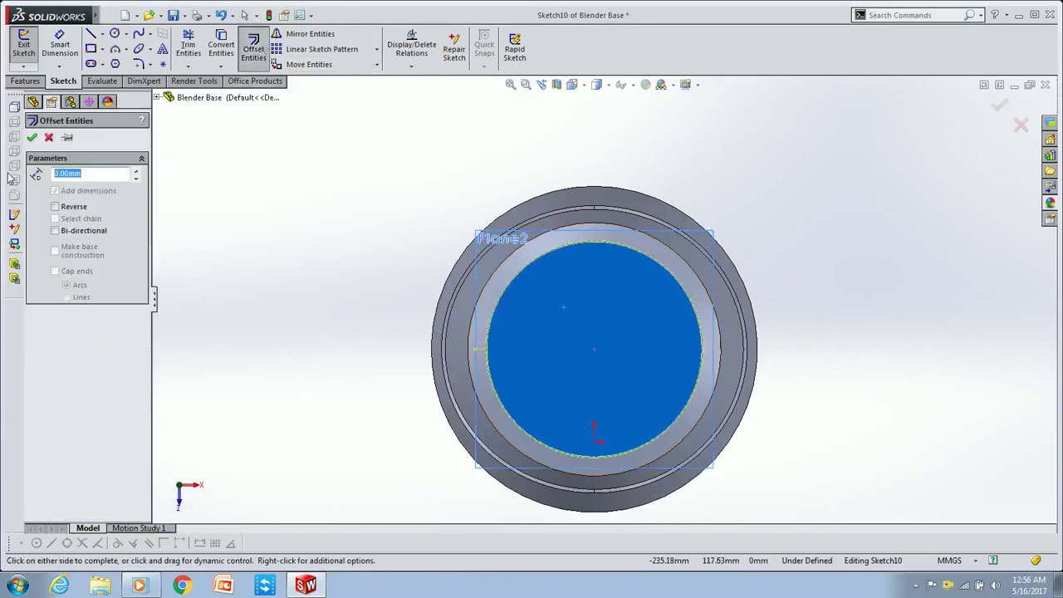
left_click(55, 206)
left_click(31, 137)
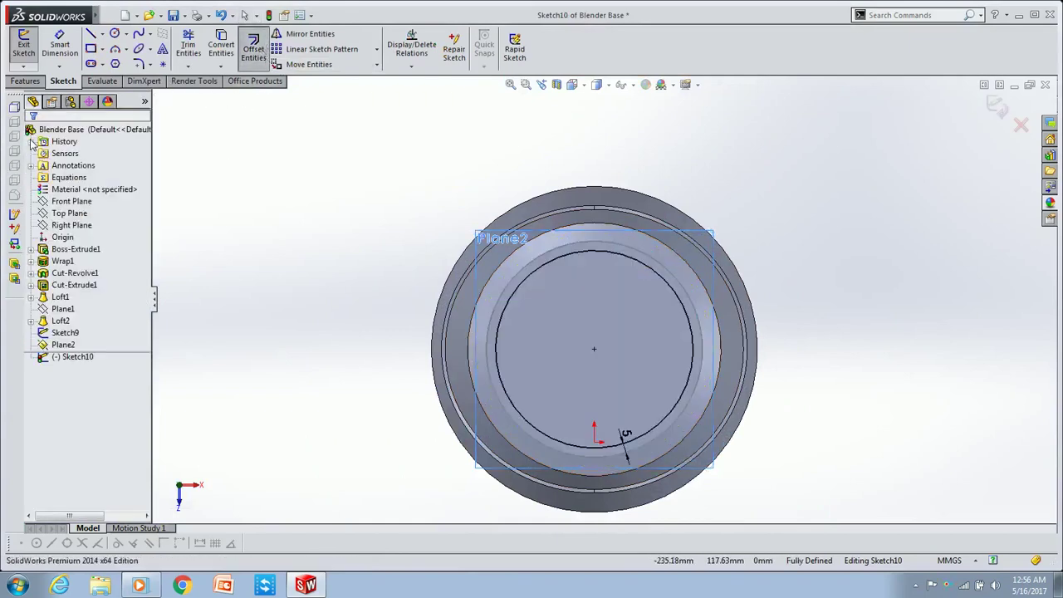
left_click(997, 109)
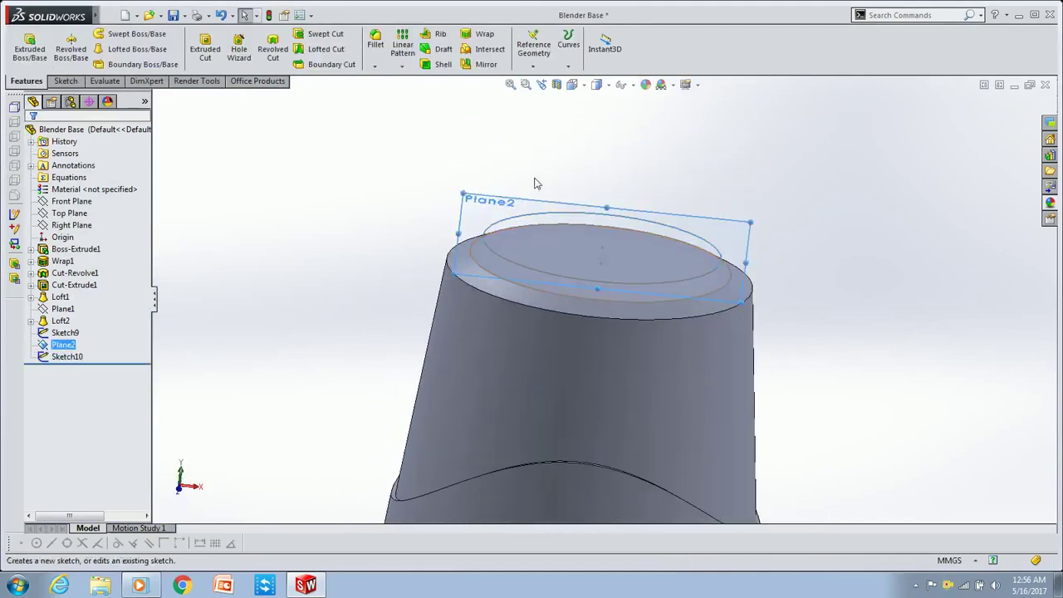
Loft the Plane2 circle down to the top-face circle (Sketch9) as Loft3.
left_click(137, 49)
left_click(493, 251)
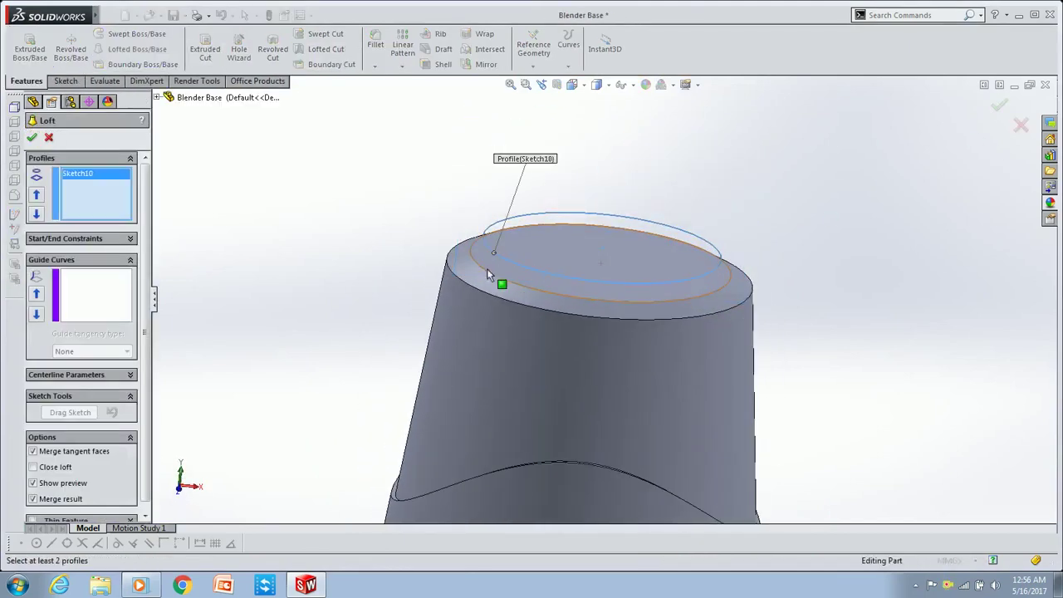
left_click(488, 274)
left_click(33, 139)
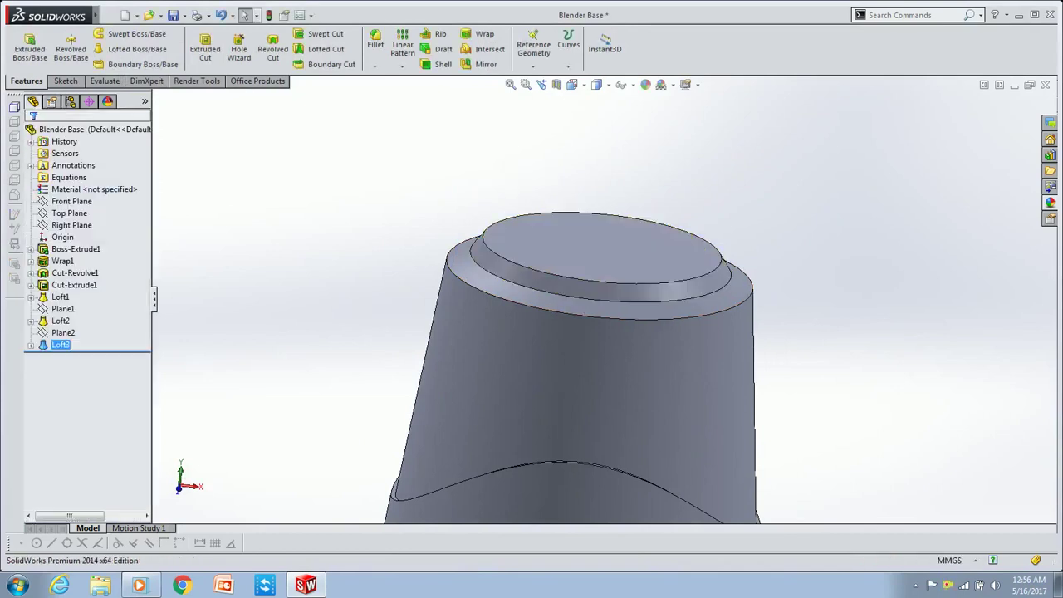
scroll(529, 249, "up", 3)
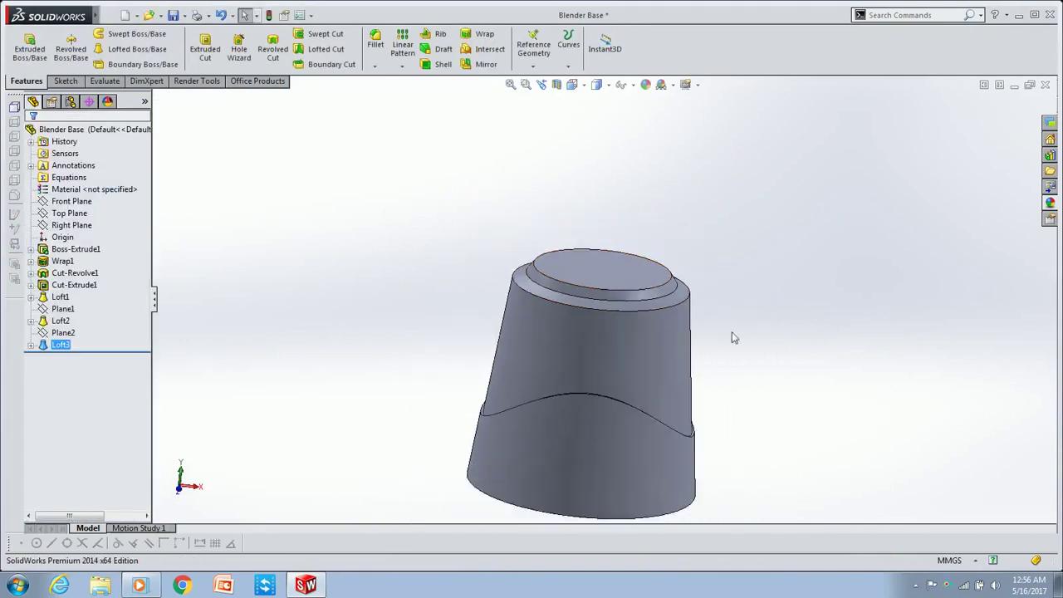
scroll(678, 304, "down", 3)
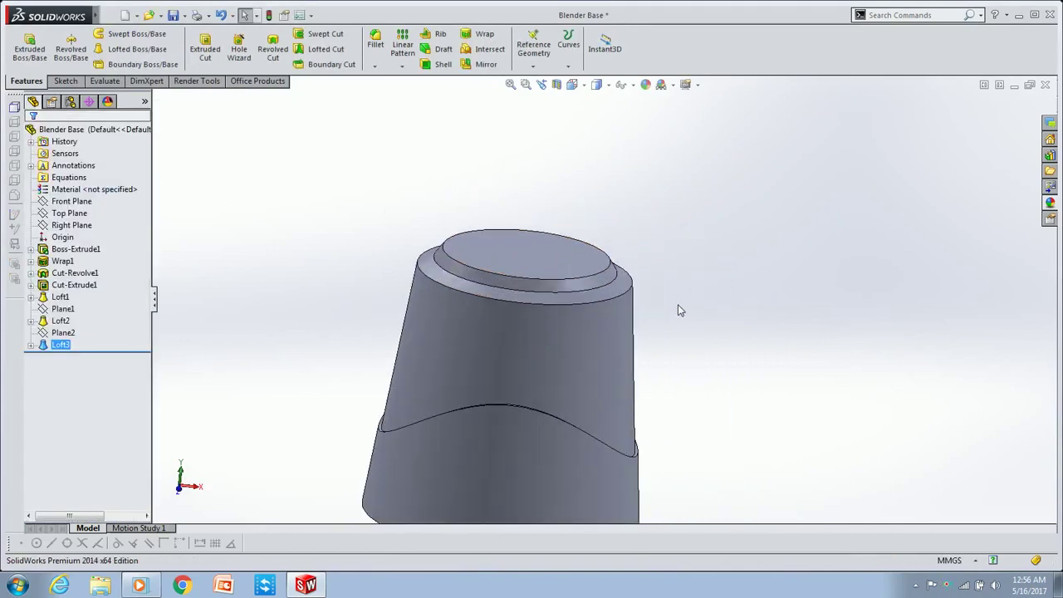
Start a sketch on the boss's top face with a 5 mm inward offset circle.
left_click(537, 260)
left_click(636, 222)
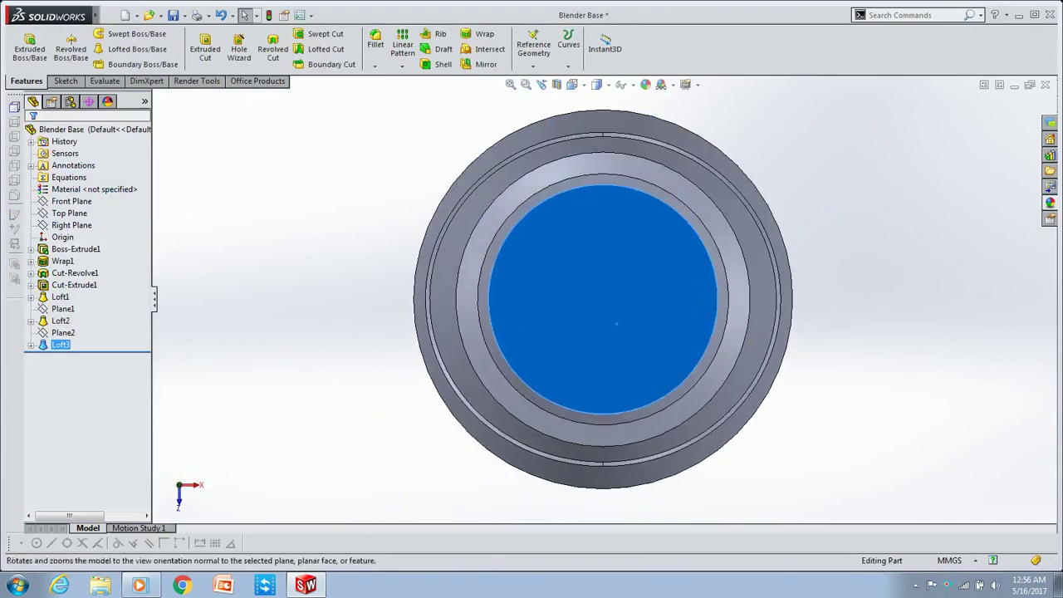
left_click(643, 213)
left_click(253, 46)
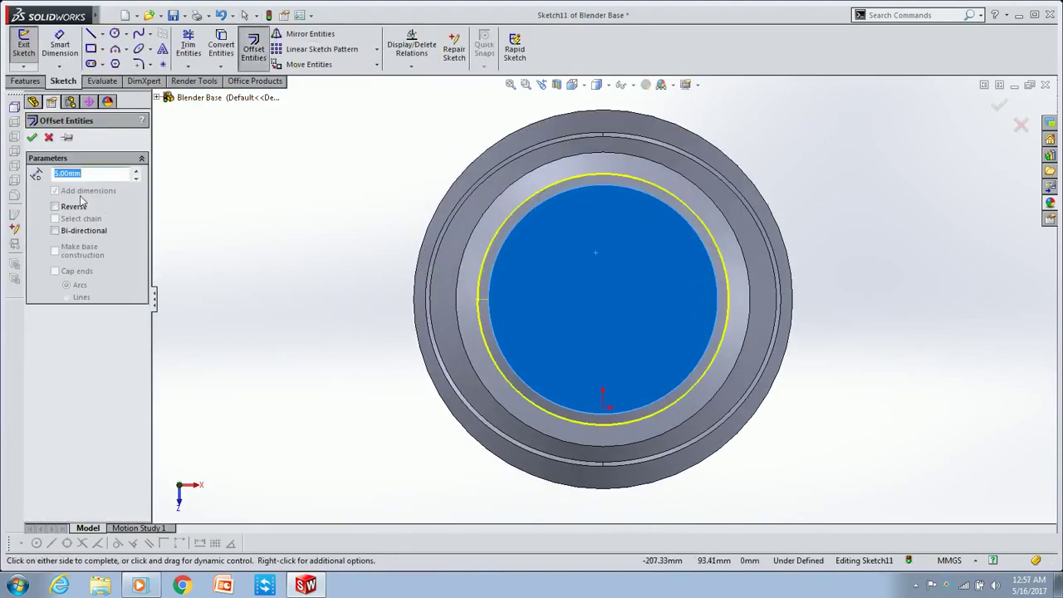
left_click(55, 207)
left_click(32, 137)
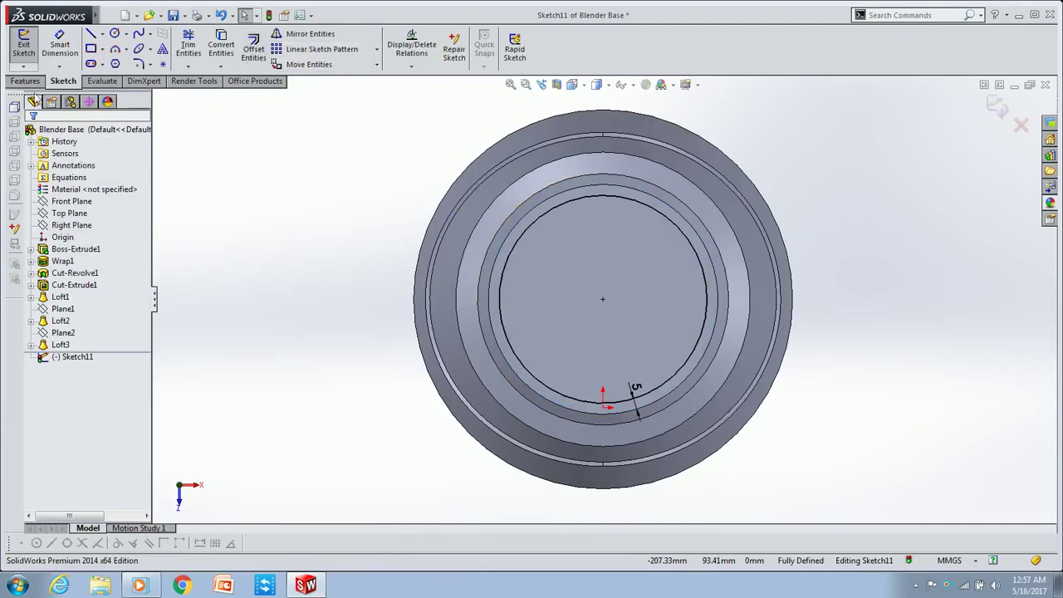
left_click(26, 80)
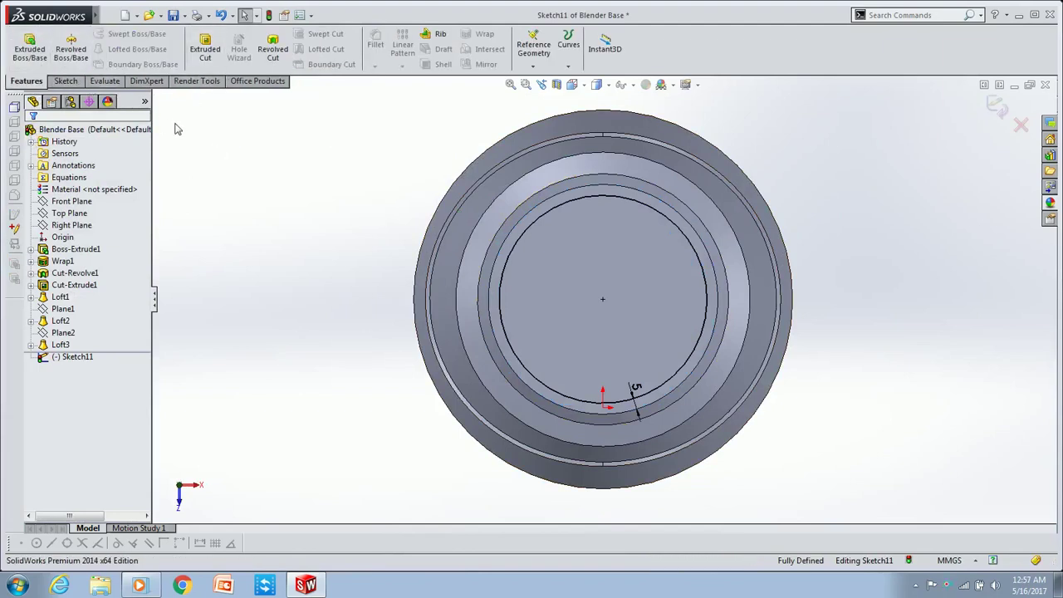
Add a second circle offset 7 mm inward from the face outline.
left_click(68, 81)
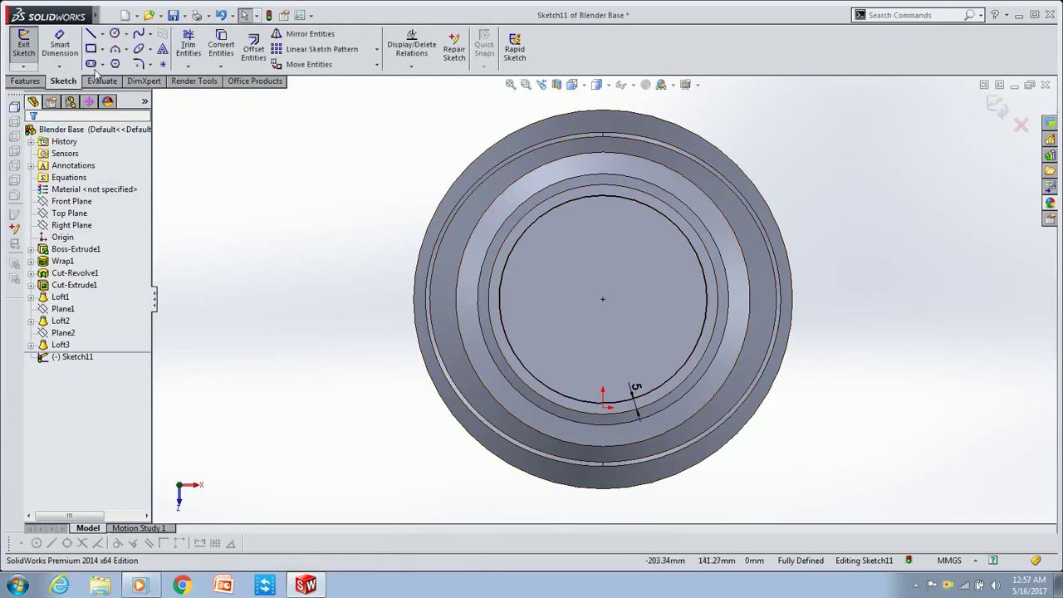
left_click(253, 48)
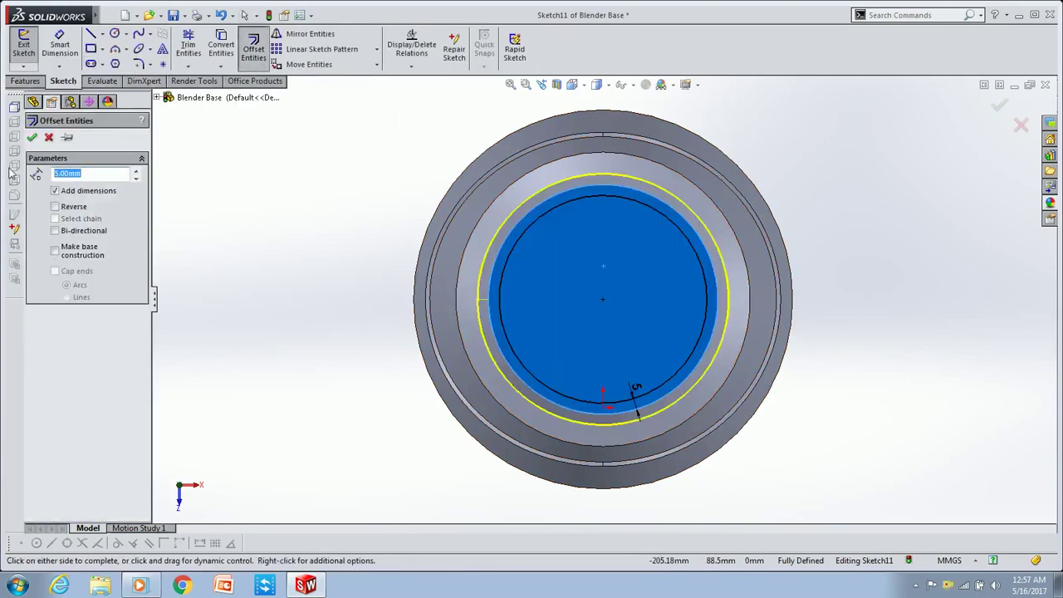
type("7")
left_click(55, 207)
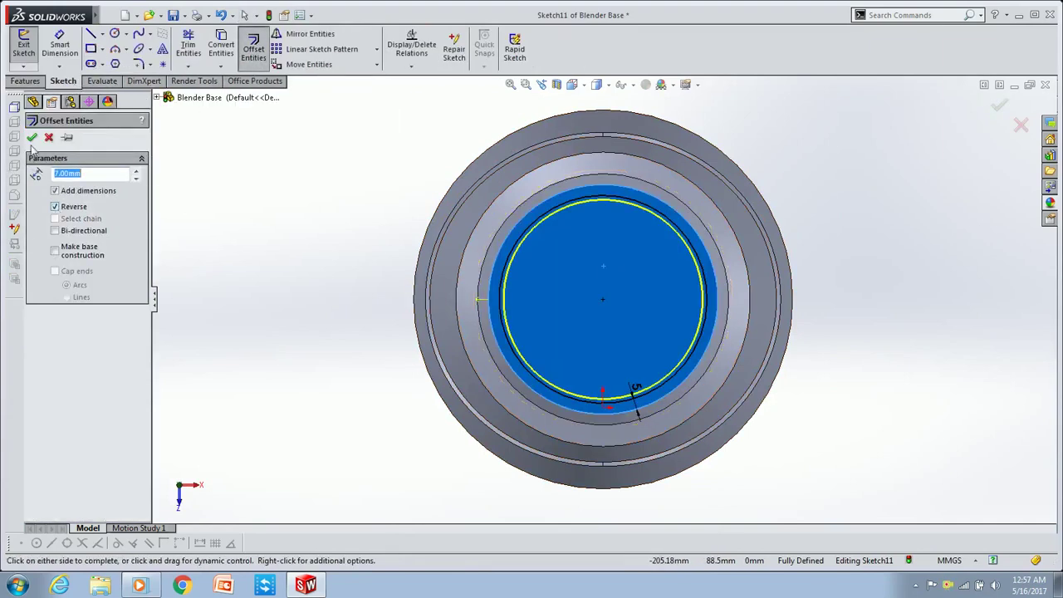
left_click(32, 138)
left_click(91, 33)
scroll(628, 202, "down", 3)
scroll(622, 230, "down", 2)
Draw a construction line and a short vertical notch line between the two circles.
left_click(588, 192)
left_click(51, 285)
left_click(588, 216)
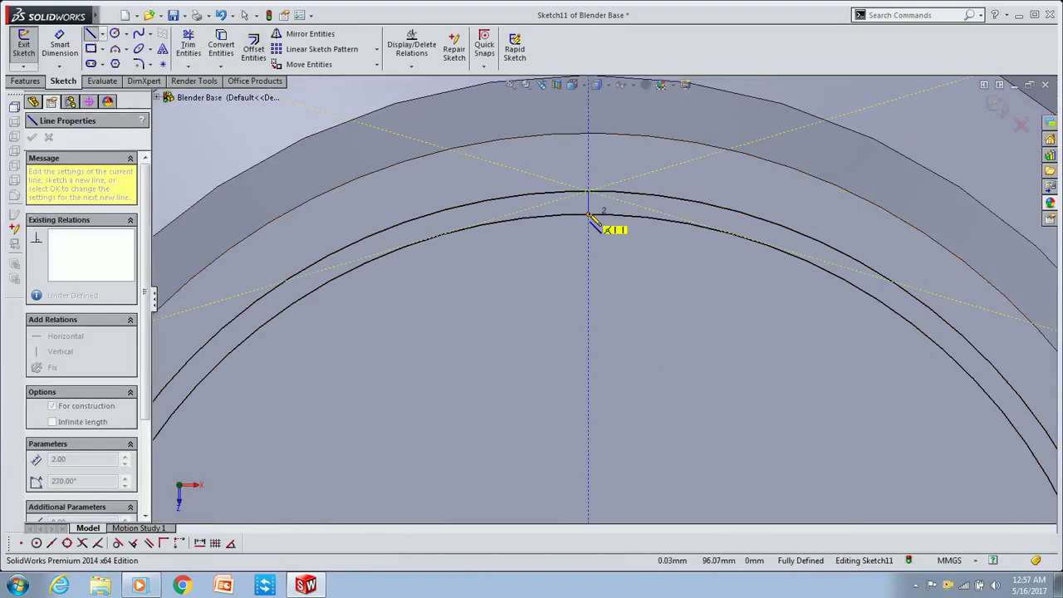
left_click(671, 215)
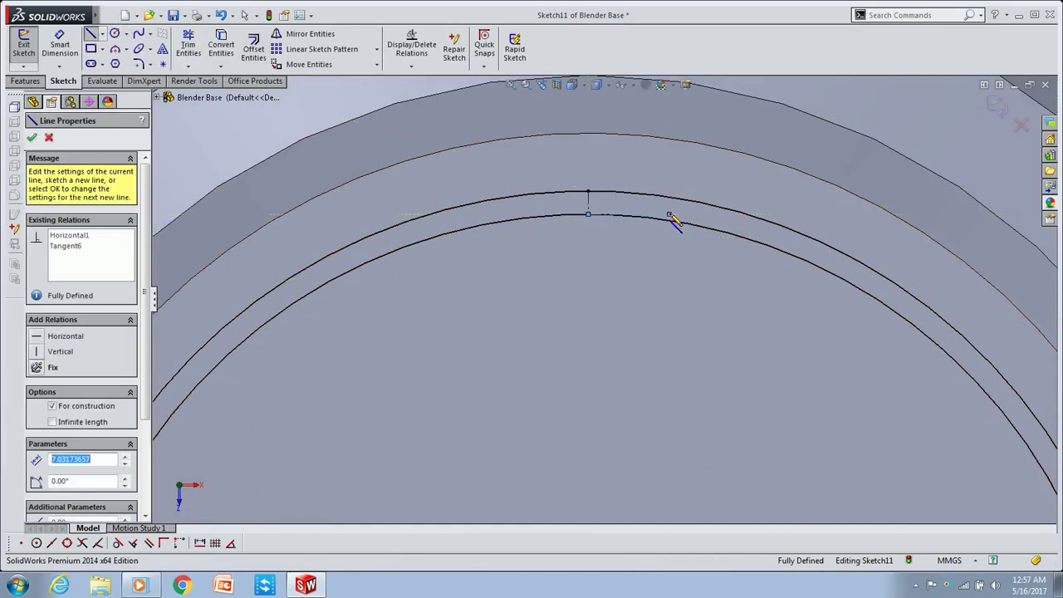
key("Return")
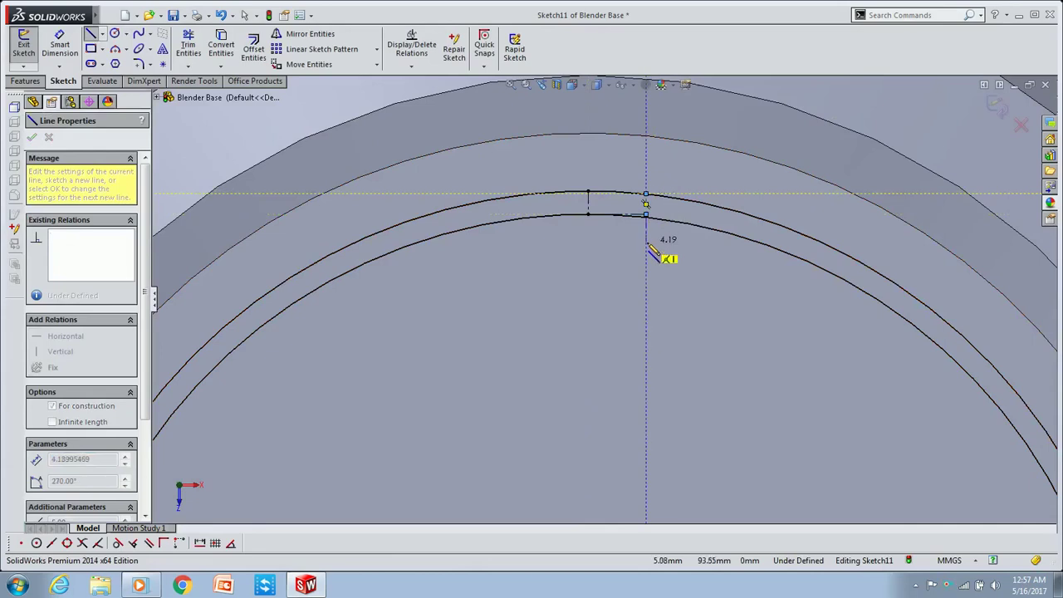
left_click_drag(646, 193, 646, 241)
scroll(653, 207, "down", 5)
left_click(91, 35)
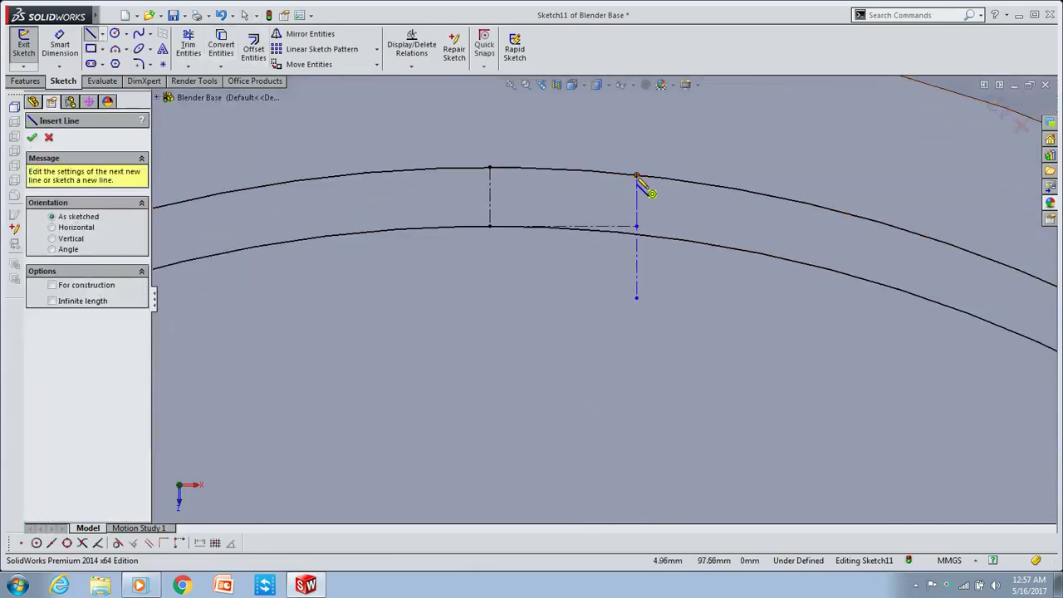
left_click(636, 225)
left_click(637, 235)
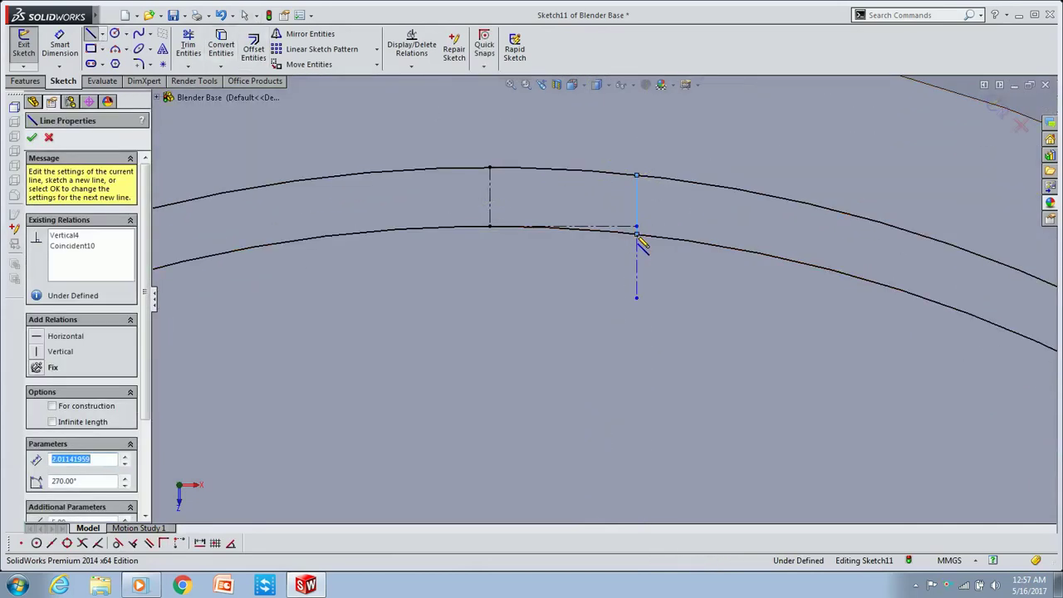
key("Escape")
scroll(604, 295, "up", 2)
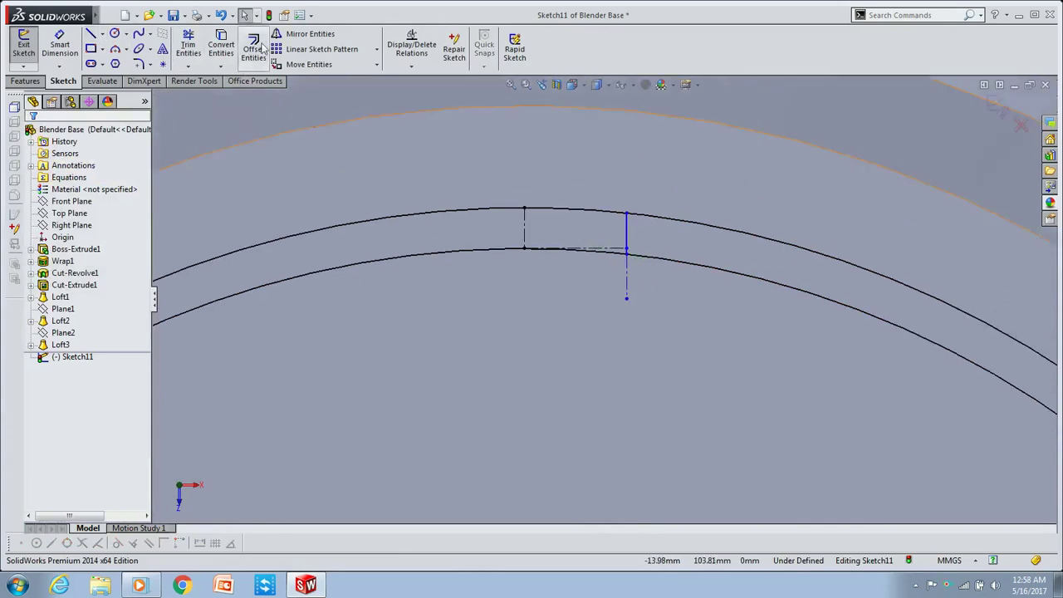
Mirror the vertical notch line about the centre line.
left_click(310, 33)
left_click(625, 244)
left_click(524, 233)
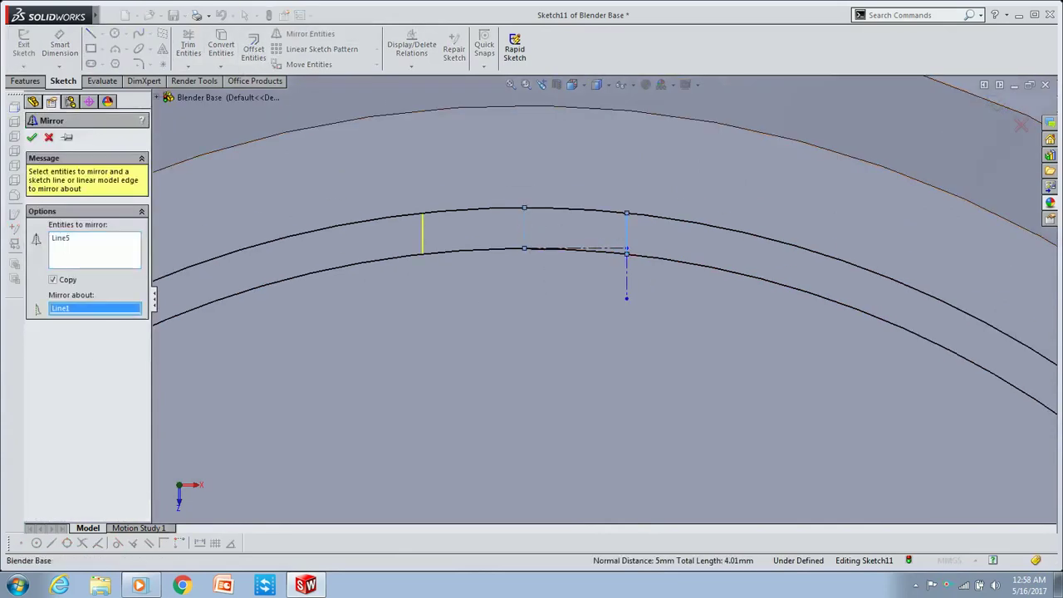
left_click(33, 137)
Trim away the arc segments between the two notch lines.
scroll(560, 378, "up", 2)
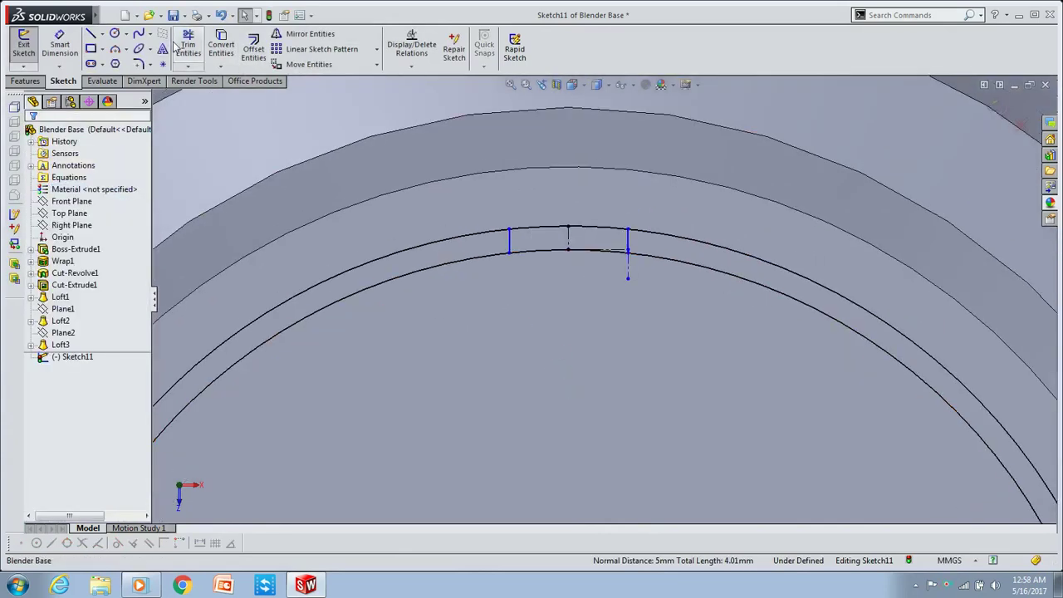
left_click(185, 46)
scroll(586, 271, "down", 4)
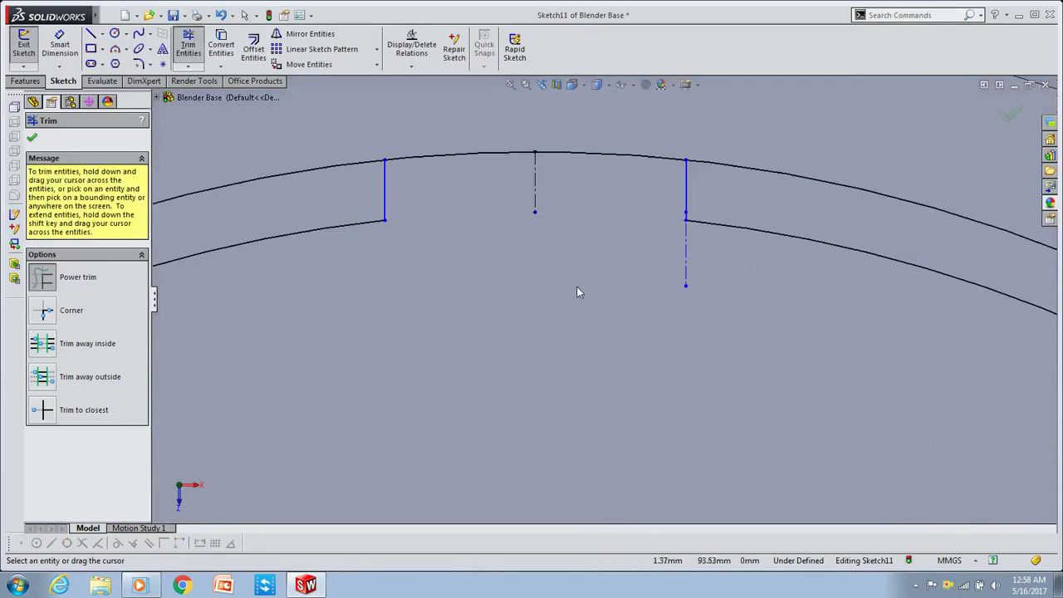
scroll(579, 292, "up", 3)
scroll(546, 351, "up", 1)
scroll(618, 334, "down", 1)
key("Escape")
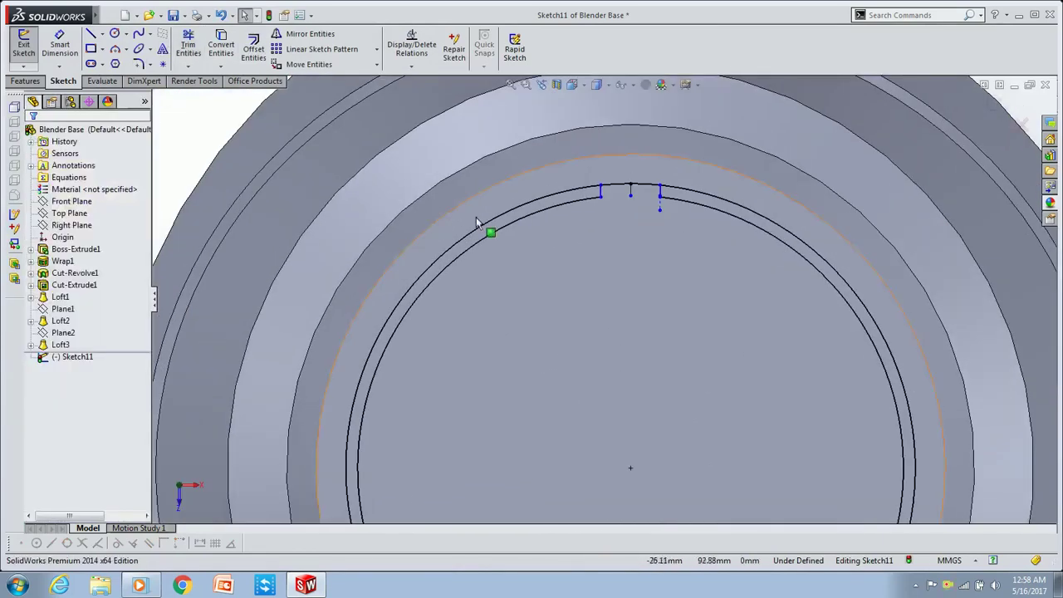
Circular-pattern the notch lines 4 times about the circle's centre.
left_click(376, 49)
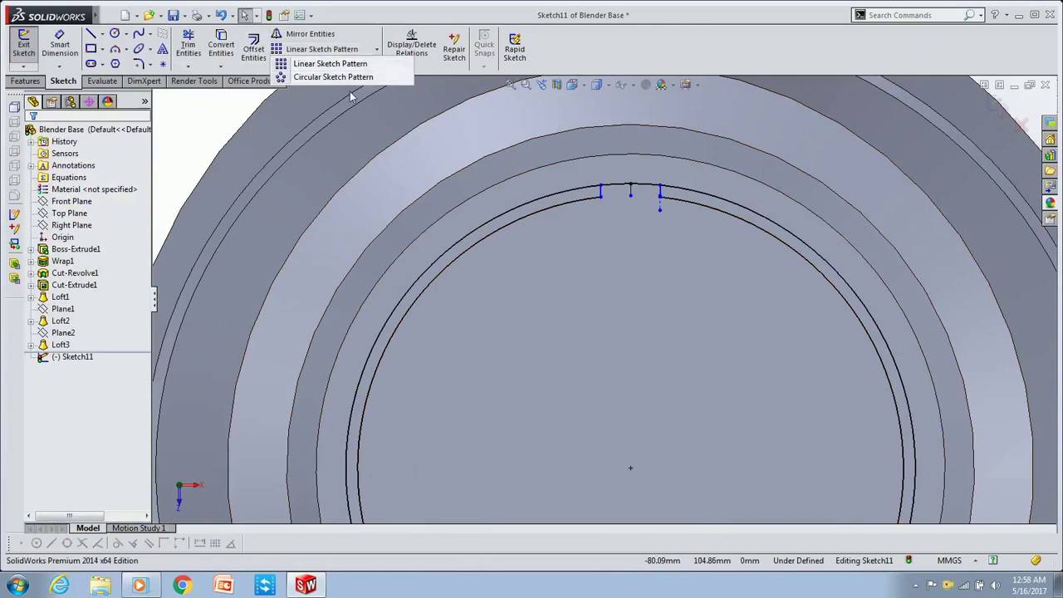
left_click(332, 78)
scroll(582, 183, "down", 2)
scroll(707, 387, "up", 3)
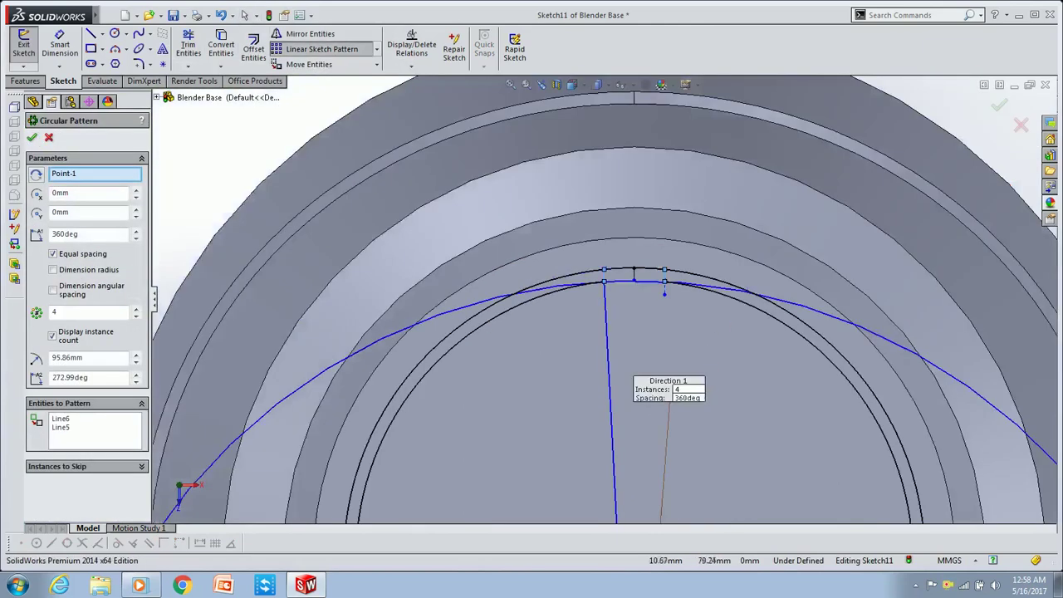
scroll(621, 491, "up", 2)
left_click_drag(621, 492, 613, 384)
scroll(606, 357, "down", 2)
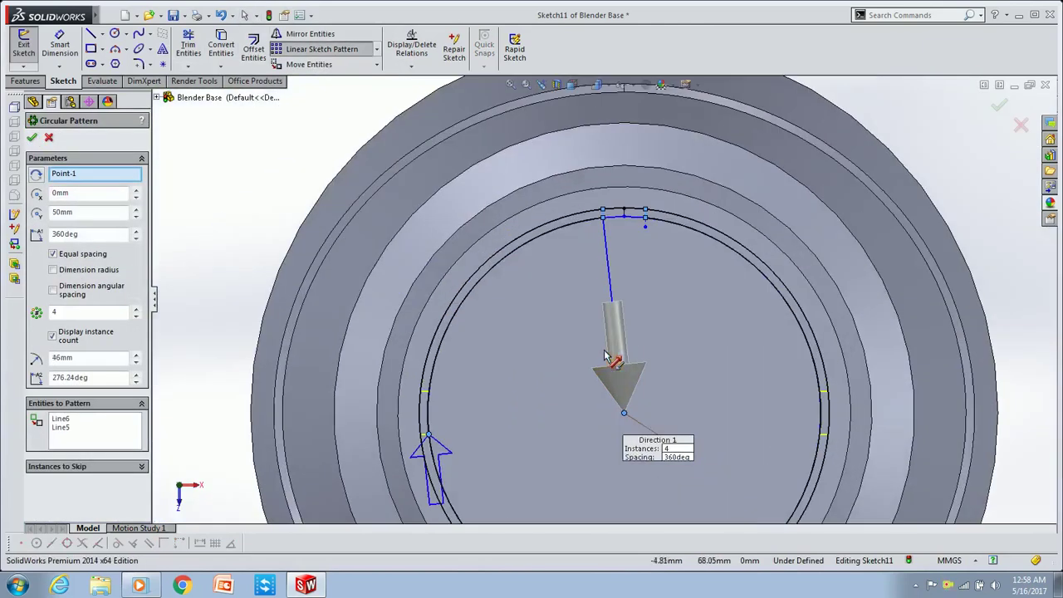
left_click(31, 138)
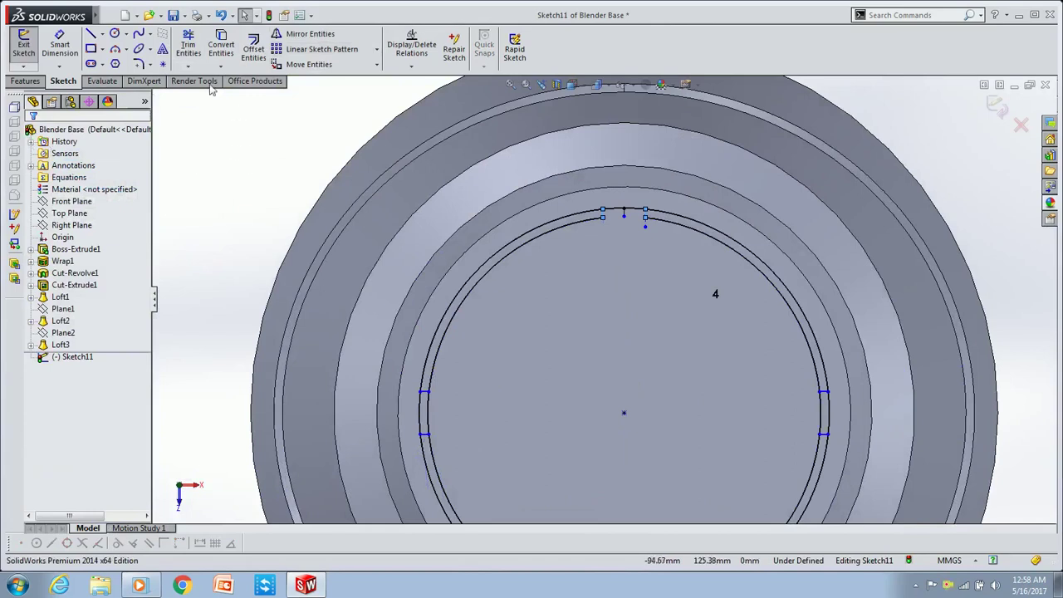
Trim the arcs inside the patterned notches.
left_click(187, 45)
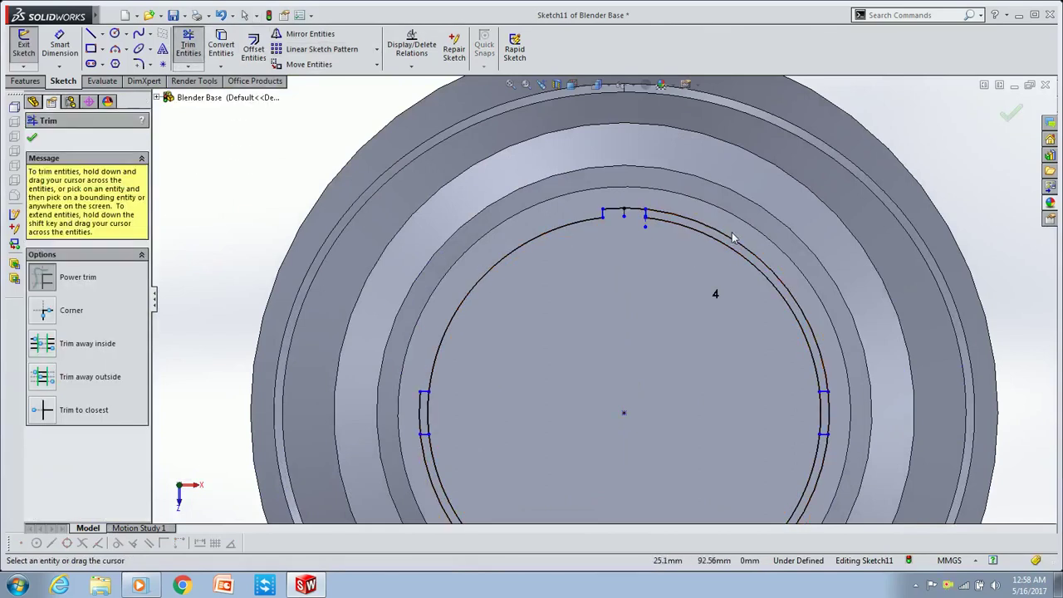
scroll(735, 243, "up", 1)
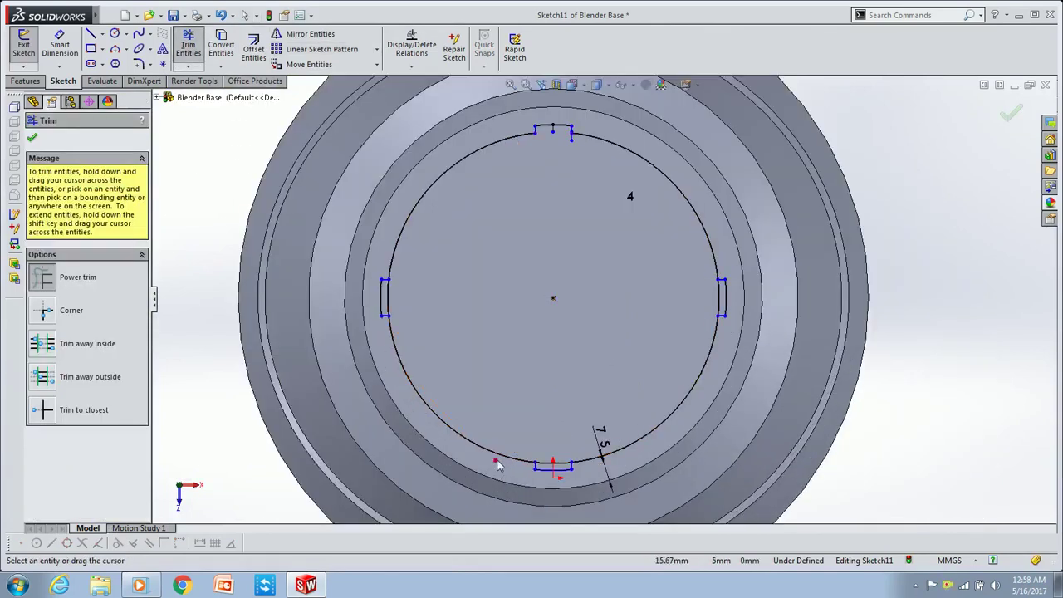
scroll(412, 303, "down", 2)
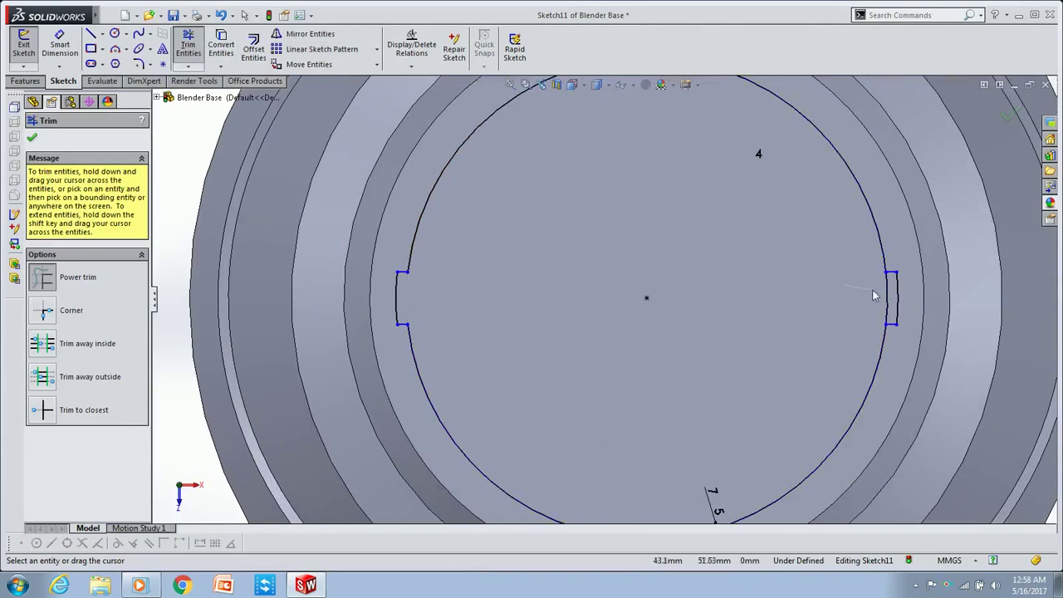
scroll(598, 232, "up", 1)
scroll(598, 231, "up", 1)
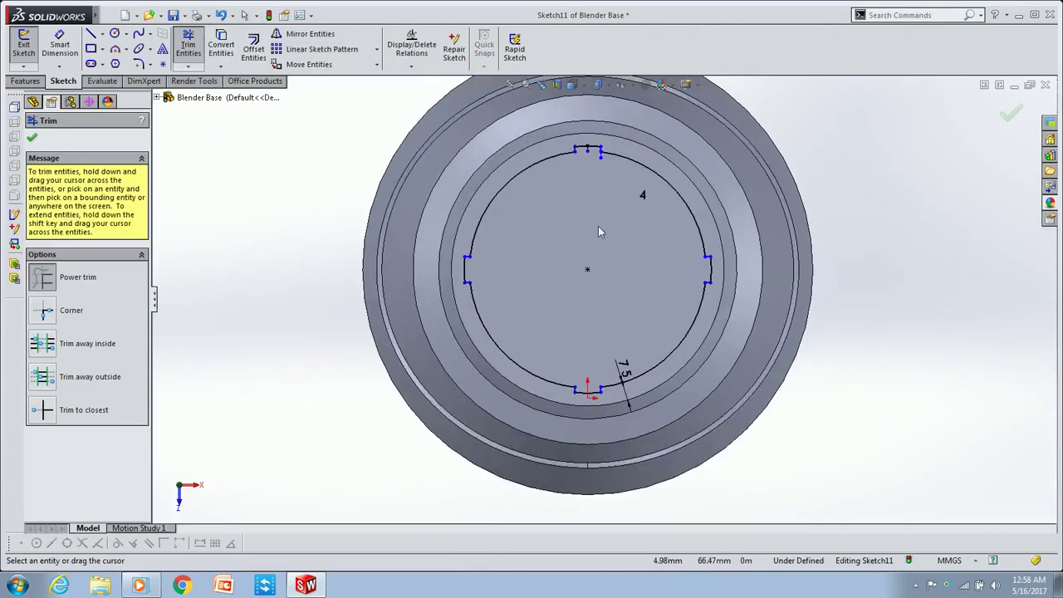
left_click(31, 139)
Extrude-cut the notched sketch 40 mm deep into the top.
left_click(25, 81)
left_click(205, 48)
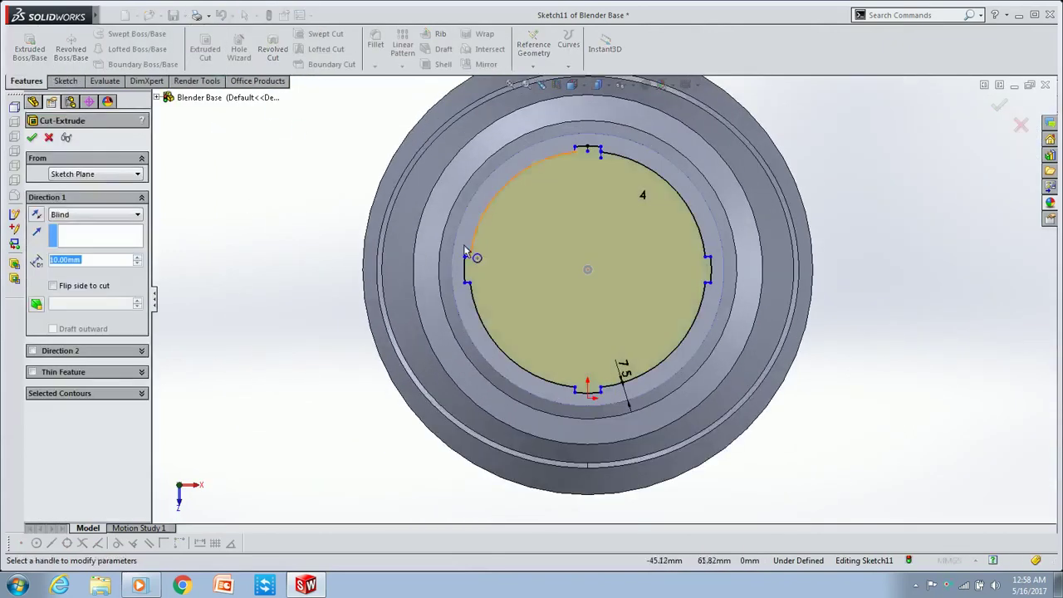
type("40")
key("Return")
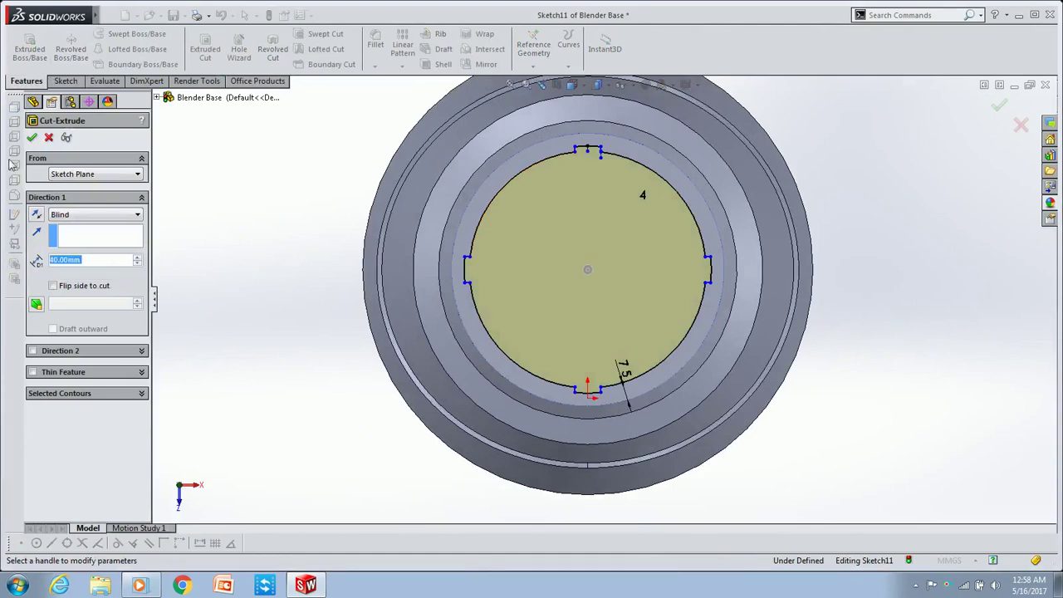
left_click(32, 137)
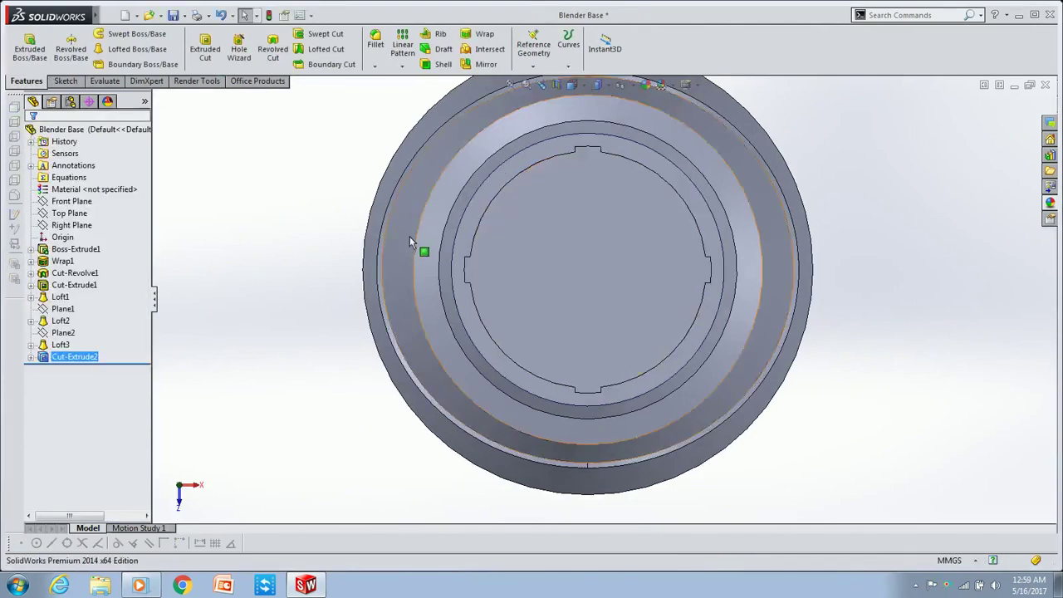
Sketch a centred circle on the cut face and extrude-cut it 10 mm deep.
left_click(530, 163)
left_click(115, 34)
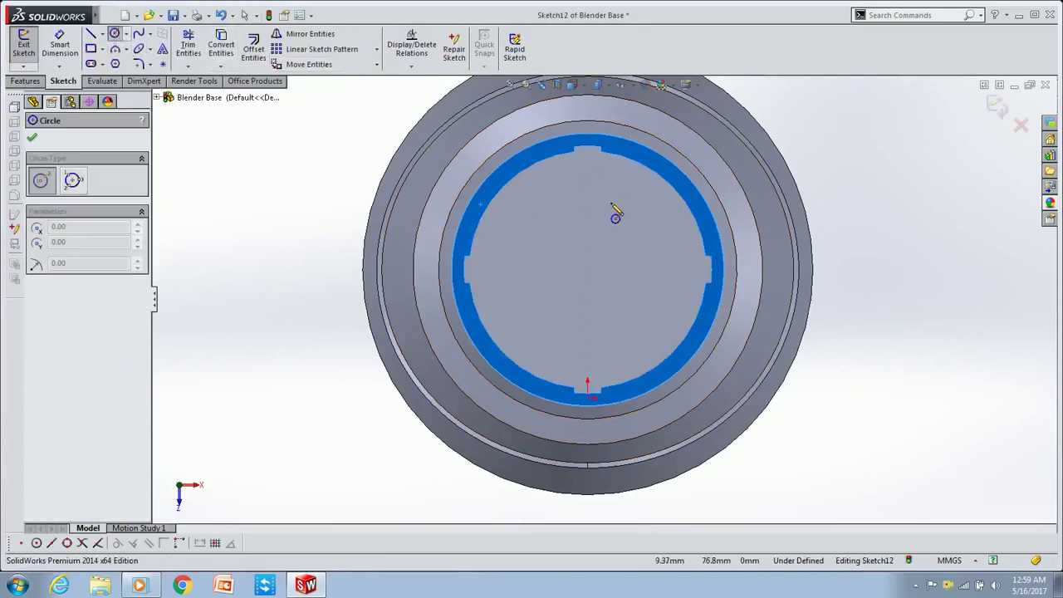
left_click(587, 270)
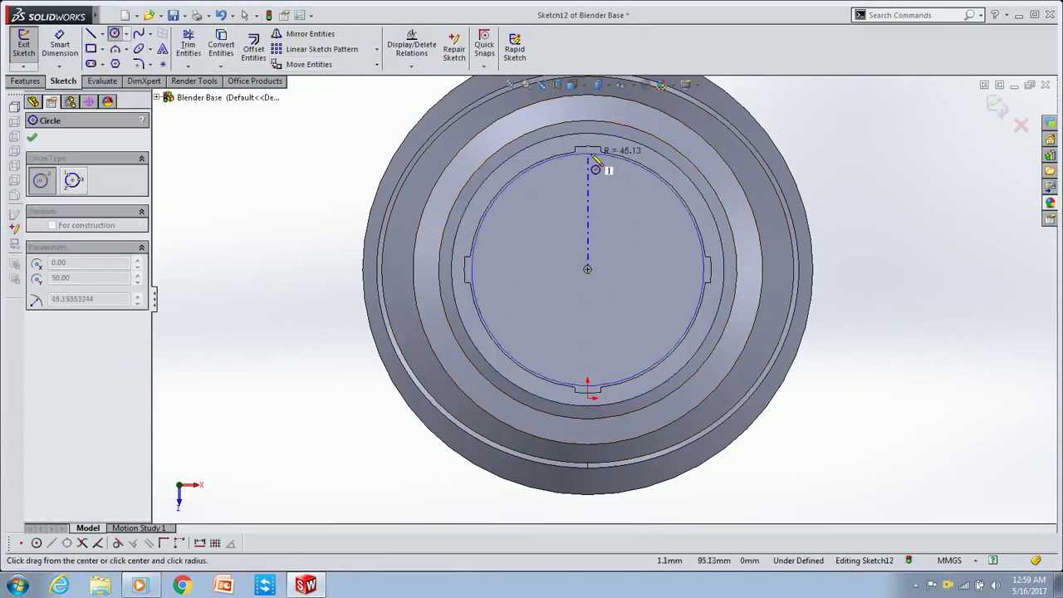
left_click(588, 150)
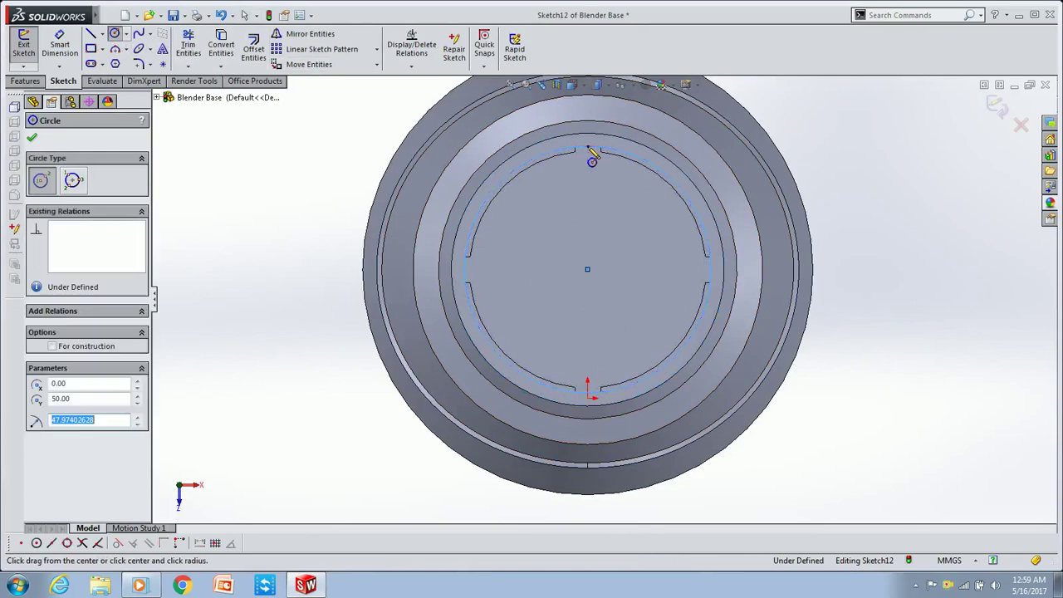
left_click(31, 137)
left_click(25, 80)
left_click(205, 48)
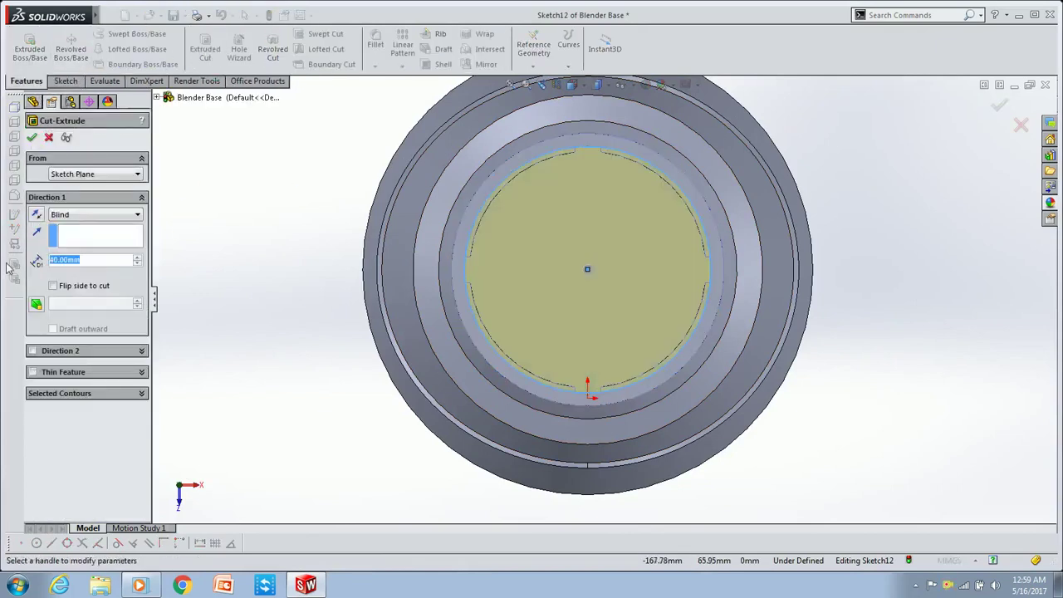
type("10")
key("Return")
left_click(31, 137)
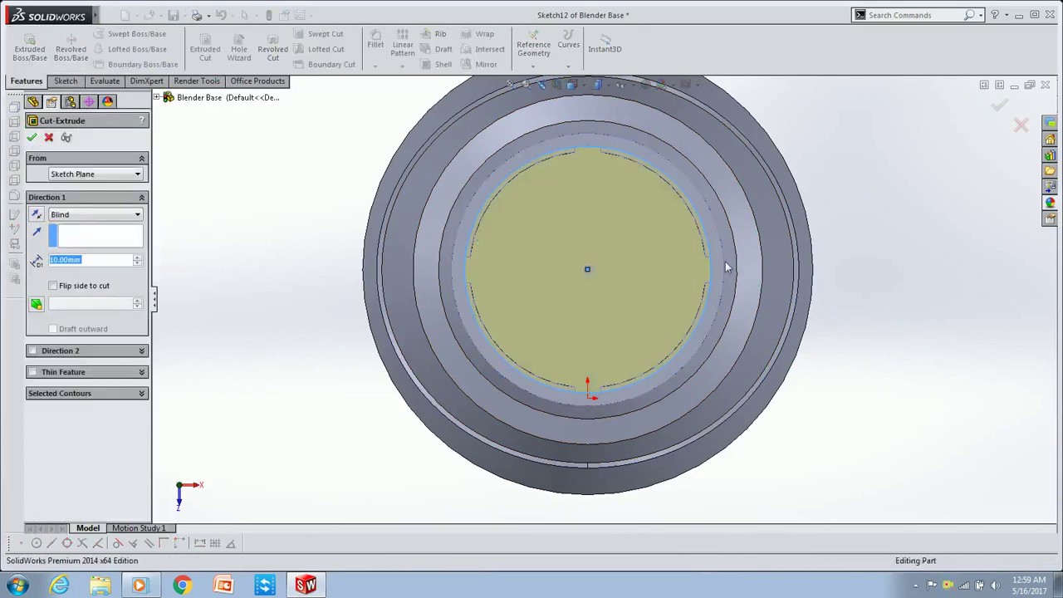
After inspecting the result, undo the cut and change the circle's radius to 48 mm.
middle_click_drag(651, 284, 656, 191)
scroll(619, 178, "down", 2)
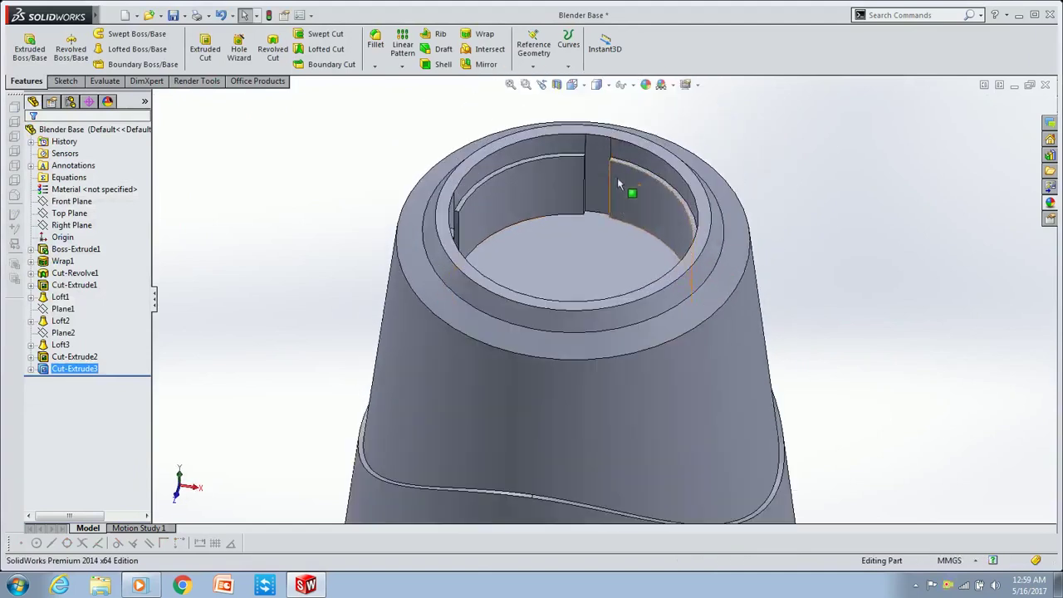
scroll(557, 233, "down", 3)
mouse_move(558, 234)
middle_mouse_down()
mouse_move(581, 249)
mouse_move(562, 280)
middle_mouse_up()
key("ctrl+z")
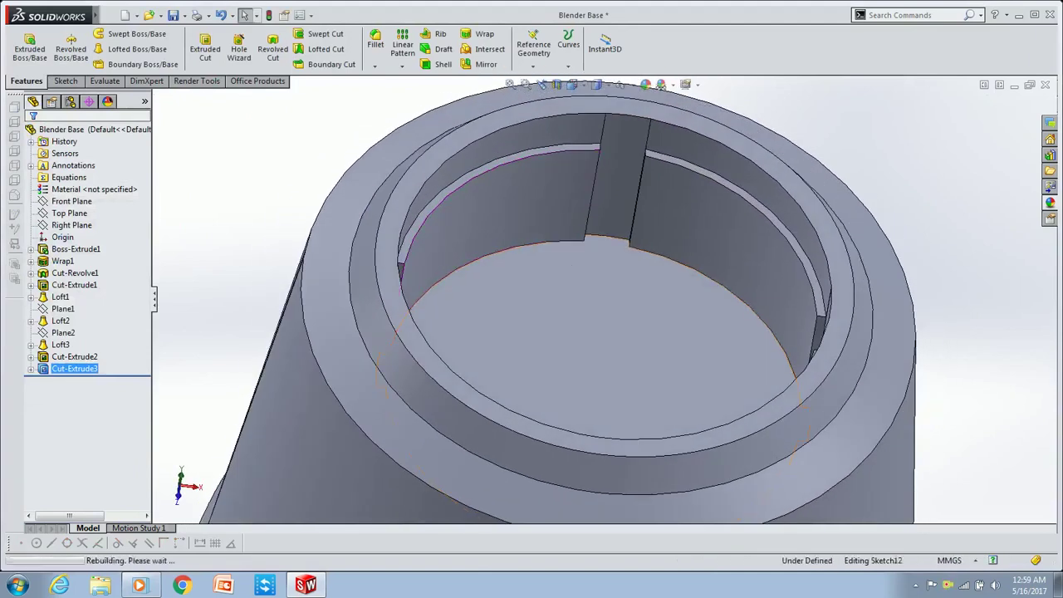
left_click(478, 212)
double_click(113, 380)
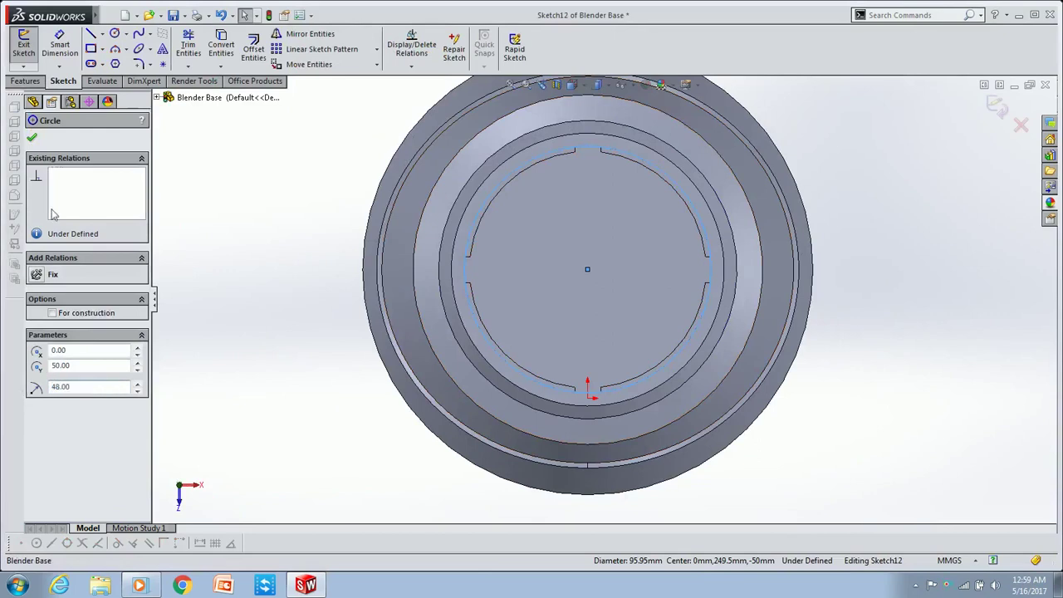
left_click(32, 137)
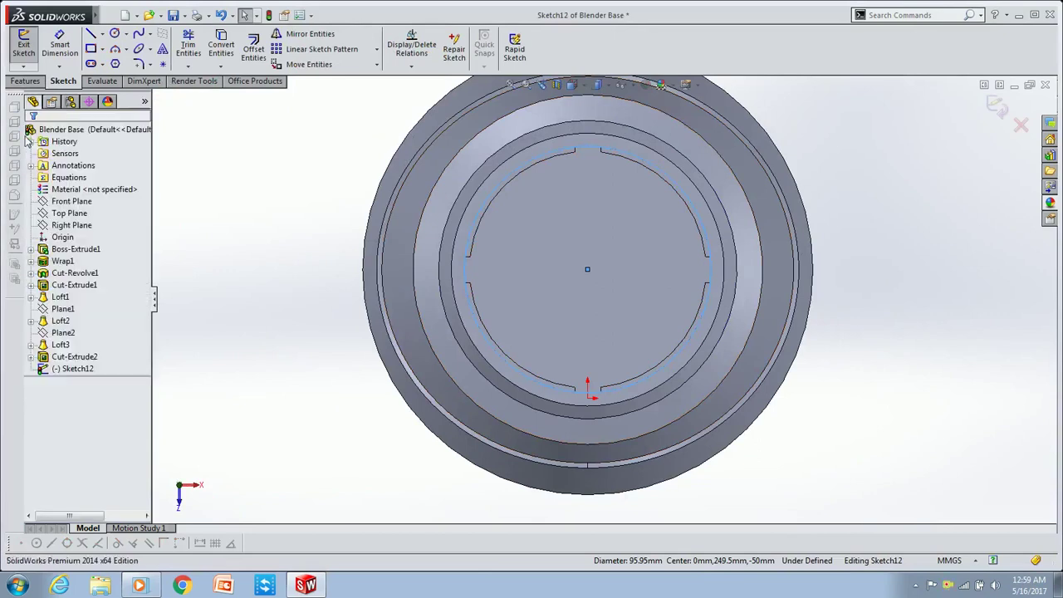
Extrude-cut the 48 mm-radius circle as Cut-Extrude4 and view it from a tilted angle.
left_click(25, 81)
left_click(205, 48)
key("Return")
left_click(289, 253)
mouse_move(290, 254)
middle_mouse_down()
mouse_move(579, 236)
mouse_move(482, 308)
middle_mouse_up()
scroll(580, 236, "up", 3)
scroll(500, 363, "down", 5)
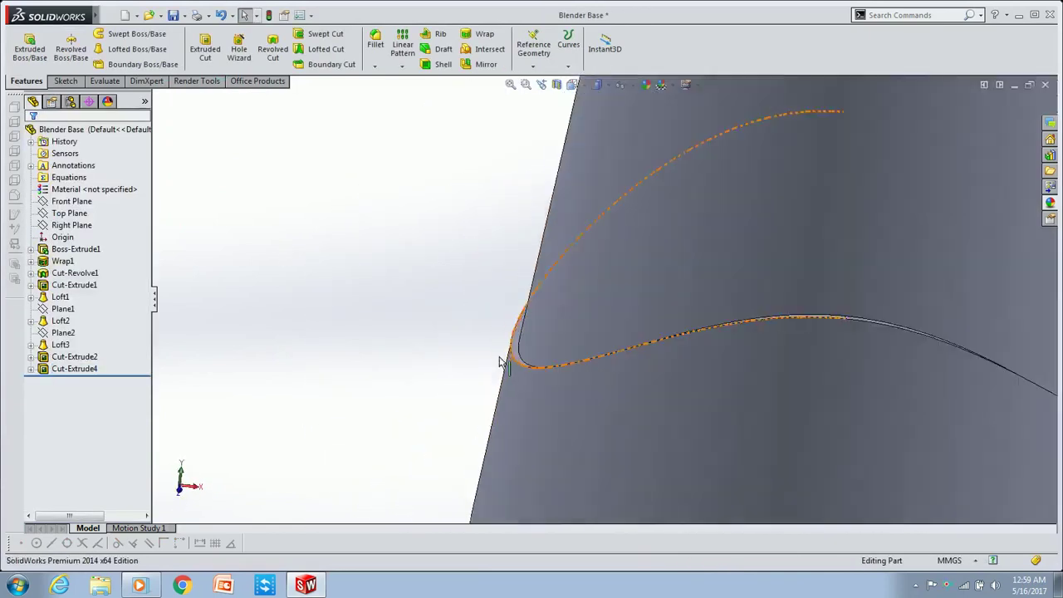
Try a 5 mm fillet on one edge of the wavy band.
scroll(500, 363, "down", 2)
left_click(540, 364)
left_click(376, 43)
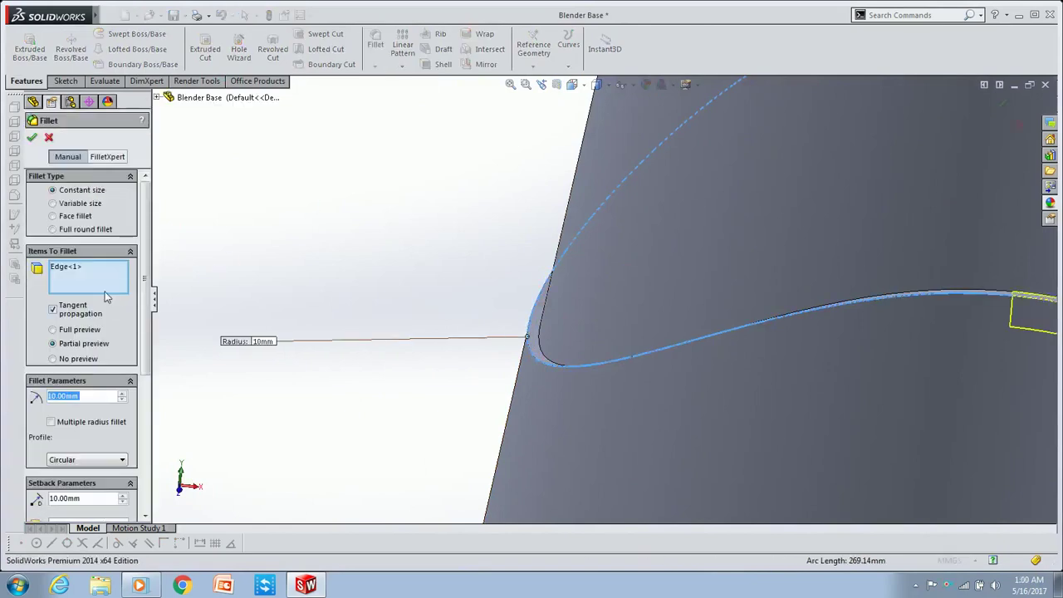
type("5")
key("Return")
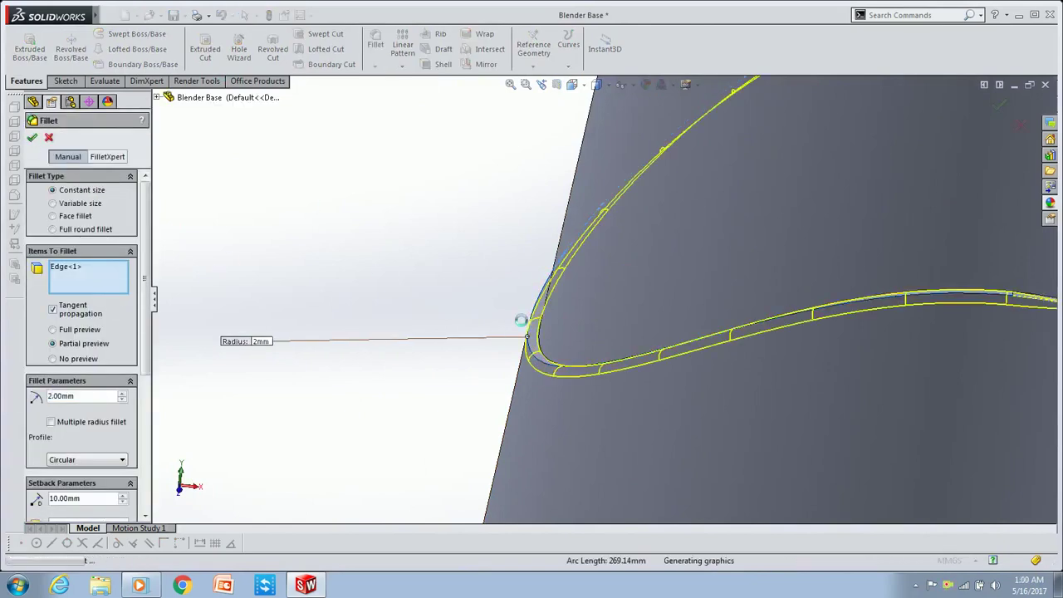
scroll(634, 304, "up", 5)
scroll(772, 263, "down", 3)
scroll(617, 339, "down", 2)
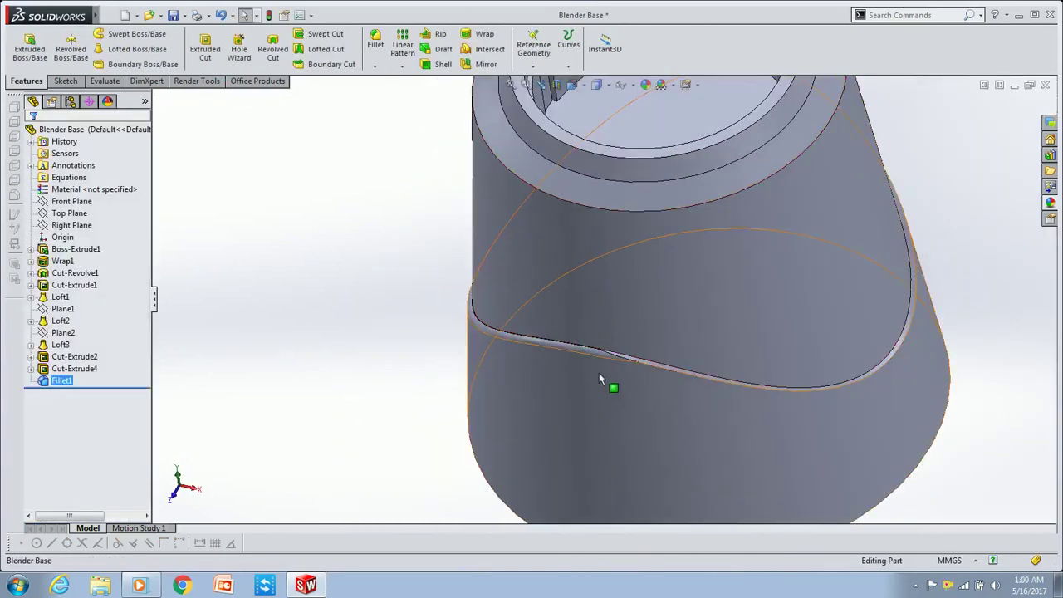
scroll(605, 382, "down", 2)
Fillet both wavy band edges with a 2 mm radius as Fillet2.
left_click(614, 363)
left_click(375, 43)
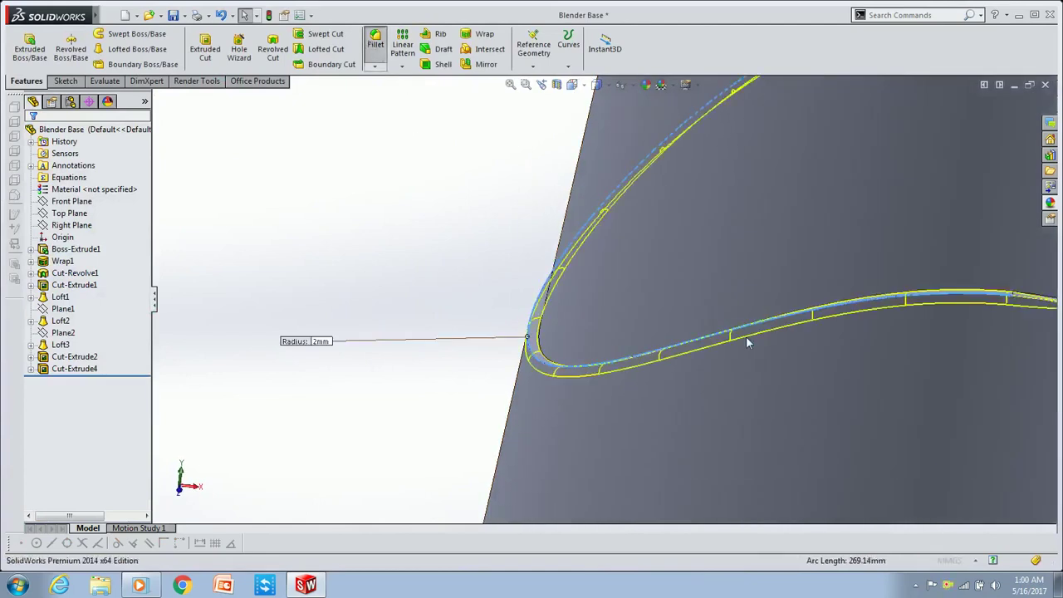
scroll(780, 318, "up", 3)
mouse_move(781, 318)
middle_mouse_down()
mouse_move(747, 372)
mouse_move(752, 349)
middle_mouse_up()
left_click(752, 342)
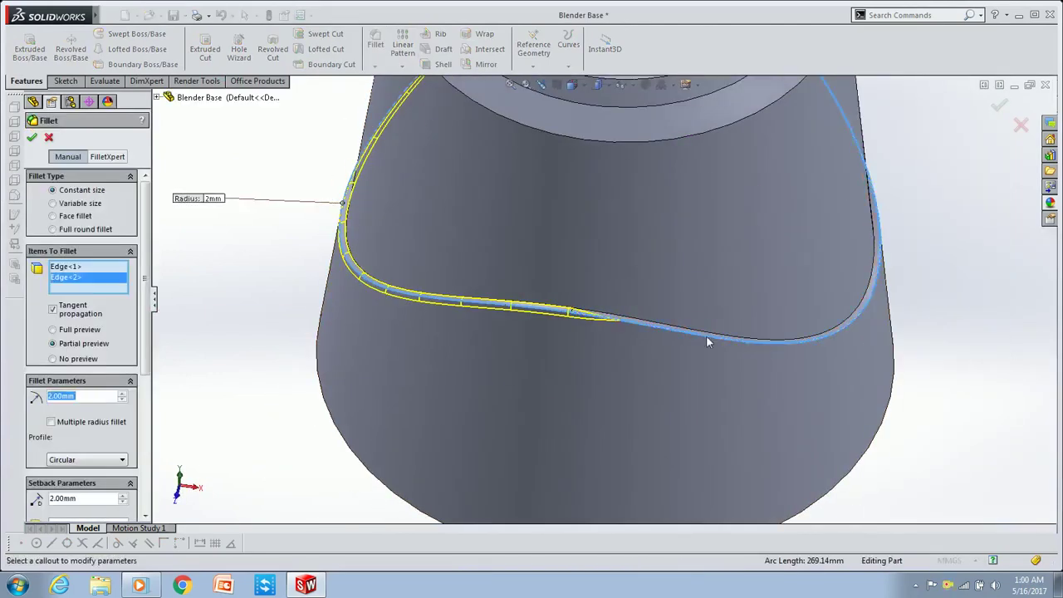
left_click(31, 137)
scroll(473, 415, "up", 5)
mouse_move(465, 415)
middle_mouse_down()
mouse_move(473, 434)
mouse_move(643, 293)
mouse_move(604, 339)
mouse_move(565, 339)
middle_mouse_up()
scroll(644, 293, "down", 3)
scroll(615, 315, "up", 5)
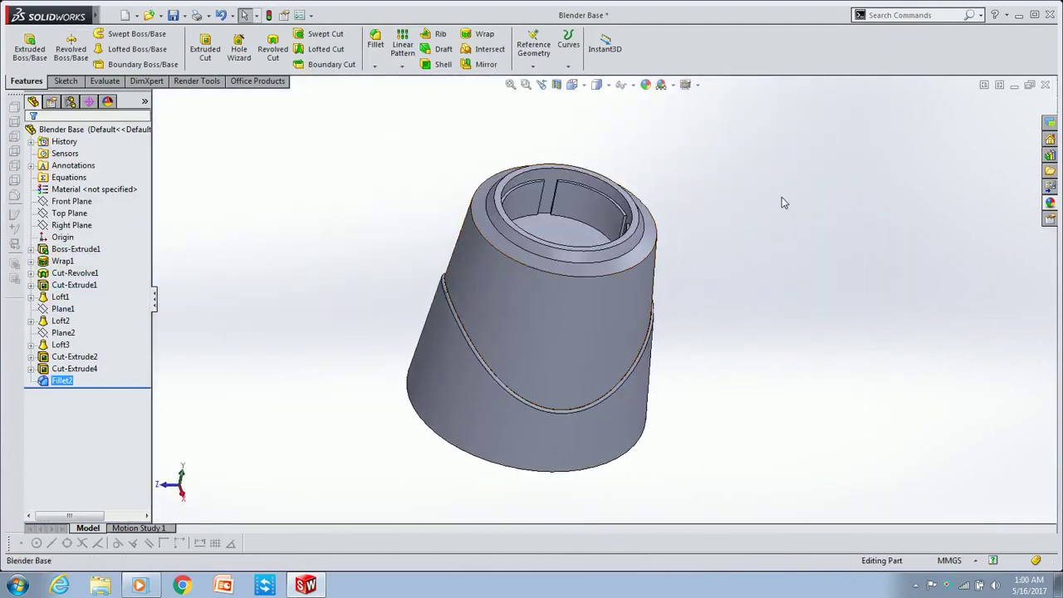
Round the body's top outer edge with a 5 mm fillet.
scroll(664, 266, "down", 3)
left_click(667, 249)
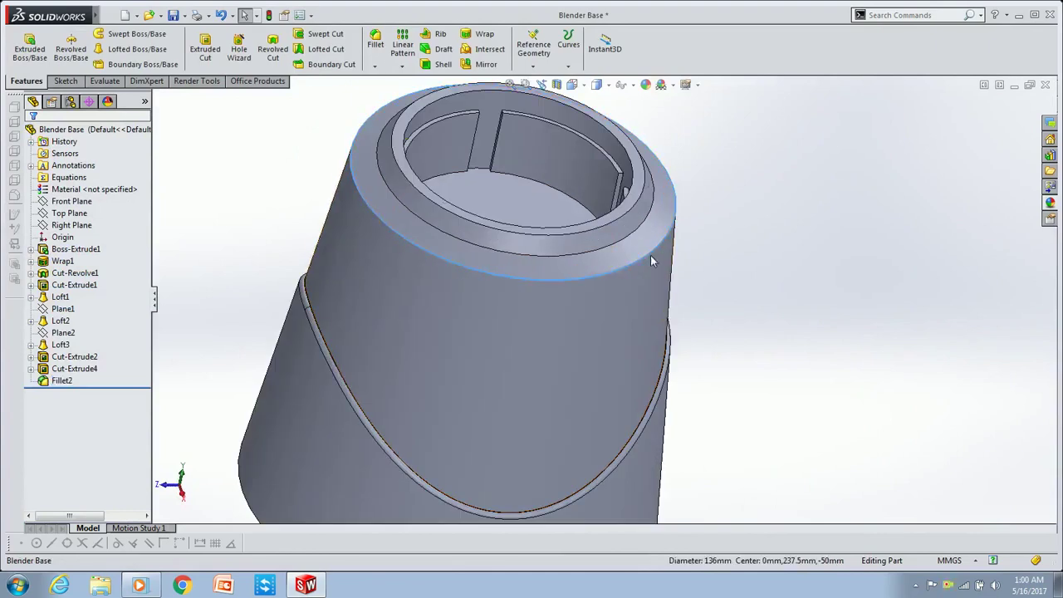
left_click(375, 43)
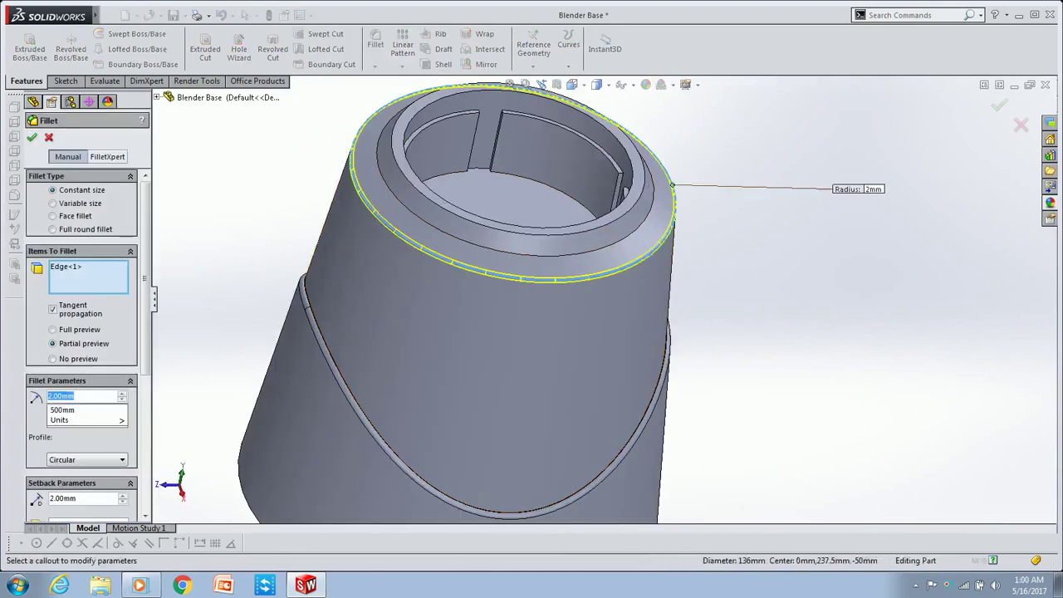
type("5")
key("Return")
left_click(31, 138)
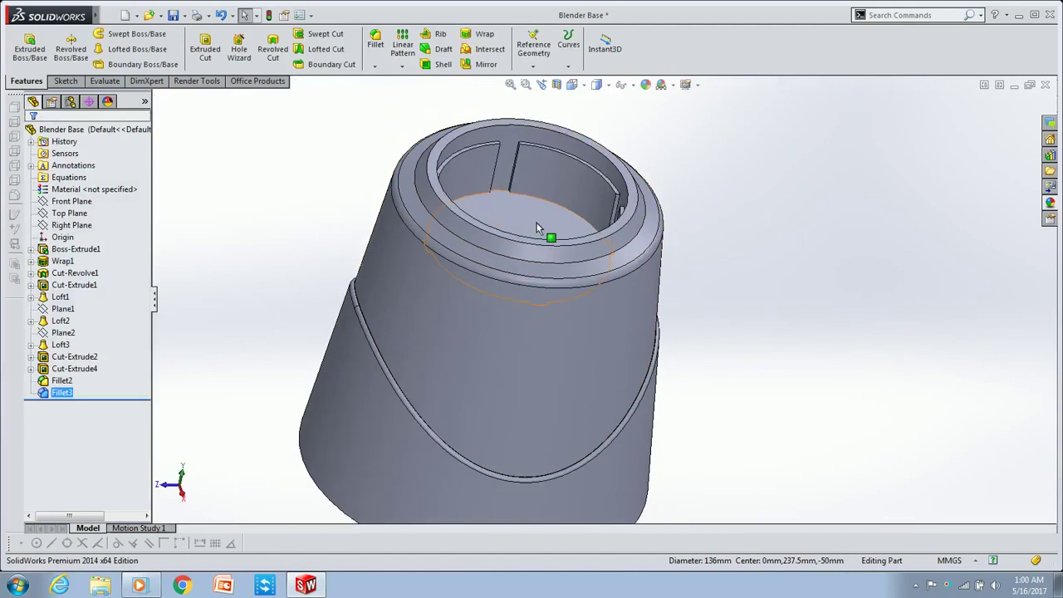
Fillet the top ring's edge, trying 7 and 8 mm before settling on 9 mm.
scroll(537, 228, "down", 3)
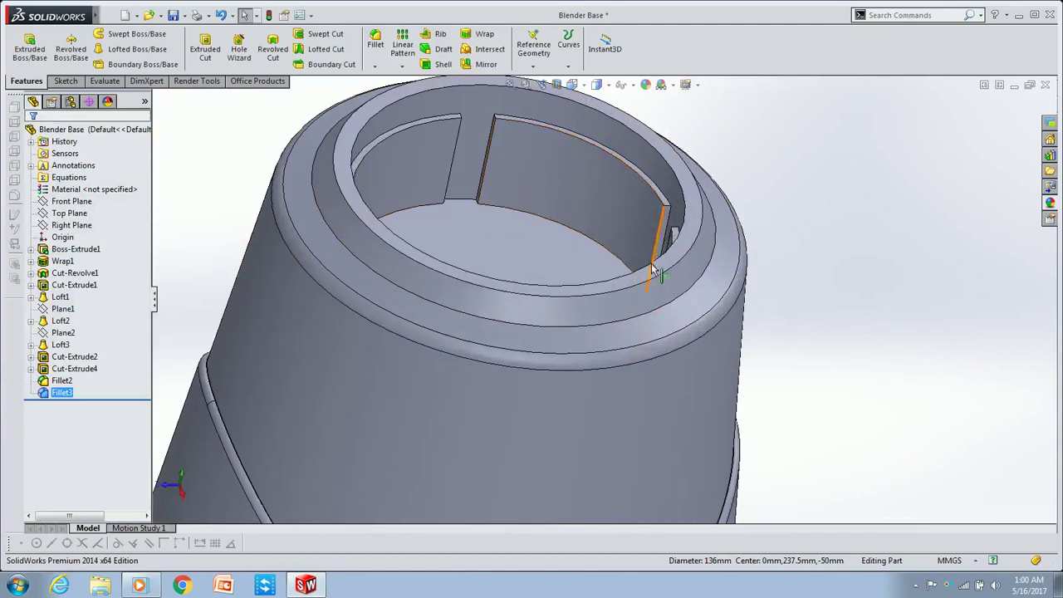
left_click(656, 278)
left_click(375, 43)
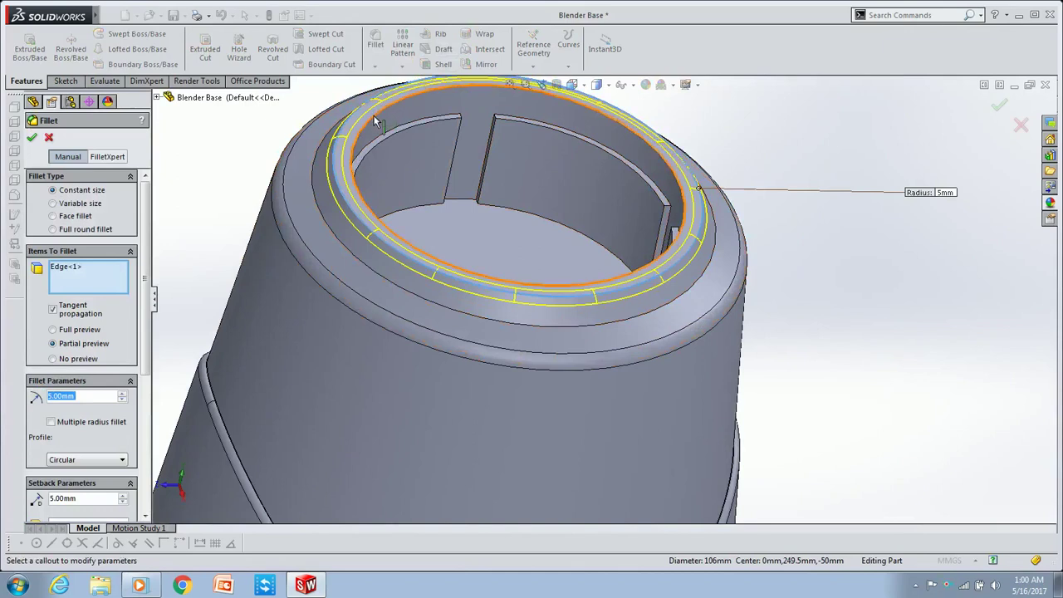
middle_click_drag(599, 236, 146, 310)
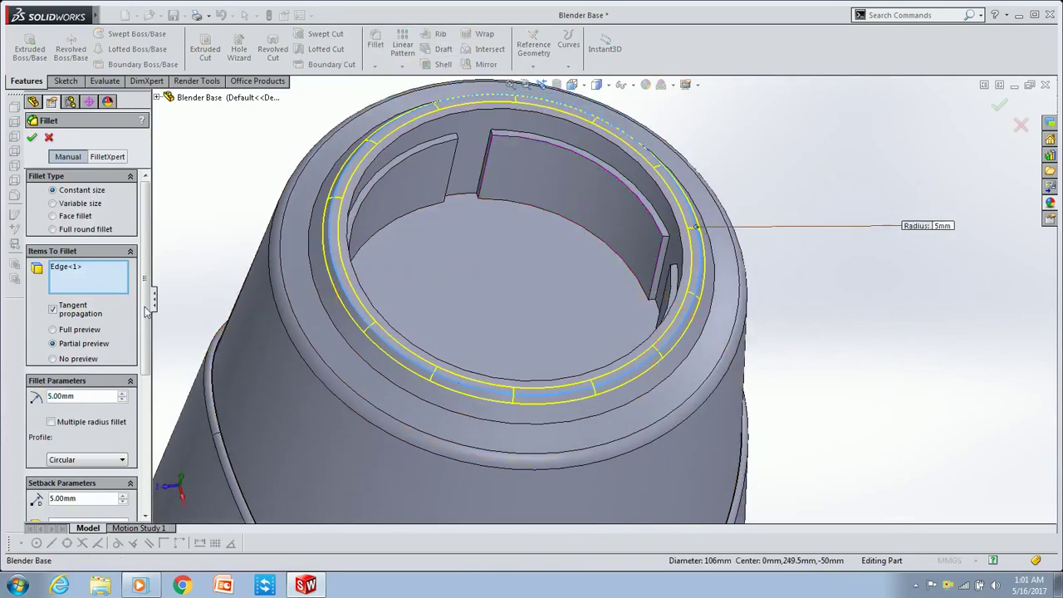
type("7")
key("Return")
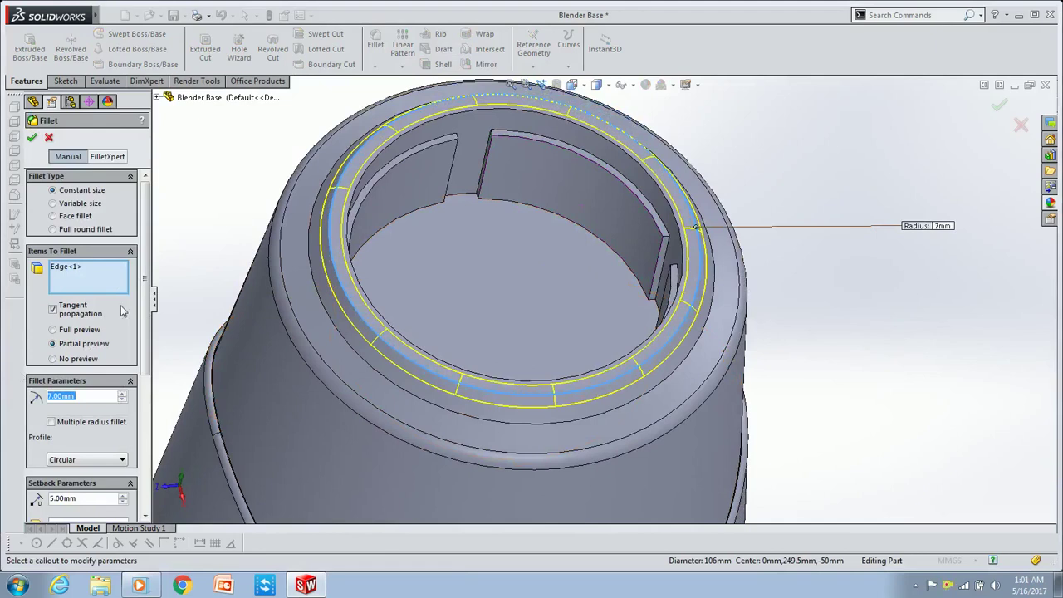
type("8")
key("Return")
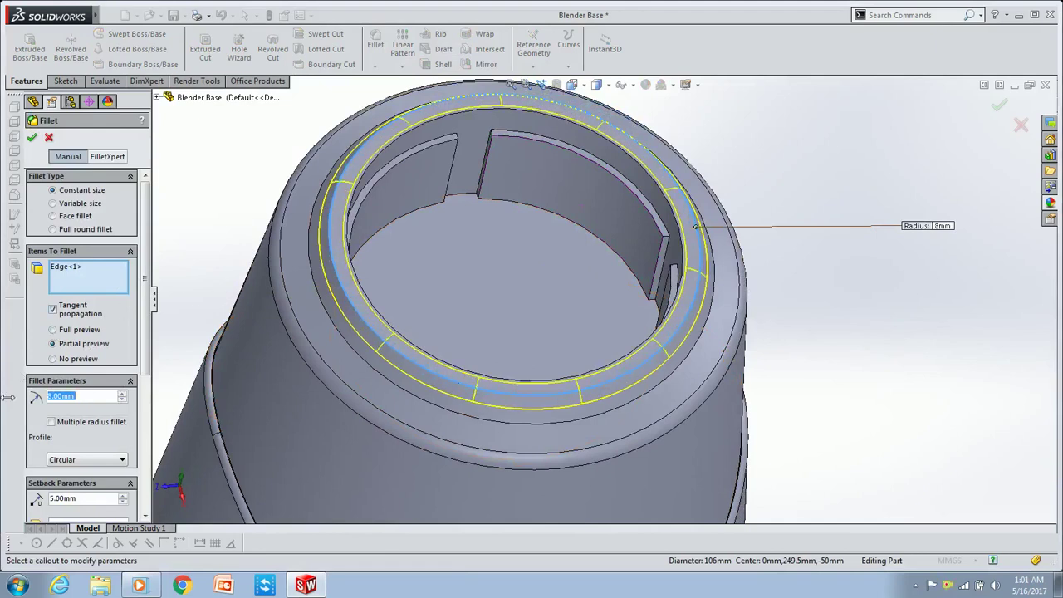
type("9")
key("Return")
left_click(31, 137)
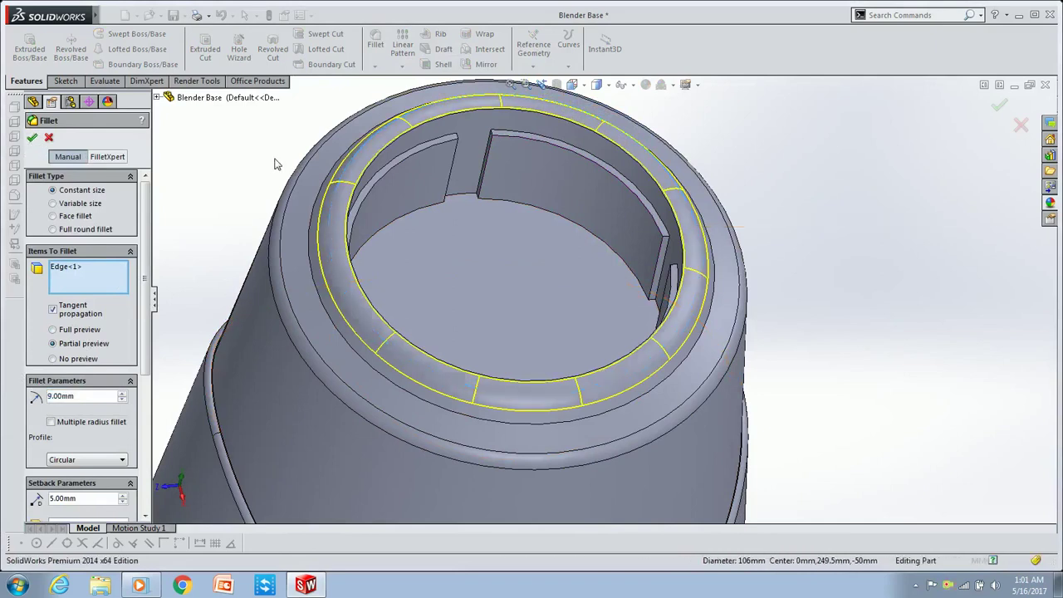
mouse_move(598, 322)
middle_mouse_down()
mouse_move(557, 232)
mouse_move(647, 266)
mouse_move(605, 346)
mouse_move(636, 175)
mouse_move(587, 244)
mouse_move(578, 327)
middle_mouse_up()
left_click(363, 244)
Start a sketch on the Right Plane with a line across the band's two peaks.
left_click(58, 227)
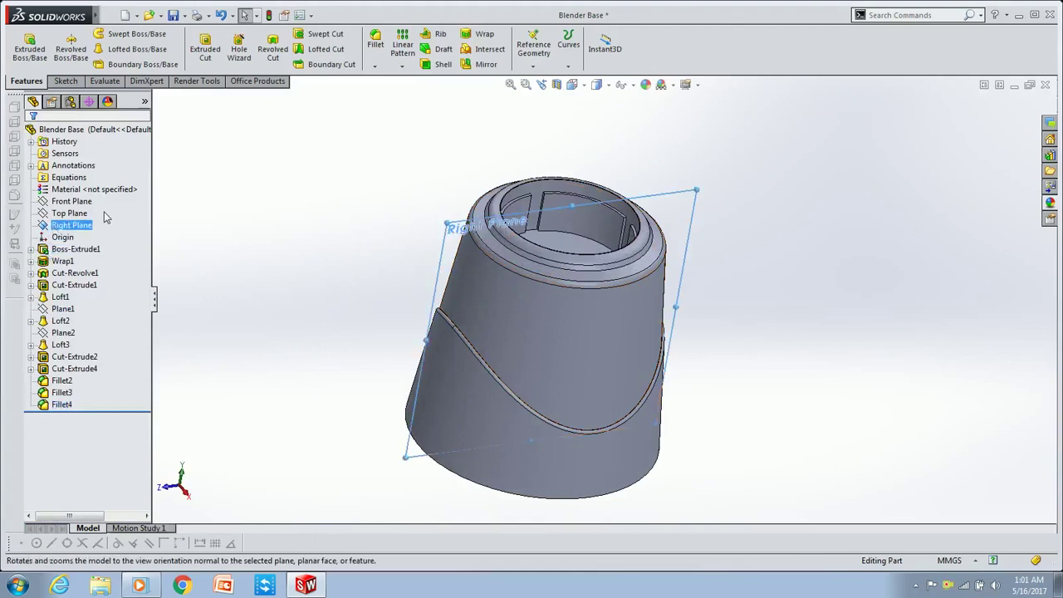
left_click(107, 218)
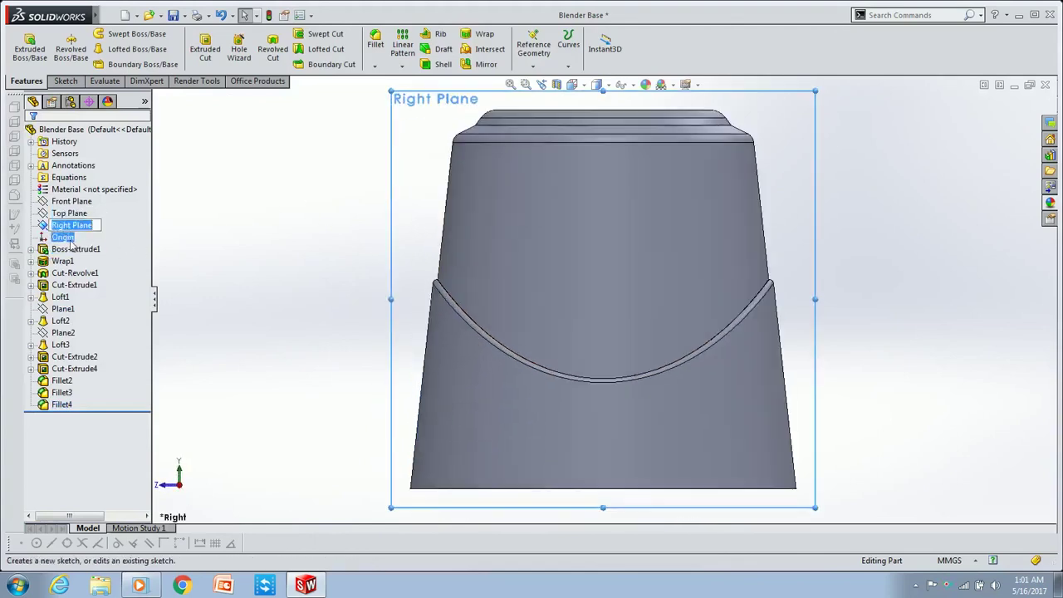
left_click(87, 210)
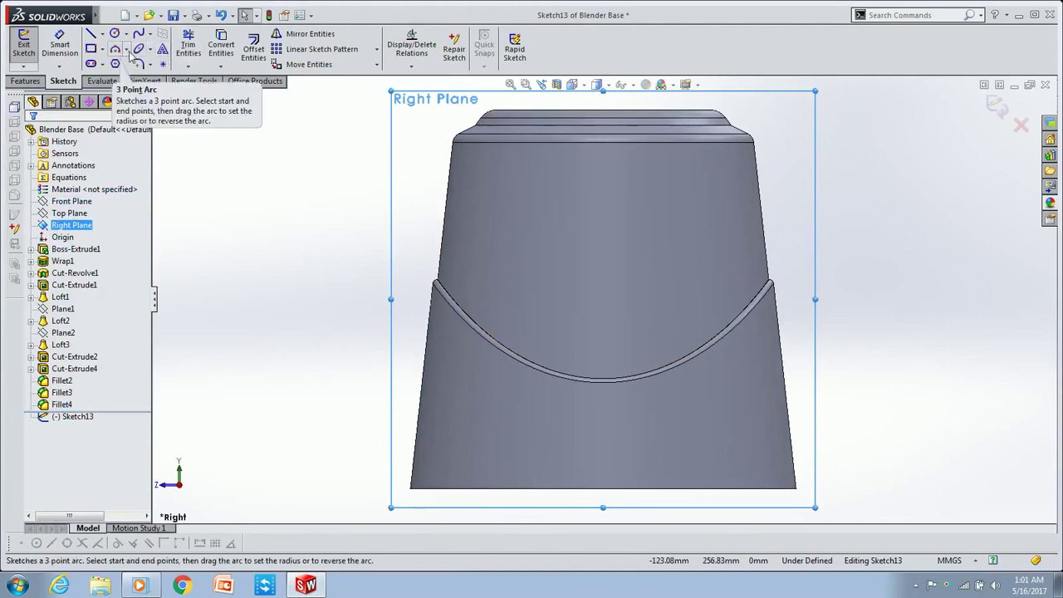
left_click(91, 33)
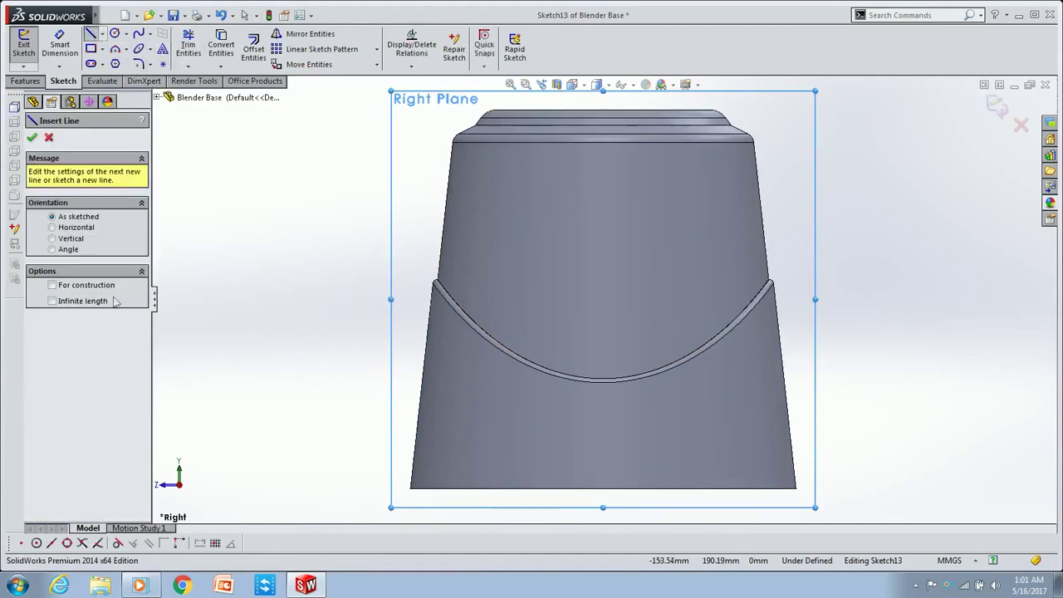
left_click(436, 282)
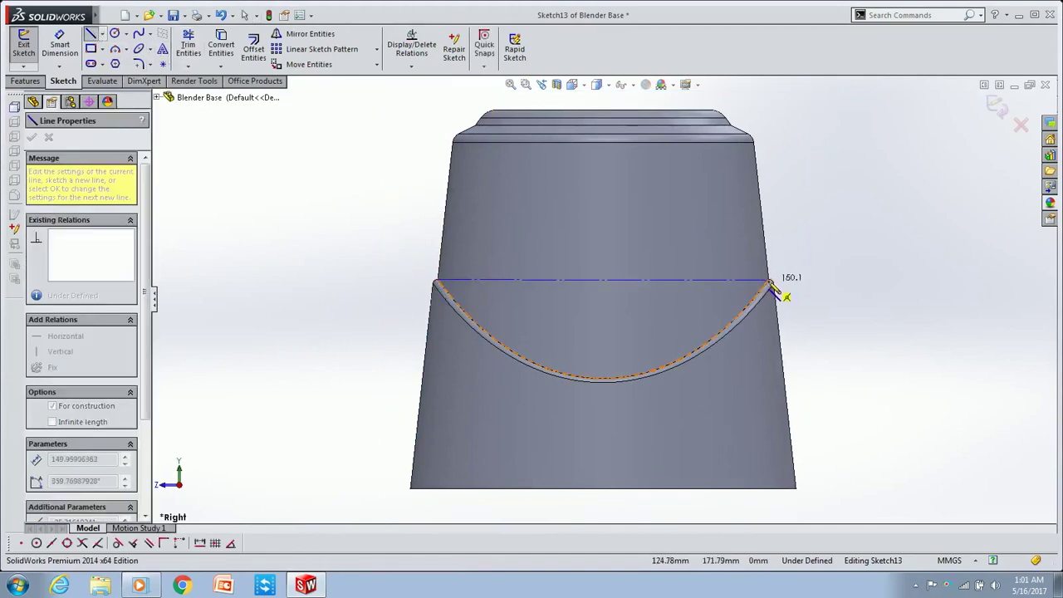
left_click(770, 282)
key("Escape")
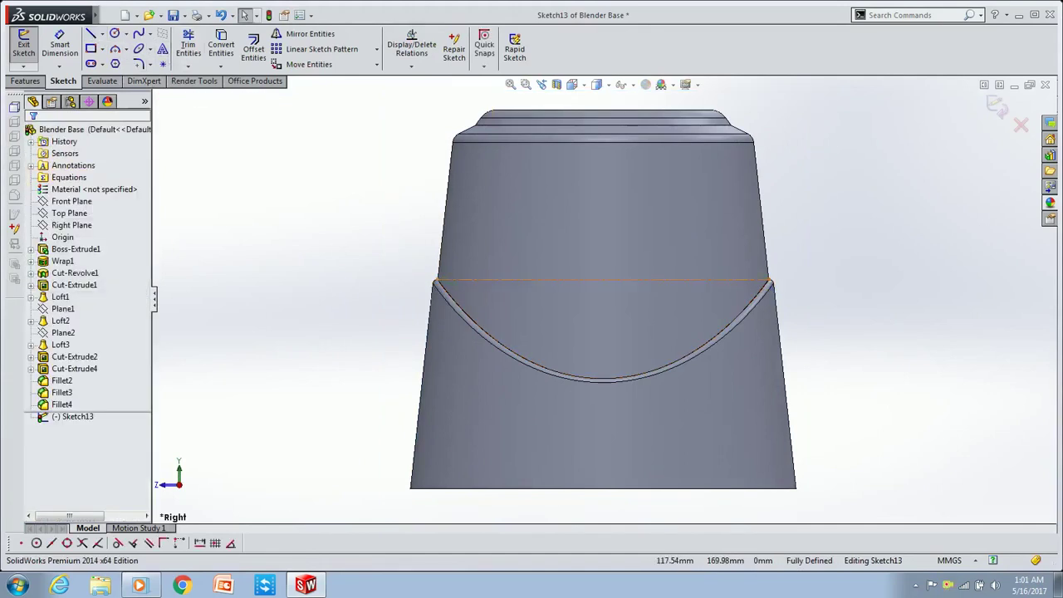
Add a circle centred on the line's midpoint, sized to 32.50 mm radius.
left_click(116, 33)
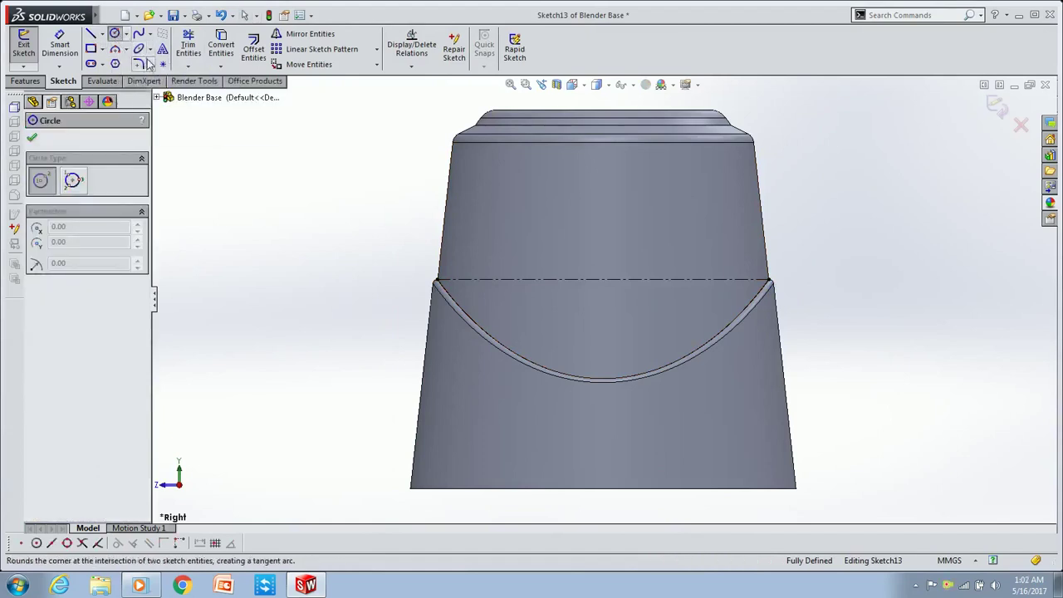
left_click(604, 279)
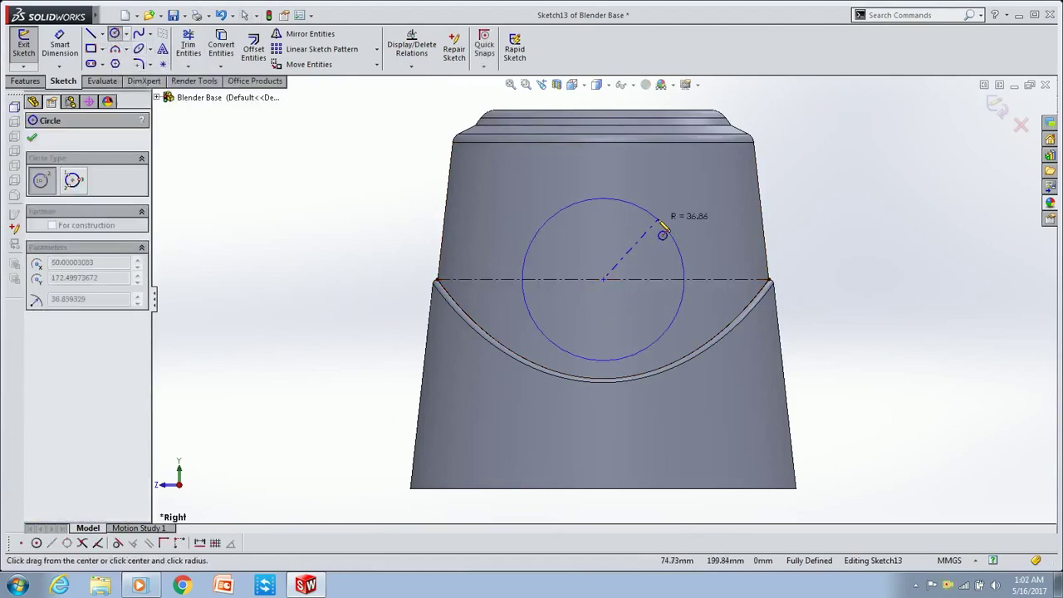
left_click(664, 224)
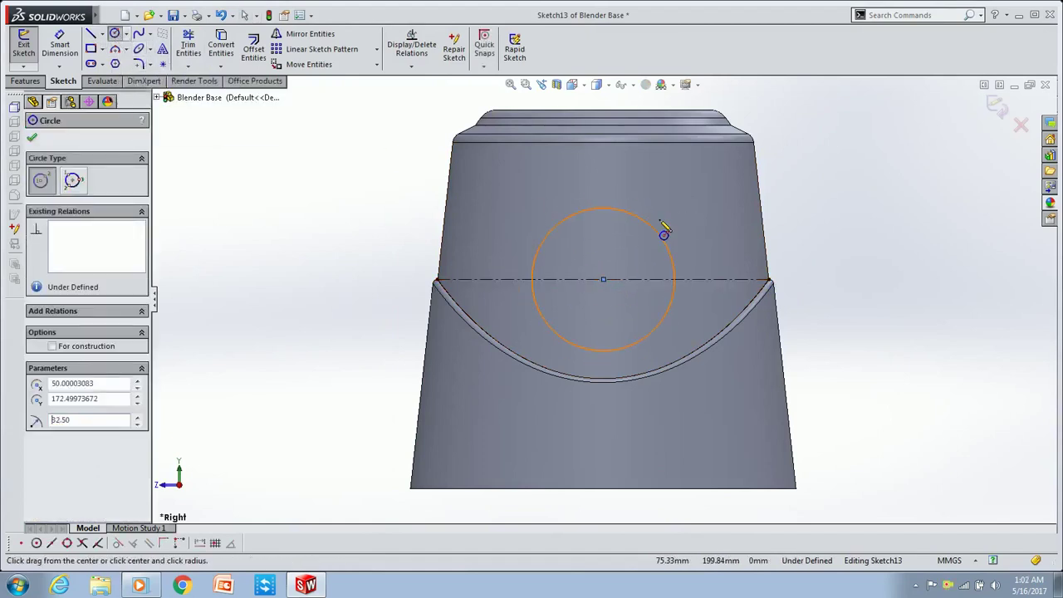
key("Escape")
Extrude the circle Blind 2 mm outward from the cone's face as Boss-Extrude2.
left_click(106, 175)
left_click(83, 185)
left_click(475, 326)
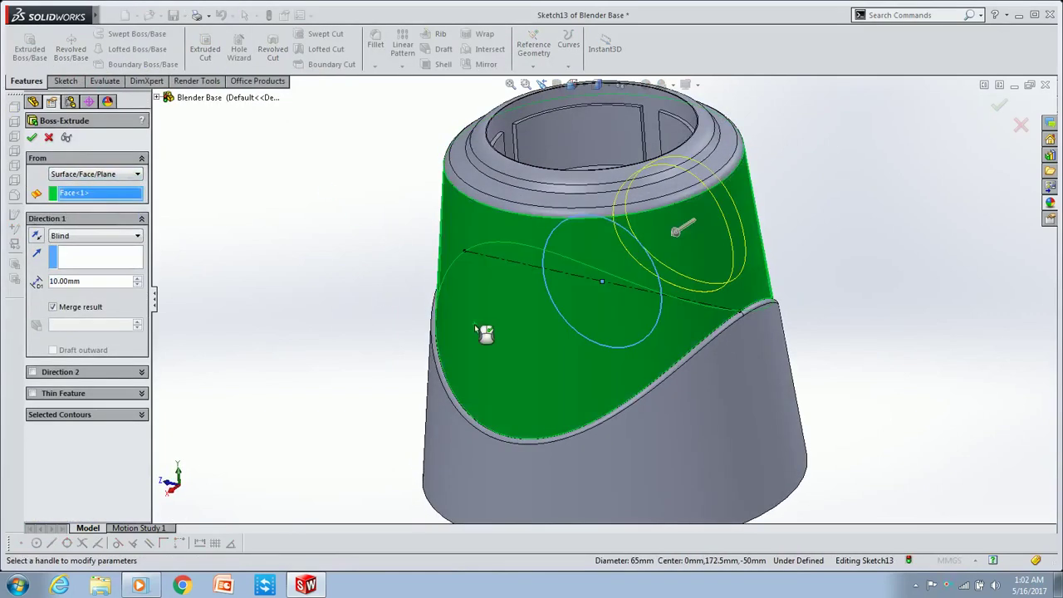
left_click(37, 237)
left_click(37, 237)
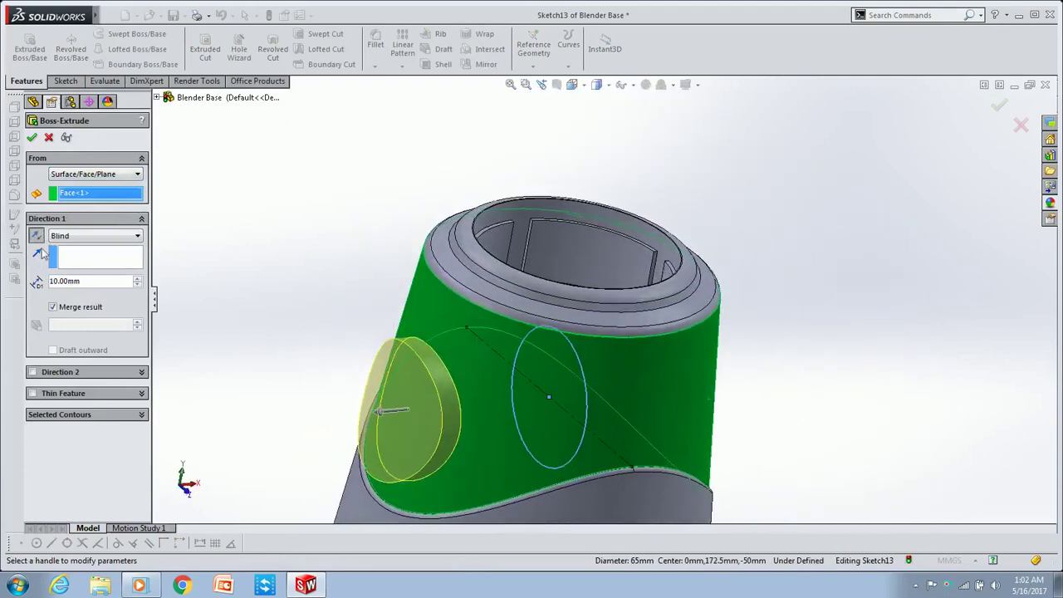
left_click(99, 237)
left_click(99, 239)
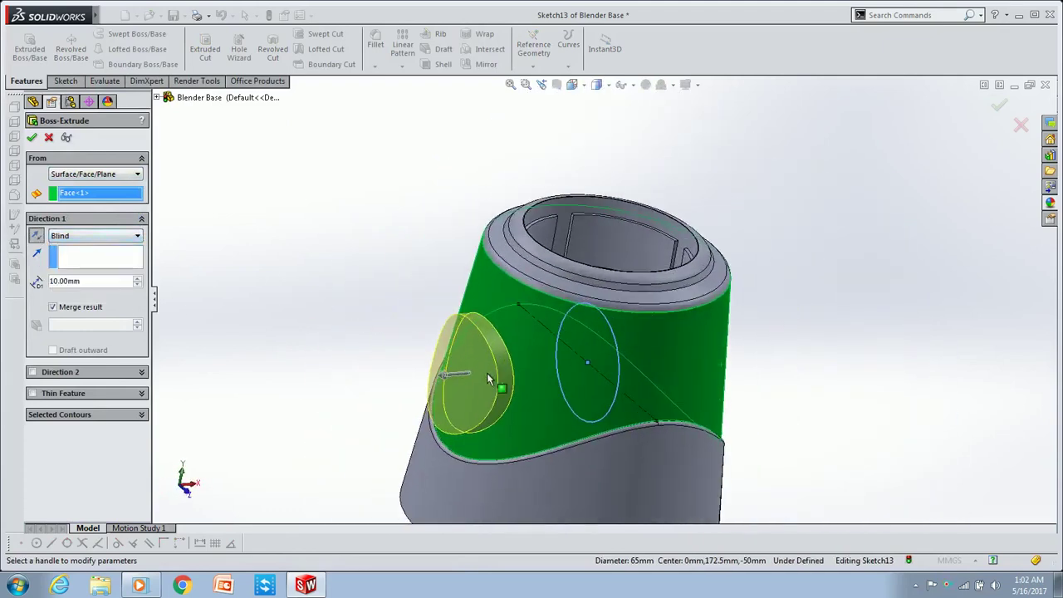
left_click(77, 374)
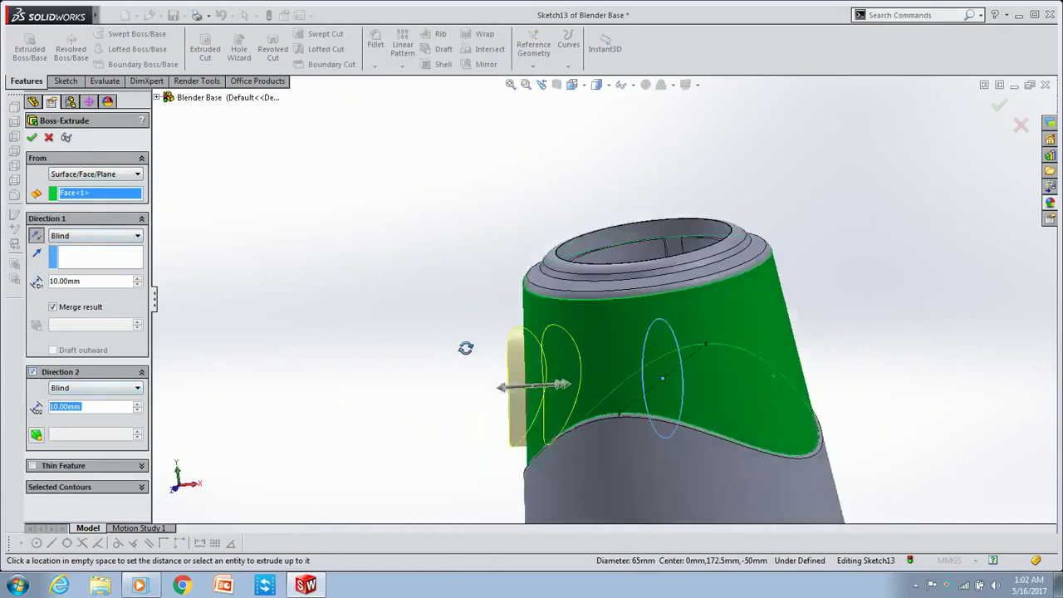
left_click(33, 372)
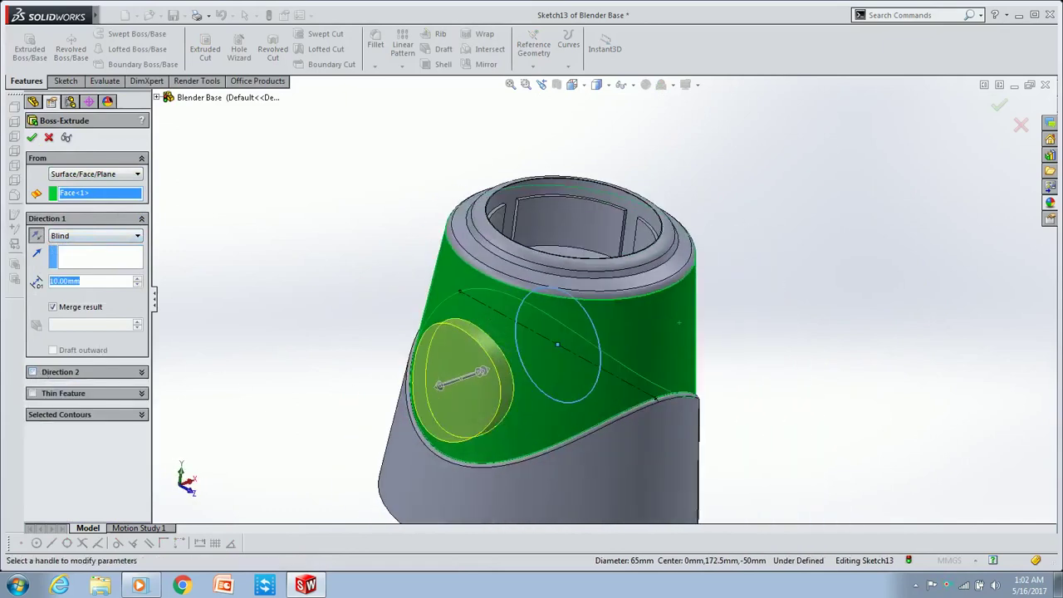
type("2")
left_click(32, 138)
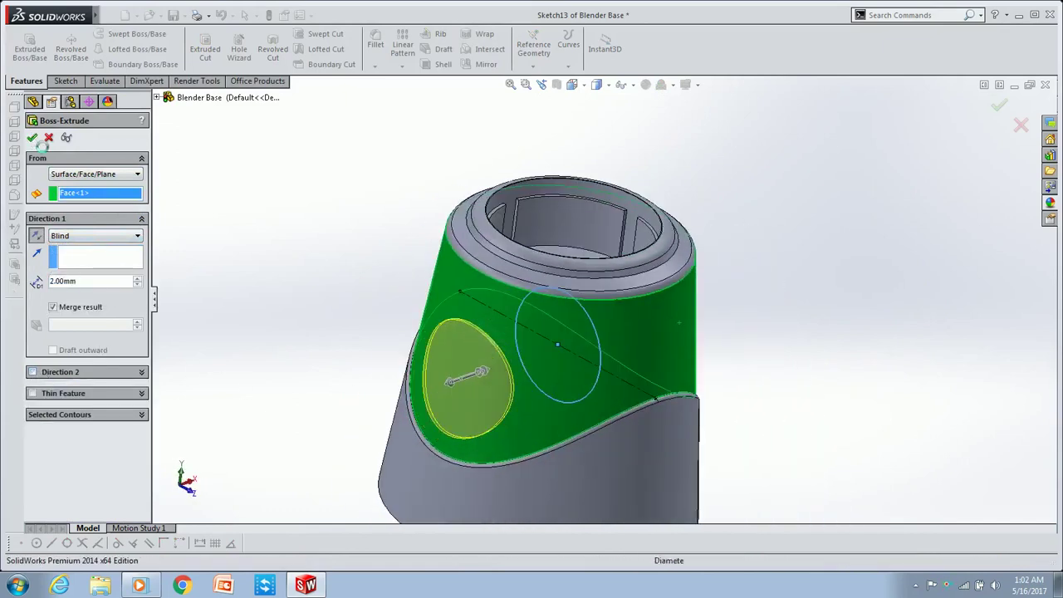
scroll(553, 312, "down", 3)
scroll(509, 344, "down", 2)
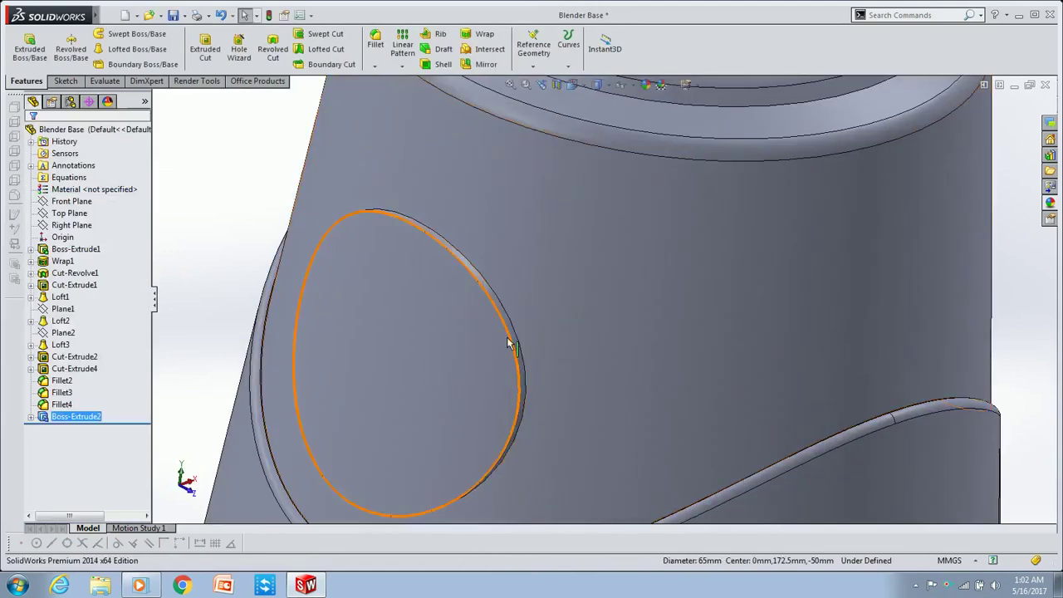
Round the raised pad's outer edge with a 2 mm fillet.
left_click(509, 344)
left_click(375, 42)
type("2")
left_click(32, 138)
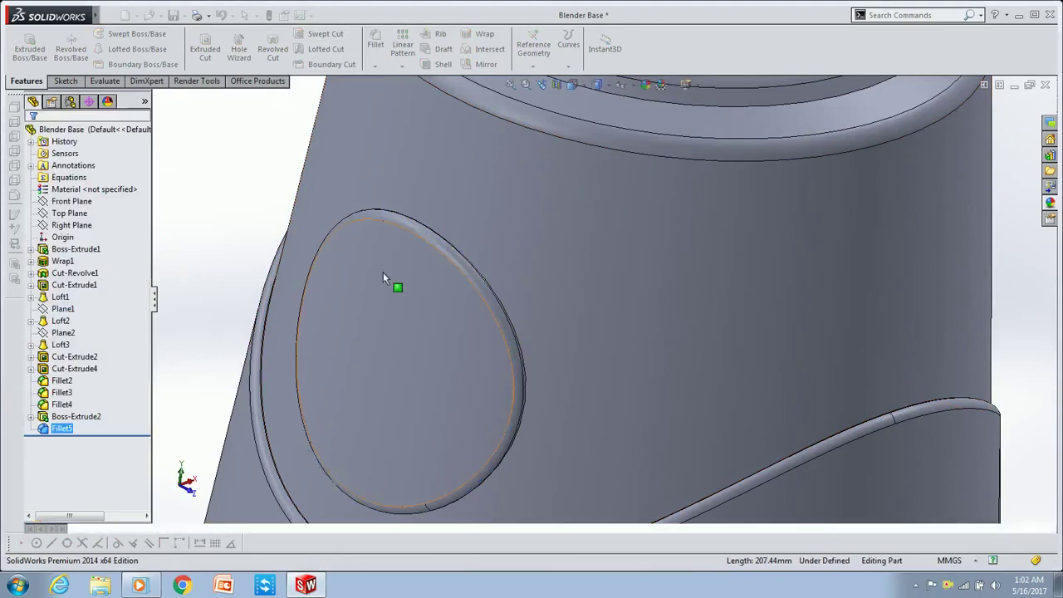
Zoom out to an upright view of the whole base and select the Right Plane.
scroll(518, 308, "up", 2)
scroll(491, 321, "up", 3)
mouse_move(491, 320)
middle_mouse_down()
mouse_move(622, 227)
mouse_move(636, 315)
middle_mouse_up()
scroll(543, 334, "down", 3)
scroll(532, 321, "up", 3)
mouse_move(532, 321)
middle_mouse_down()
mouse_move(497, 271)
mouse_move(510, 273)
middle_mouse_up()
left_click(73, 225)
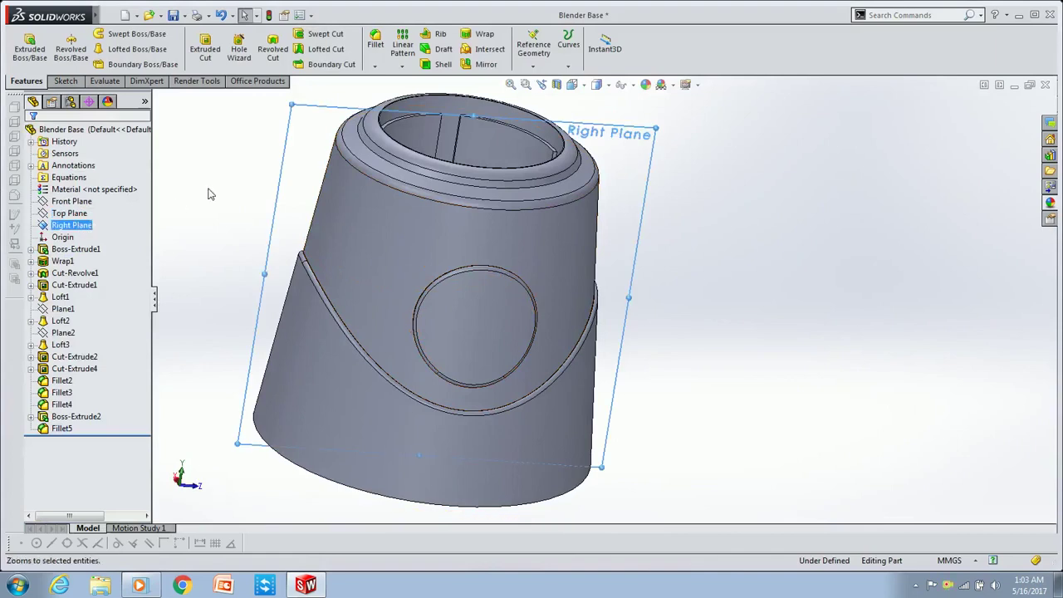
Sketch on the Right Plane a vertical centreline from the base's bottom through the recess.
left_click(79, 231)
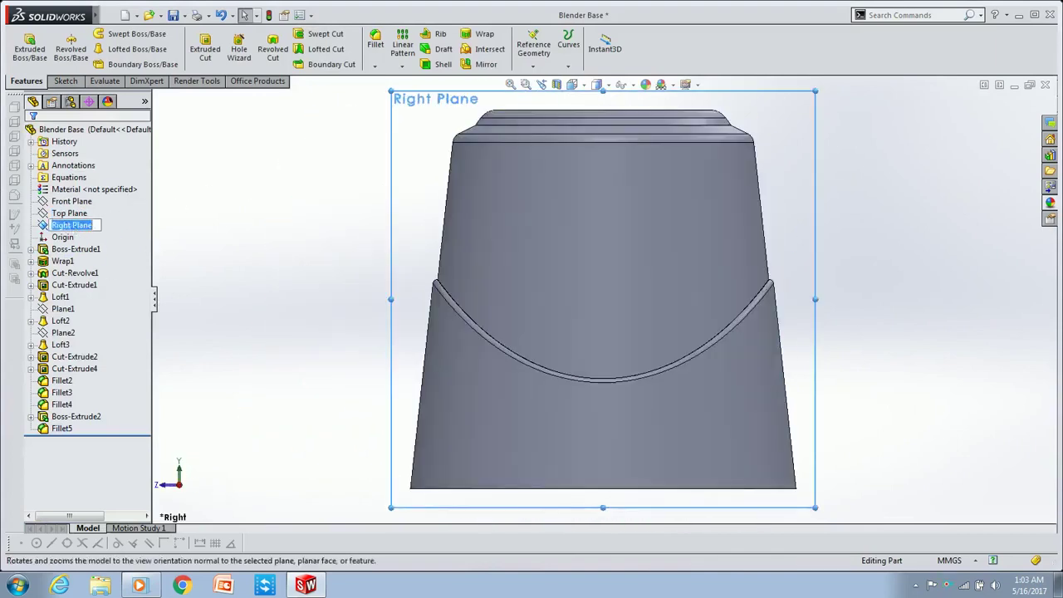
left_click(73, 234)
left_click(87, 214, "ctrl")
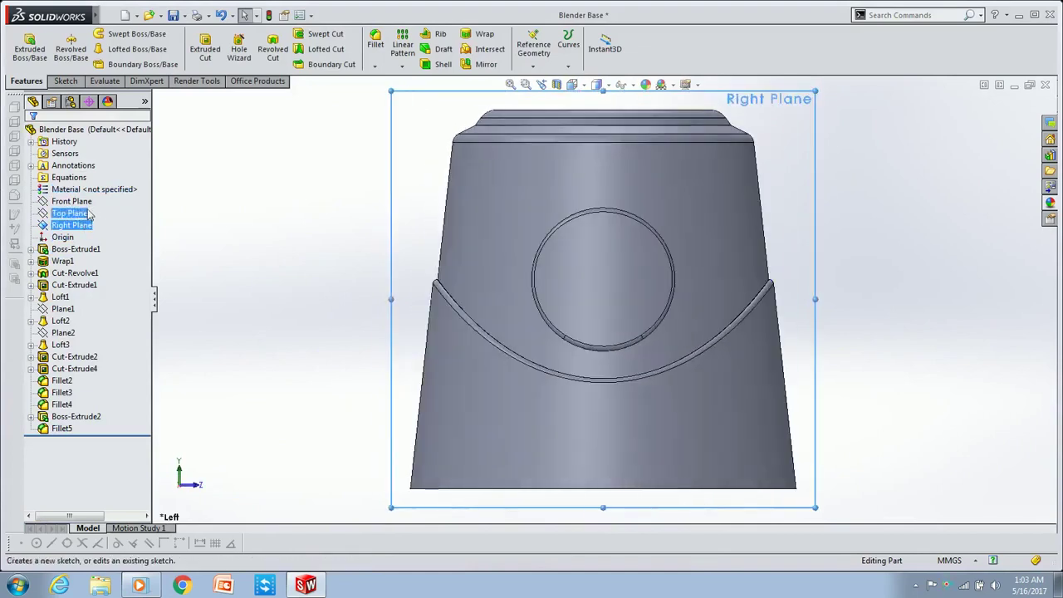
left_click(116, 37)
left_click(91, 34)
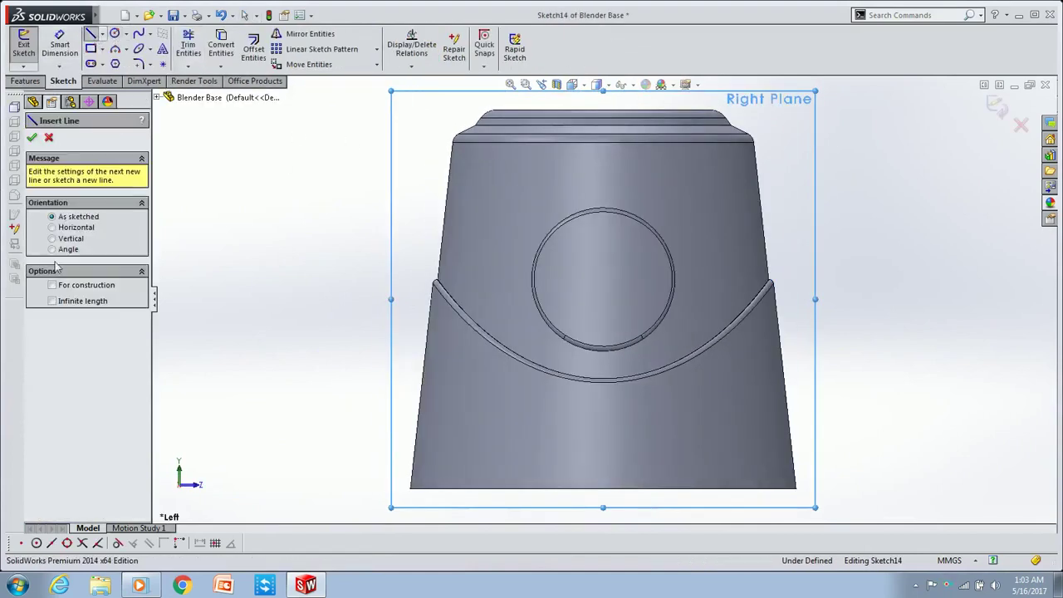
scroll(639, 278, "down", 2)
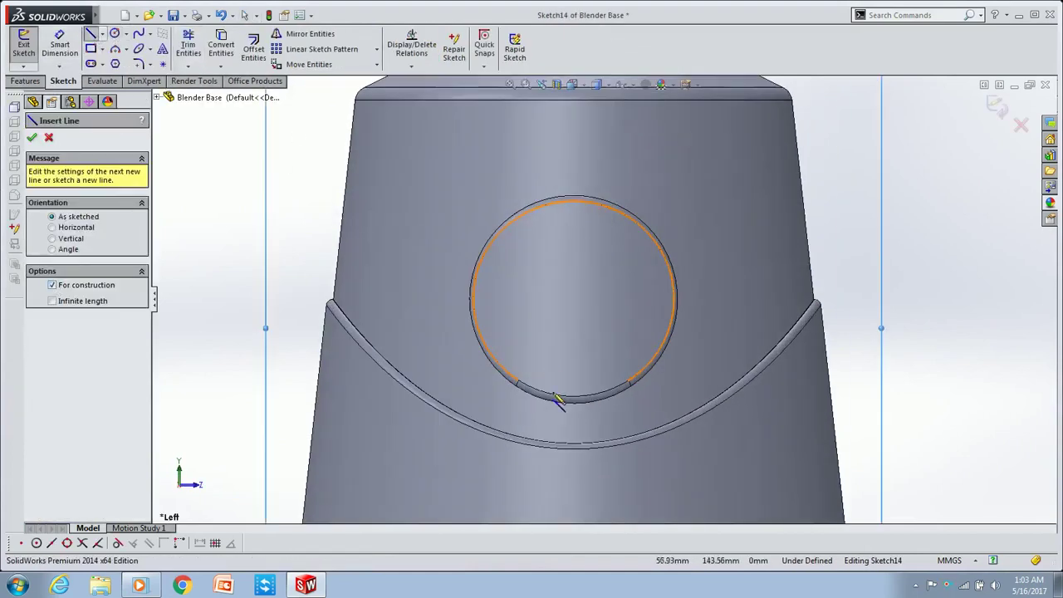
scroll(591, 407, "up", 2)
scroll(598, 449, "up", 1)
scroll(593, 486, "up", 1)
left_click(586, 475)
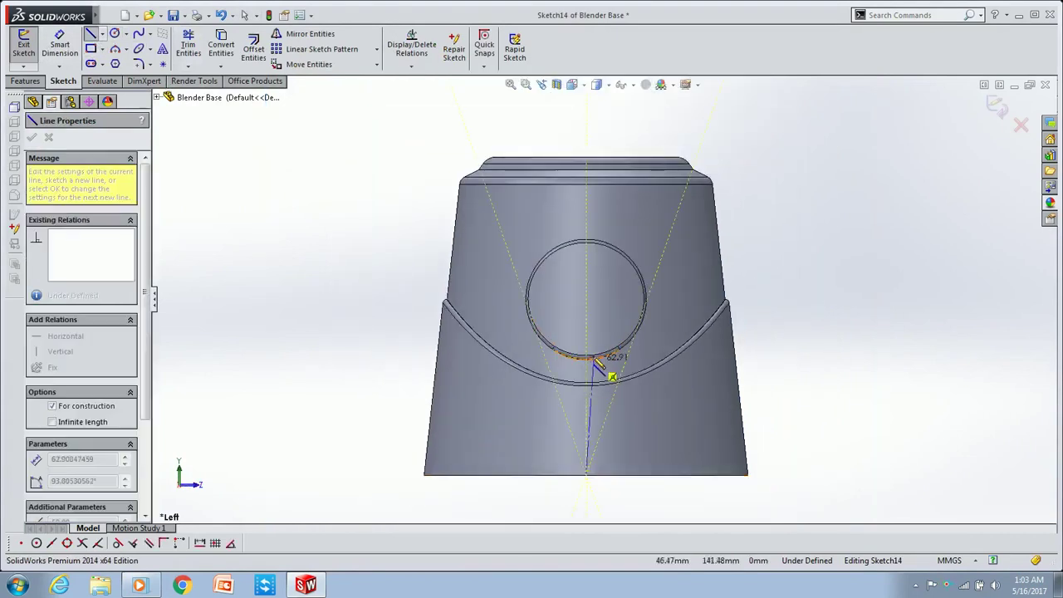
left_click(586, 355)
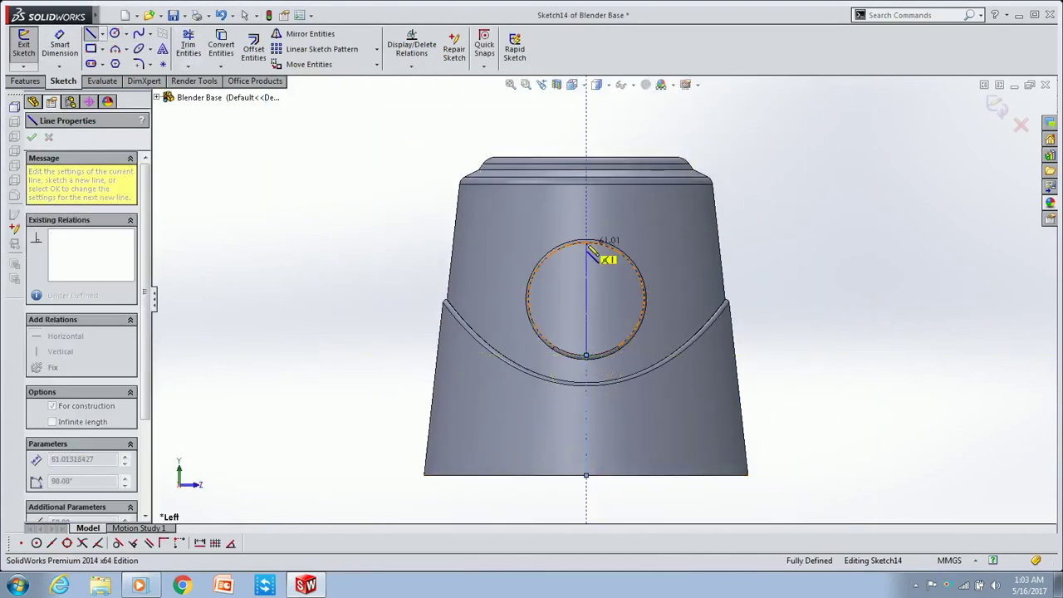
left_click(586, 241)
key("Escape")
Add an 18.50 mm-radius circle centred on the centreline inside the recess.
left_click(114, 34)
left_click(586, 297)
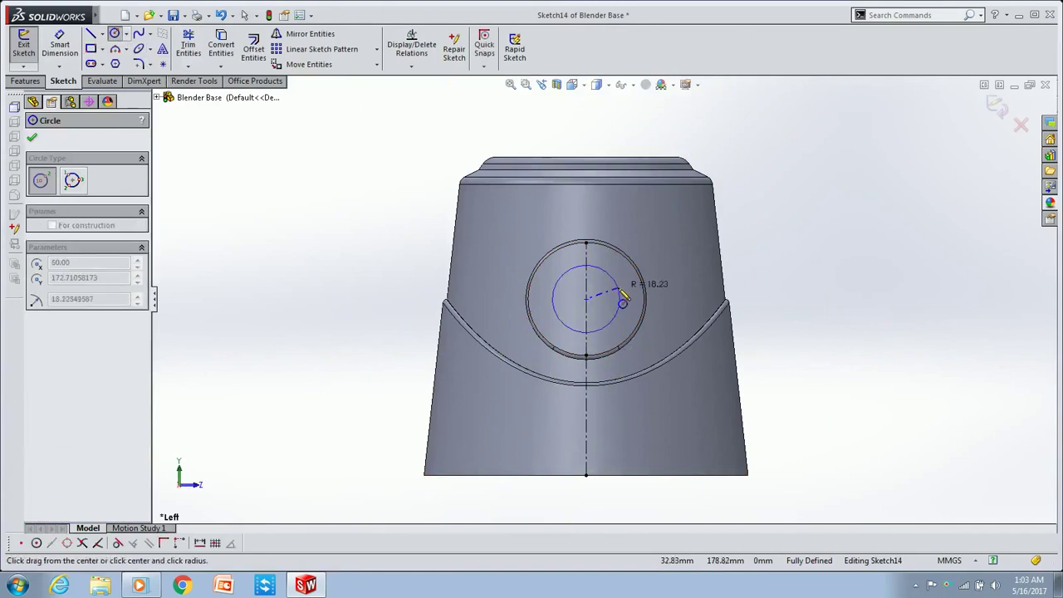
left_click(619, 291)
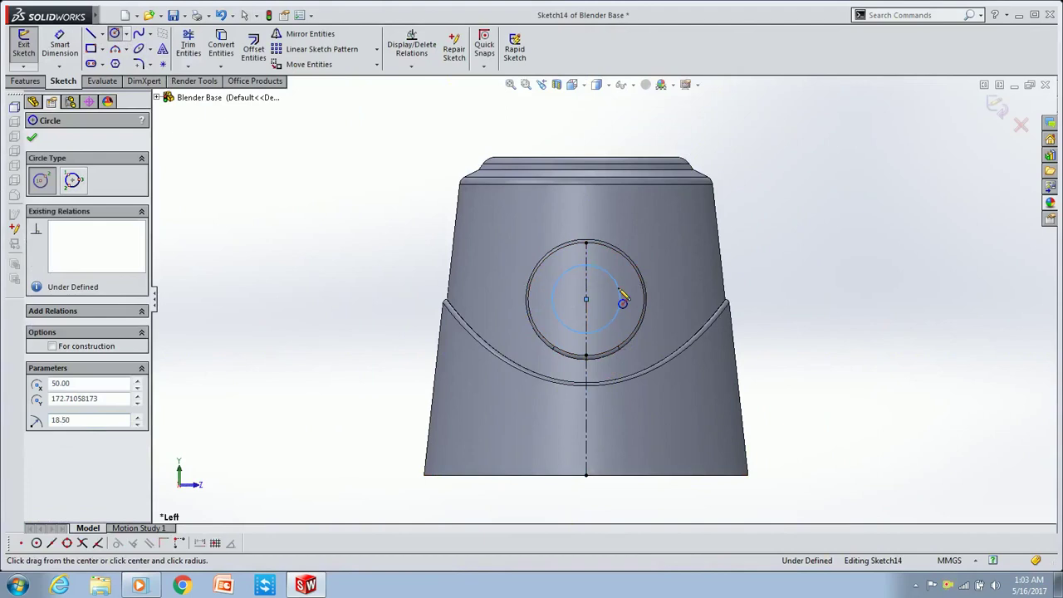
key("Escape")
left_click(25, 80)
left_click(29, 46)
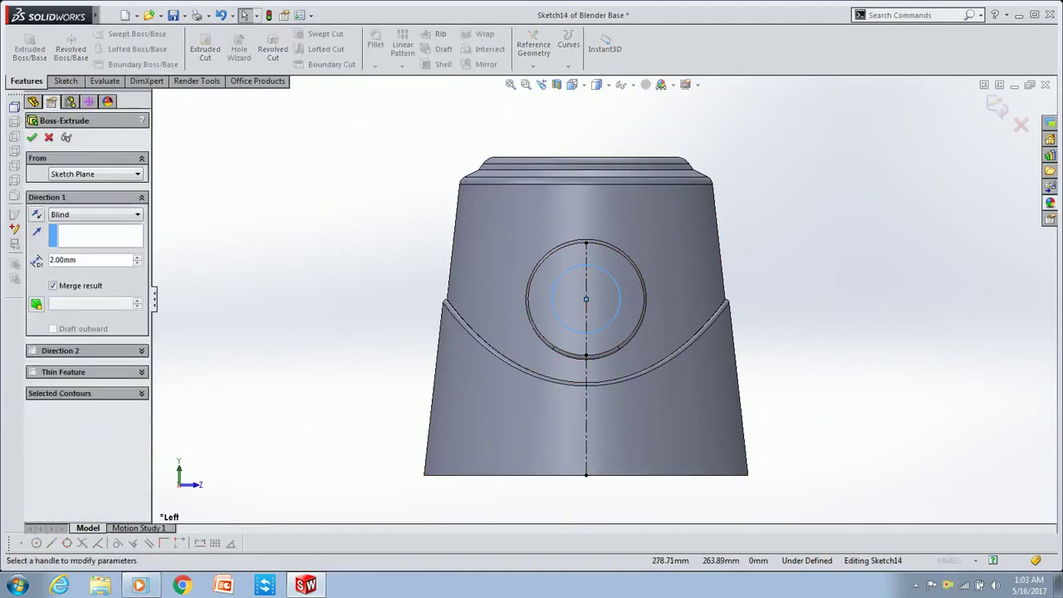
Extrude the circle 96 mm as the cylindrical knob.
left_click(619, 352)
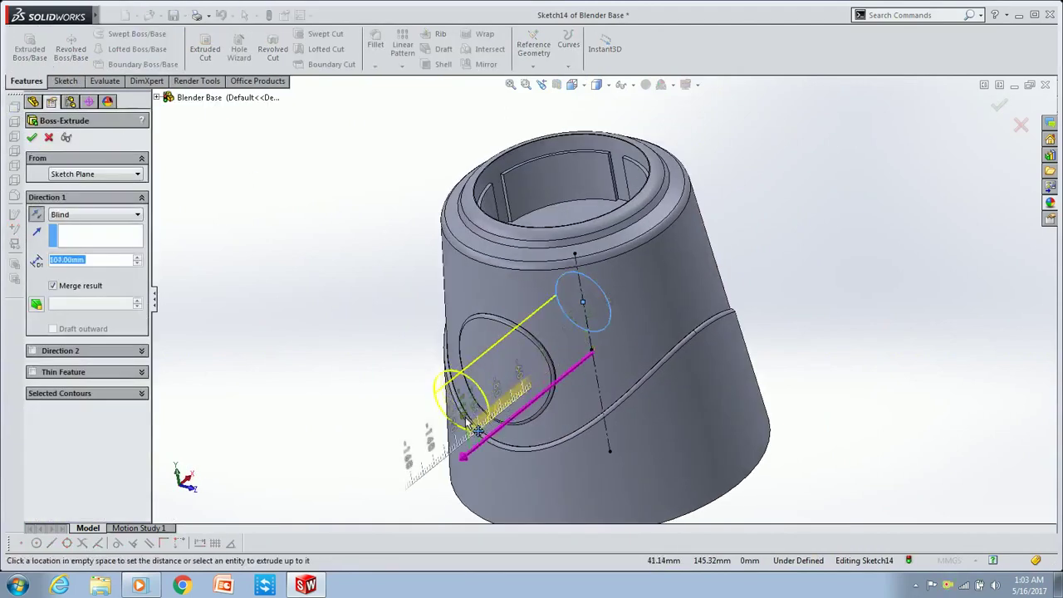
middle_click_drag(482, 430, 539, 454)
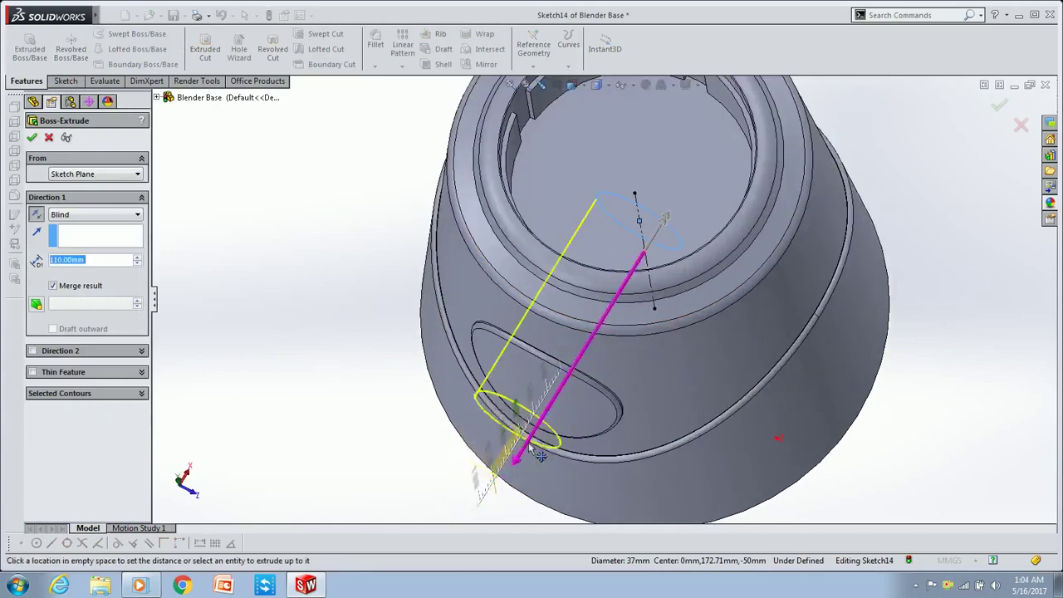
left_click(540, 455)
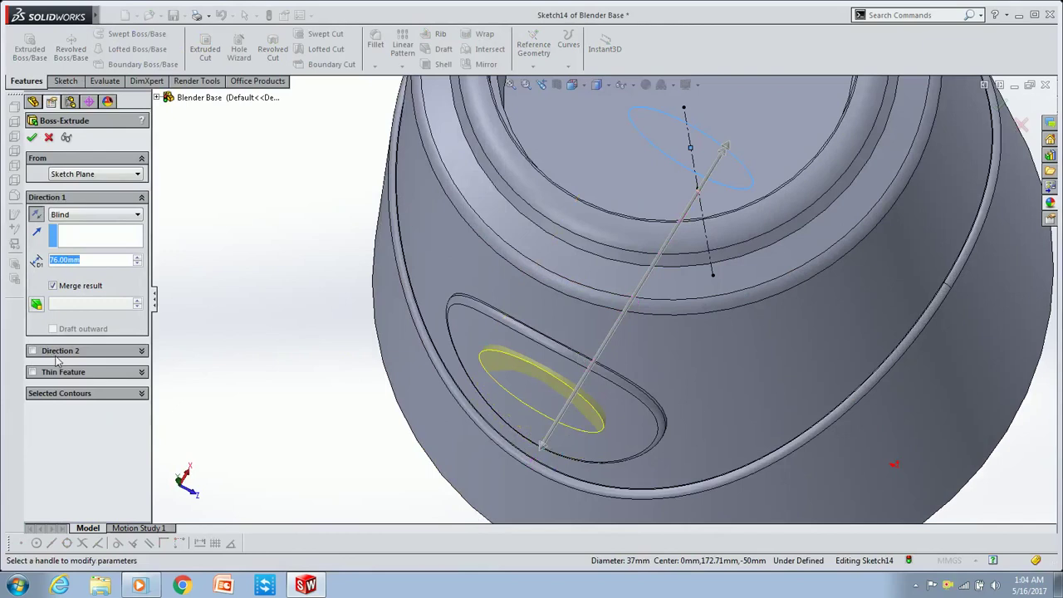
key("Up")
key("Up")
left_click(31, 137)
Round the knob's end edge with a 5 mm fillet.
scroll(607, 191, "up", 3)
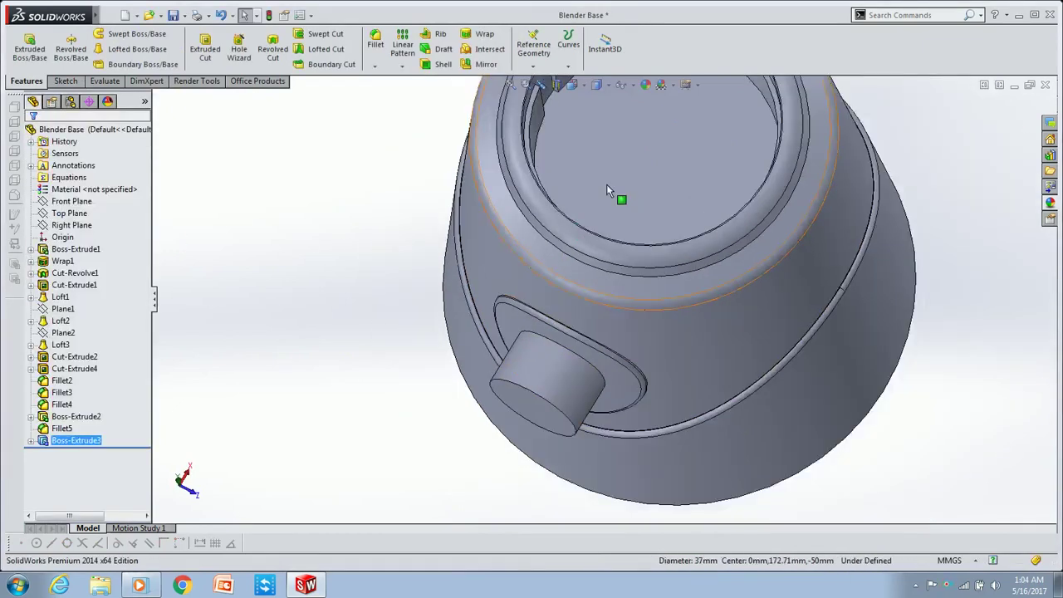
middle_click_drag(606, 191, 639, 307)
scroll(640, 307, "down", 3)
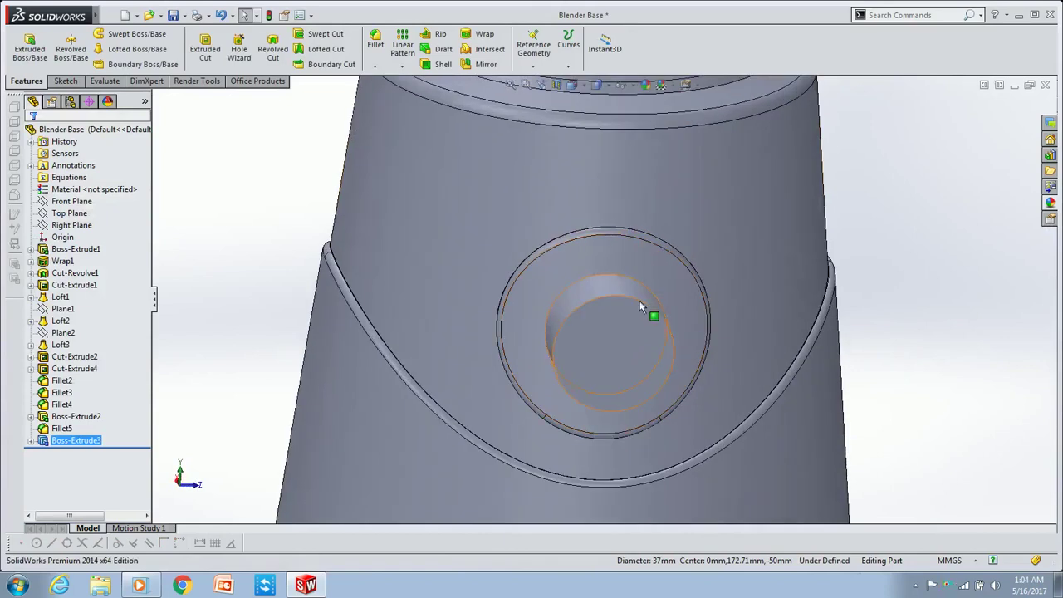
left_click(616, 339)
left_click(375, 42)
type("5.00mm")
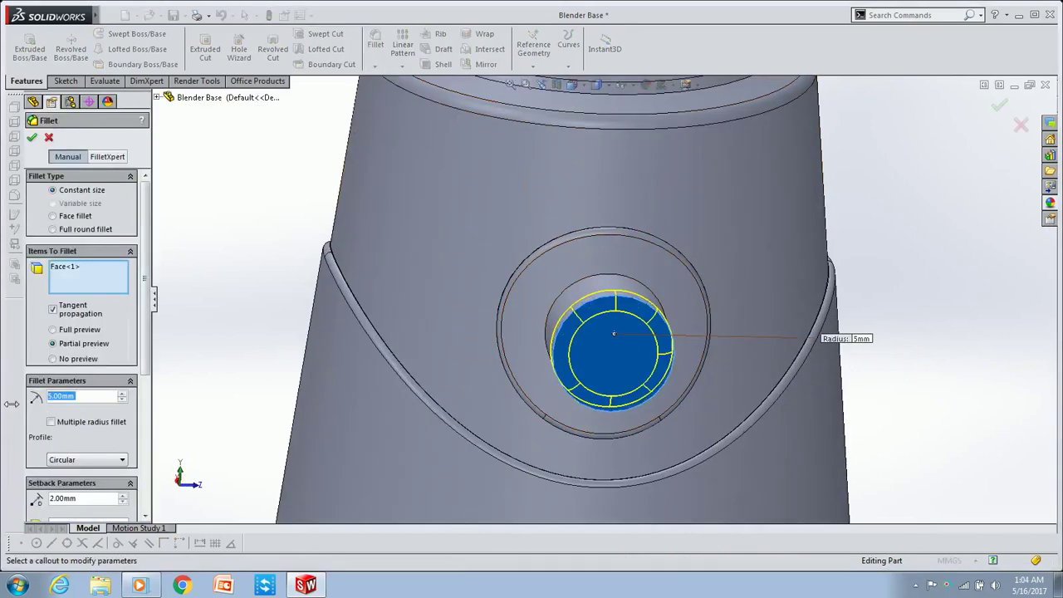
left_click(32, 137)
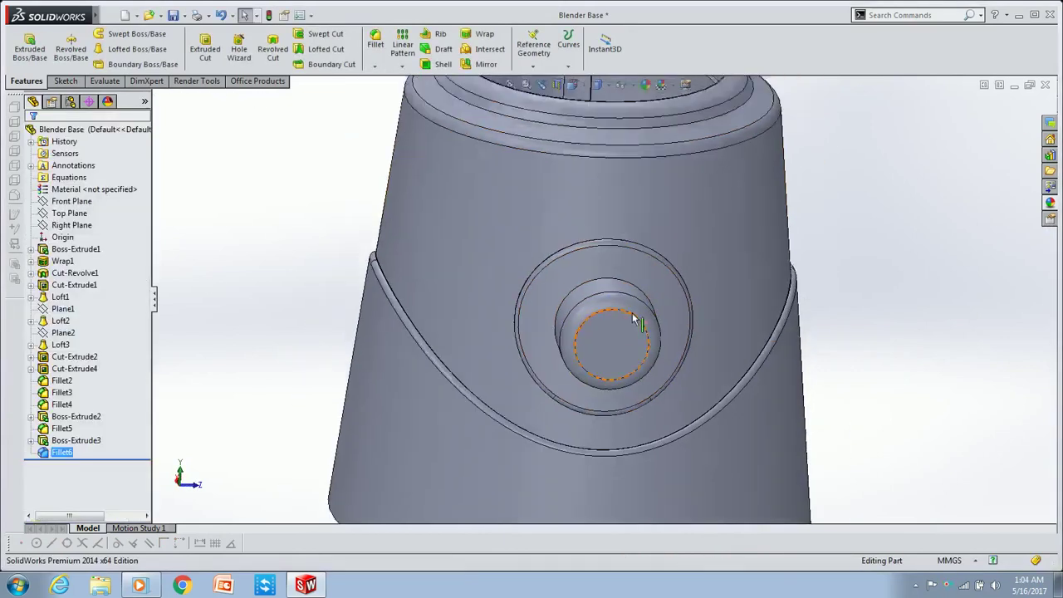
Start a new sketch on the knob's circular end face.
scroll(576, 302, "down", 2)
scroll(482, 296, "down", 1)
scroll(482, 296, "up", 2)
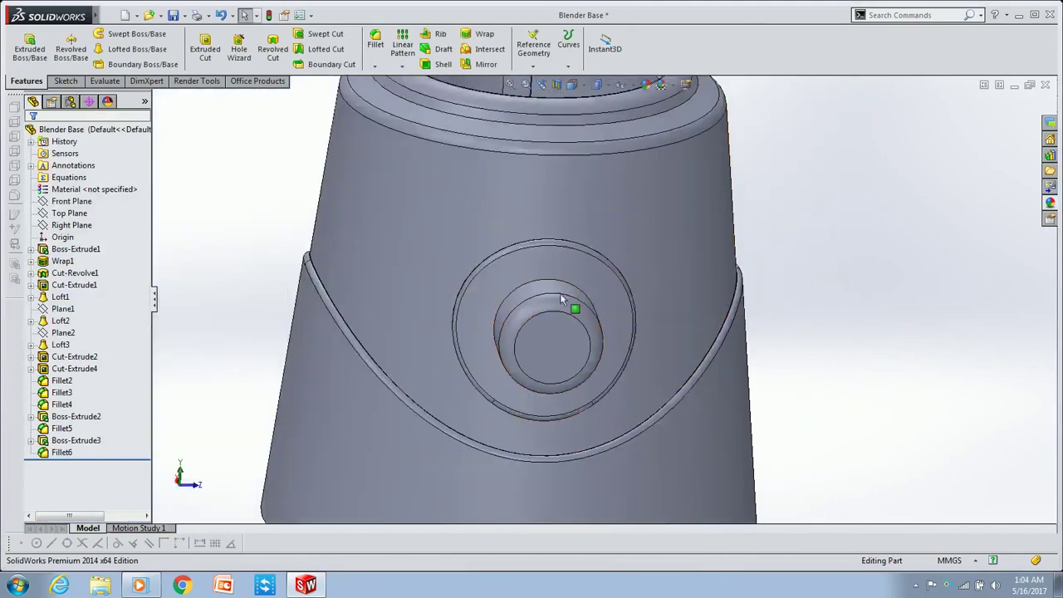
scroll(550, 363, "down", 2)
left_click(550, 362)
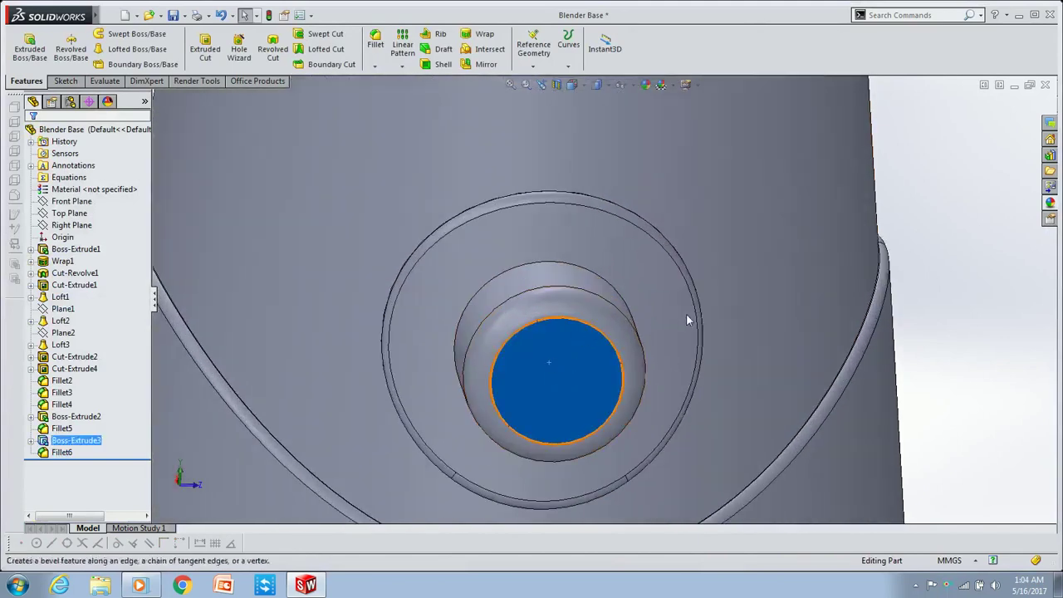
left_click(686, 313)
scroll(581, 286, "down", 3)
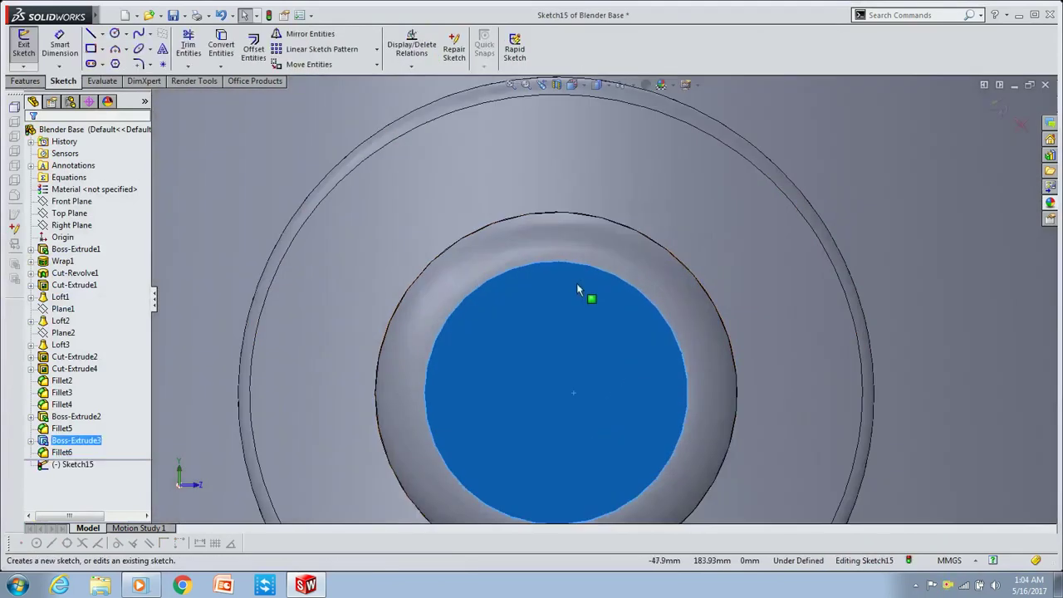
Draw a vertical construction centreline up from the circle's top and a thin rectangle at the knob's rim.
left_click(90, 33)
left_click(51, 285)
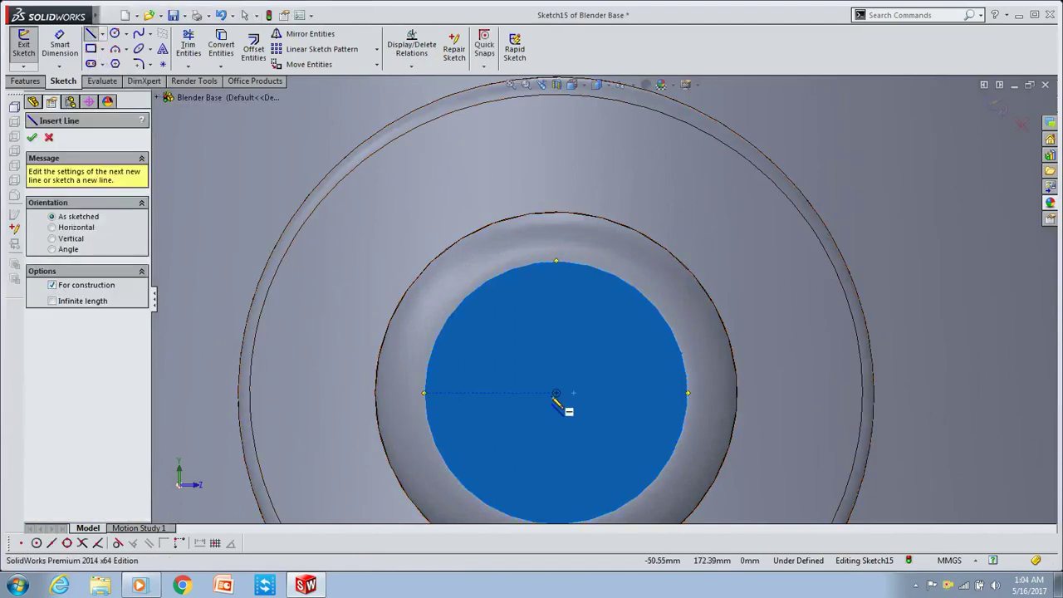
left_click(557, 262)
double_click(557, 190)
key("Escape")
left_click(90, 49)
scroll(505, 122, "down", 3)
left_click(611, 263)
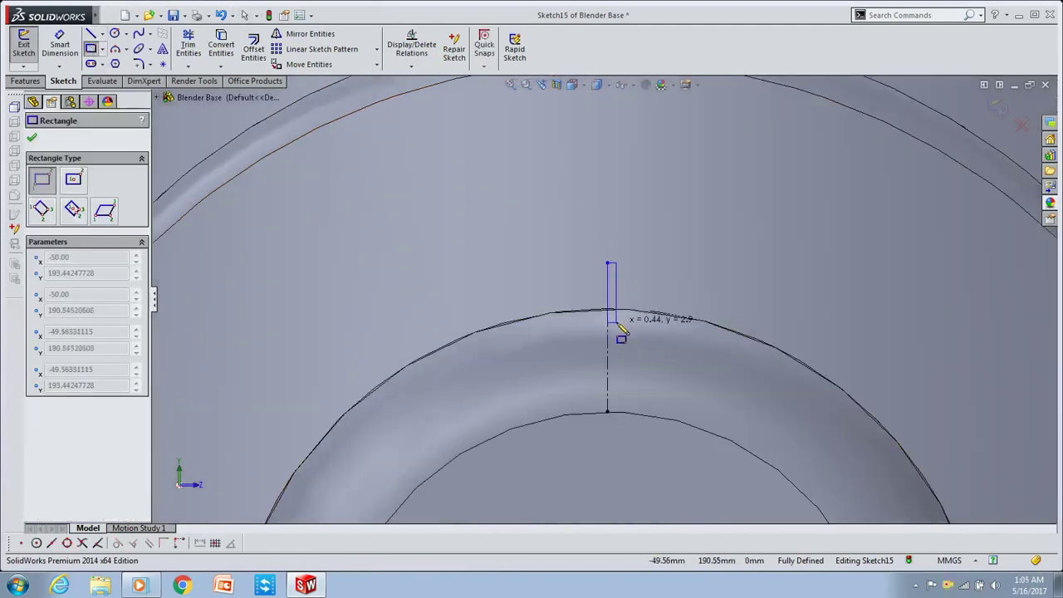
left_click(616, 324)
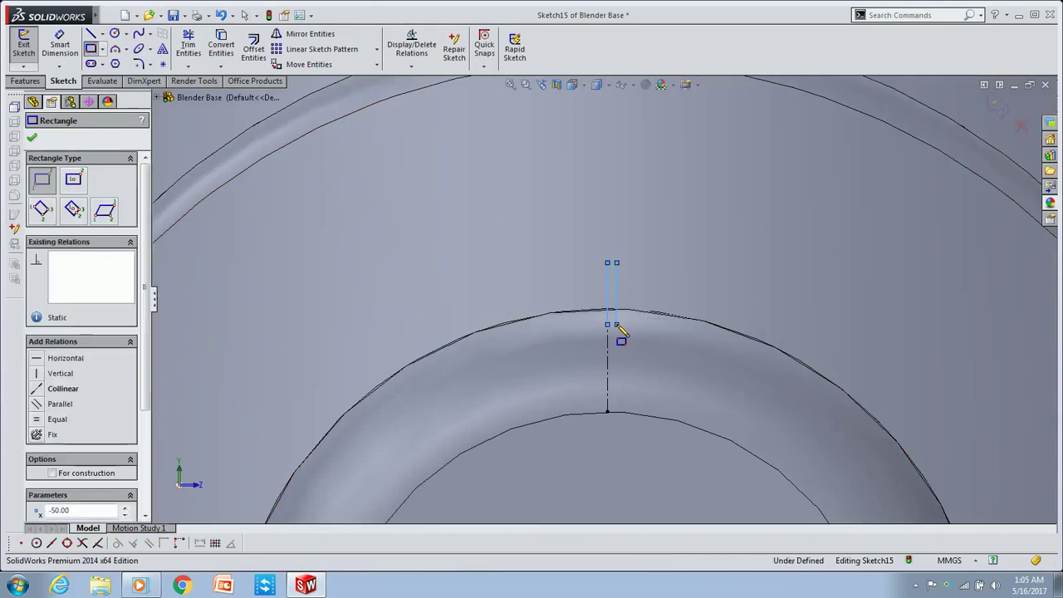
key("Escape")
Mirror the three rectangle sides about the vertical centreline.
left_click(303, 34)
left_click(612, 264)
left_click(616, 292)
left_click(615, 324)
left_click(609, 288)
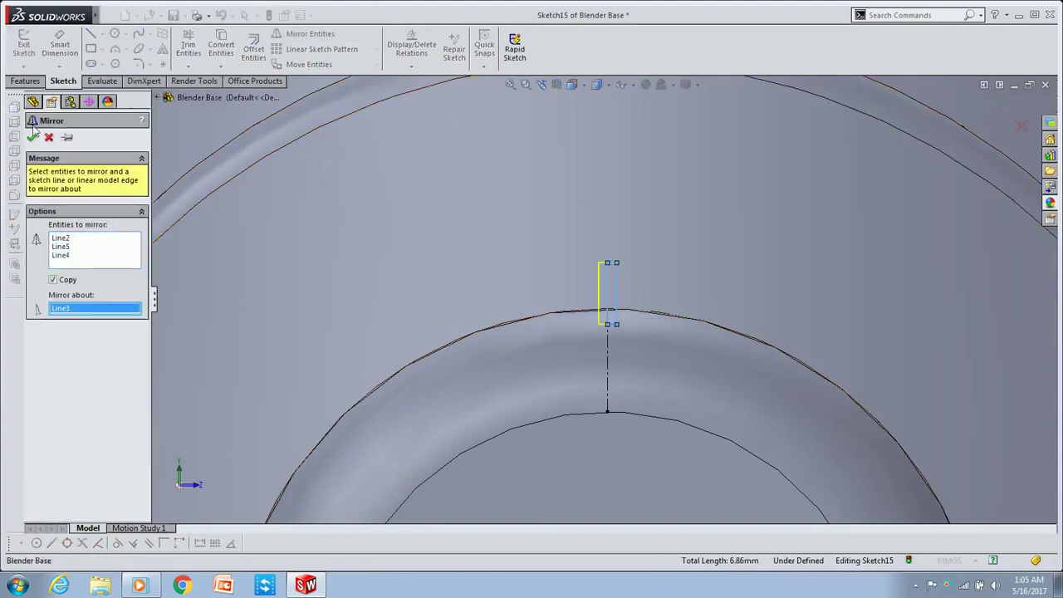
key("Return")
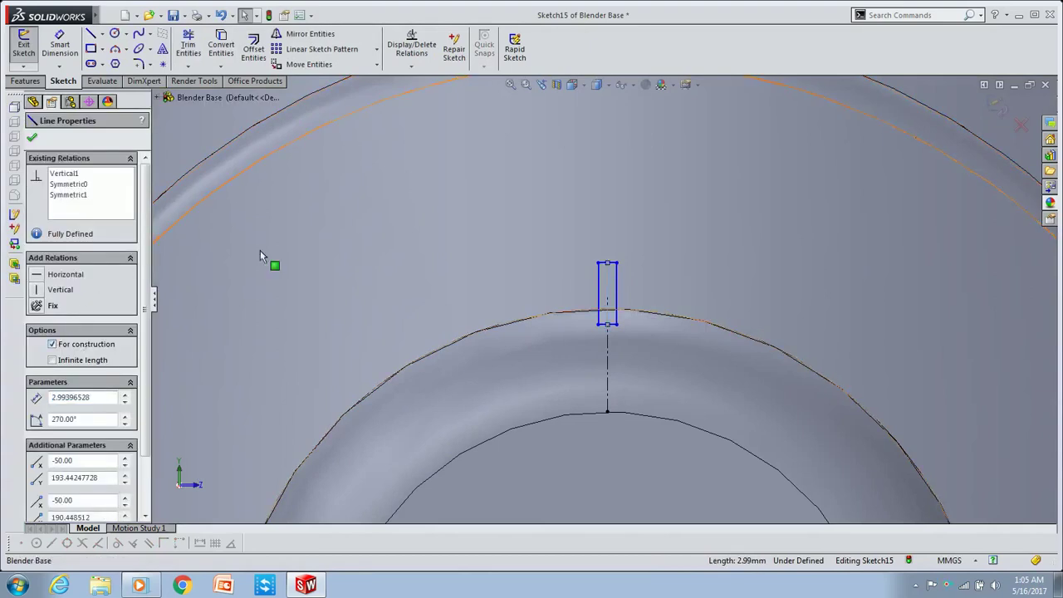
Select all the mirrored rectangle lines for a sketch pattern.
scroll(296, 230, "up", 3)
key("Escape")
scroll(607, 303, "down", 2)
scroll(524, 257, "down", 2)
left_click_drag(525, 256, 594, 327)
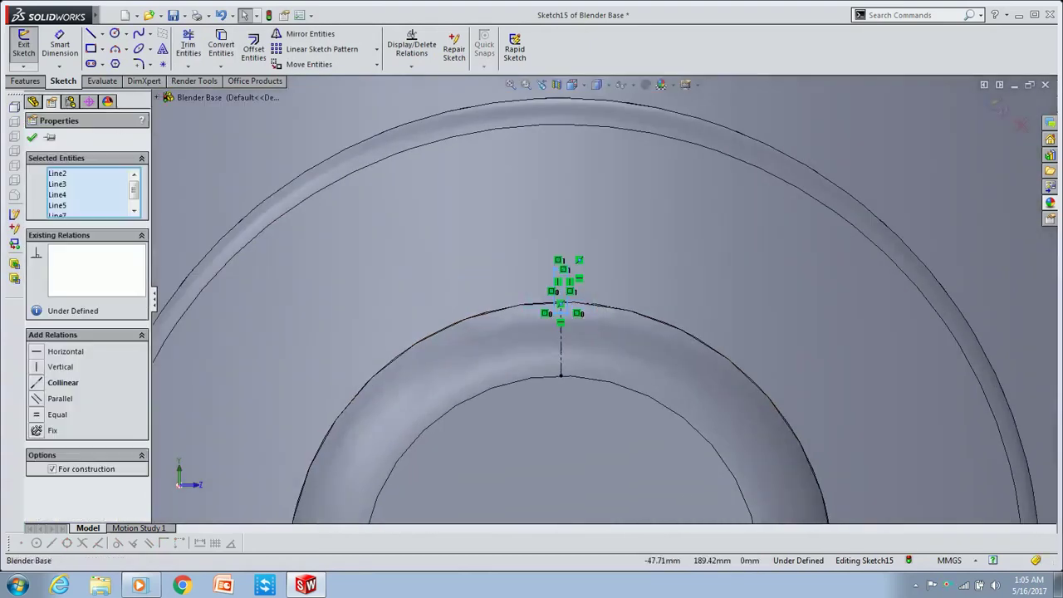
left_click(376, 49)
Circularly pattern the rectangle 15 times around the knob's centre.
left_click(332, 73)
scroll(631, 389, "up", 5)
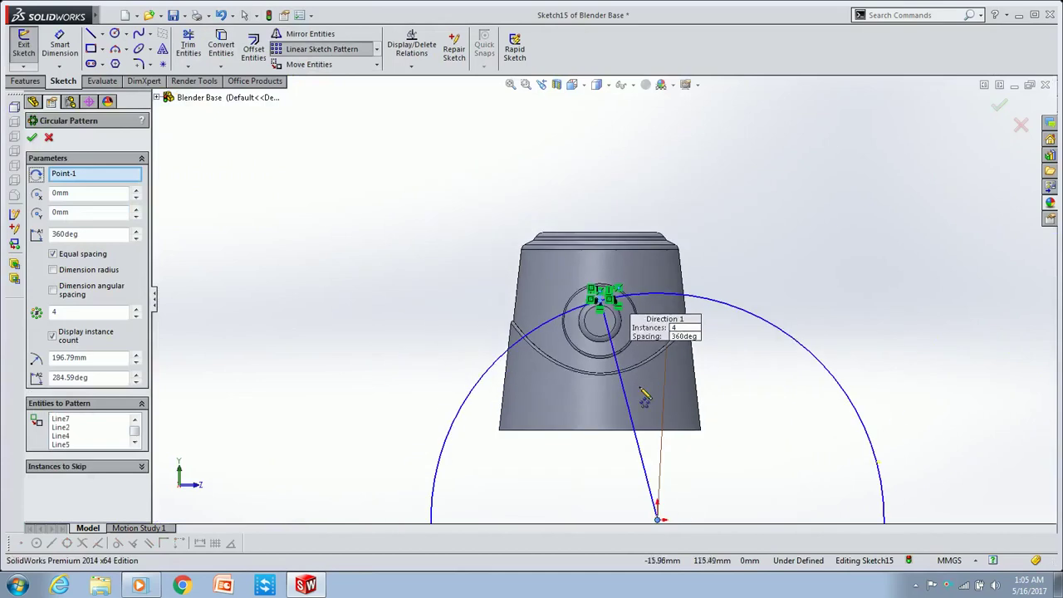
left_click(601, 324)
scroll(603, 311, "down", 5)
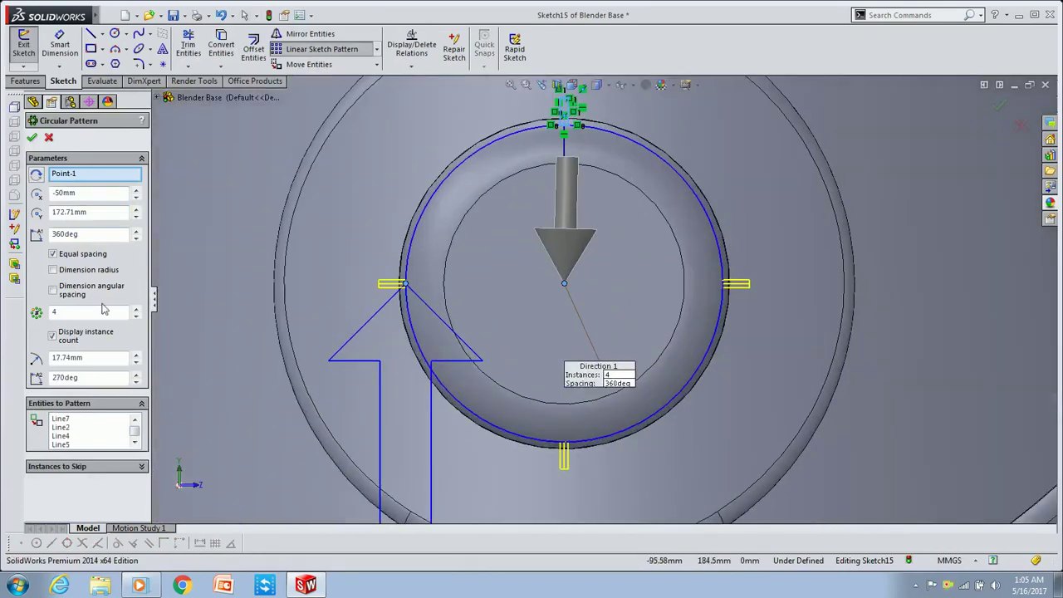
left_click(136, 309)
left_click(136, 308)
left_click(136, 309)
left_click(136, 309)
left_click(136, 309)
left_click(137, 309)
left_click(136, 309)
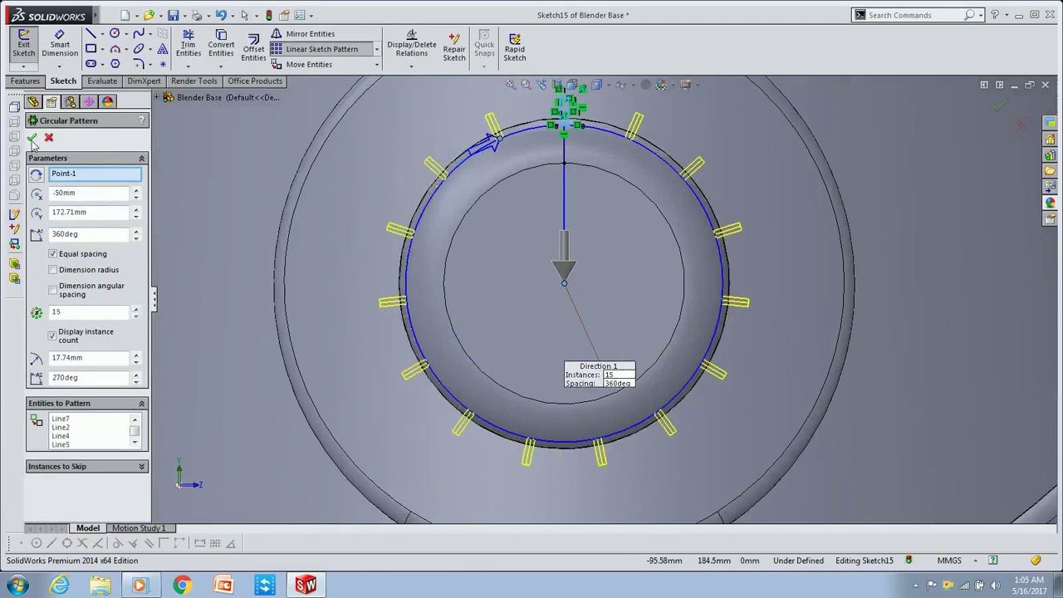
left_click(31, 137)
Cut the patterned notches 18 mm into the knob as Cut-Extrude5.
left_click(25, 81)
left_click(205, 48)
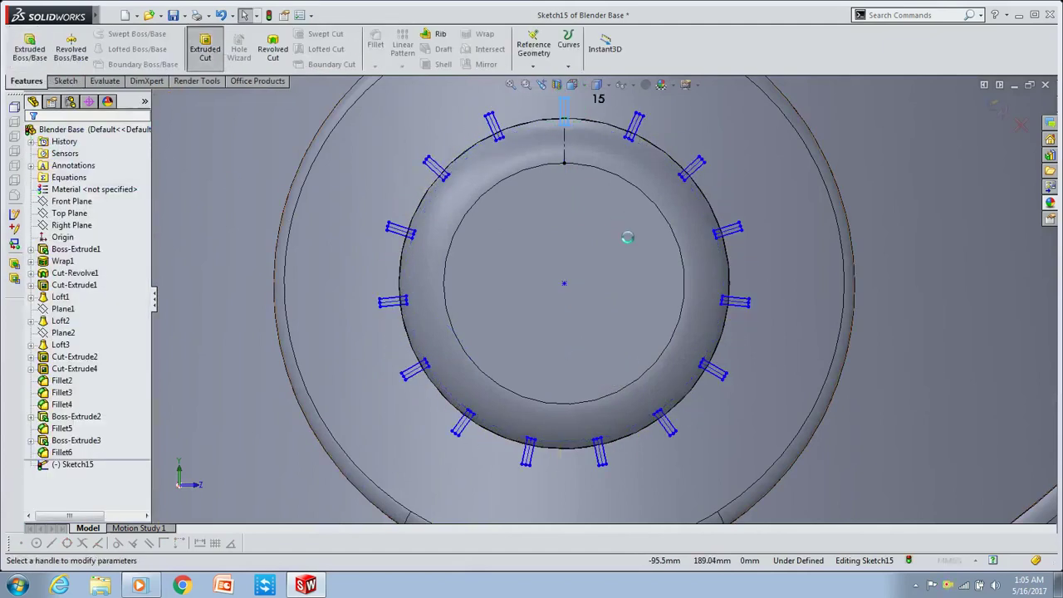
middle_click_drag(580, 200, 440, 230)
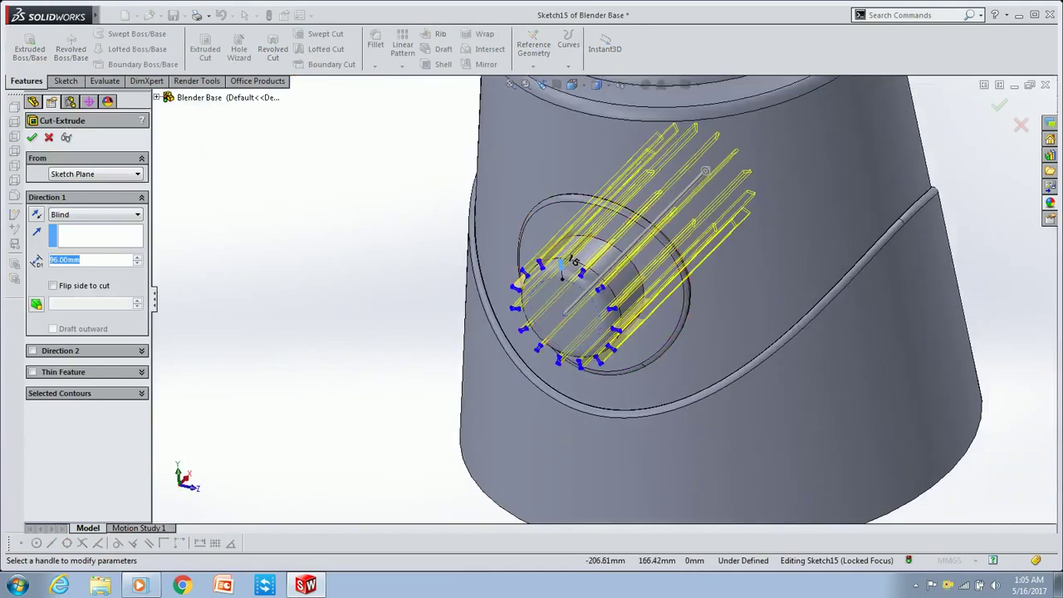
type("18")
key("Return")
left_click(31, 137)
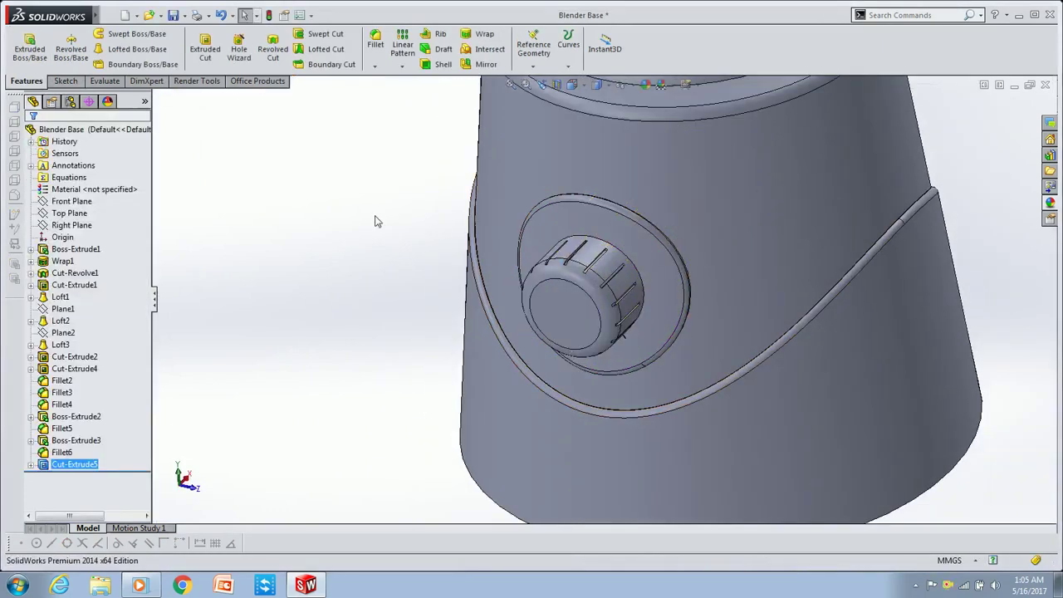
scroll(718, 251, "up", 3)
scroll(557, 332, "down", 1)
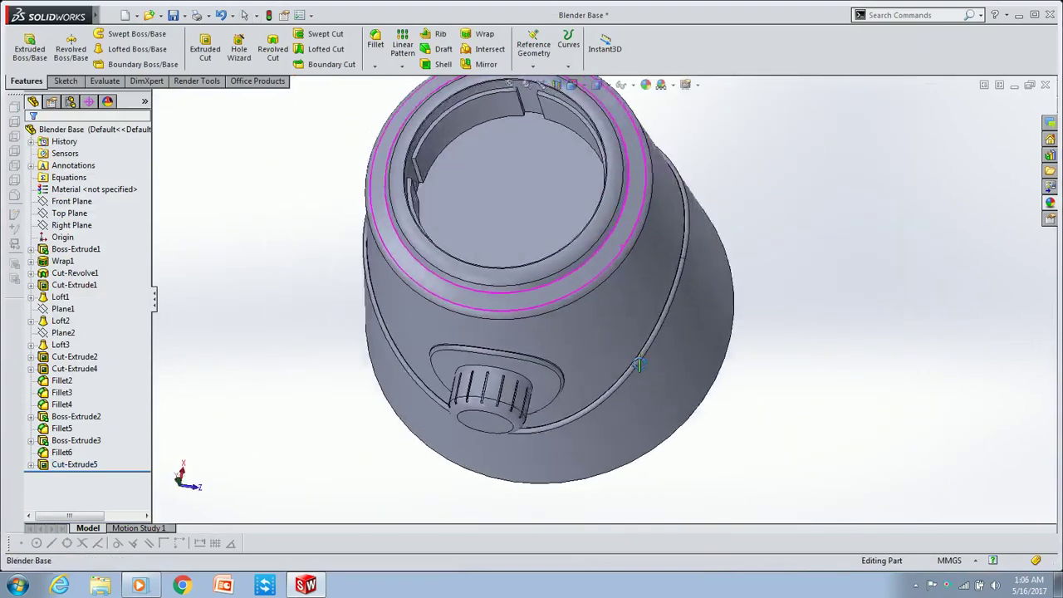
Sketch a small circle centred at the origin on the inner top face.
middle_click_drag(464, 274, 522, 203)
left_click(521, 202)
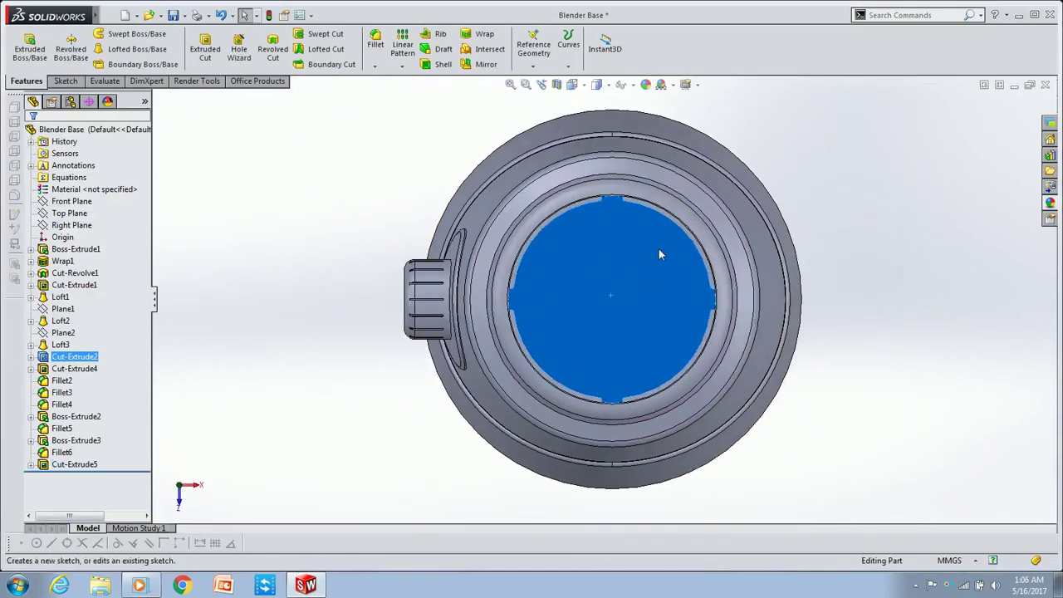
left_click(66, 81)
left_click(23, 46)
left_click(114, 33)
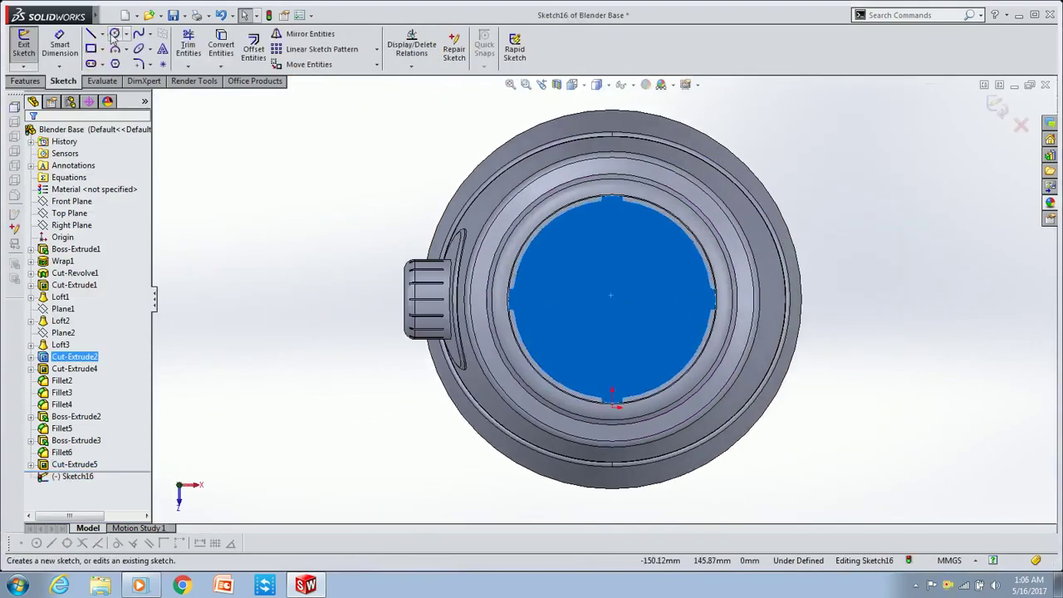
left_click(612, 300)
left_click(625, 296)
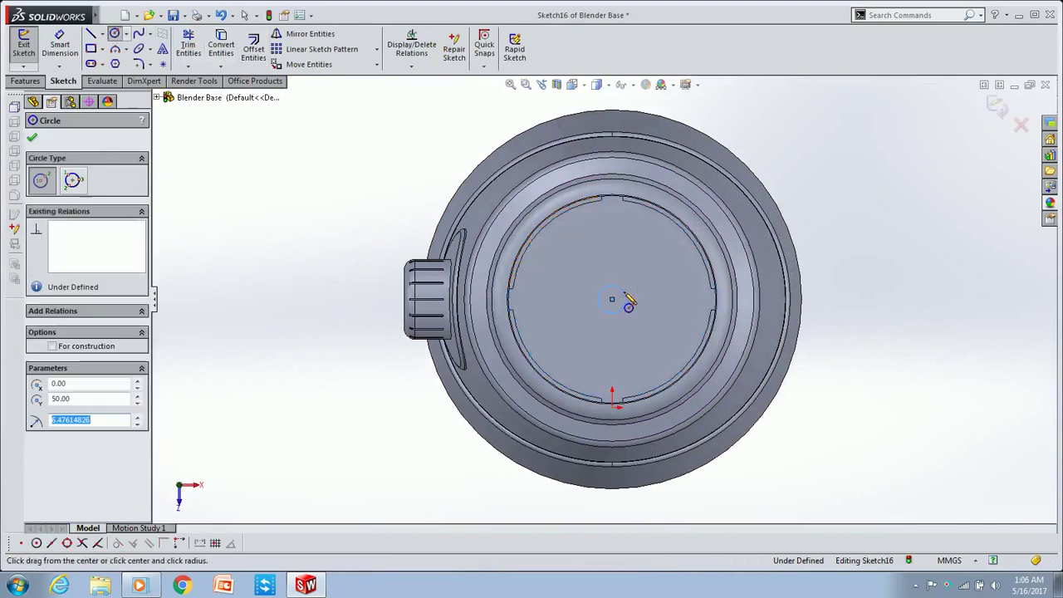
left_click(32, 137)
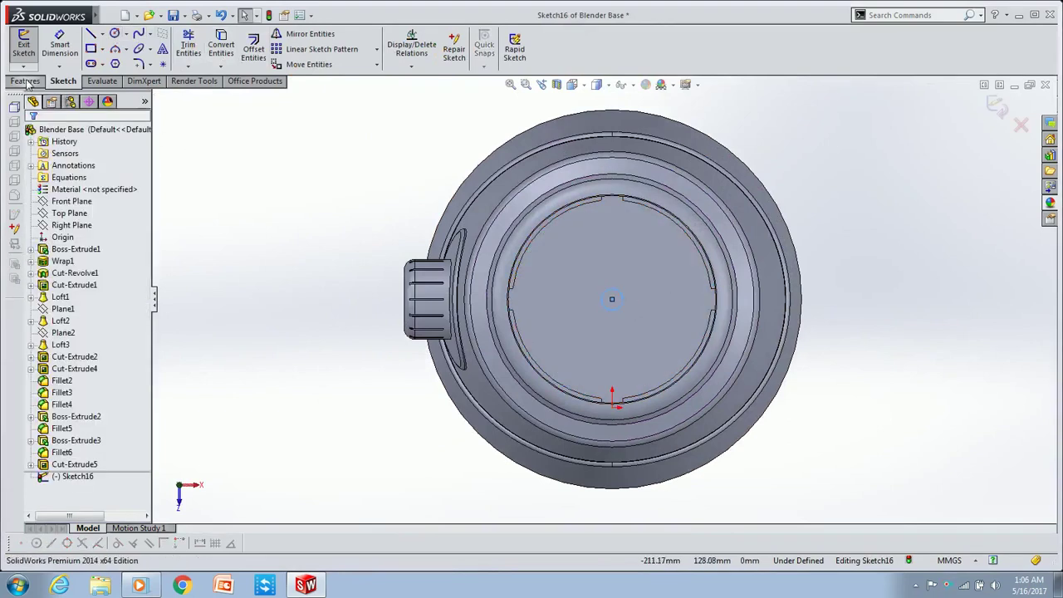
Extruded-cut the circle as a round hole, Cut-Extrude6.
left_click(26, 80)
left_click(205, 48)
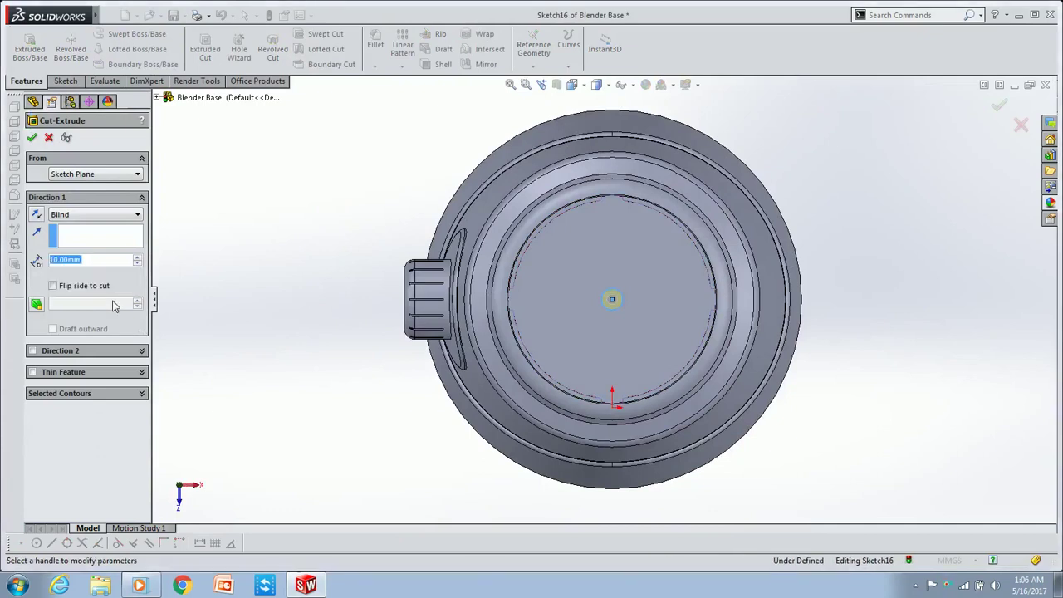
left_click(33, 138)
mouse_move(446, 368)
middle_mouse_down()
mouse_move(539, 342)
mouse_move(619, 297)
mouse_move(747, 301)
middle_mouse_up()
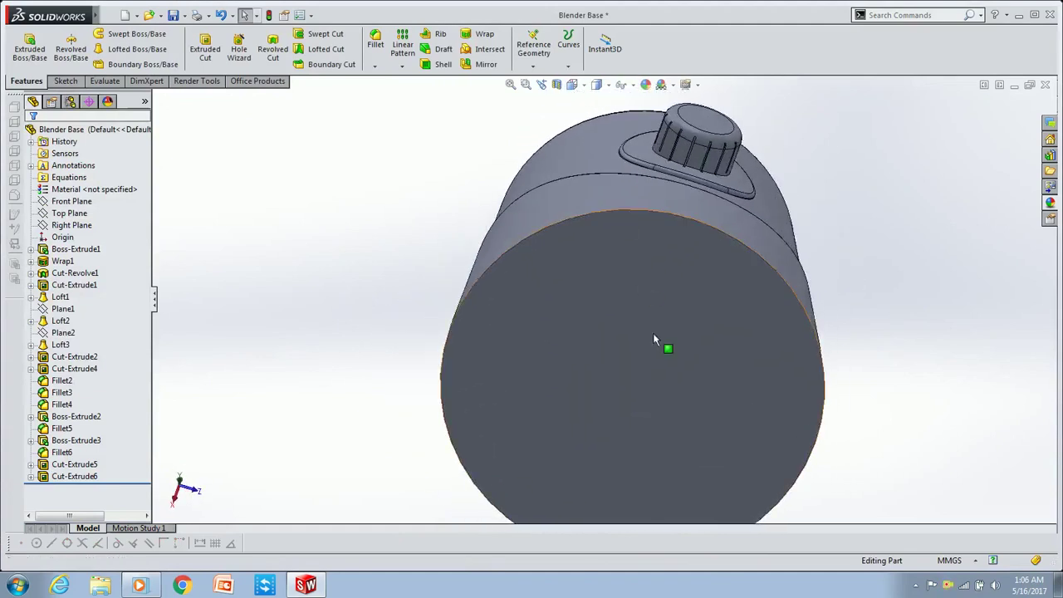
Start a sketch on the bottom face and draw a short horizontal centreline inward from its edge.
left_click(748, 301)
left_click(748, 301)
left_click(625, 213)
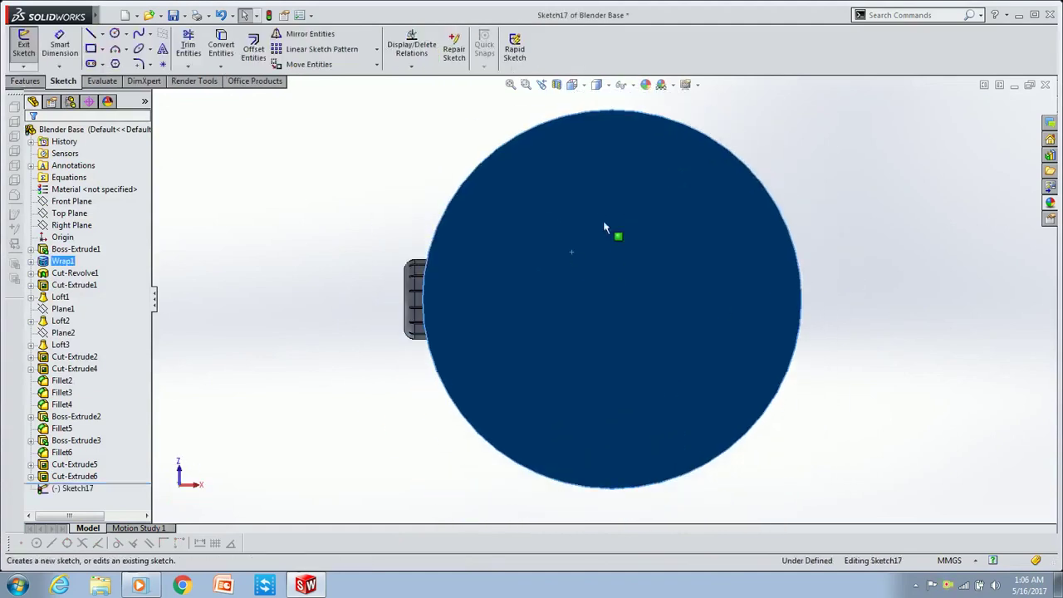
left_click(91, 34)
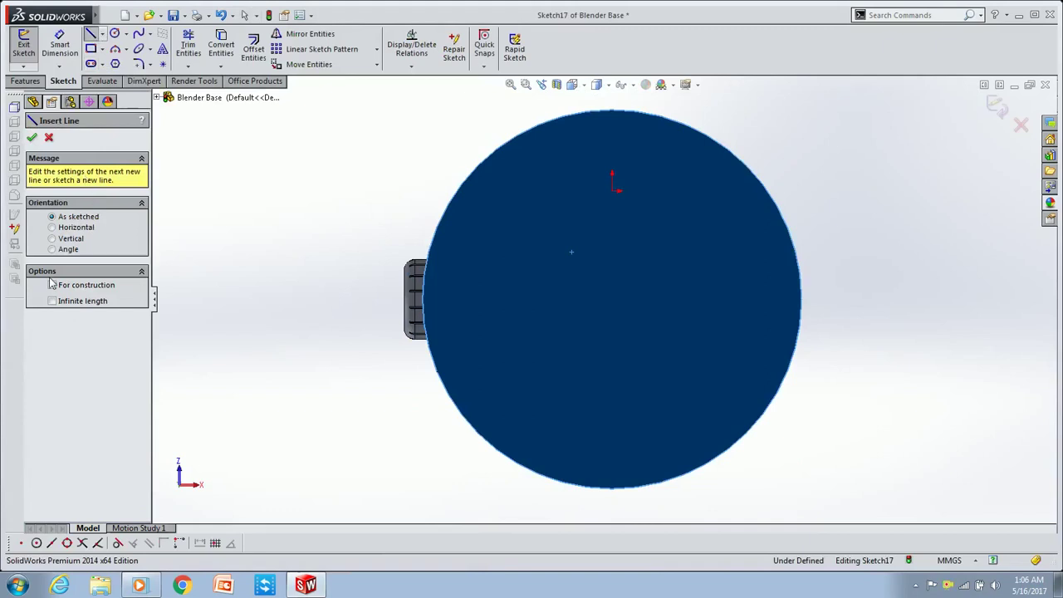
left_click(114, 34)
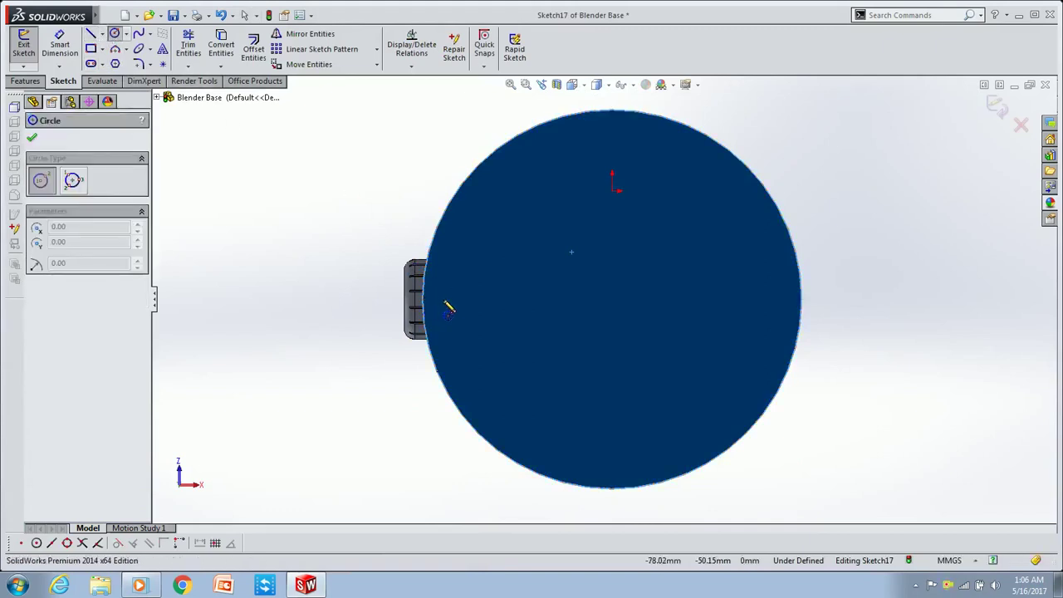
left_click(101, 34)
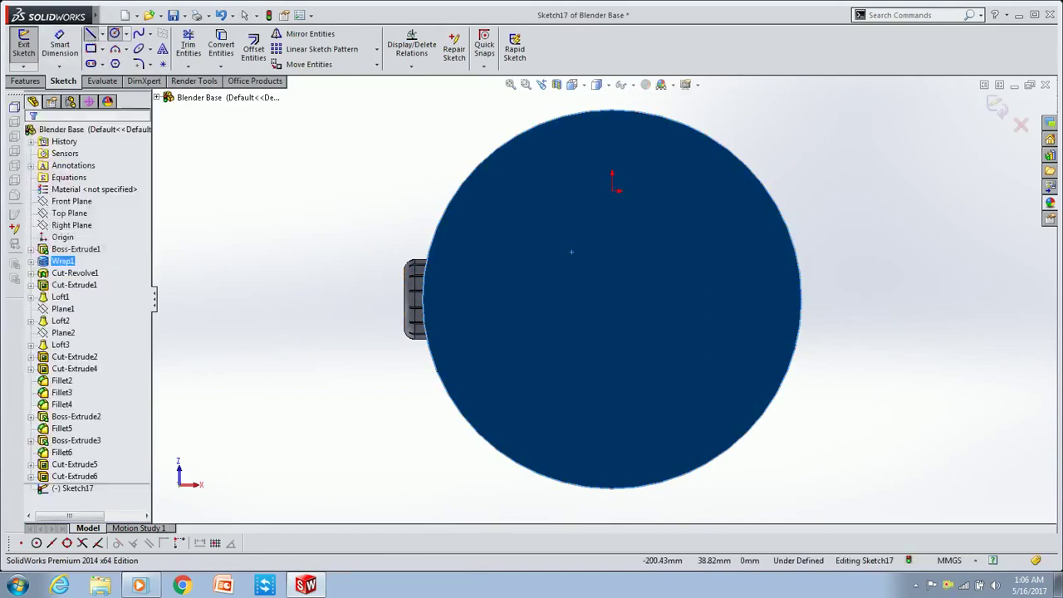
left_click(116, 52)
left_click(424, 298)
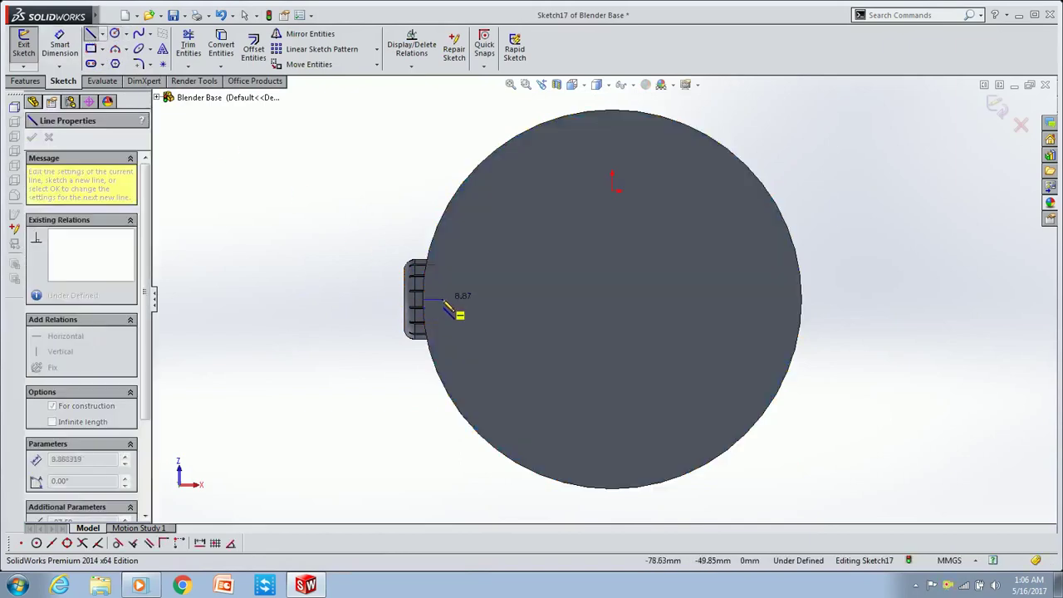
left_click(444, 301)
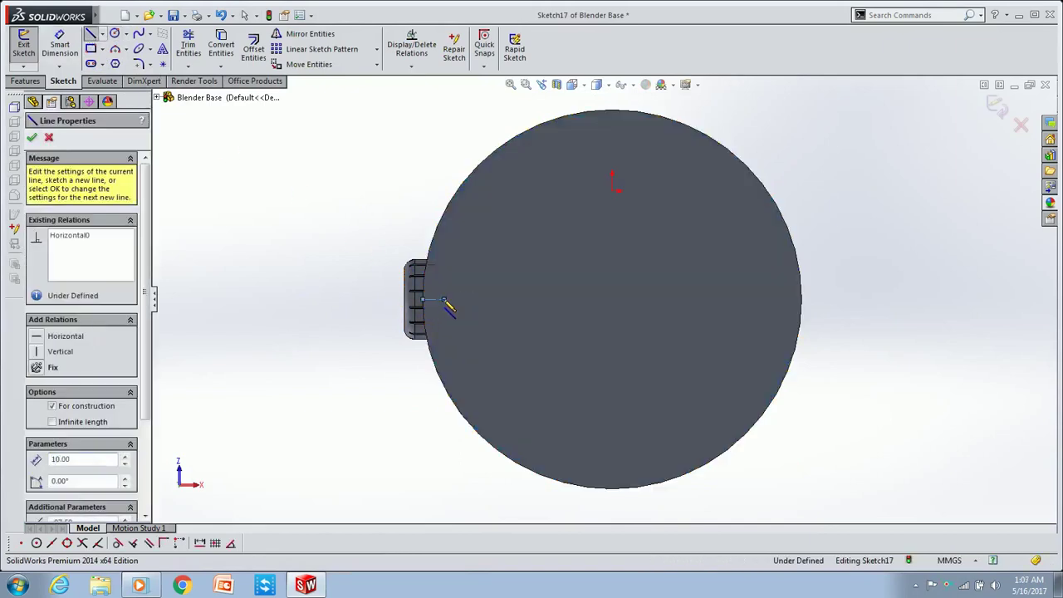
key("Escape")
Draw a radius-9 circle at the centreline's end.
left_click(114, 34)
left_click(444, 301)
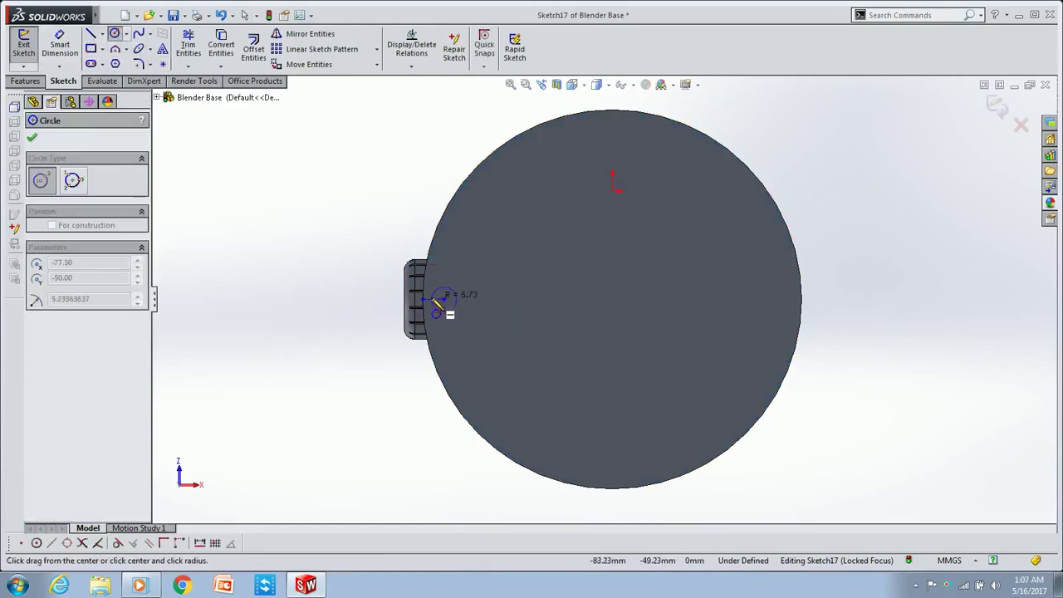
left_click(447, 281)
type("9")
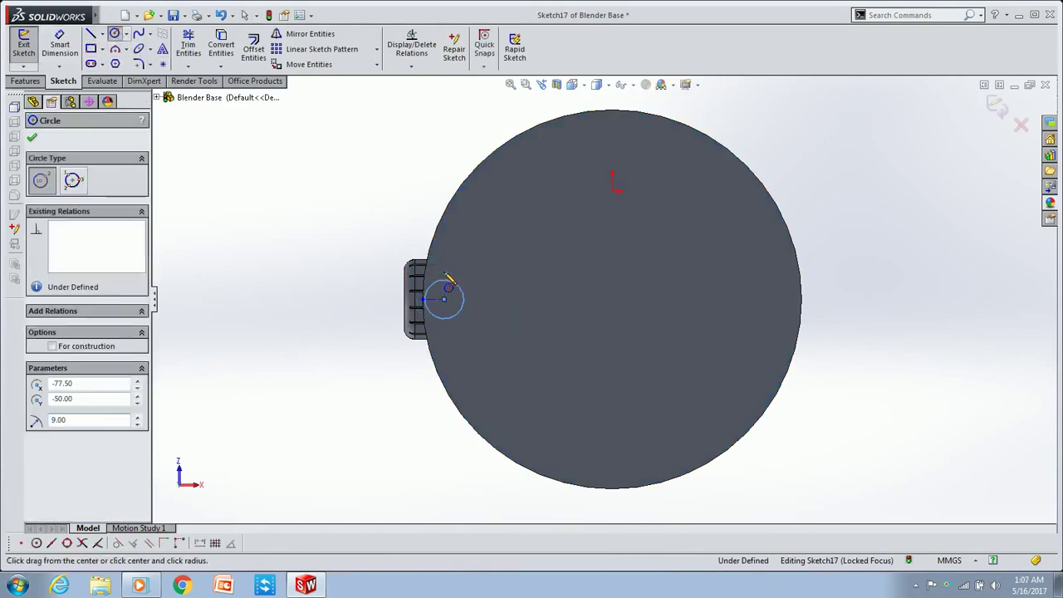
key("Escape")
Circularly pattern the circle into three copies about the face centre.
left_click(376, 49)
left_click(356, 76)
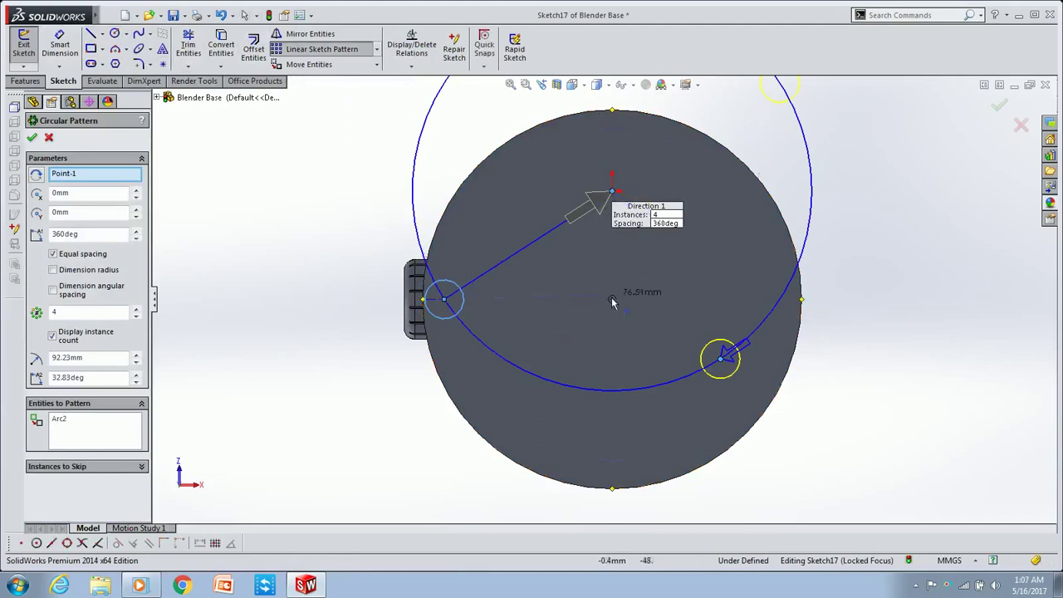
left_click_drag(613, 306, 612, 300)
left_click(137, 315)
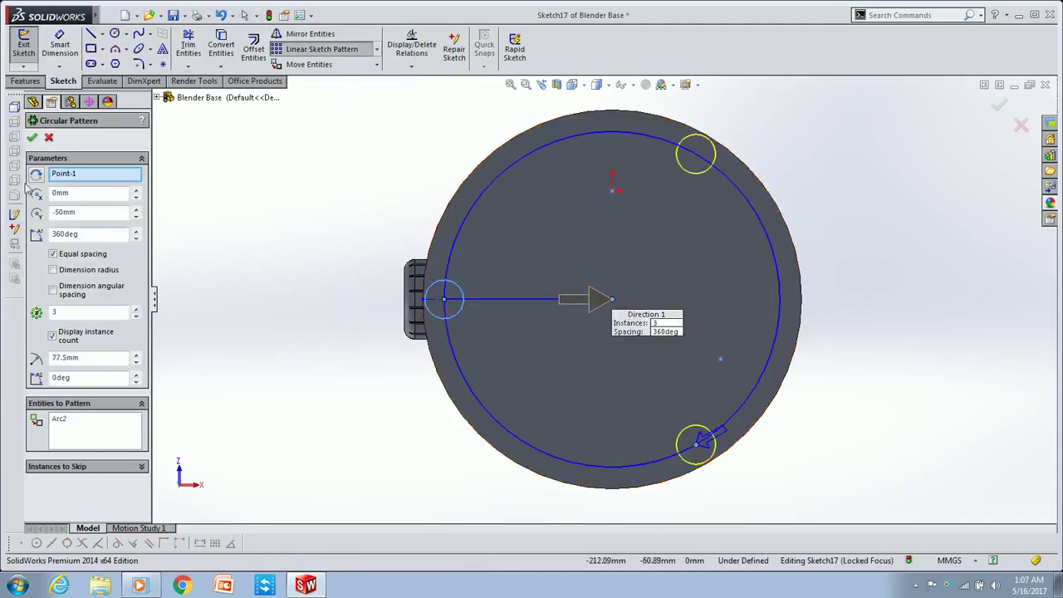
Accept the pattern and extrude the three circles 10 mm as feet (Boss-Extrude4).
left_click(32, 138)
left_click(25, 80)
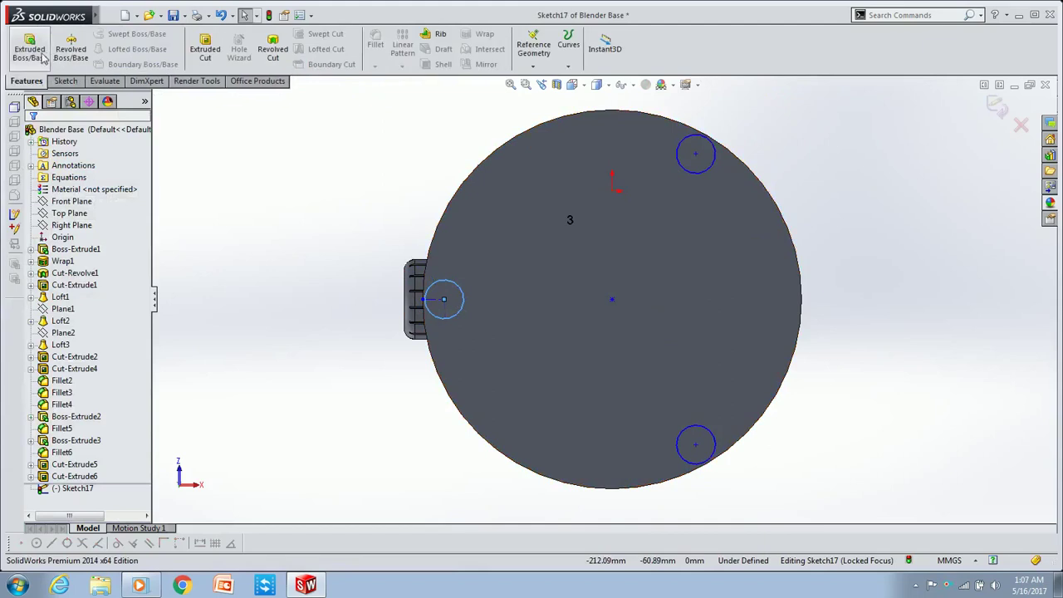
left_click(29, 48)
scroll(548, 379, "down", 3)
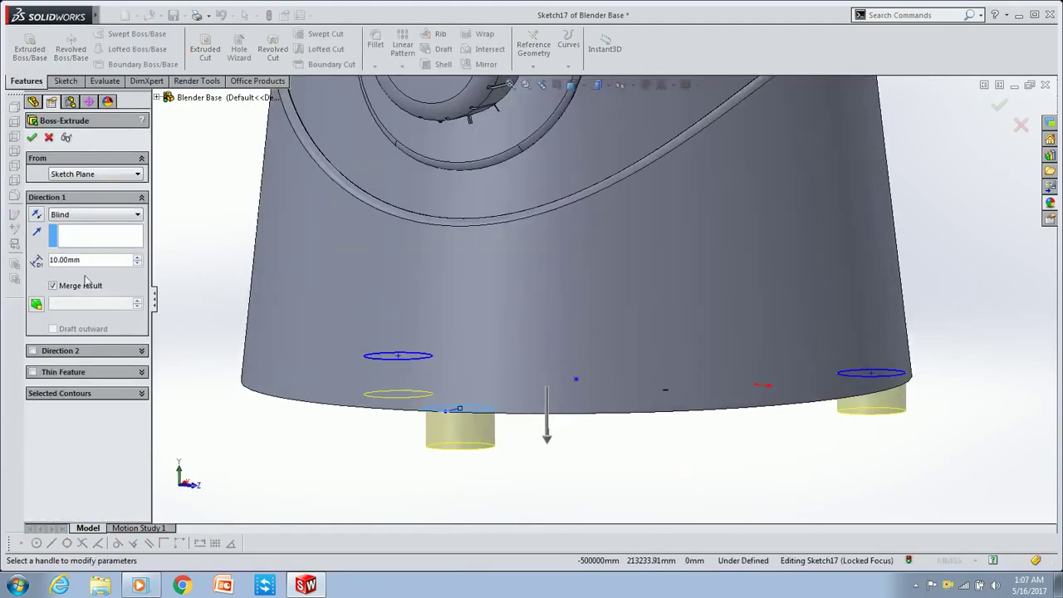
type("15")
key("Return")
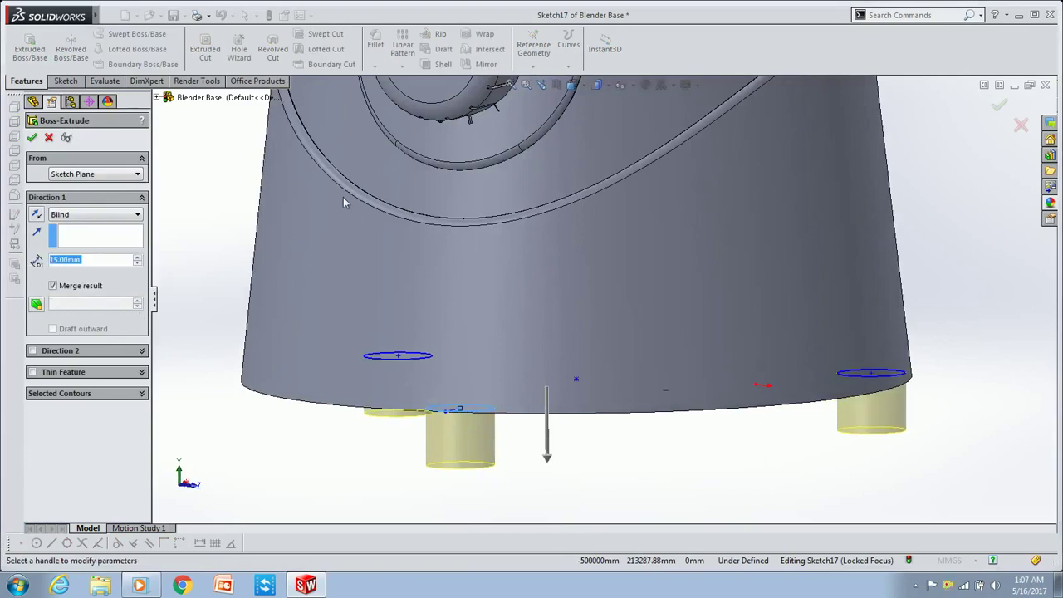
scroll(604, 182, "up", 3)
middle_click_drag(604, 181, 646, 266)
type("10")
key("Return")
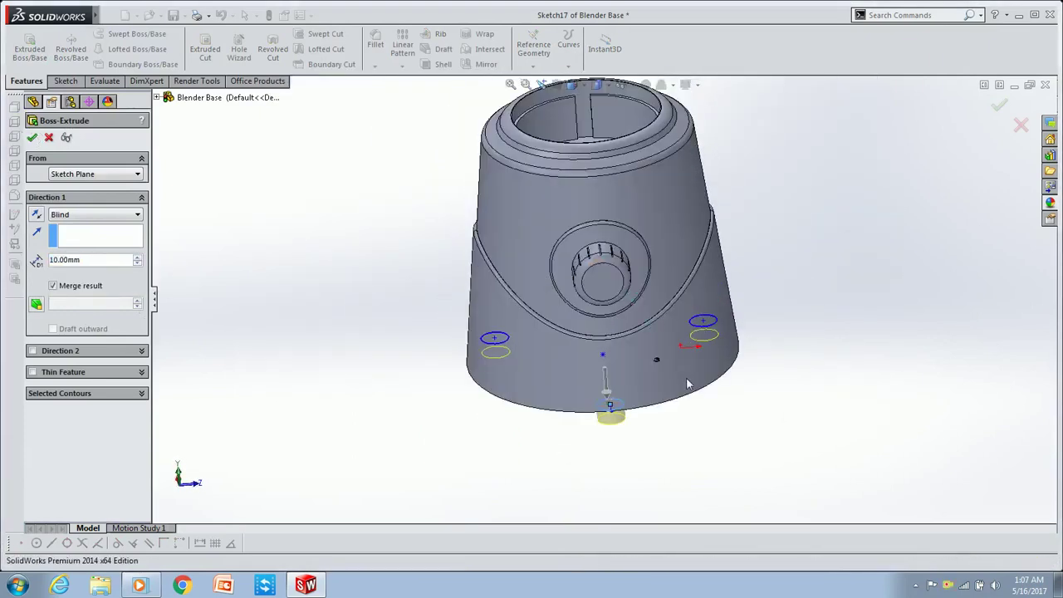
scroll(660, 379, "down", 3)
mouse_move(636, 346)
middle_mouse_down()
mouse_move(633, 332)
mouse_move(682, 284)
mouse_move(748, 242)
middle_mouse_up()
scroll(748, 241, "up", 3)
left_click(748, 242)
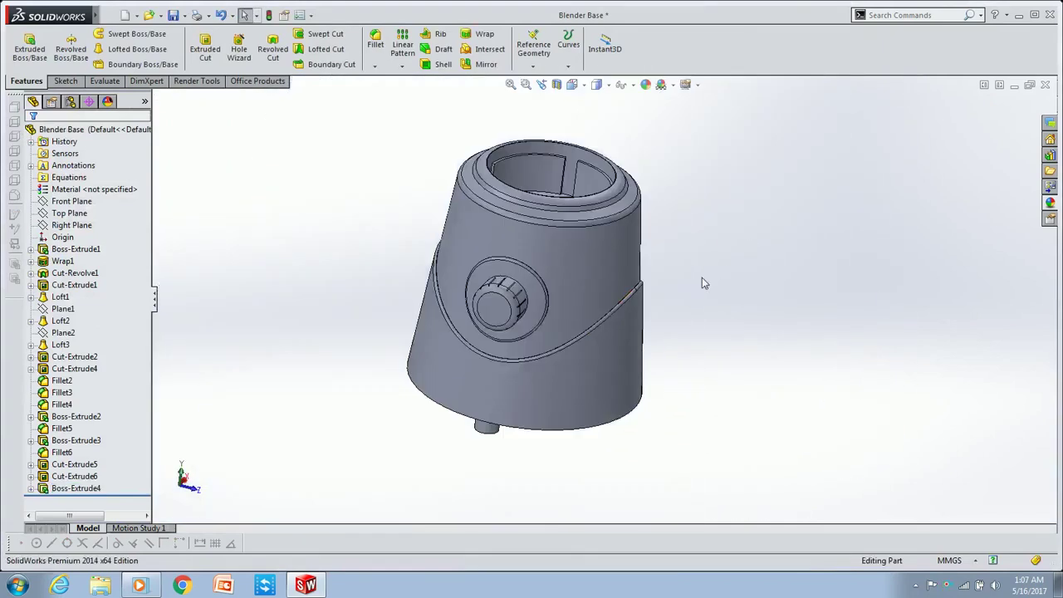
Save the part and begin a new sketch on the knob face.
scroll(702, 279, "up", 2)
key("ctrl+s")
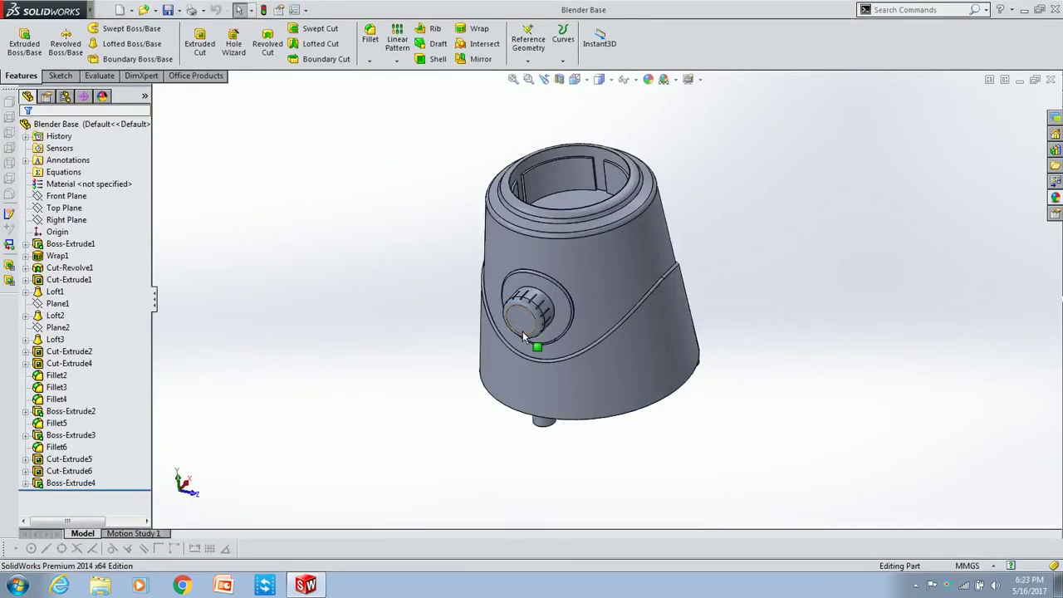
left_click(619, 294)
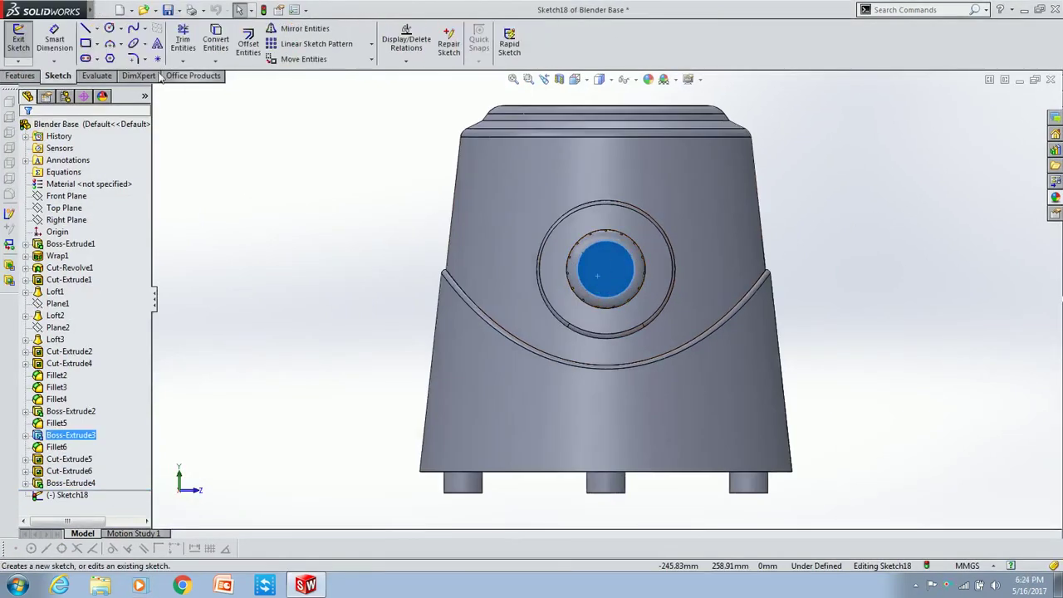
Draw a corner rectangle from below the base up to its bottom edge.
left_click(84, 48)
left_click(408, 467)
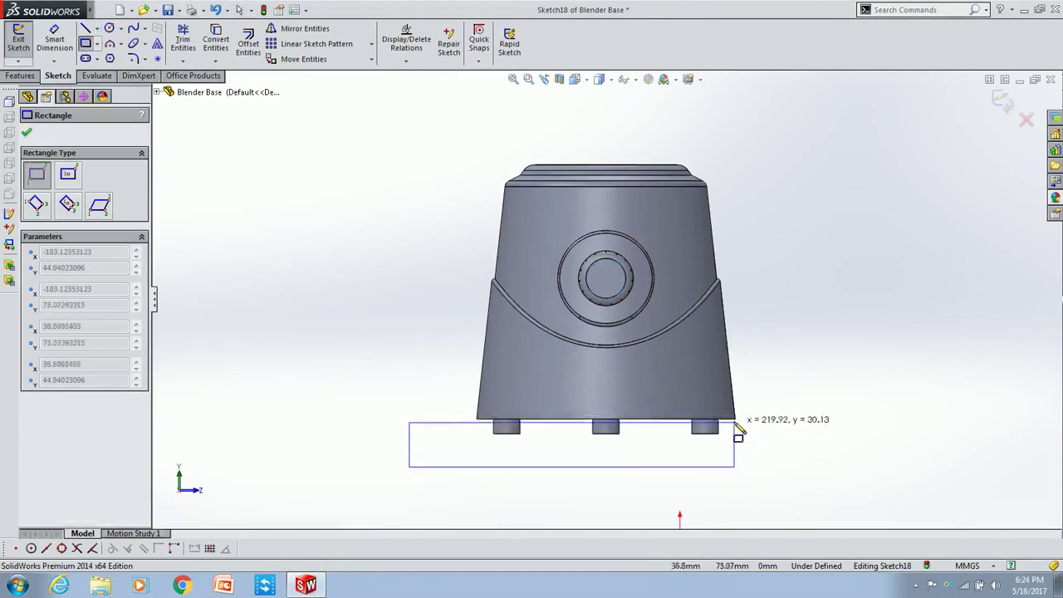
left_click(763, 419)
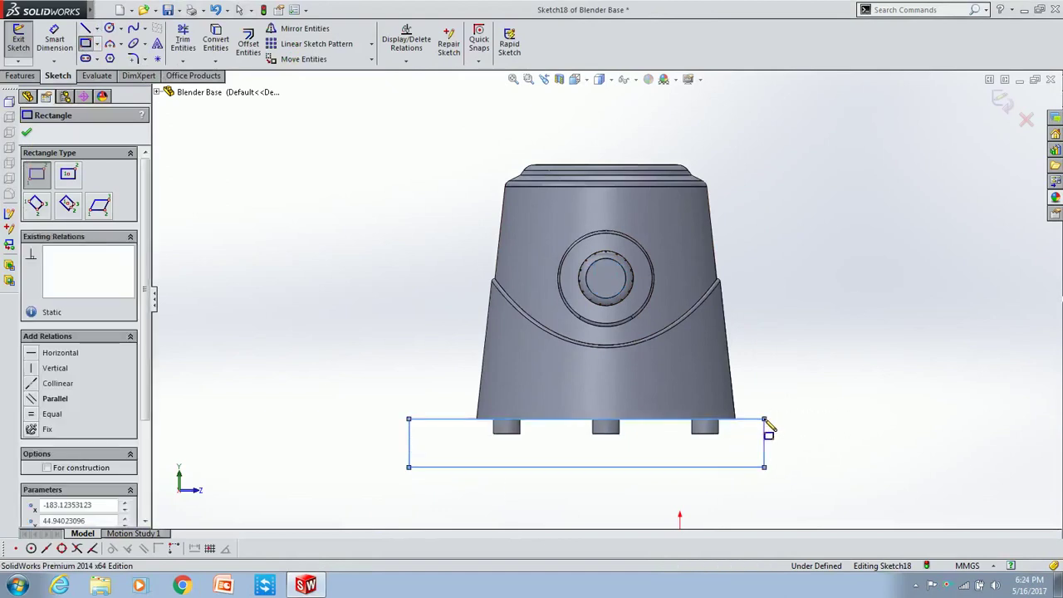
key("Escape")
Cut the rectangle as Cut-Extrude7 and begin a sketch on the base's bottom face.
left_click(19, 76)
left_click(199, 43)
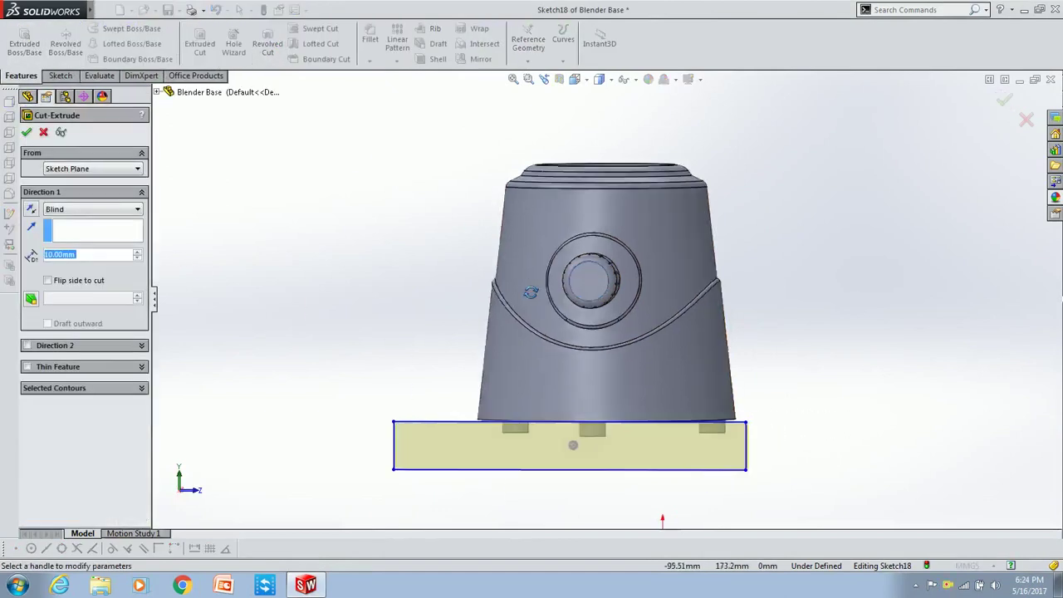
left_click(27, 132)
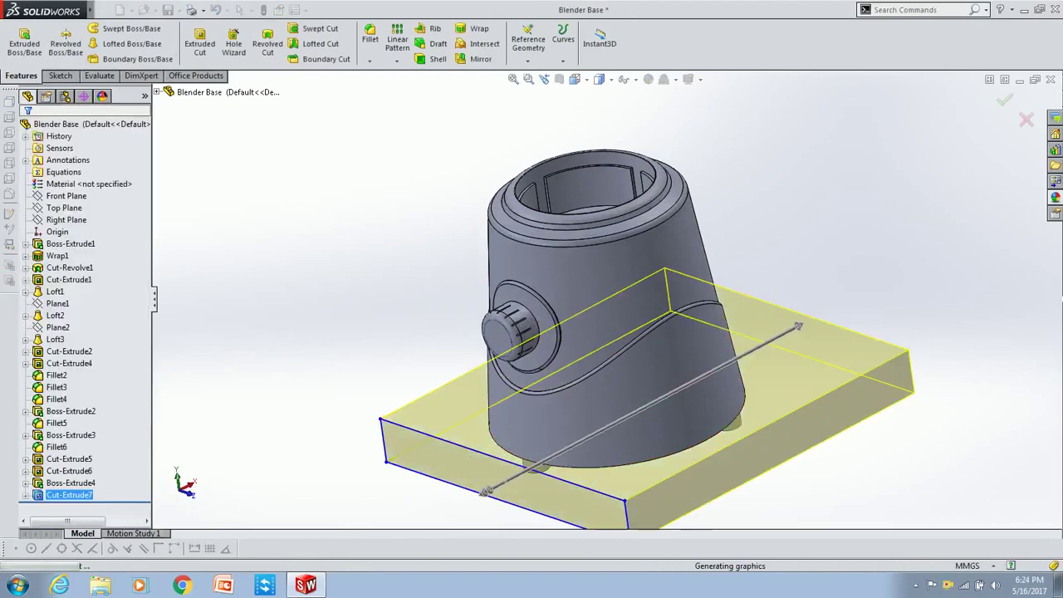
middle_click_drag(614, 315, 615, 390)
left_click(710, 386)
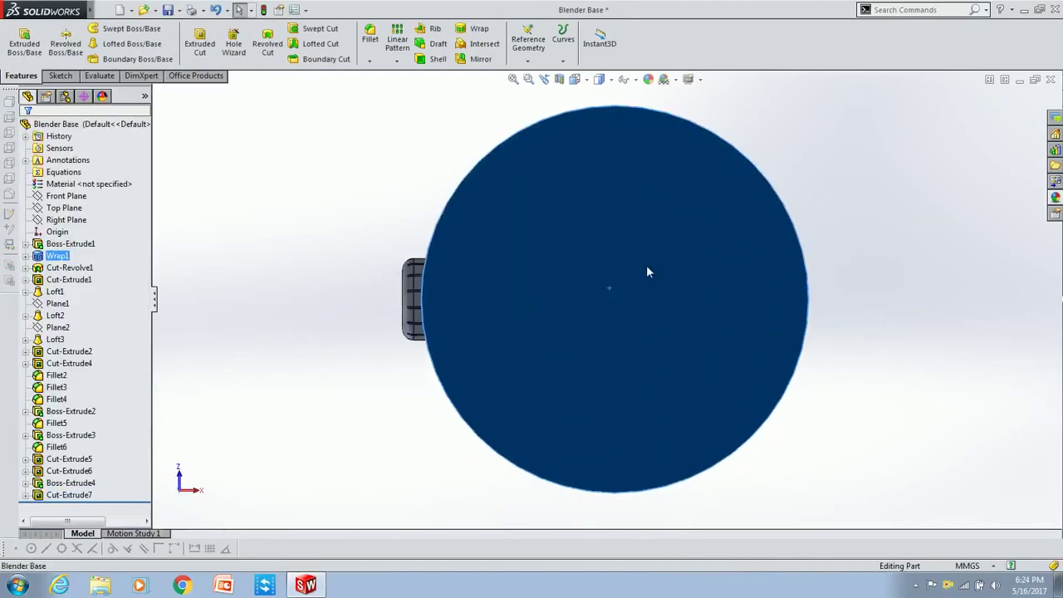
Draw a three-sided polygon centred on the bottom face.
left_click(109, 58)
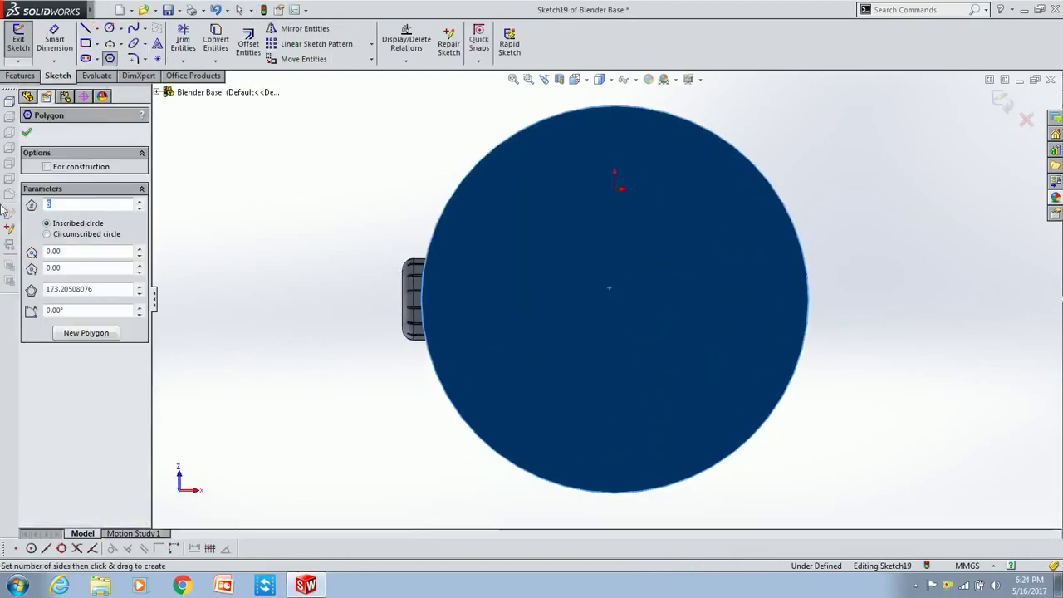
left_click_drag(621, 302, 465, 300)
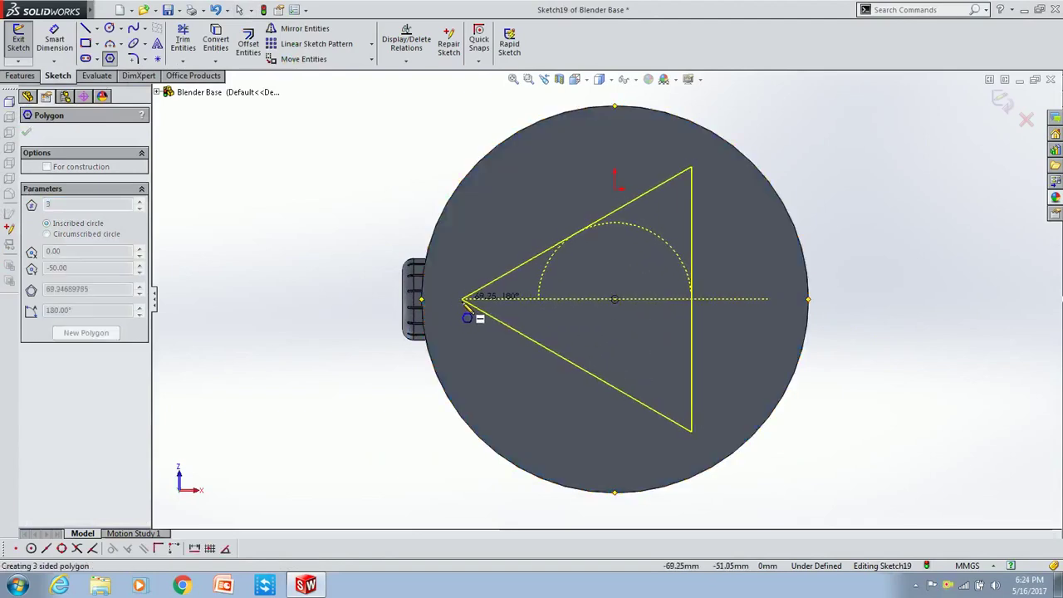
left_click(465, 300)
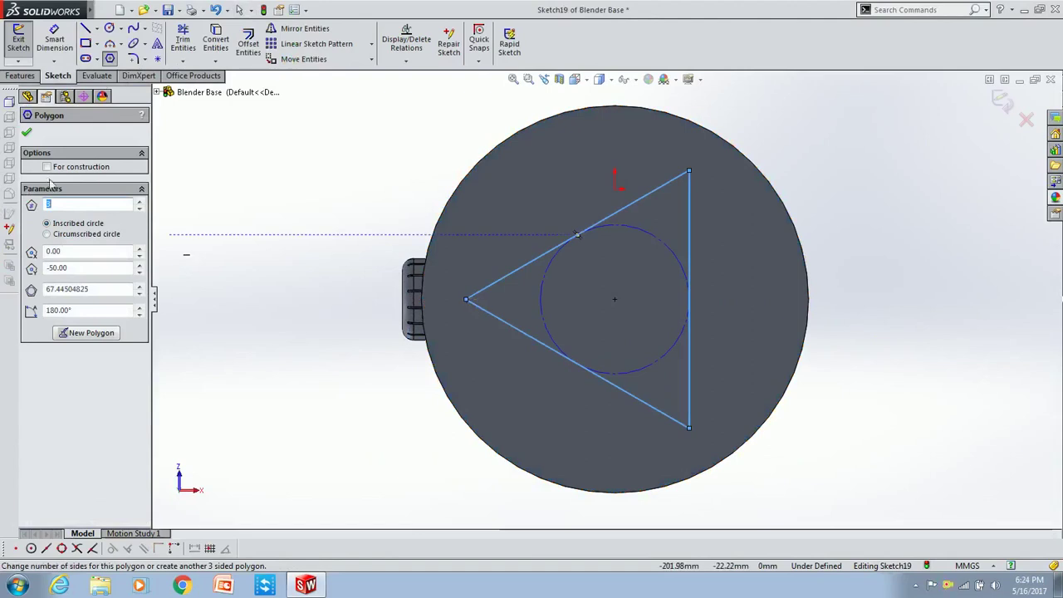
key("Escape")
Add radius-5 circles at the triangle's three corners.
left_click(109, 28)
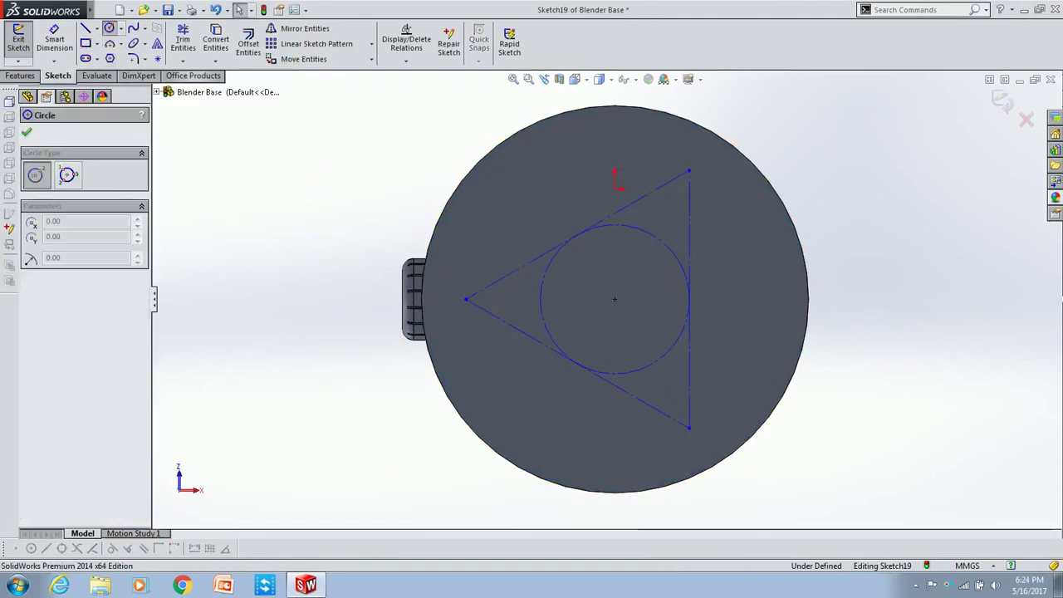
left_click(466, 298)
type("5")
key("Return")
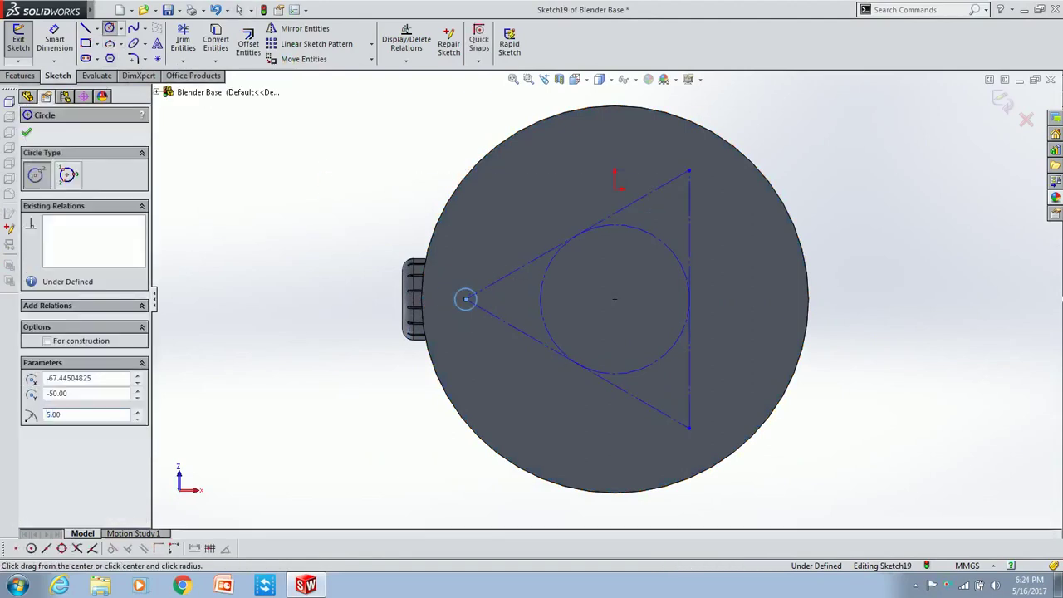
left_click(689, 170)
type("5")
key("Return")
left_click(688, 428)
key("Return")
key("Escape")
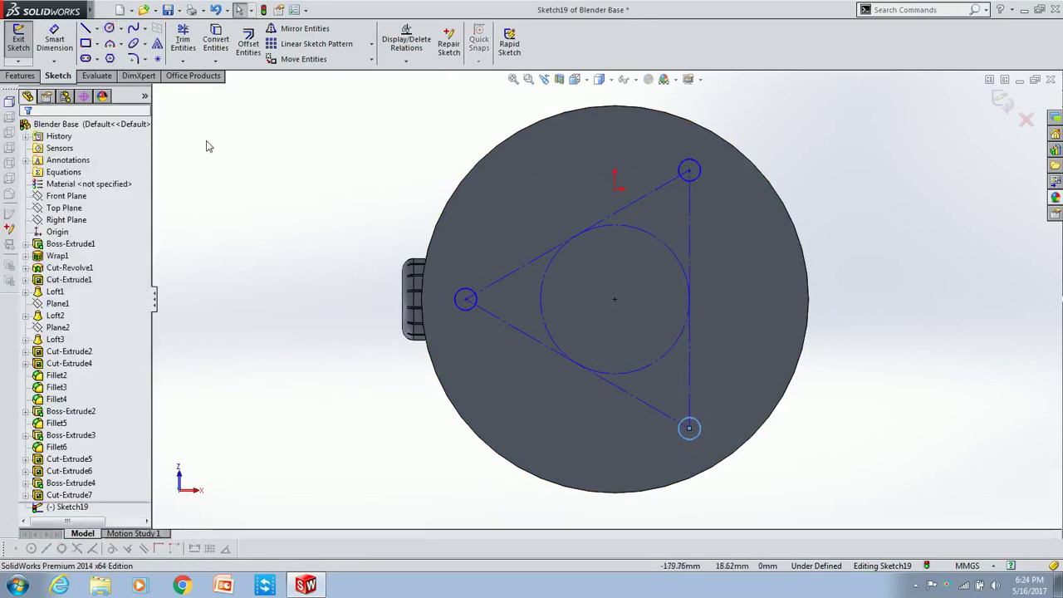
Extruded-cut the three circles into the base bottom as Cut-Extrude8.
left_click(20, 76)
left_click(199, 42)
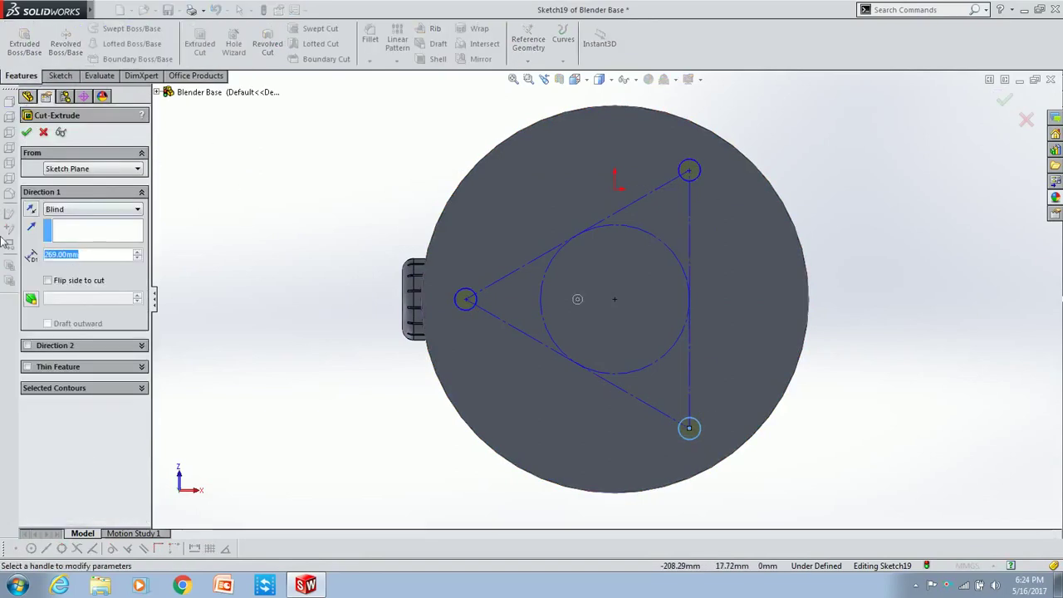
type("20")
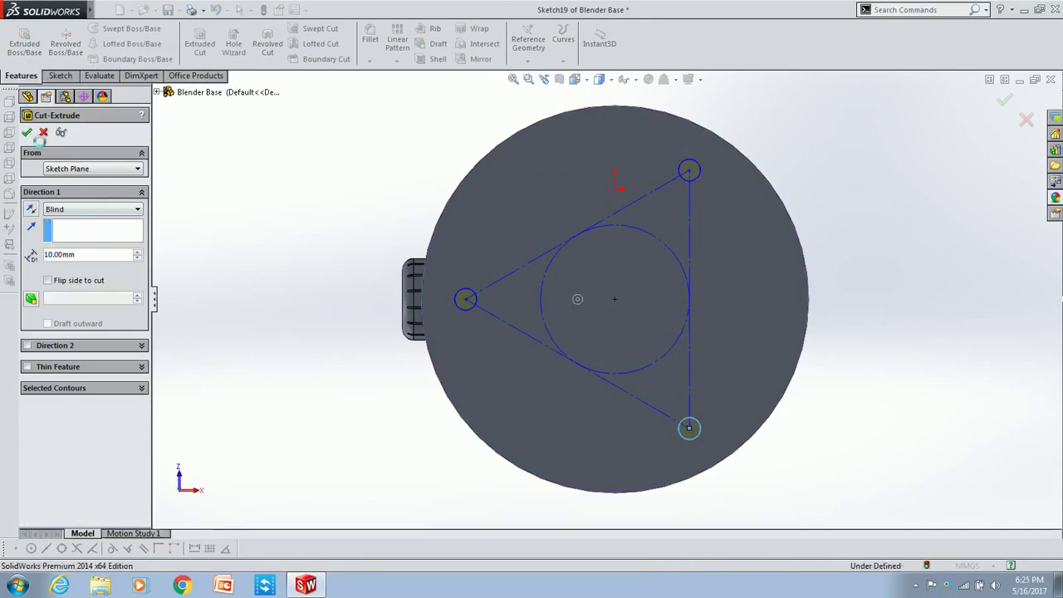
key("Return")
key("ctrl+7")
Start a new sketch on the knob's front face, viewed straight on.
scroll(531, 327, "up", 5)
left_click(521, 328)
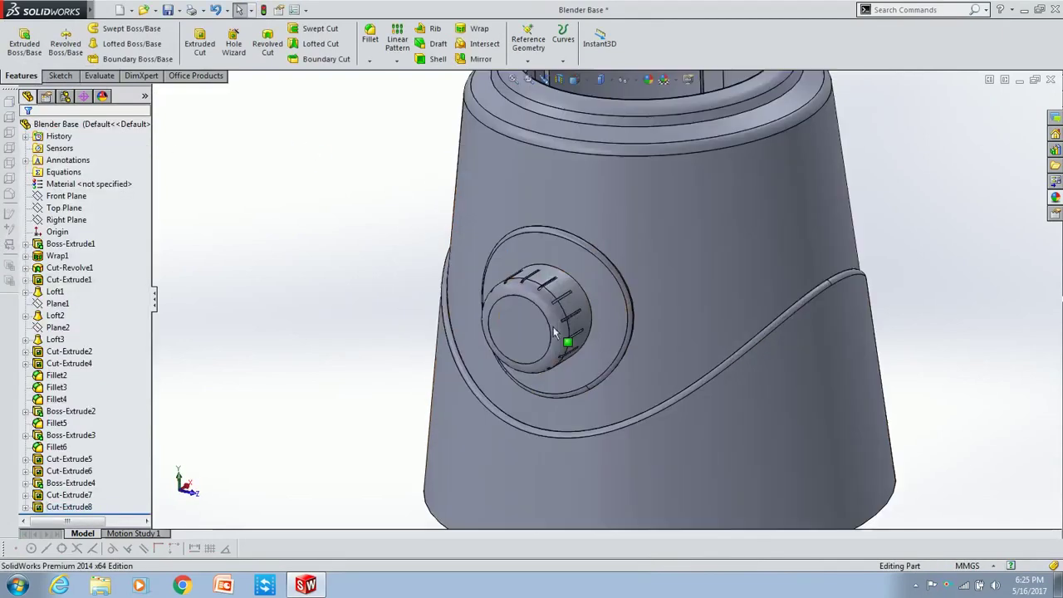
left_click(619, 304)
left_click(648, 242)
Draw an eight-sided polygon centred on the knob and surrounding it.
left_click(109, 58)
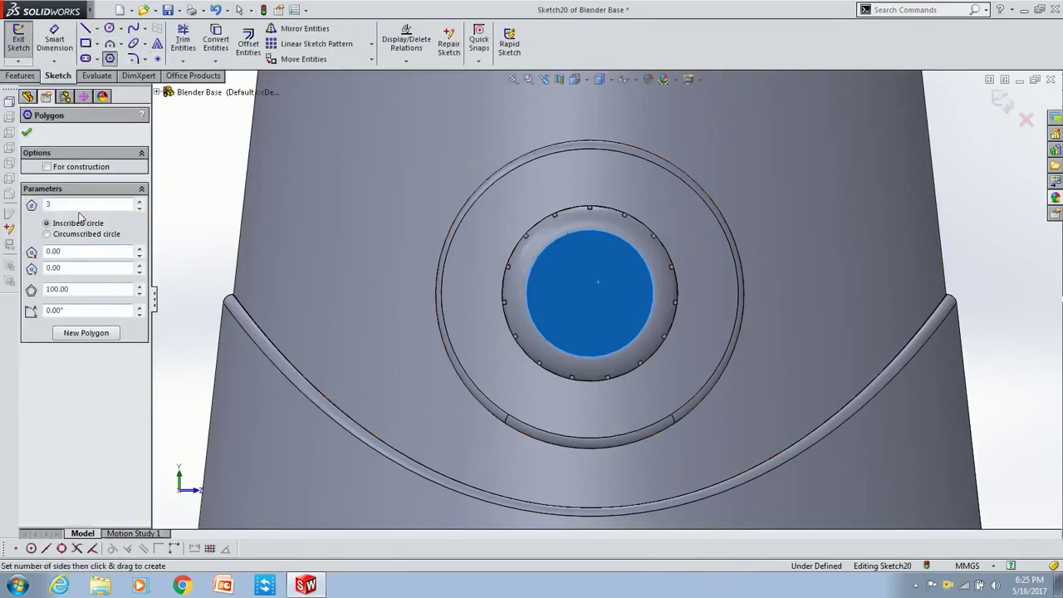
left_click(589, 293)
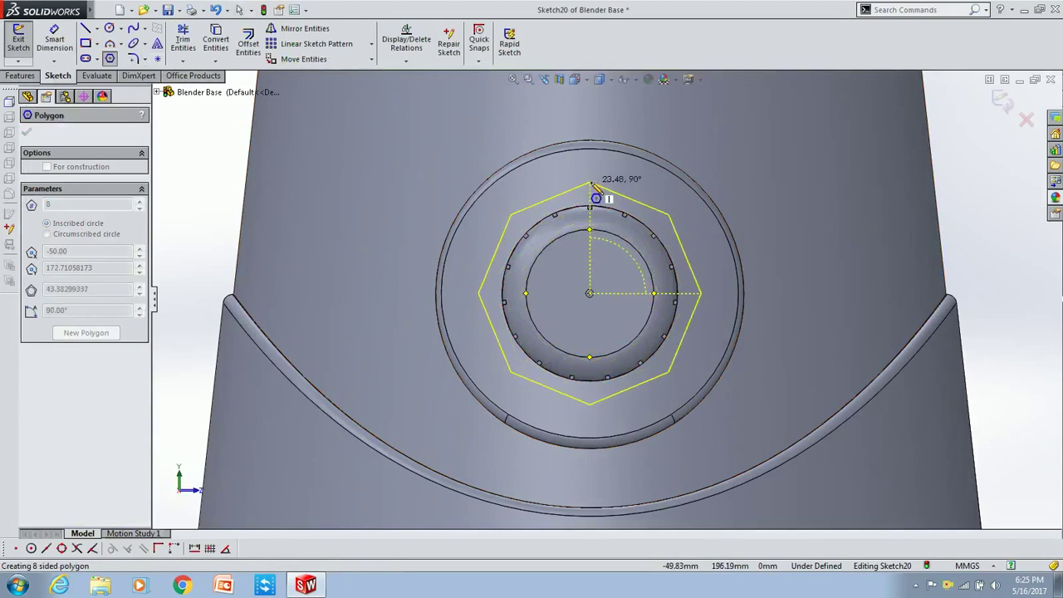
left_click(591, 185)
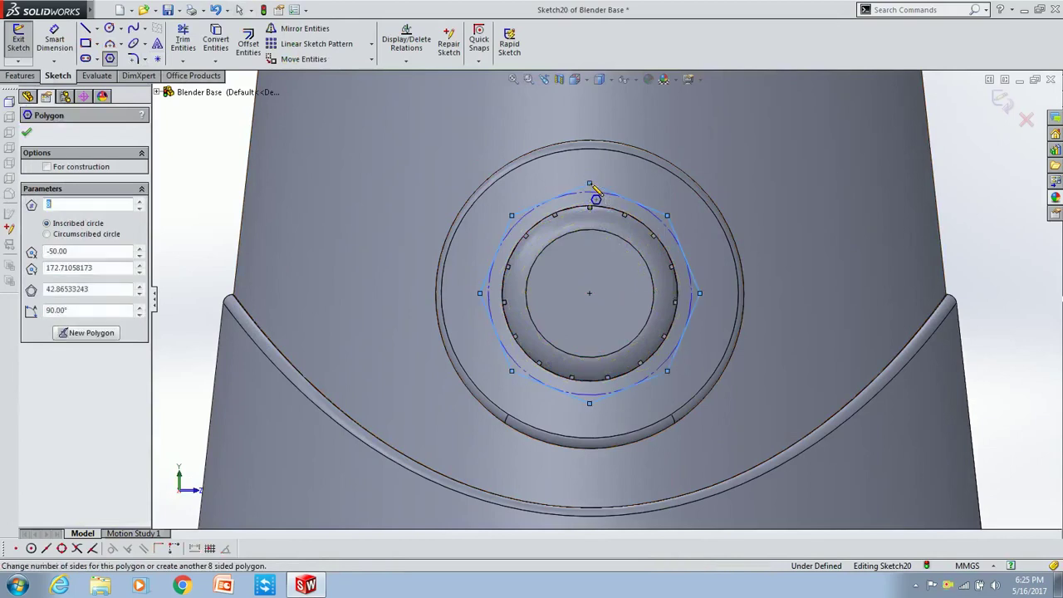
Add short horizontal ticks at the polygon's upper-left, top, upper-right and right corners.
left_click(86, 27)
scroll(507, 234, "down", 3)
left_click(522, 225)
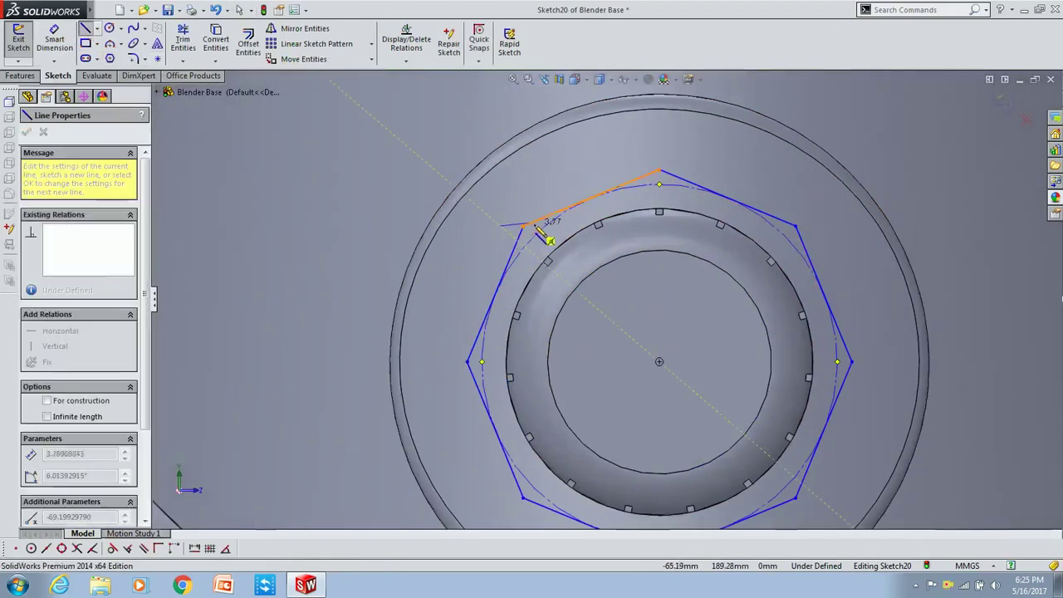
left_click(659, 172)
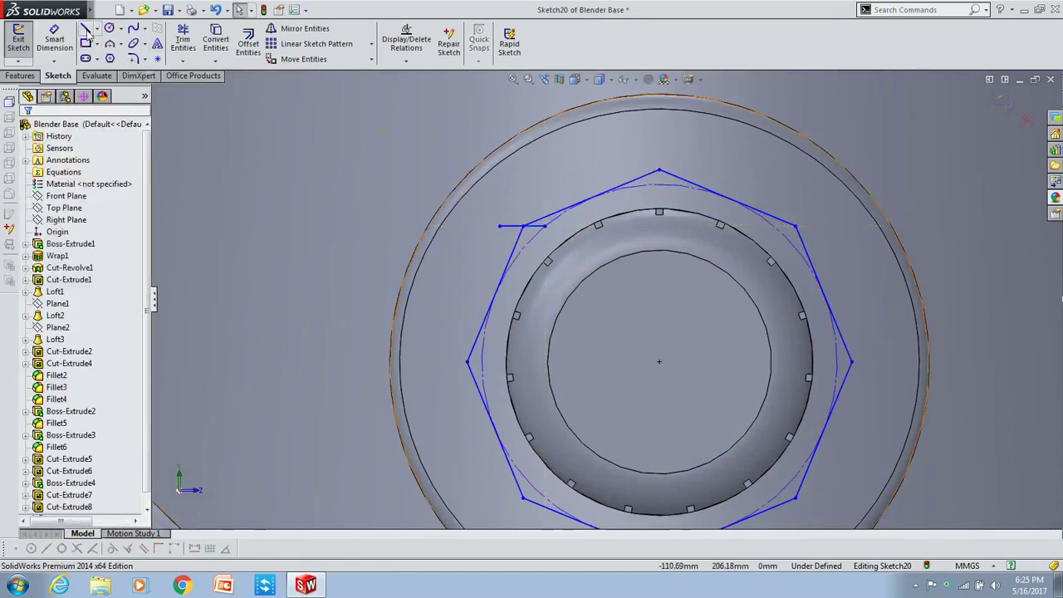
left_click(658, 172)
double_click(686, 170)
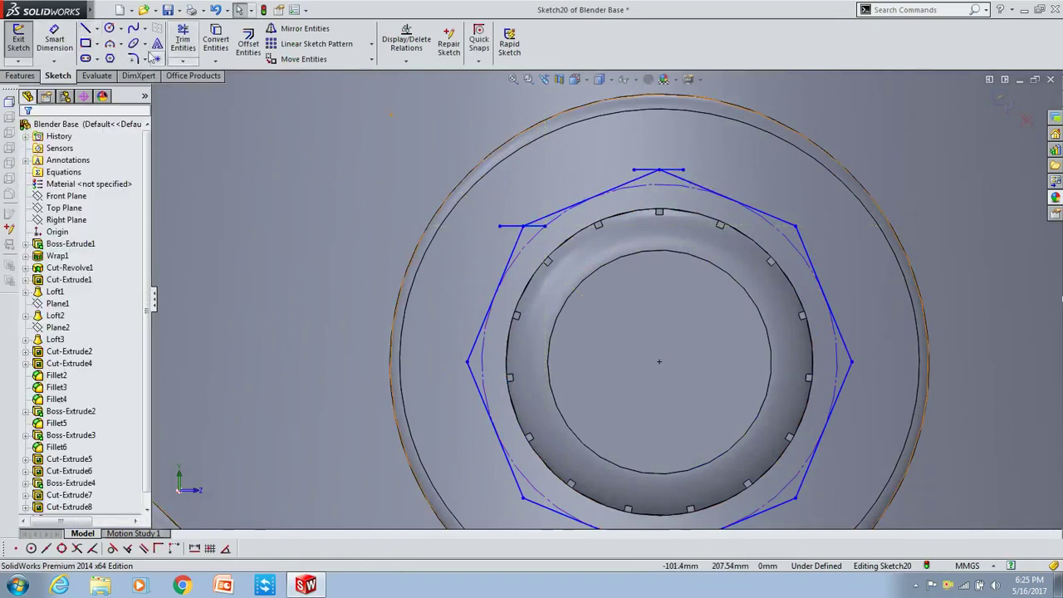
left_click(795, 226)
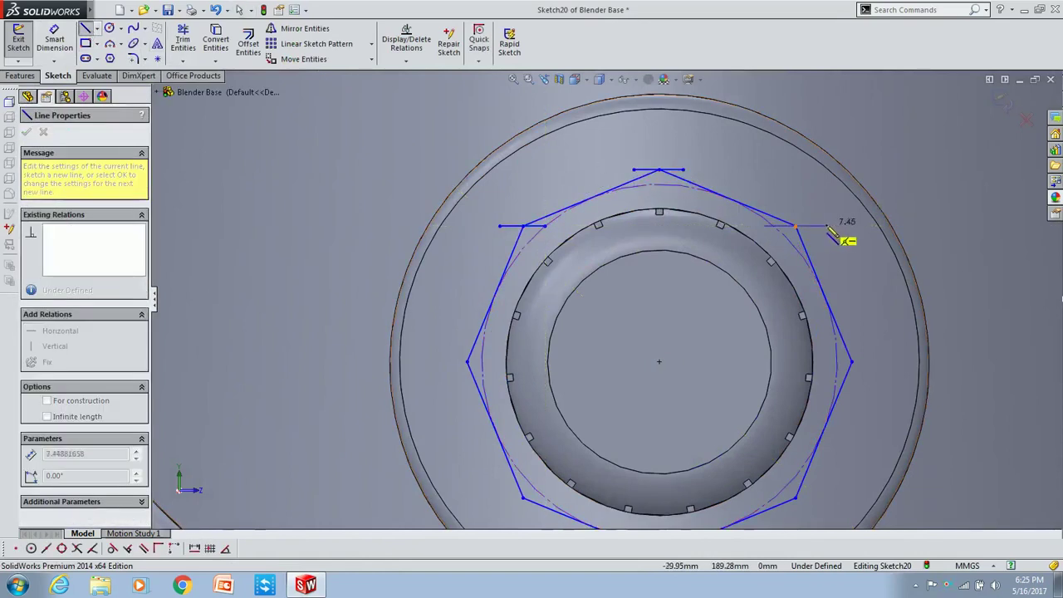
double_click(827, 225)
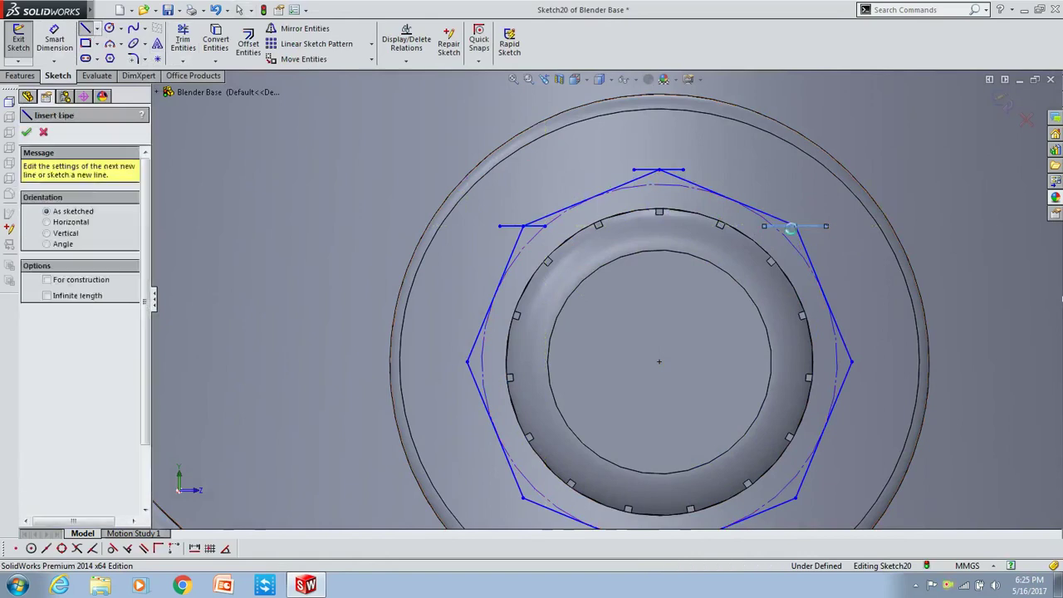
left_click(850, 362)
double_click(880, 362)
key("Escape")
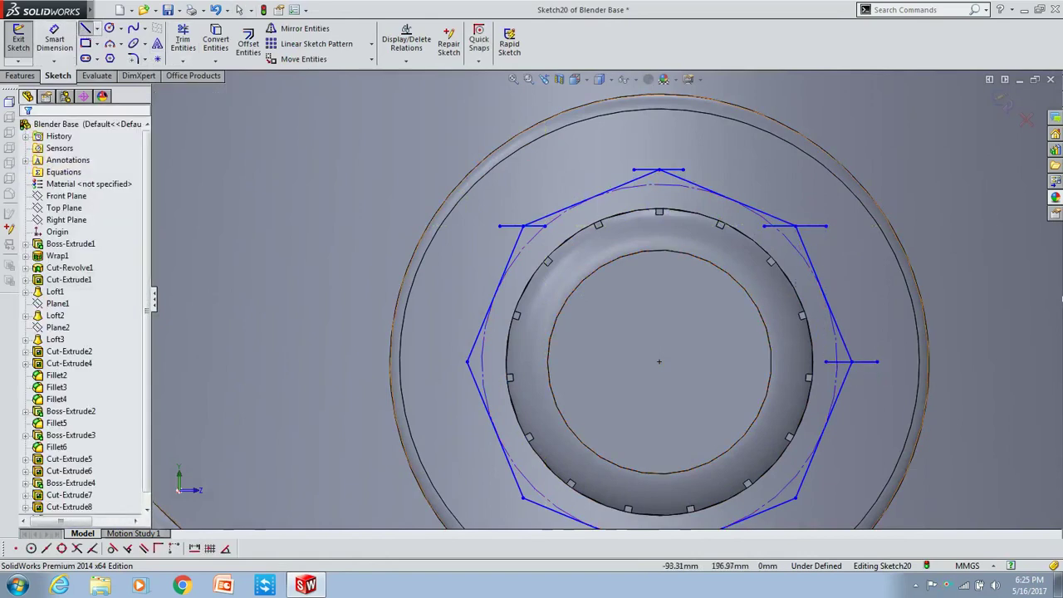
Add short horizontal ticks at the lower-right, bottom and lower-left polygon corners.
left_click(85, 28)
scroll(541, 301, "up", 2)
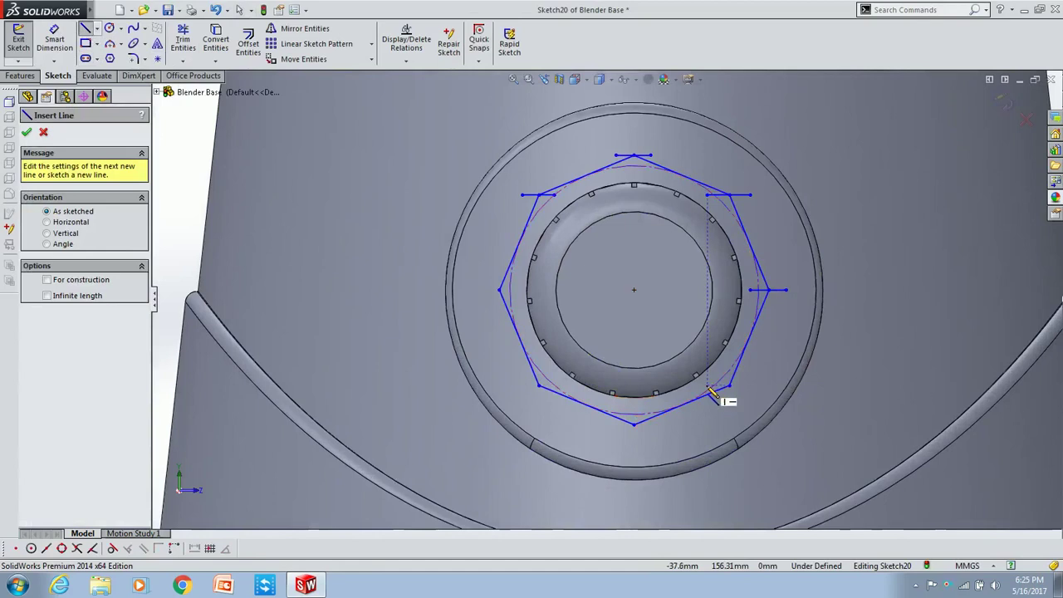
left_click(728, 385)
double_click(751, 386)
key("Escape")
left_click(85, 27)
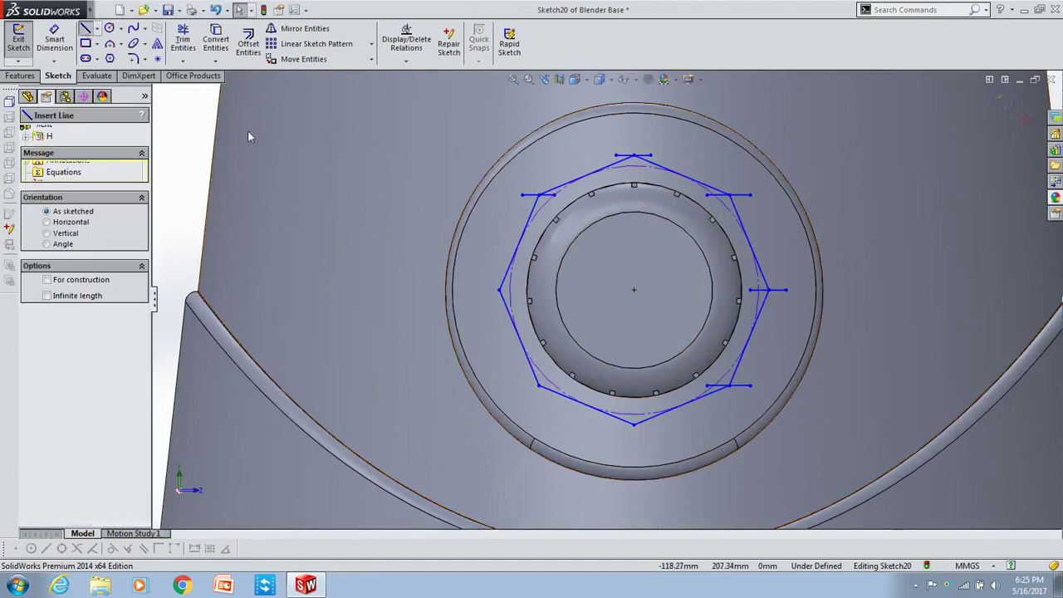
left_click(613, 425)
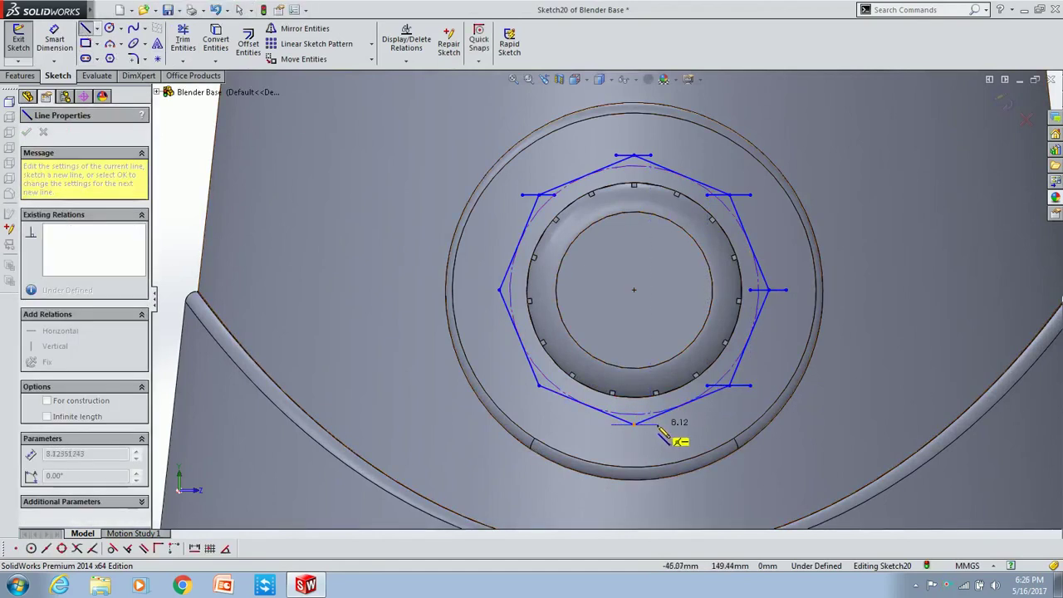
double_click(656, 425)
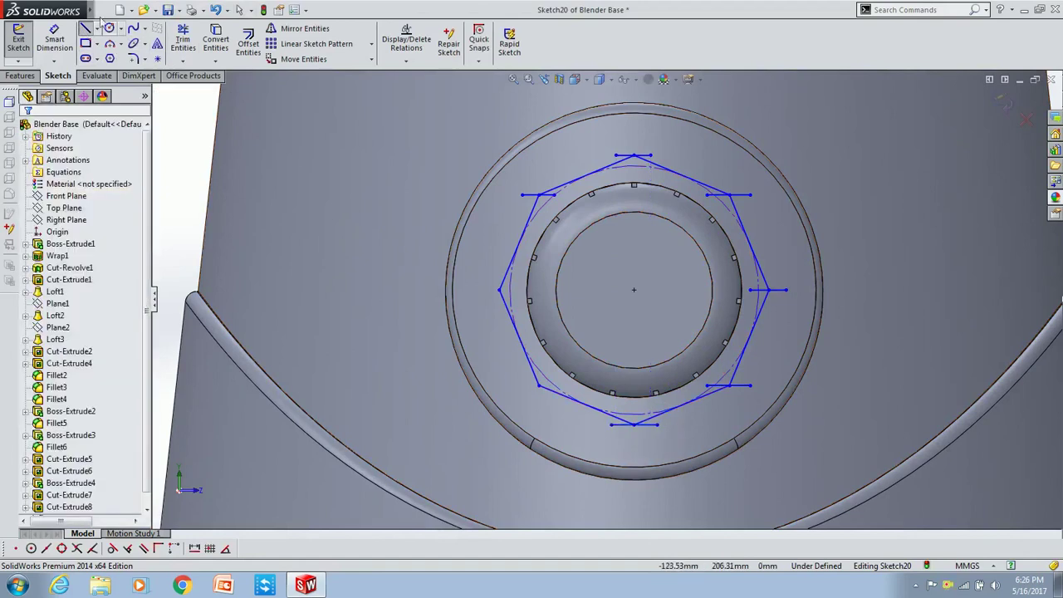
left_click(524, 387)
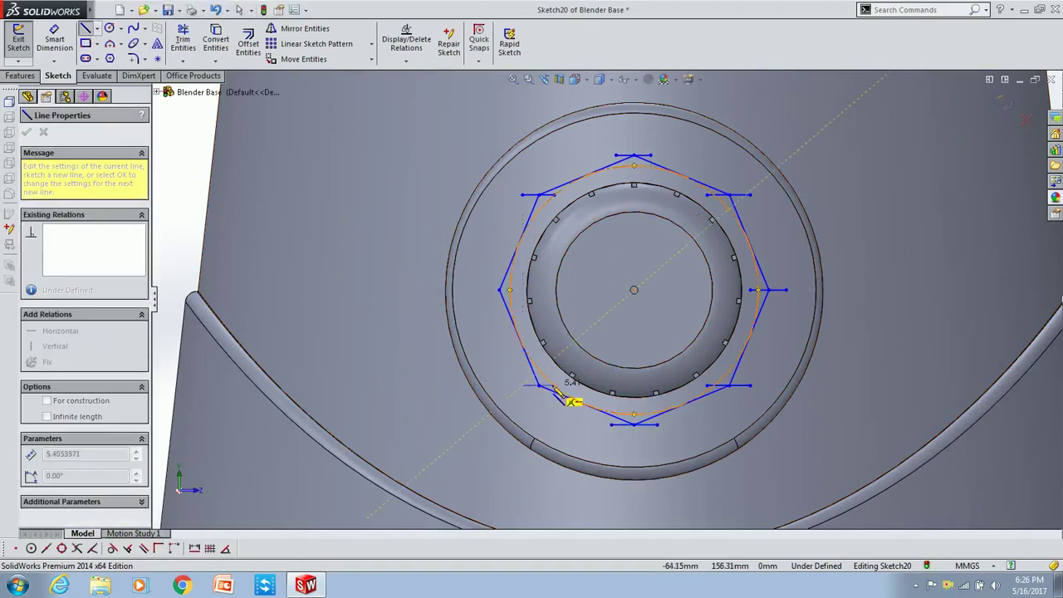
key("Escape")
Set the polygon's upper-left edge length to 18.
left_click(523, 242)
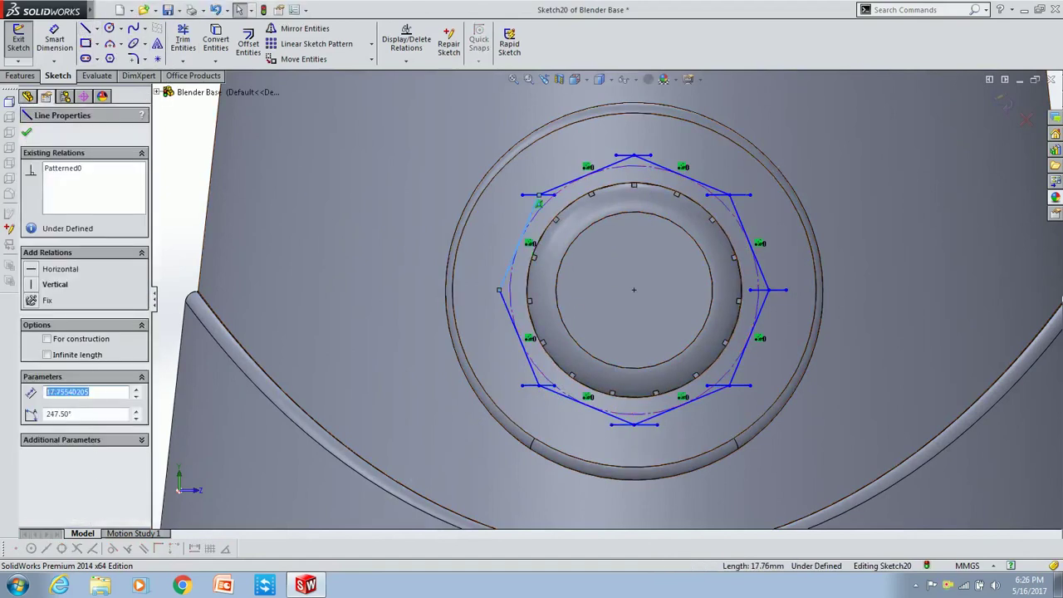
key("Return")
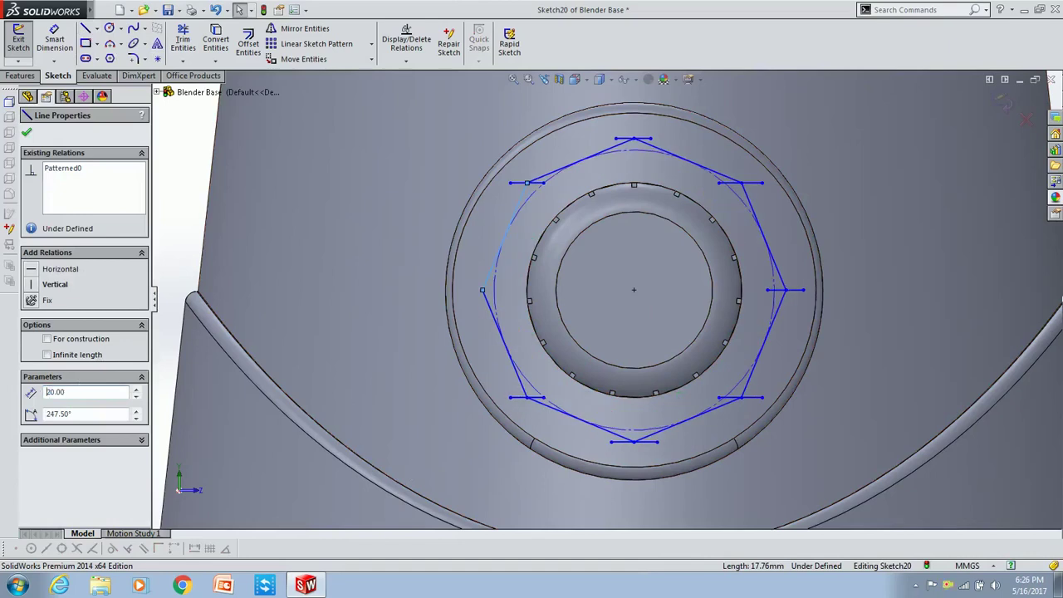
type("8")
key("Return")
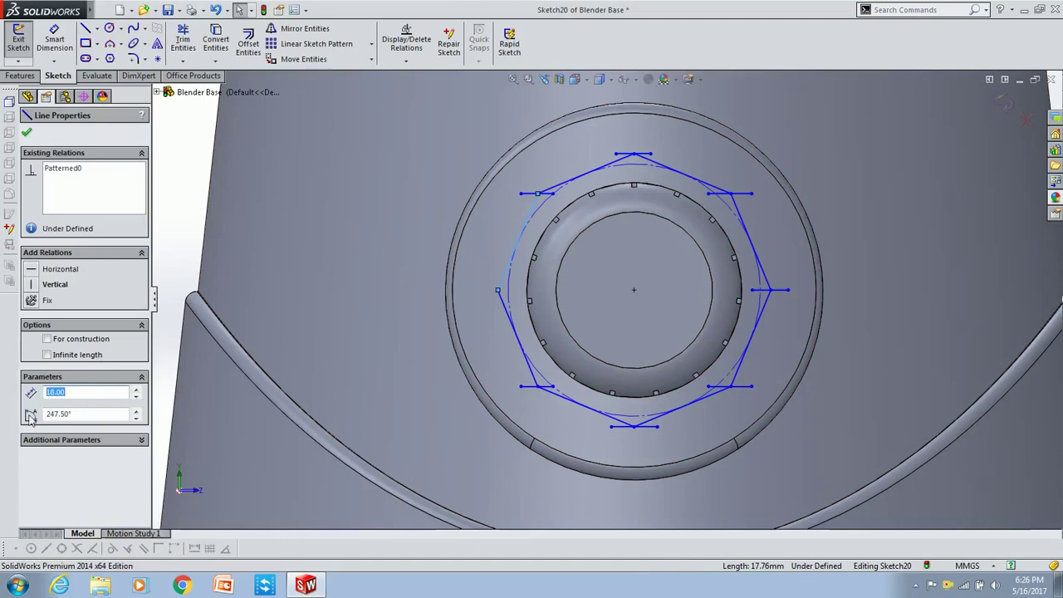
Confirm the finished line and check the sketch origin point's coordinates.
left_click(27, 133)
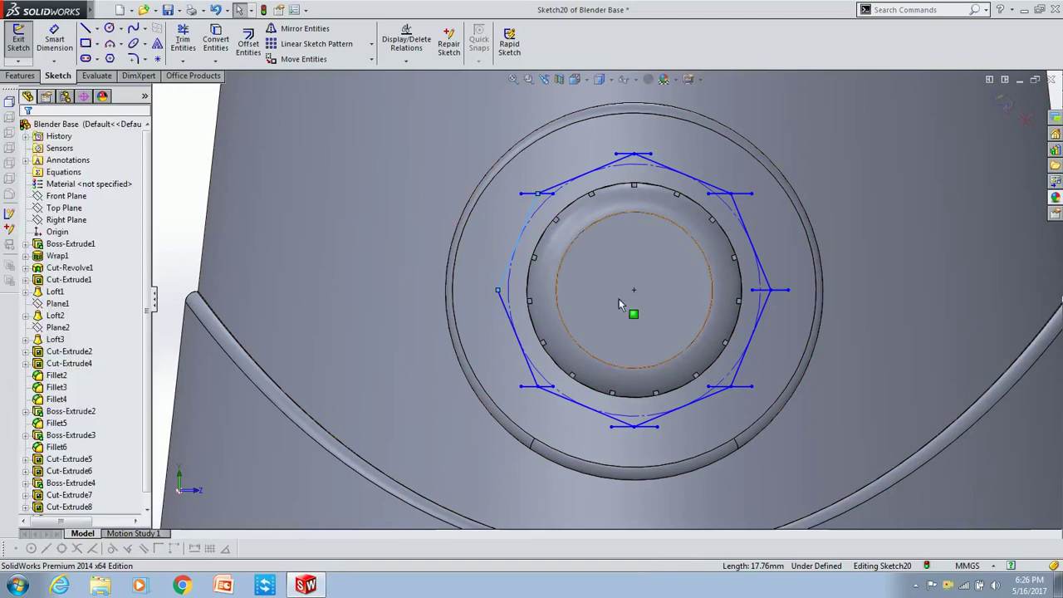
left_click(634, 292)
left_click(634, 291)
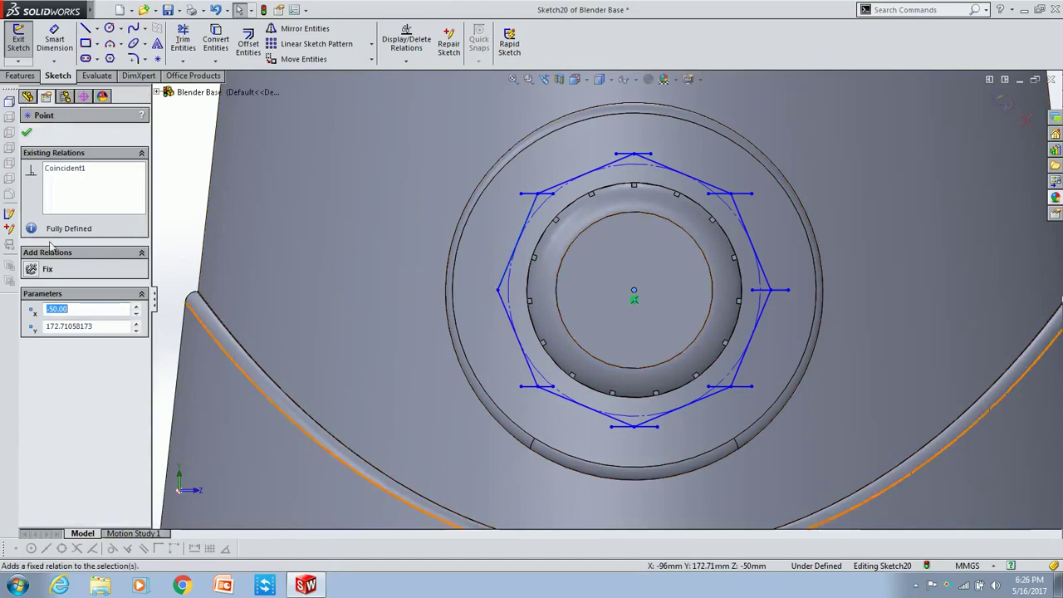
left_click(27, 133)
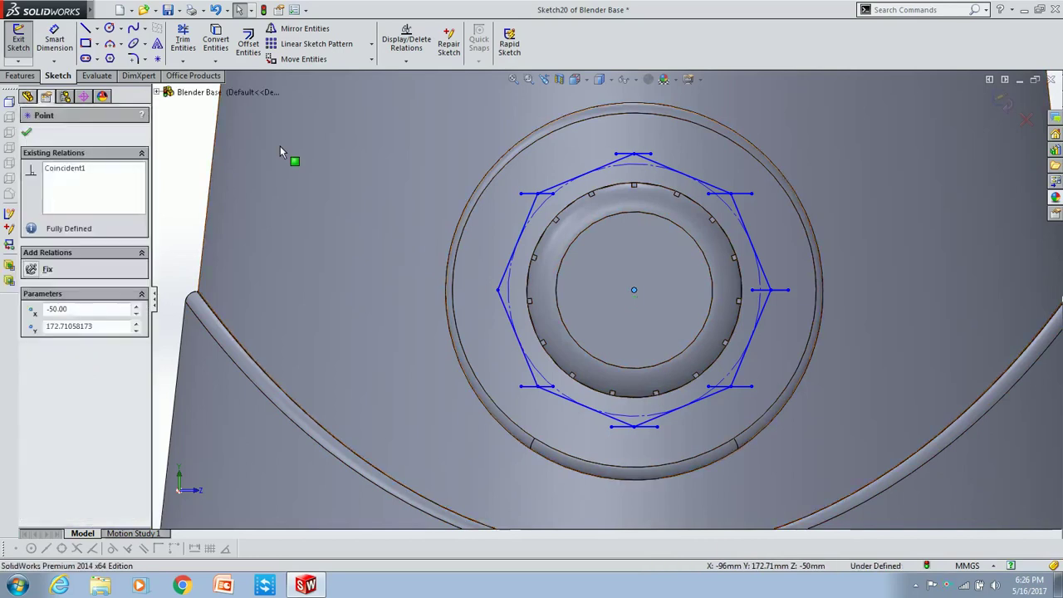
Exit Sketch20 and start a new sketch on the base's inner circular face.
left_click(18, 39)
left_click(58, 76)
left_click(18, 39)
left_click(632, 275)
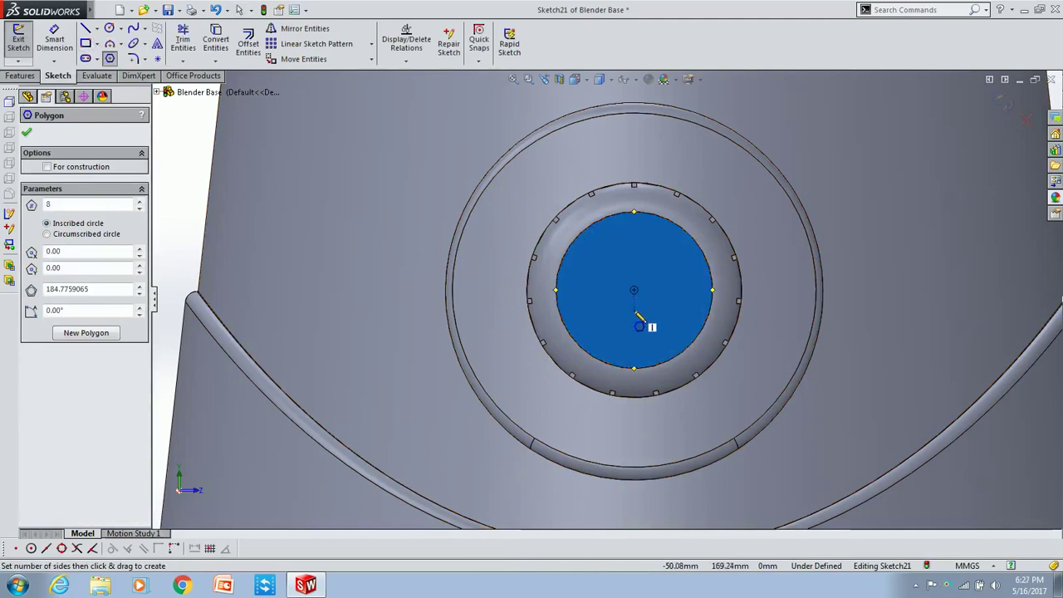
Draw an 8-sided polygon centred on the origin and add short lines at its upper-left and top vertices.
left_click(634, 290)
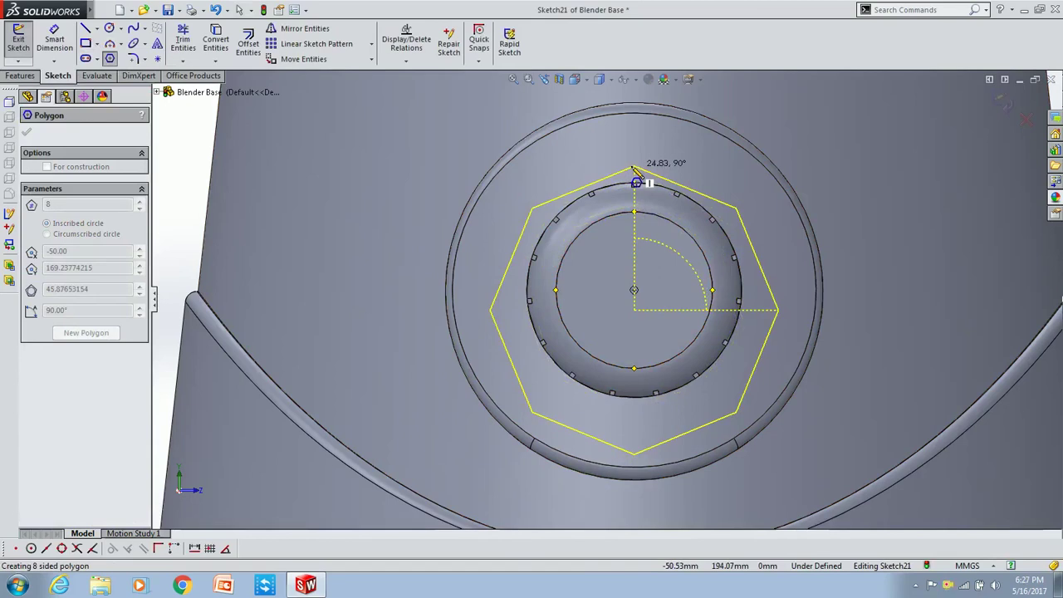
left_click(633, 171)
key("Escape")
key("l")
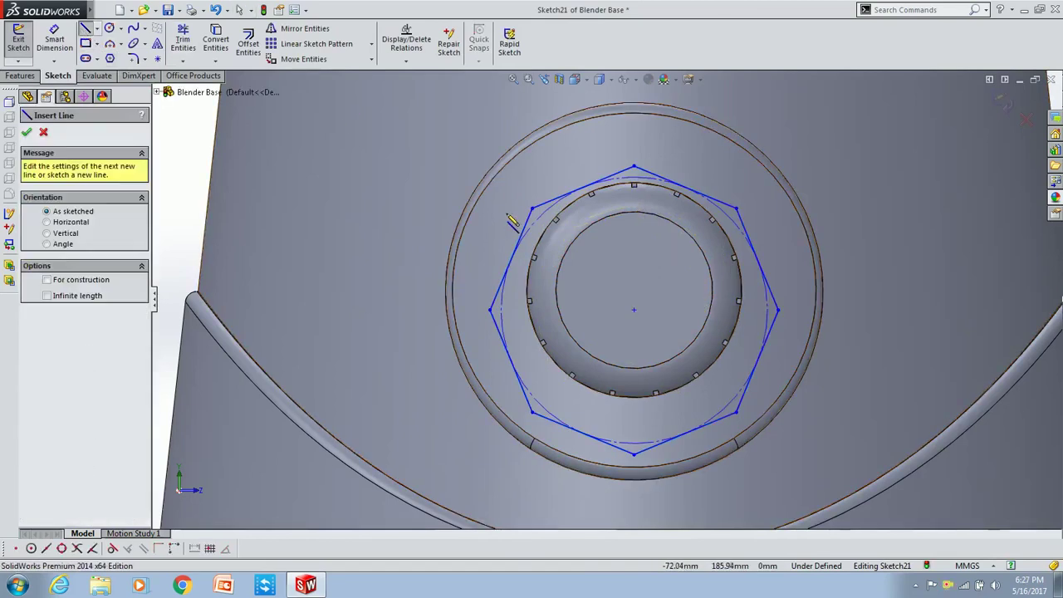
left_click(532, 208)
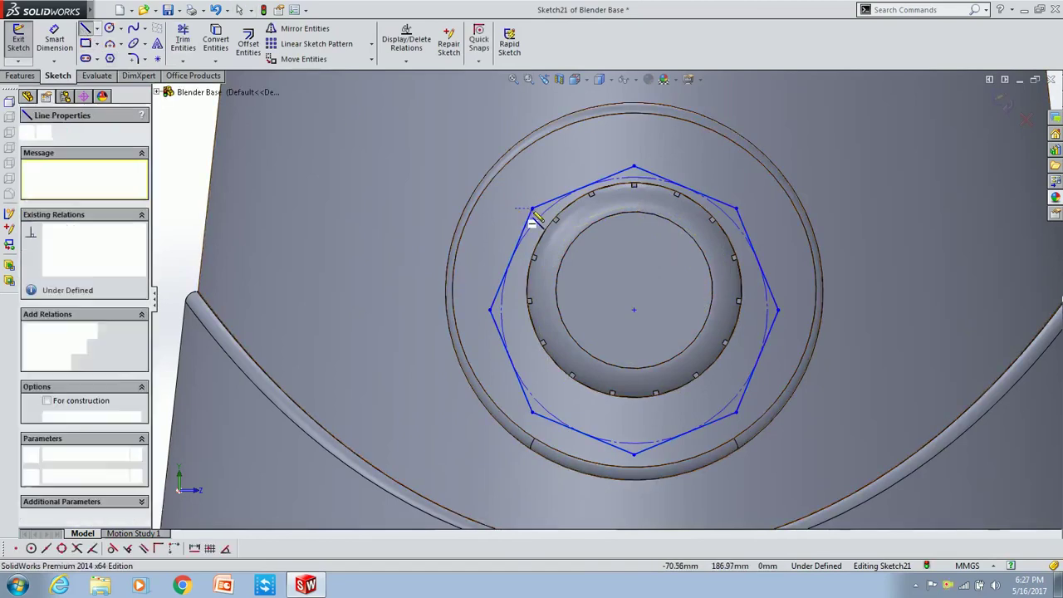
key("Escape")
key("l")
left_click(631, 168)
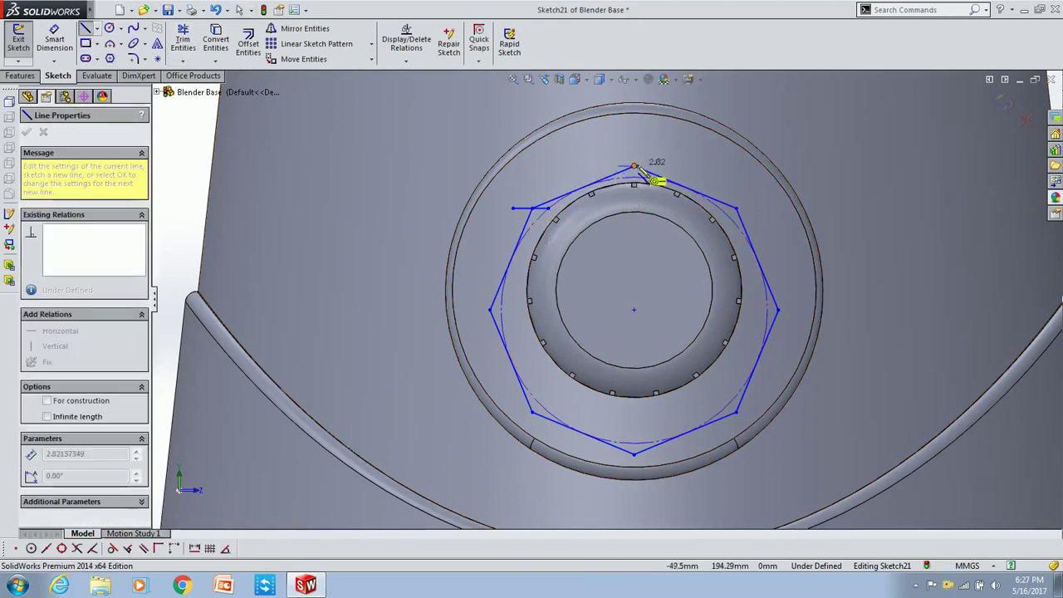
key("Escape")
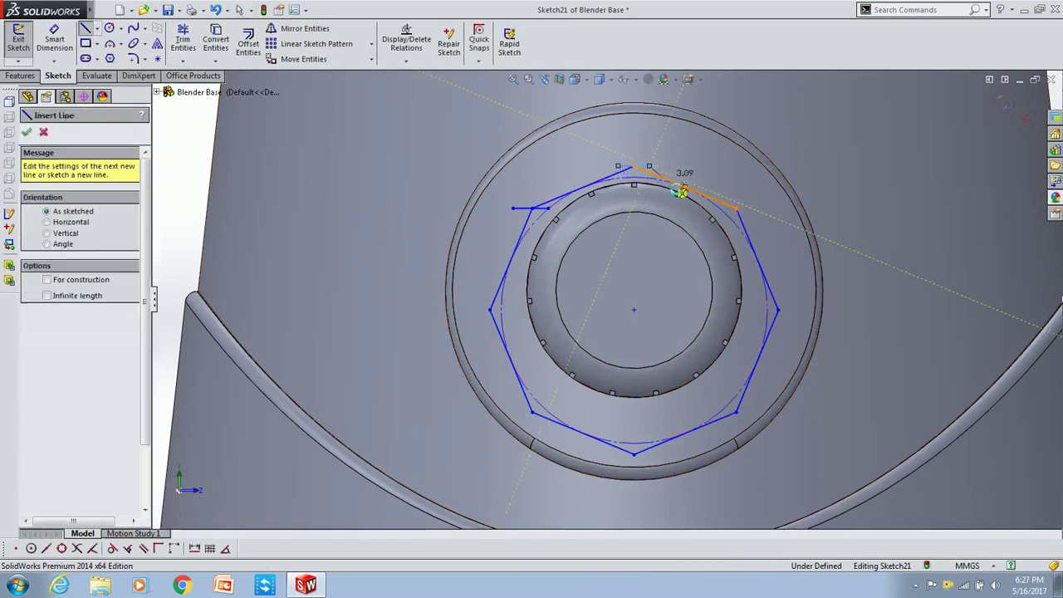
Add short horizontal lines at the upper-right, right and lower-right vertices.
key("l")
left_click(734, 209)
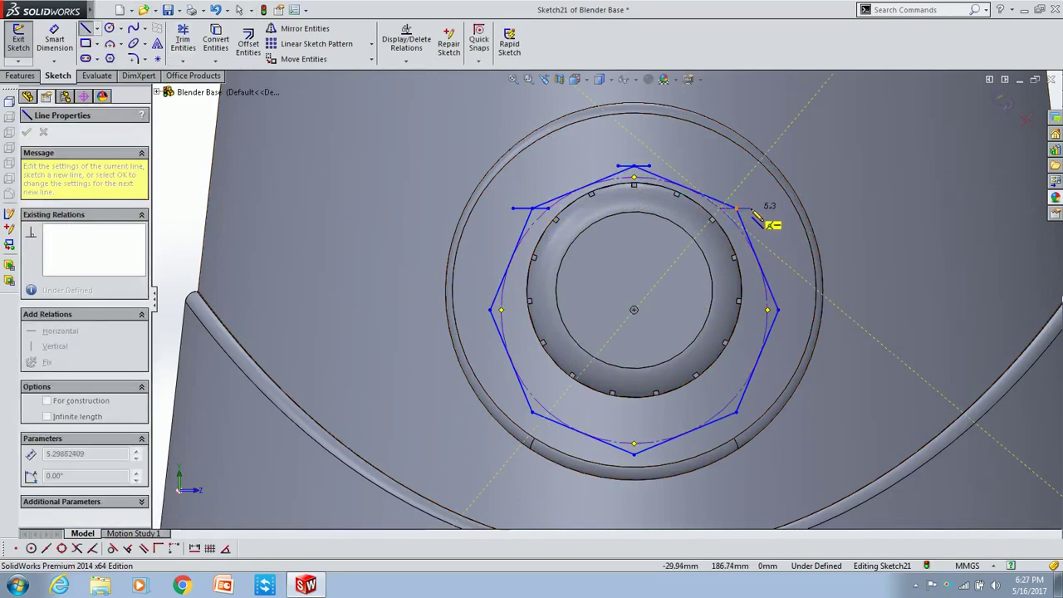
left_click(750, 208)
key("Escape")
key("l")
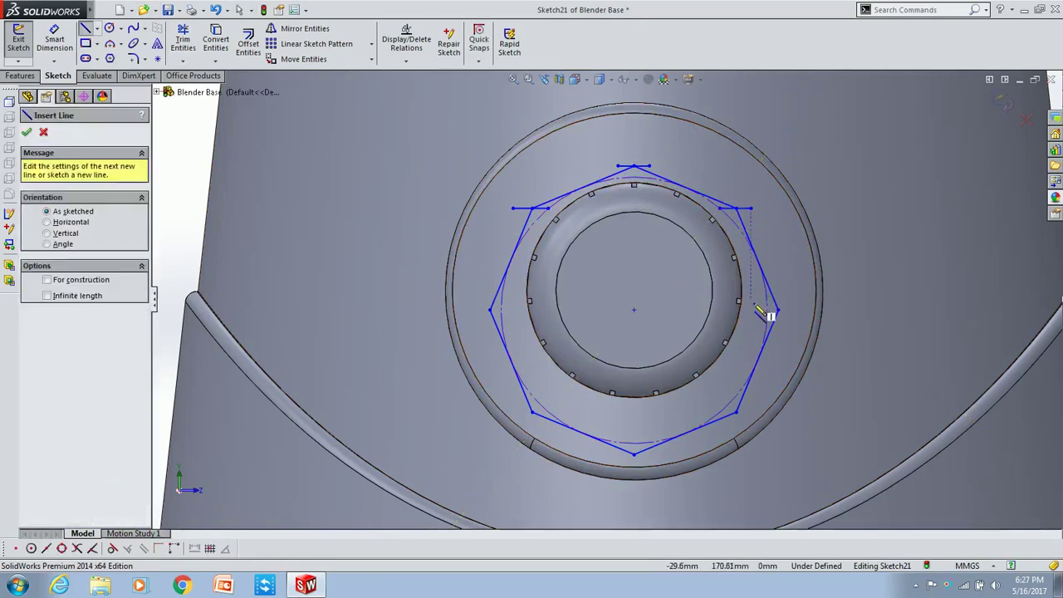
left_click(777, 310)
left_click(795, 311)
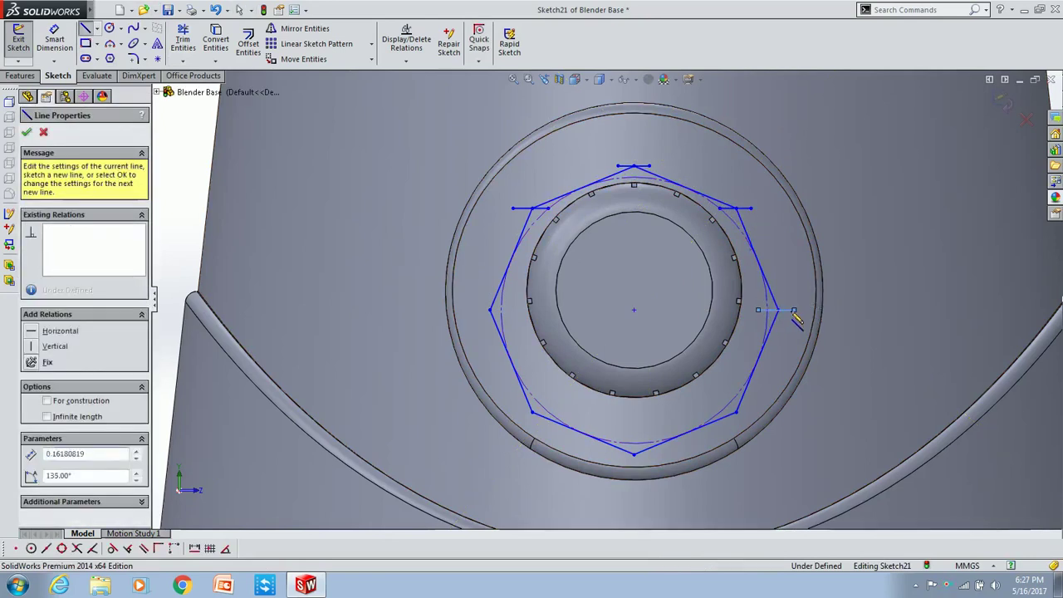
key("Escape")
key("l")
left_click(736, 411)
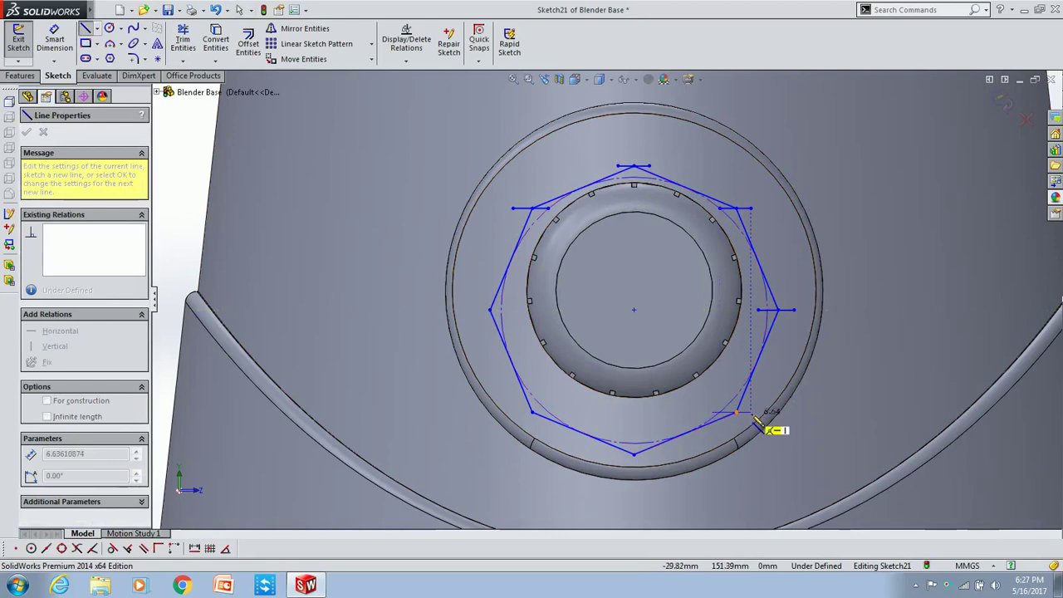
left_click(758, 411)
key("Escape")
Add short lines at the bottom and lower-left vertices, then make the octagon construction geometry.
key("l")
left_click(633, 454)
left_click(649, 454)
key("Escape")
key("l")
left_click(531, 411)
left_click(548, 411)
key("Escape")
left_click_drag(408, 128, 823, 487)
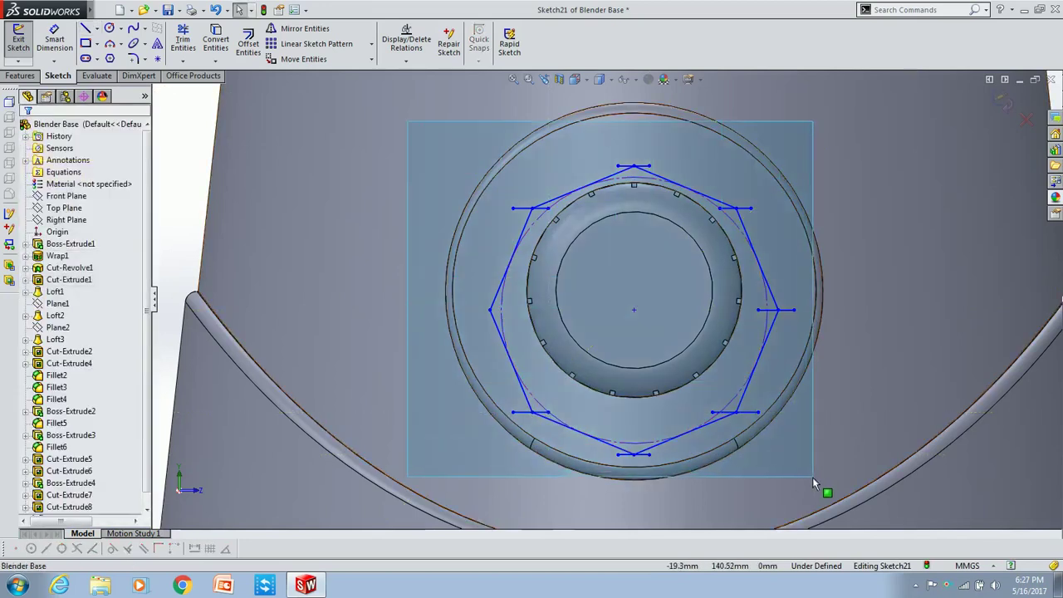
key("Escape")
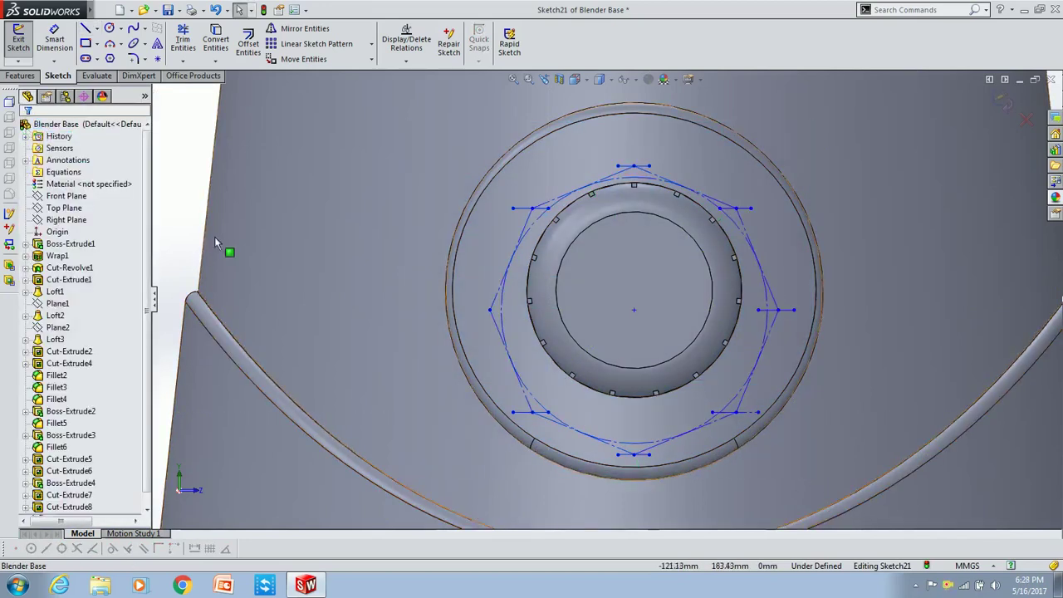
Place centred bold Century Gothic text 'P' on the upper-left short line.
left_click(155, 46)
left_click(530, 208)
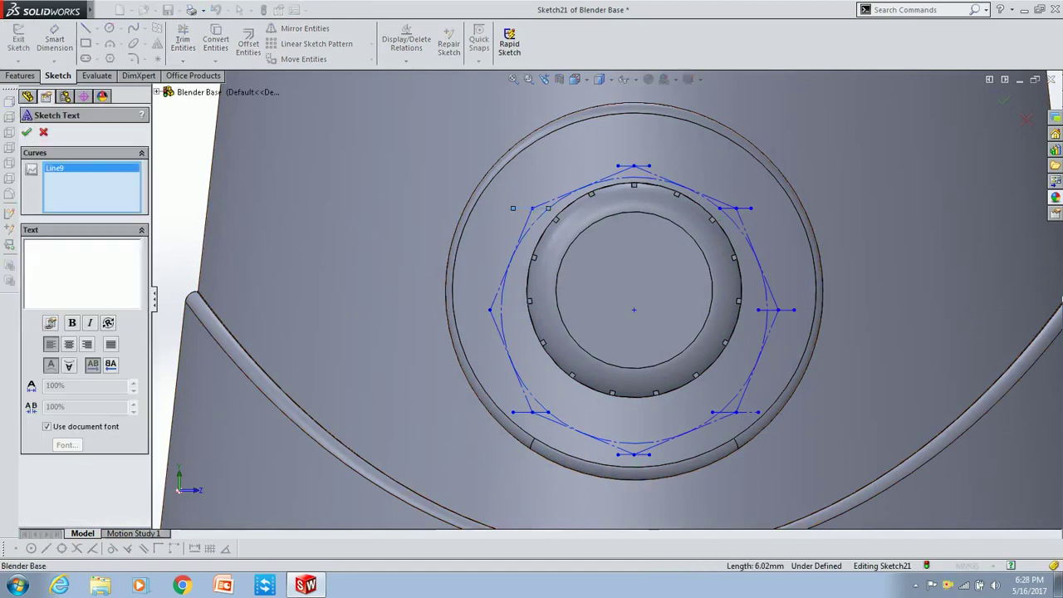
left_click(70, 349)
type("P")
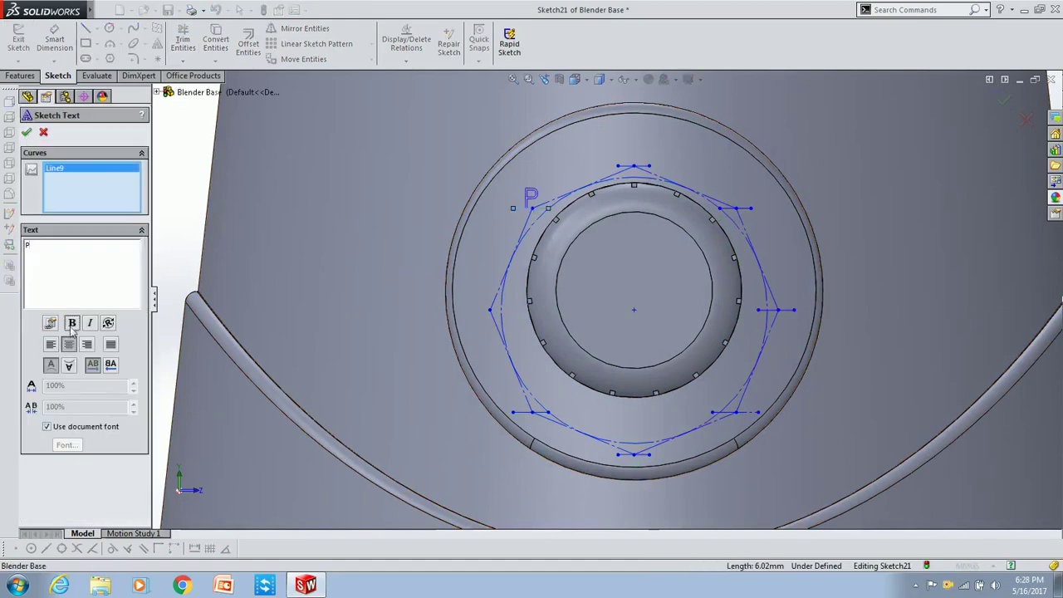
left_click(46, 425)
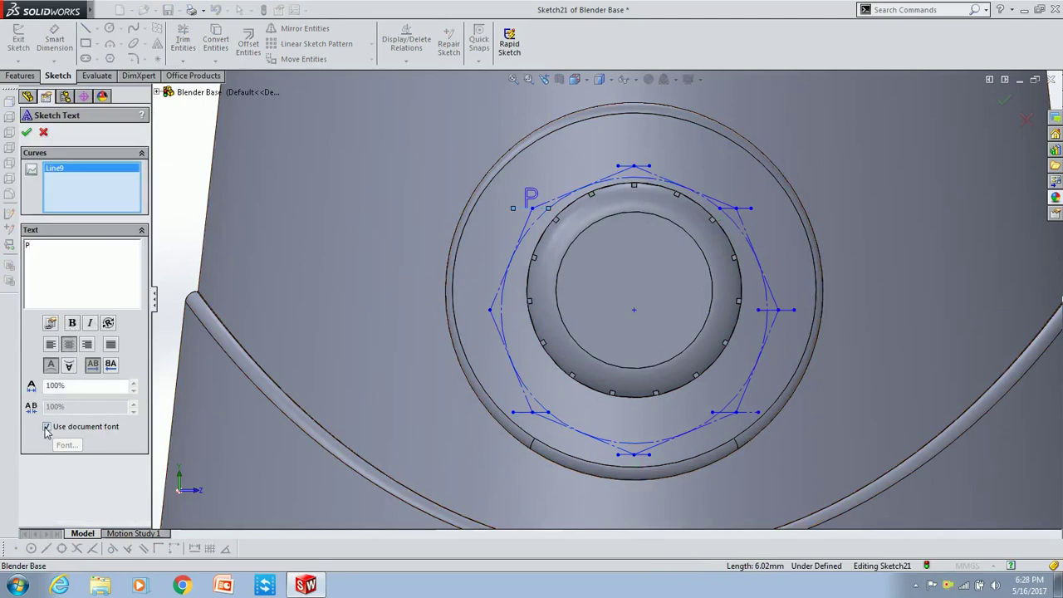
left_click(66, 445)
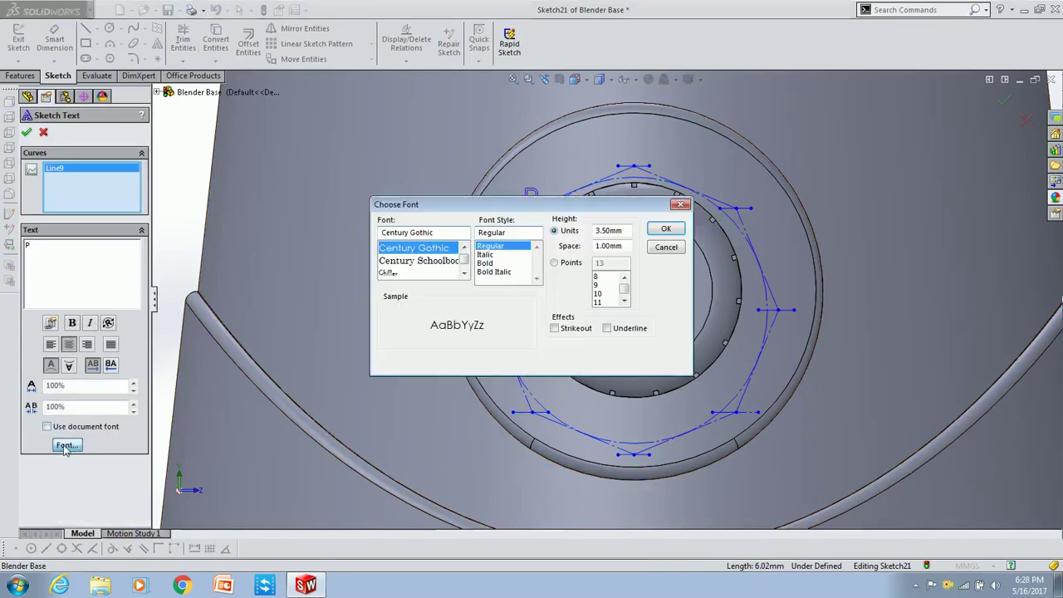
left_click(485, 263)
left_click(554, 263)
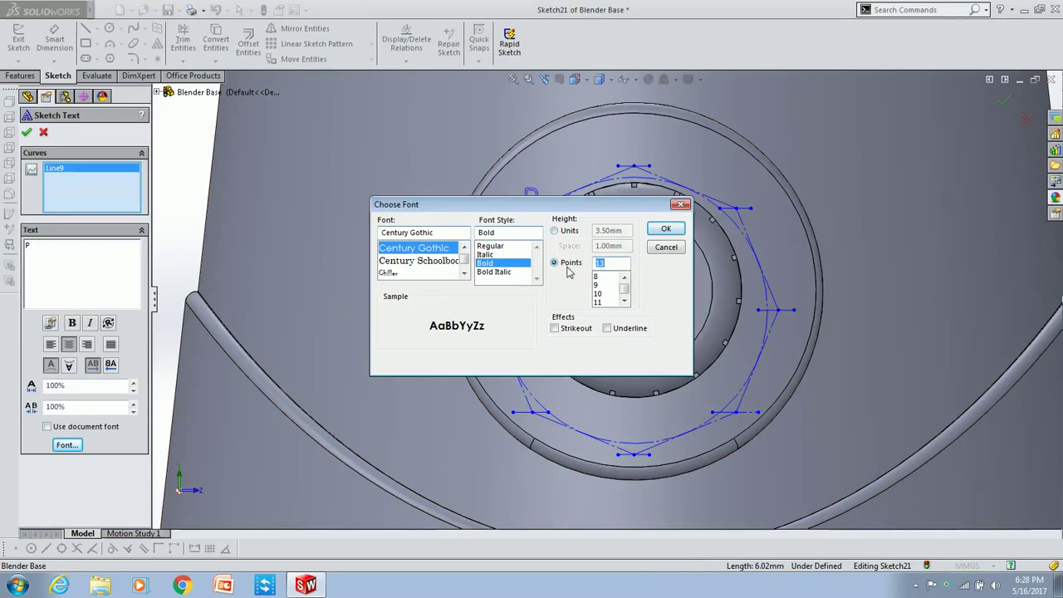
left_click(611, 263)
type("1")
key("Return")
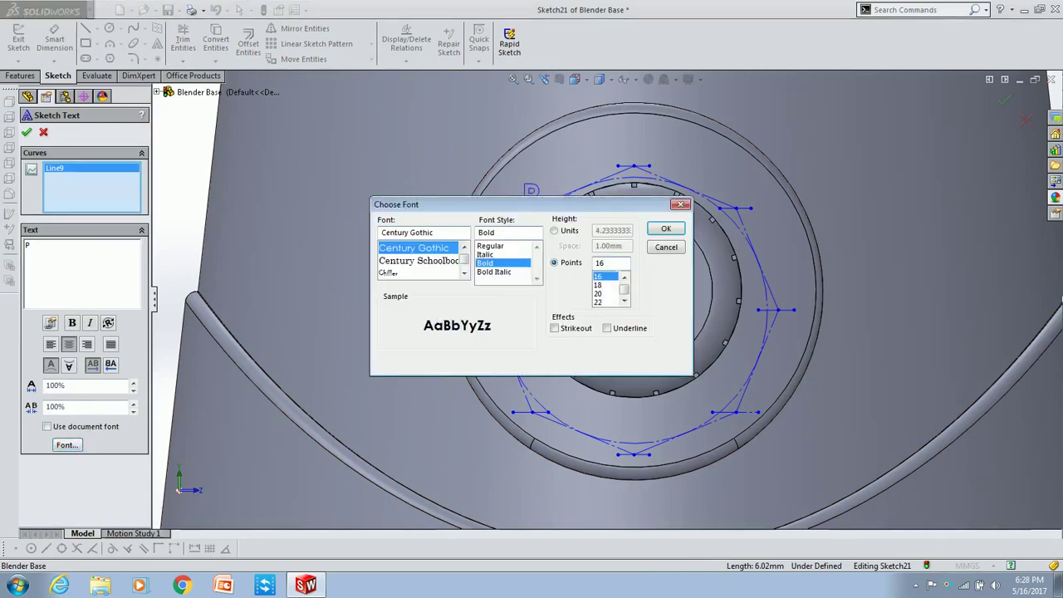
key("Return")
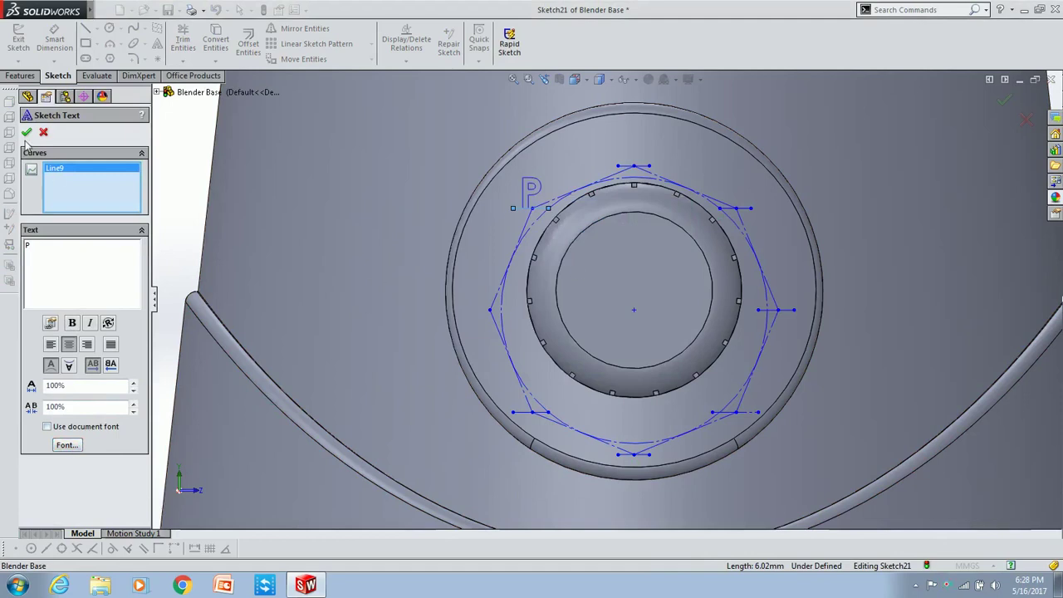
left_click(26, 133)
Place bold text '0' on the top short line and begin a label on the upper-right line.
left_click(156, 46)
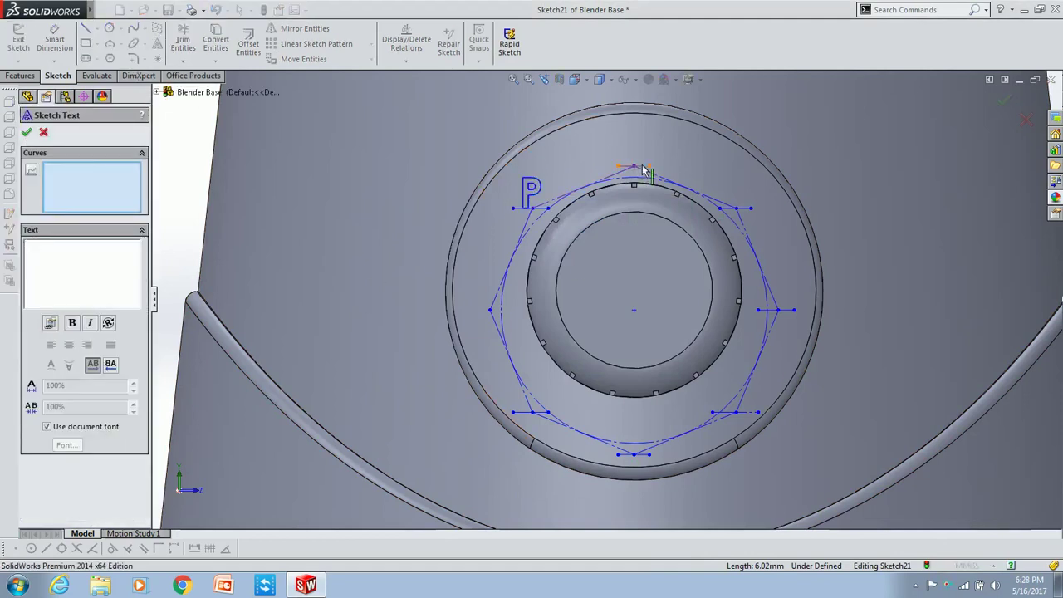
left_click(644, 170)
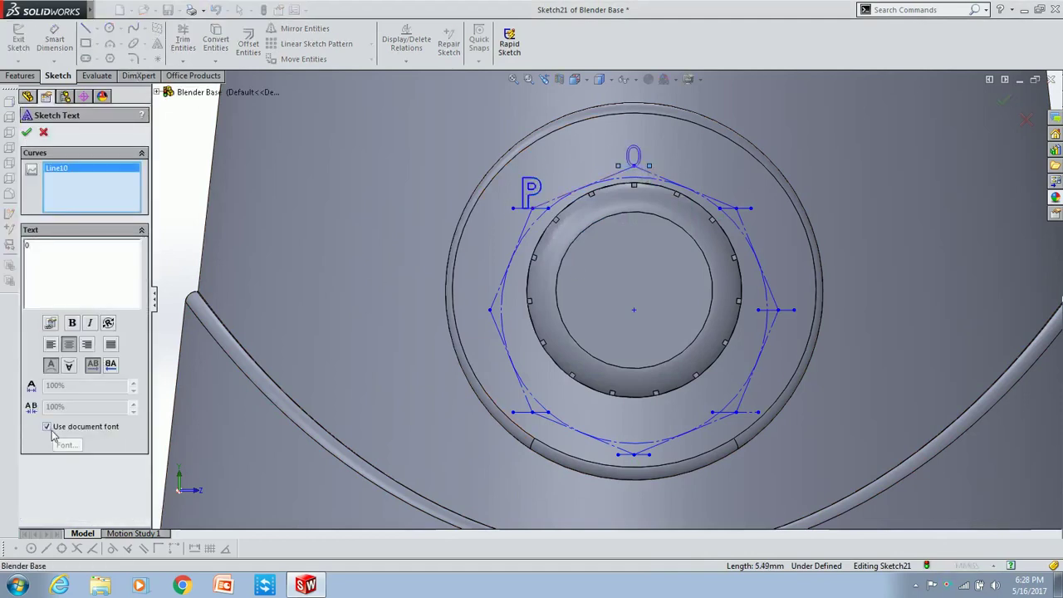
left_click(46, 426)
left_click(66, 445)
left_click(554, 262)
left_click(498, 263)
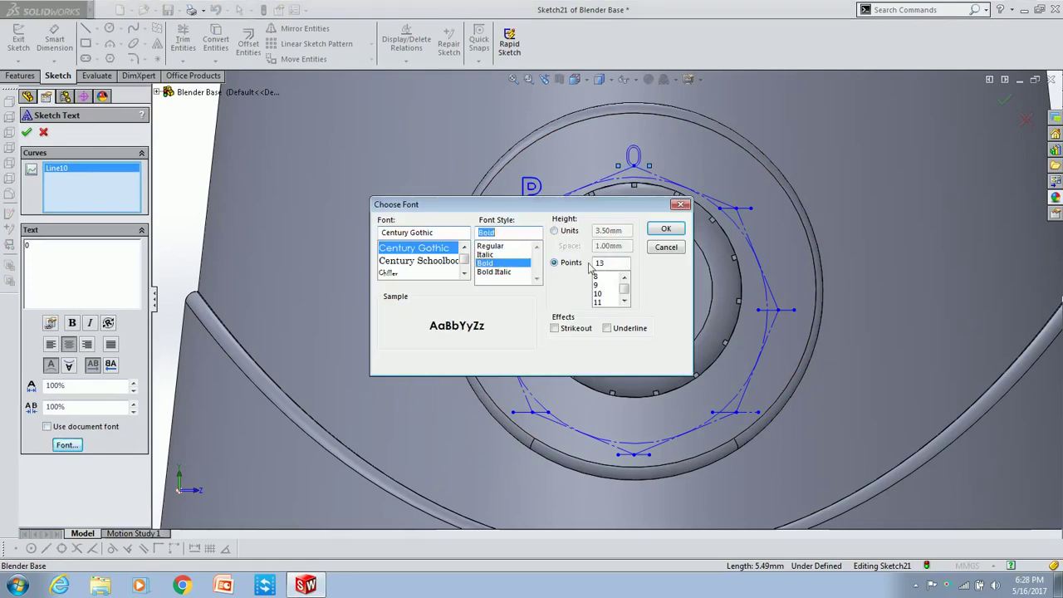
key("Return")
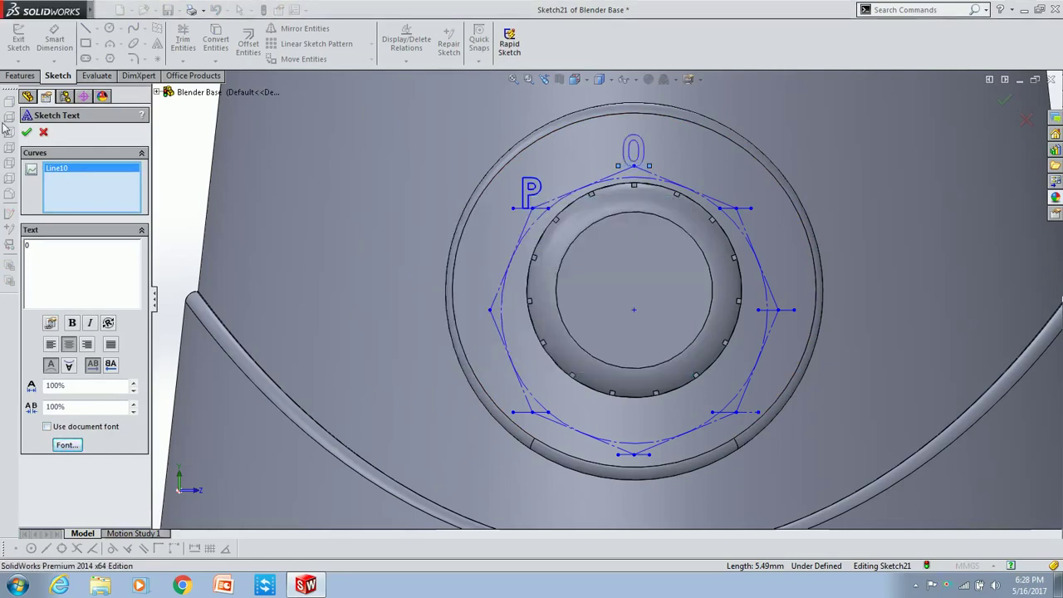
key("Return")
left_click(133, 60)
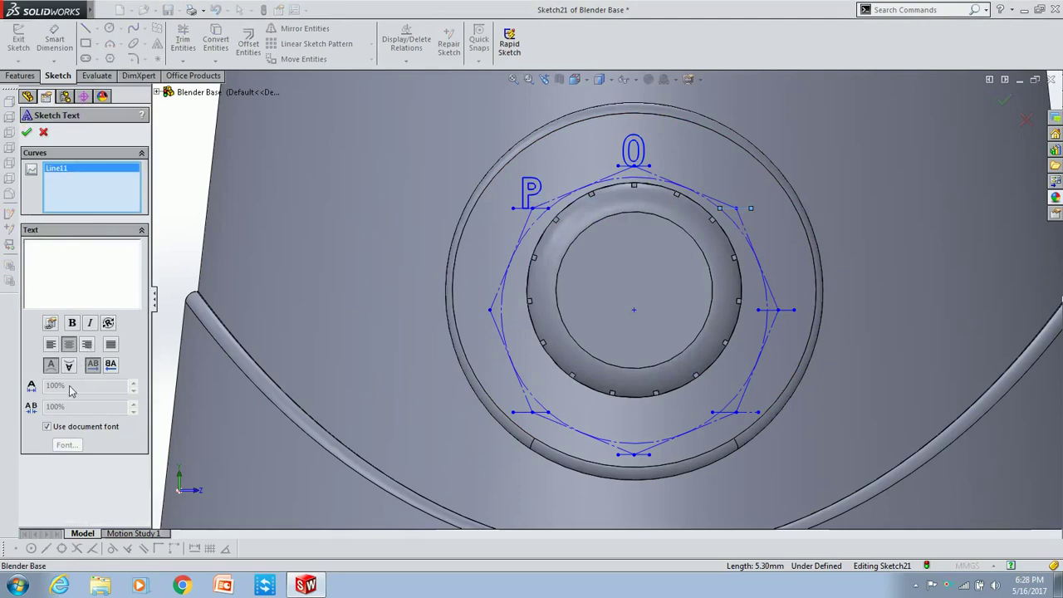
left_click(46, 426)
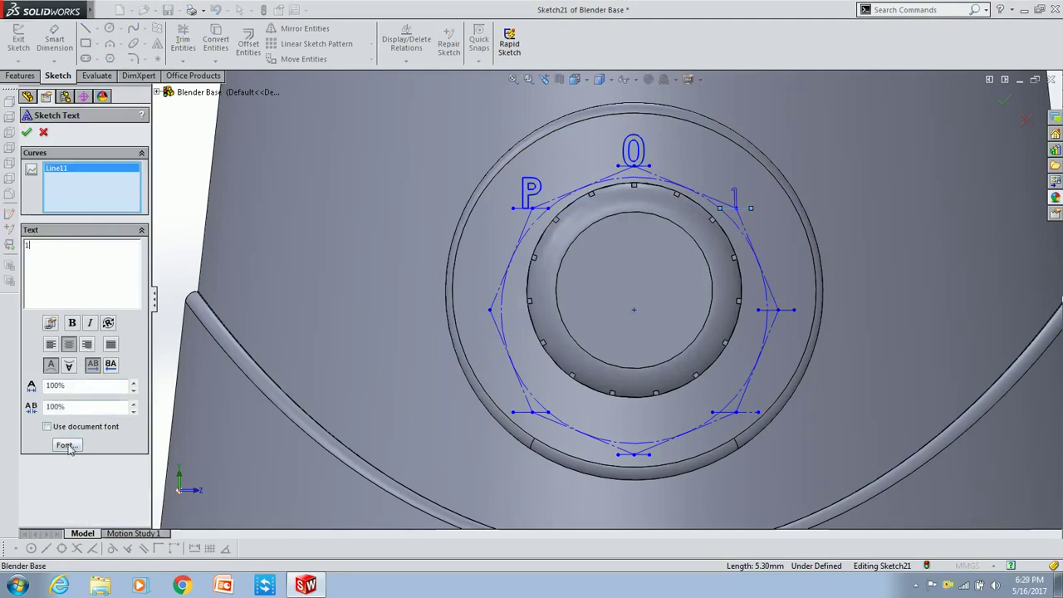
Finish the '1' label on the upper-right line in bold font.
left_click(66, 445)
left_click(517, 263)
left_click(562, 264)
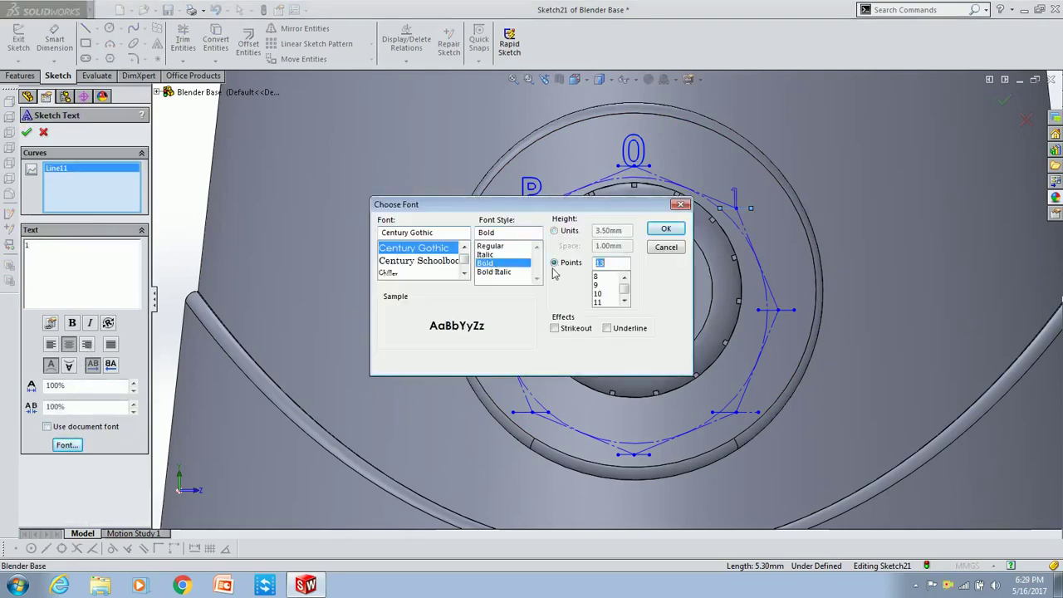
key("Return")
key("Return")
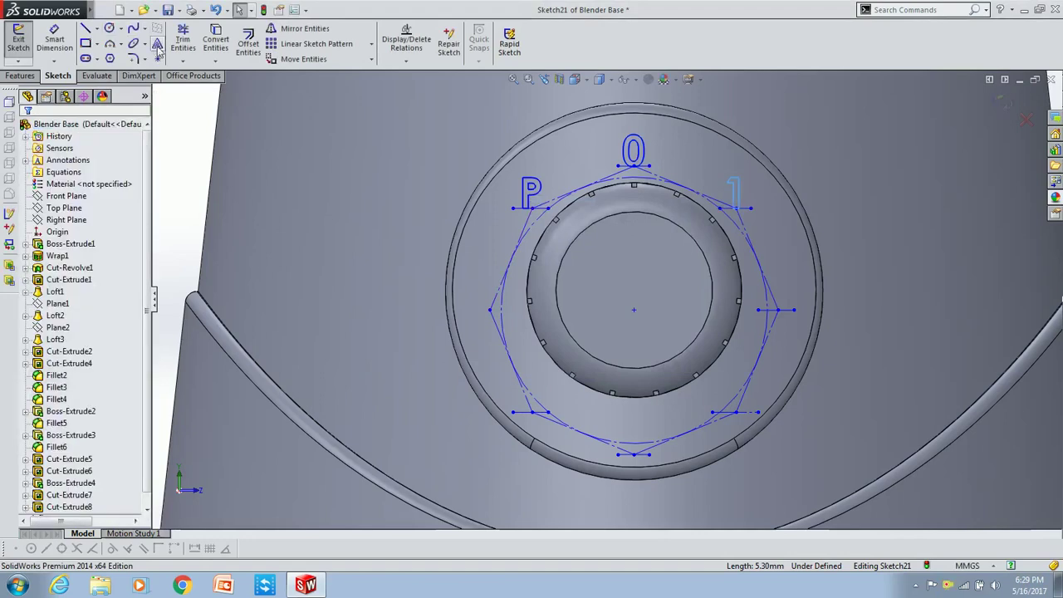
Add a bold '2' label on the right short line with text size 10.
left_click(779, 314)
type("2")
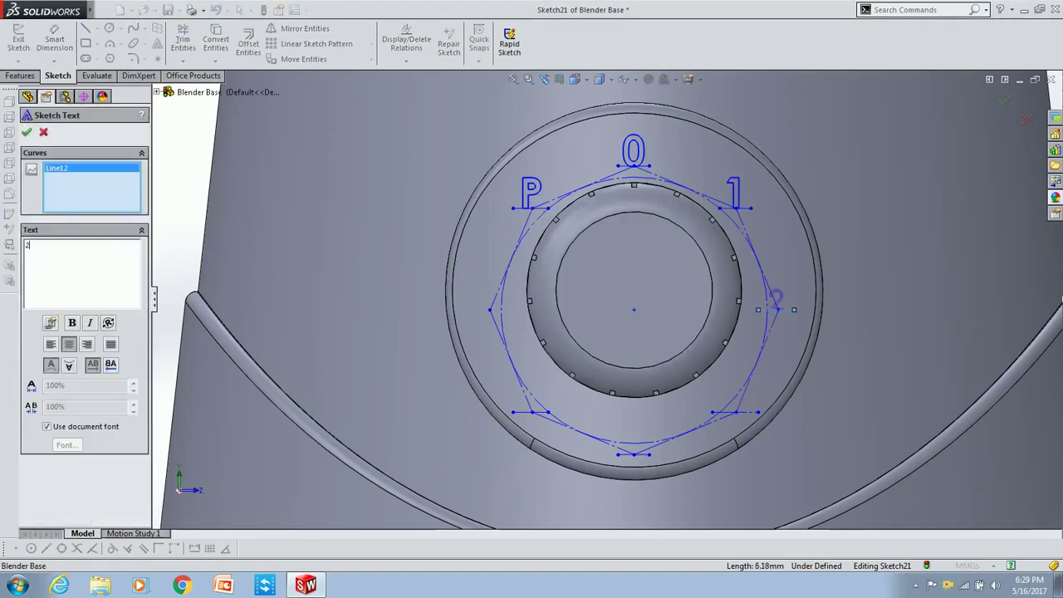
left_click(47, 426)
left_click(66, 445)
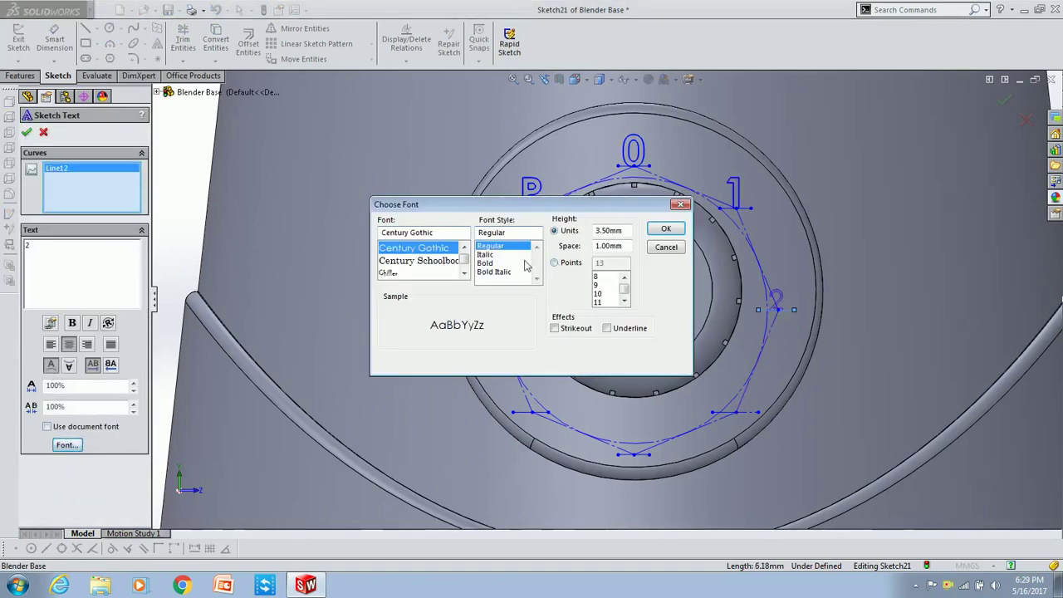
left_click(485, 262)
left_click(553, 262)
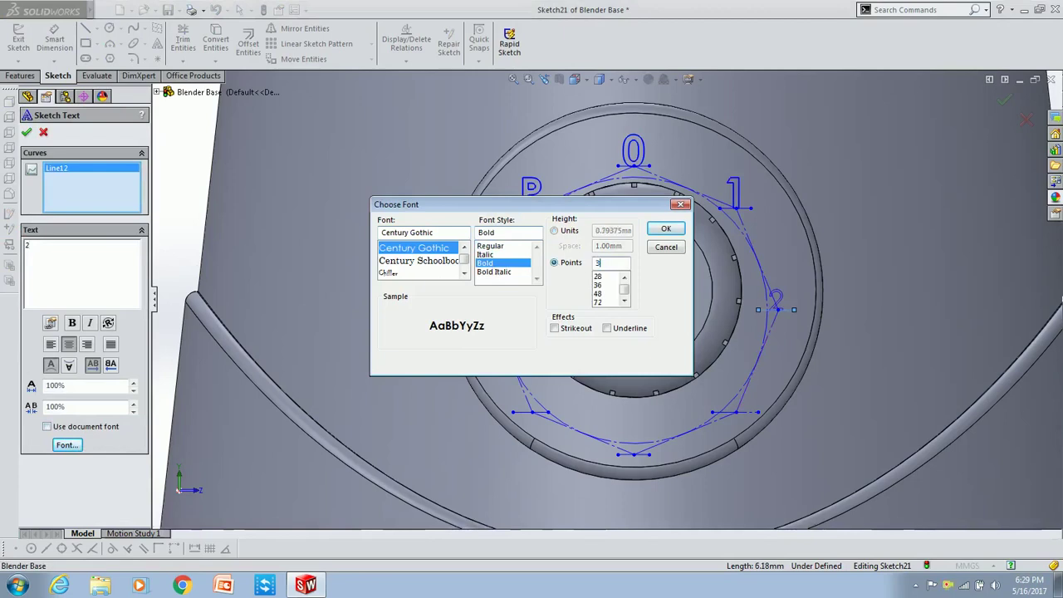
left_click(611, 262)
type("21")
key("Return")
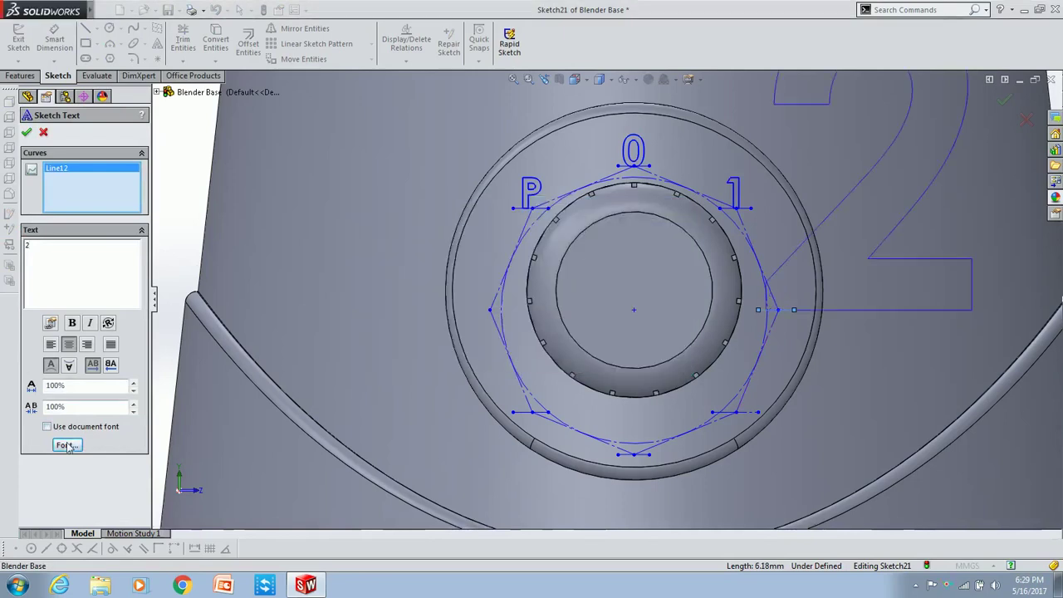
left_click(67, 445)
type("10")
key("Return")
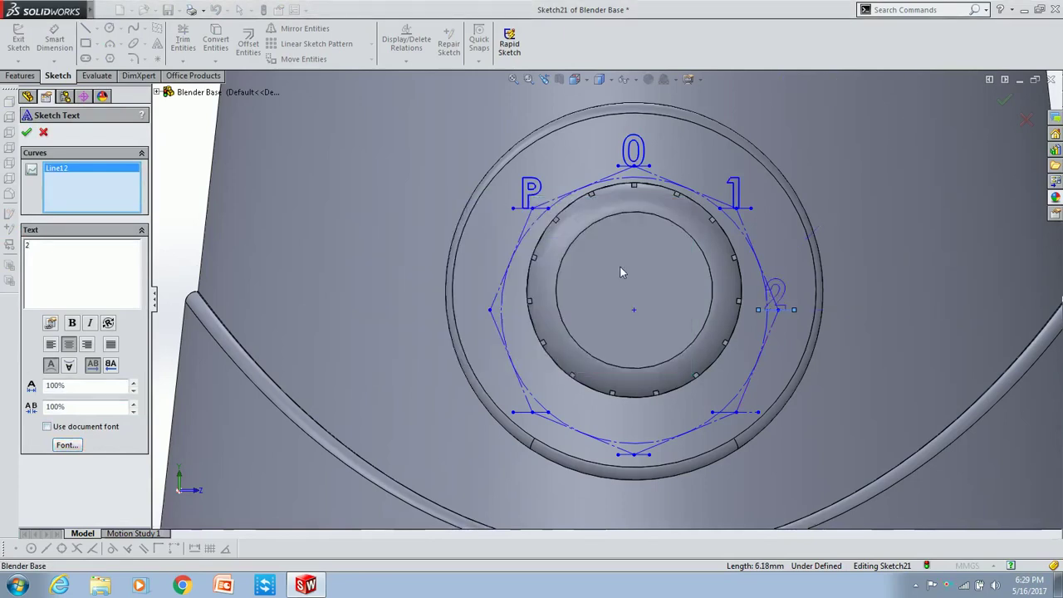
key("Return")
Add a bold '3' label on the lower-right short line.
left_click(157, 43)
left_click(723, 412)
left_click(46, 426)
left_click(67, 446)
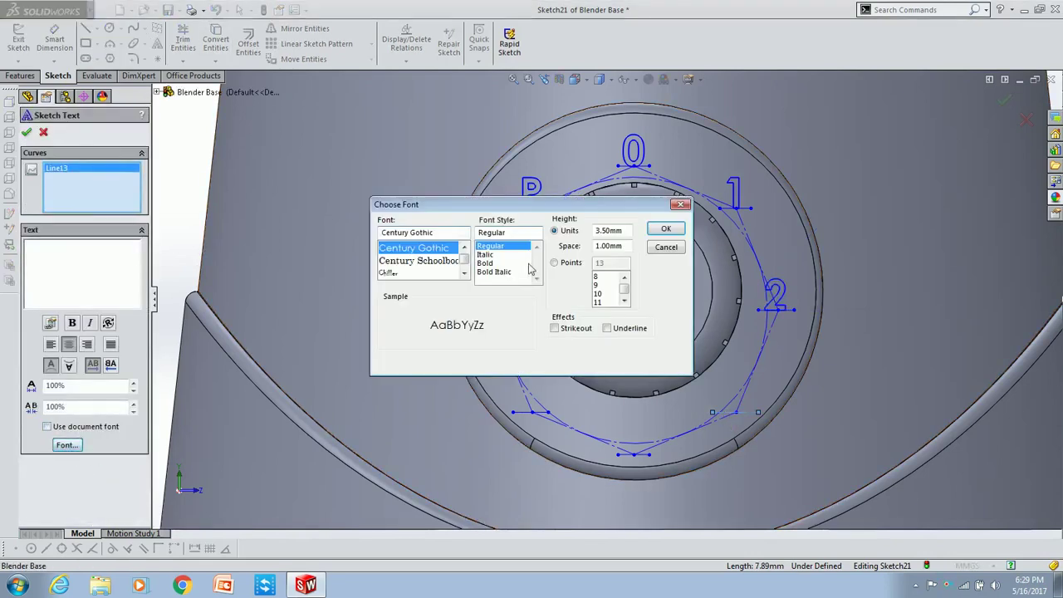
key("Return")
type("3")
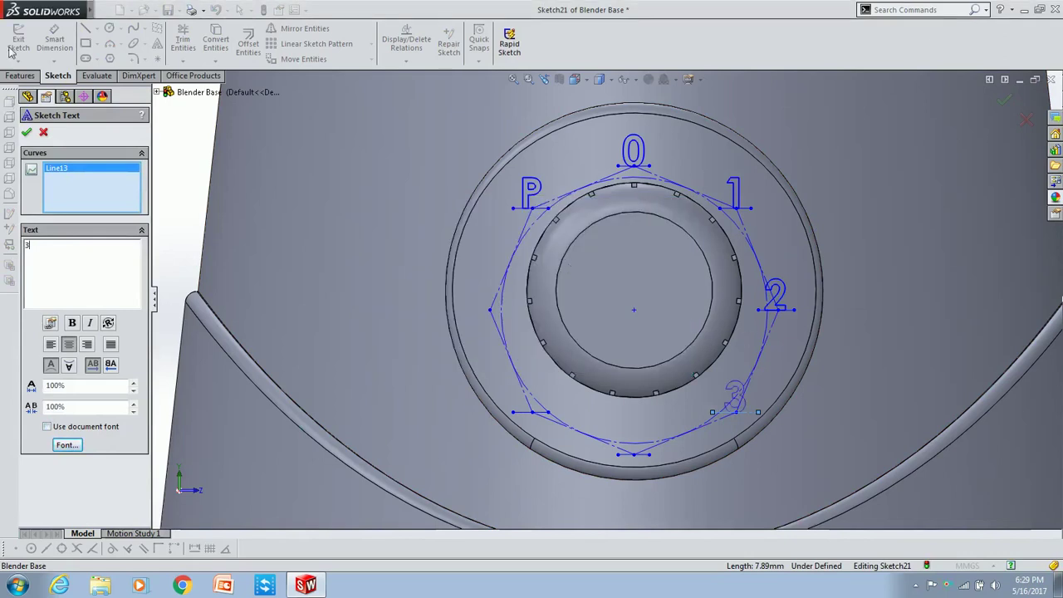
left_click(27, 132)
Add a bold '4' label on the bottom short line.
left_click(157, 46)
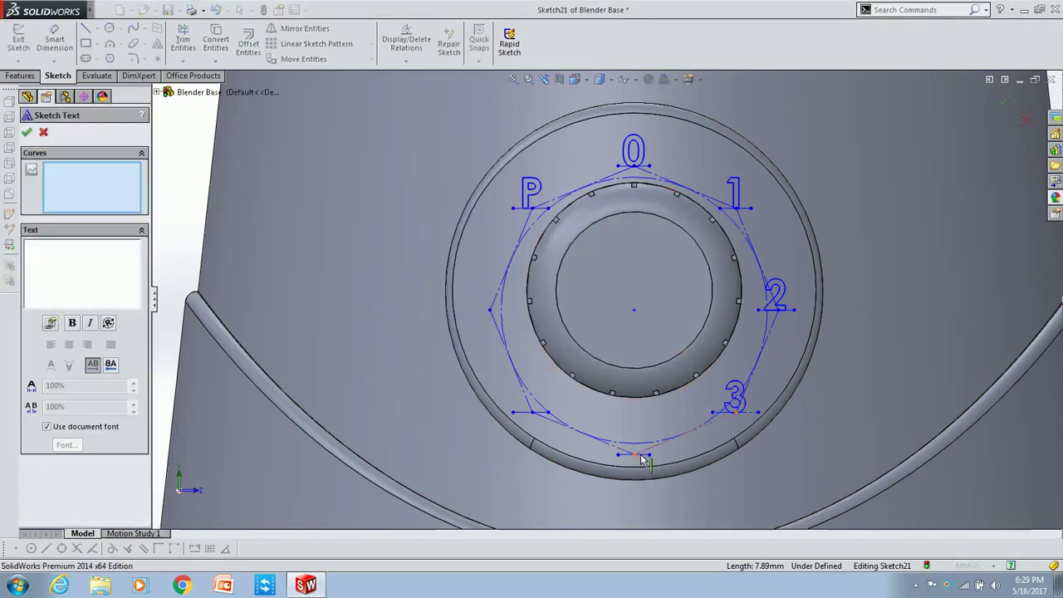
left_click(644, 457)
type("4")
left_click(45, 427)
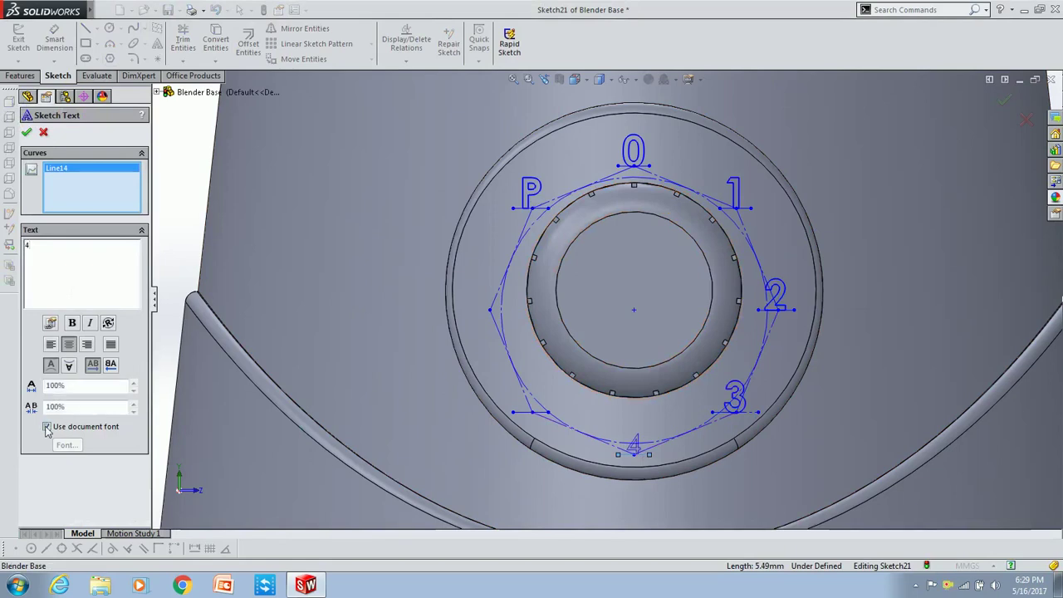
left_click(66, 445)
left_click(493, 262)
left_click(554, 262)
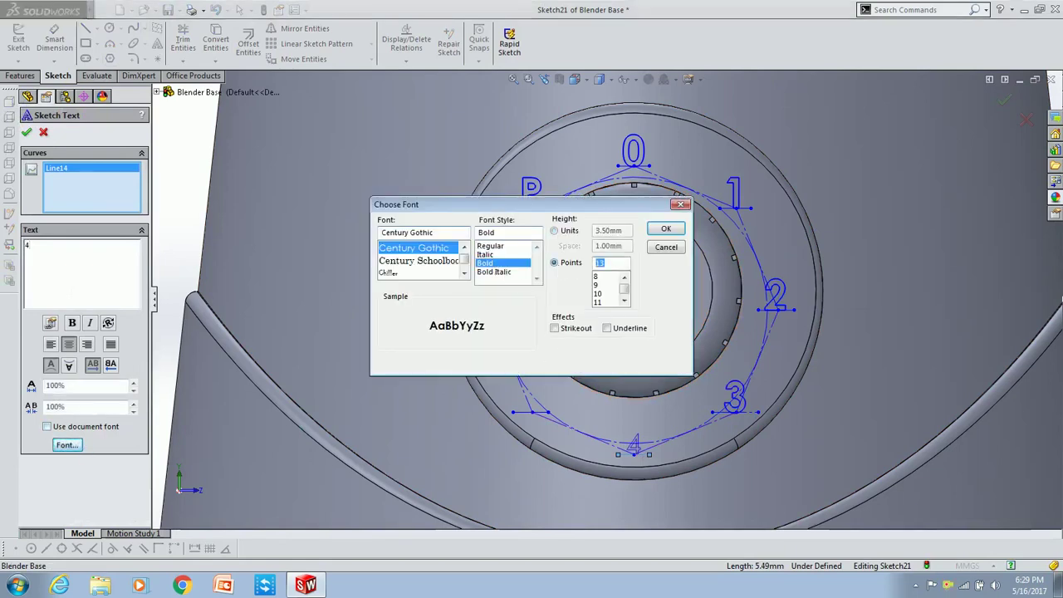
key("Return")
left_click(27, 133)
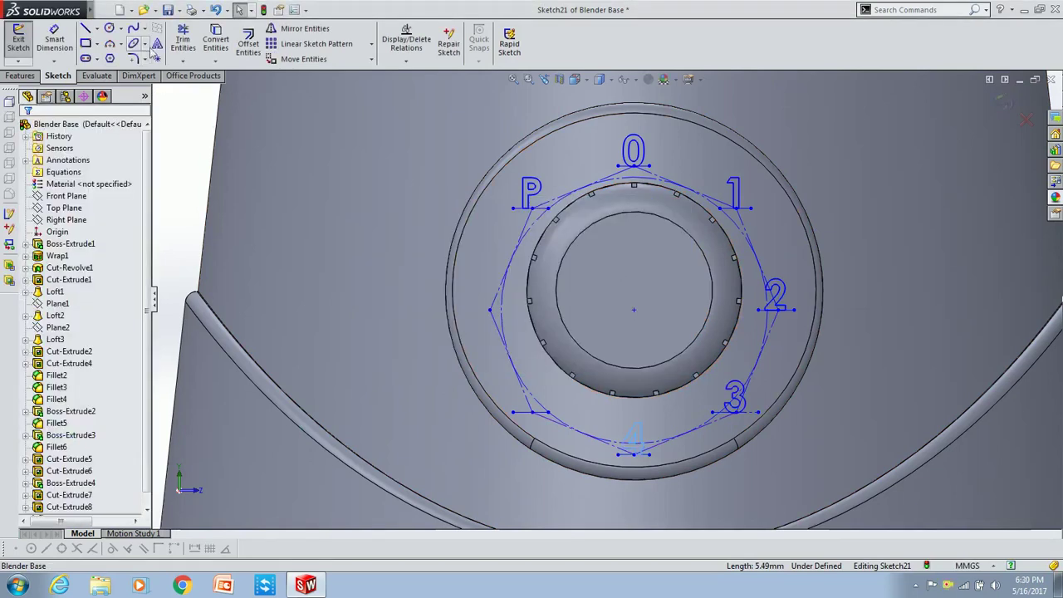
Add a bold '5' label on the lower-left short line.
left_click(157, 58)
left_click(533, 412)
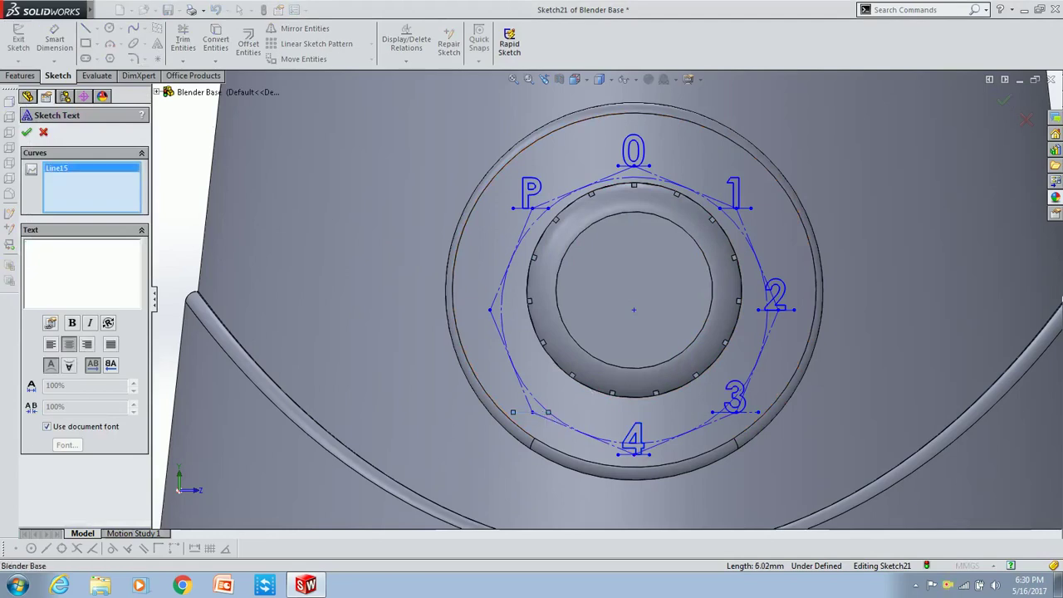
type("5")
left_click(45, 426)
left_click(67, 445)
left_click(493, 263)
left_click(553, 262)
key("Return")
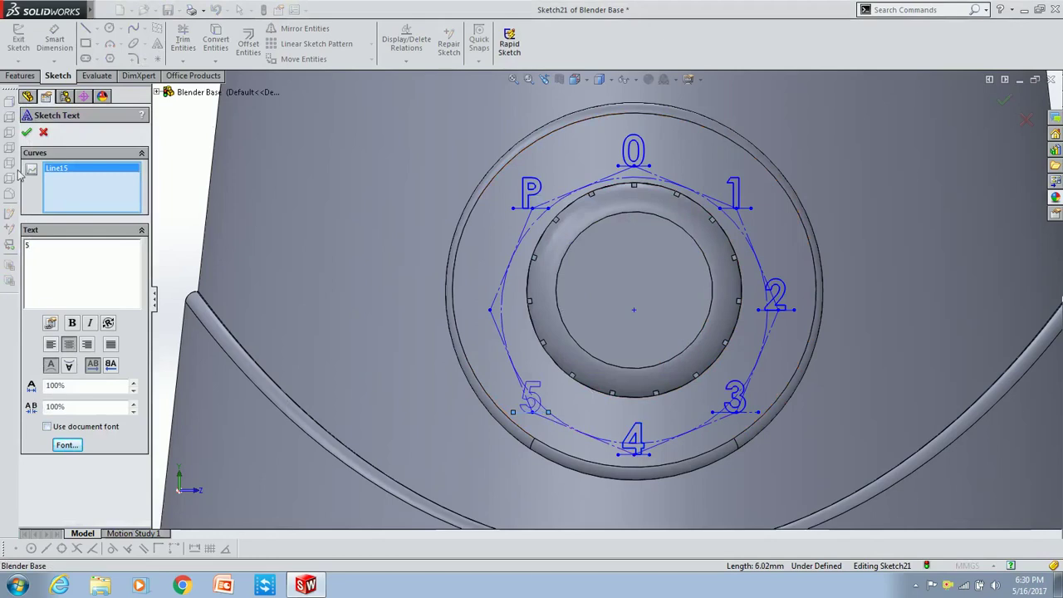
left_click(27, 132)
scroll(675, 264, "down", 2)
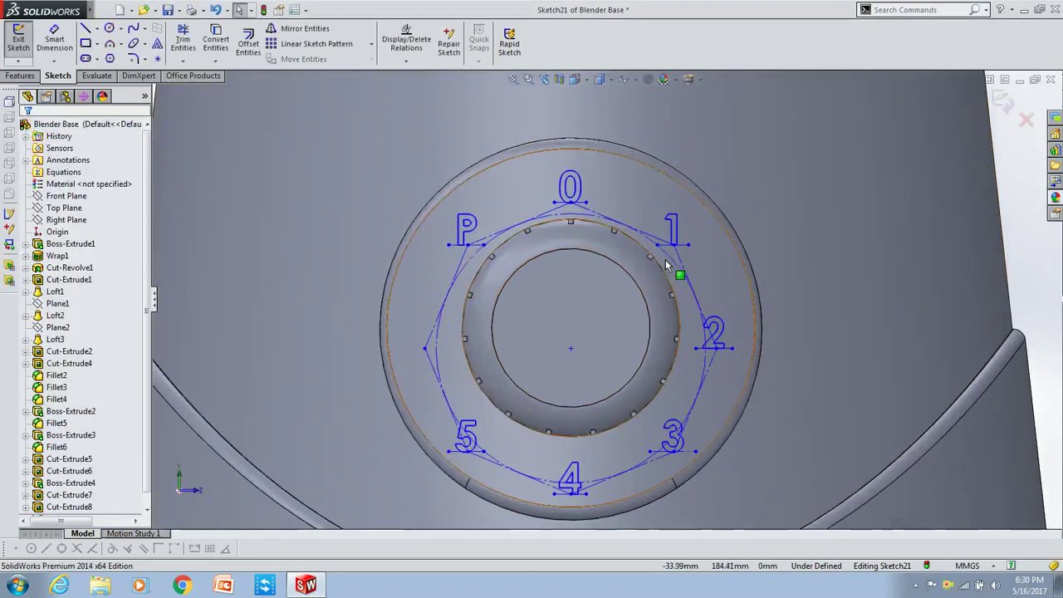
left_click(20, 75)
Extrude-cut the dial text 0.01mm deep starting from the ring face.
left_click(199, 41)
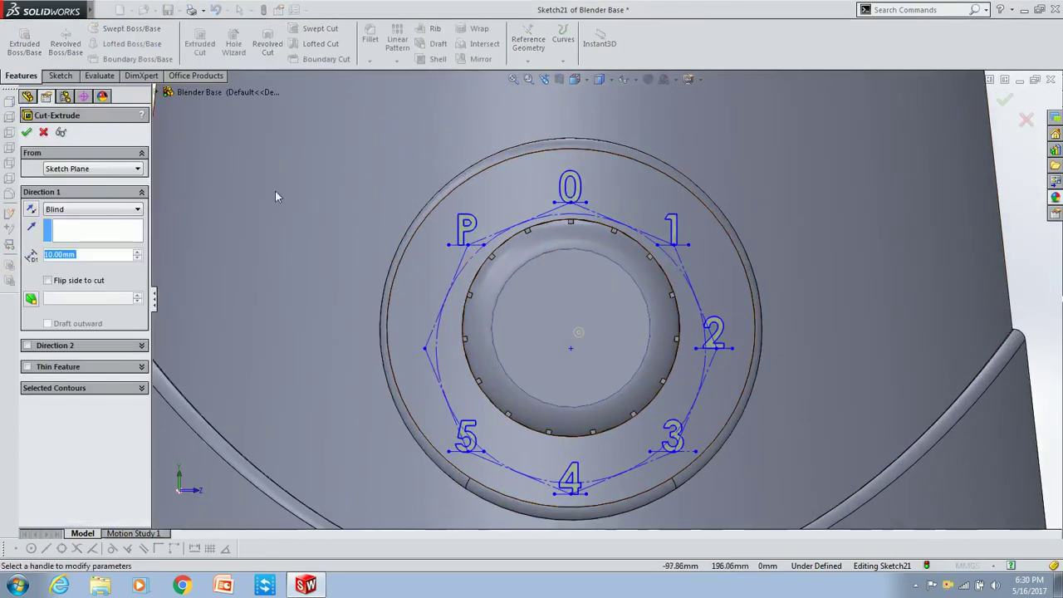
left_click(79, 181)
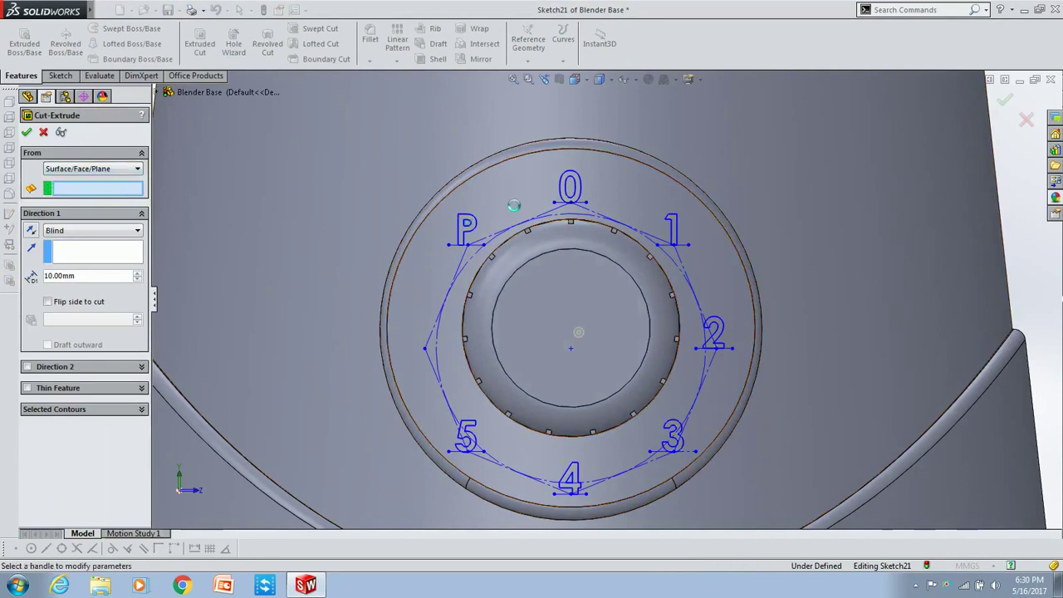
left_click(522, 215)
type("0.01")
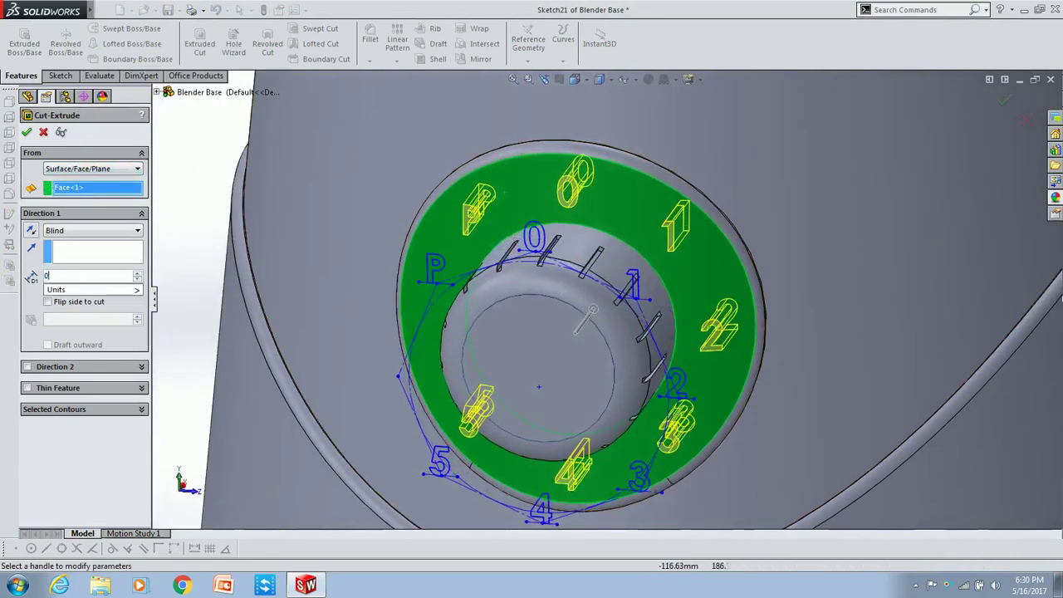
key("Return")
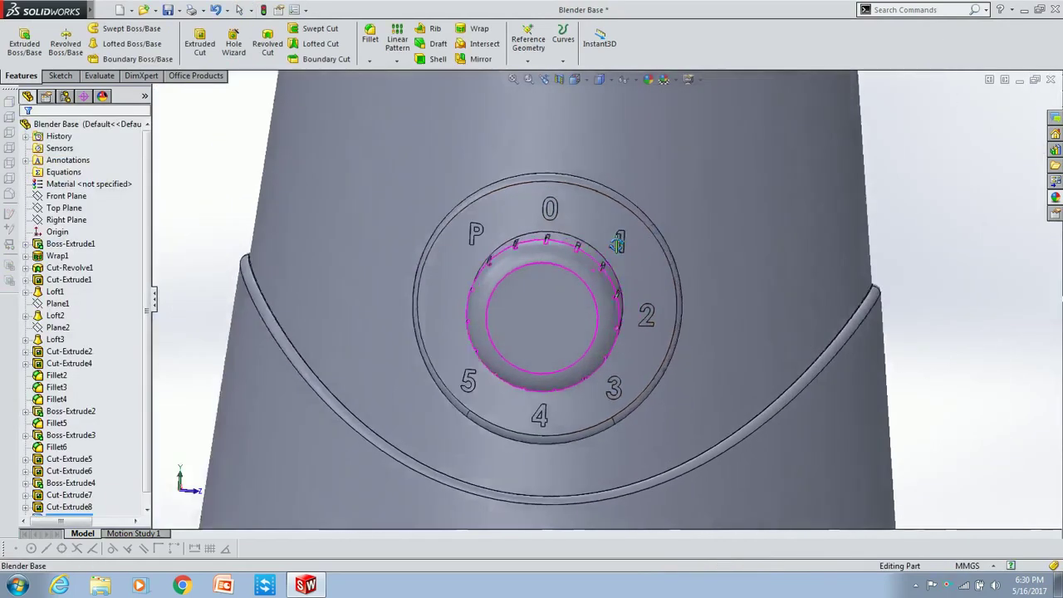
scroll(625, 240, "up", 10)
middle_click_drag(682, 243, 590, 291)
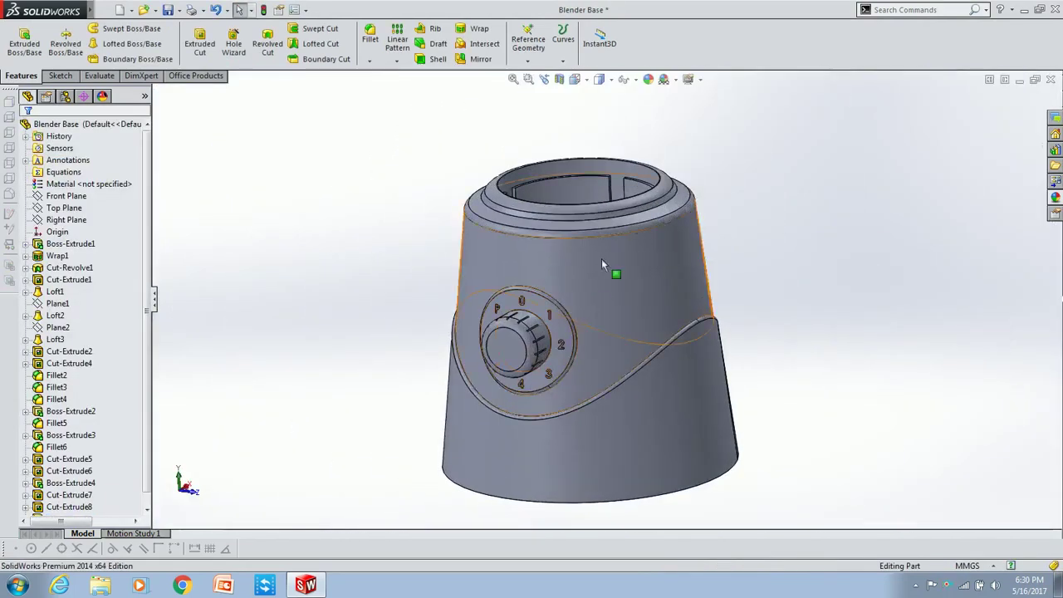
Apply black low gloss plastic appearance to the blender base.
left_click(648, 78)
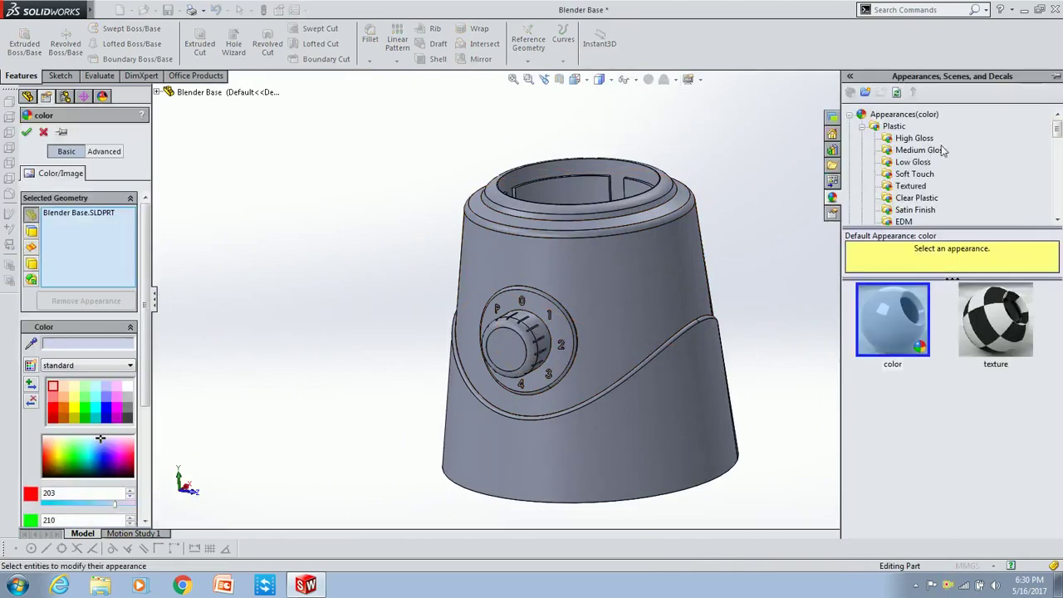
left_click(913, 162)
left_click(1000, 440)
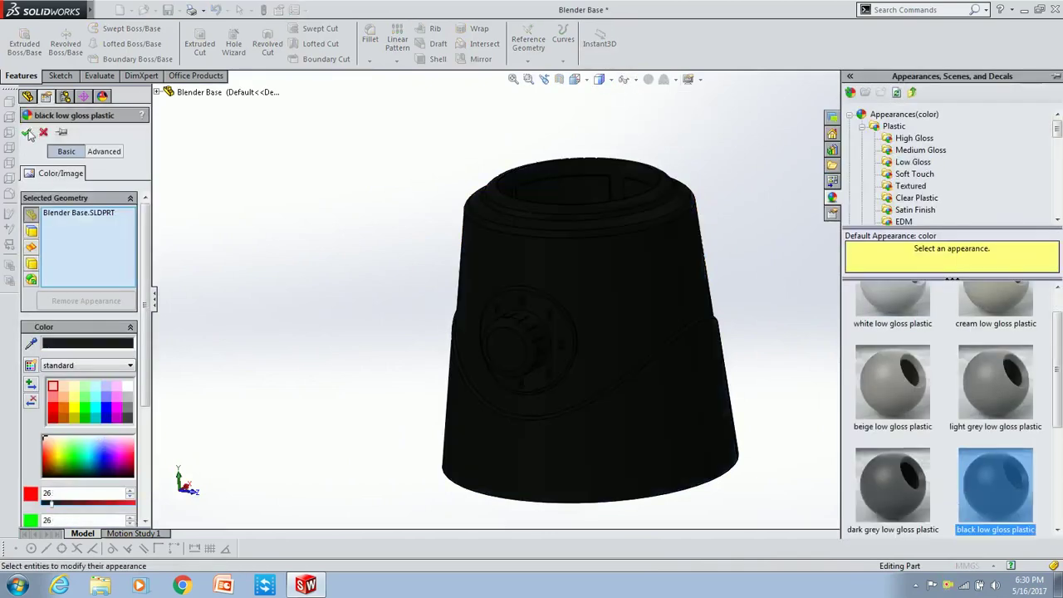
left_click(28, 133)
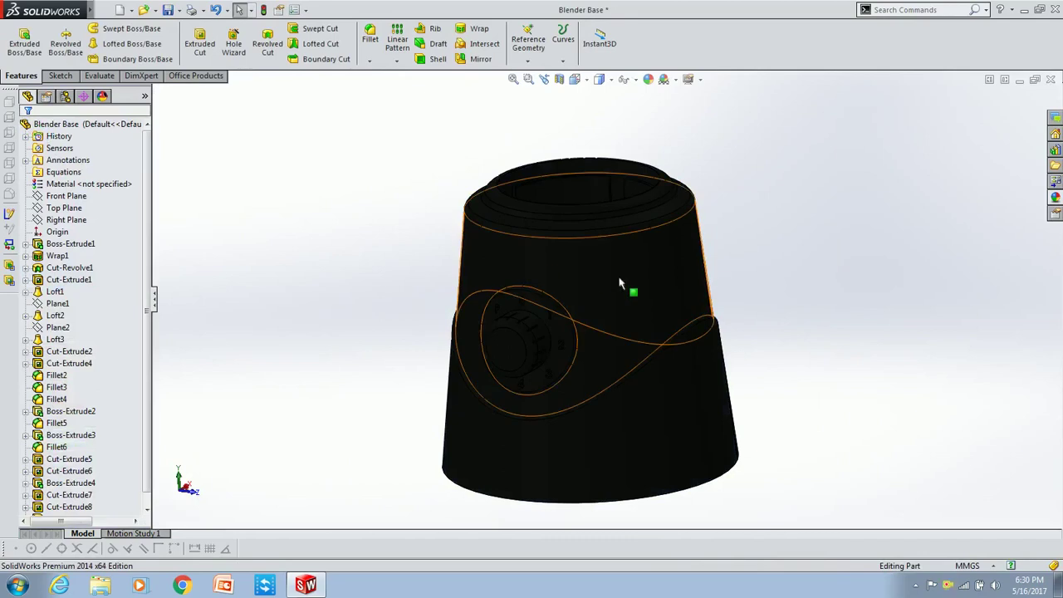
Select the base's upper lofted faces and the outer ring face.
left_click(618, 284)
scroll(581, 270, "down", 5)
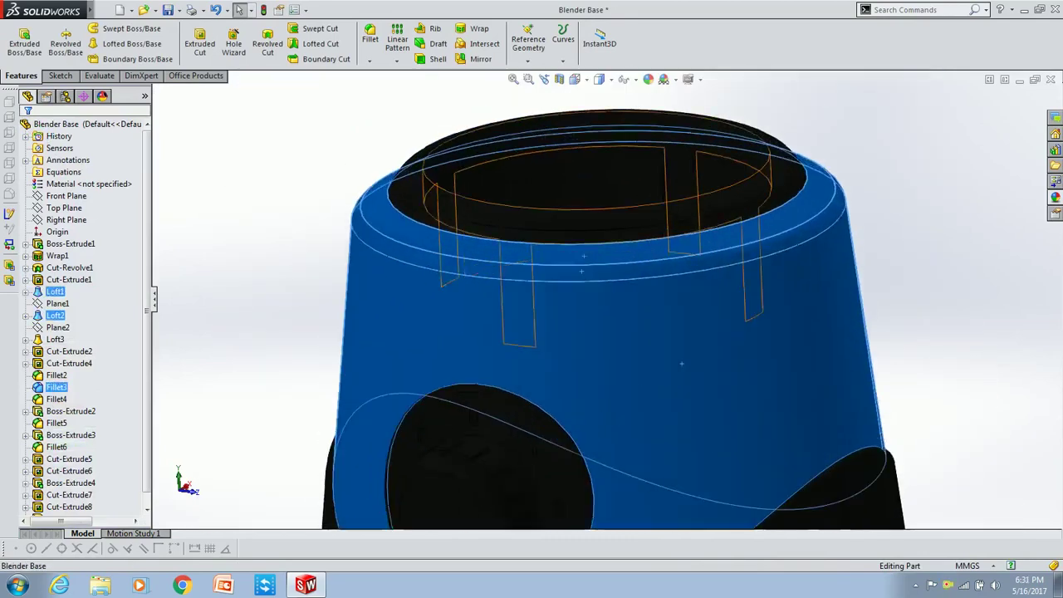
middle_click_drag(569, 151, 695, 197)
key("f")
scroll(581, 332, "up", 5)
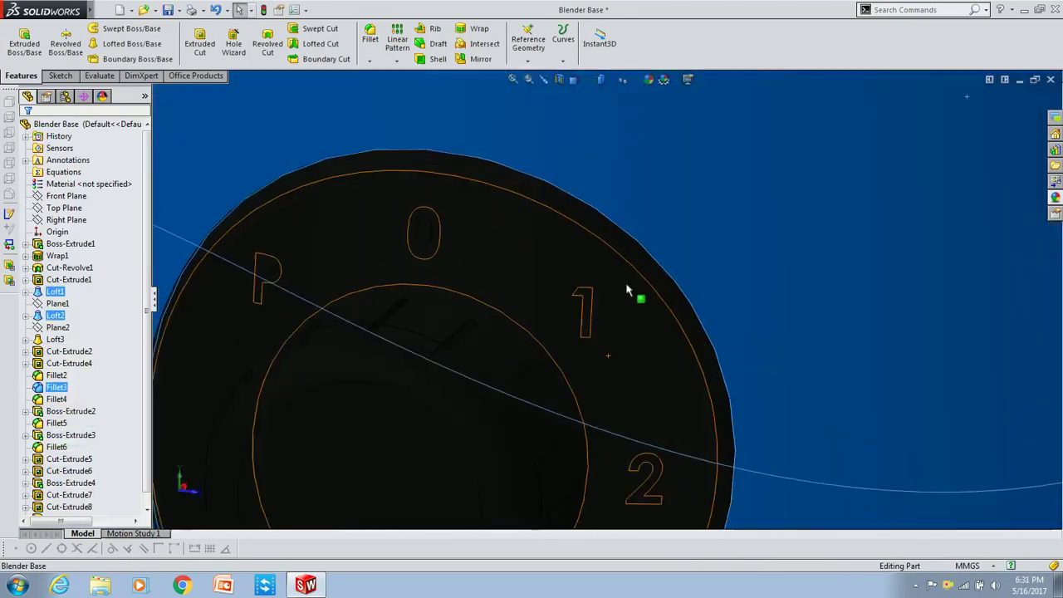
left_click(652, 346)
scroll(665, 353, "down", 3)
scroll(686, 356, "down", 3)
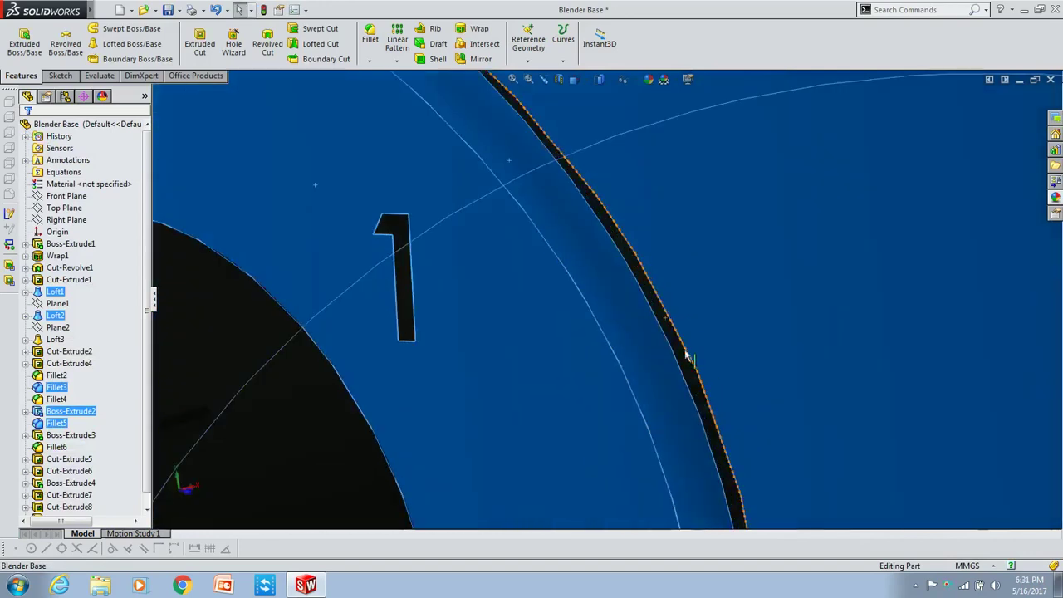
scroll(690, 385, "up", 3)
Orbit and zoom around the dial knob to inspect digits 0 to 4.
middle_click_drag(548, 343, 490, 207)
scroll(491, 207, "down", 3)
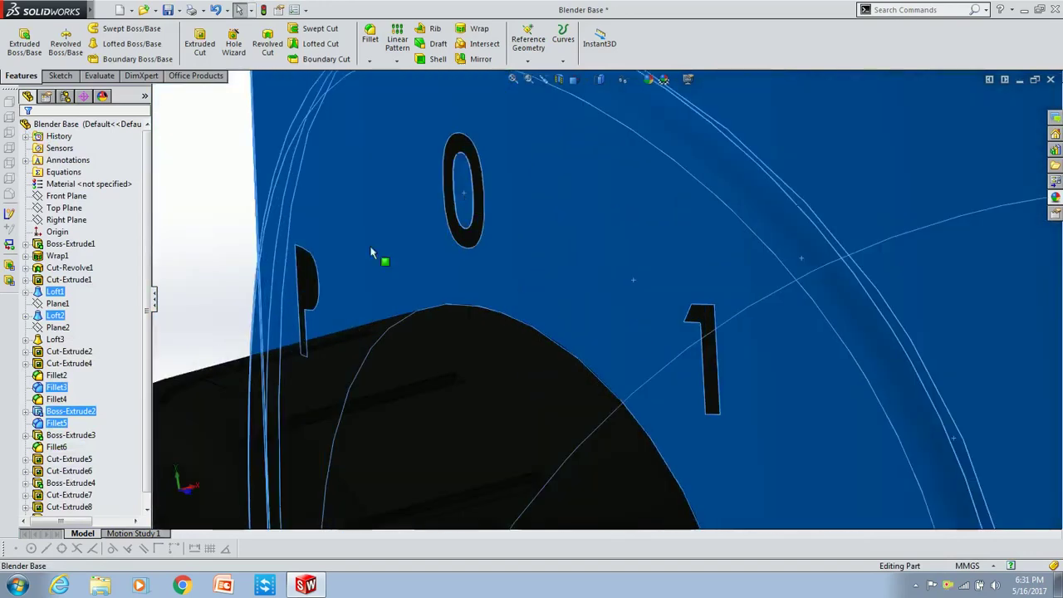
scroll(570, 375, "up", 3)
mouse_move(570, 374)
middle_mouse_down()
mouse_move(645, 315)
mouse_move(550, 435)
middle_mouse_up()
scroll(551, 434, "down", 3)
scroll(596, 327, "up", 3)
mouse_move(601, 237)
middle_mouse_down()
mouse_move(605, 209)
mouse_move(612, 252)
middle_mouse_up()
scroll(612, 252, "down", 3)
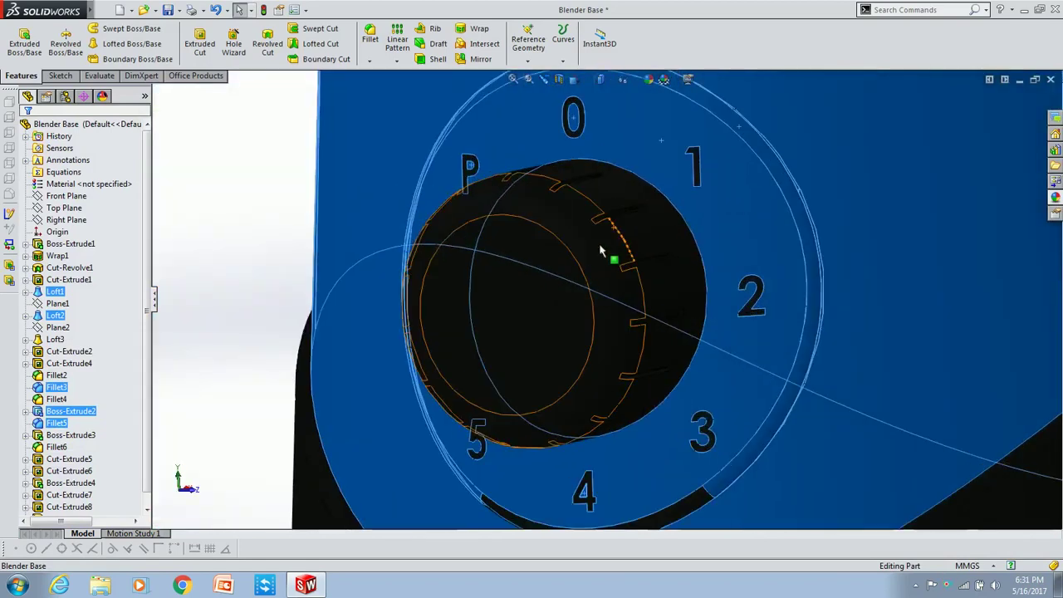
scroll(610, 347, "up", 3)
scroll(640, 380, "down", 3)
scroll(640, 366, "up", 3)
mouse_move(640, 366)
middle_mouse_down()
mouse_move(724, 190)
mouse_move(631, 274)
middle_mouse_up()
scroll(631, 274, "up", 3)
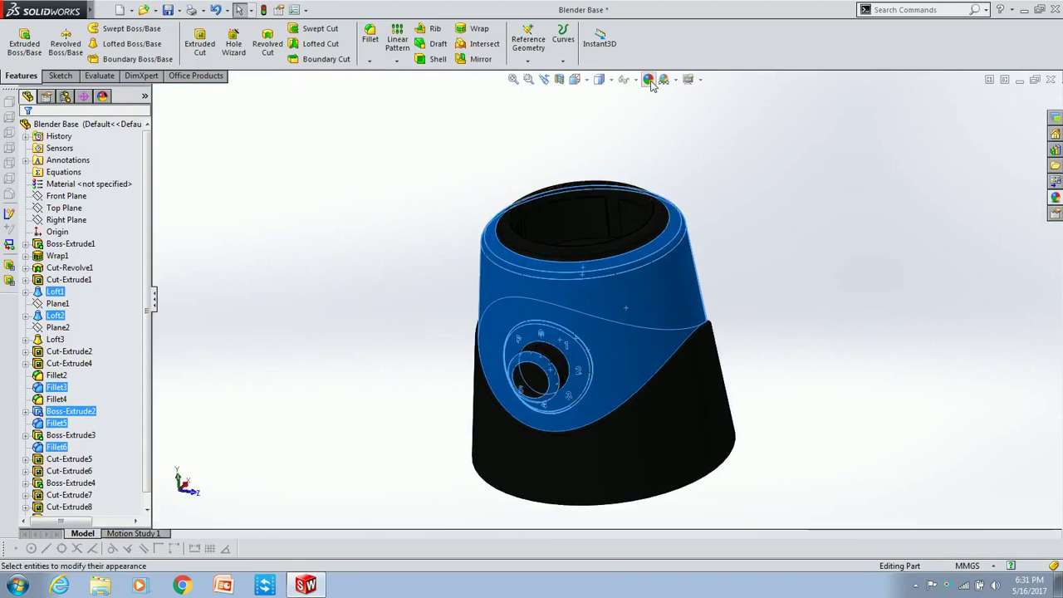
Apply chromium plate appearance to the selected faces and view the whole base.
left_click(649, 79)
left_click(907, 163)
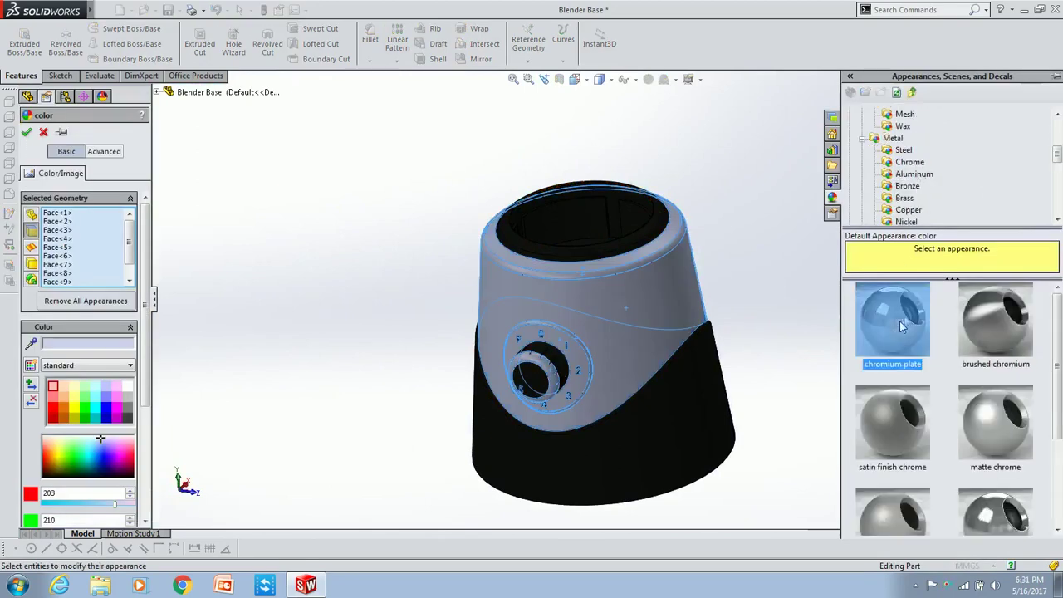
left_click(28, 133)
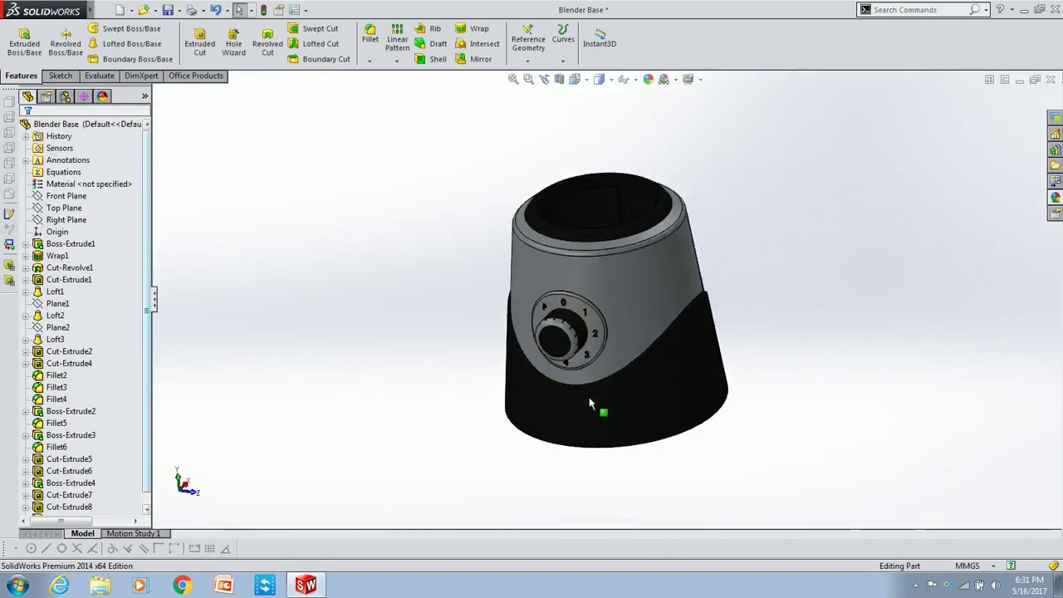
scroll(621, 266, "down", 5)
middle_click_drag(620, 266, 557, 230)
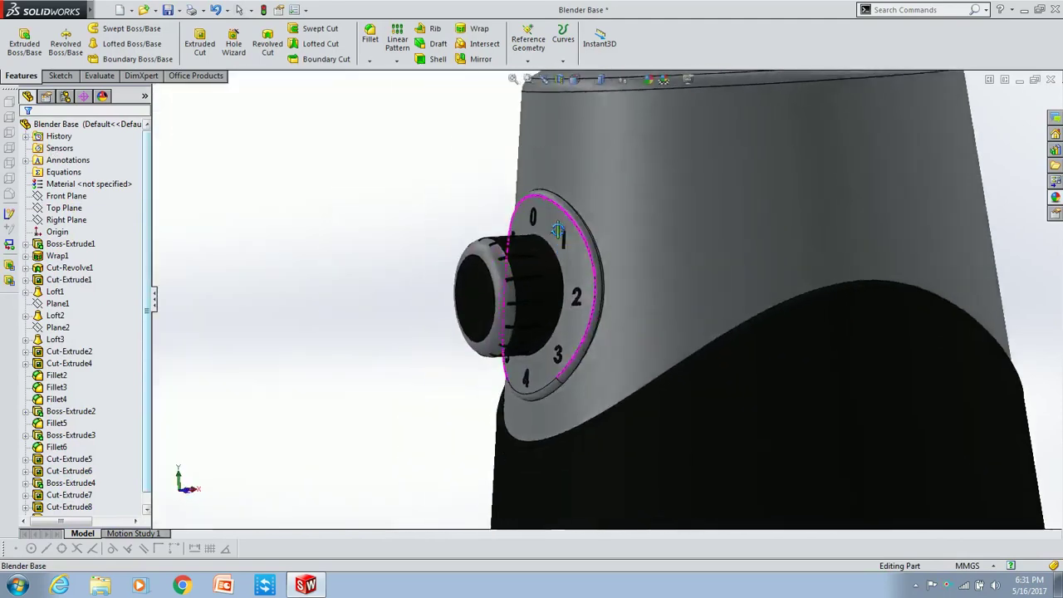
scroll(557, 231, "up", 5)
middle_click_drag(639, 244, 686, 393)
key("f")
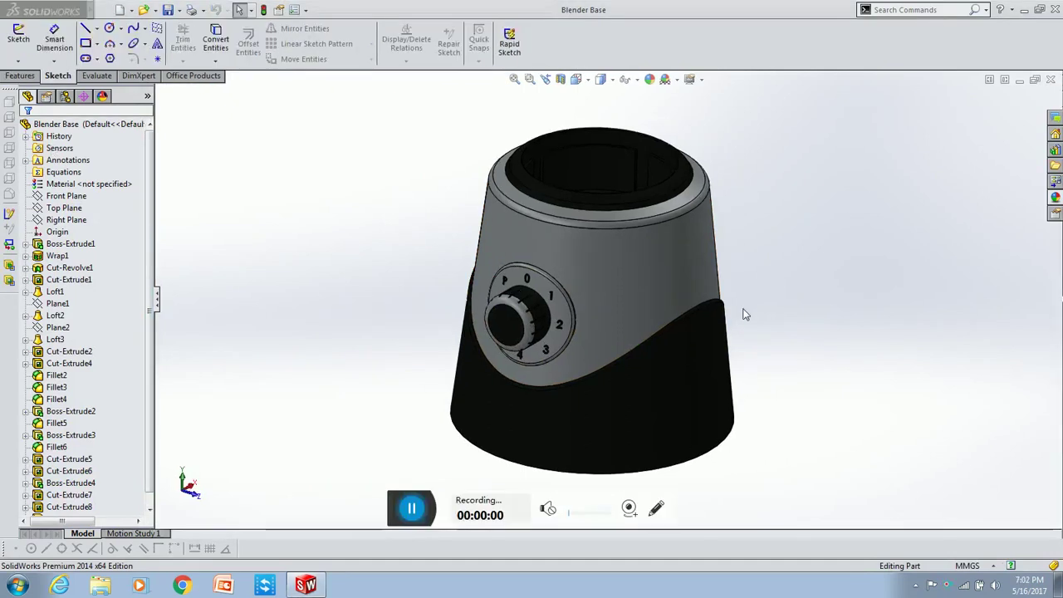
Sketch on the dial's front face a 7.09 mm vertical construction line rising from its centre.
left_click(519, 320)
key("ctrl+8")
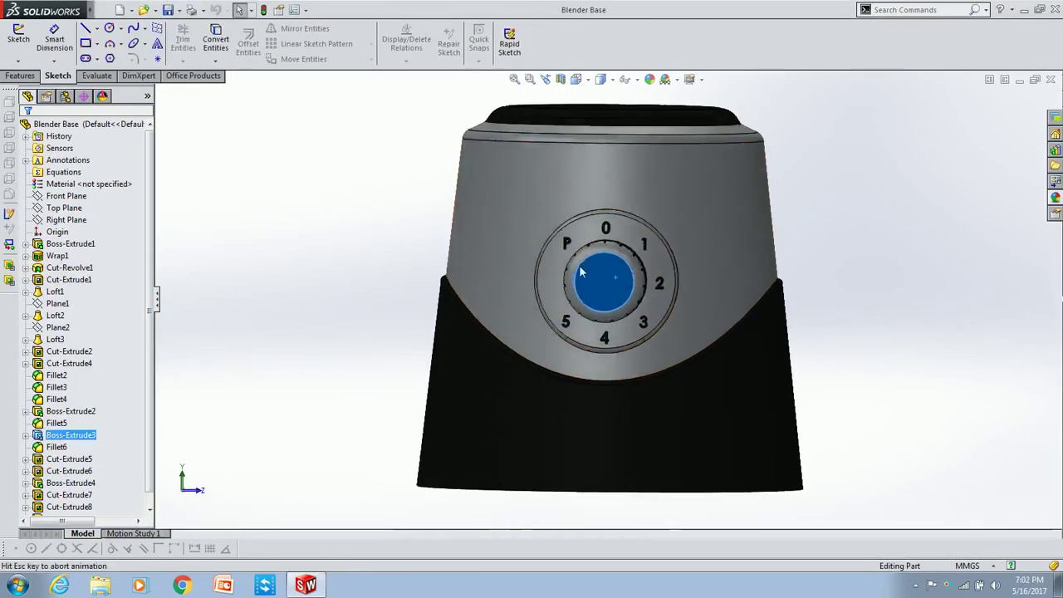
left_click(18, 37)
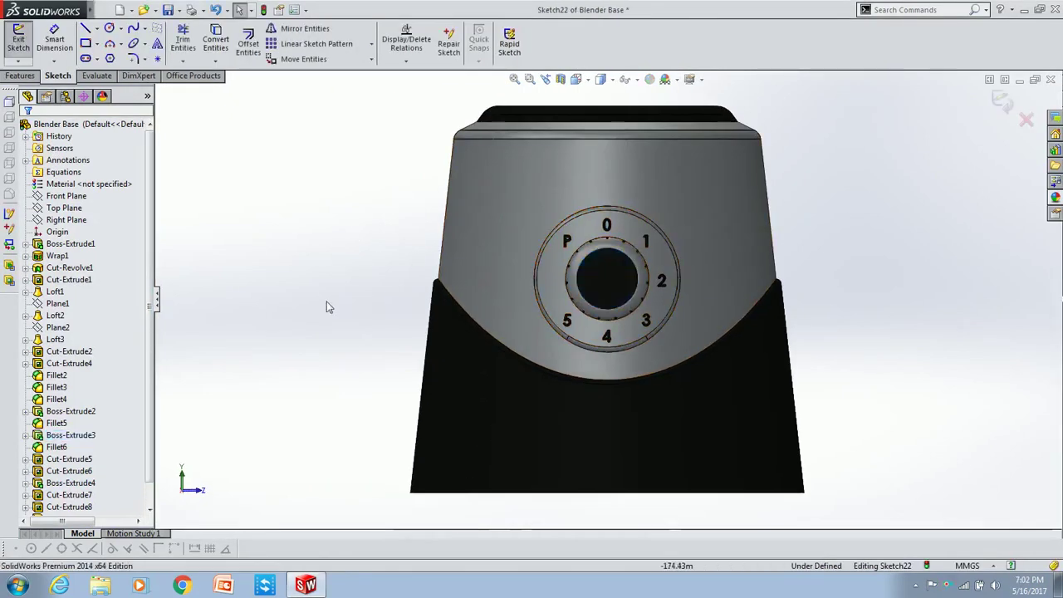
left_click(86, 27)
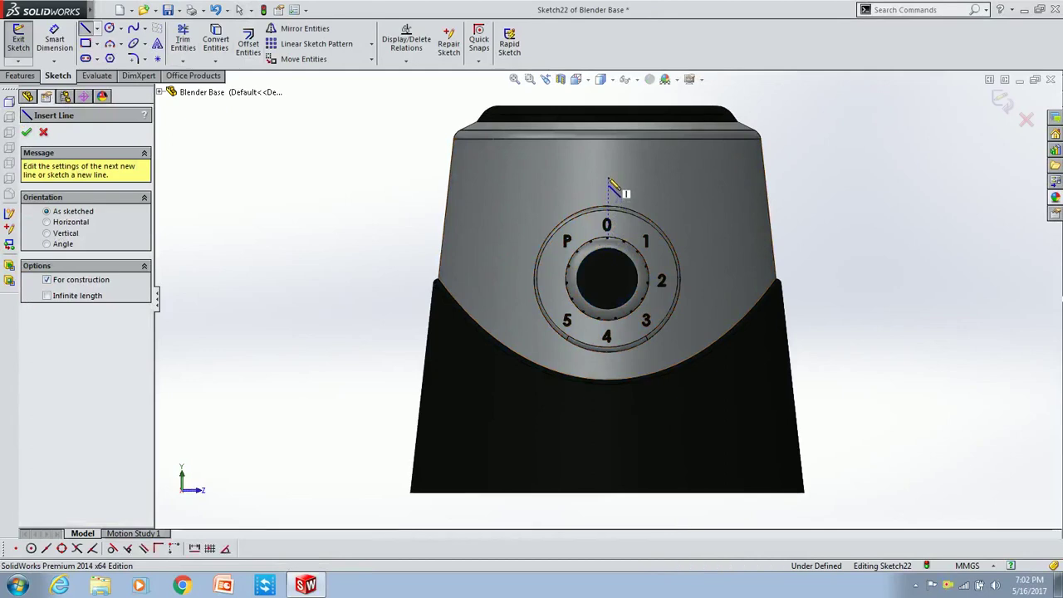
left_click(608, 180)
left_click(608, 172)
key("Escape")
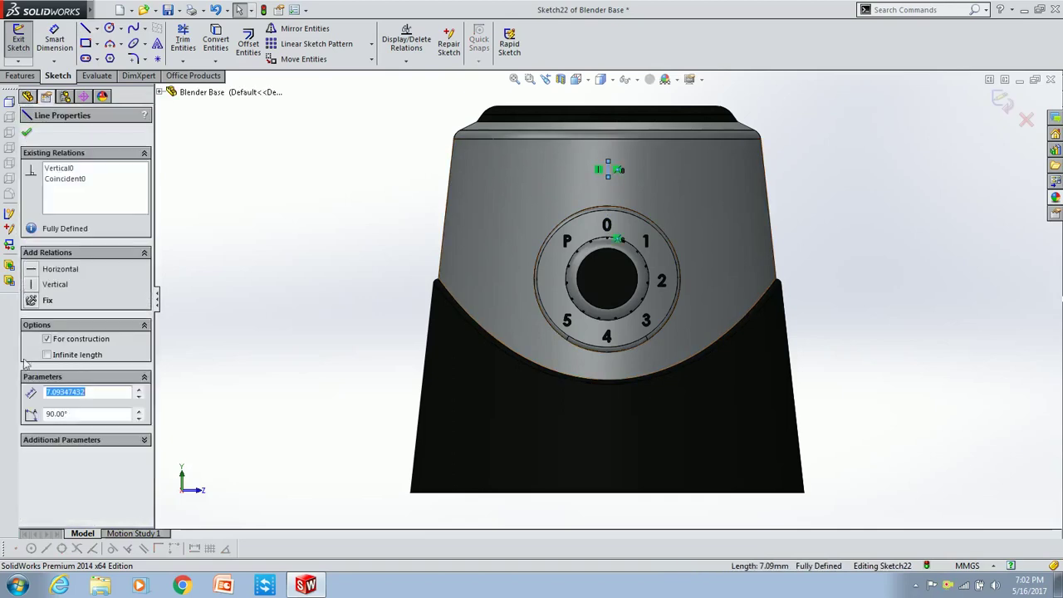
left_click(27, 133)
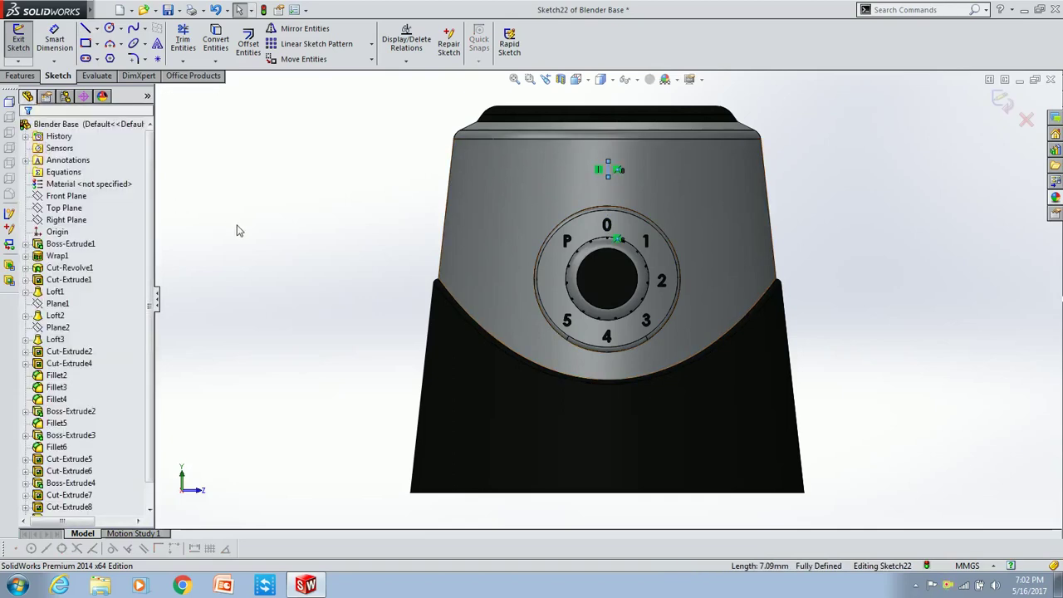
left_click(103, 10)
Open the Barbantia logo part from the Logo folder and copy its sketch outline.
left_click(125, 46)
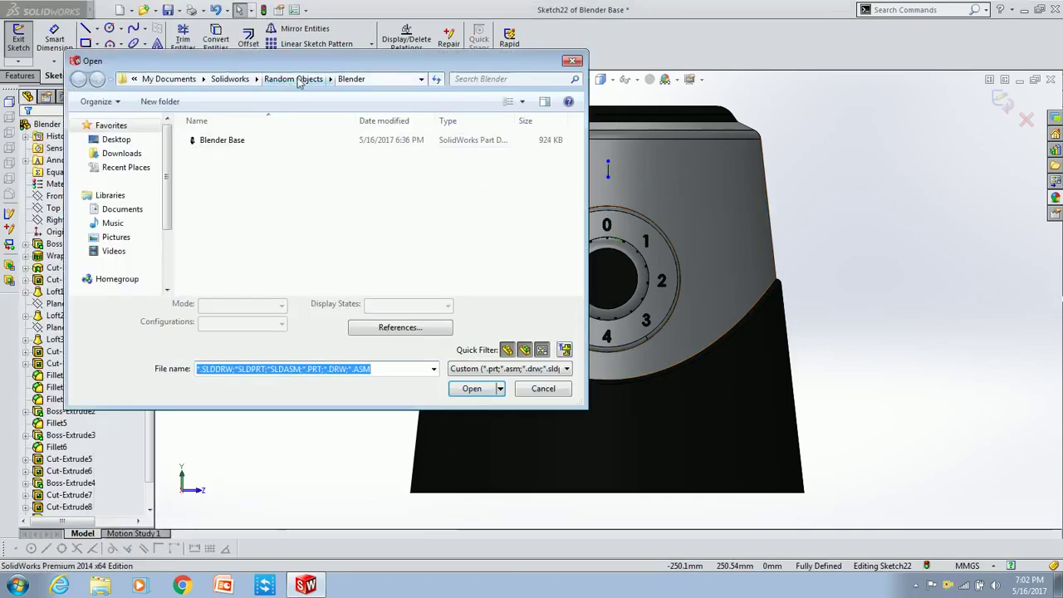
left_click(230, 79)
double_click(301, 225)
left_click(249, 141)
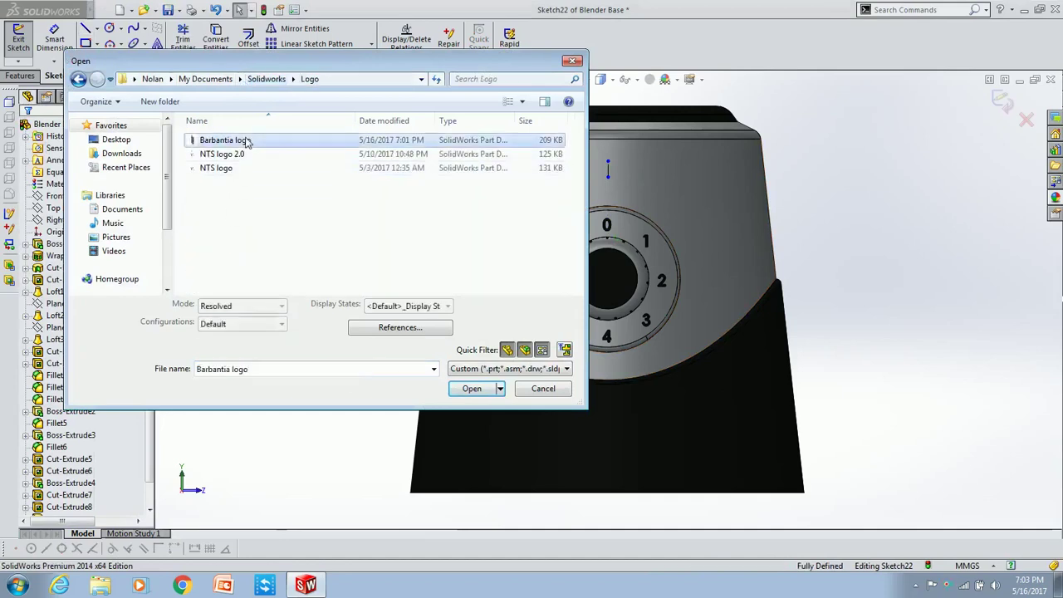
double_click(249, 141)
left_click_drag(226, 208, 809, 376)
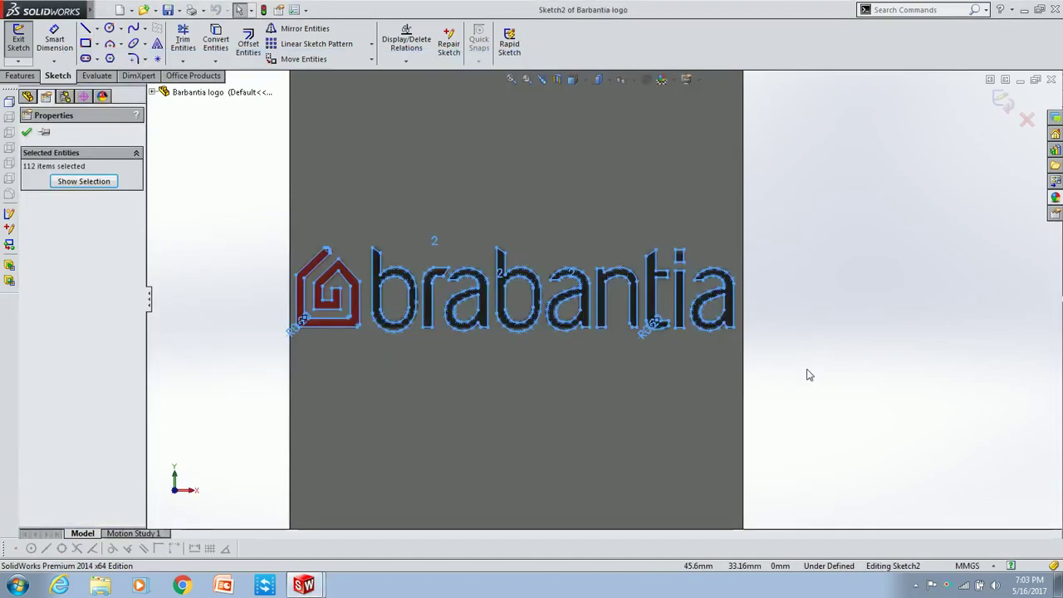
key("ctrl+Tab")
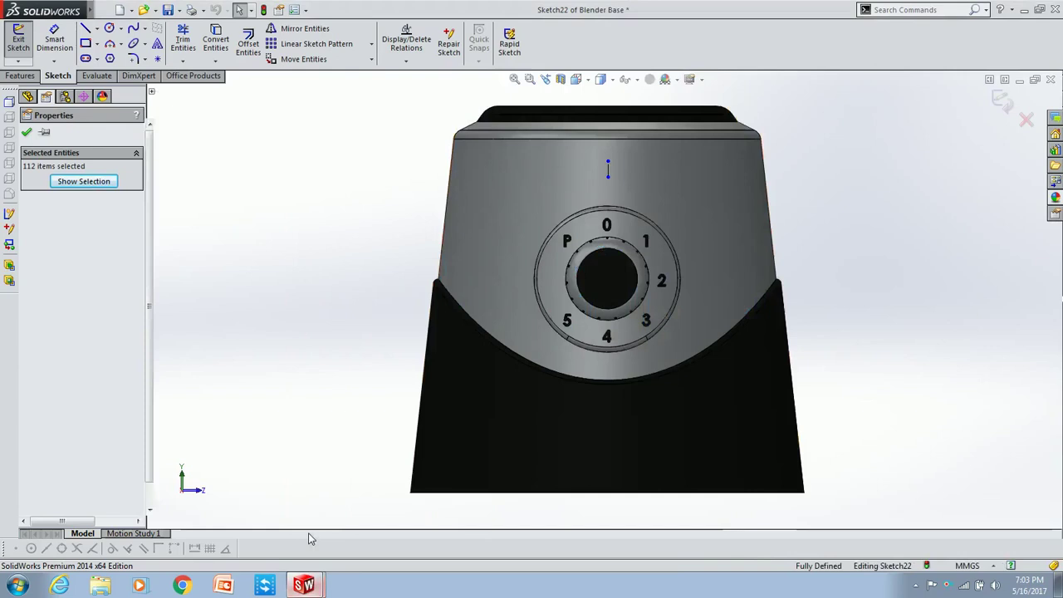
Paste the logo into the dial sketch, then delete it because it landed misplaced.
left_click(608, 176)
key("ctrl+v")
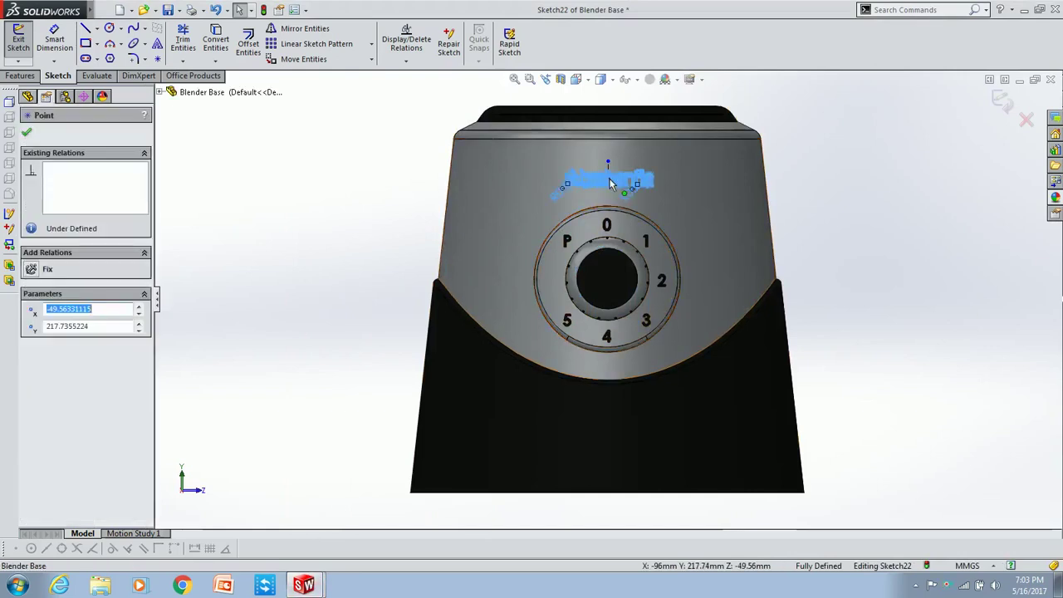
scroll(627, 212, "down", 3)
scroll(652, 279, "down", 2)
scroll(652, 280, "up", 3)
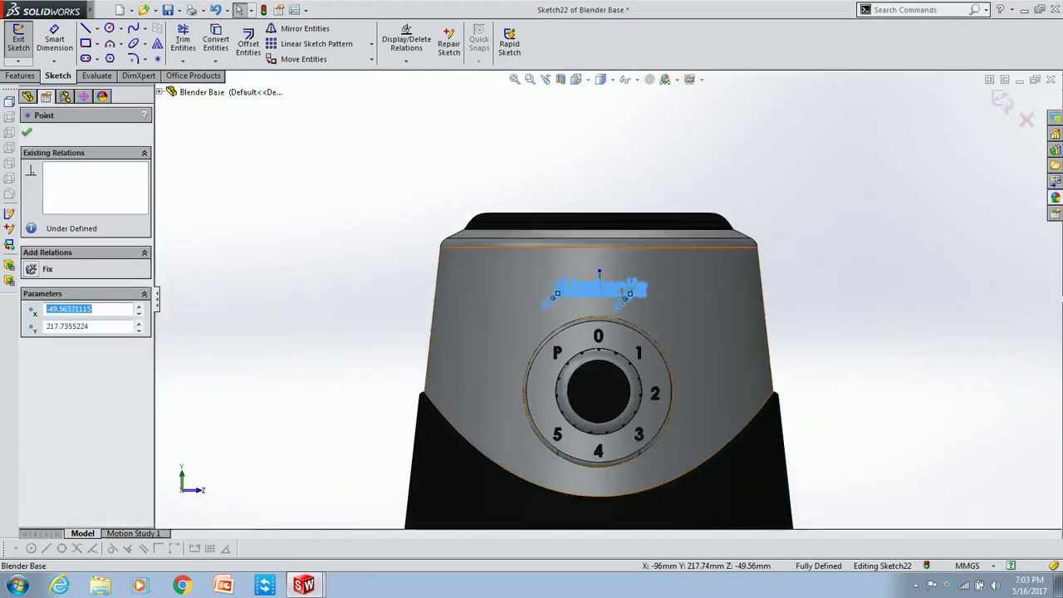
scroll(641, 271, "down", 1)
scroll(583, 290, "down", 1)
scroll(590, 277, "down", 2)
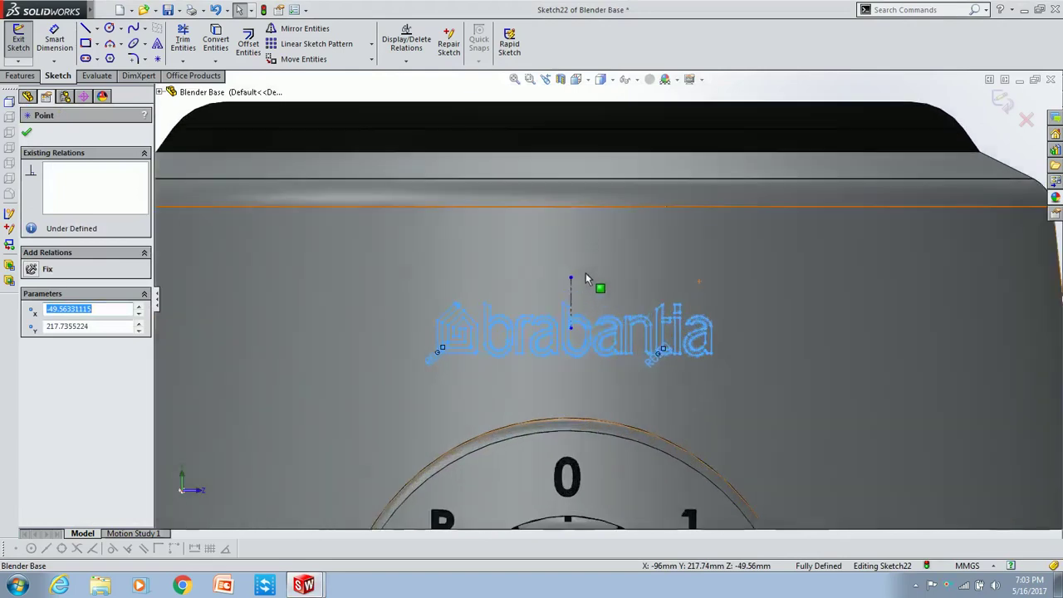
left_click_drag(538, 288, 571, 337)
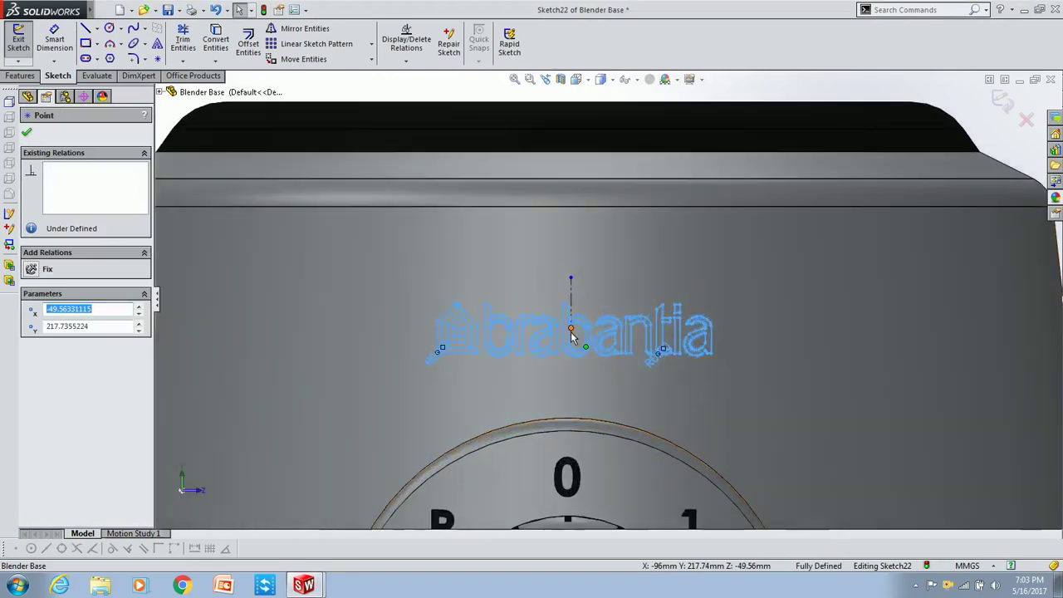
left_click(570, 284)
key("ctrl+a")
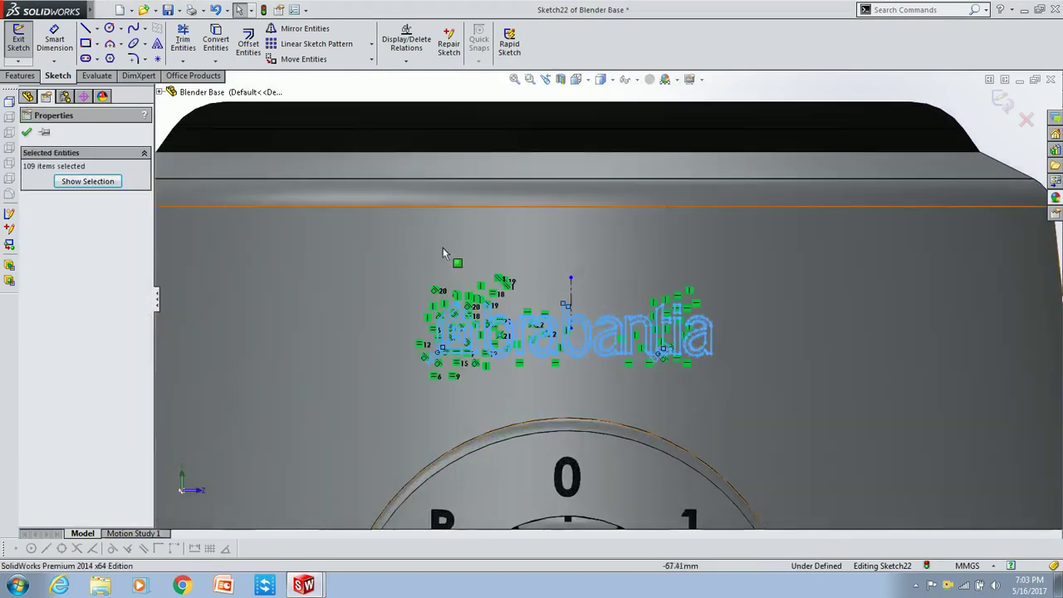
key("Delete")
Paste the logo again, centred on the vertical construction line's midpoint.
left_click(570, 304)
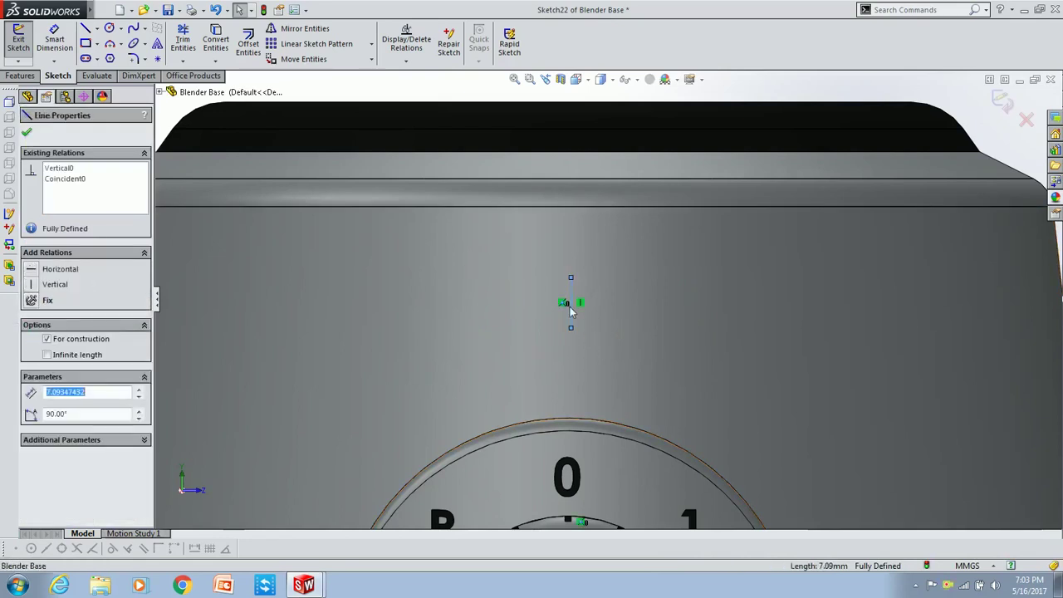
left_click(571, 304)
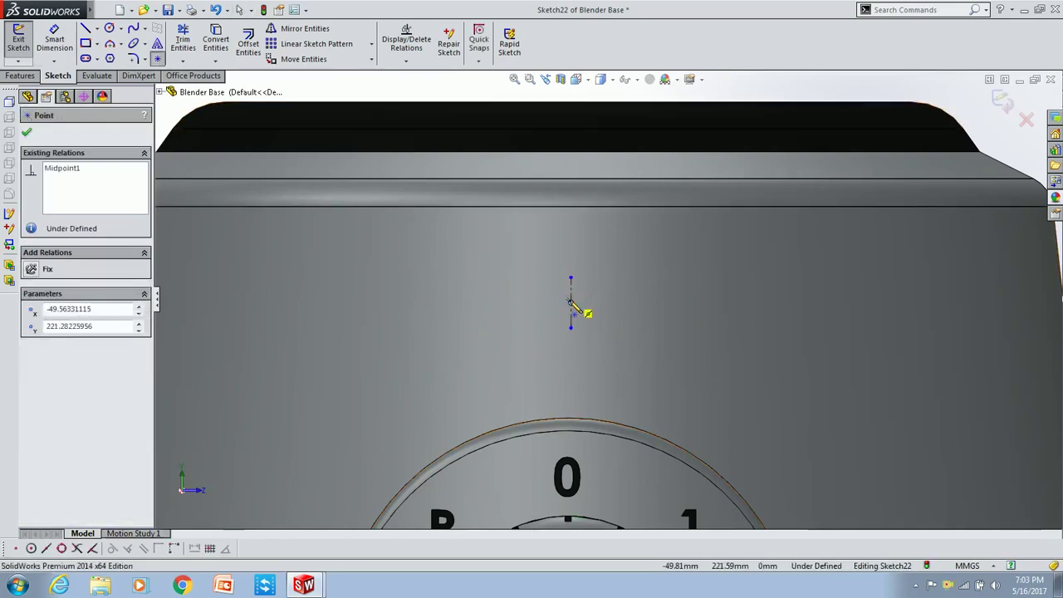
key("Escape")
left_click(570, 304)
key("ctrl+z")
scroll(572, 307, "up", 3)
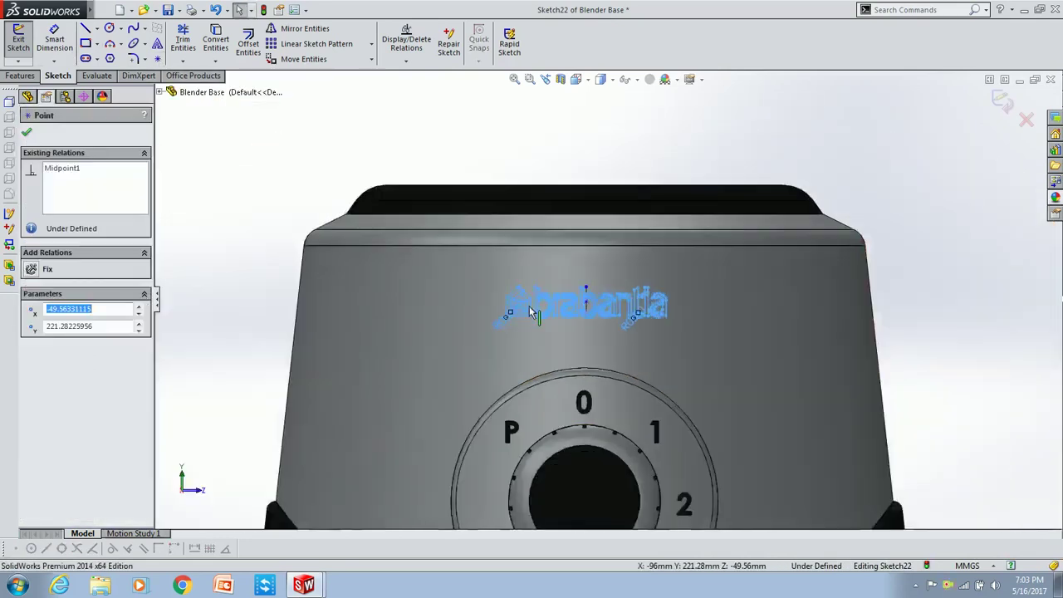
scroll(572, 307, "up", 2)
left_click(27, 132)
scroll(576, 271, "down", 5)
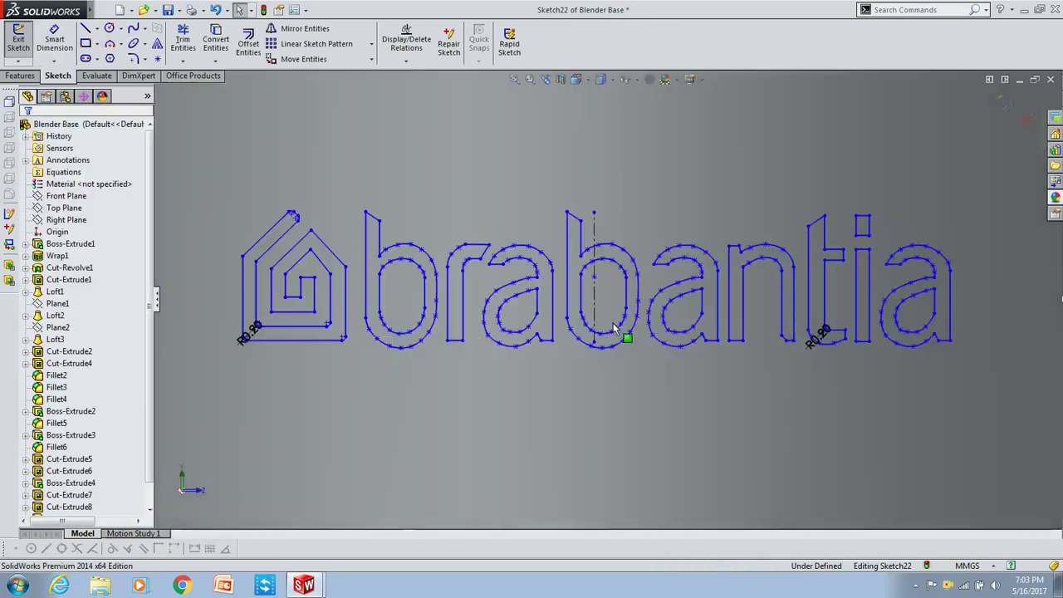
scroll(582, 282, "up", 4)
left_click(19, 75)
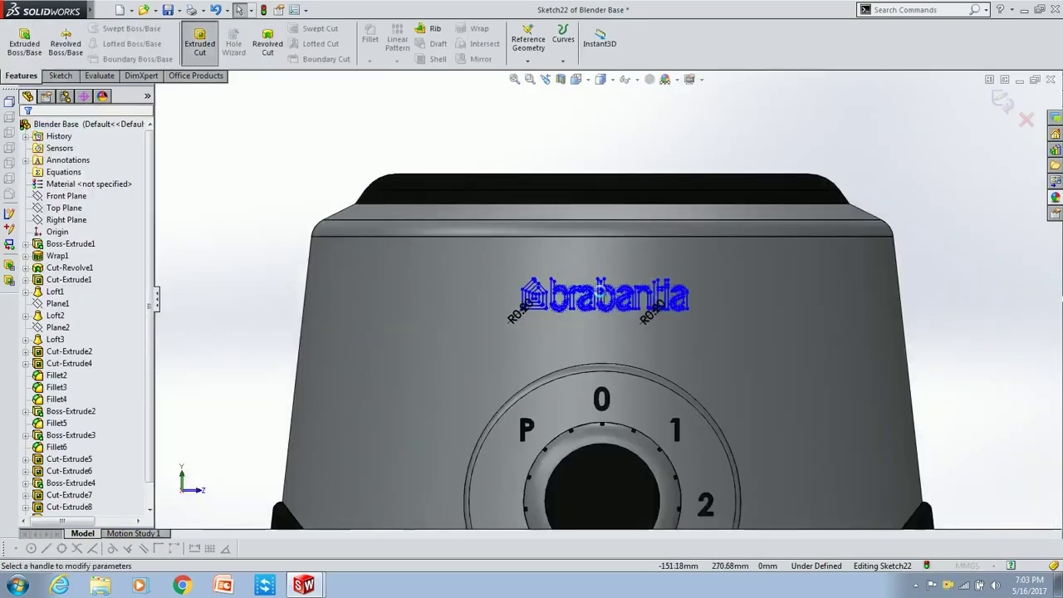
Cut the logo 0.01 mm deep, starting from the blender body's front face.
left_click(94, 168)
left_click(74, 181)
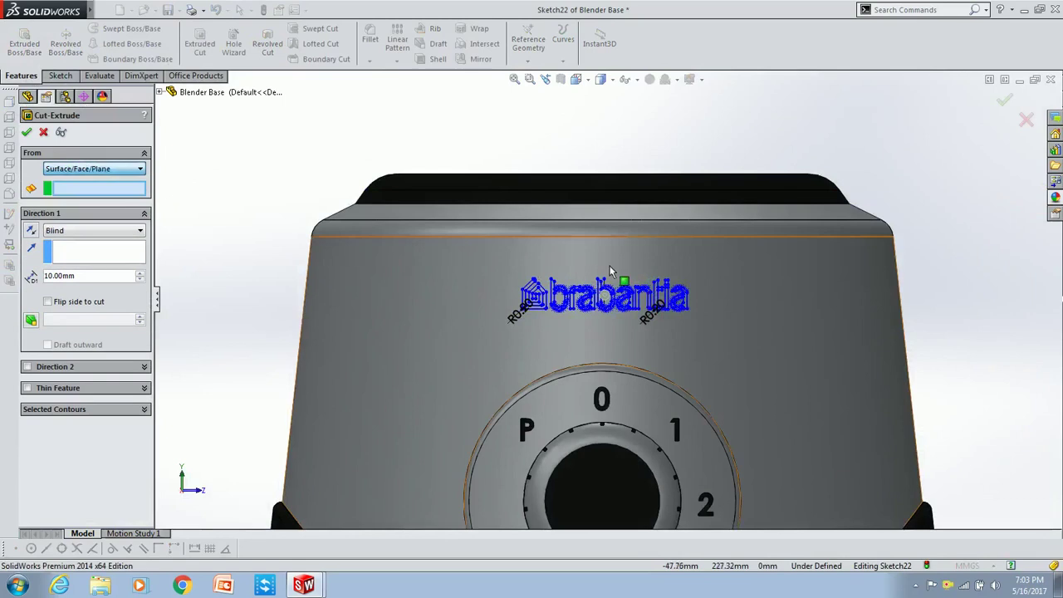
left_click(643, 215)
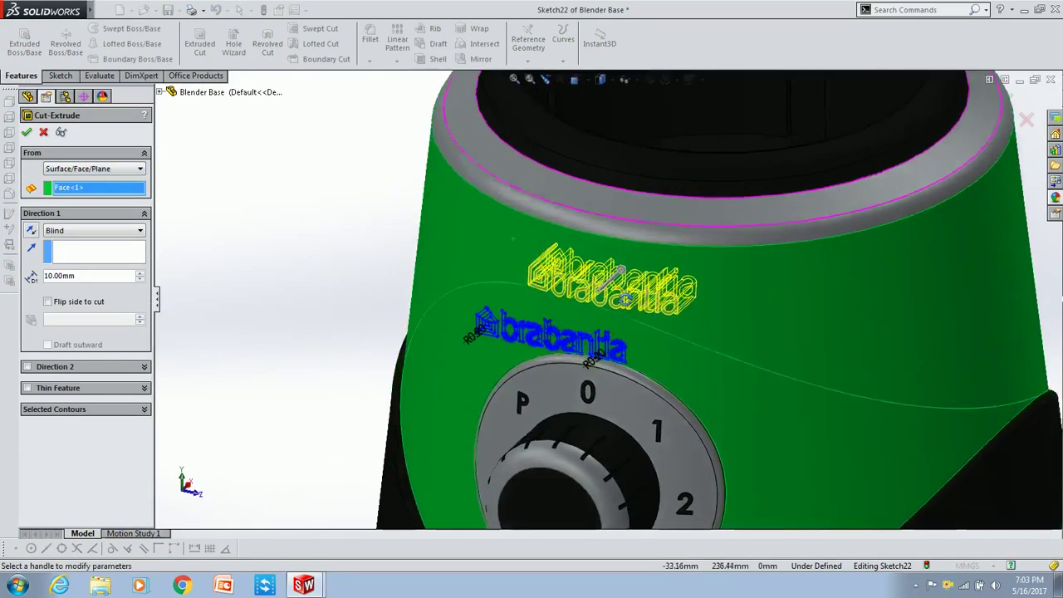
type("0.01")
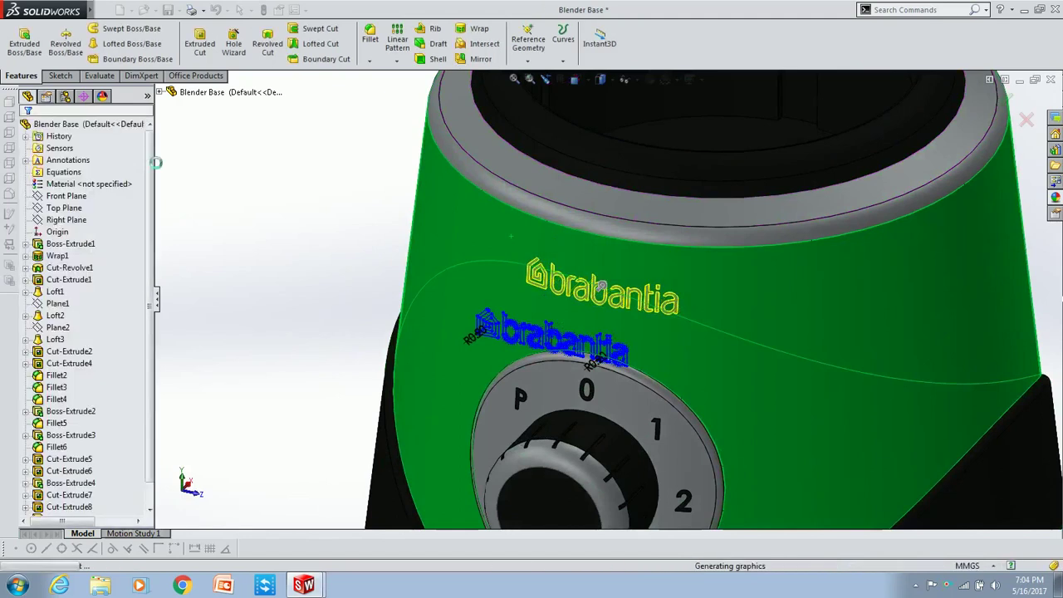
scroll(498, 274, "down", 5)
scroll(475, 282, "down", 3)
Select the logo letters' inner faces and the surrounding face so they can be coloured dark.
left_click(476, 282)
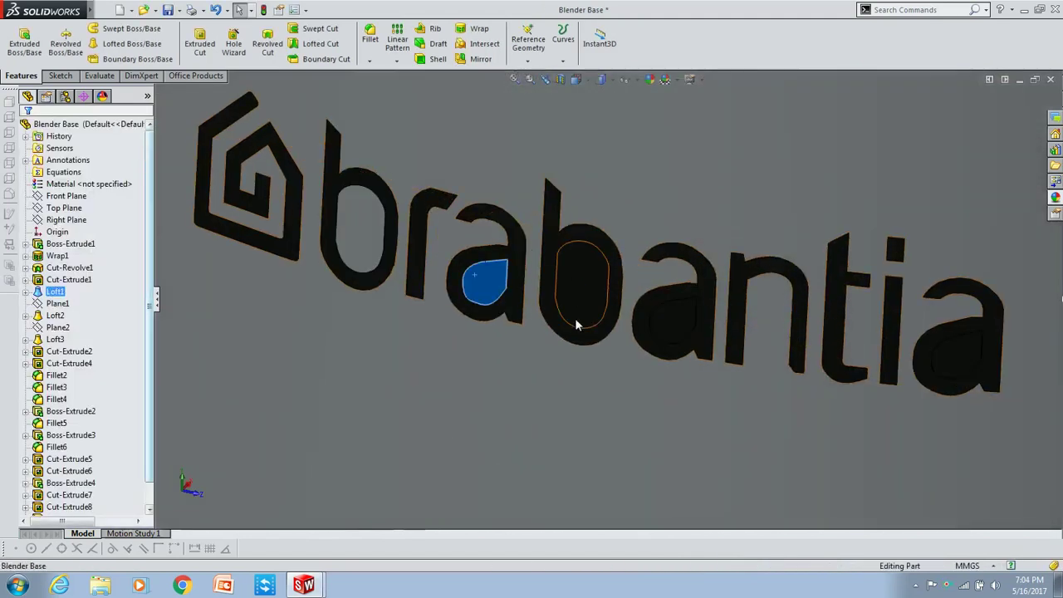
left_click(594, 304, "ctrl")
left_click(685, 322, "ctrl")
left_click(955, 357, "ctrl")
left_click(868, 393, "ctrl")
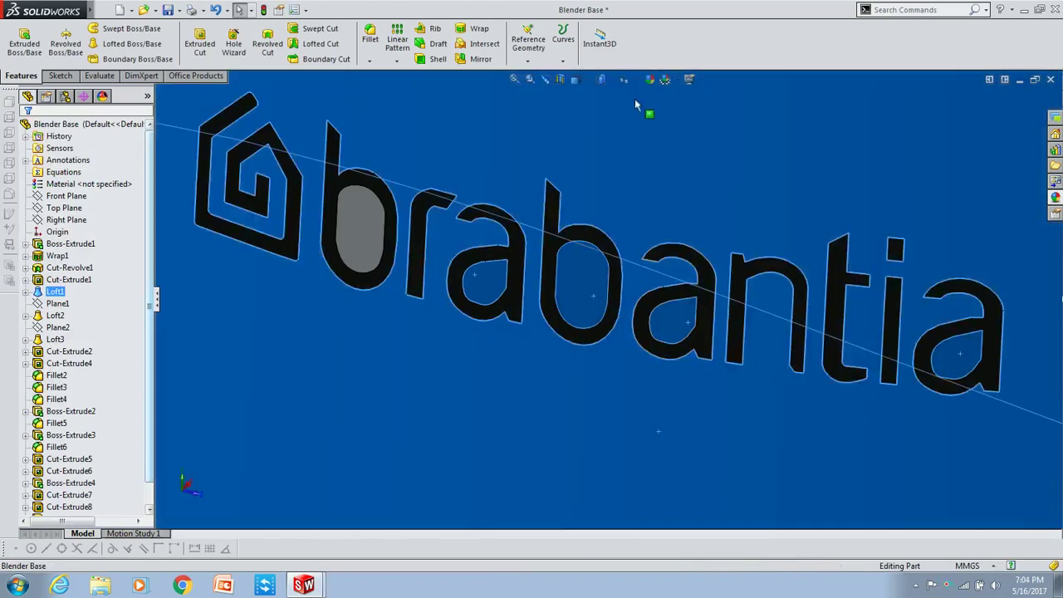
scroll(458, 228, "up", 5)
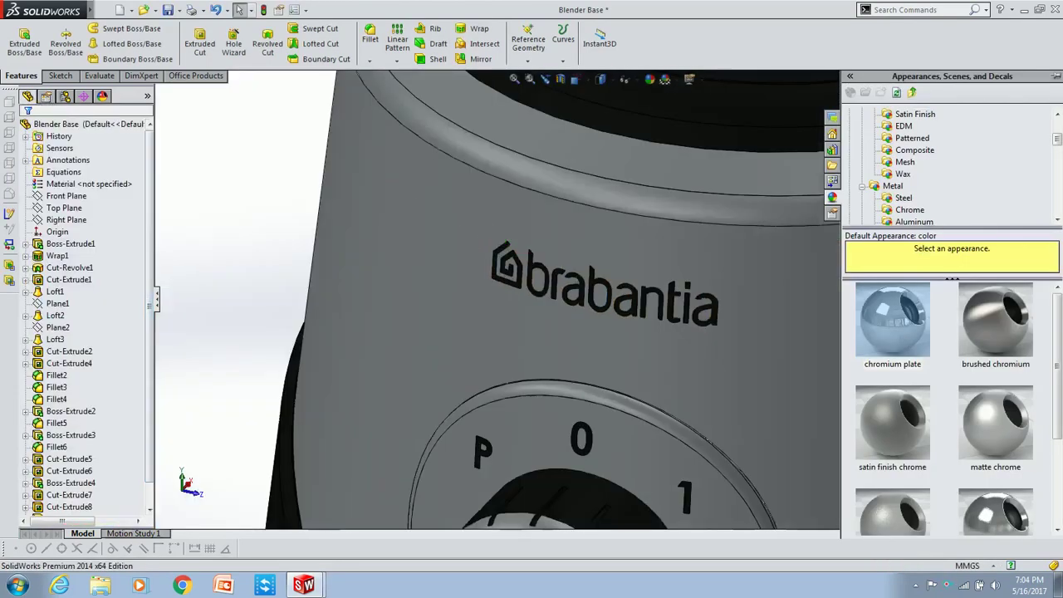
scroll(585, 296, "up", 5)
scroll(638, 352, "up", 3)
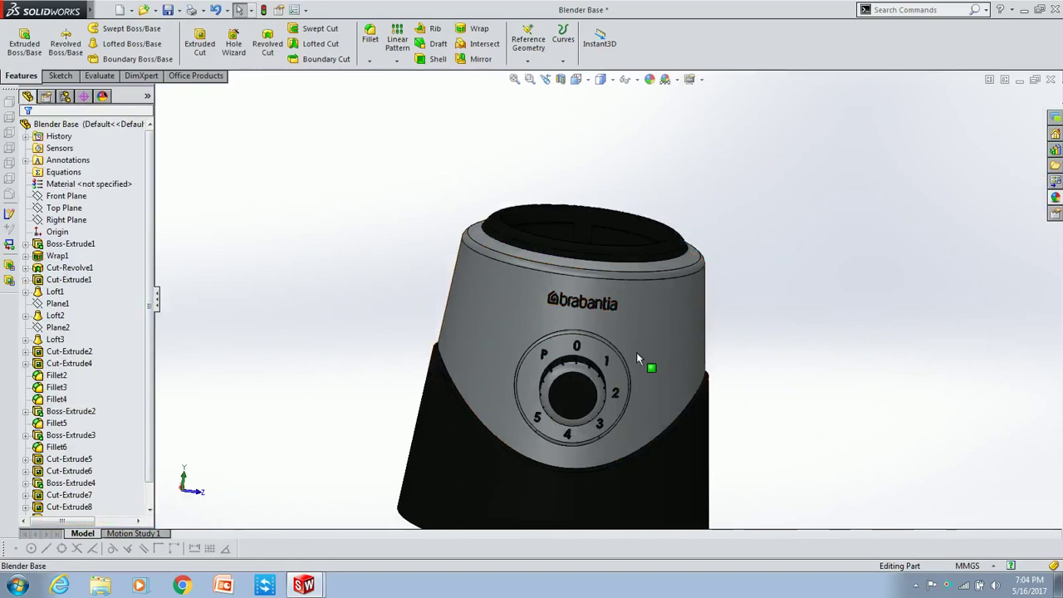
scroll(727, 299, "down", 2)
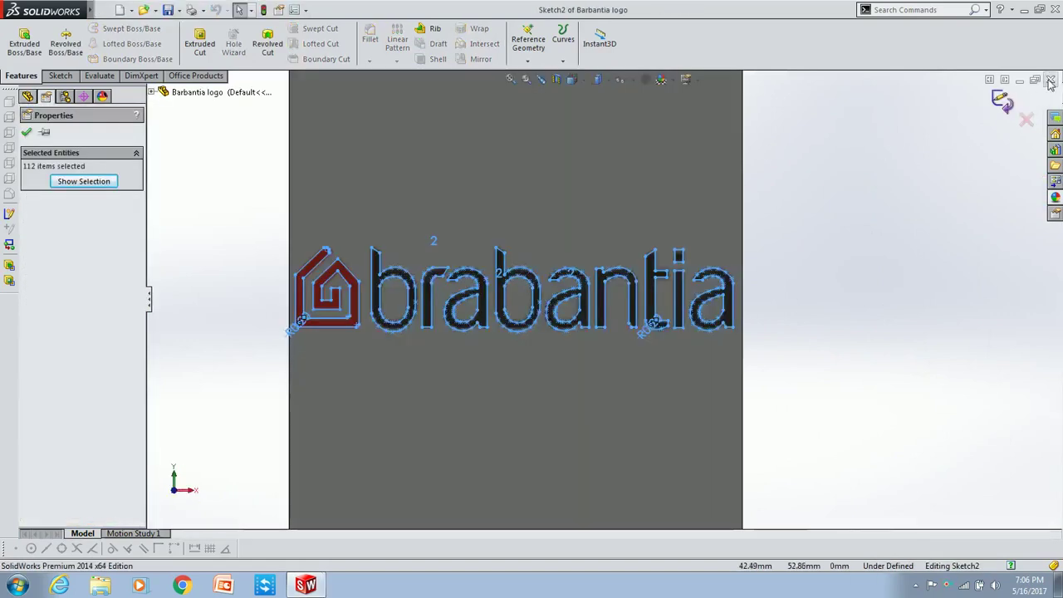
Close the Barbantia logo document and create a new part.
left_click(1049, 80)
left_click(131, 9)
left_click(116, 28)
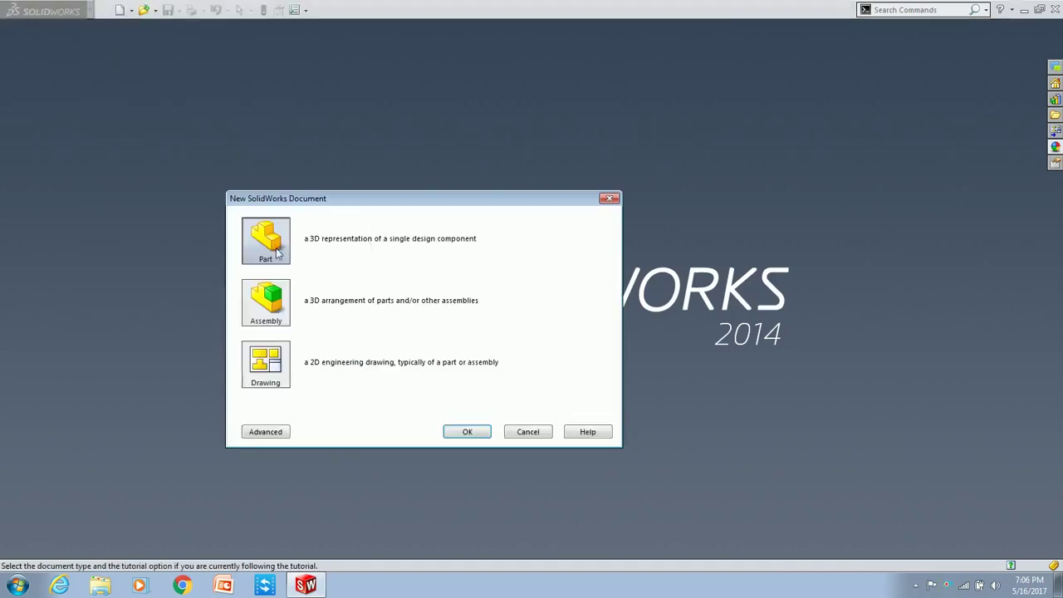
left_click(468, 432)
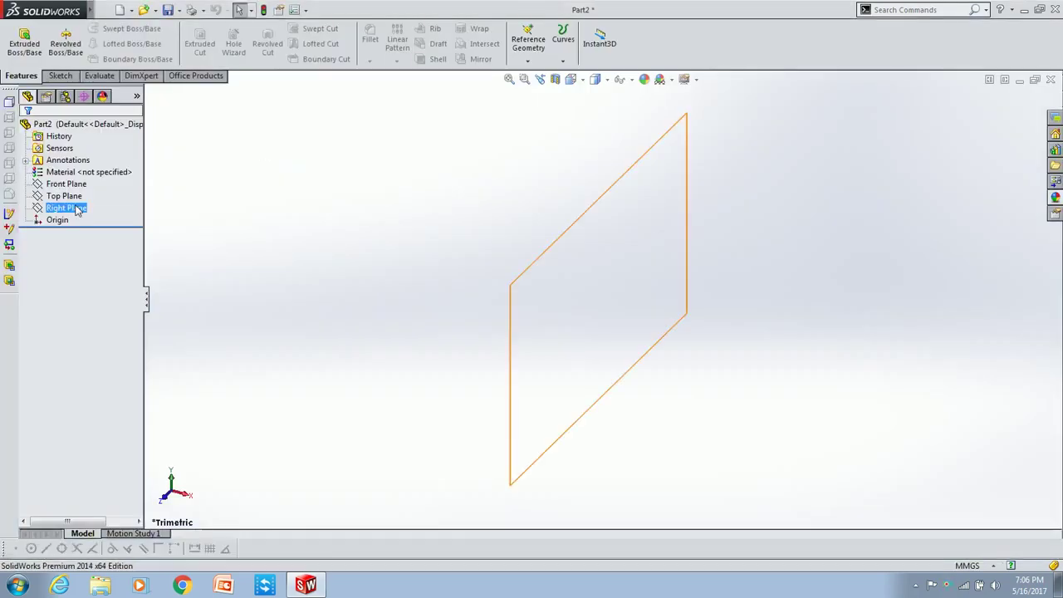
Start a Front Plane sketch with a 220 mm vertical construction line and a horizontal line from its top.
left_click(73, 185)
left_click(83, 176)
left_click(86, 28)
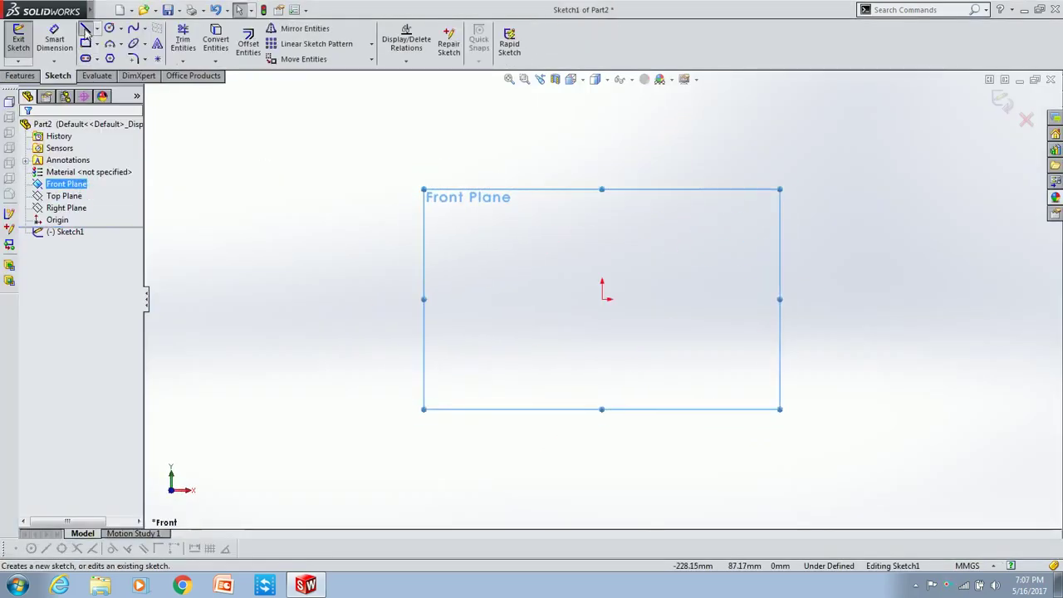
left_click(602, 299)
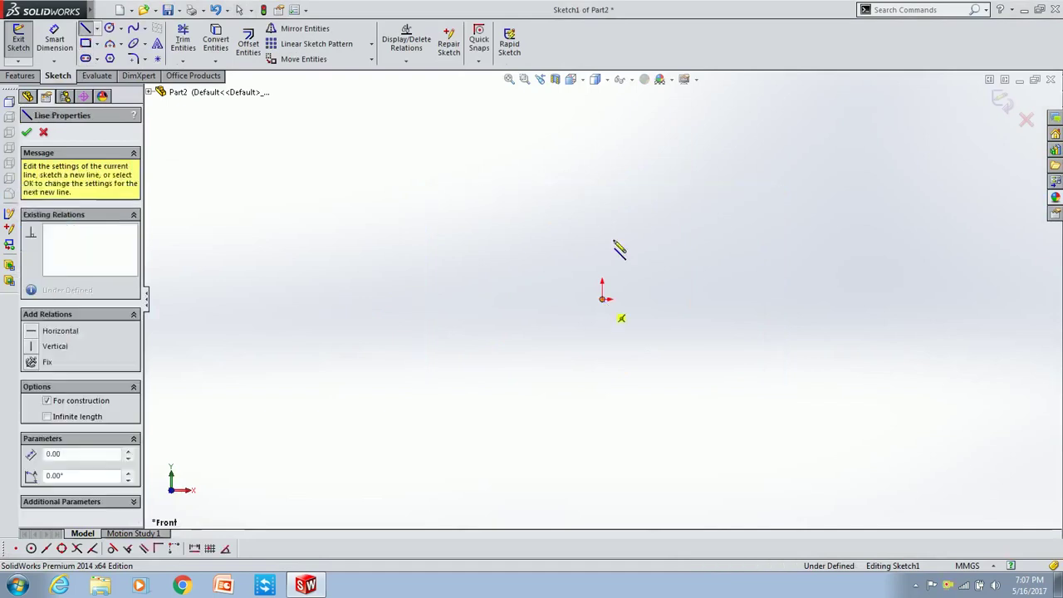
left_click(602, 129)
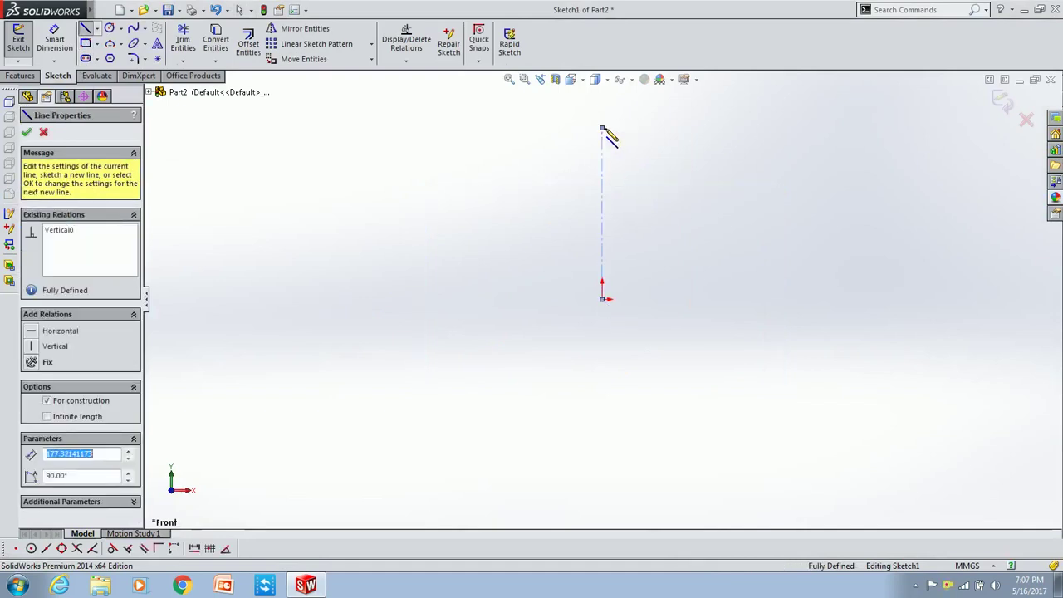
key("Return")
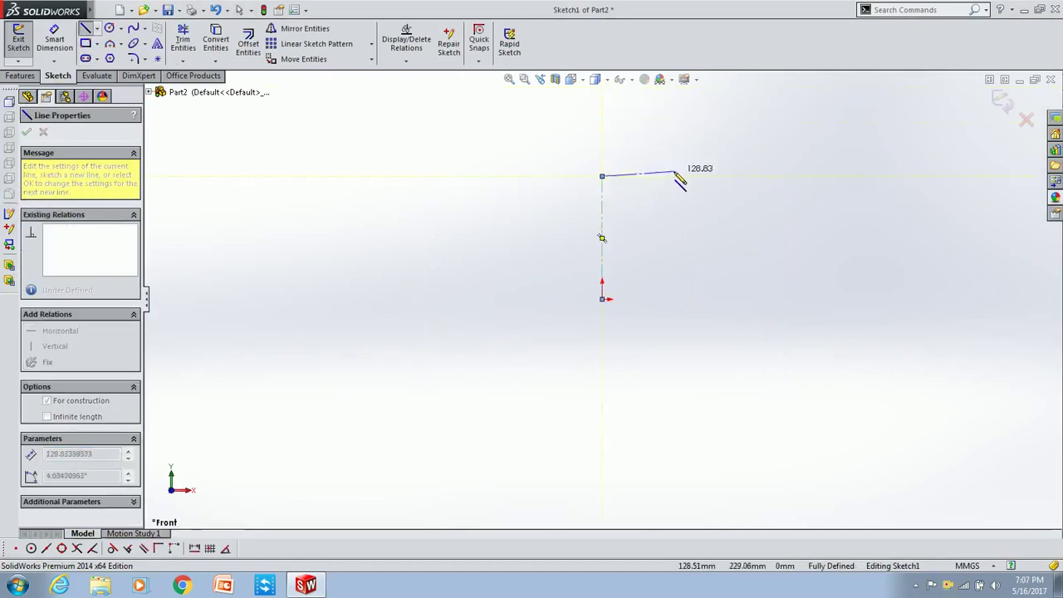
left_click(671, 176)
type("75")
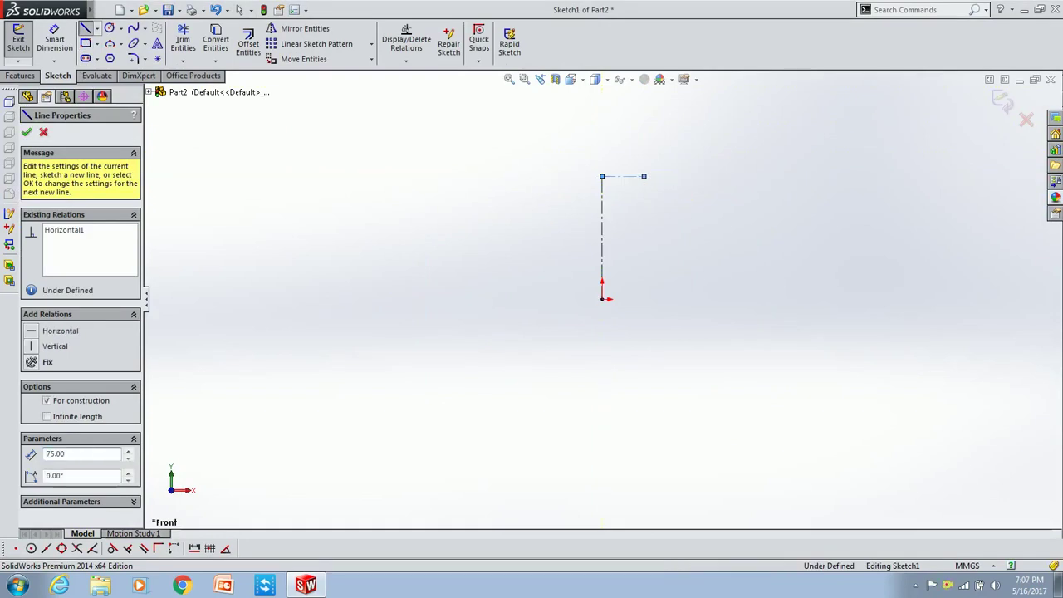
key("Return")
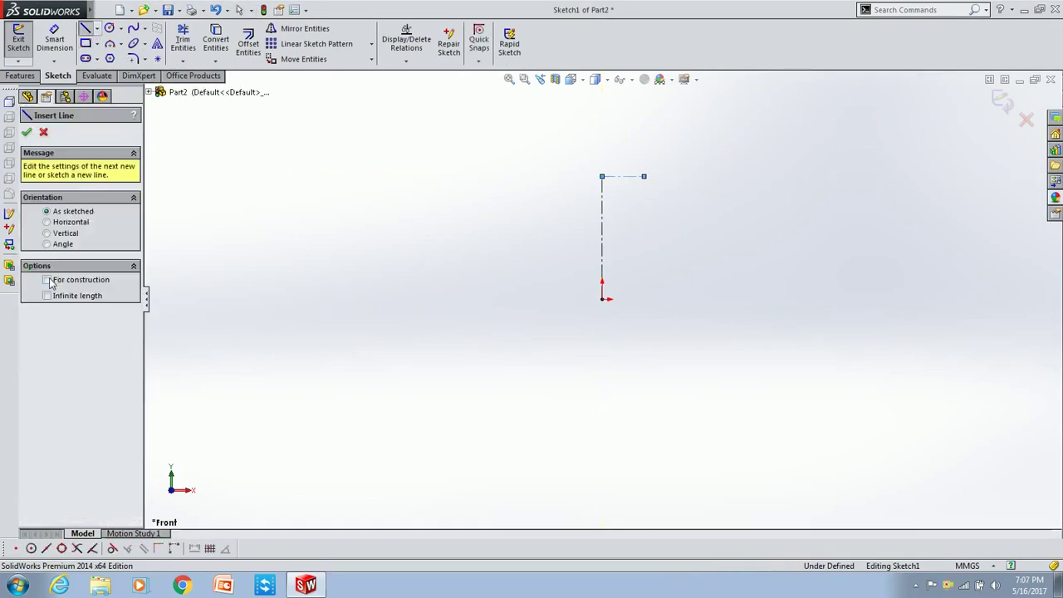
Add a 20 mm vertical construction segment with a short horizontal line at its base.
left_click(602, 299)
left_click(601, 121)
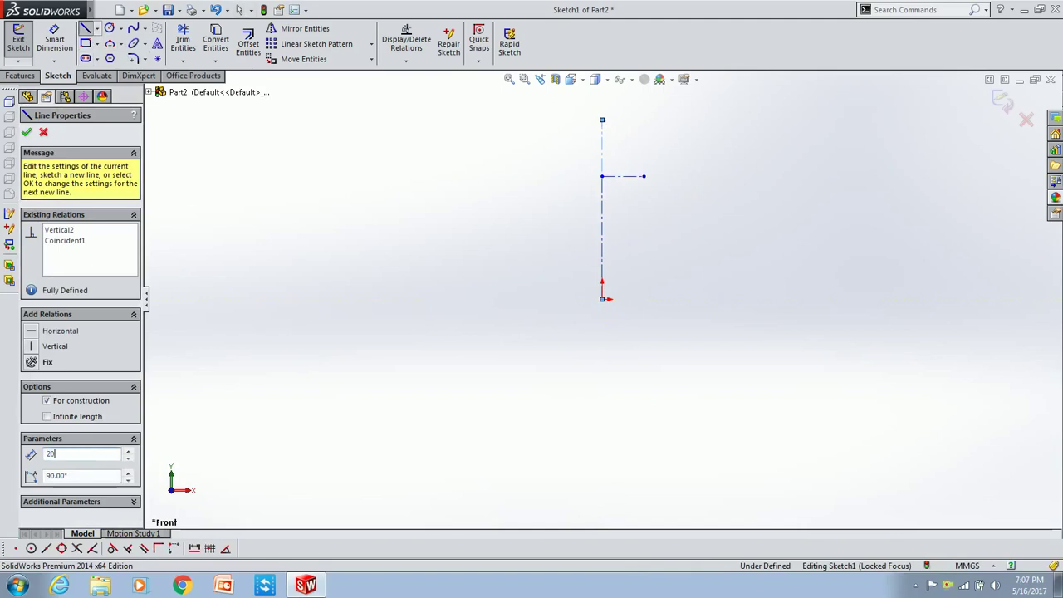
left_click(602, 288)
left_click(664, 288)
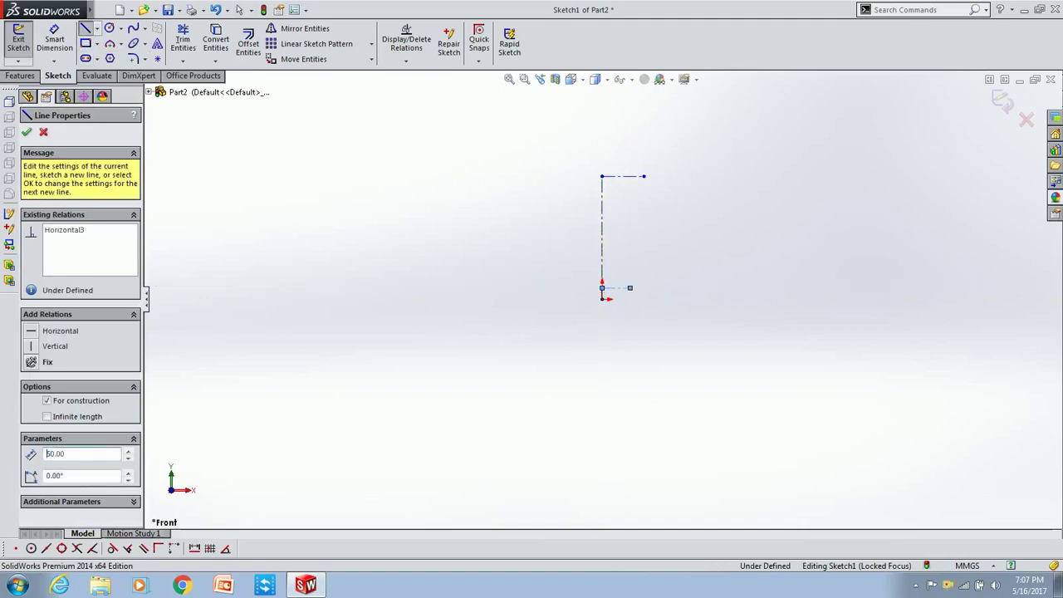
key("Return")
key("Escape")
Draw a three-point arc bowing outward between the line ends as the jar's side.
left_click(114, 46)
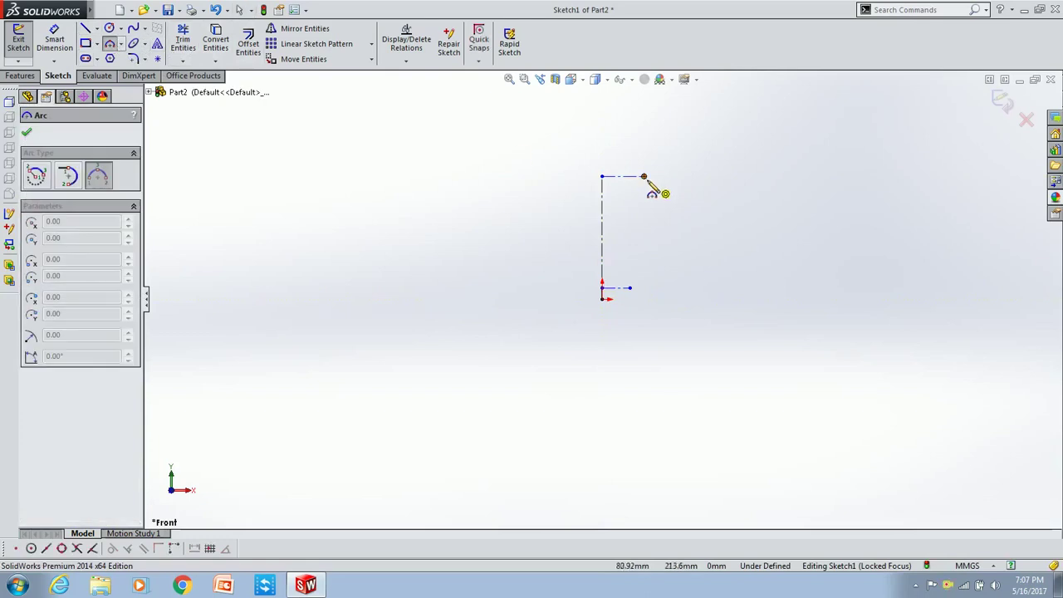
left_click(644, 176)
left_click(629, 288)
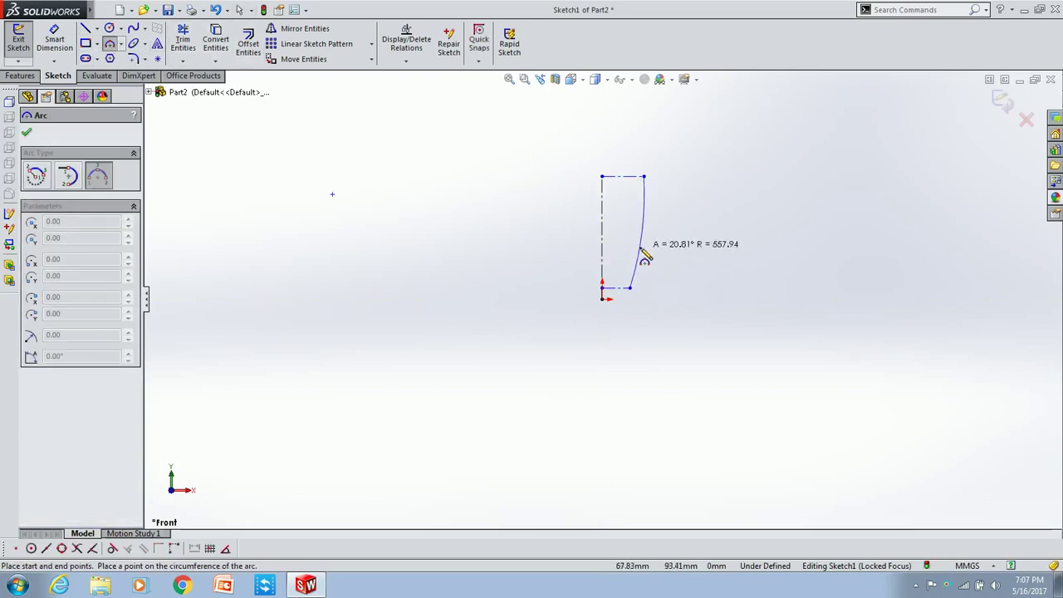
left_click(641, 249)
key("Escape")
scroll(650, 253, "down", 3)
scroll(651, 252, "down", 1)
Close the profile with a 20 mm drop, a bottom line, the axis line and a top line.
left_click(85, 29)
left_click(594, 339)
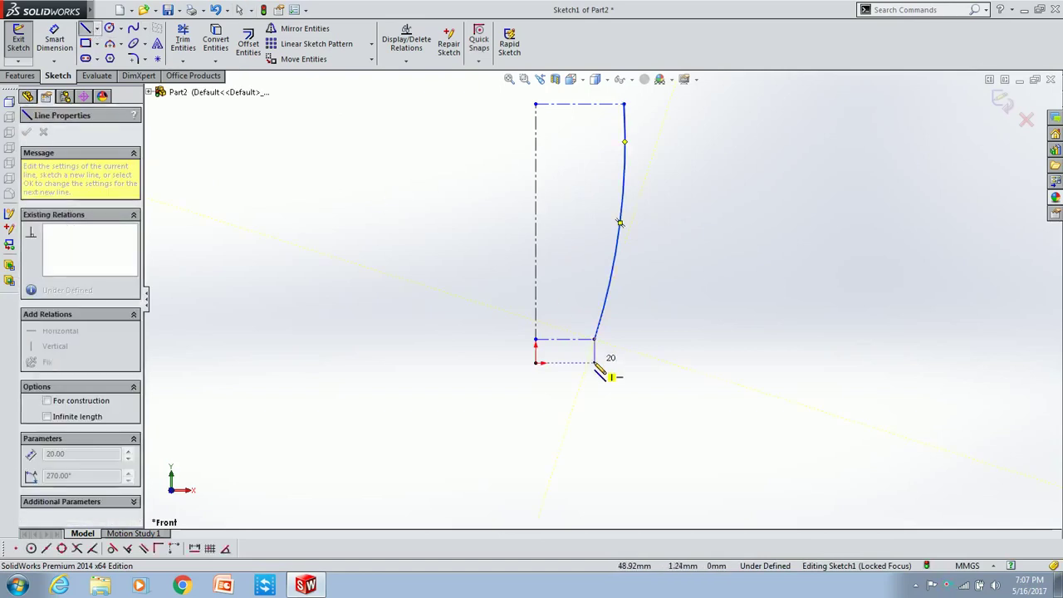
left_click(593, 362)
left_click(536, 362)
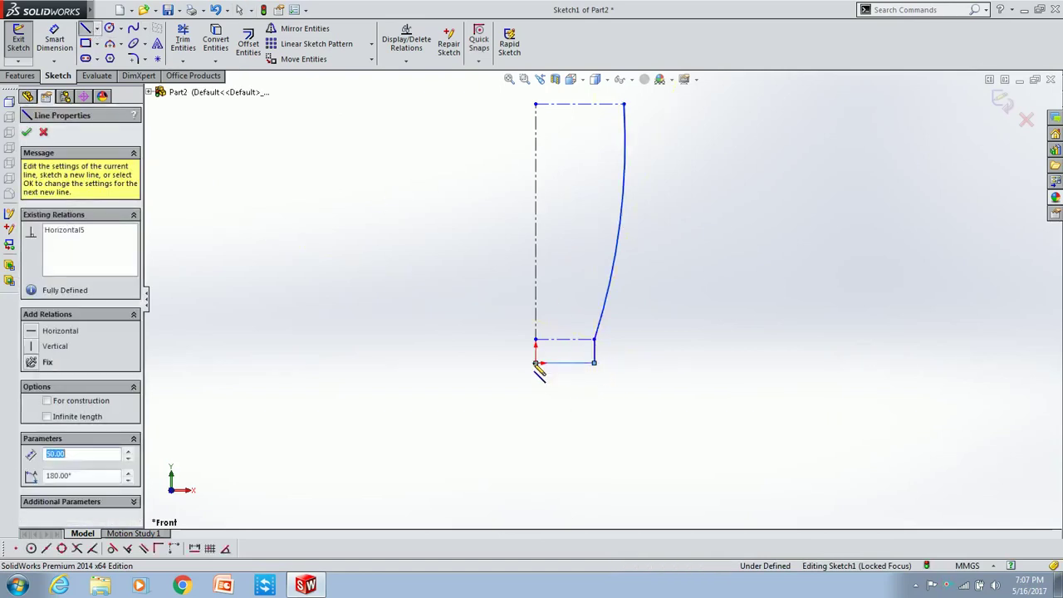
left_click(535, 103)
left_click(624, 104)
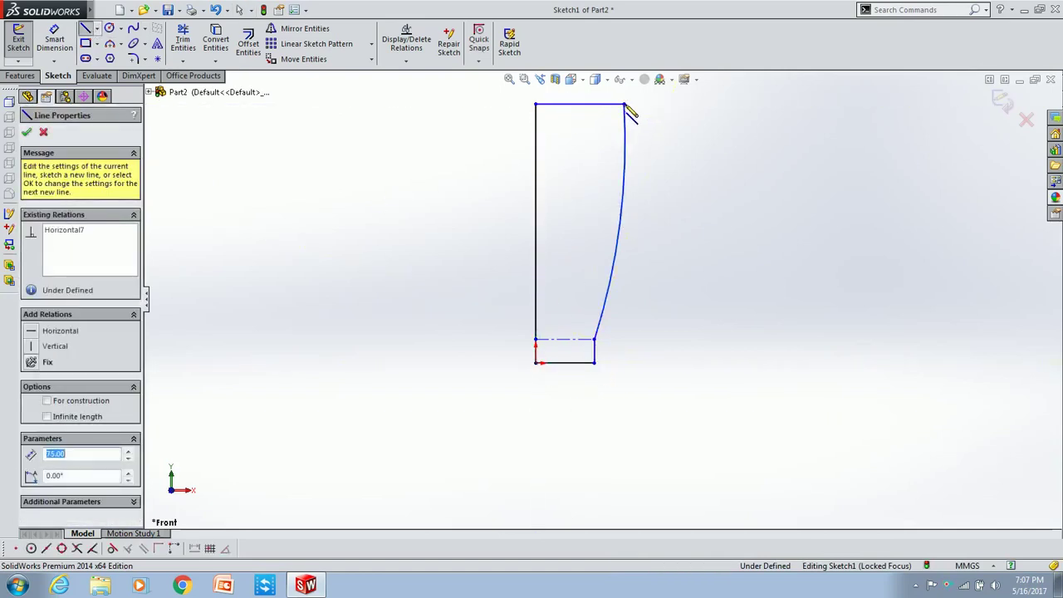
key("Escape")
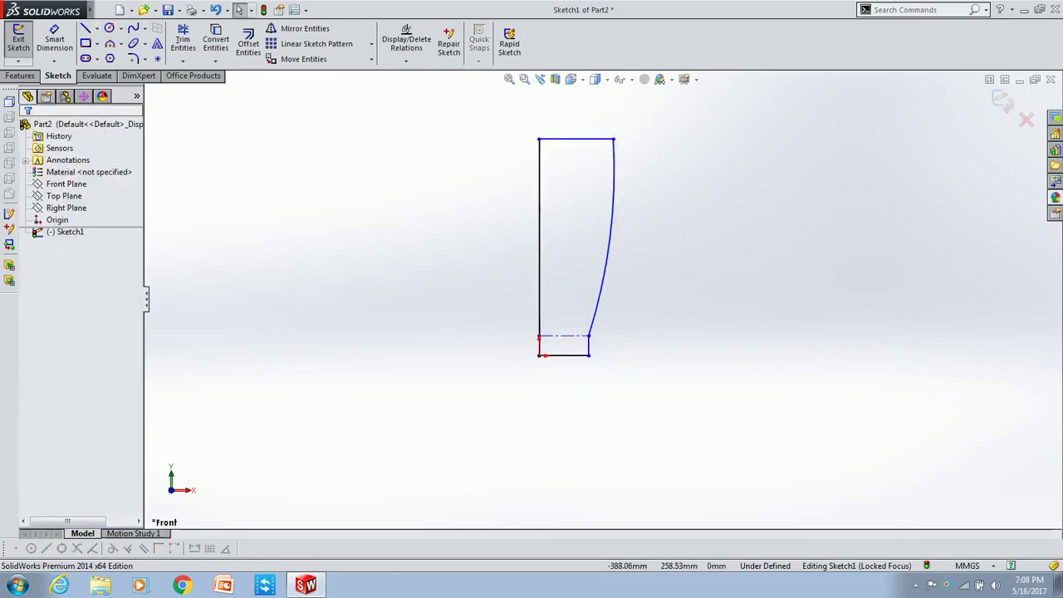
Revolve the profile 360° about the vertical axis line into a solid.
left_click(20, 76)
left_click(66, 41)
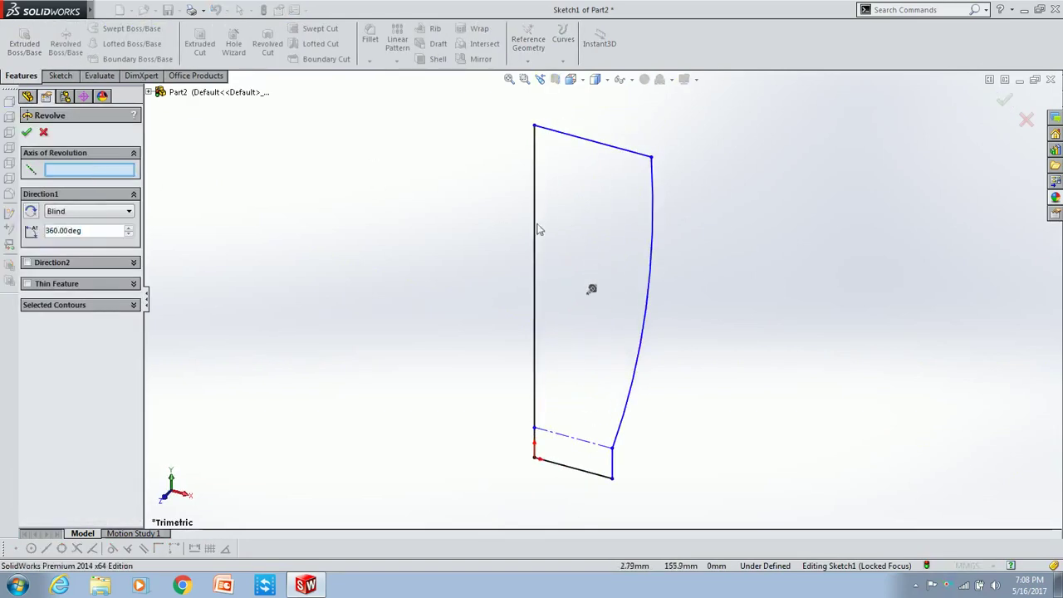
left_click(535, 227)
left_click(27, 133)
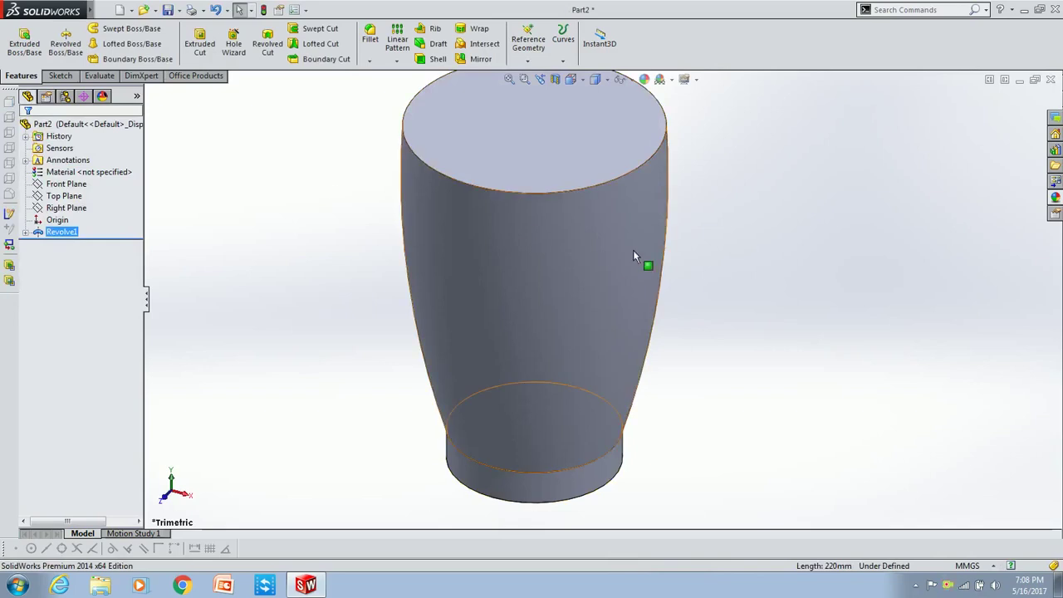
Start a Right Plane sketch with vertical, 25 mm horizontal and 10 mm vertical construction lines.
left_click(75, 208)
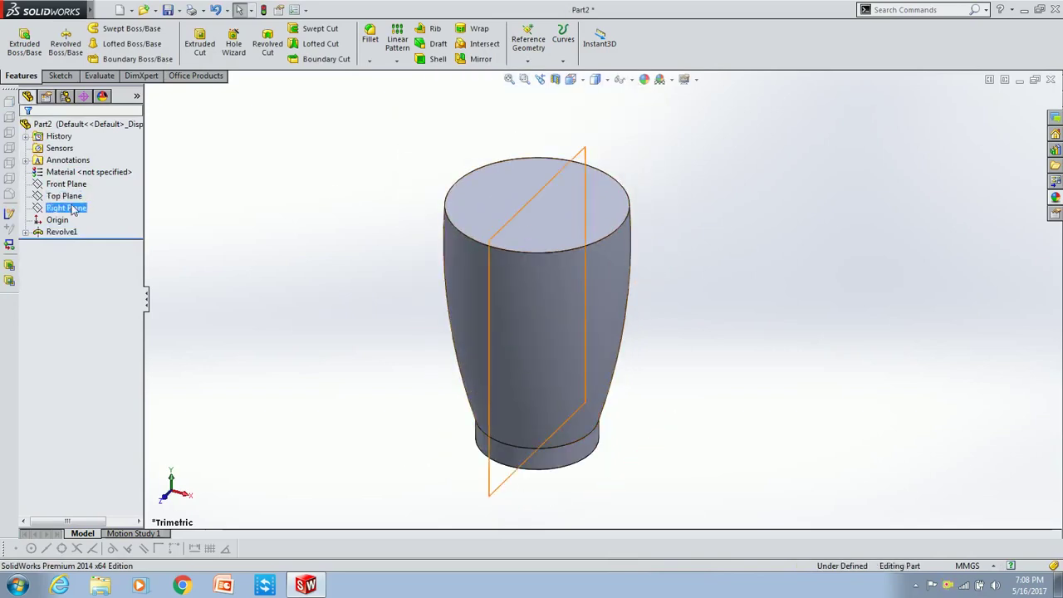
left_click(86, 194)
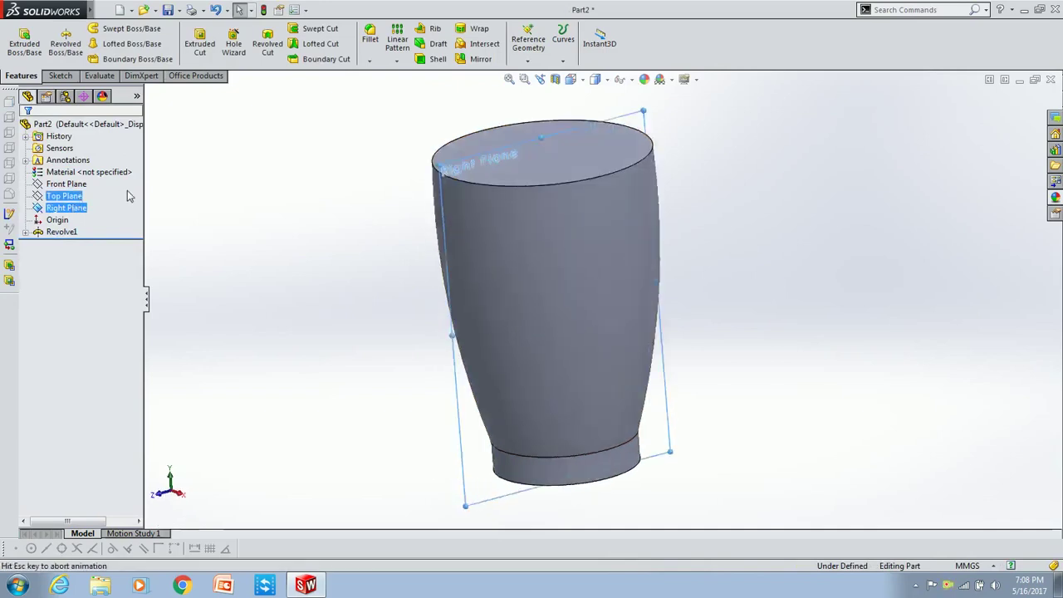
left_click(67, 208)
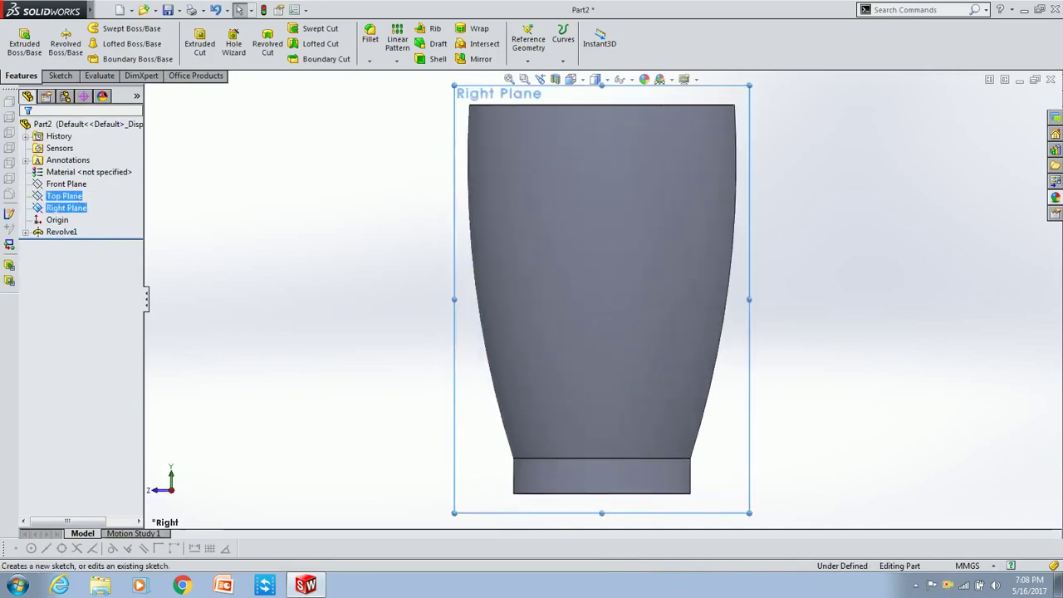
left_click(55, 189)
left_click(85, 29)
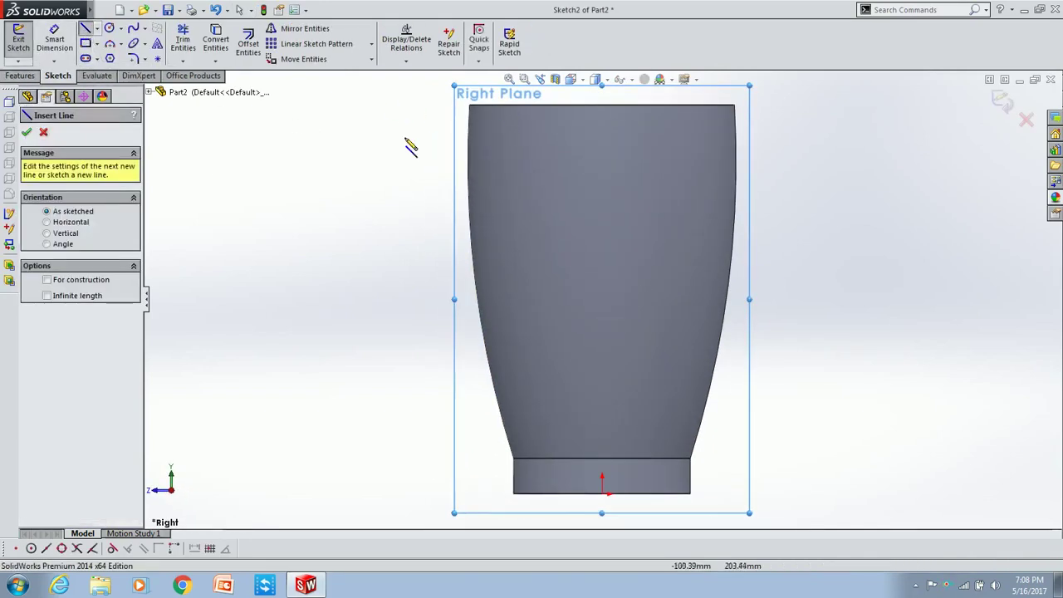
left_click(601, 104)
left_click(603, 139)
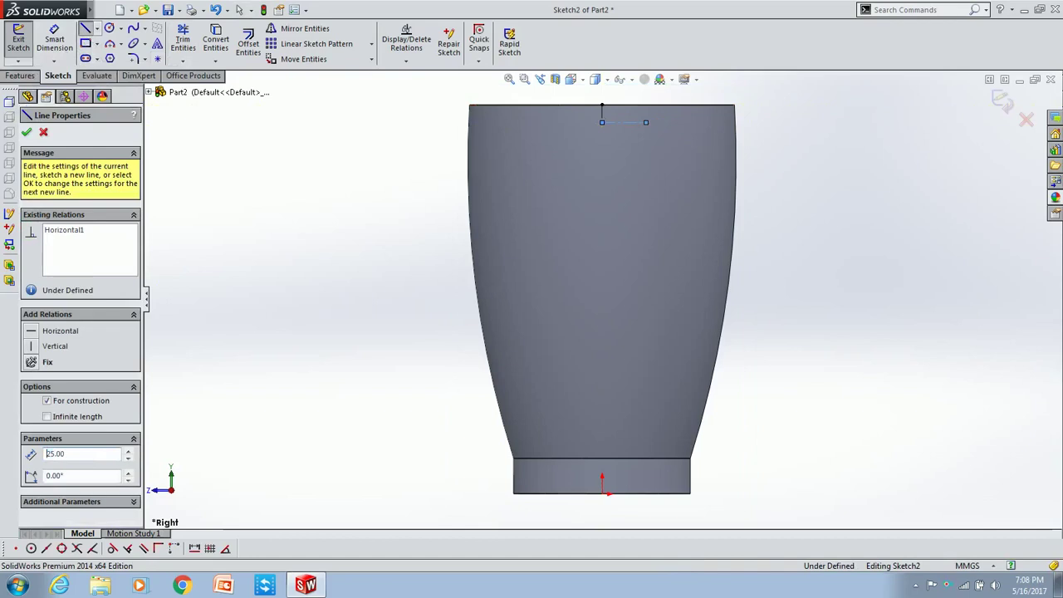
left_click(645, 122)
left_click(646, 104)
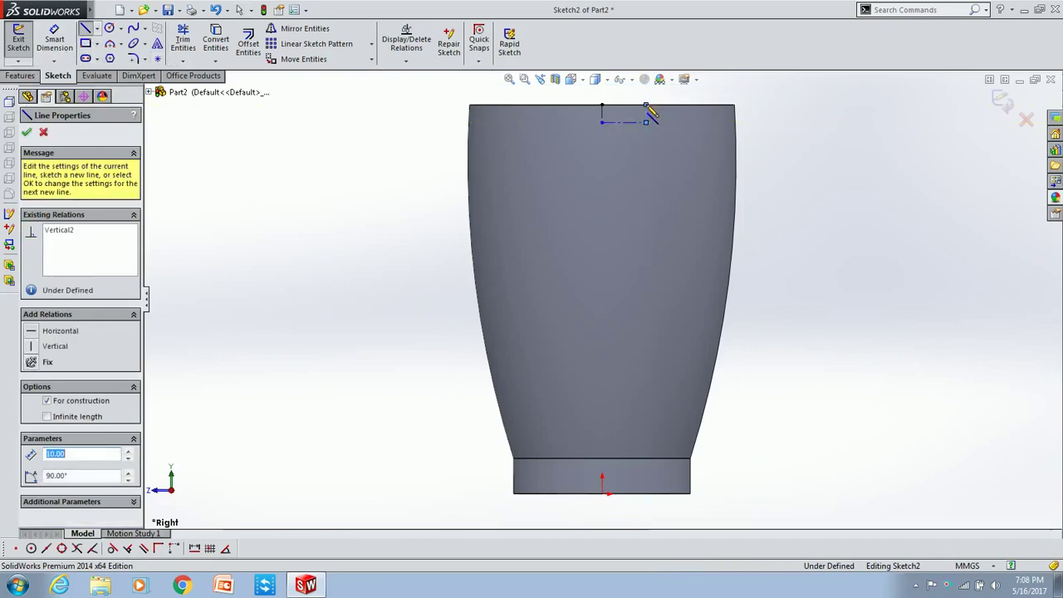
key("Escape")
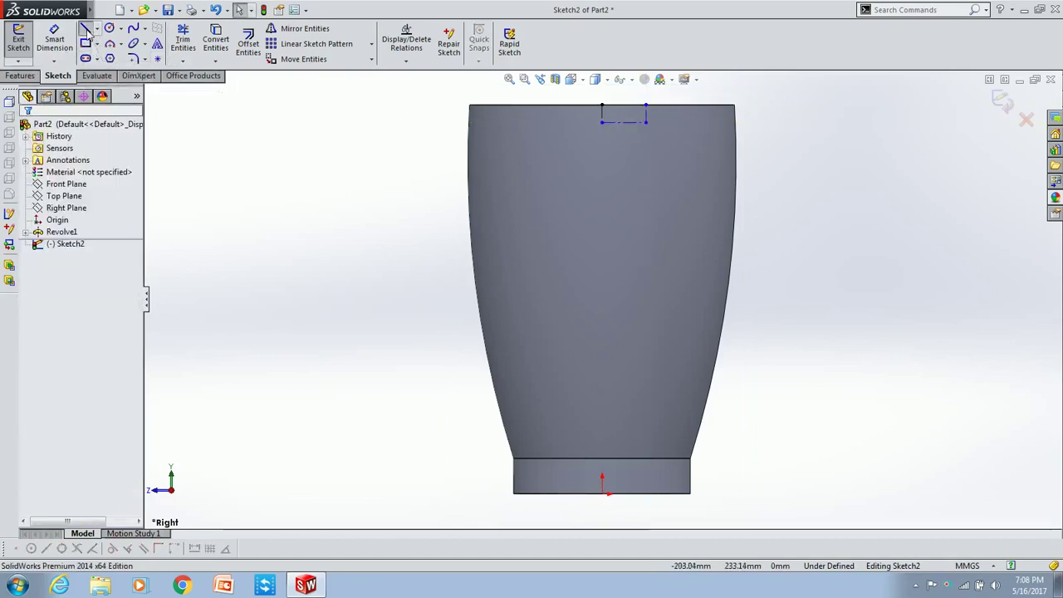
Draw a 25 mm line along the jar's top edge.
left_click(87, 29)
left_click(602, 122)
key("Escape")
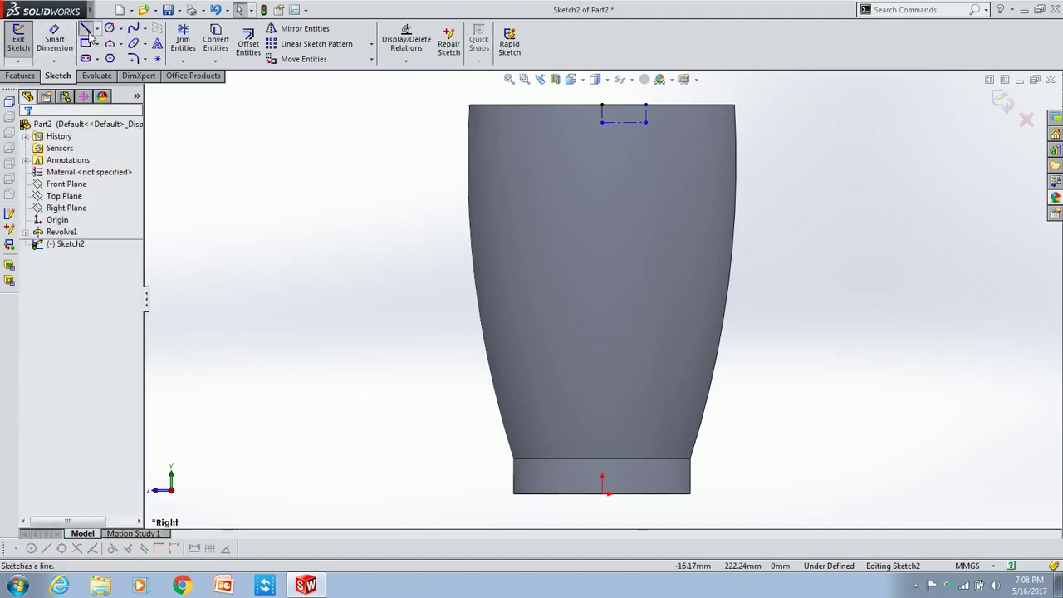
left_click(86, 30)
left_click(602, 105)
left_click(552, 105)
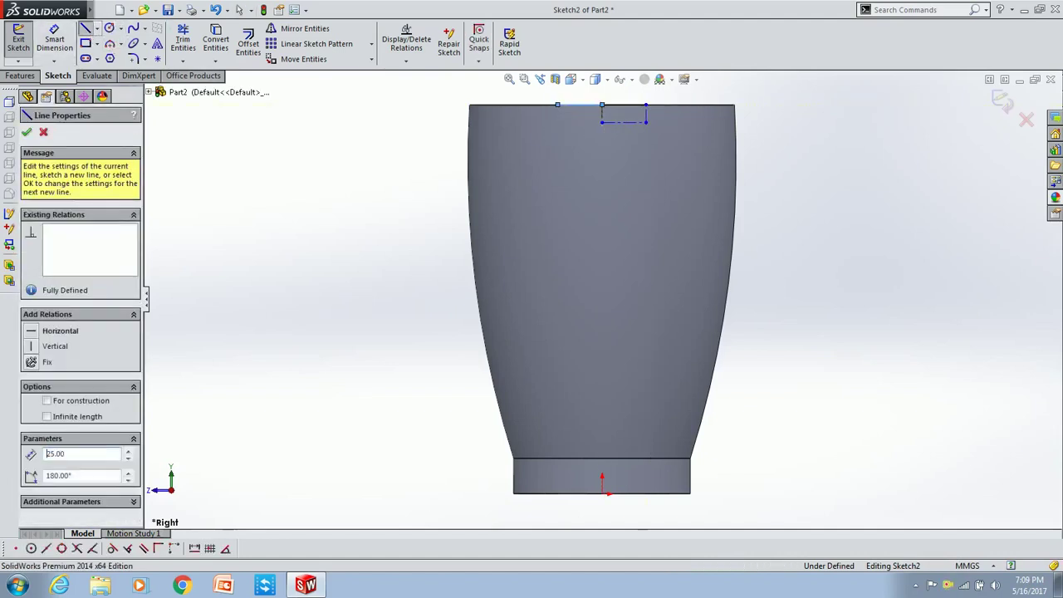
key("Escape")
Draw a three-point arc between the top-edge points, dipping down to the construction corner.
left_click(108, 43)
left_click(556, 105)
left_click(646, 105)
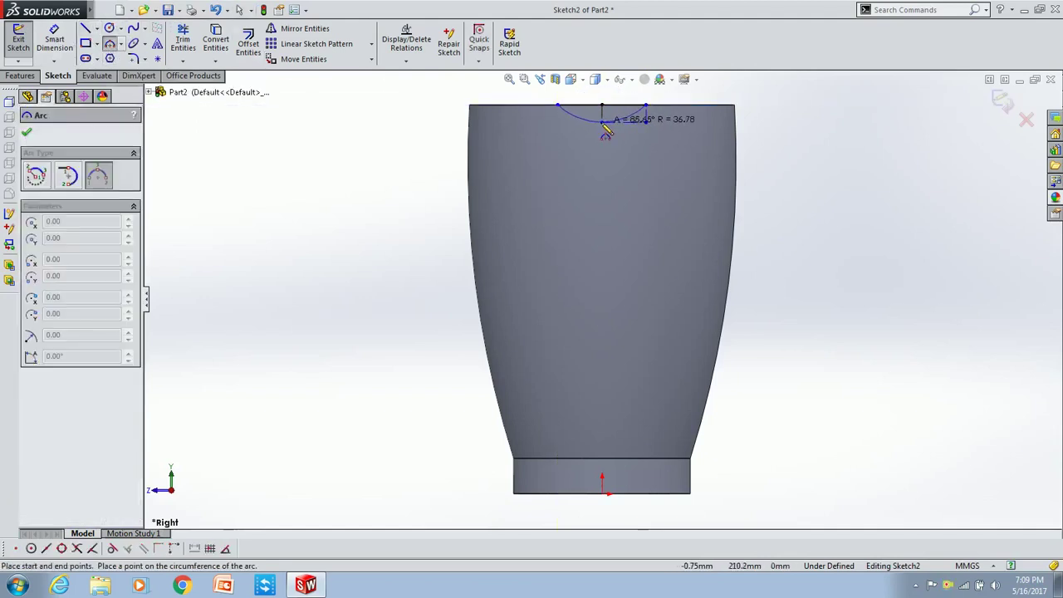
left_click(606, 129)
key("Escape")
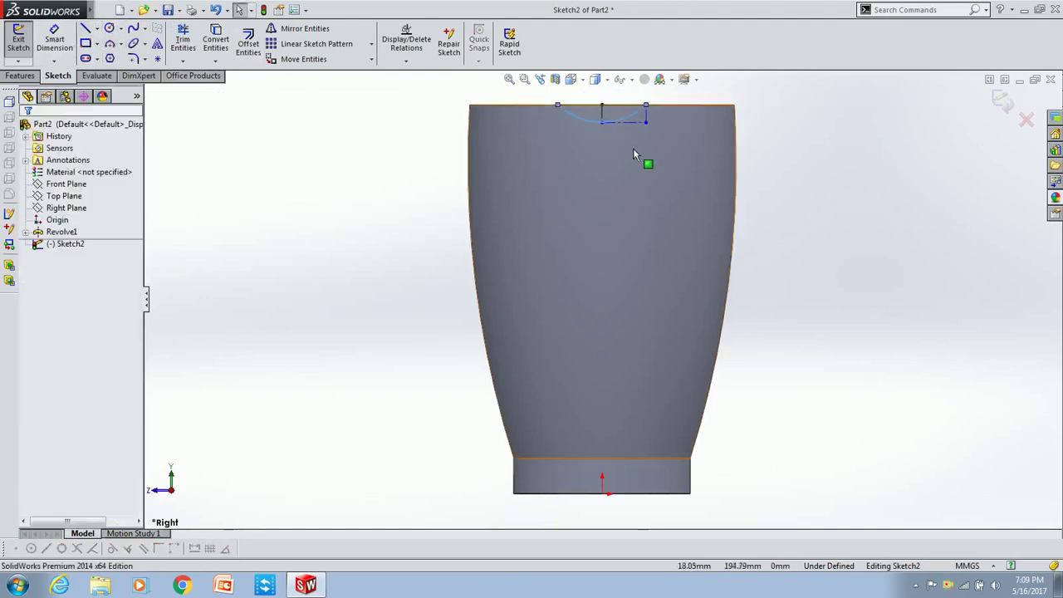
middle_click_drag(635, 154, 635, 270, "ctrl")
scroll(617, 226, "down", 5)
left_click(20, 76)
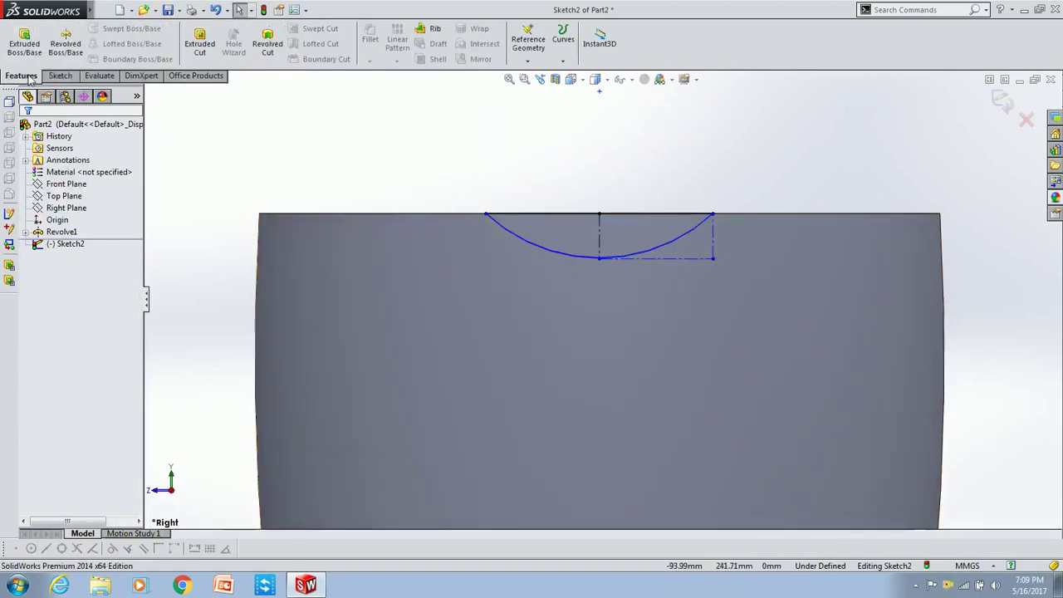
Extrude the rim profile 116 mm from the sketch plane as Boss-Extrude2.
left_click(24, 43)
scroll(593, 285, "up", 3)
left_click(87, 168)
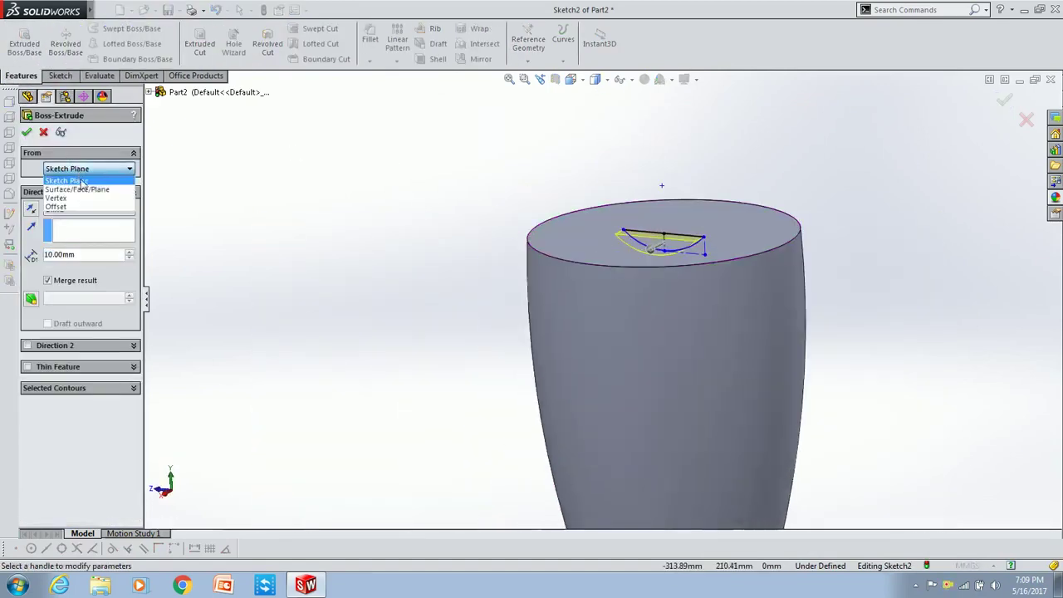
left_click(75, 182)
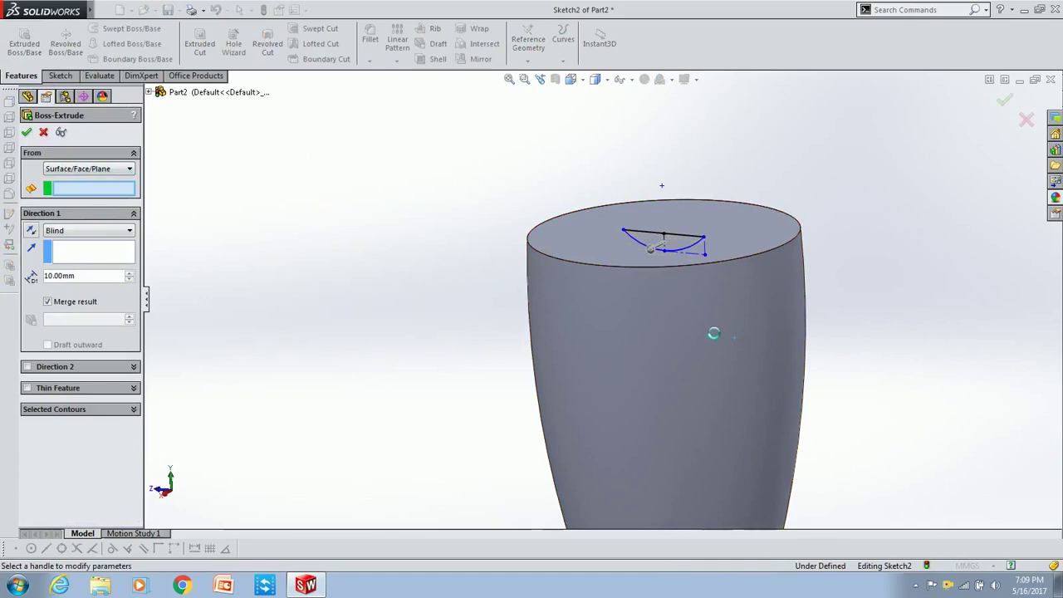
left_click(713, 333)
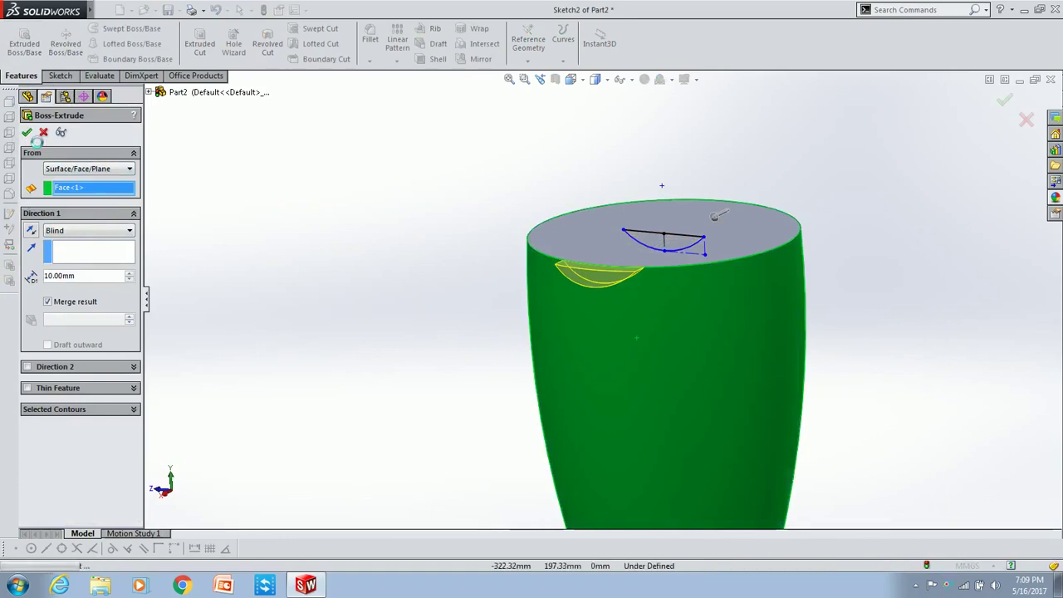
left_click(88, 169)
left_click(75, 179)
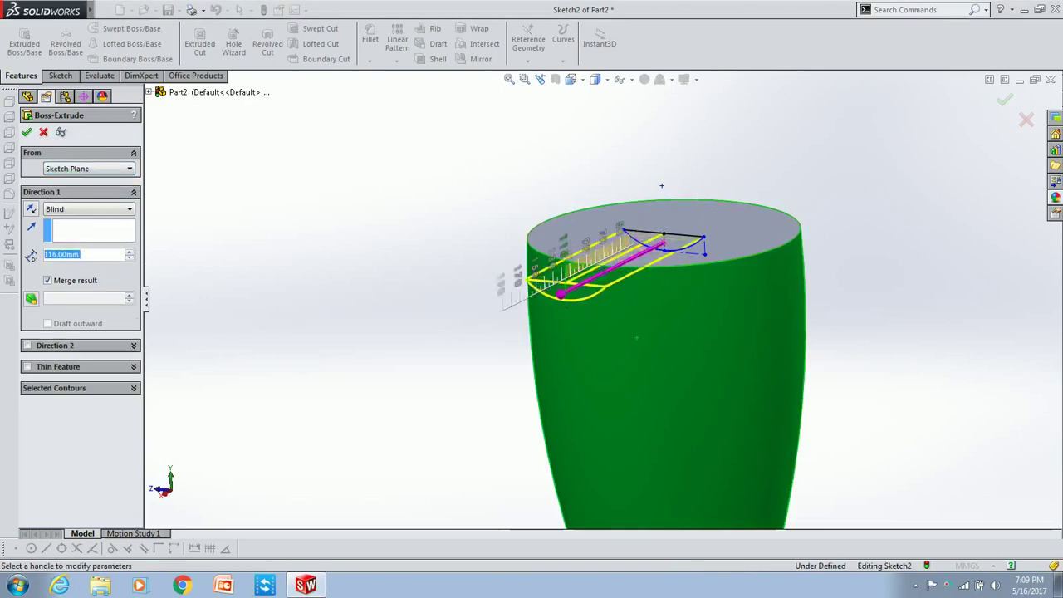
key("Return")
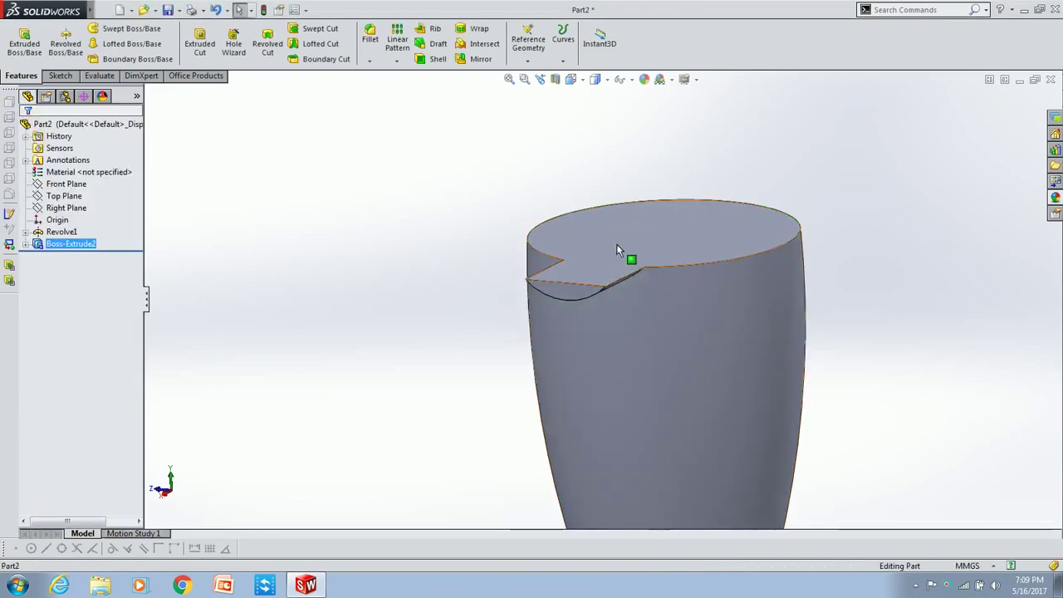
Start a new sketch on the jar's top face with the line tool.
left_click(616, 243)
left_click(715, 202)
key("l")
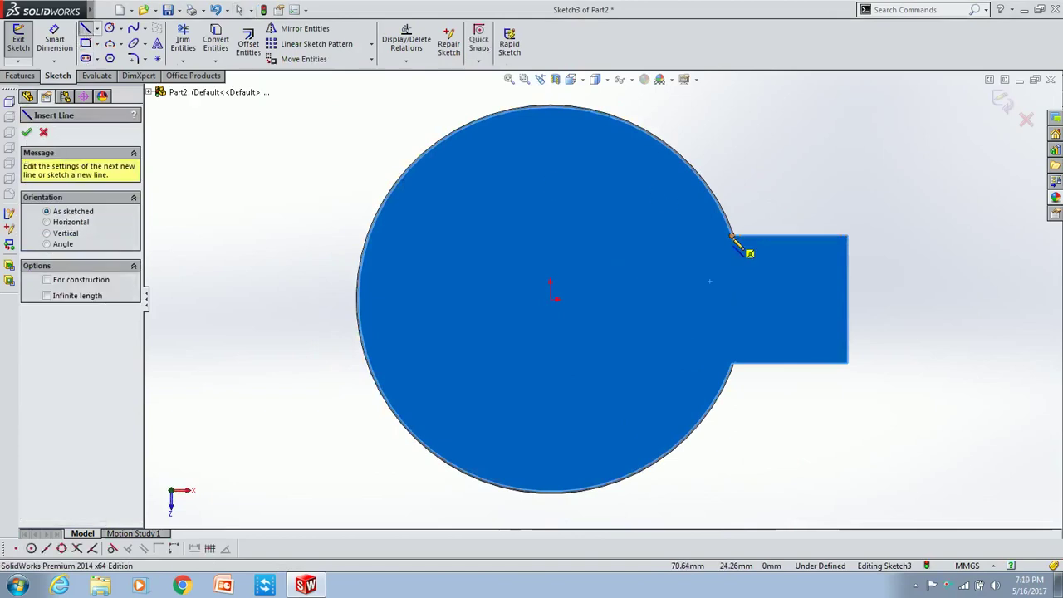
Discard the empty Sketch3, view Normal To the front, and begin a new sketch.
key("Escape")
key("Escape")
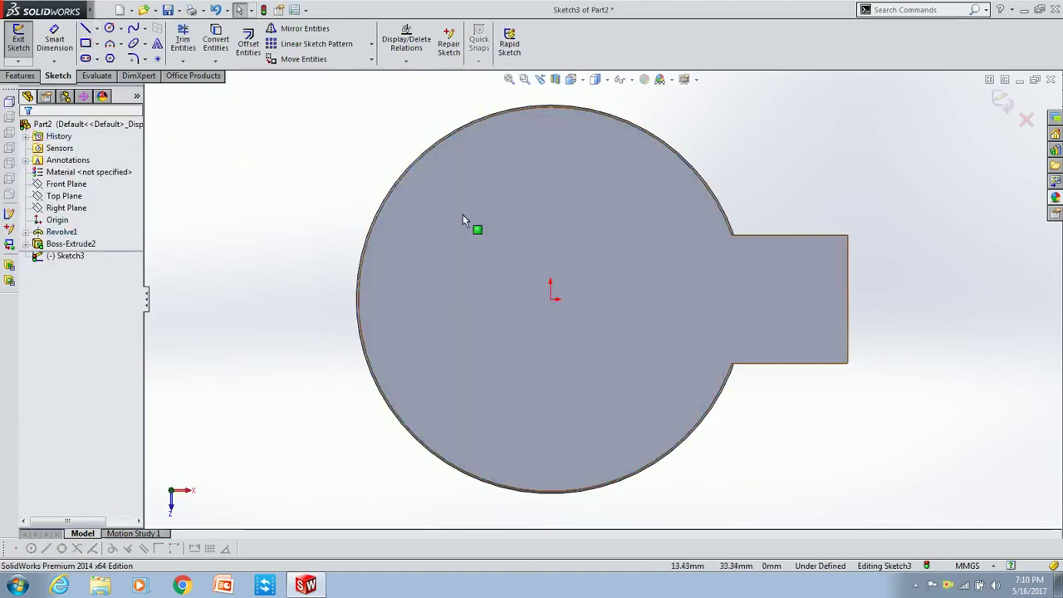
left_click(70, 210)
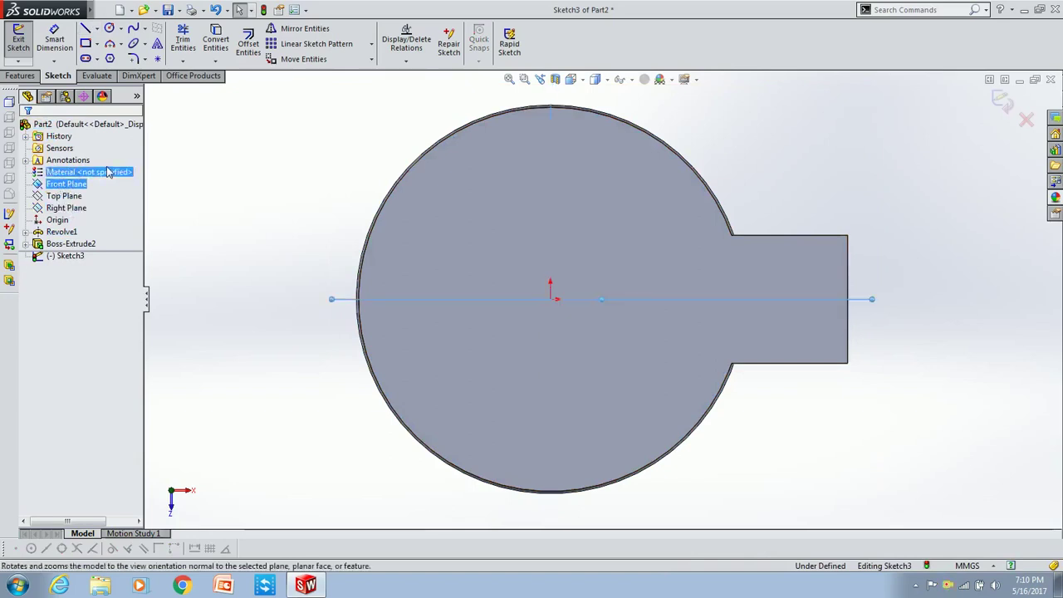
left_click(90, 177)
left_click(53, 177)
scroll(712, 125, "down", 3)
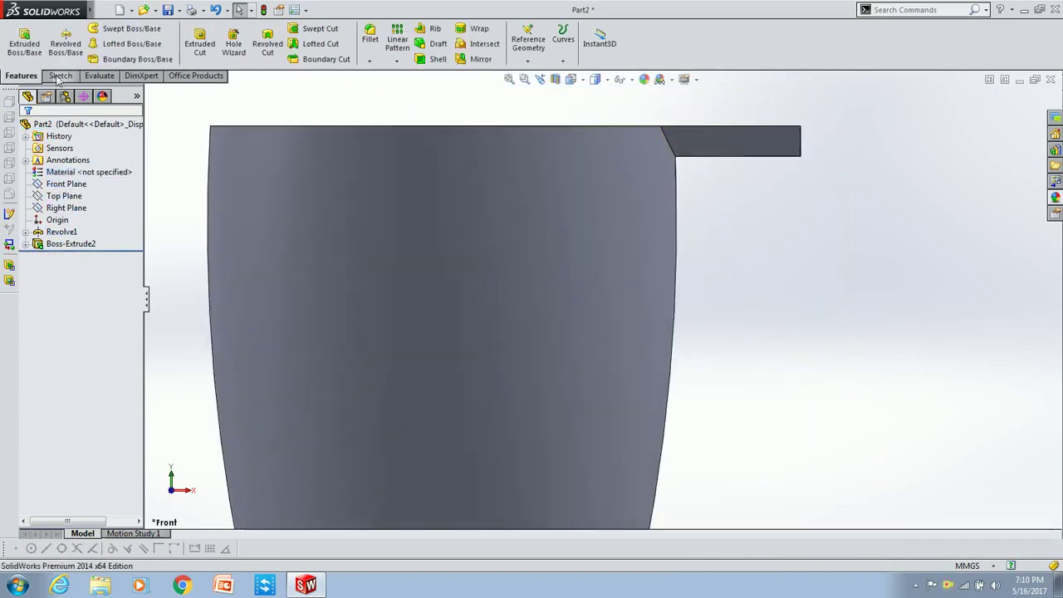
left_click(60, 76)
left_click(18, 37)
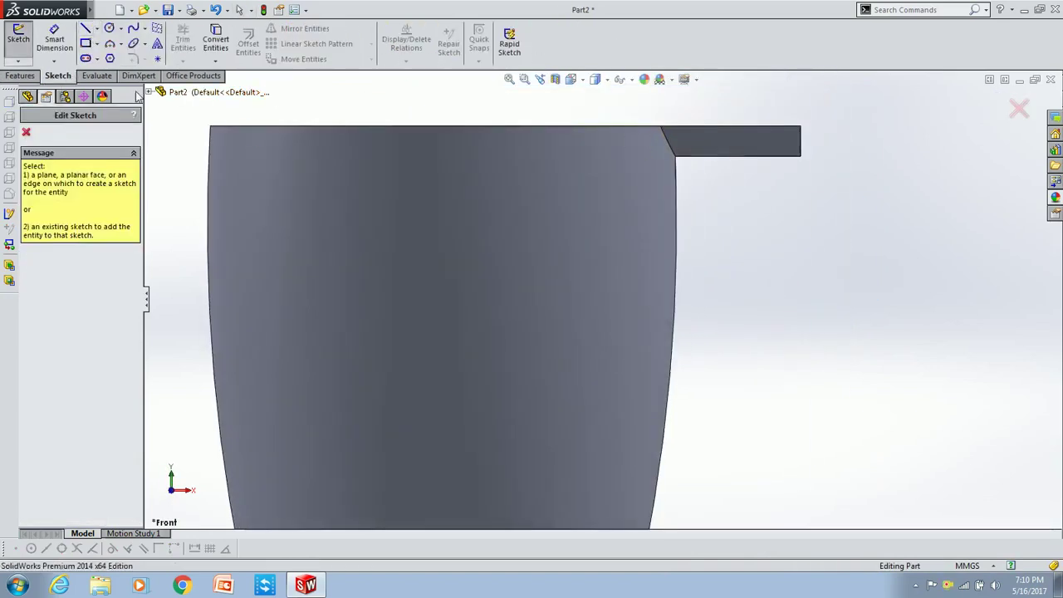
Start Sketch4 on the Front Plane and draw a closed five-sided profile around the rim lip.
left_click(175, 93)
left_click(200, 152)
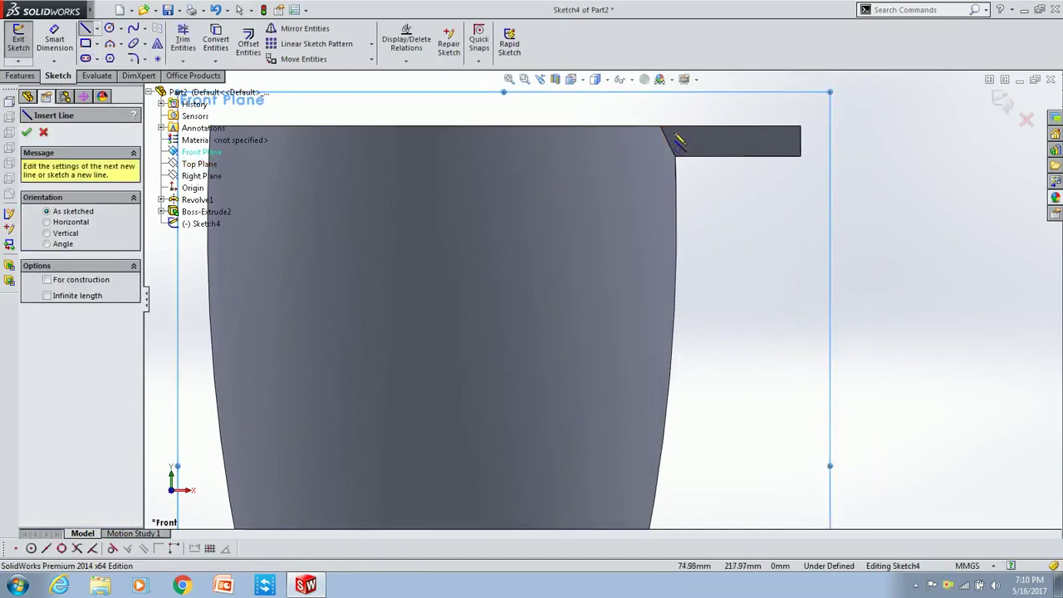
scroll(676, 141, "down", 2)
scroll(681, 137, "down", 1)
left_click(628, 169)
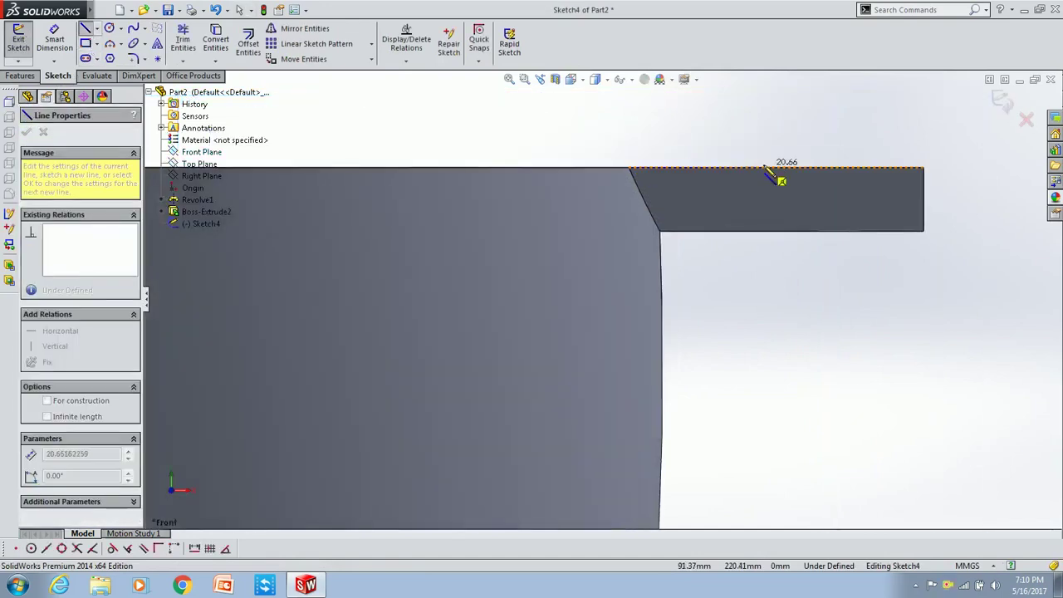
left_click(693, 231)
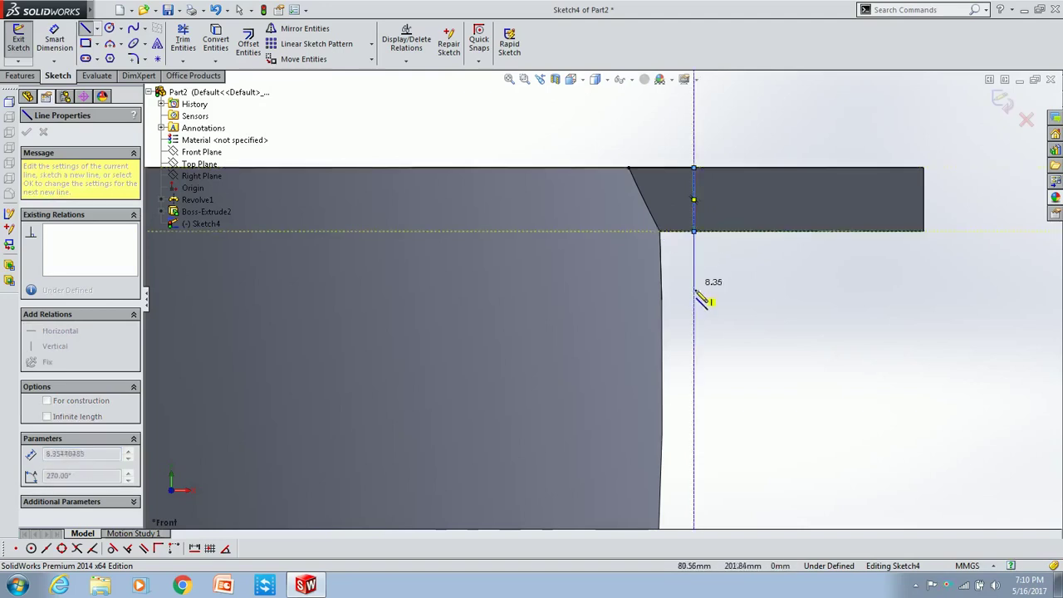
left_click(768, 345)
left_click(1003, 289)
double_click(956, 131)
left_click(726, 98)
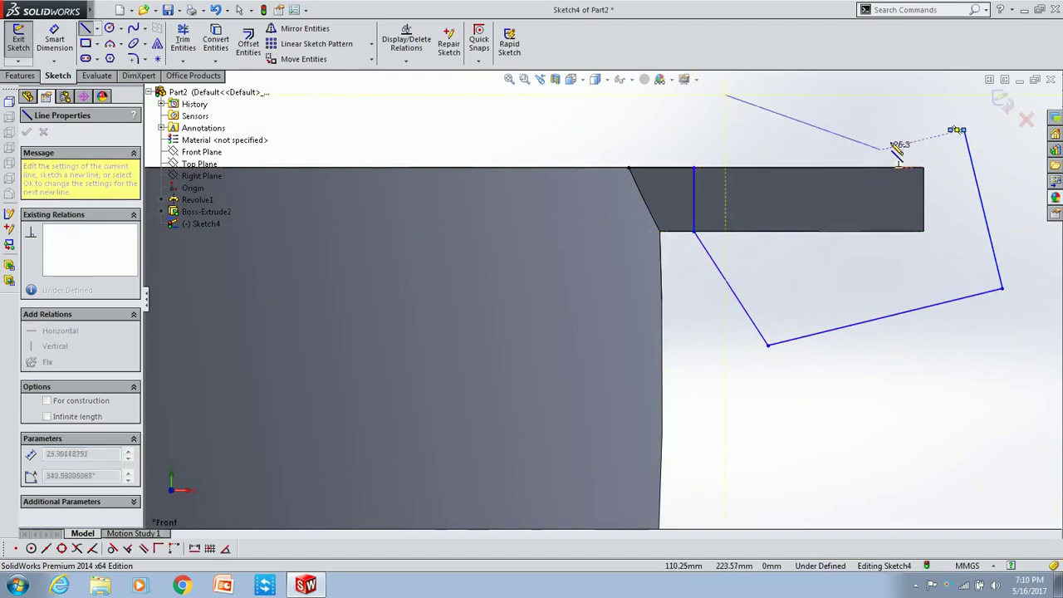
double_click(957, 130)
left_click(725, 95)
left_click(694, 158)
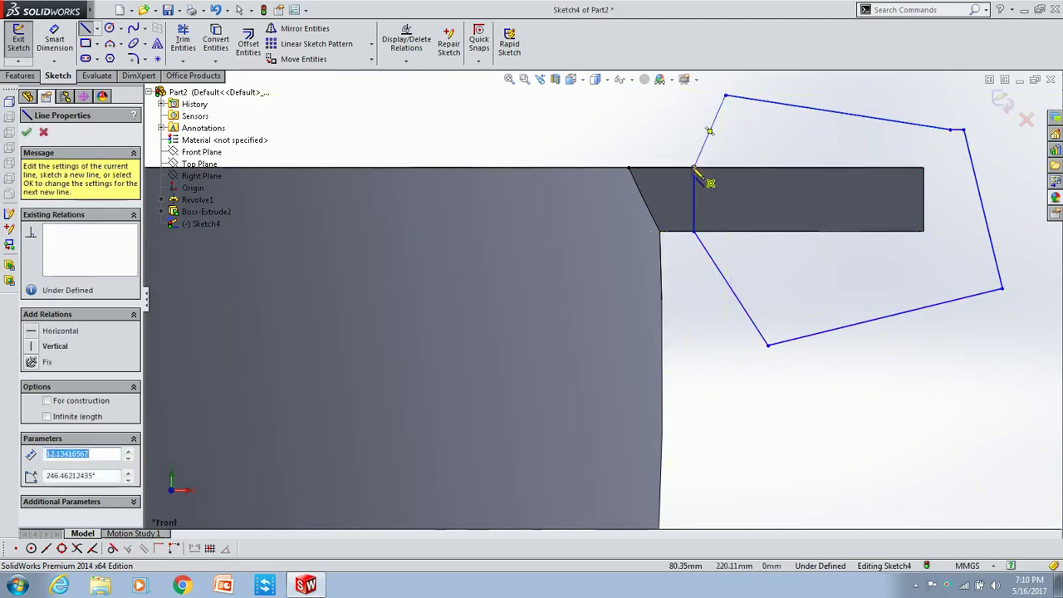
key("Escape")
left_click(667, 168)
Draw a 220 mm vertical construction line from the cup's top edge down to its base.
left_click(29, 135)
left_click(47, 280)
scroll(499, 380, "down", 3)
scroll(498, 380, "down", 3)
left_click(553, 285)
double_click(552, 444)
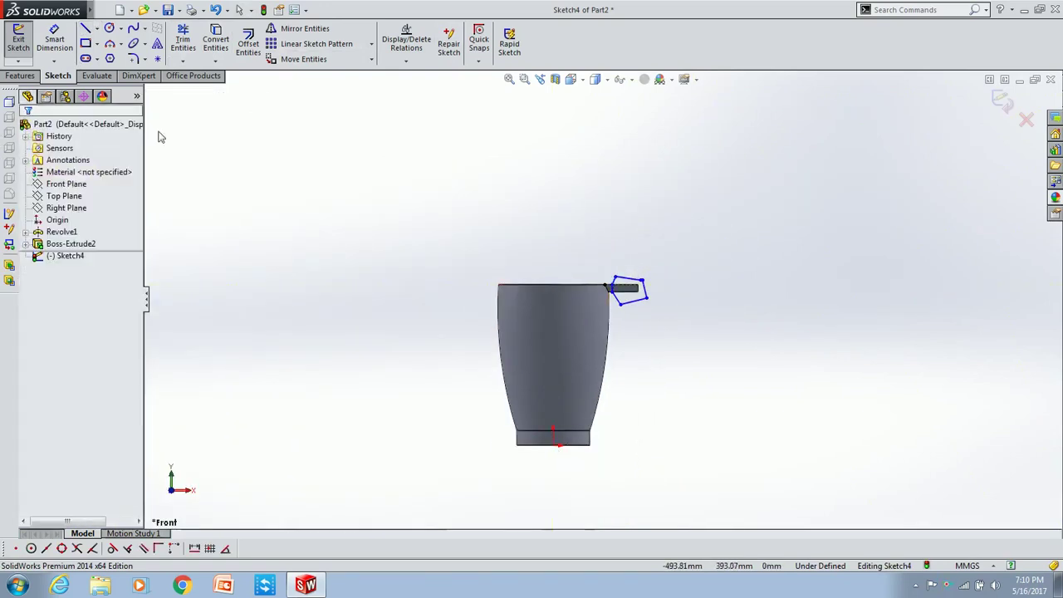
left_click(552, 443)
double_click(552, 285)
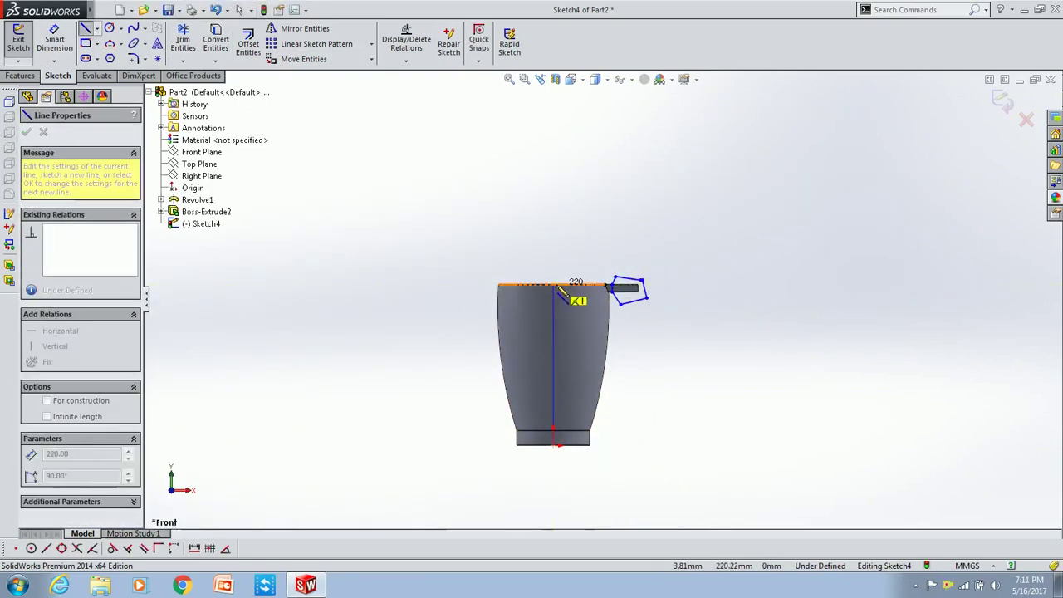
key("Escape")
scroll(562, 275, "up", 2)
scroll(622, 250, "up", 1)
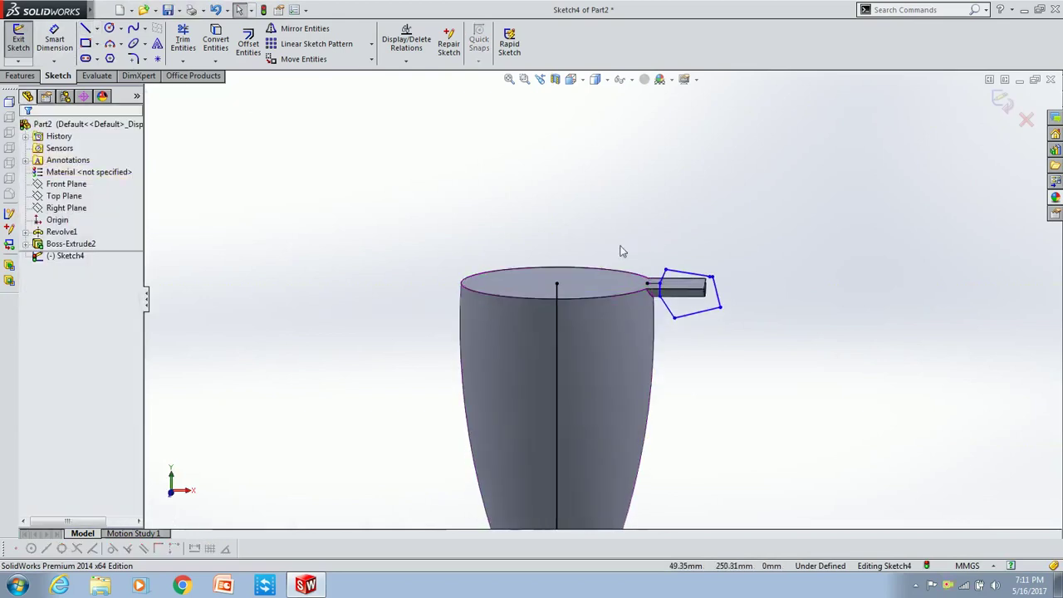
Abandon a first revolved-cut attempt and make the vertical centre line a construction line.
left_click(20, 76)
left_click(268, 43)
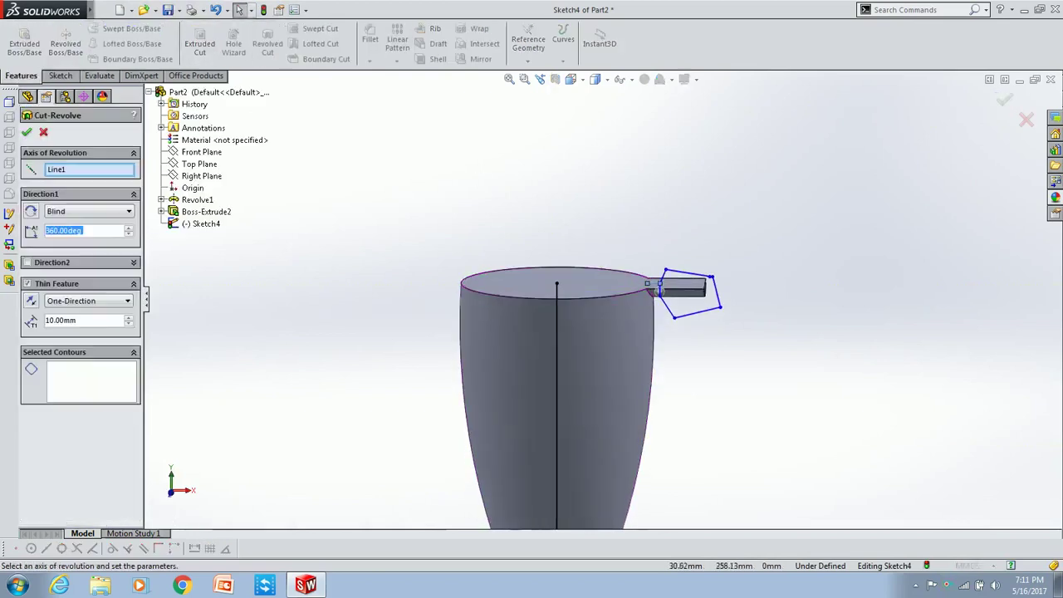
left_click(554, 340)
left_click(93, 171)
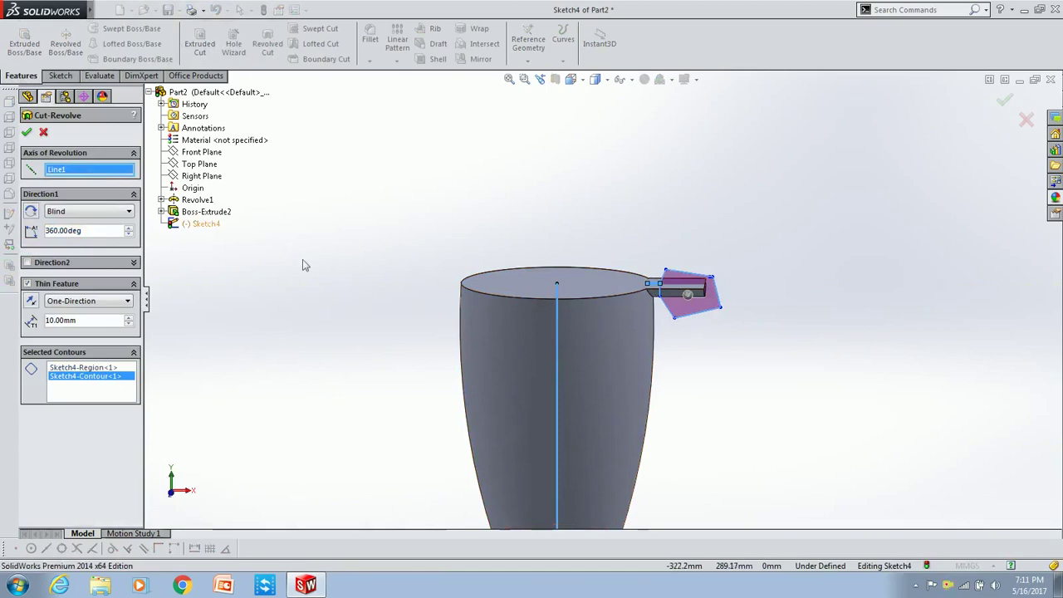
left_click(27, 133)
left_click(558, 368)
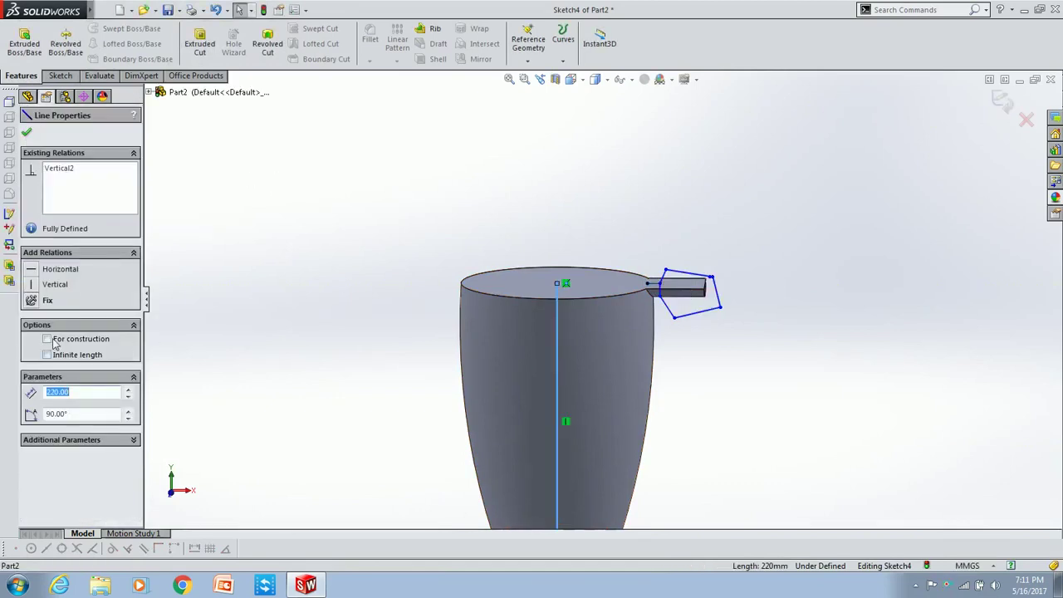
left_click(26, 132)
Revolve-cut the profile 360° around the centre line to notch the top rim.
left_click(267, 43)
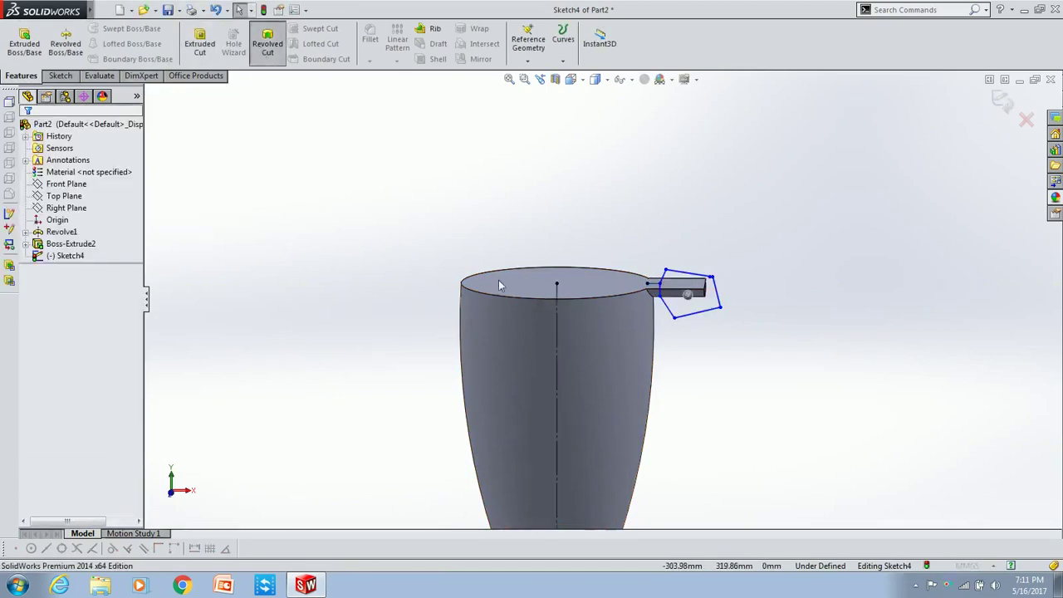
left_click(556, 380)
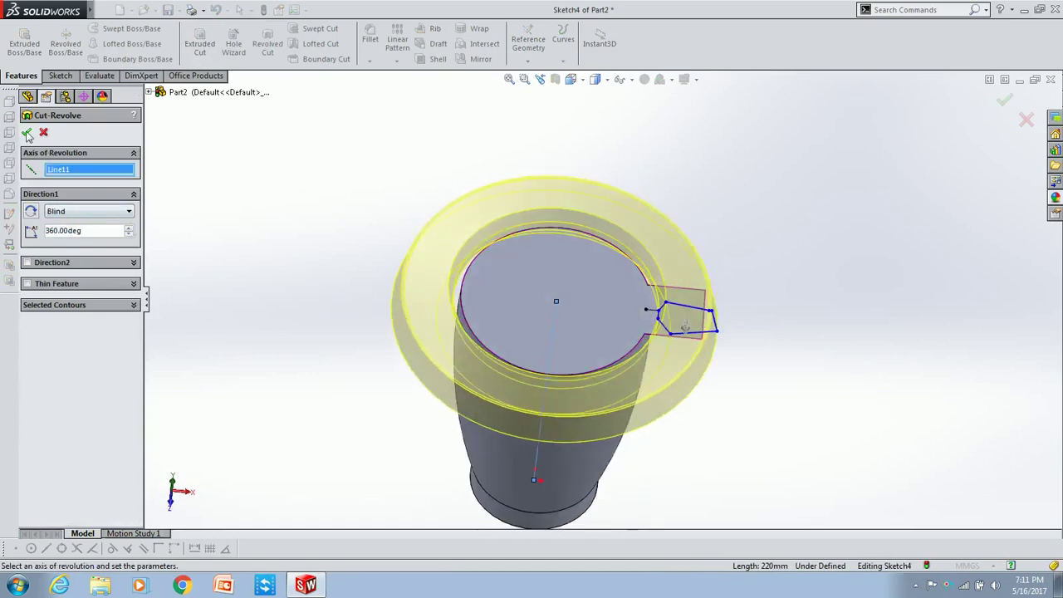
left_click(27, 133)
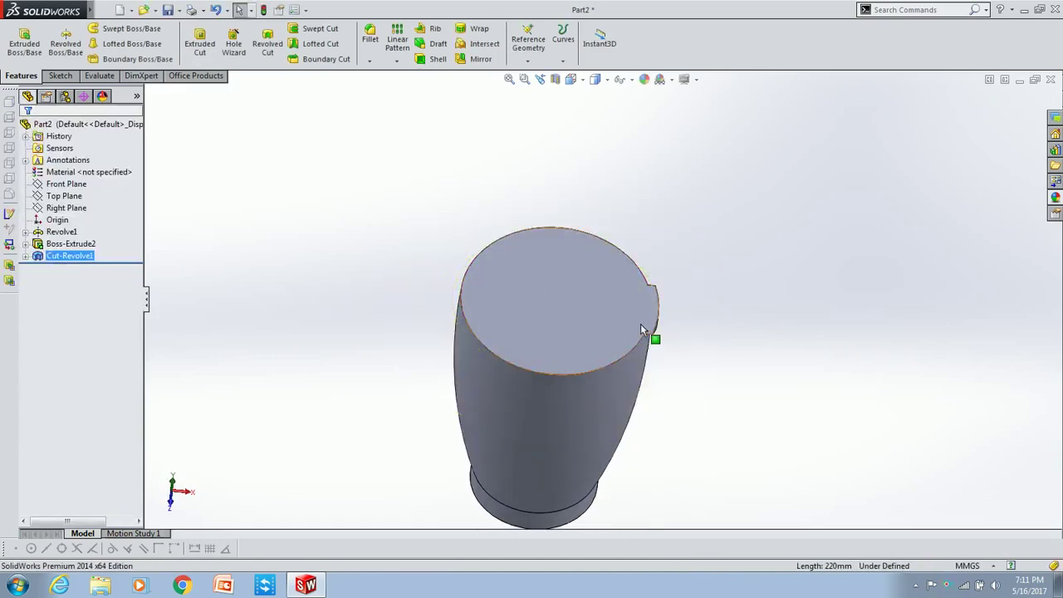
scroll(640, 328, "down", 5)
scroll(664, 340, "down", 3)
scroll(734, 368, "down", 3)
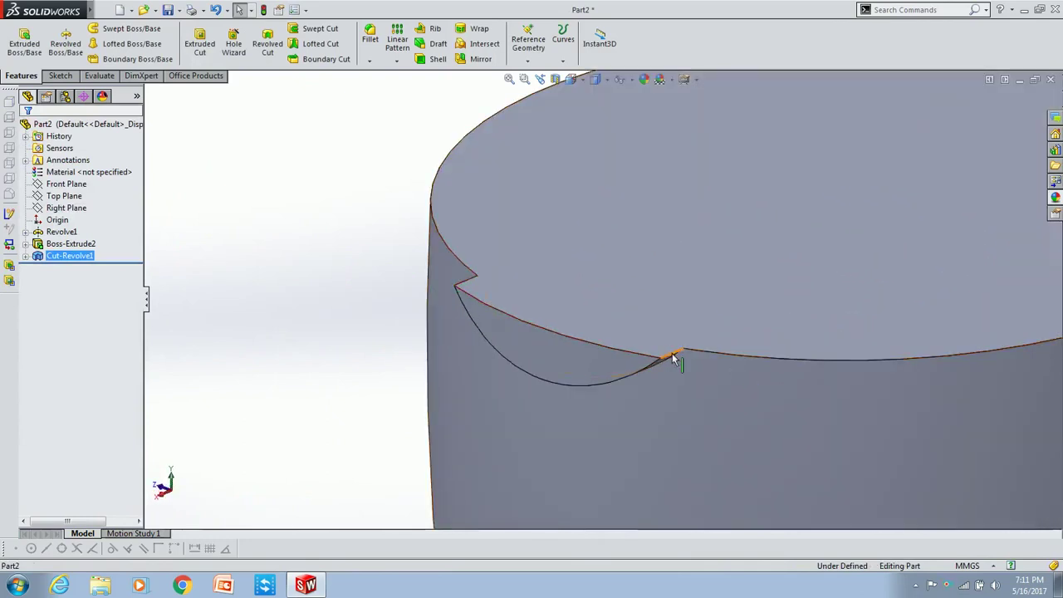
Attempt a 10 mm fillet on the top circular edge, then cancel after it fails.
left_click(369, 43)
left_click(704, 355)
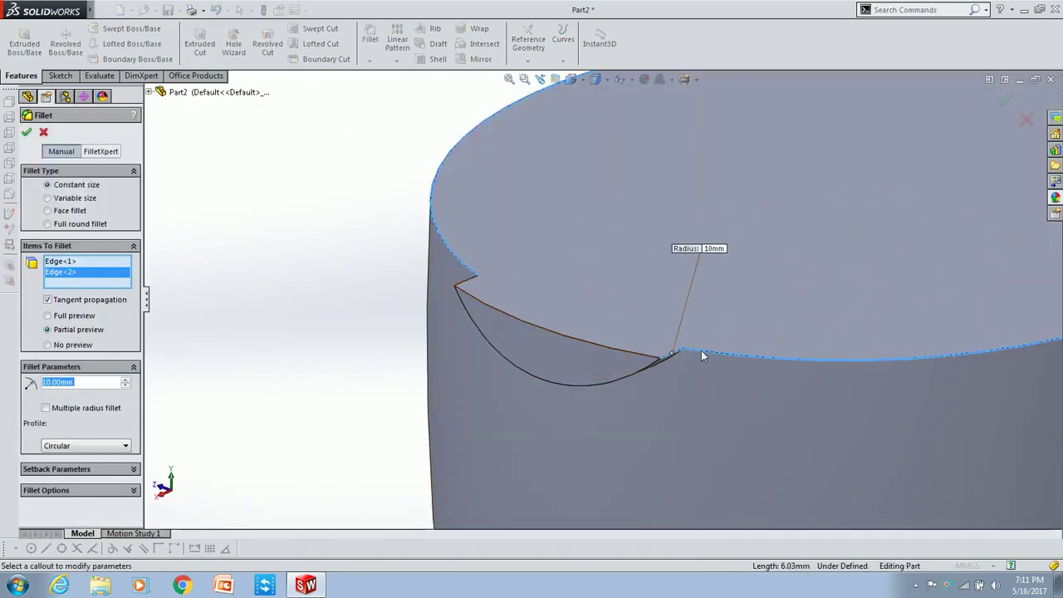
left_click(28, 133)
left_click(407, 115)
left_click(43, 133)
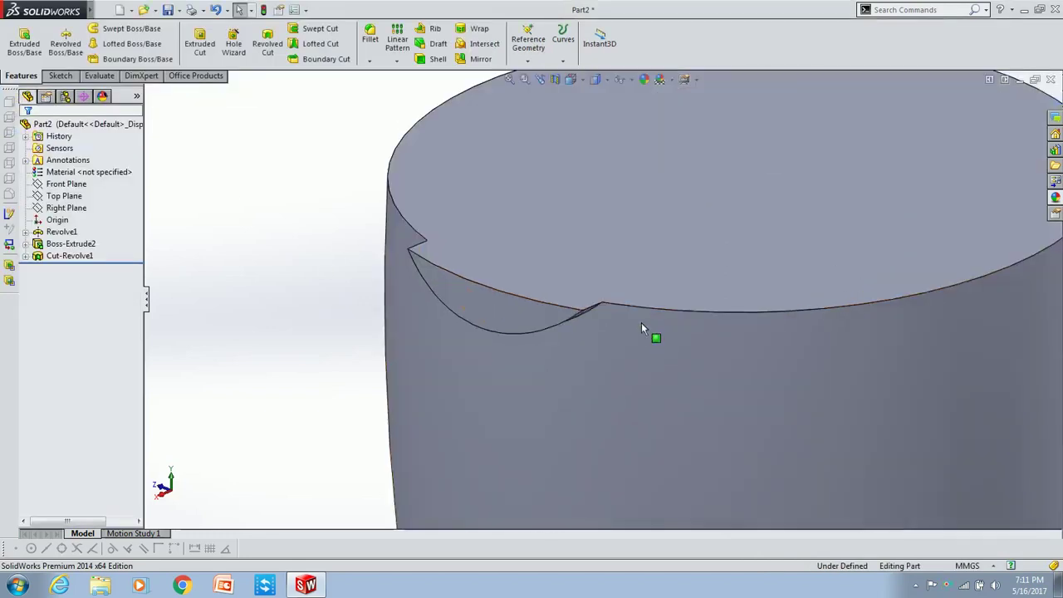
Apply a 10 mm fillet to the curved notch edge as Fillet2.
middle_click_drag(641, 322, 640, 225)
left_click(563, 319)
left_click(369, 43)
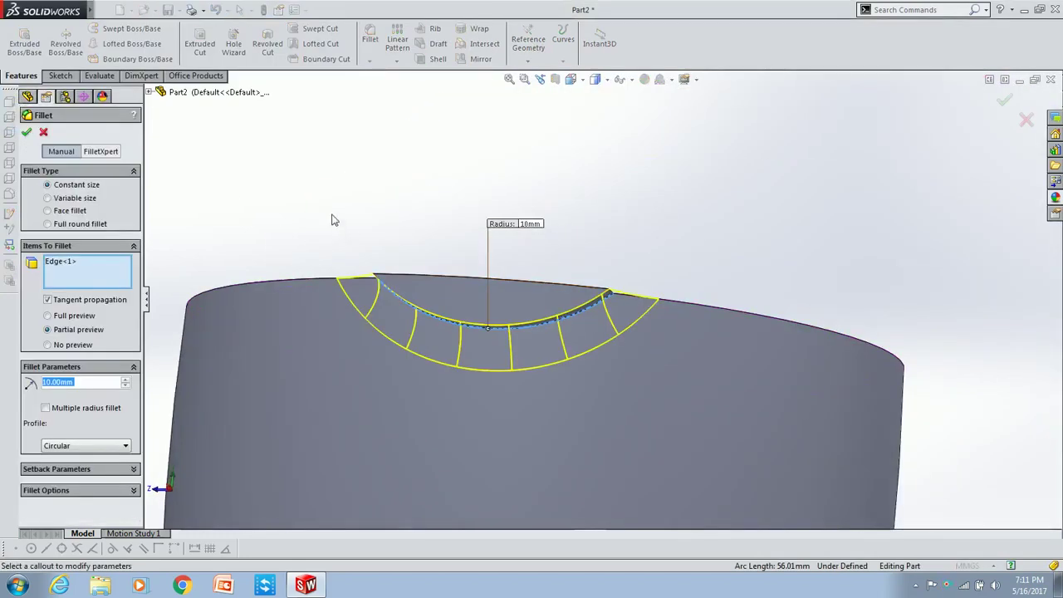
middle_click_drag(332, 219, 333, 274)
left_click(28, 133)
mouse_move(548, 336)
middle_mouse_down()
mouse_move(574, 254)
mouse_move(485, 214)
mouse_move(638, 252)
mouse_move(578, 319)
middle_mouse_up()
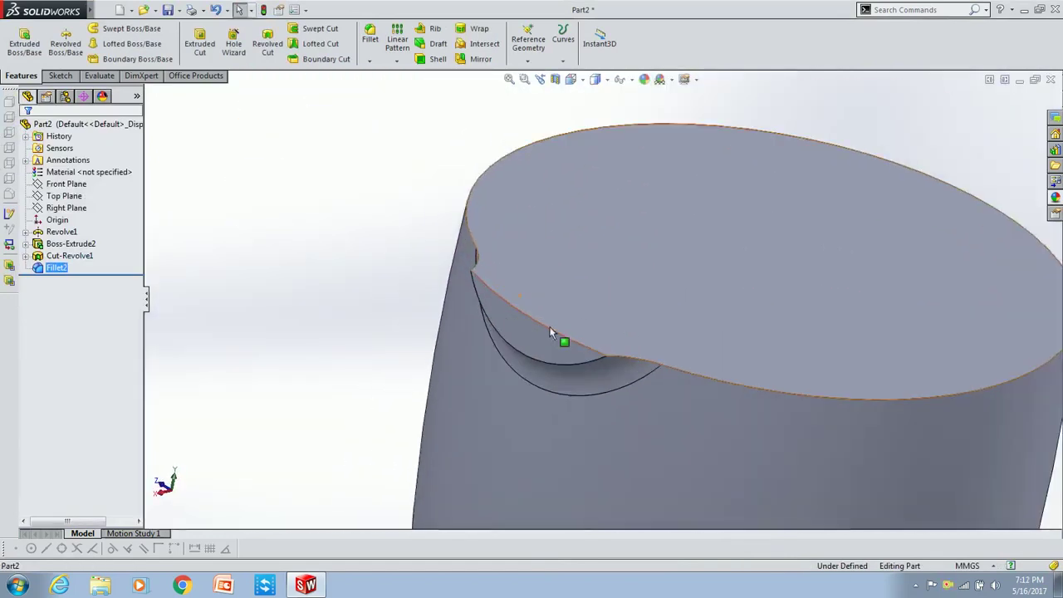
Shell the cup to 5 mm walls, removing the notch face and top face.
left_click(535, 335)
left_click(641, 272, "ctrl")
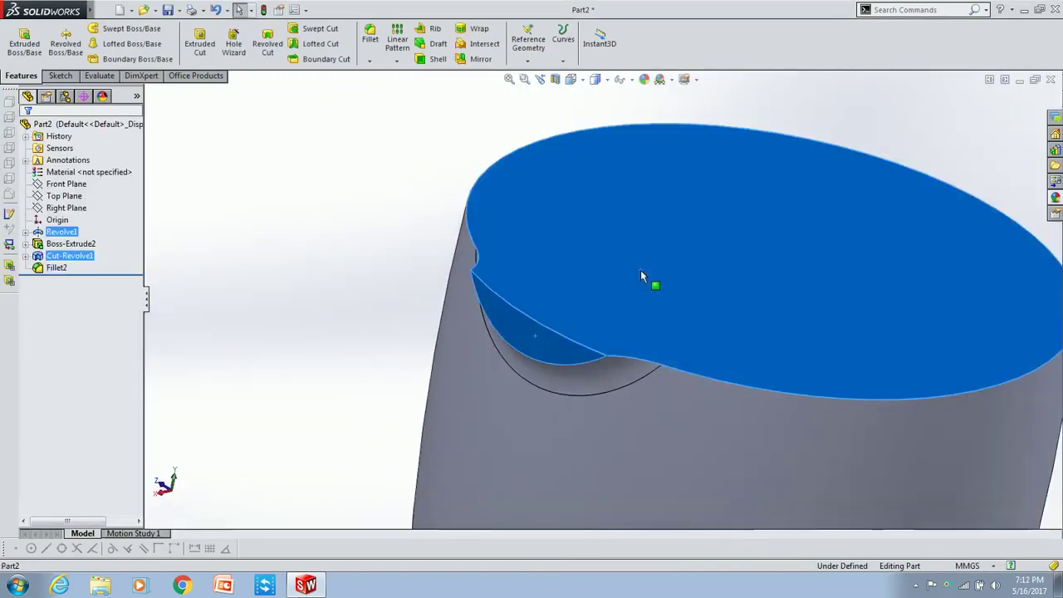
left_click(432, 59)
type("5")
key("Return")
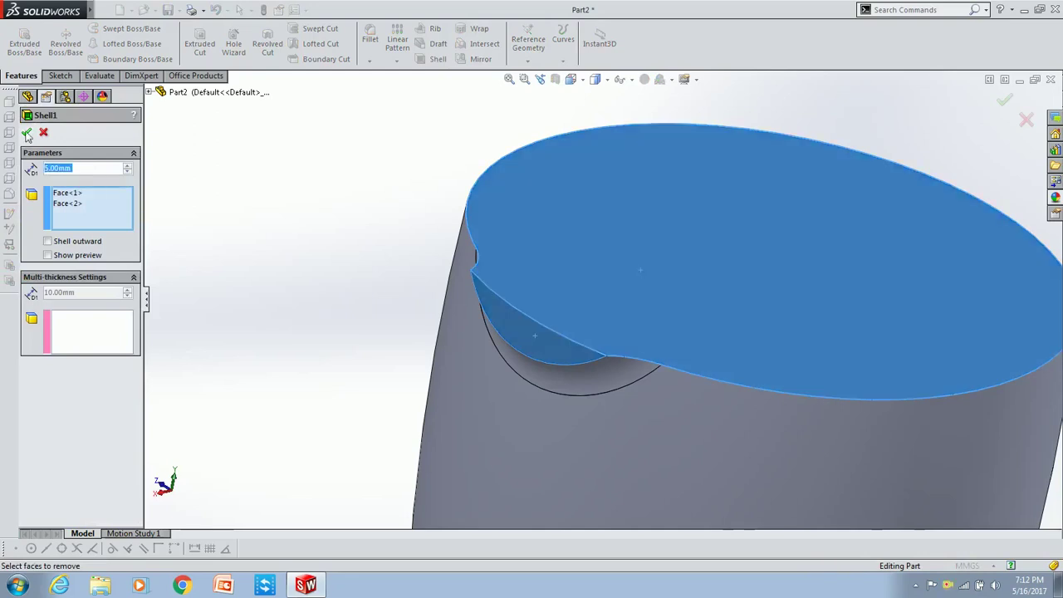
left_click(27, 134)
Inspect the hollowed cup from below and above, then select the Right Plane.
mouse_move(638, 324)
middle_mouse_down()
mouse_move(676, 344)
mouse_move(642, 316)
middle_mouse_up()
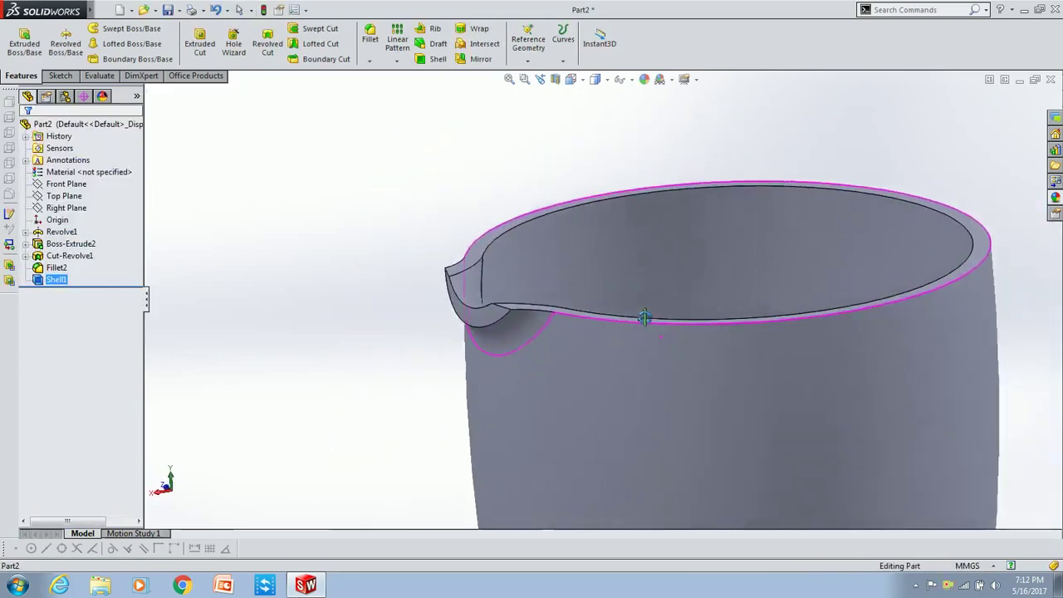
scroll(581, 332, "up", 3)
scroll(671, 387, "up", 3)
mouse_move(671, 387)
middle_mouse_down()
mouse_move(642, 533)
mouse_move(465, 330)
mouse_move(399, 317)
middle_mouse_up()
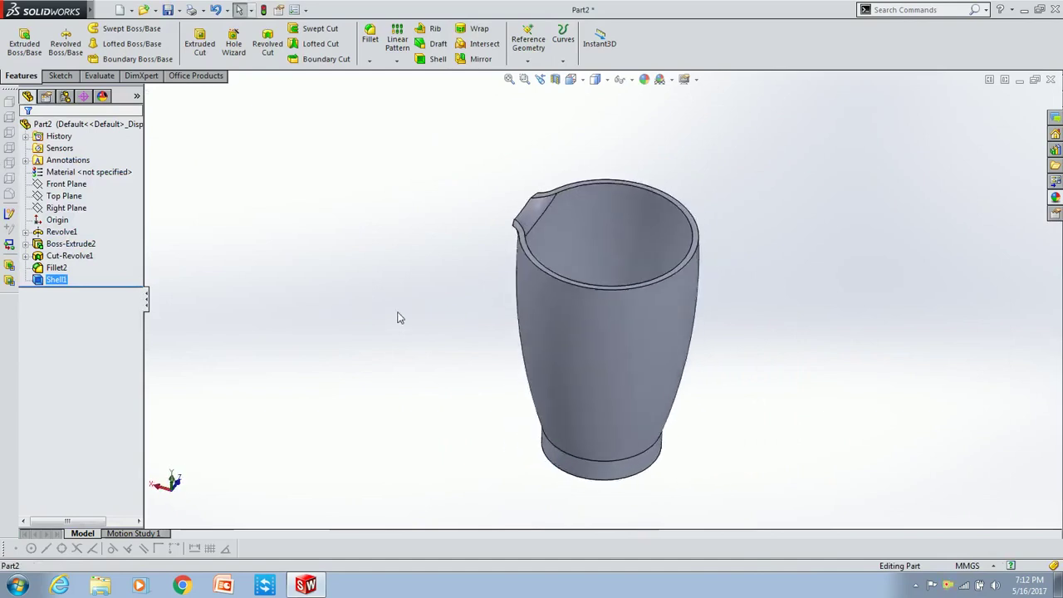
left_click(66, 208)
scroll(653, 185, "down", 2)
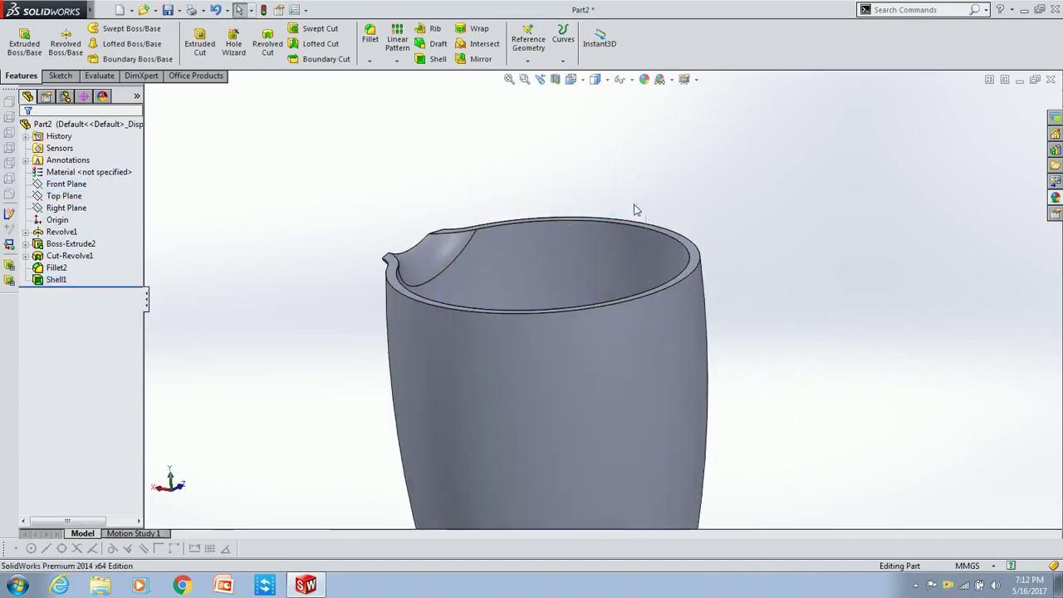
Face the Right Plane, start a sketch there and draw a short vertical line below the rim.
key("ctrl+8")
left_click(80, 209)
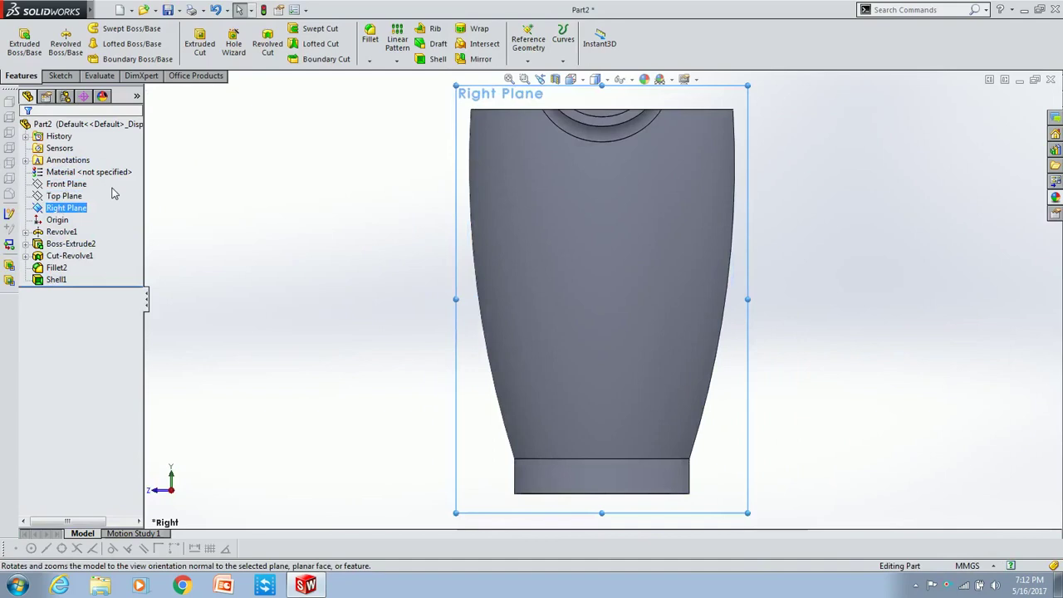
left_click(85, 197)
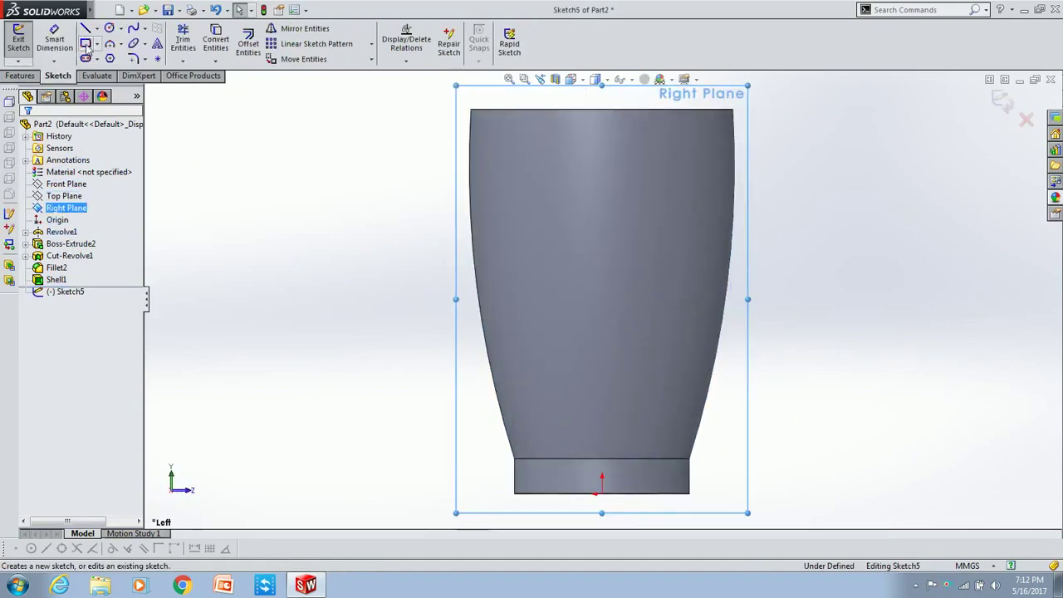
left_click(86, 28)
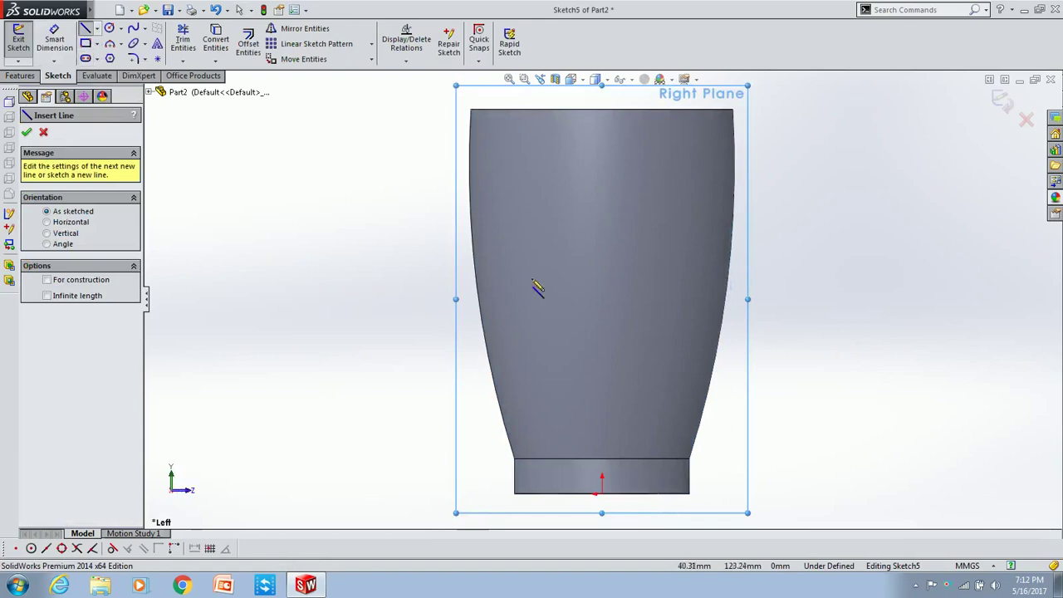
left_click(602, 109)
left_click(602, 162)
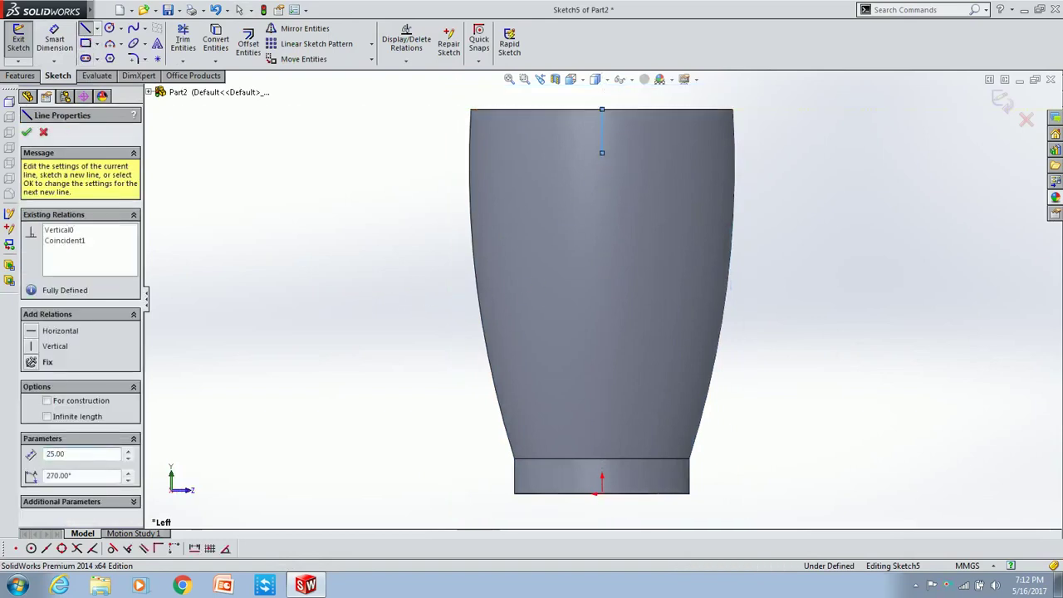
key("Escape")
Draw a vertical construction centreline from the base midpoint partway up the cup.
left_click(86, 29)
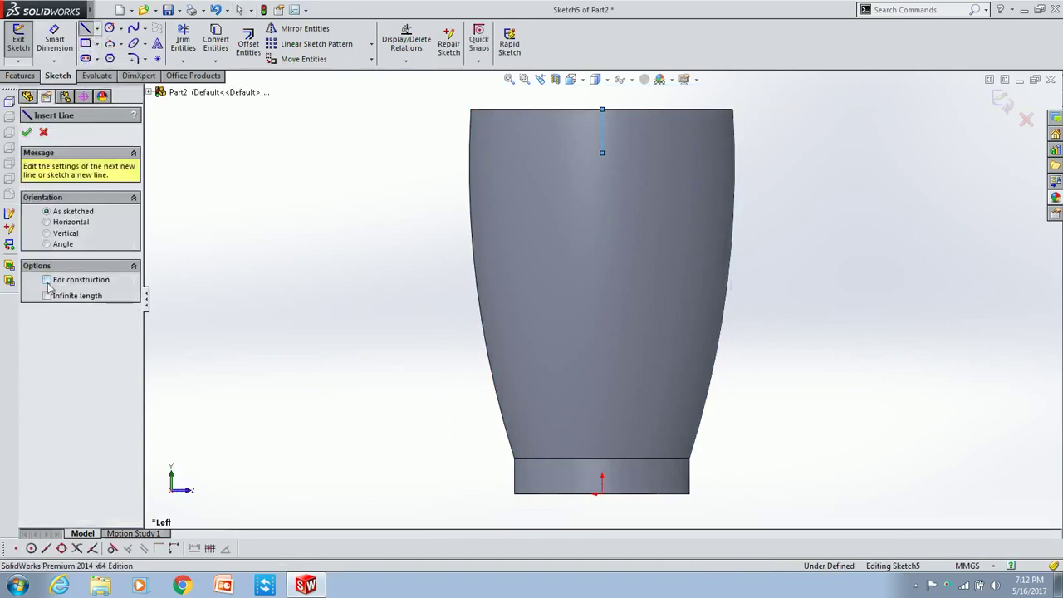
left_click(602, 494)
left_click(602, 384)
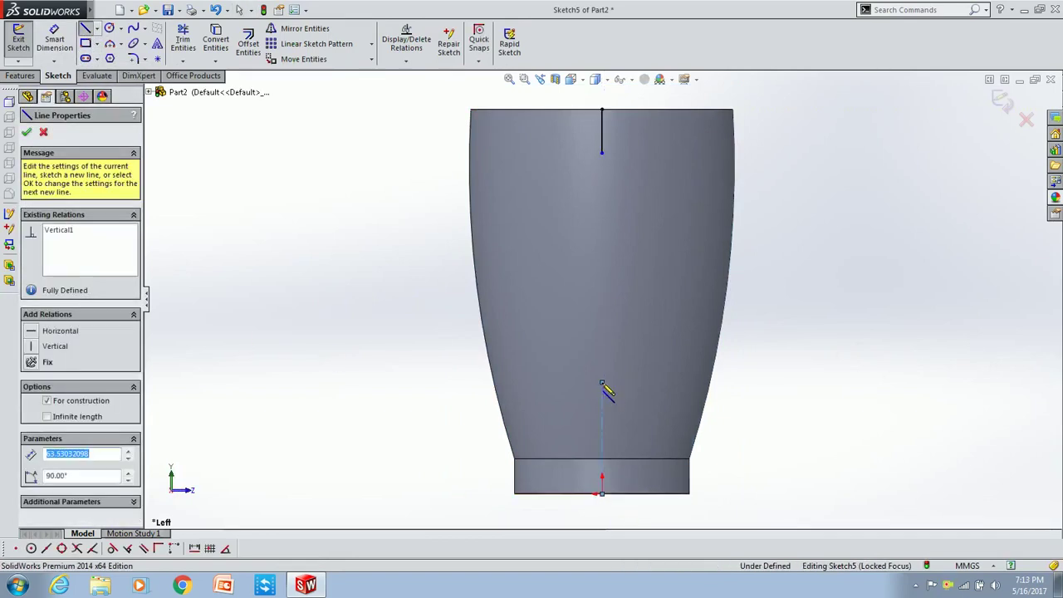
key("Escape")
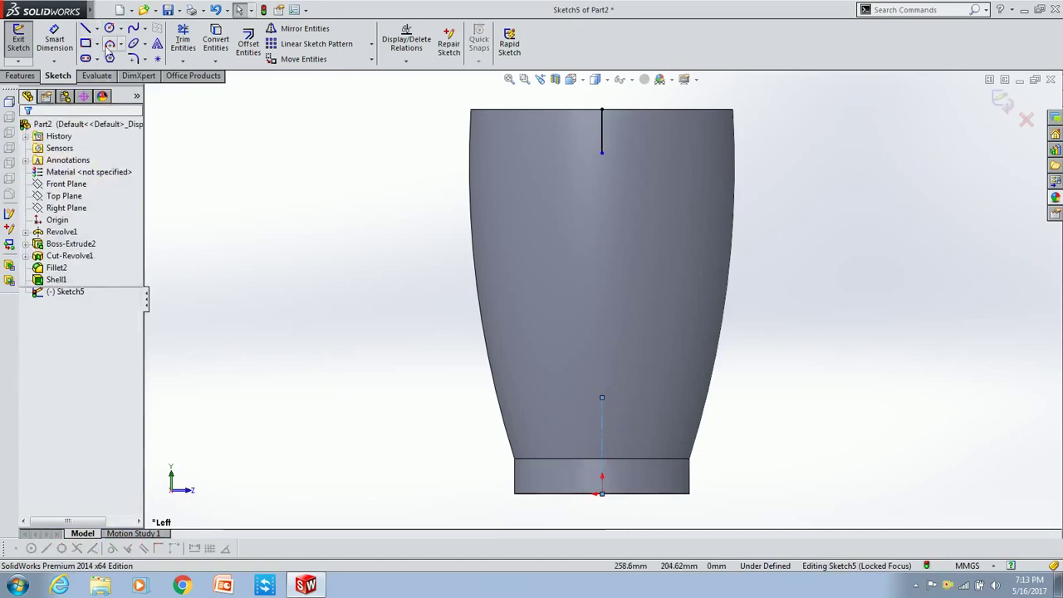
Draw a tall rectangle anchored on the centre axis and set its top edge to 12.5.
left_click(86, 43)
left_click(601, 152)
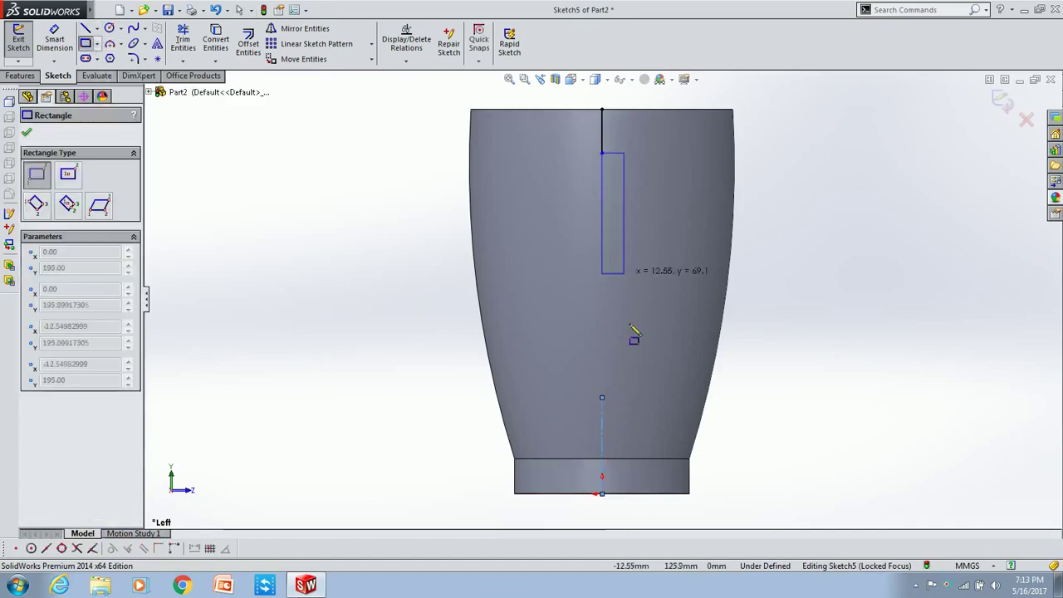
left_click(652, 397)
key("Escape")
left_click(628, 153)
type("12.5")
key("Return")
Mirror the rectangle's edges about the vertical centreline.
left_click(304, 28)
left_click(624, 229)
left_click(613, 397)
left_click(601, 286)
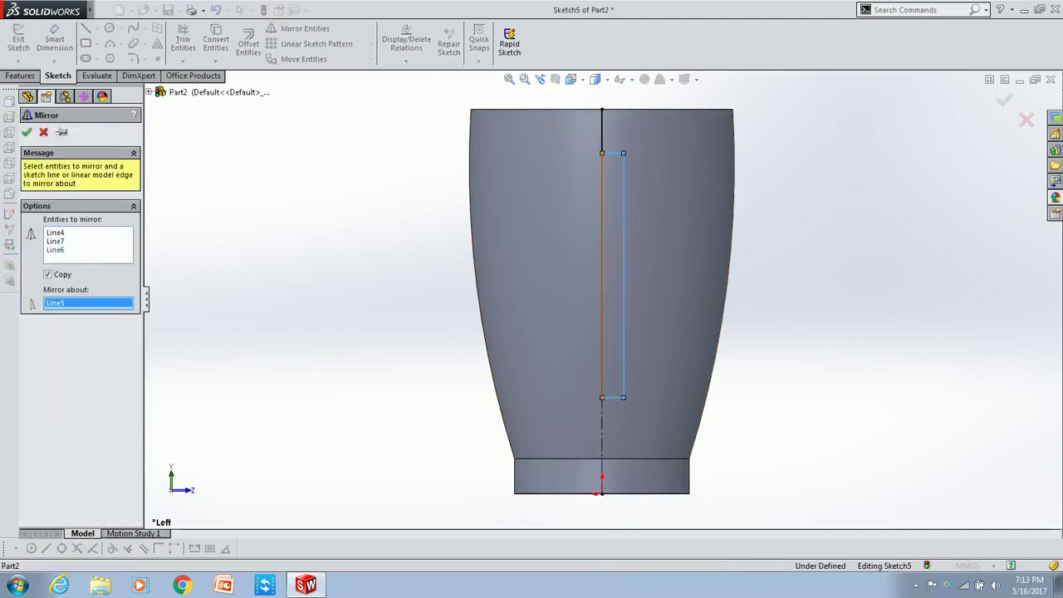
left_click(26, 131)
Convert the short top line and the rectangle's inner vertical line to construction geometry.
left_click(183, 42)
left_click(26, 131)
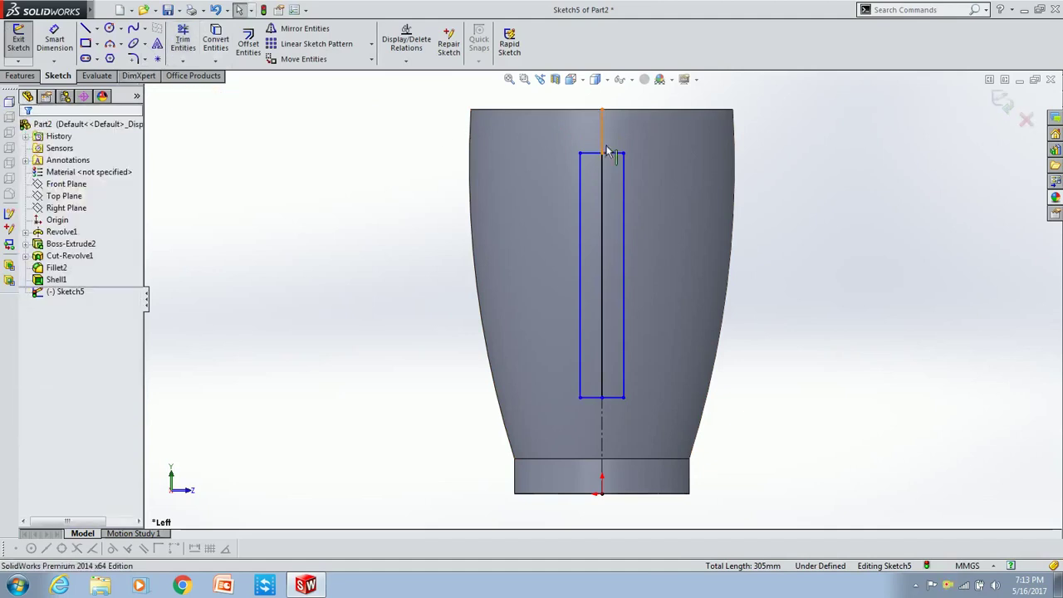
left_click(601, 131)
left_click(602, 332)
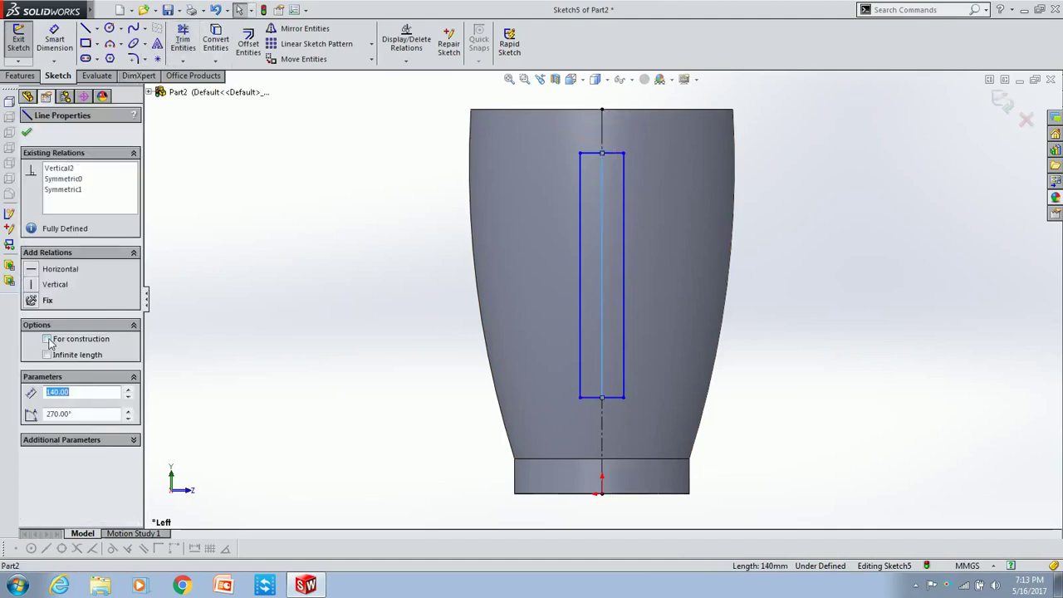
left_click(26, 131)
left_click(40, 75)
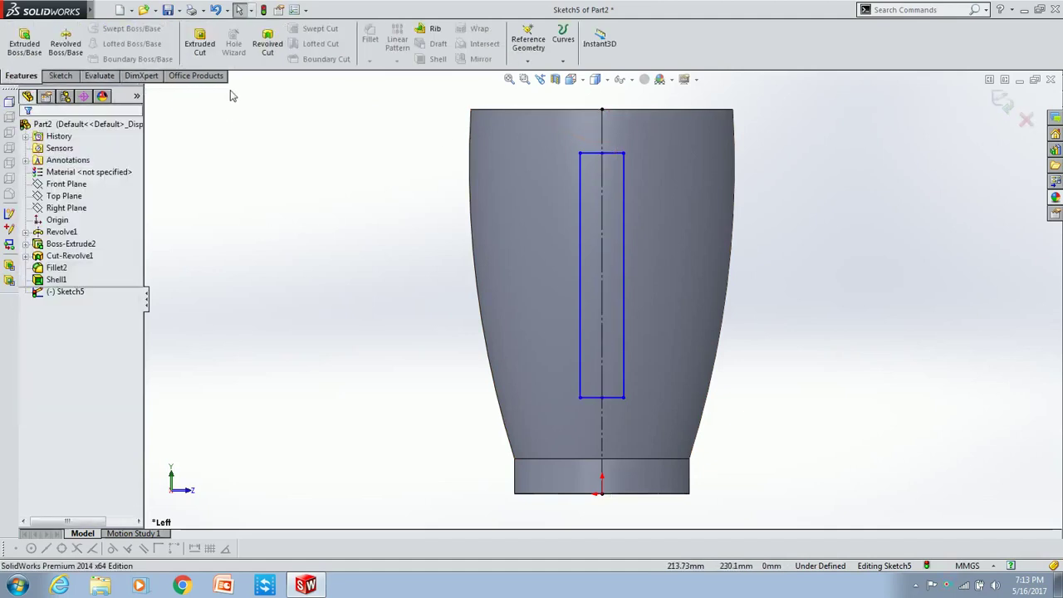
Extrude the Sketch5 rectangle 168 mm blind from the sketch plane into a side slab.
left_click(23, 43)
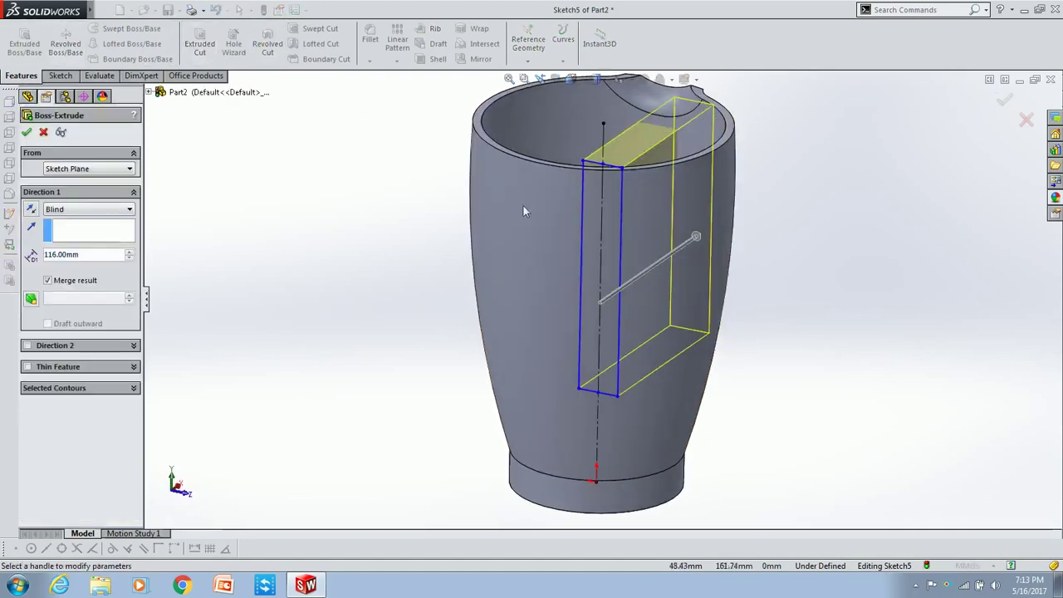
left_click(129, 169)
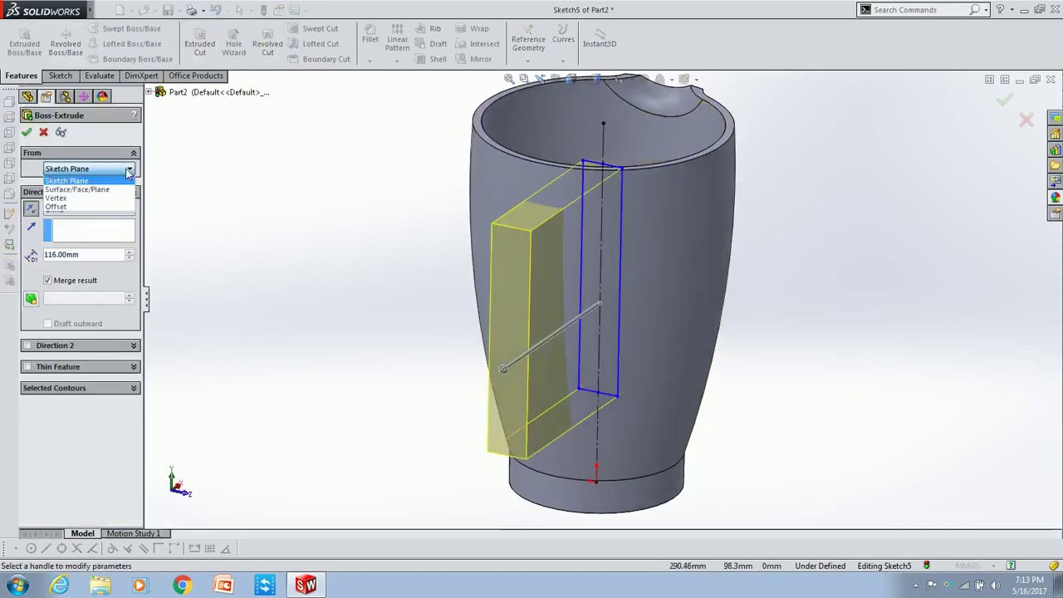
left_click(104, 189)
left_click(533, 212)
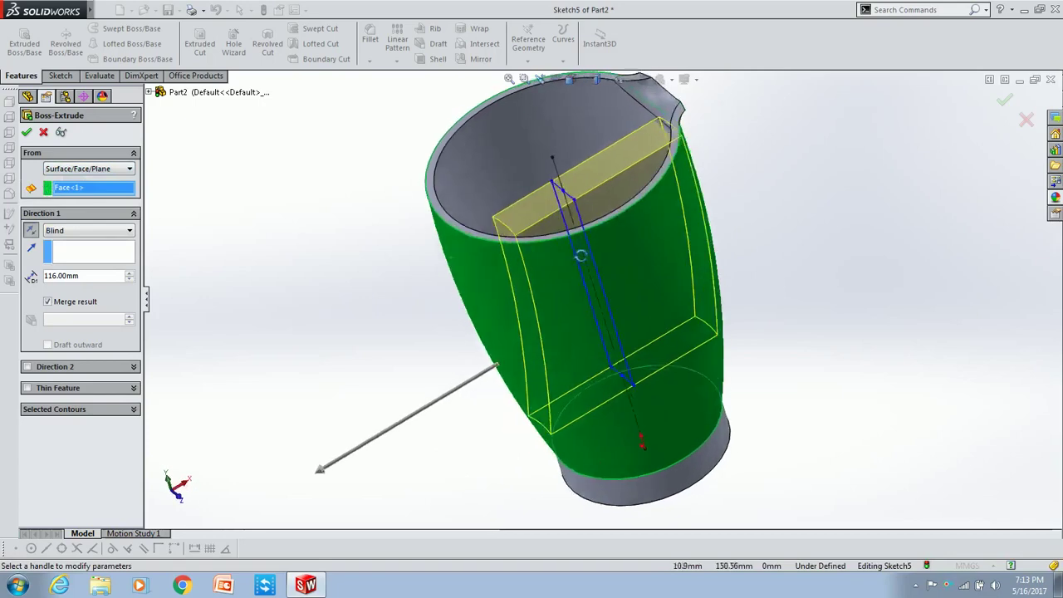
middle_click_drag(558, 302, 547, 289)
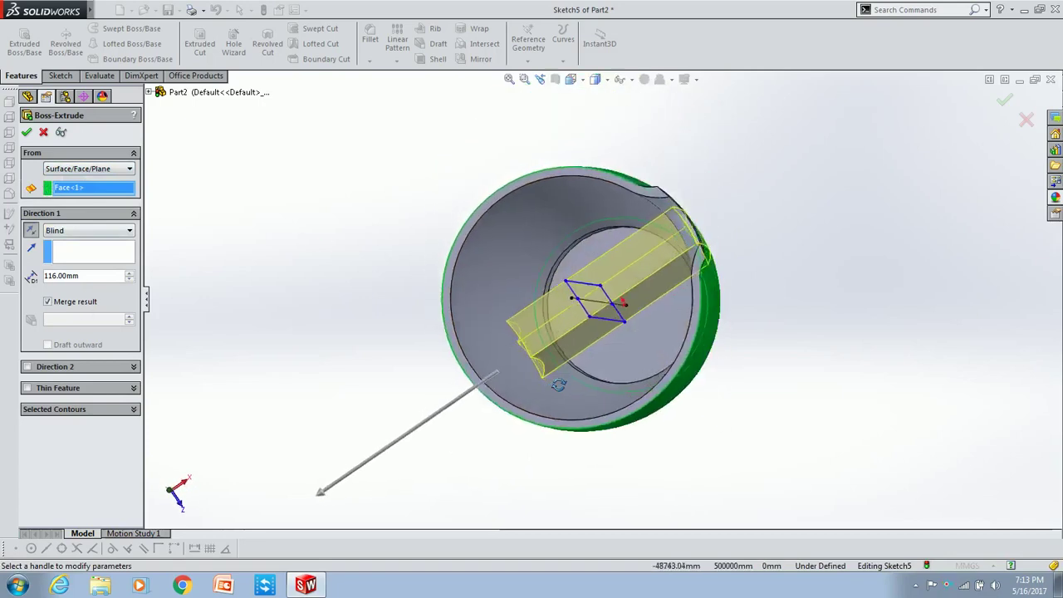
left_click_drag(309, 458, 249, 496)
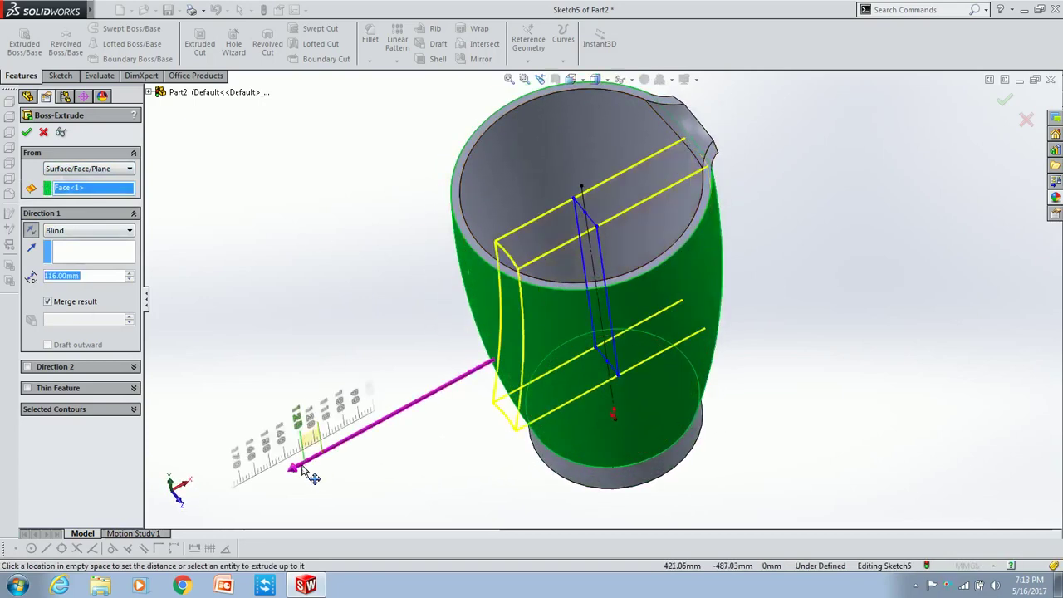
left_click(131, 169)
left_click(79, 178)
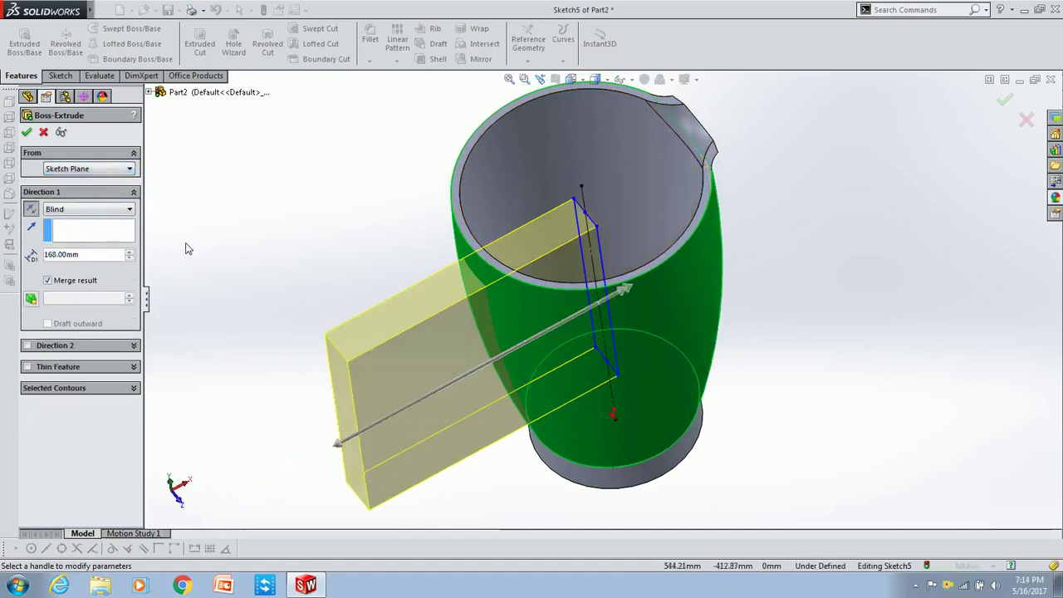
left_click(26, 132)
mouse_move(573, 378)
middle_mouse_down()
mouse_move(563, 350)
mouse_move(742, 301)
middle_mouse_up()
left_click(596, 79)
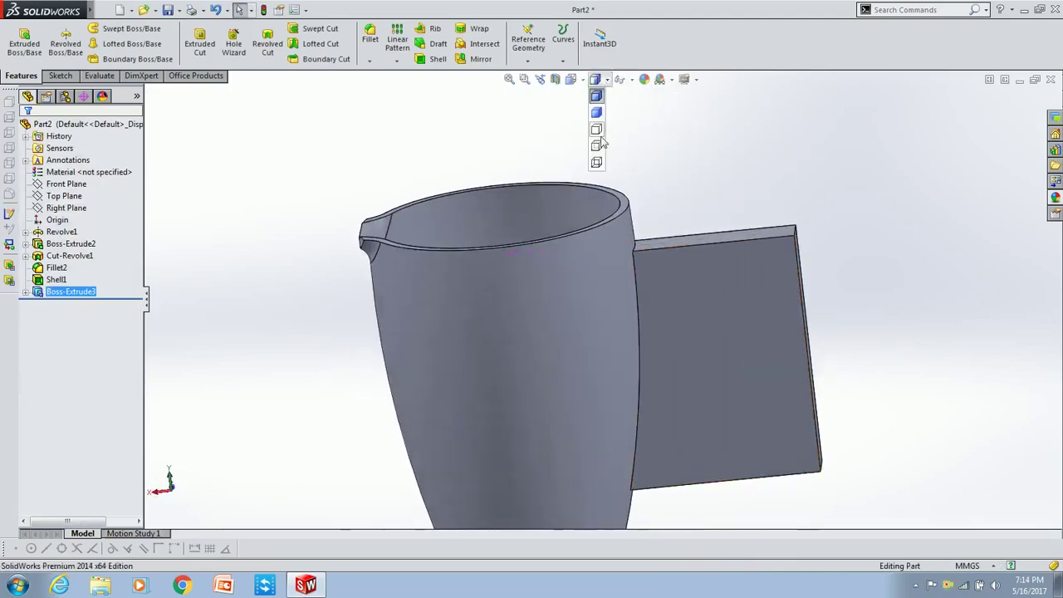
Show hidden lines dashed and start a new sketch on the Front Plane, viewed head-on.
left_click(596, 146)
middle_click_drag(596, 146, 702, 307)
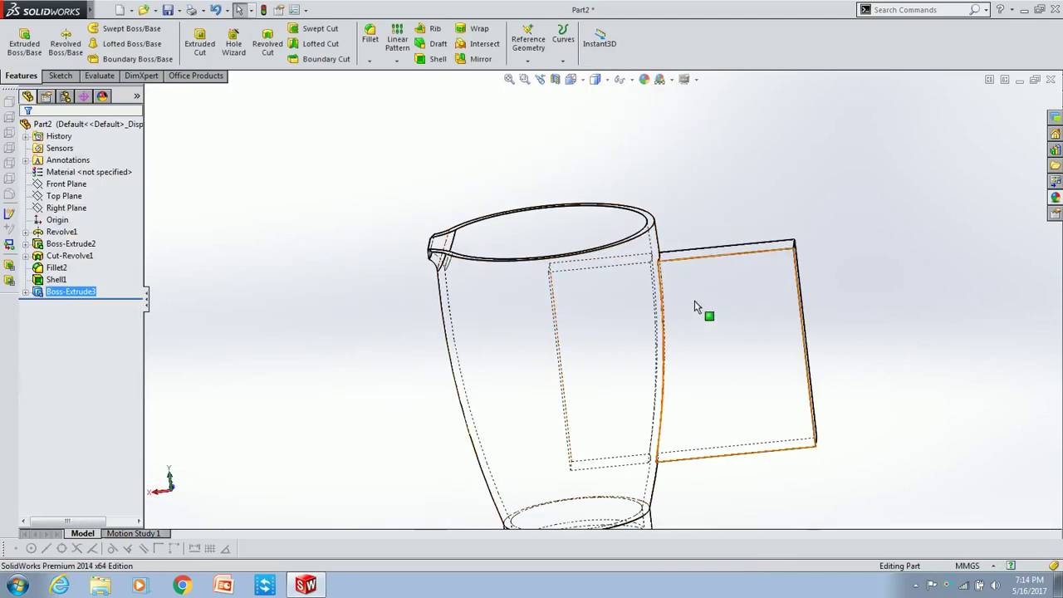
left_click(65, 183)
left_click(70, 173)
left_click(54, 173)
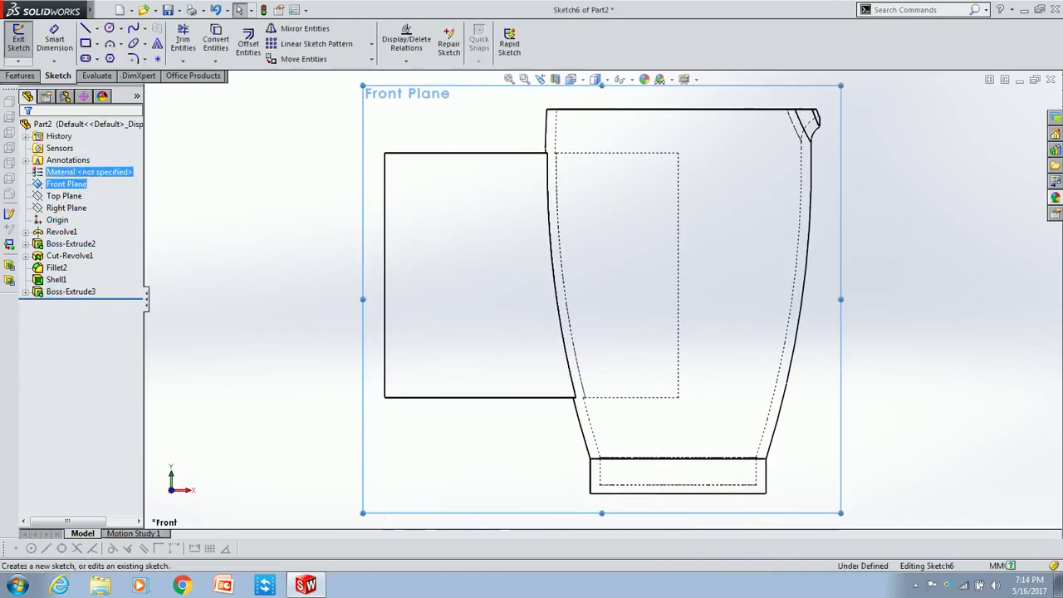
Offset the cup's left outer edge into the sketch.
left_click(563, 279)
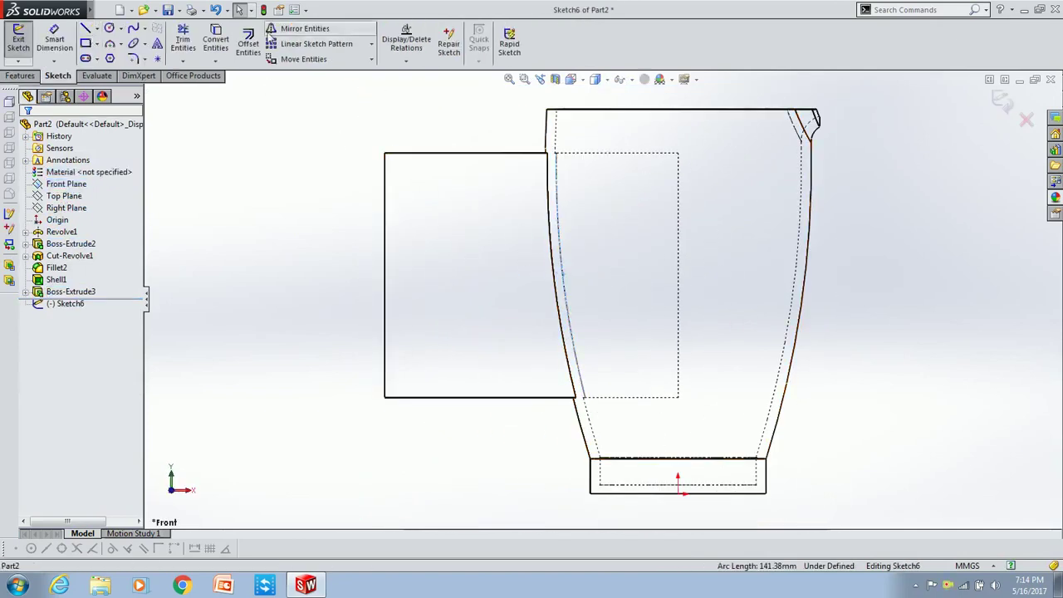
left_click(250, 40)
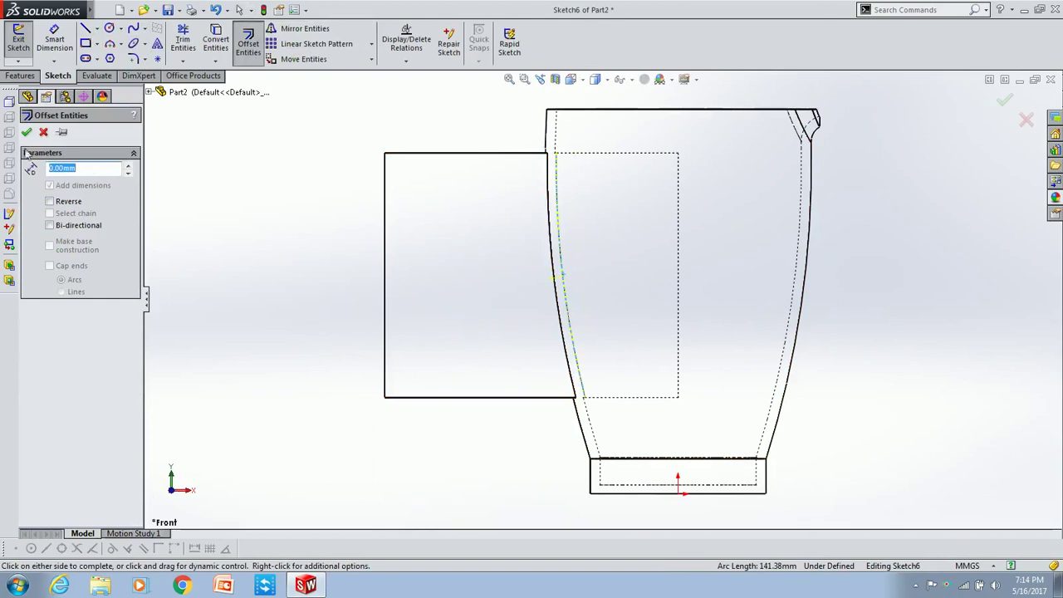
left_click(28, 133)
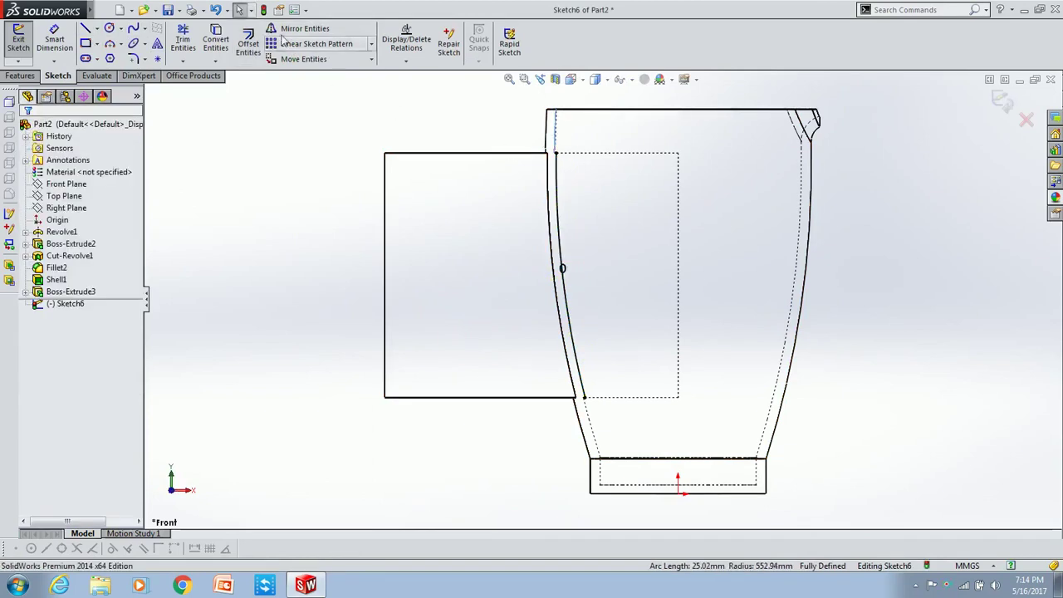
left_click(257, 46)
left_click(27, 132)
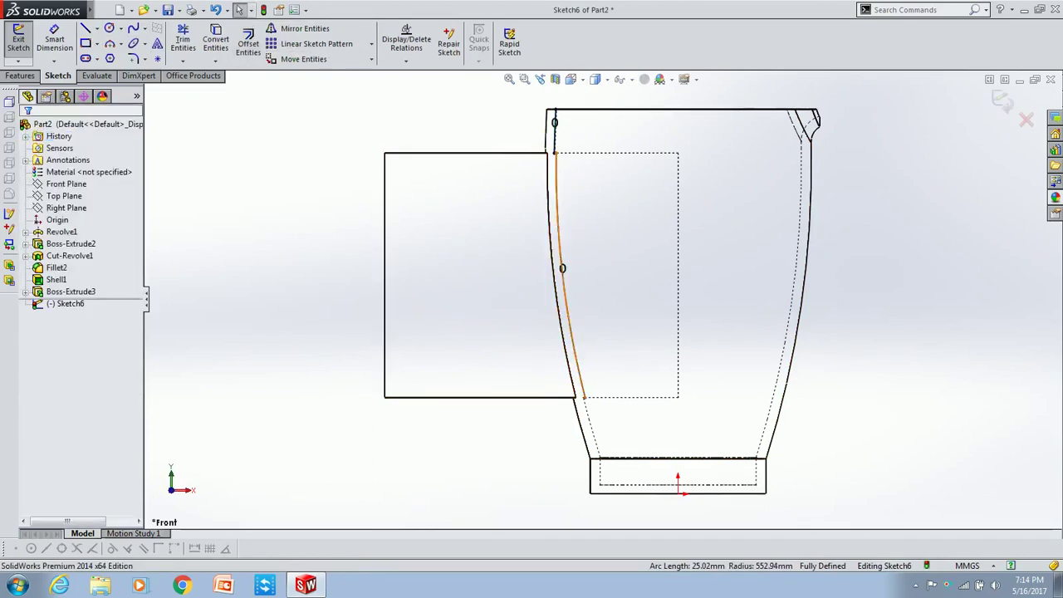
scroll(581, 183, "down", 5)
scroll(635, 375, "up", 8)
scroll(635, 375, "down", 4)
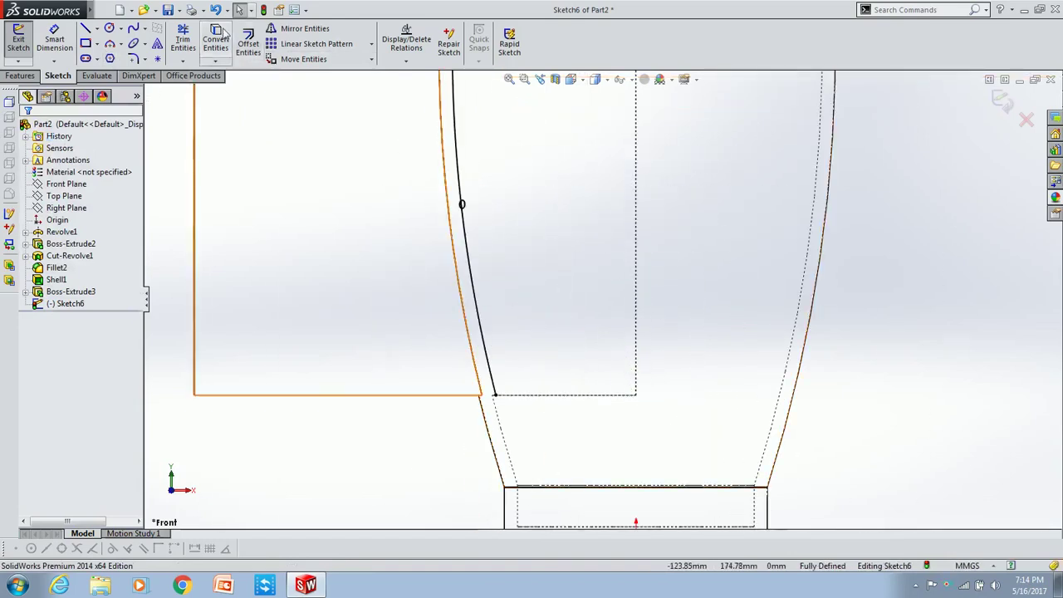
Draw a three-point arc along the jar's left wall from top-left to bottom-left corner.
left_click(182, 39)
left_click(108, 43)
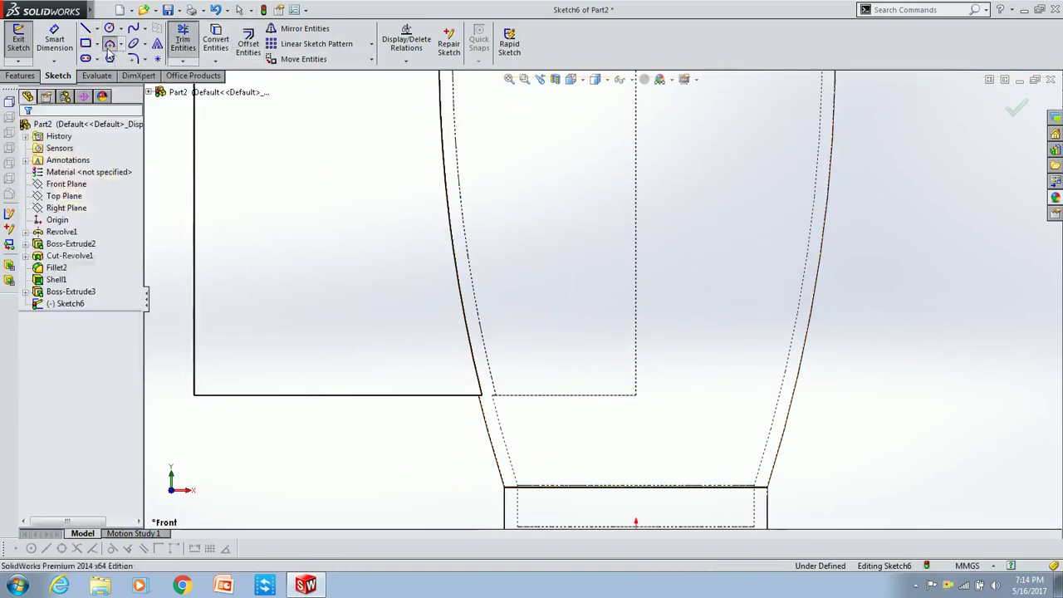
key("f")
left_click(533, 118)
left_click(579, 486)
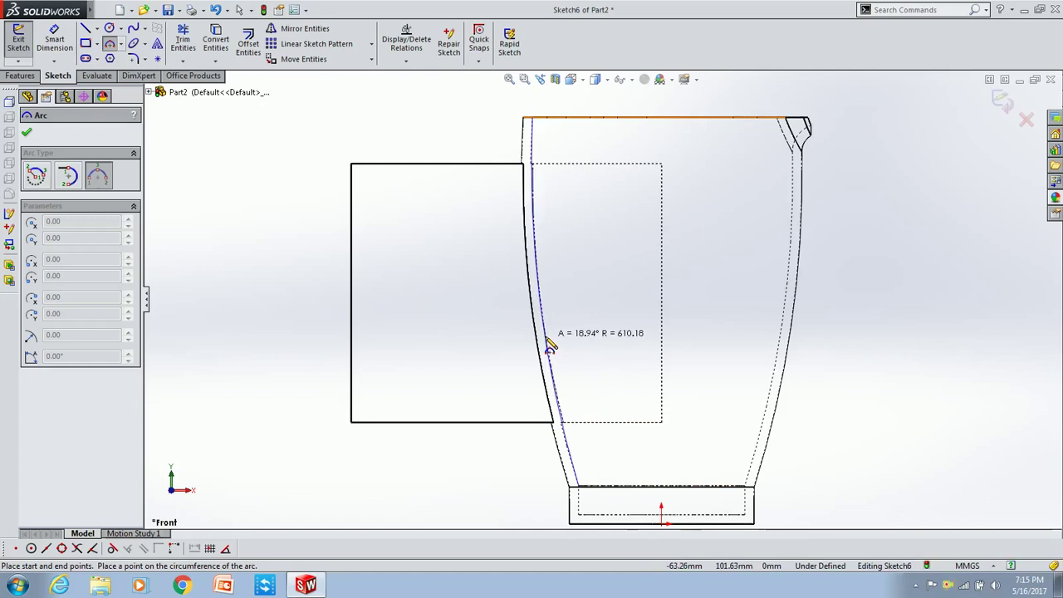
left_click(548, 344)
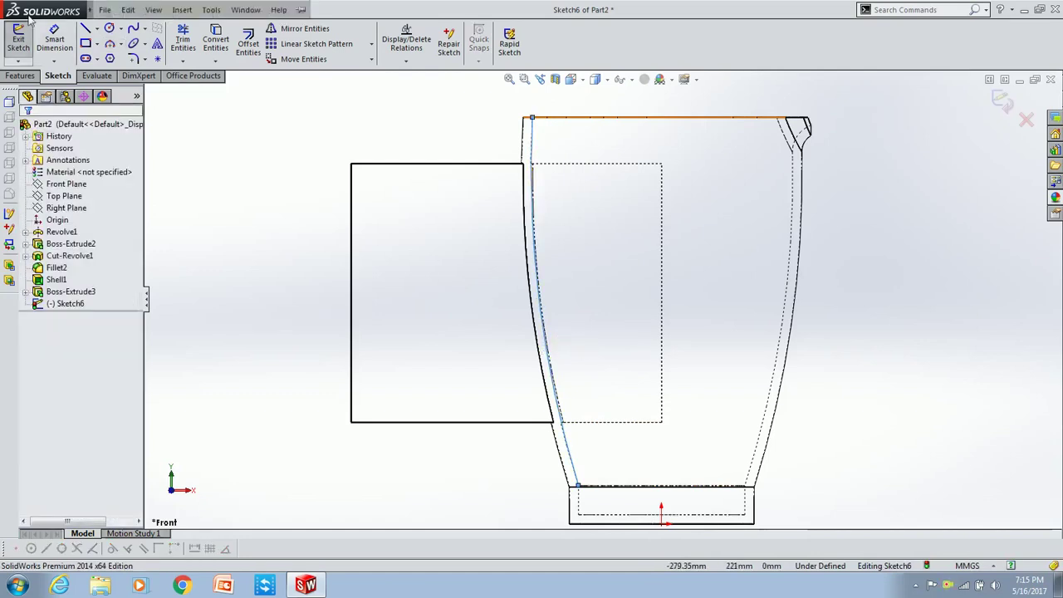
Draw the top line to the jar's centre and a vertical centre line down to the base.
left_click(86, 27)
left_click(532, 118)
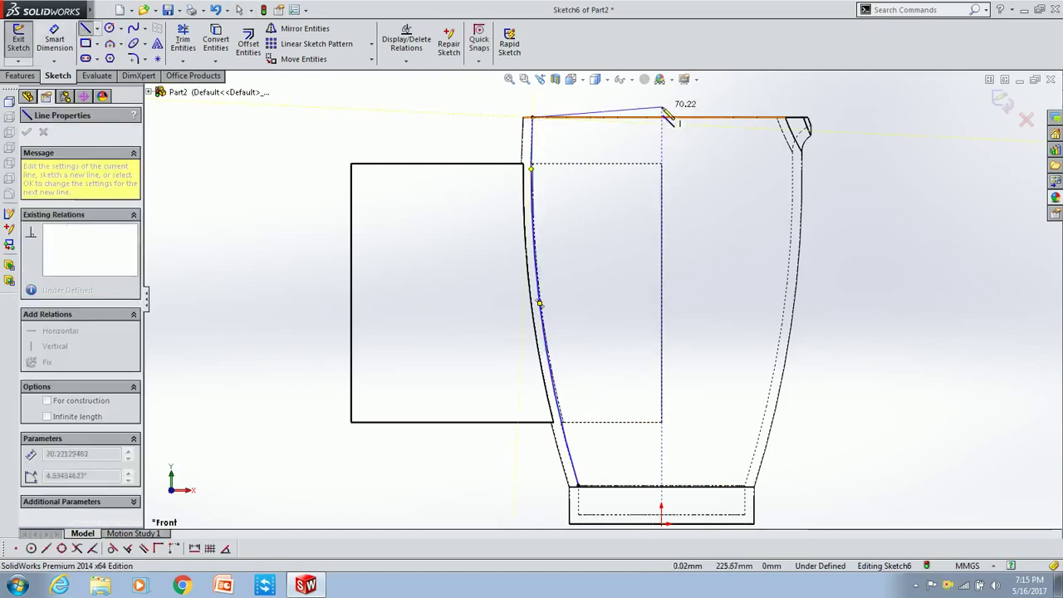
left_click(661, 117)
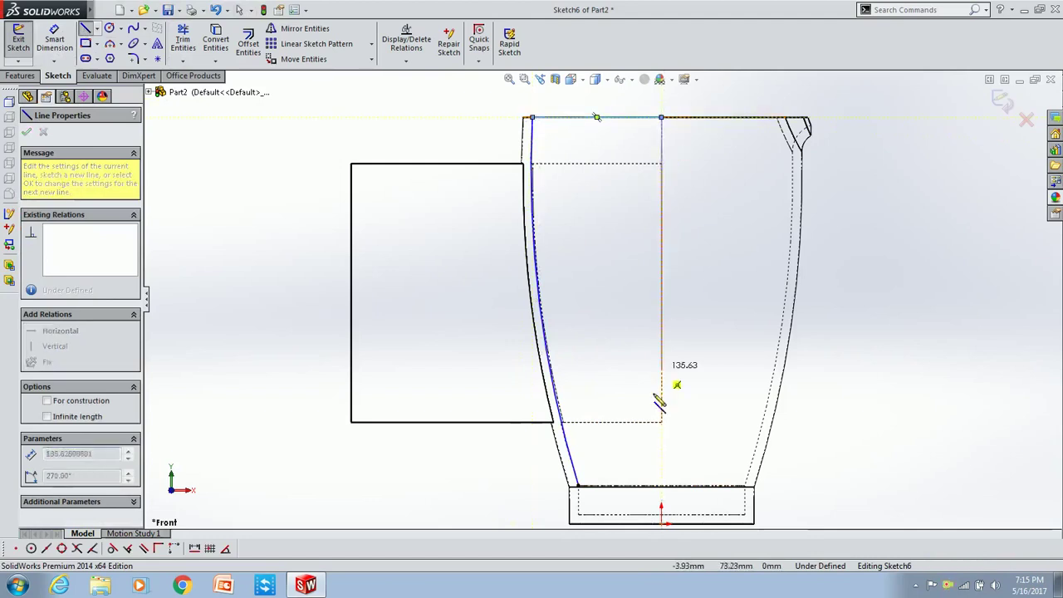
left_click(661, 468)
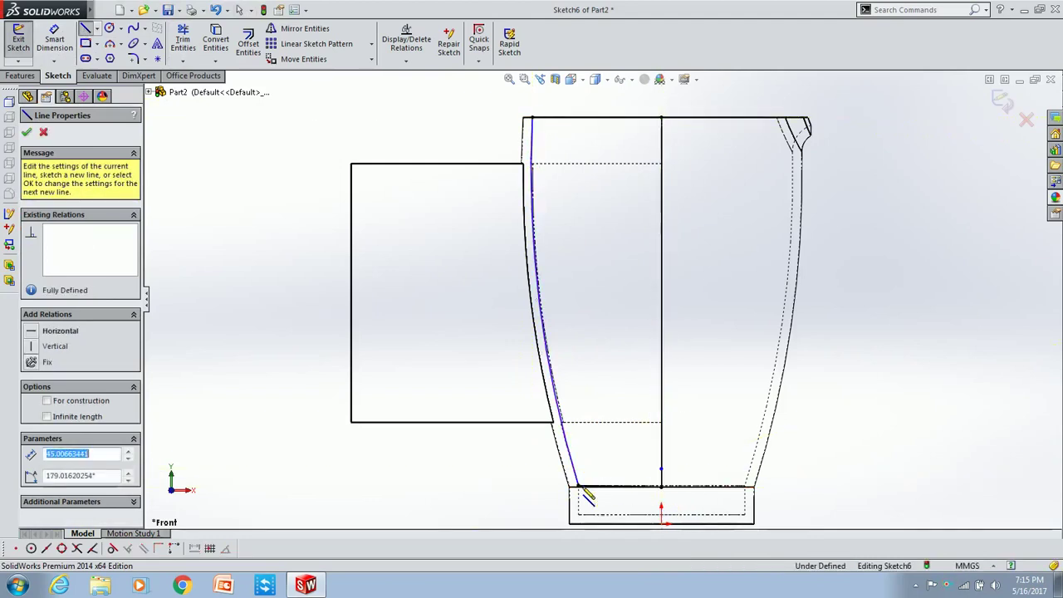
key("Escape")
Switch to a shaded 3-D view and start a revolved cut from Sketch6.
left_click(596, 97)
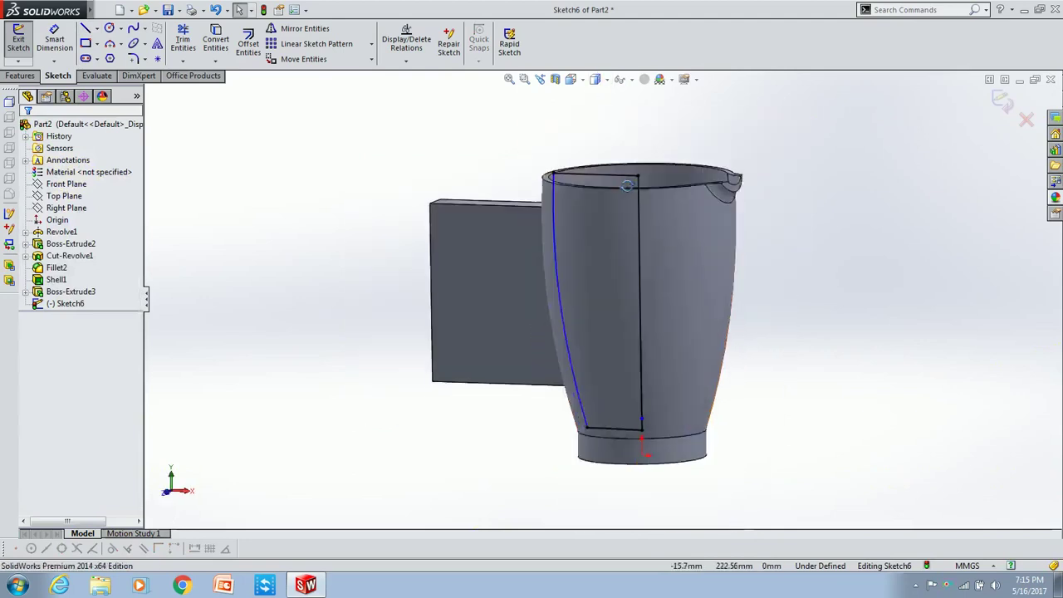
key("ctrl+7")
left_click(20, 75)
left_click(273, 52)
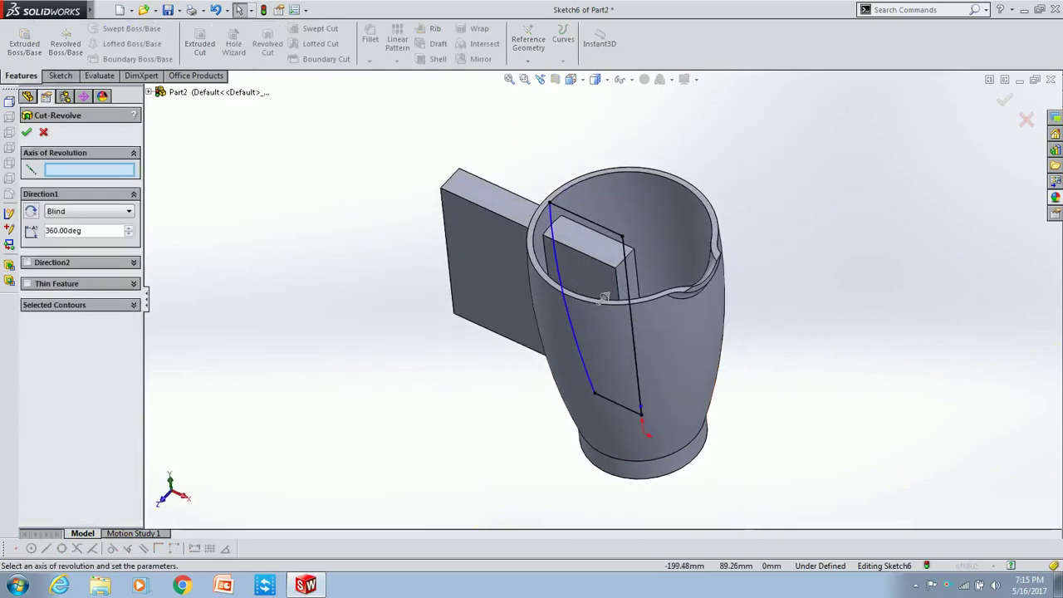
Confirm the 360° Cut-Revolve2, then open Sketch7 on the handle slab's side face.
left_click(26, 133)
scroll(633, 273, "down", 3)
mouse_move(634, 273)
middle_mouse_down()
mouse_move(644, 379)
mouse_move(704, 201)
mouse_move(505, 270)
mouse_move(622, 199)
mouse_move(536, 212)
middle_mouse_up()
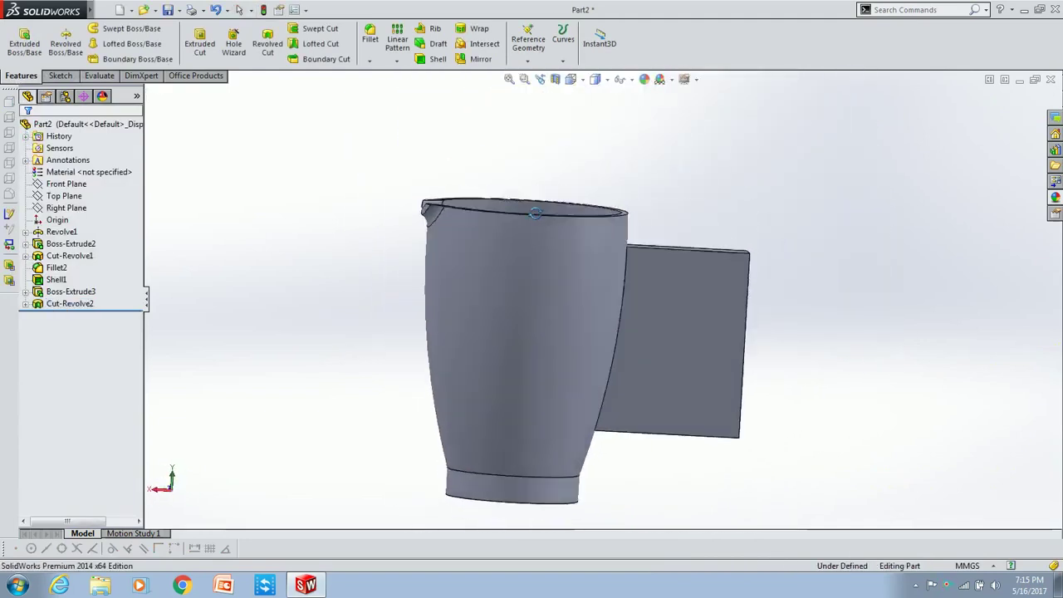
left_click(702, 284)
left_click(774, 264)
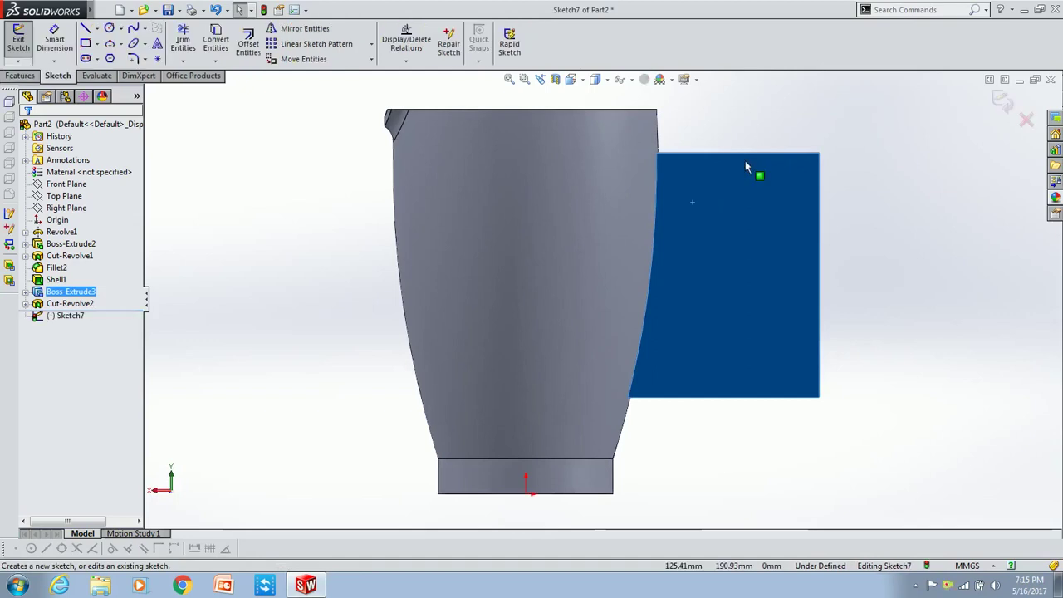
Discard Sketch7 and start a new sketch on the Front Plane, viewed face-on.
left_click(1026, 119)
left_click(566, 313)
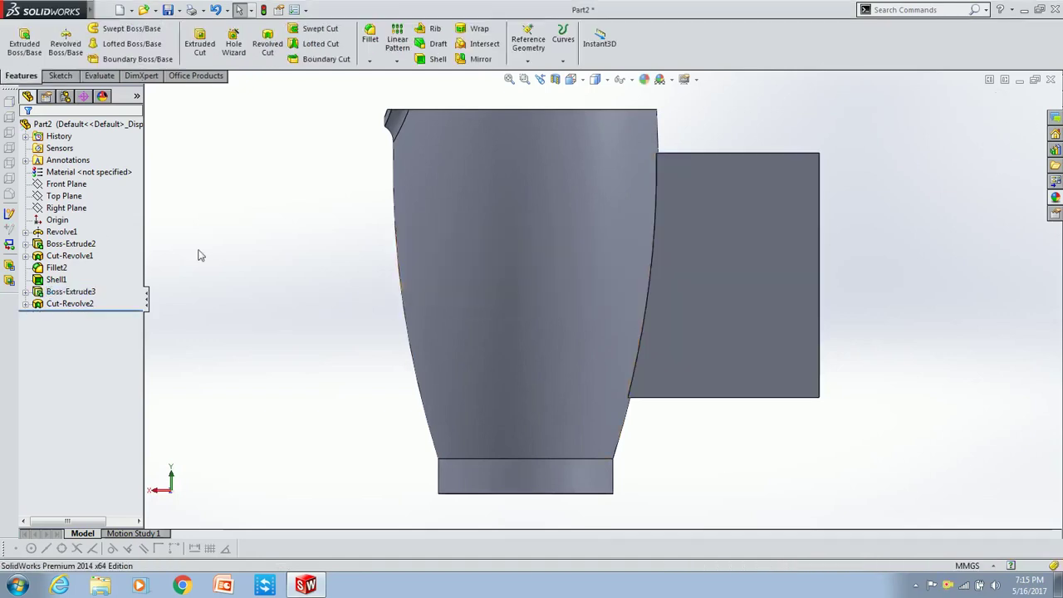
left_click(66, 183)
left_click(99, 171)
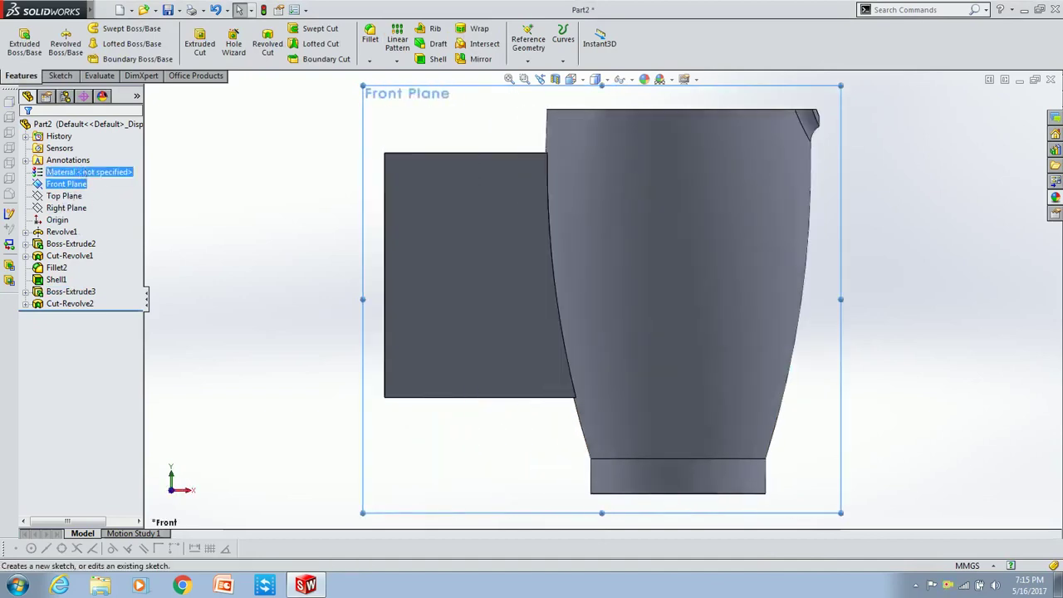
left_click(83, 171)
Draw horizontal, vertical and slanted lines from the handle's top edge down to the jar wall.
left_click(85, 28)
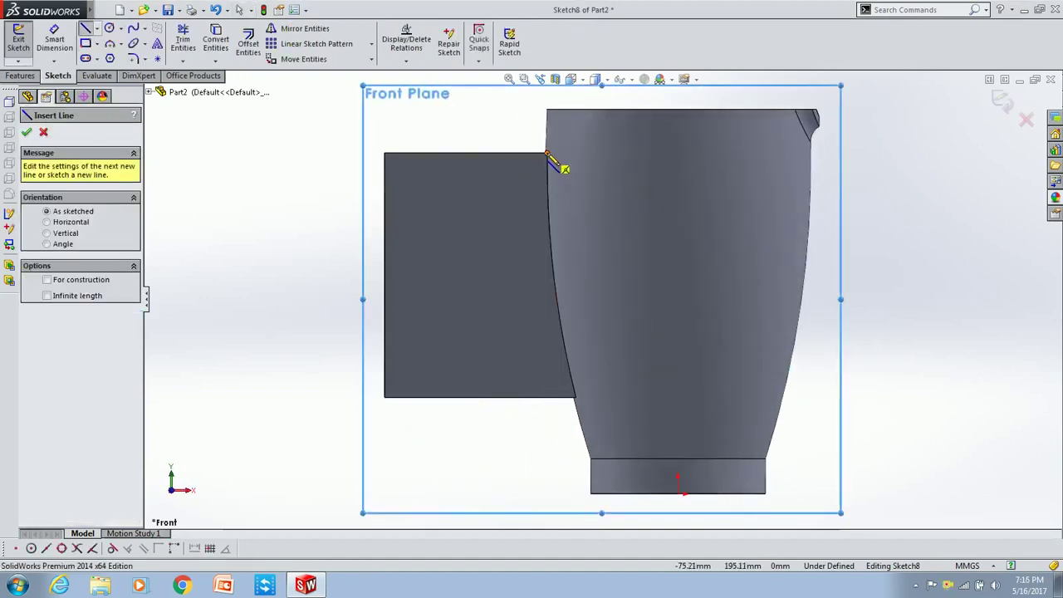
scroll(548, 158, "down", 4)
left_click(571, 203)
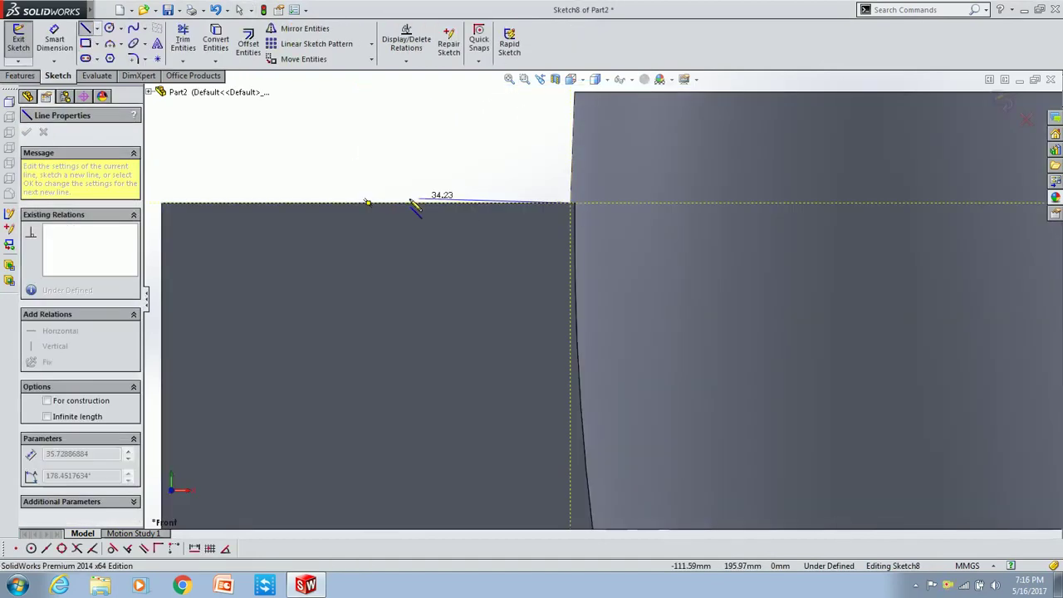
left_click(309, 203)
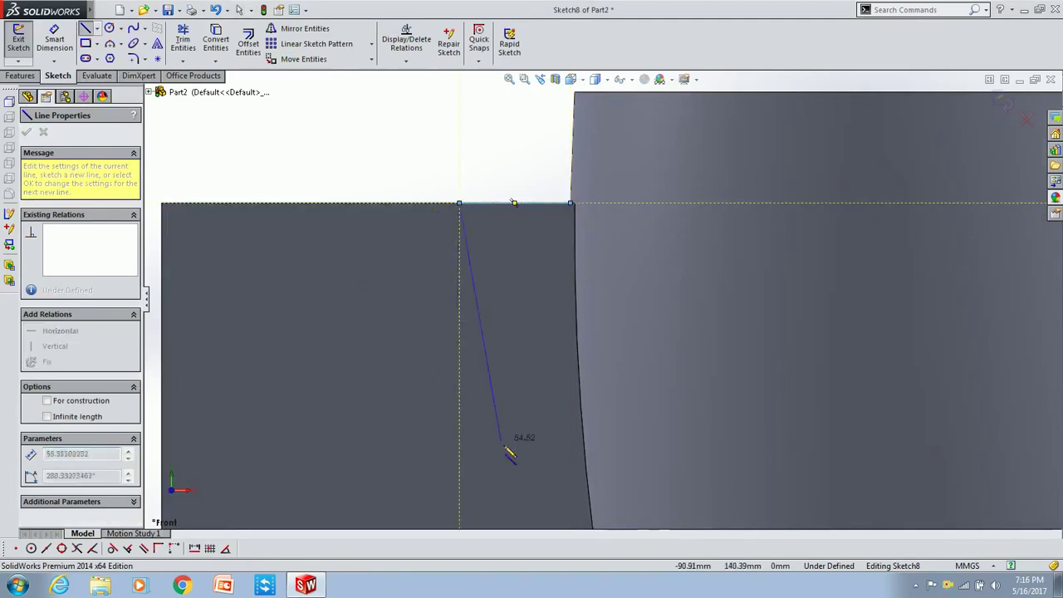
scroll(564, 415, "up", 4)
scroll(550, 341, "up", 2)
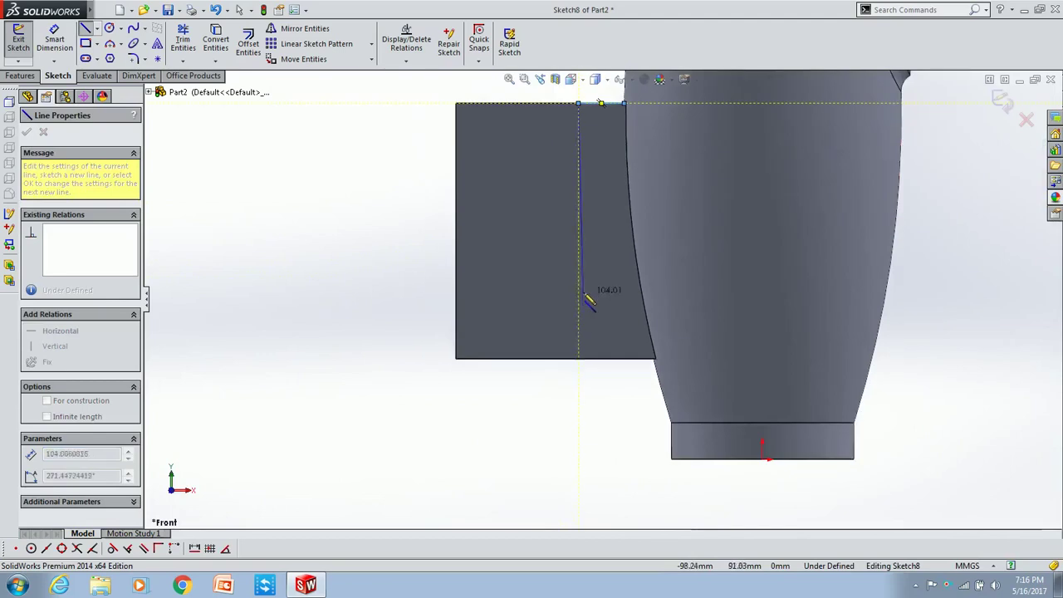
left_click(578, 293)
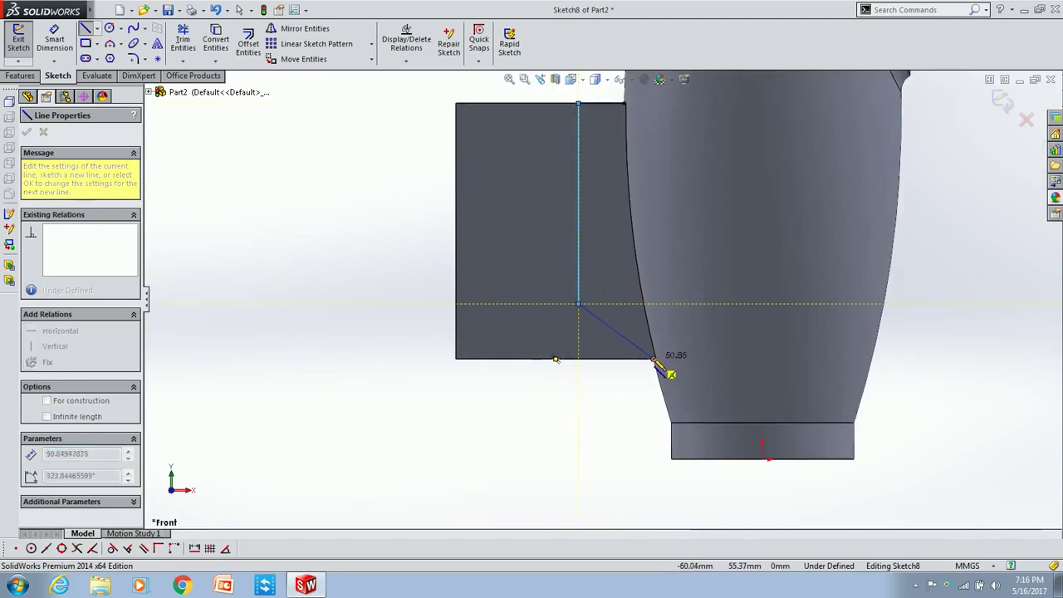
scroll(655, 359, "down", 3)
left_click(628, 331)
key("Escape")
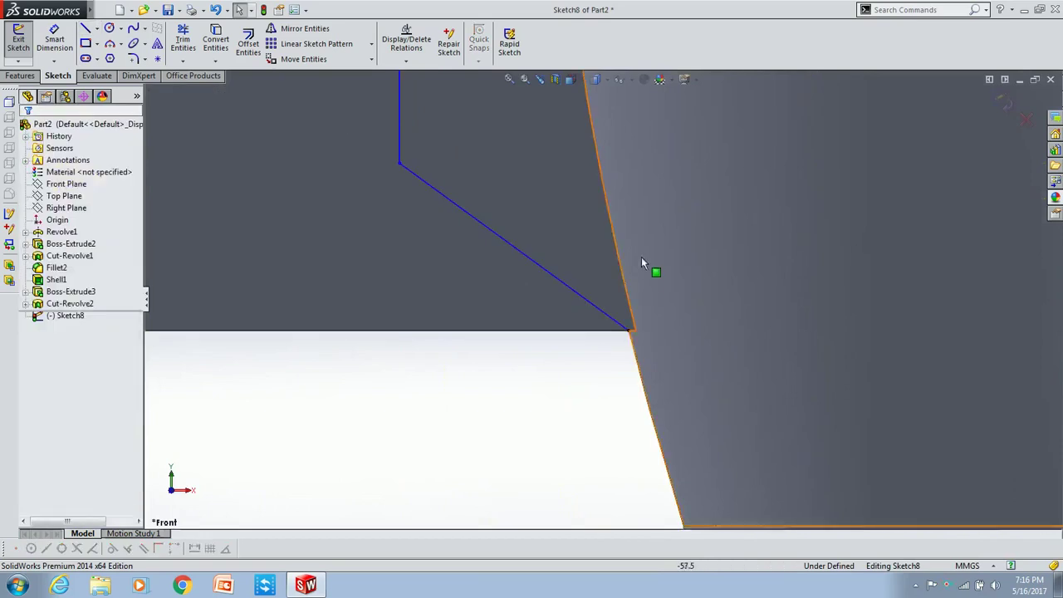
scroll(641, 257, "up", 4)
scroll(636, 207, "down", 3)
left_click(132, 58)
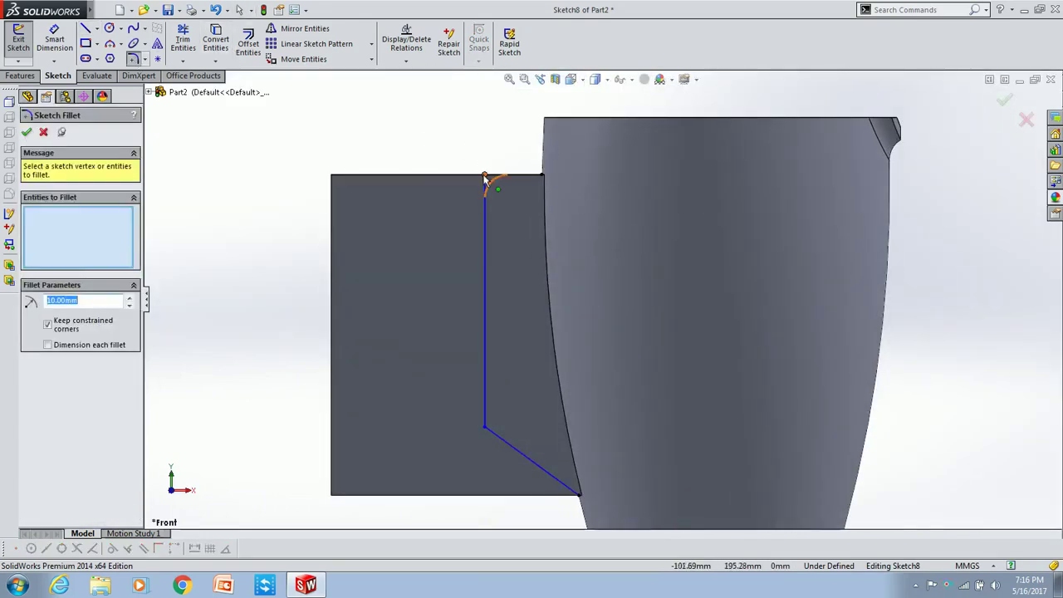
Fillet the path's top corner at 15 mm and its lower corner at 35 mm.
left_click(486, 178)
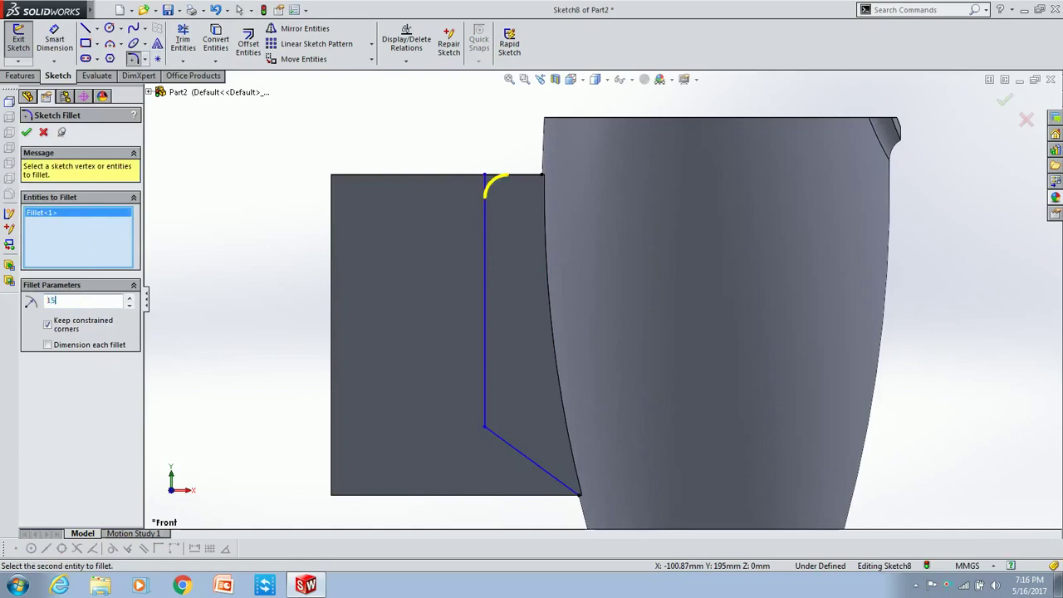
left_click(27, 132)
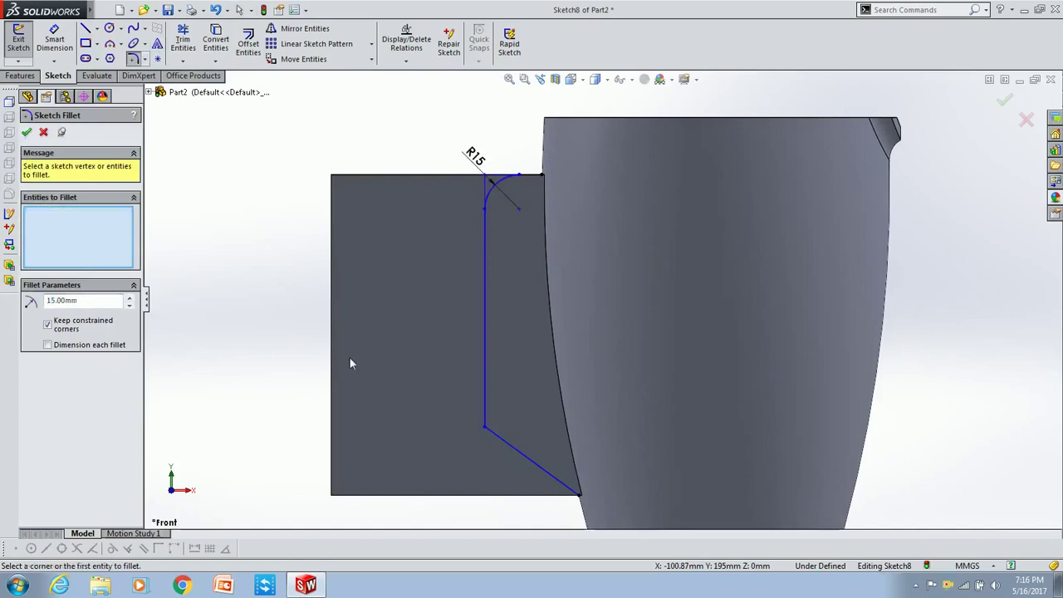
left_click(486, 429)
left_click(26, 131)
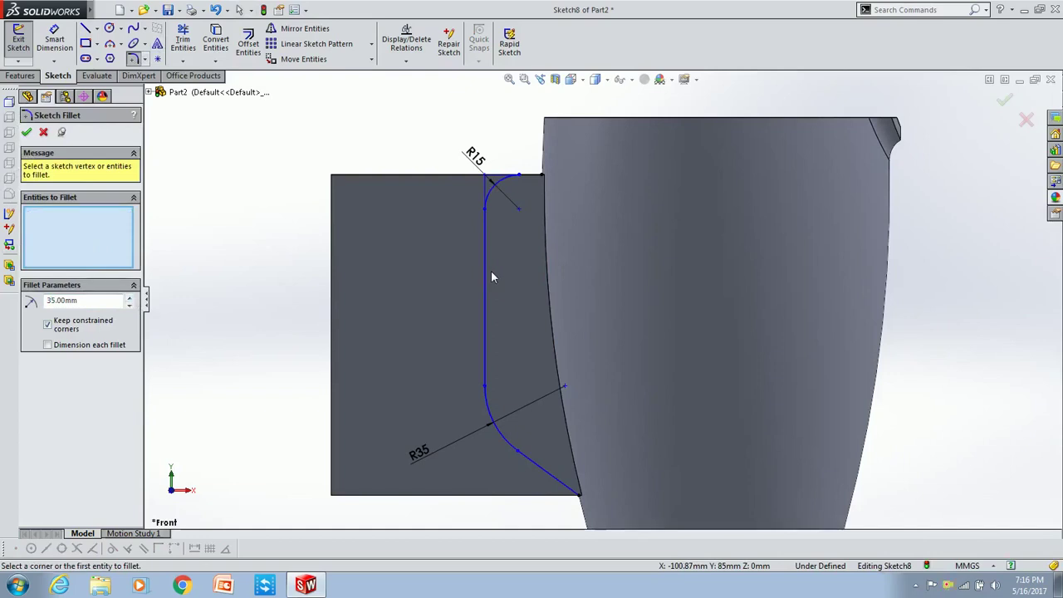
left_click(248, 41)
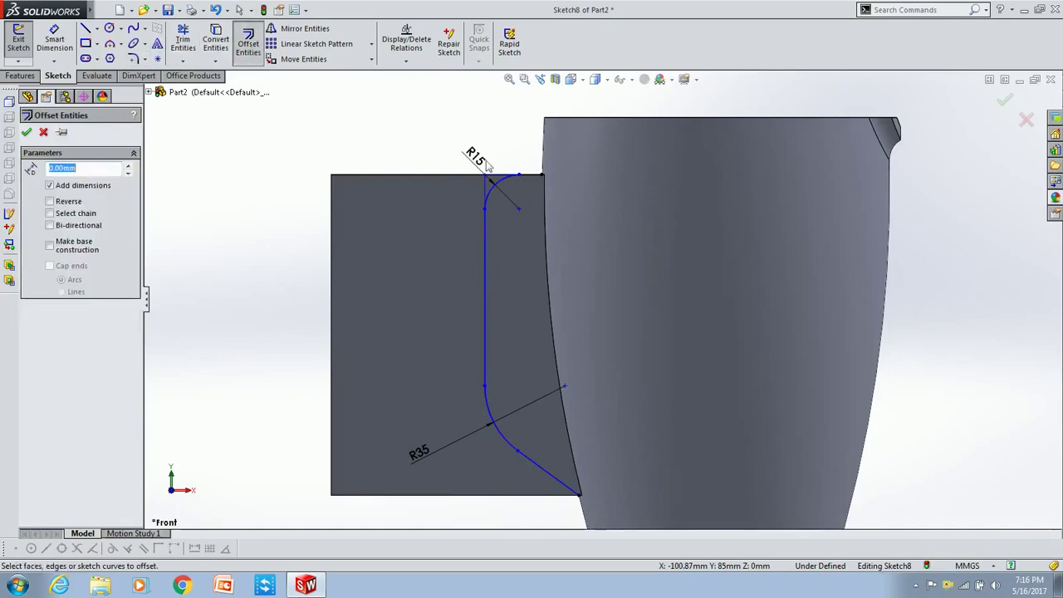
Make an offset copy of the path and try filleting one of its corners.
left_click(503, 182)
left_click(484, 249)
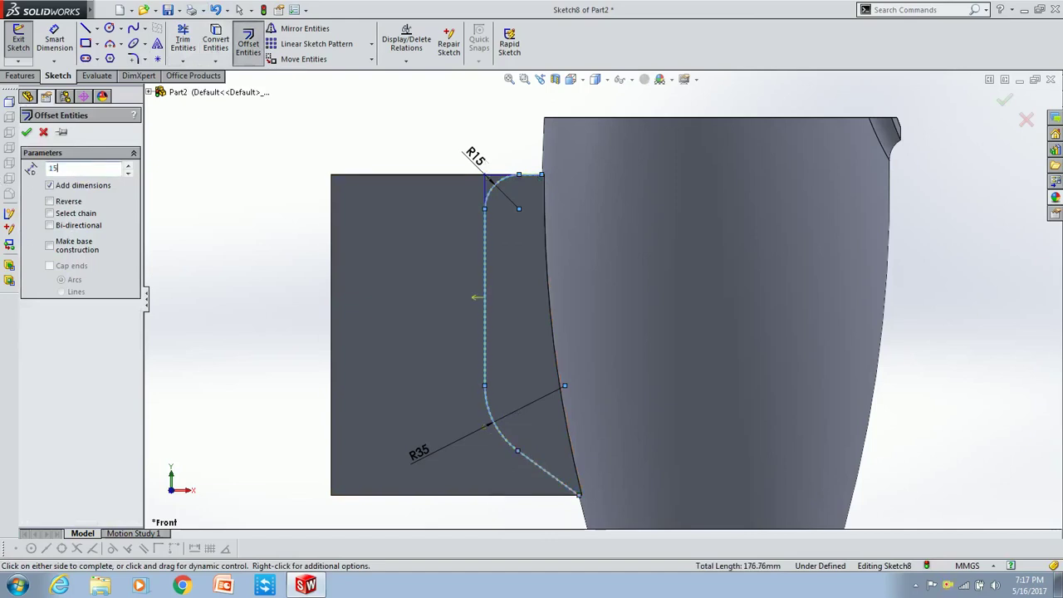
left_click(27, 131)
scroll(519, 207, "down", 3)
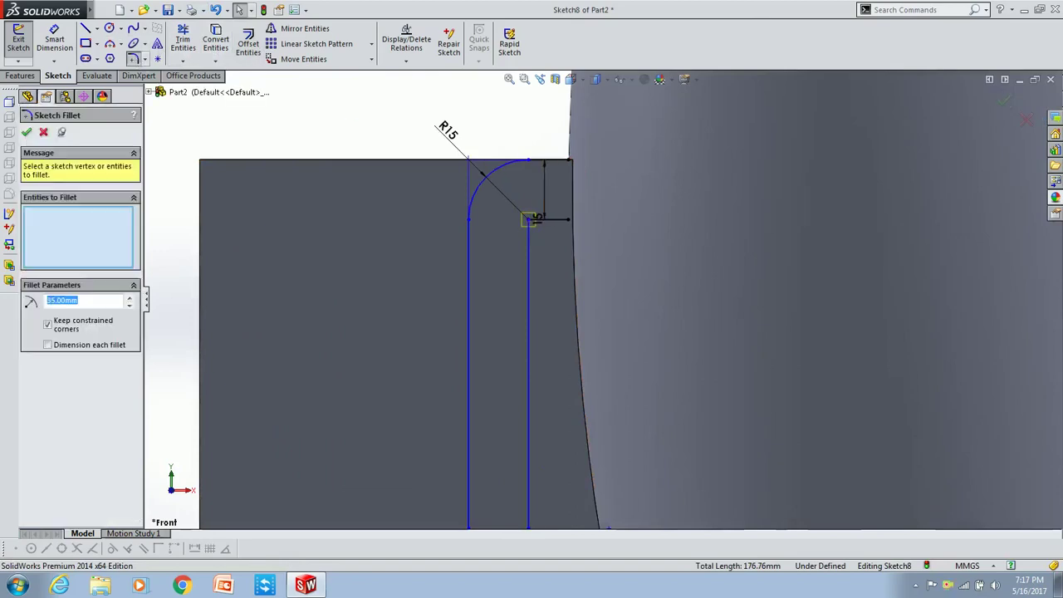
left_click(530, 221)
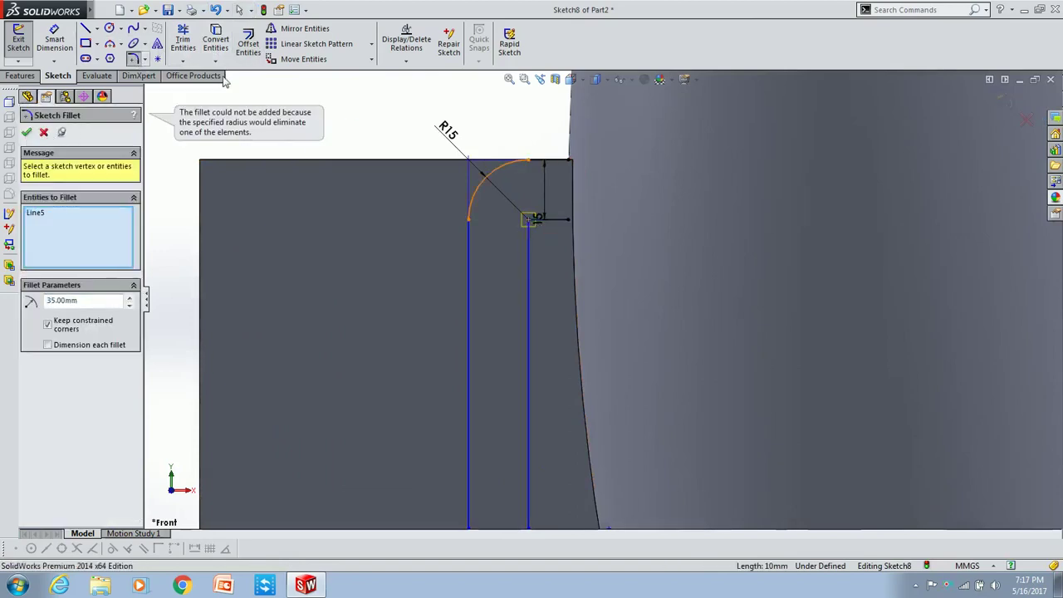
key("Escape")
Sketch two short lines near the offset corner toward the jar wall.
left_click(83, 29)
scroll(581, 307, "up", 3)
left_click_drag(552, 317, 587, 322)
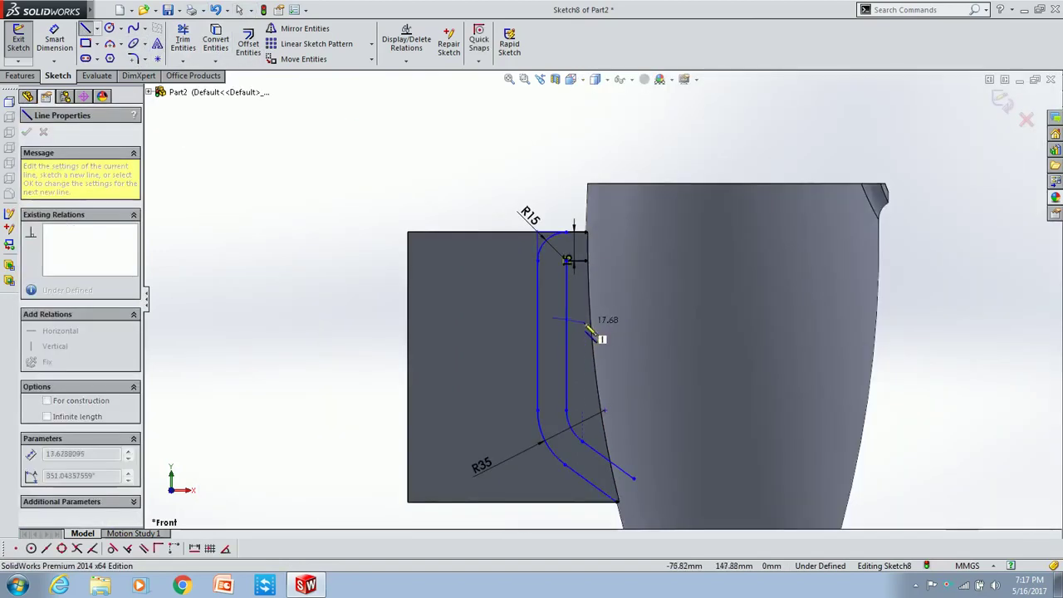
left_click(183, 39)
scroll(573, 236, "up", 8)
key("Escape")
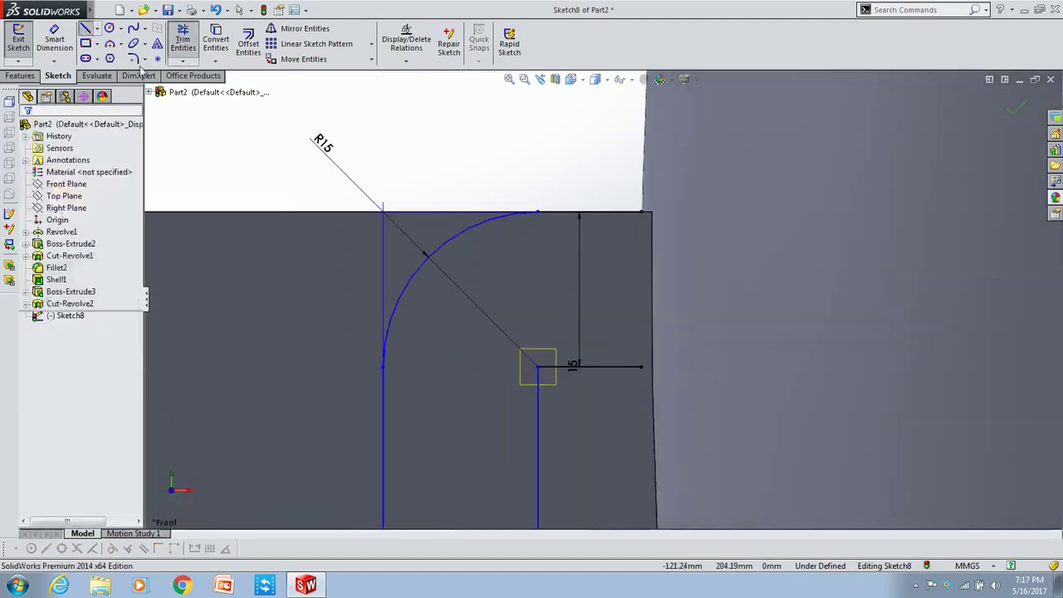
key("l")
left_click(611, 345)
left_click(605, 374)
left_click(598, 401)
Try trimming the short lines and deleting a stray line endpoint.
left_click(183, 40)
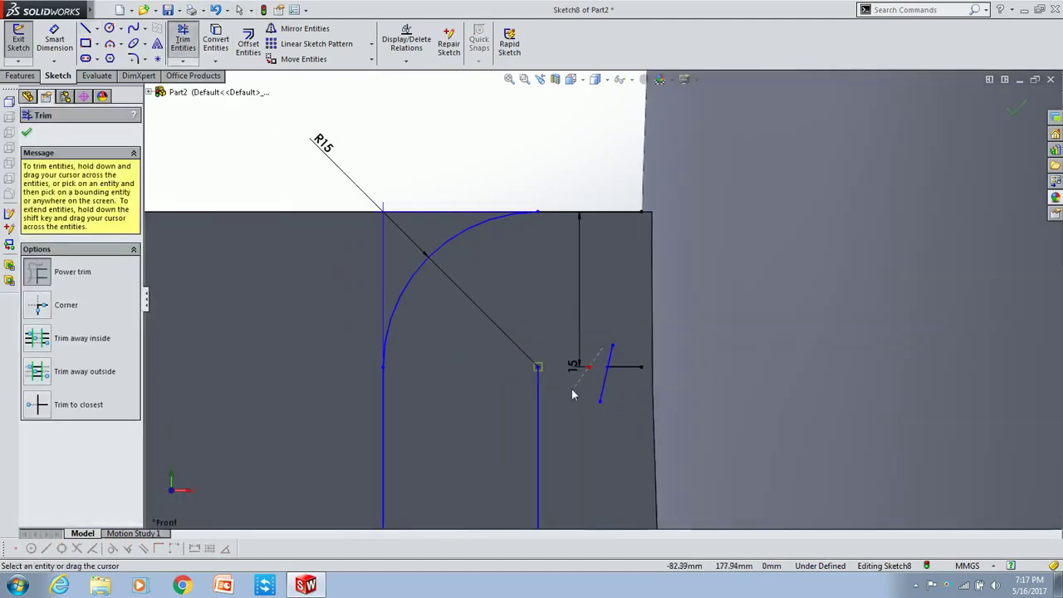
scroll(544, 372, "down", 5)
scroll(567, 299, "up", 3)
key("Escape")
left_click(589, 297)
key("Delete")
scroll(651, 304, "up", 2)
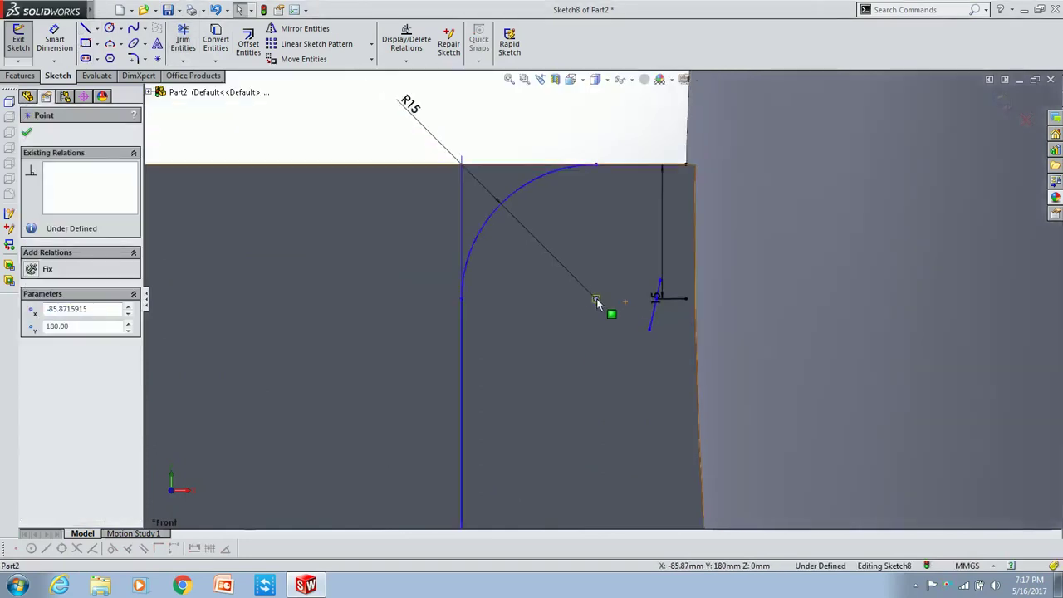
scroll(614, 341, "up", 3)
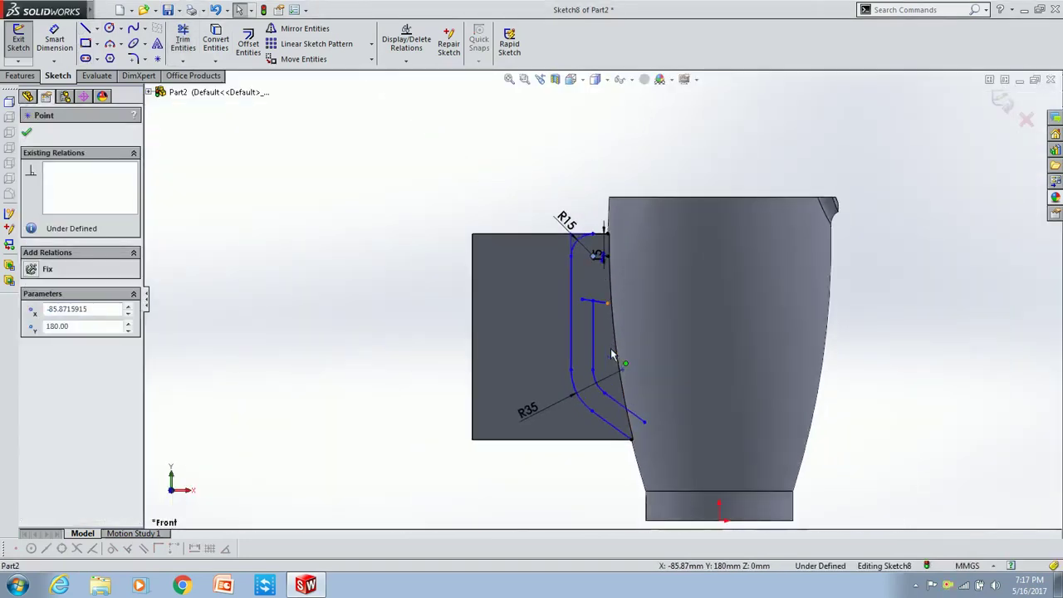
scroll(610, 348, "down", 3)
key("Escape")
Delete the profile's fillets, offset it 15 mm toward the jar, and fillet the lower outer corner at 35 mm.
double_click(541, 309)
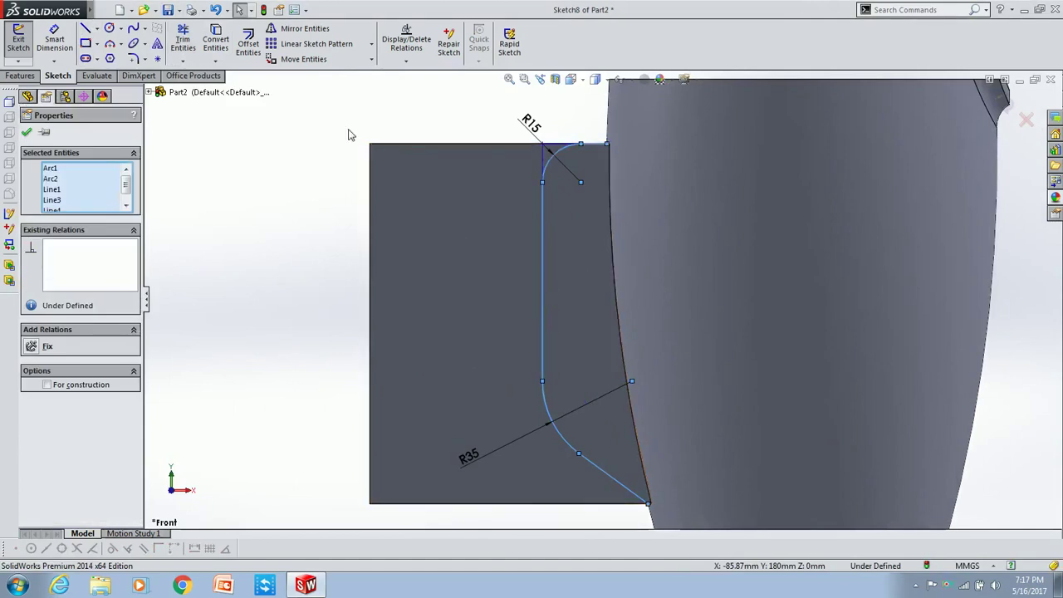
key("Delete")
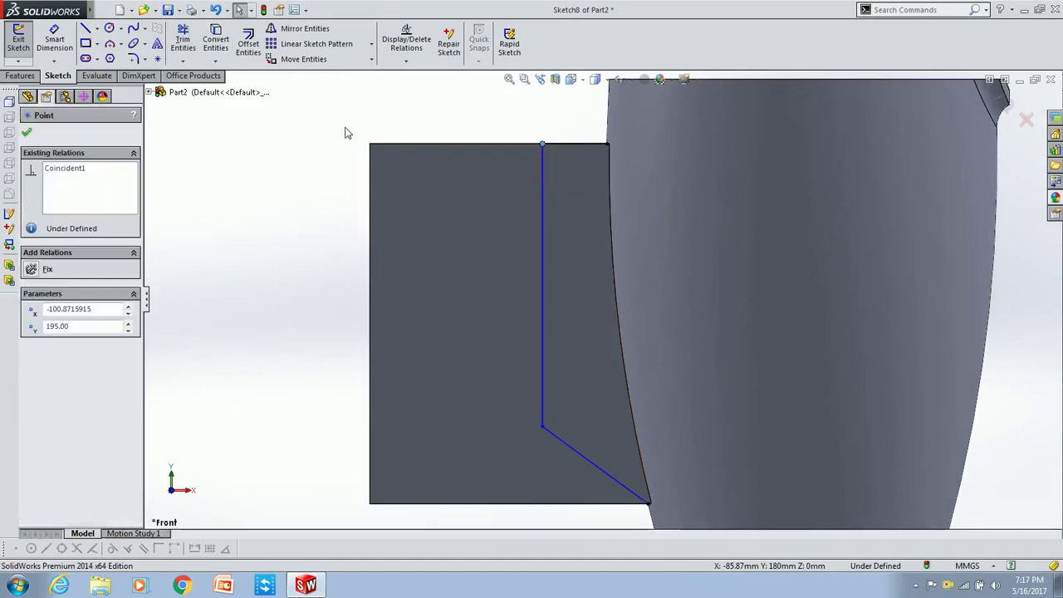
left_click(247, 46)
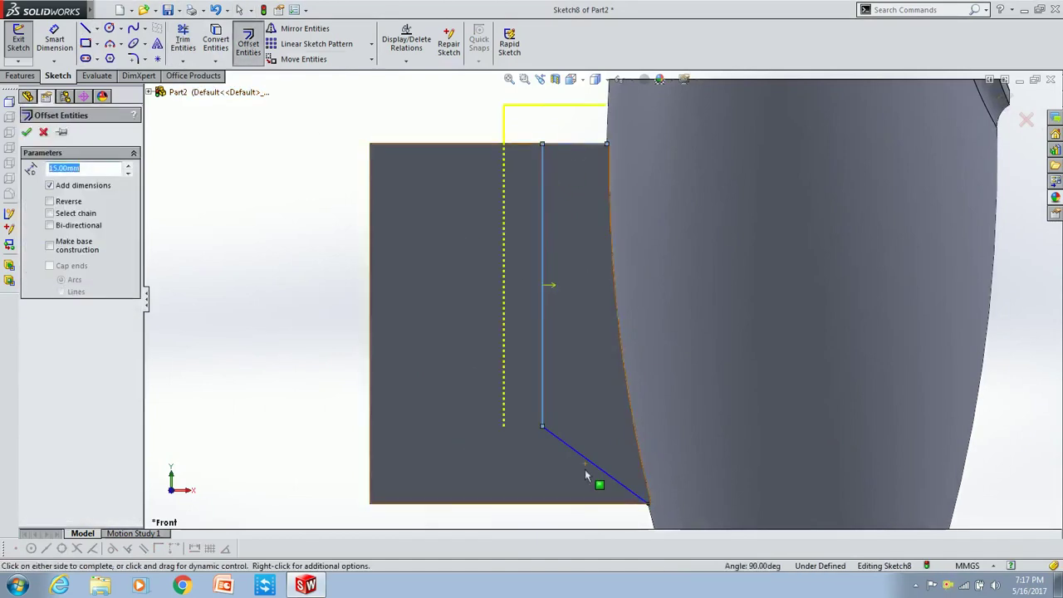
left_click(27, 133)
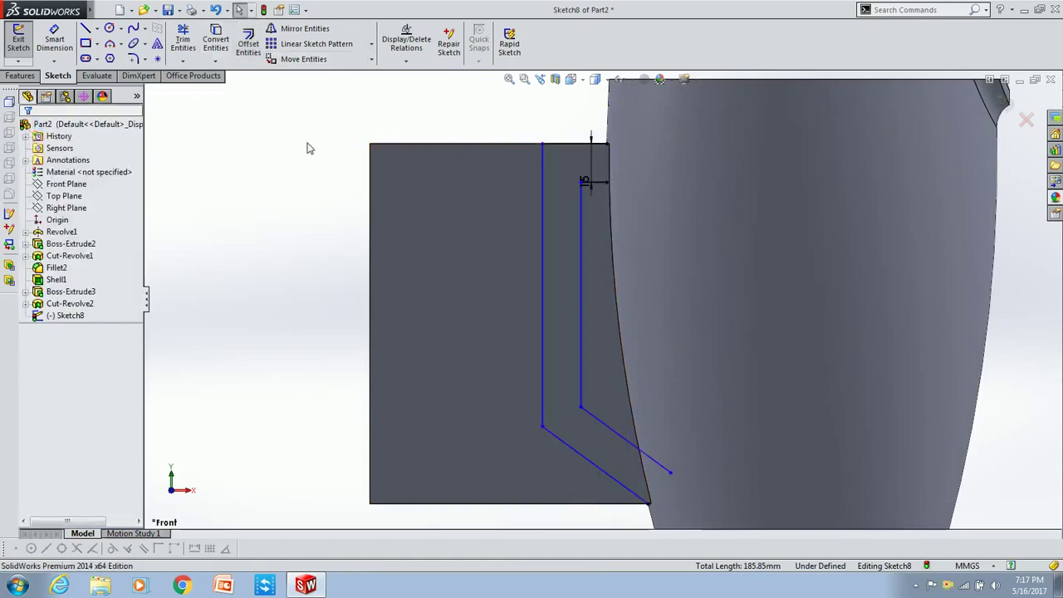
left_click(132, 60)
left_click(542, 425)
Fillet the outer top corner at R15 after a failed first attempt.
left_click(542, 145)
left_click(543, 151)
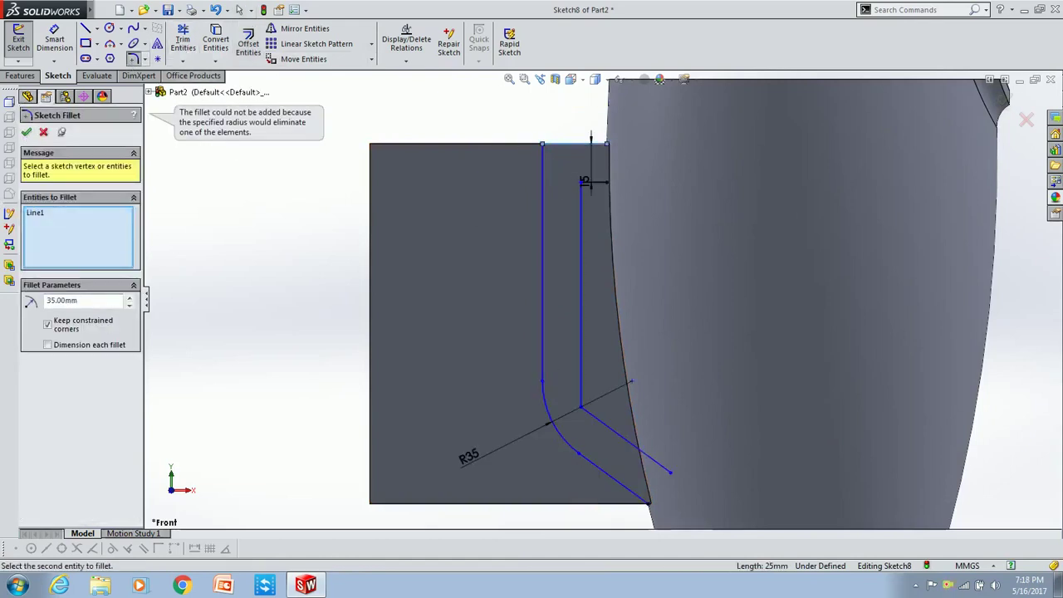
left_click(43, 132)
left_click(542, 166)
key("Return")
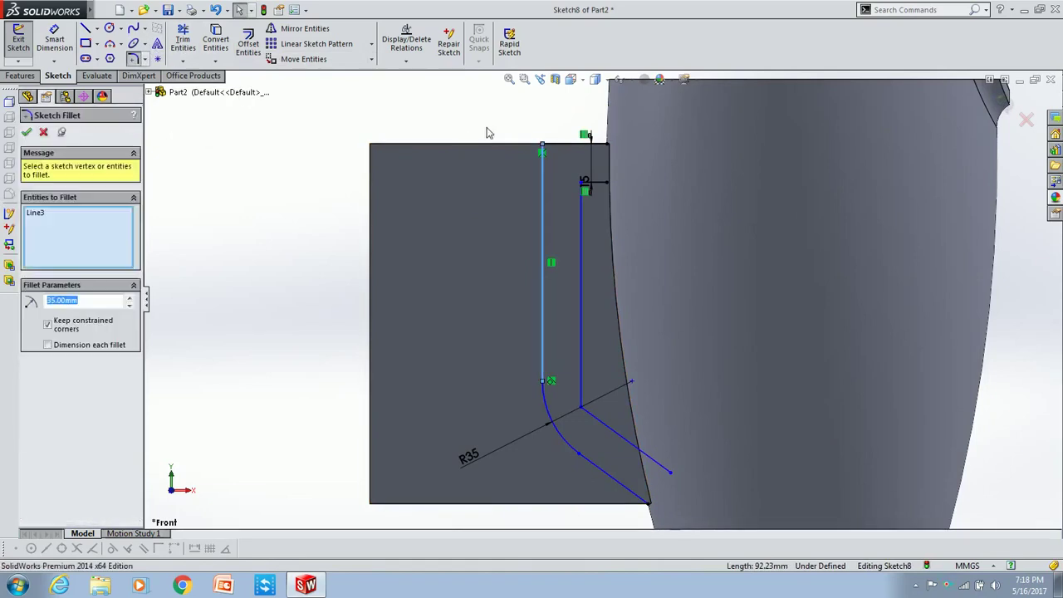
left_click(558, 148)
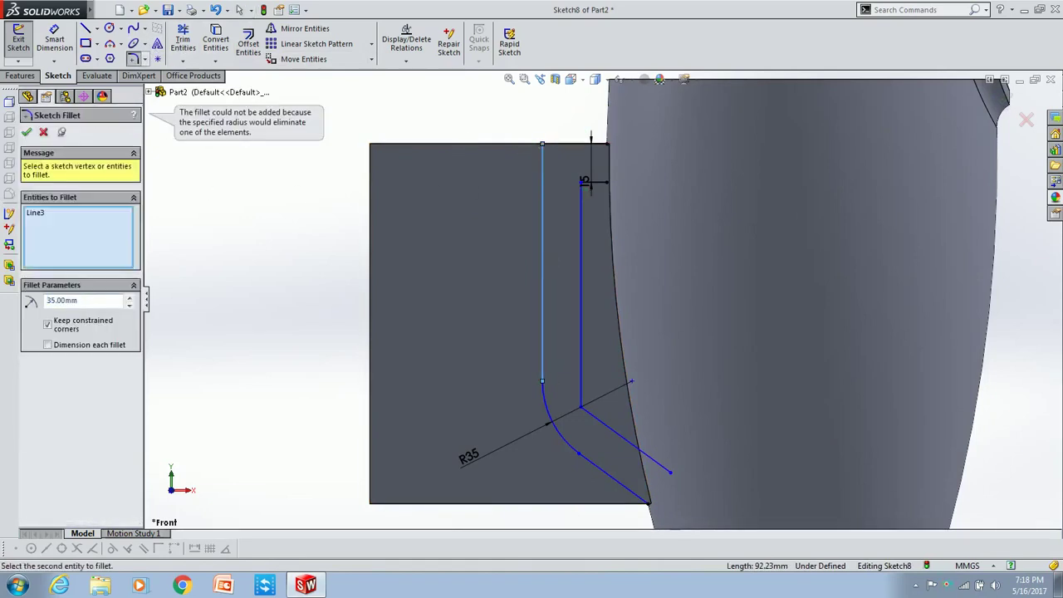
type("15")
left_click(548, 149)
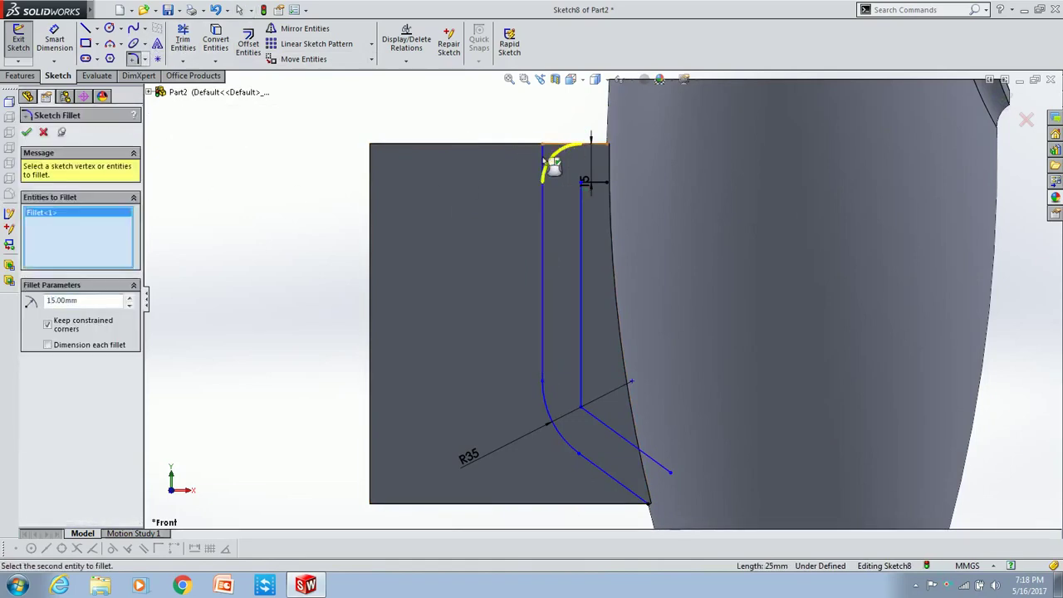
left_click(27, 132)
scroll(594, 223, "down", 3)
Fillet the inner path's top corner at R7.50 and its lower corner at R27.50.
left_click(567, 161)
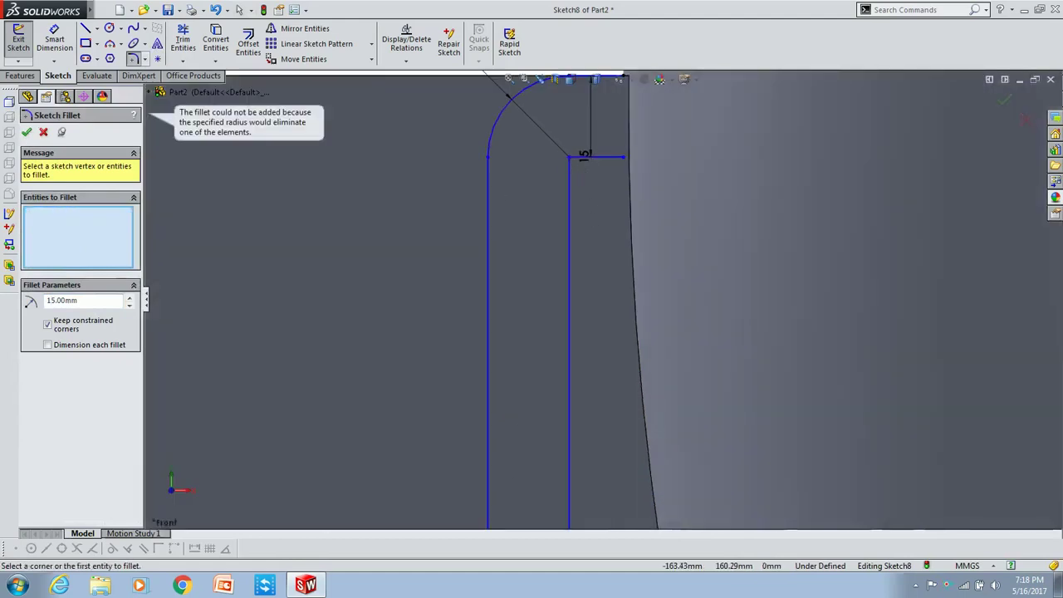
type("5")
left_click(571, 163)
scroll(593, 241, "up", 3)
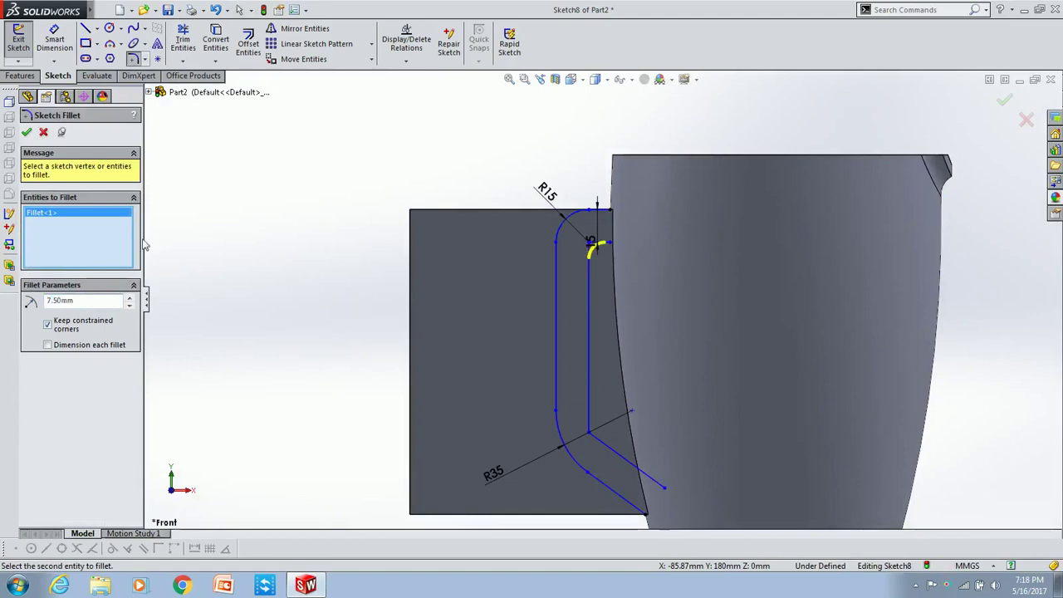
left_click(27, 133)
left_click(581, 432)
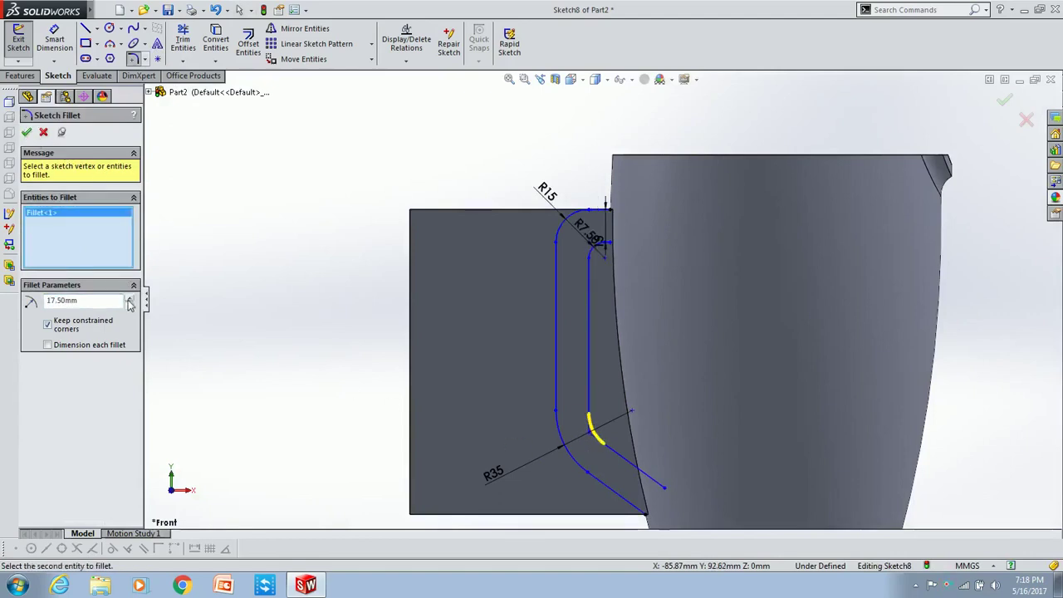
left_click(27, 133)
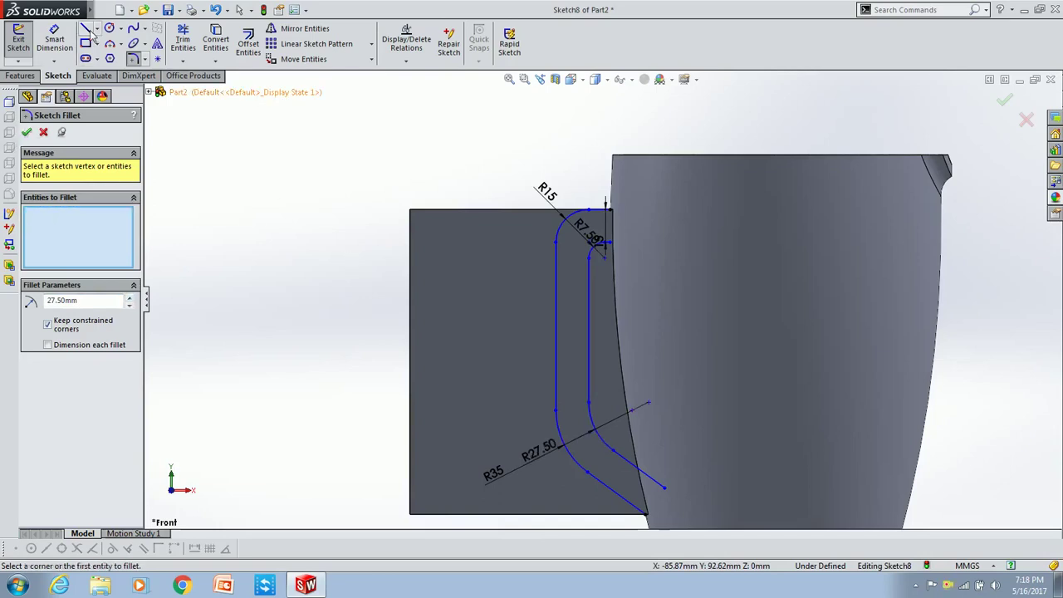
left_click(87, 30)
scroll(620, 262, "down", 3)
left_click(601, 218)
scroll(621, 420, "up", 3)
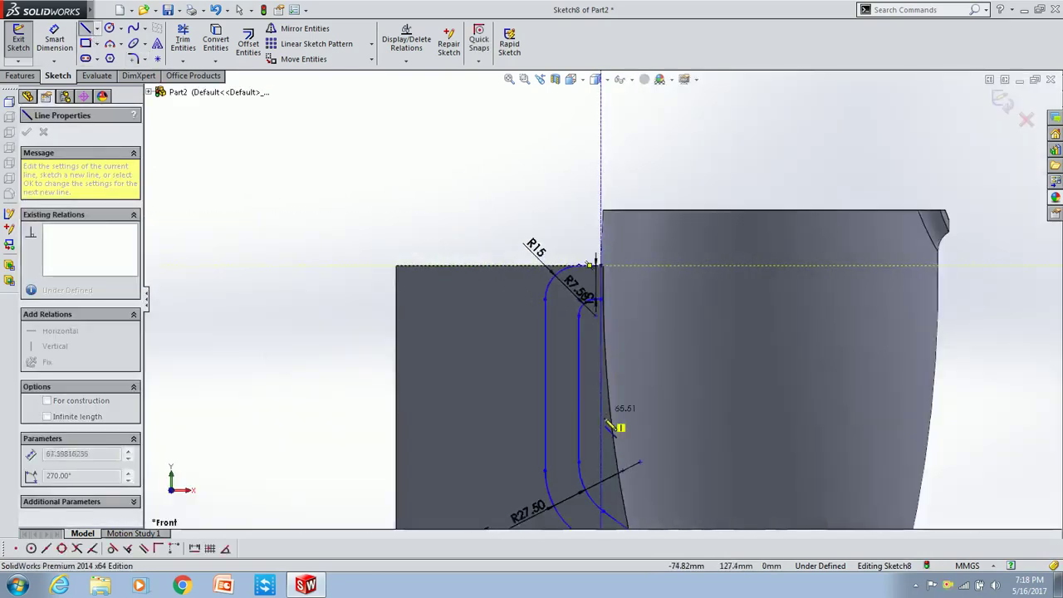
Draw a short vertical line up from the top corner of the profile.
scroll(631, 411, "down", 2)
scroll(622, 208, "down", 3)
left_click(607, 137)
key("Escape")
scroll(615, 358, "down", 3)
left_click(186, 46)
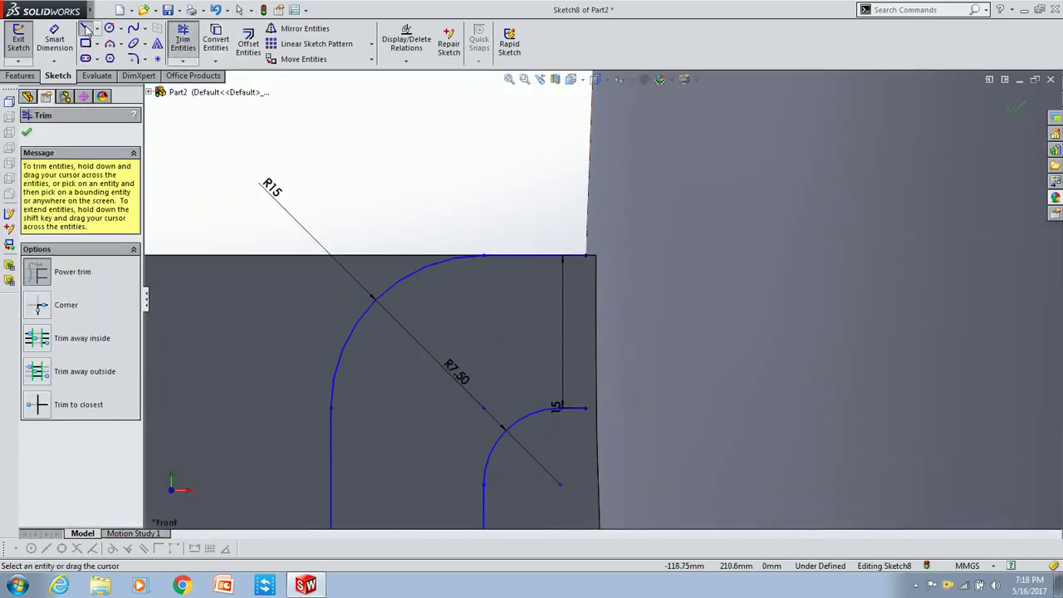
left_click(86, 29)
Start an arc at the inner top corner, then cancel it unfinished.
left_click(109, 44)
left_click(585, 407)
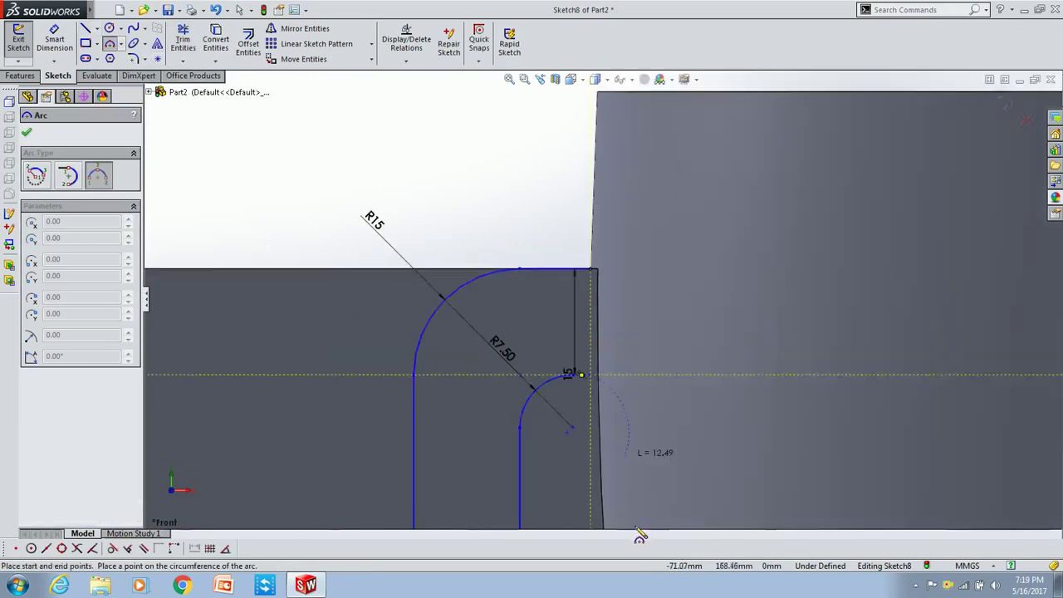
scroll(612, 422, "up", 3)
scroll(631, 313, "down", 4)
scroll(629, 314, "down", 5)
scroll(598, 390, "up", 3)
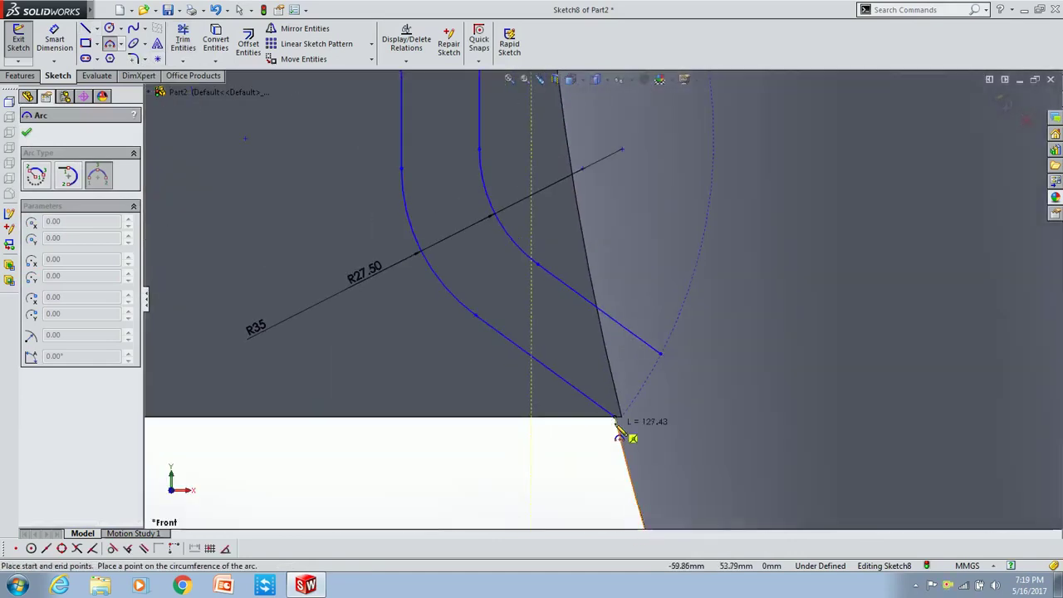
scroll(602, 301, "up", 3)
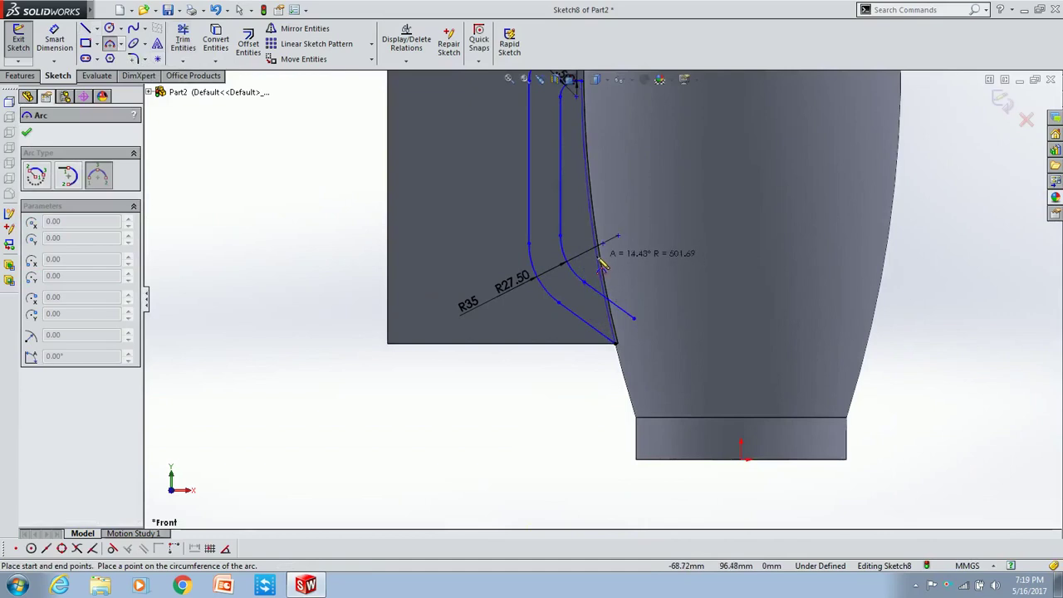
key("Escape")
left_click(183, 42)
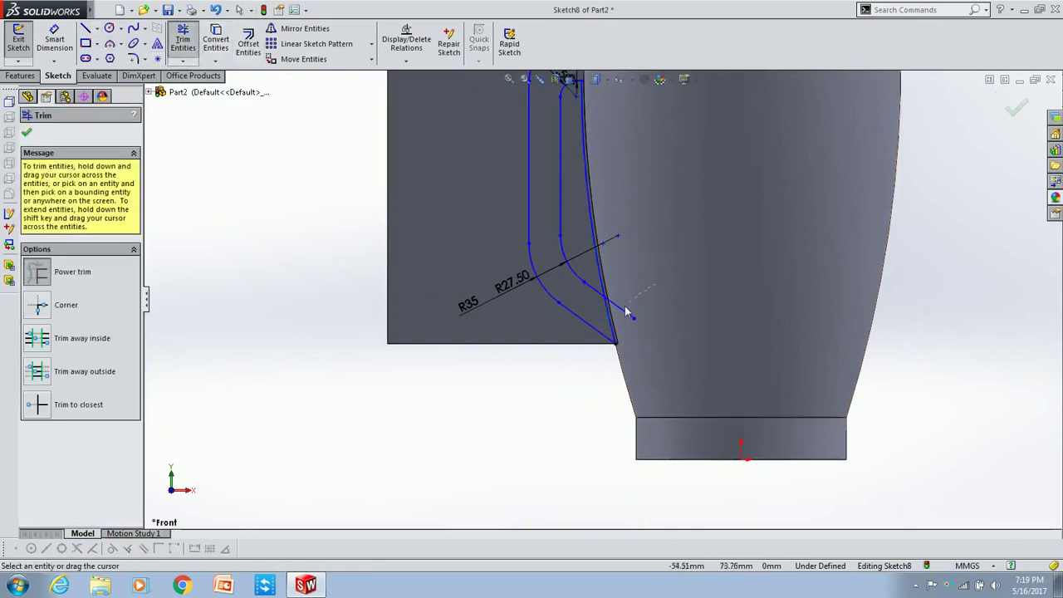
scroll(608, 198, "up", 3)
scroll(608, 197, "down", 3)
Close the profile with top, left and bottom lines ending at the lower corner.
key("l")
scroll(581, 302, "down", 2)
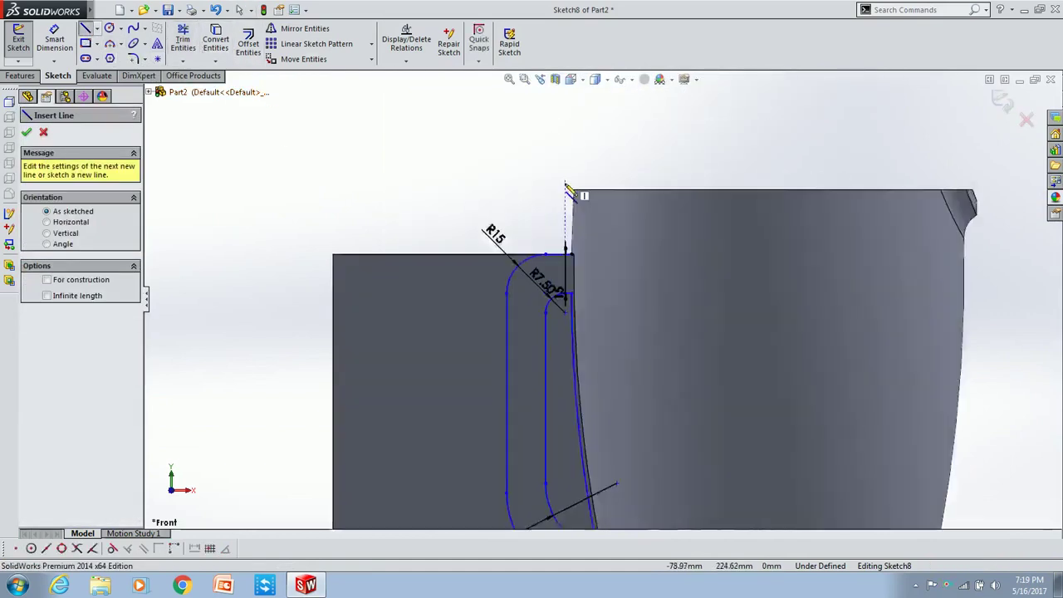
scroll(581, 301, "down", 2)
left_click(581, 301)
left_click(474, 218)
scroll(475, 218, "up", 2)
left_click(397, 250)
scroll(406, 308, "up", 3)
left_click(512, 401)
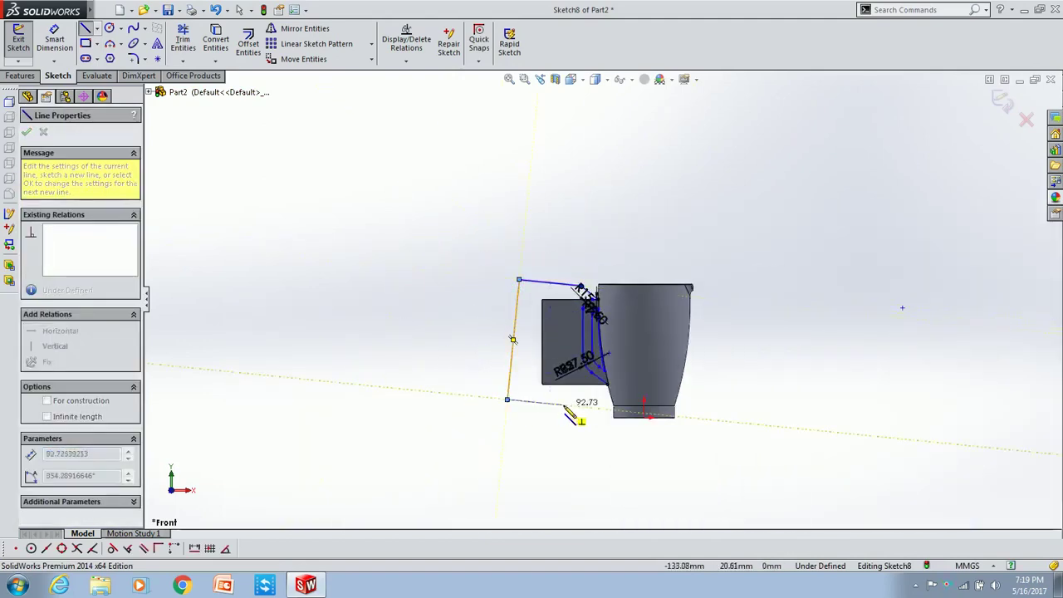
scroll(598, 392, "down", 2)
scroll(600, 389, "down", 3)
left_click(627, 333)
key("Escape")
scroll(599, 220, "up", 4)
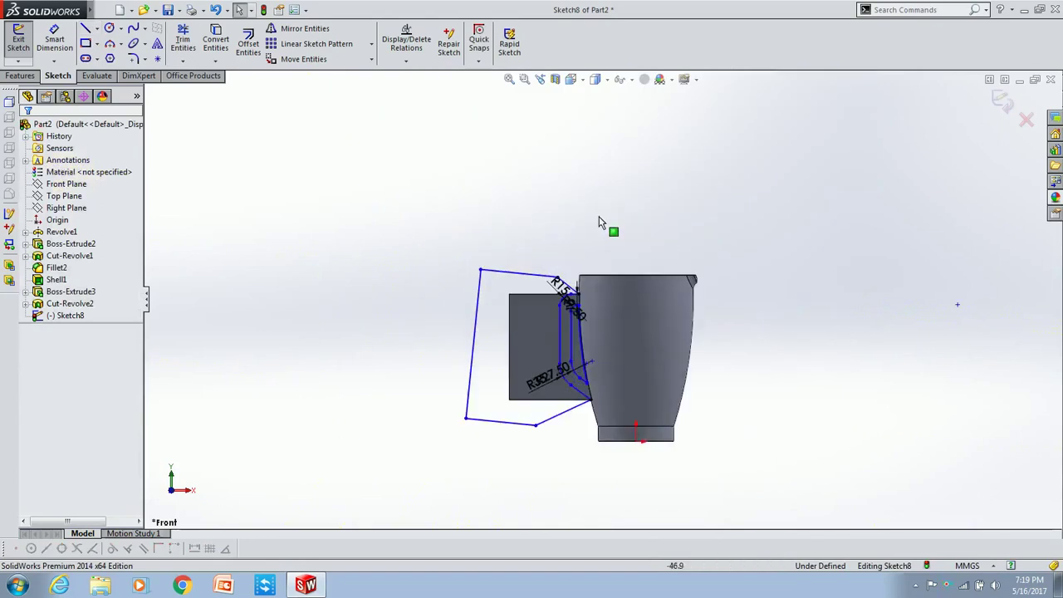
Draw a vertical centerline from the origin up through the jar's axis.
left_click(85, 30)
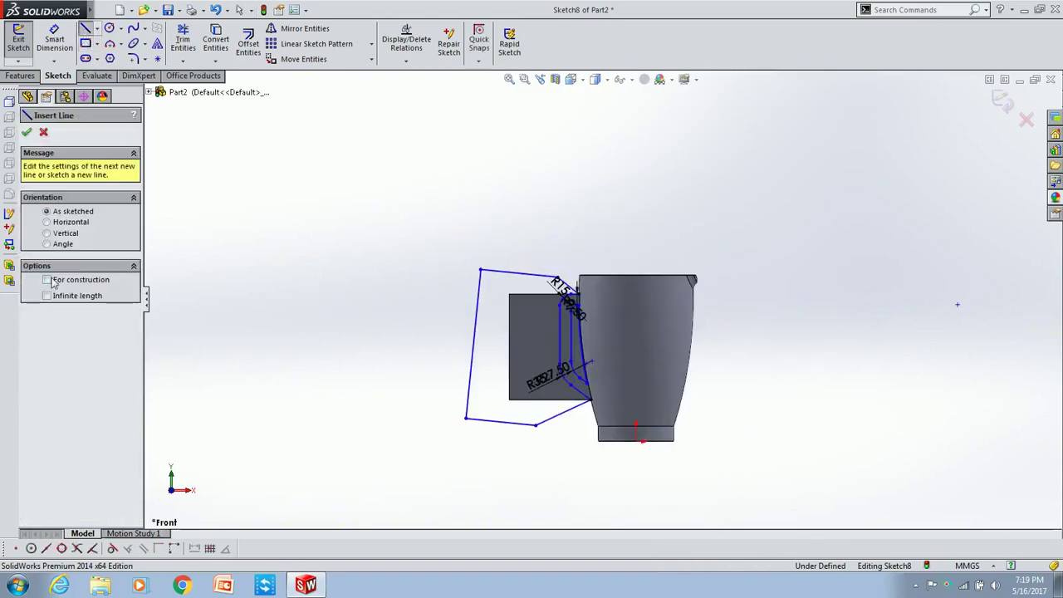
left_click(636, 440)
left_click(635, 195)
key("Escape")
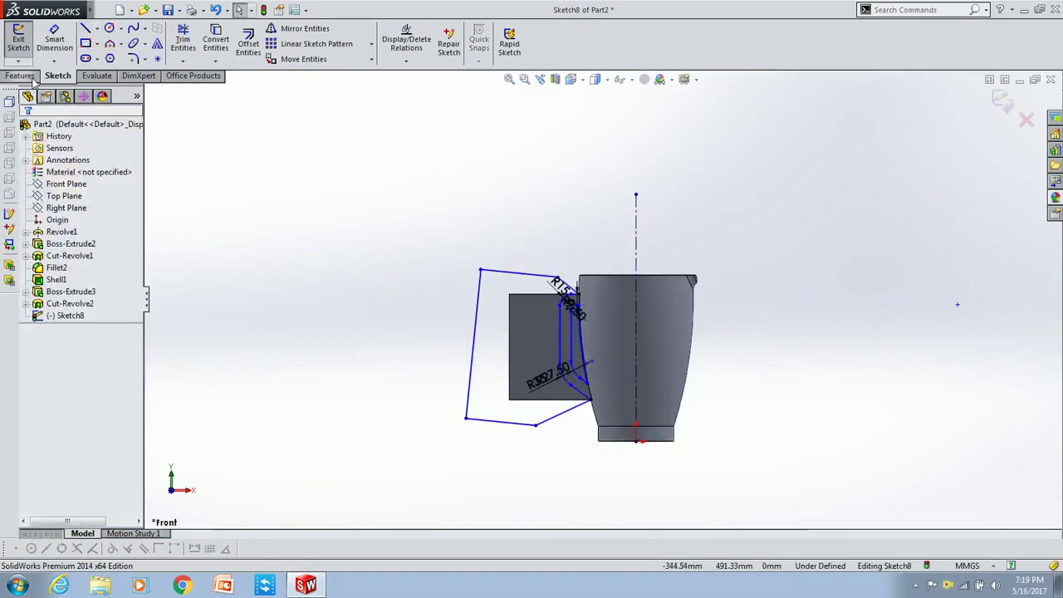
Revolve-cut Sketch8 360° around the centerline to create Cut-Revolve3 and inspect the curved handle.
left_click(30, 77)
left_click(267, 43)
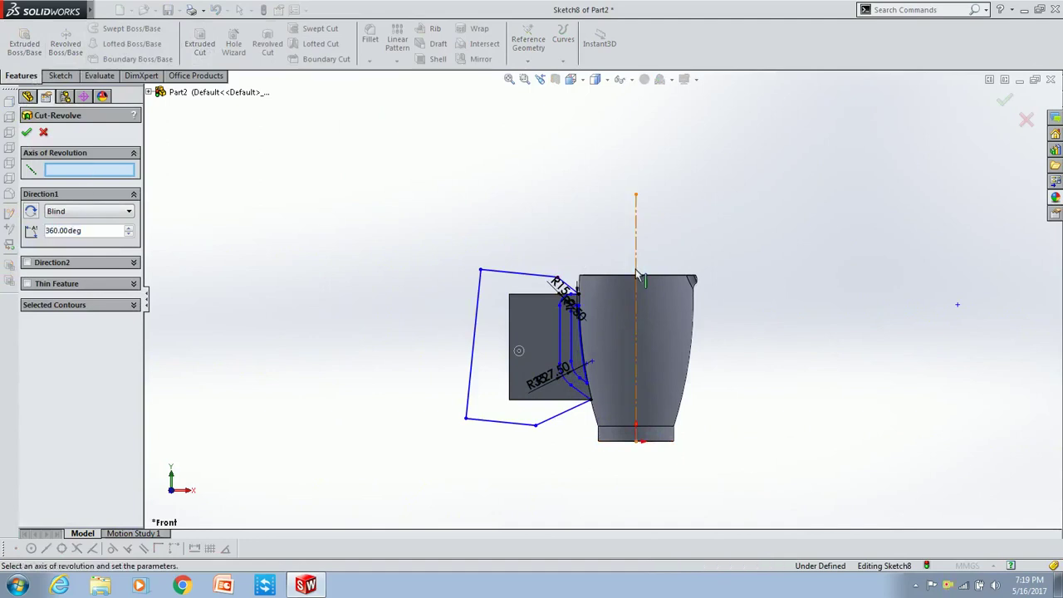
left_click(637, 274)
middle_click_drag(637, 274, 390, 292)
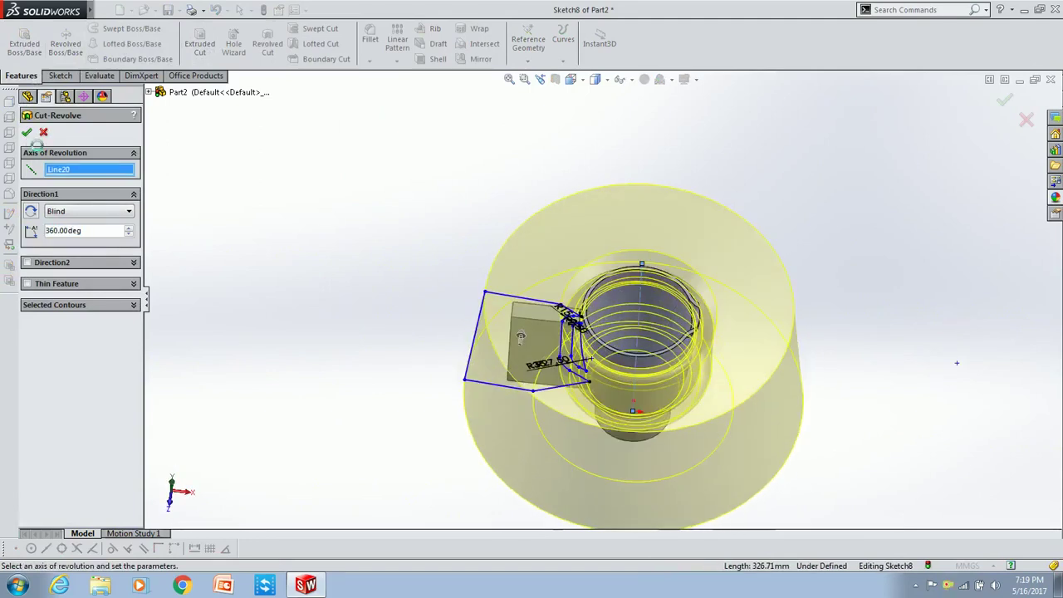
left_click(27, 132)
mouse_move(200, 174)
middle_mouse_down()
mouse_move(803, 278)
mouse_move(622, 262)
middle_mouse_up()
scroll(486, 307, "down", 4)
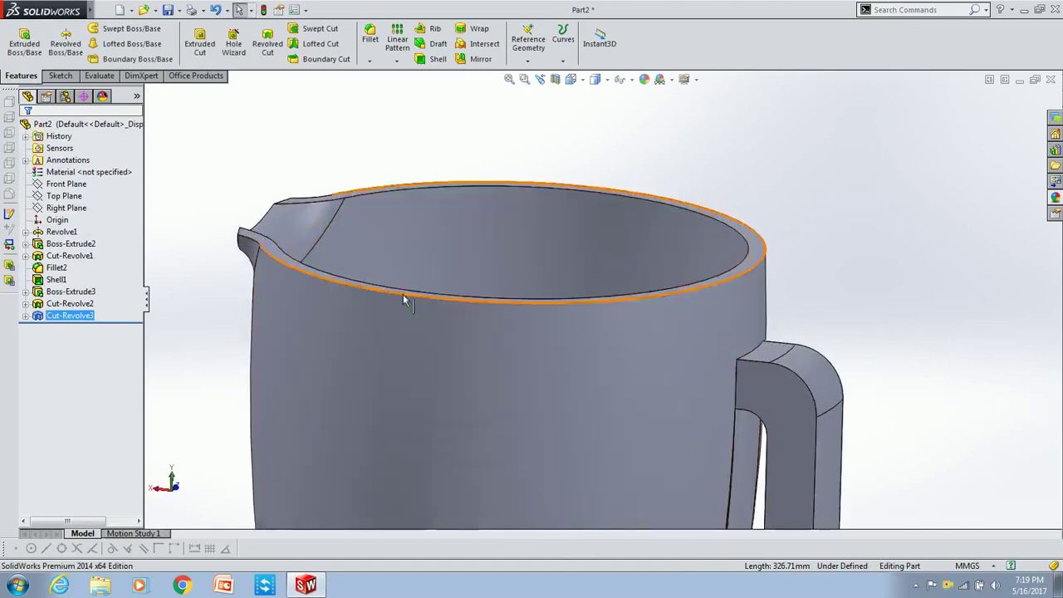
left_click(344, 202)
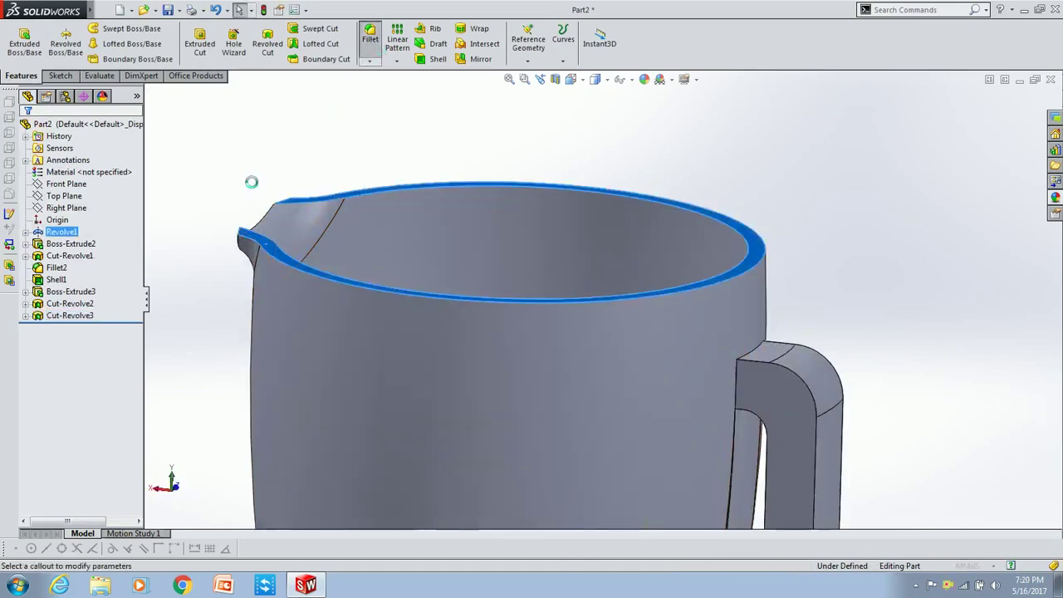
Apply the 2 mm fillet to the jar rim.
type("2")
key("Return")
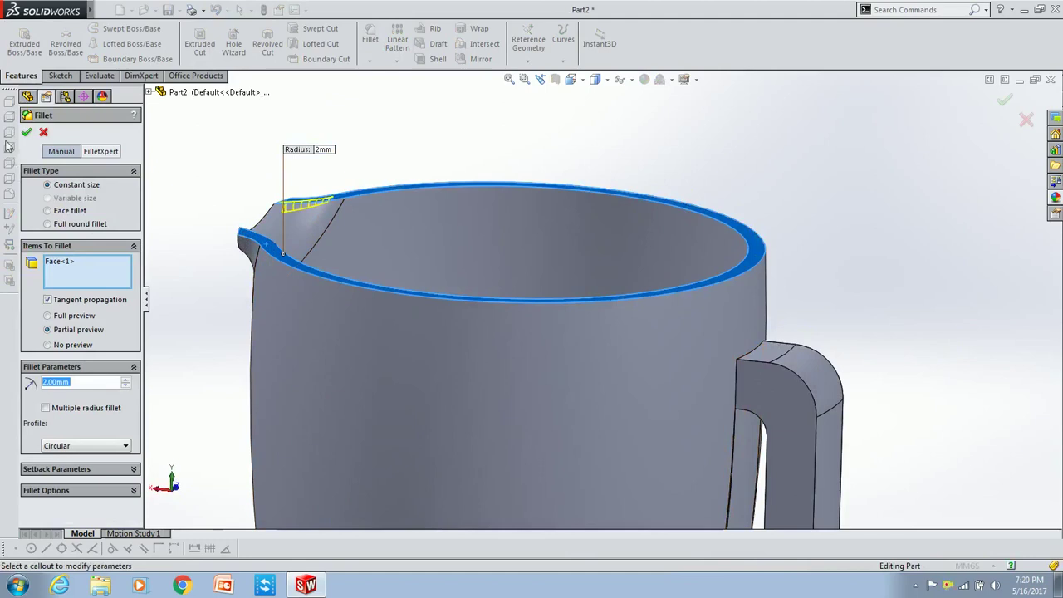
left_click(28, 133)
Round two edges of the spout cutout rim with fillets.
middle_click_drag(357, 282, 449, 351)
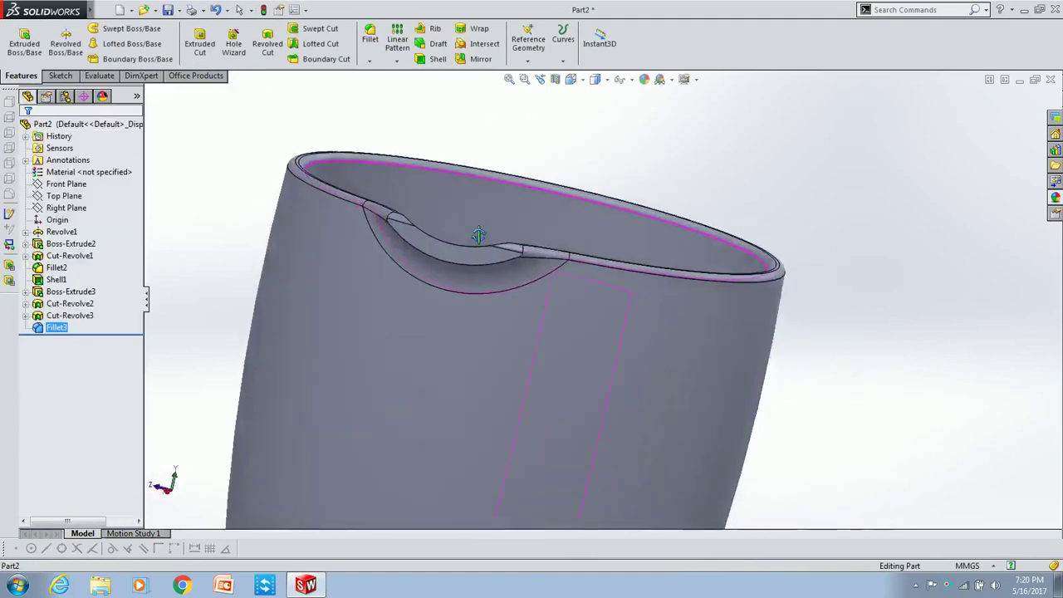
left_click(427, 304)
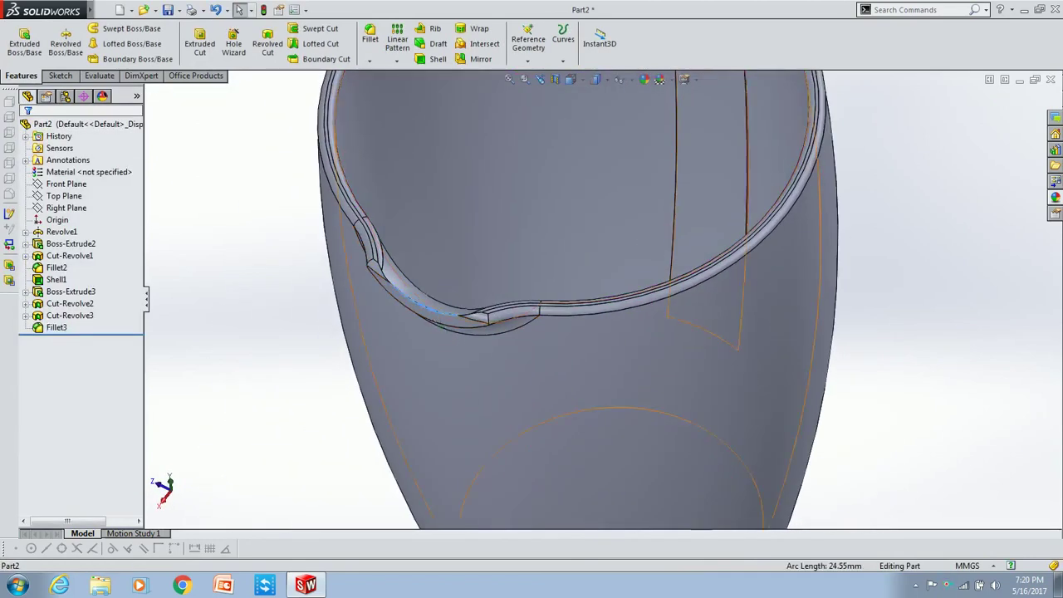
left_click(369, 44)
key("Return")
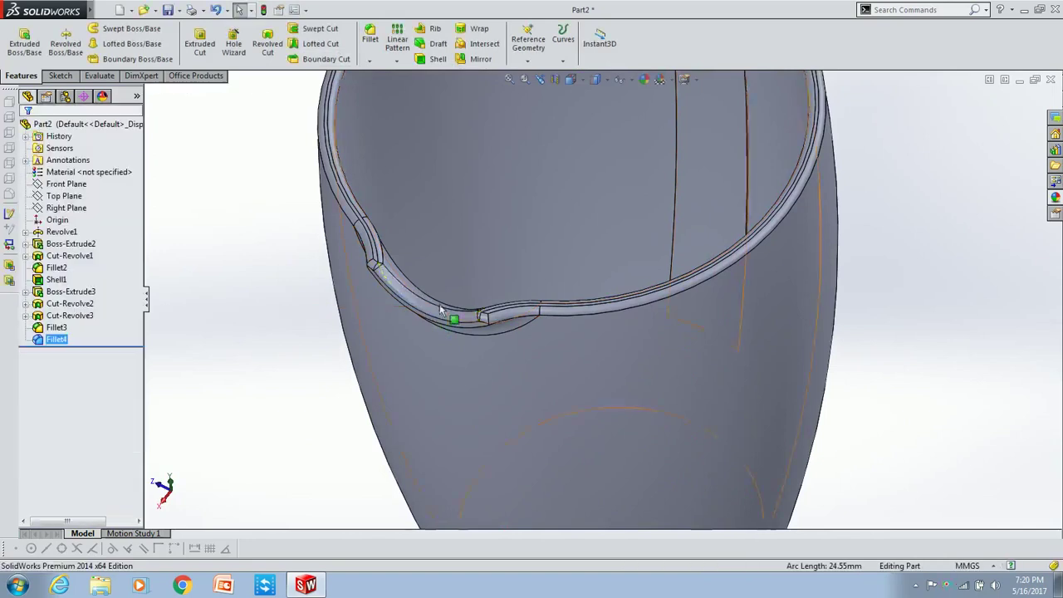
scroll(457, 269, "down", 2)
mouse_move(457, 269)
middle_mouse_down()
mouse_move(550, 209)
mouse_move(460, 324)
middle_mouse_up()
left_click(369, 38)
key("Return")
Start a 5 mm fillet on the handle's top edge.
scroll(420, 241, "up", 2)
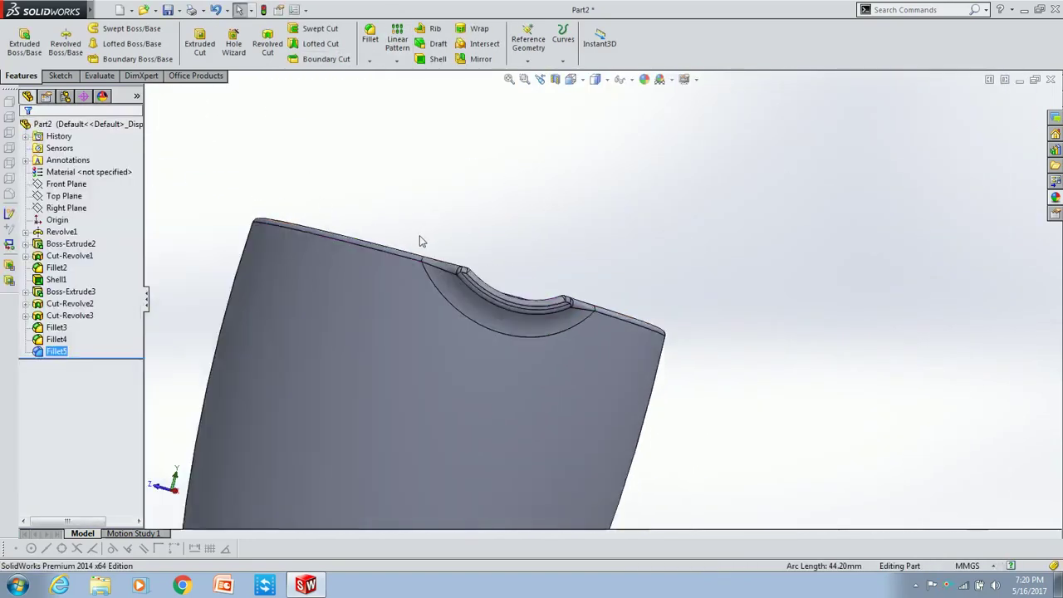
scroll(419, 241, "up", 3)
mouse_move(410, 211)
middle_mouse_down()
mouse_move(332, 223)
mouse_move(301, 213)
middle_mouse_up()
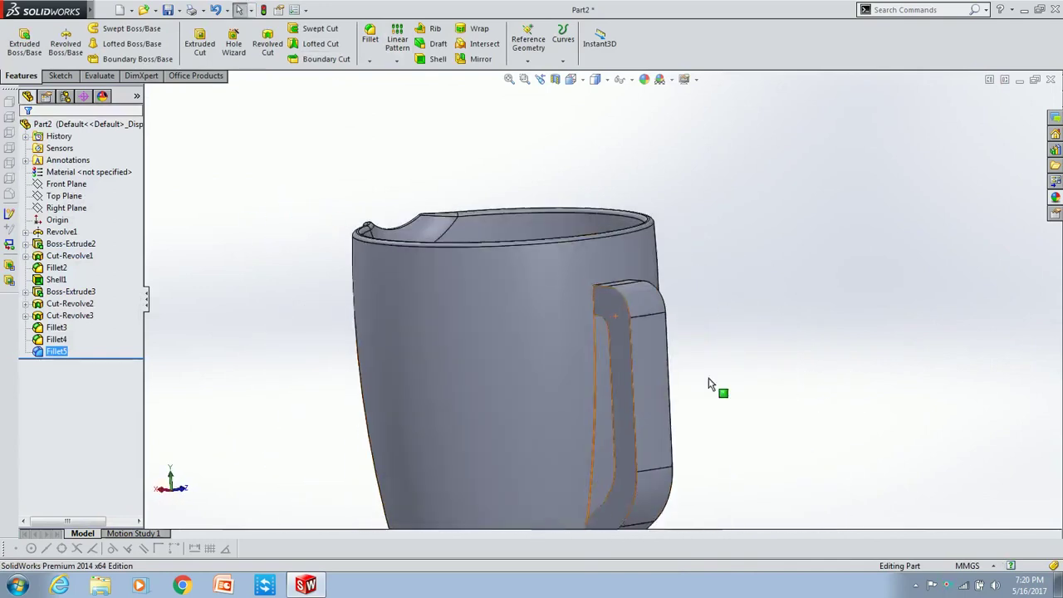
scroll(689, 365, "down", 3)
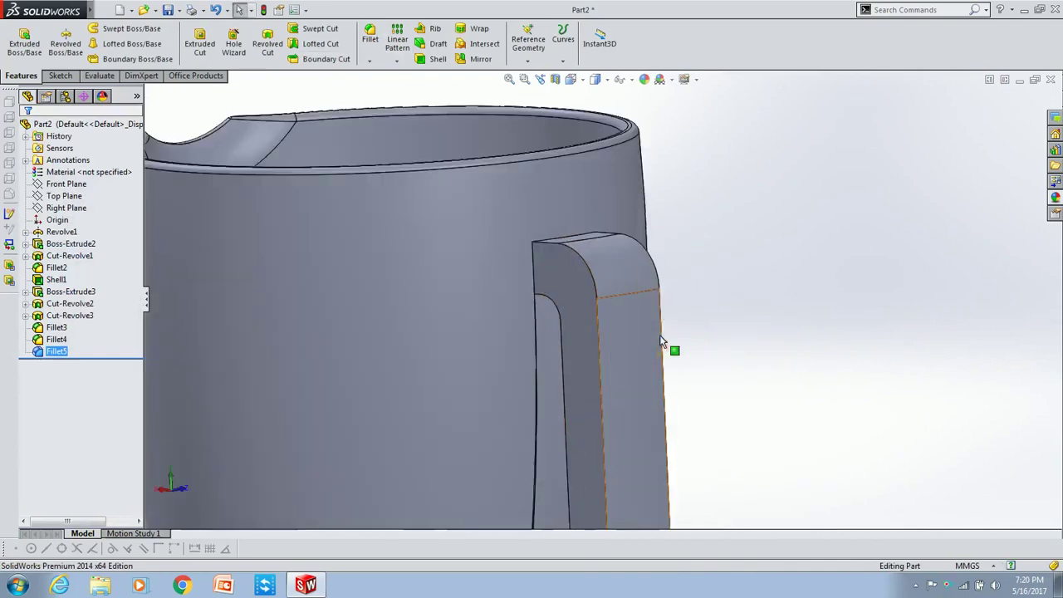
left_click(592, 283)
left_click(369, 38)
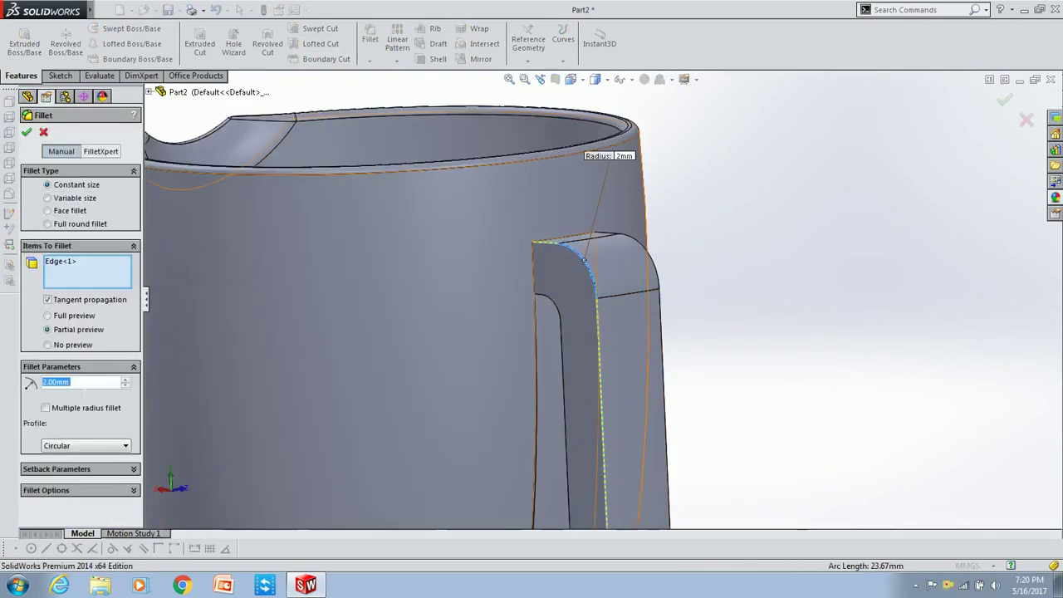
type("5")
key("Return")
Add two more handle edges to the 5 mm fillet, accept it, and select the inner bottom face.
scroll(665, 467, "up", 3)
mouse_move(664, 467)
middle_mouse_down()
mouse_move(565, 362)
mouse_move(461, 405)
mouse_move(401, 296)
mouse_move(421, 370)
mouse_move(375, 387)
middle_mouse_up()
left_click(460, 404)
left_click(421, 370)
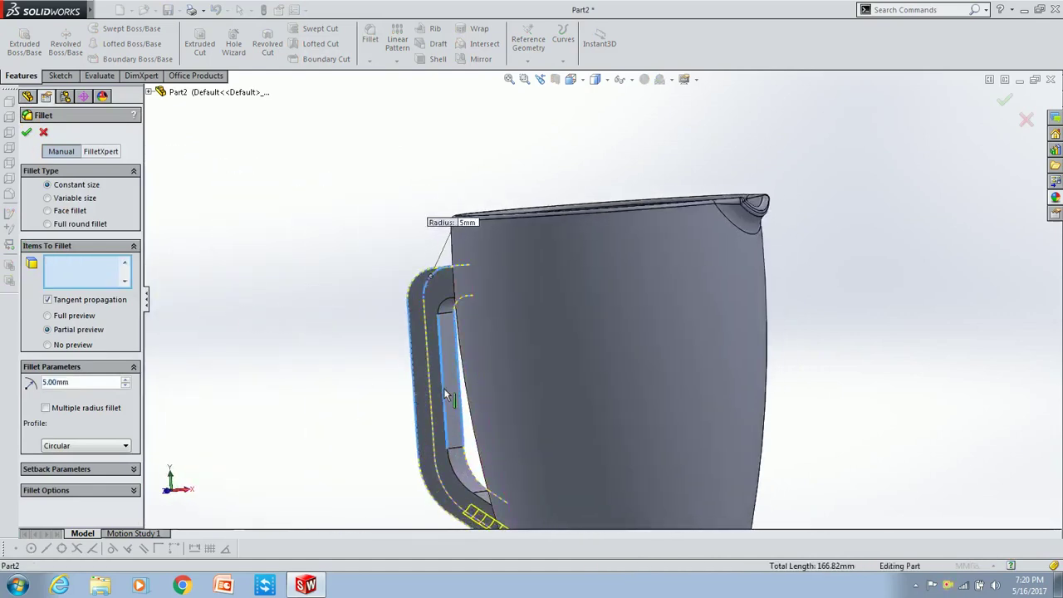
left_click(27, 132)
mouse_move(397, 289)
middle_mouse_down()
mouse_move(709, 282)
mouse_move(778, 312)
mouse_move(689, 397)
mouse_move(569, 373)
mouse_move(540, 398)
mouse_move(531, 242)
mouse_move(550, 393)
mouse_move(542, 315)
middle_mouse_up()
left_click(527, 317)
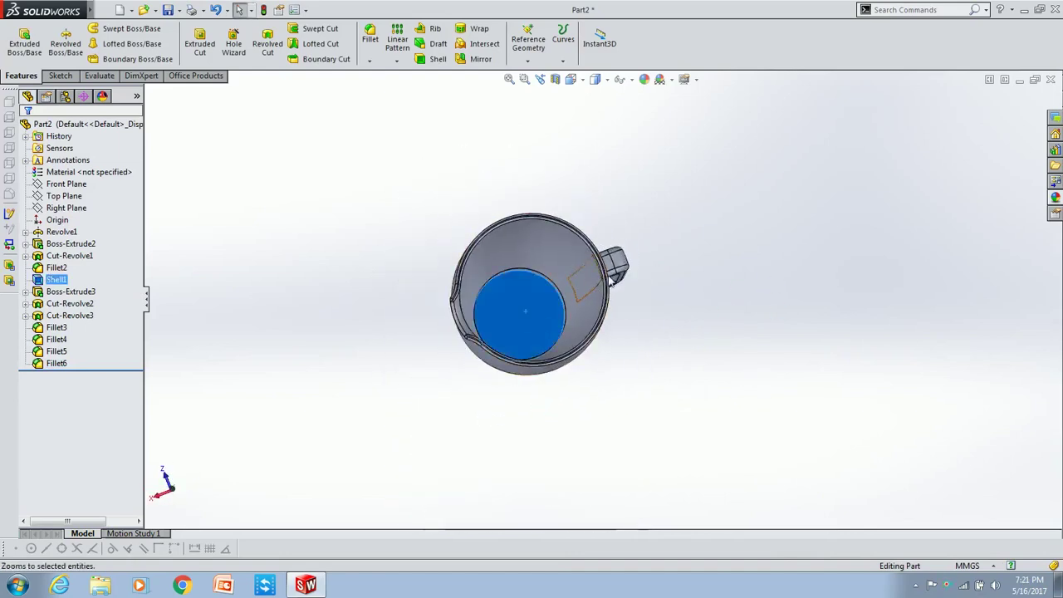
Sketch a circle centred on the origin on the jug's inner bottom face.
left_click(576, 295)
left_click(664, 249)
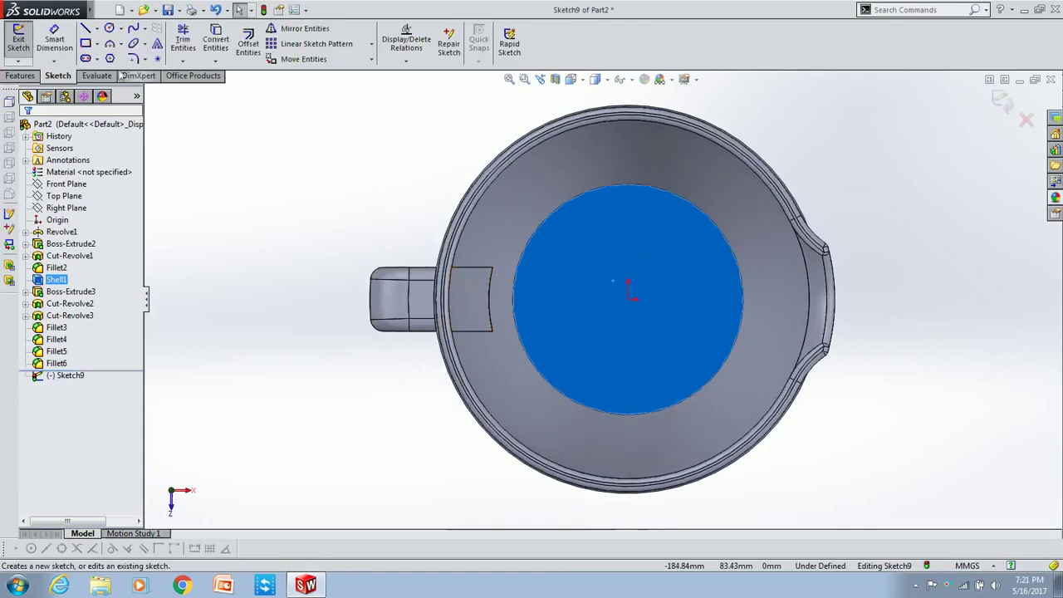
left_click(108, 28)
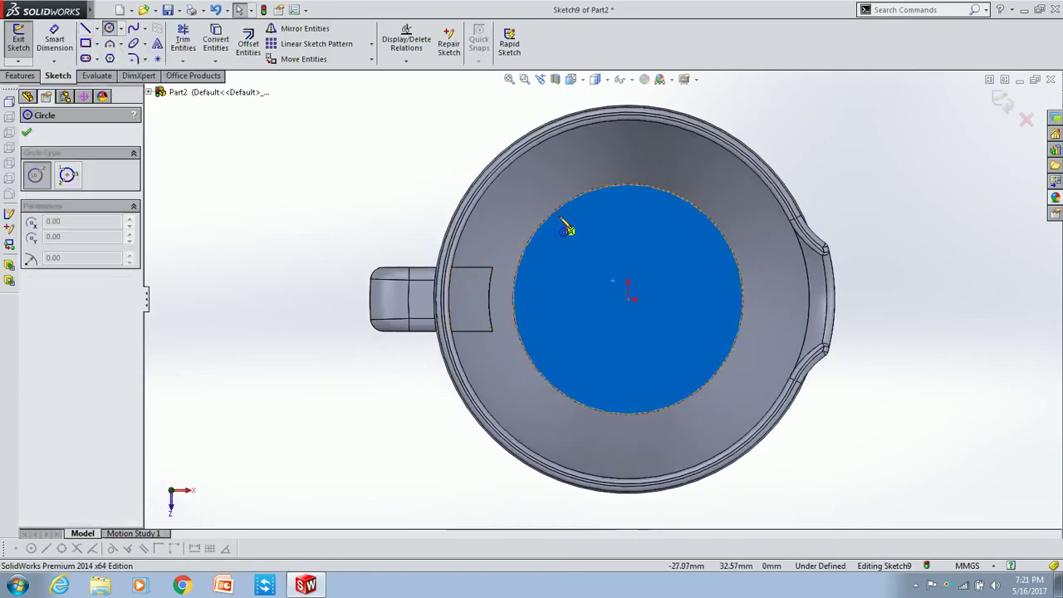
left_click(644, 289)
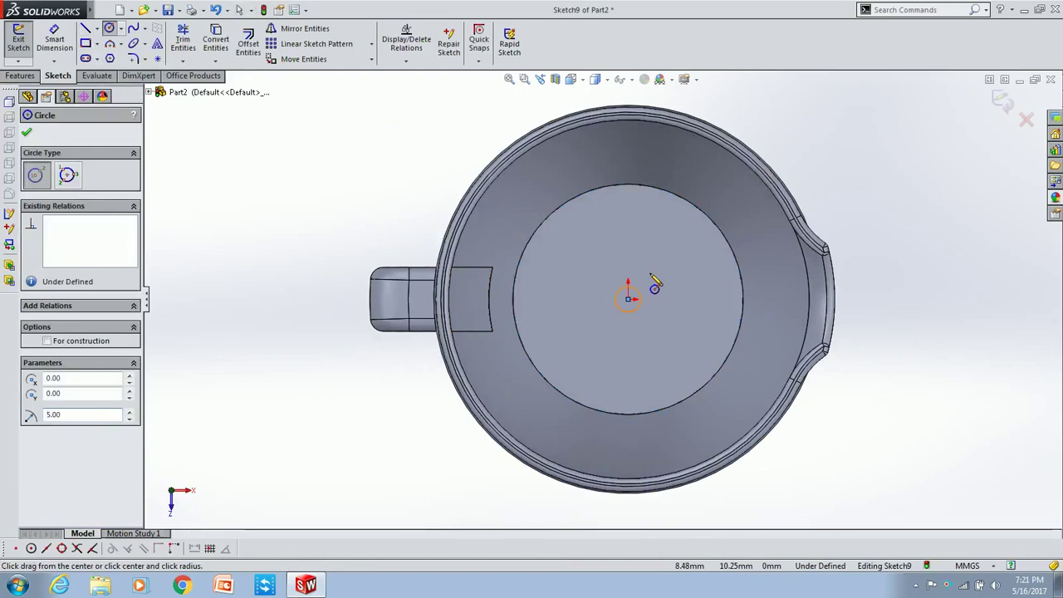
key("Escape")
Cut the bottom circle 5 mm deep as Cut-Extrude1.
left_click(21, 75)
left_click(199, 43)
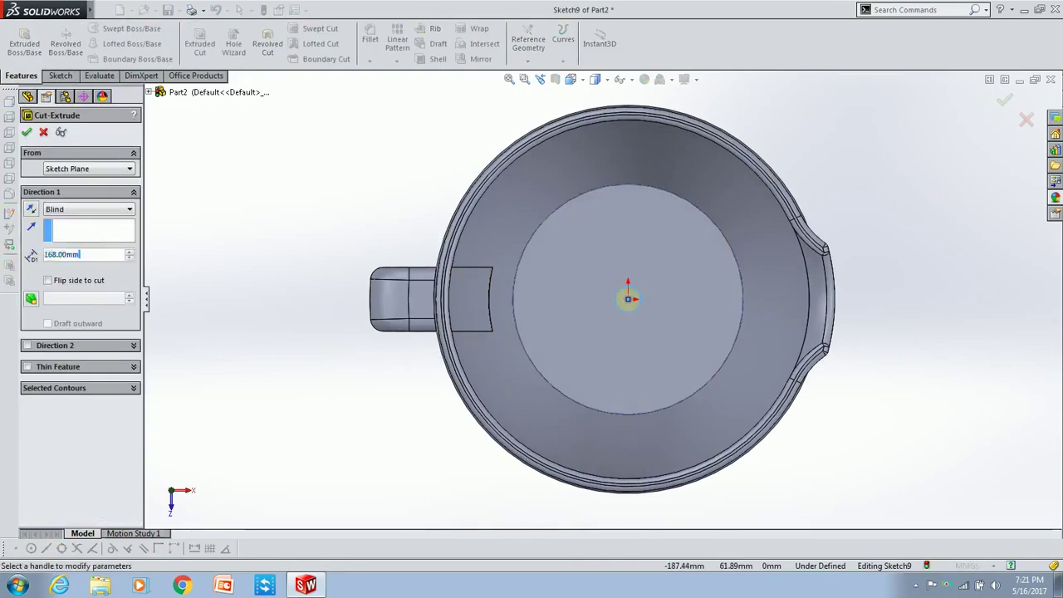
type("5")
left_click(26, 132)
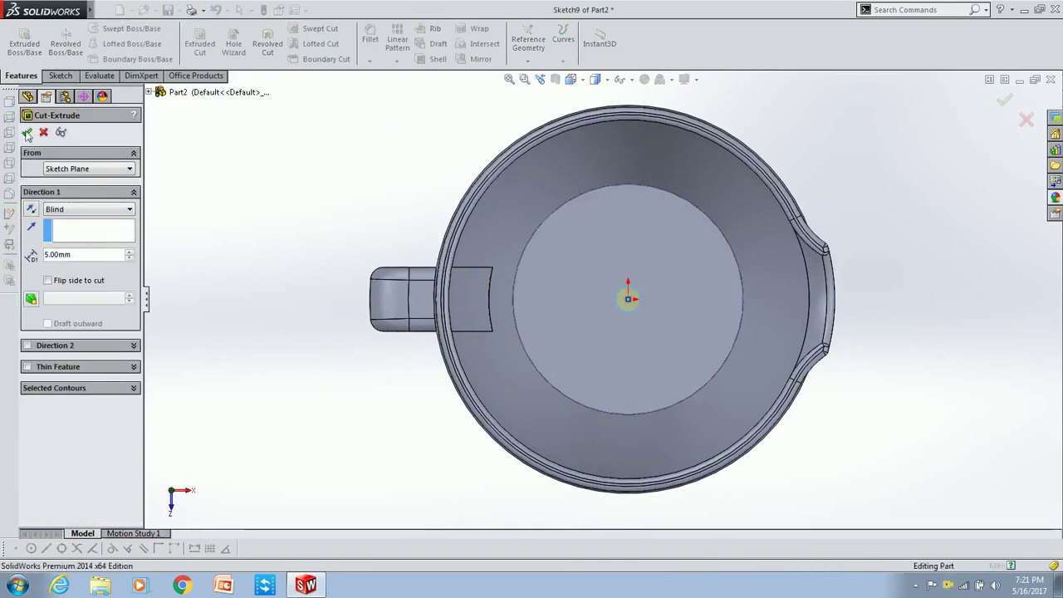
scroll(719, 347, "up", 3)
mouse_move(719, 348)
middle_mouse_down()
mouse_move(636, 318)
mouse_move(629, 302)
mouse_move(589, 315)
mouse_move(647, 318)
mouse_move(623, 320)
mouse_move(645, 310)
mouse_move(551, 550)
mouse_move(724, 273)
middle_mouse_up()
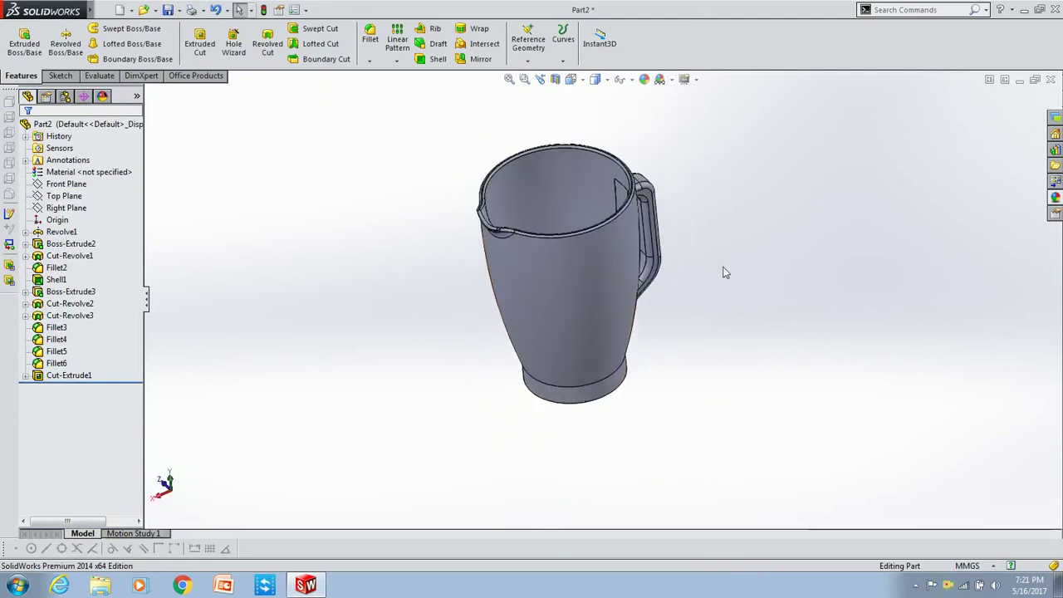
left_click(644, 79)
Apply the clear gloss glass appearance to the jug.
scroll(904, 184, "down", 3)
scroll(904, 184, "down", 3)
scroll(903, 184, "down", 3)
scroll(901, 187, "down", 2)
scroll(898, 191, "up", 2)
left_click(861, 162)
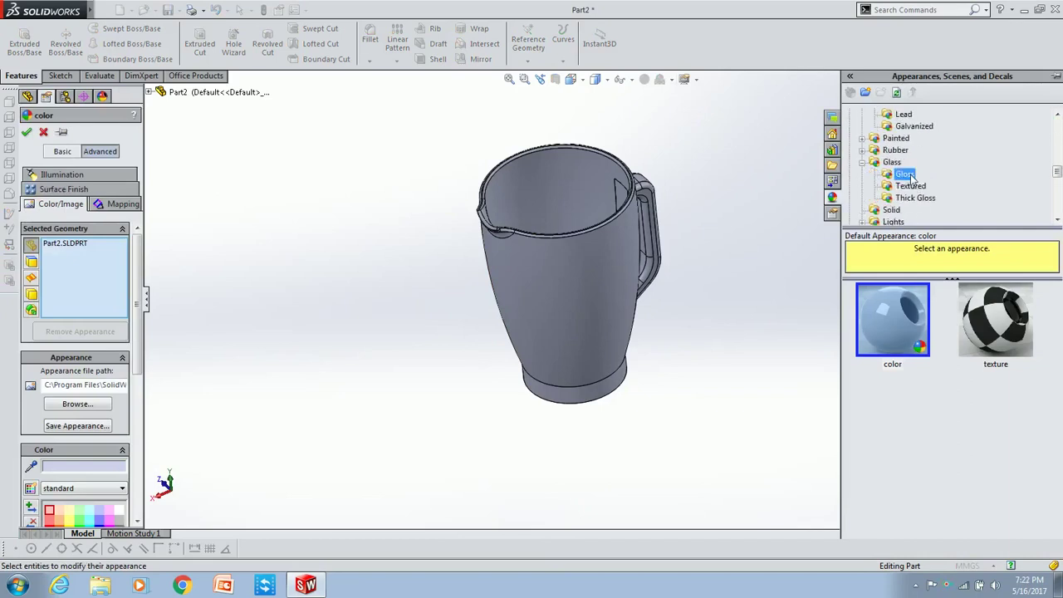
left_click(905, 174)
left_click(872, 363)
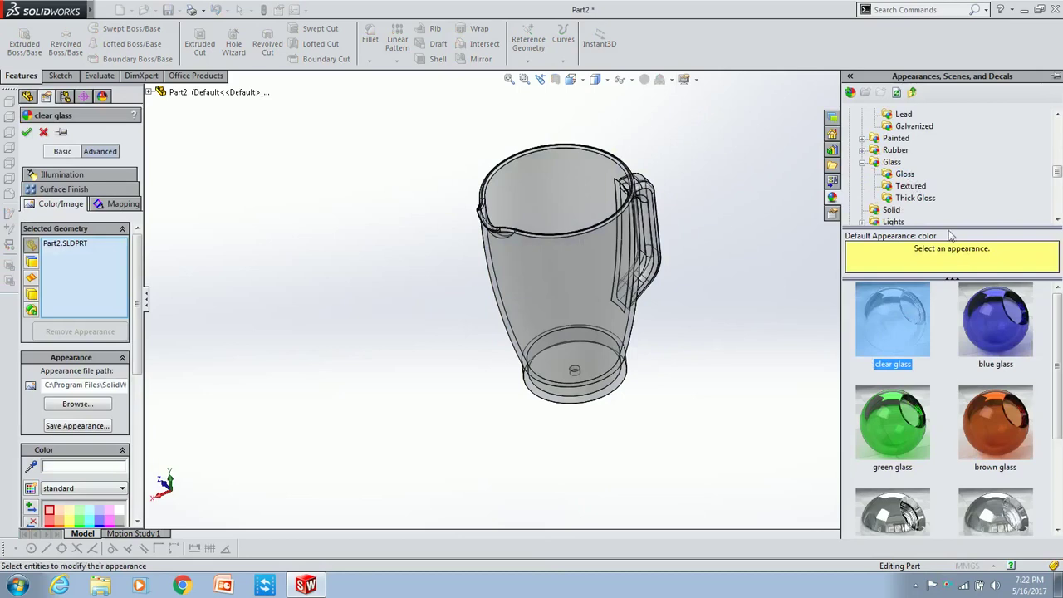
left_click(919, 186)
left_click(905, 174)
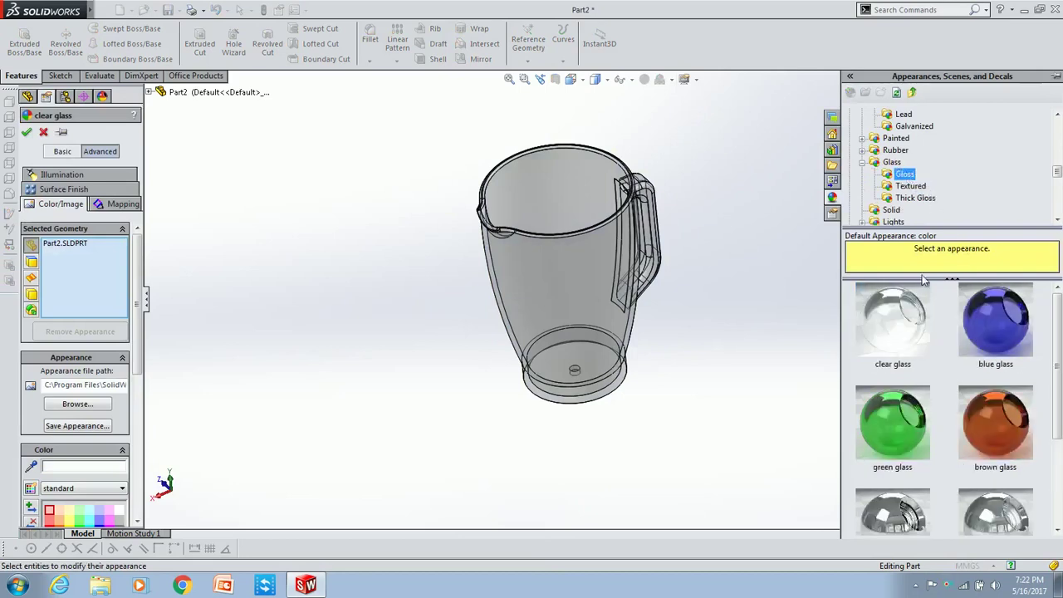
left_click(43, 132)
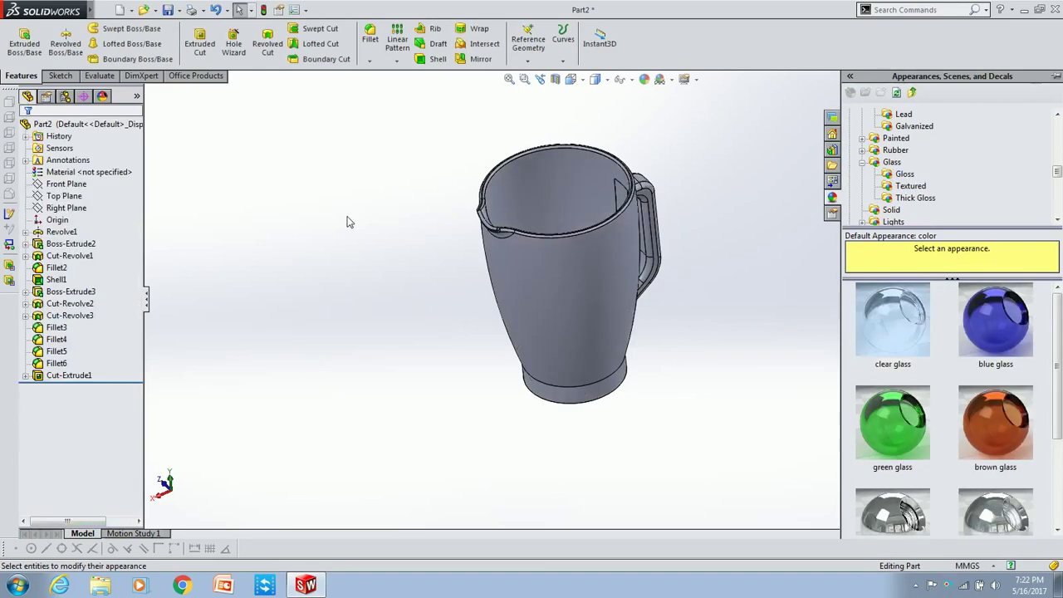
Check the jug's underside and confirm the clear gloss glass appearance.
mouse_move(581, 274)
middle_mouse_down()
mouse_move(580, 365)
mouse_move(652, 71)
middle_mouse_up()
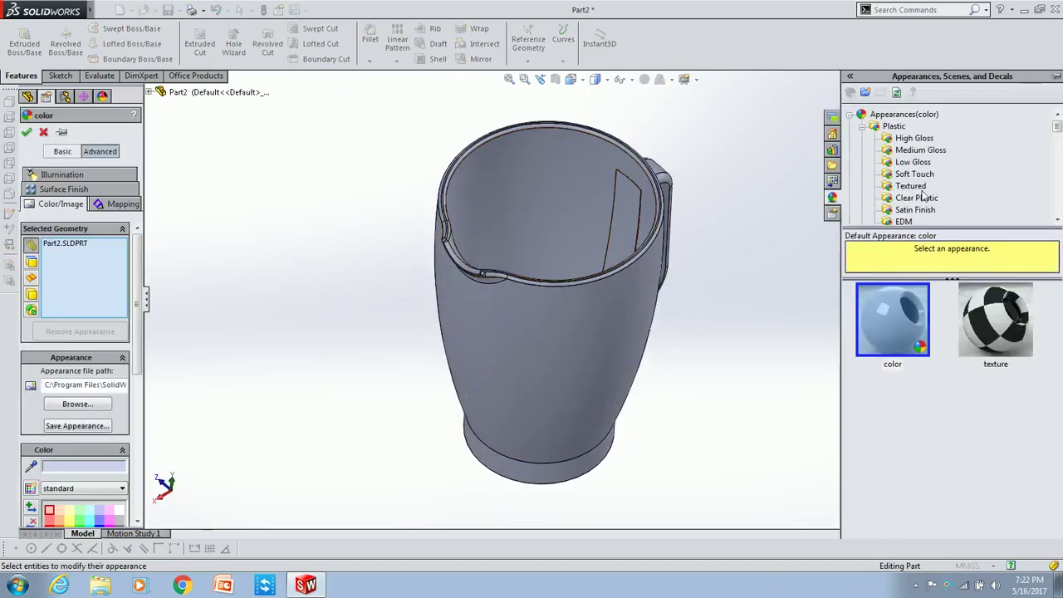
scroll(910, 176, "down", 3)
scroll(910, 176, "down", 3)
scroll(910, 176, "up", 3)
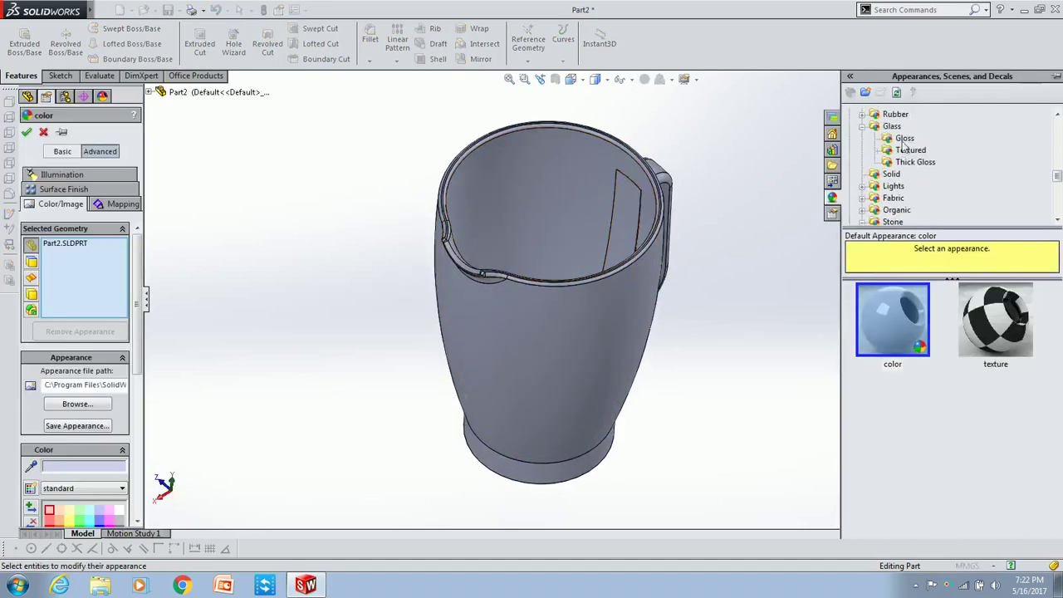
left_click(891, 126)
left_click(27, 131)
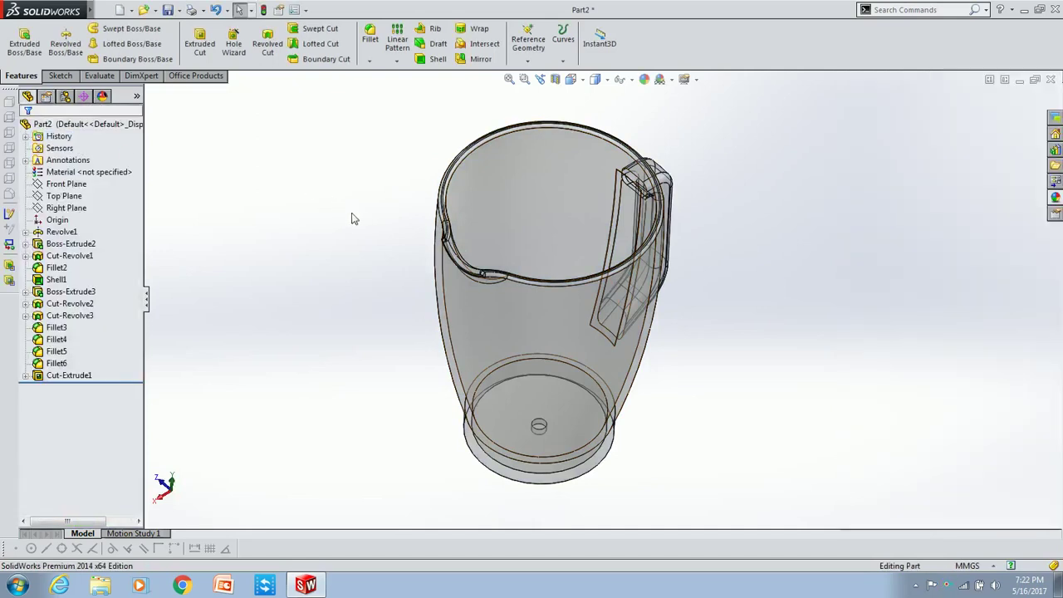
mouse_move(605, 308)
middle_mouse_down()
mouse_move(582, 187)
mouse_move(398, 283)
mouse_move(617, 341)
mouse_move(601, 335)
mouse_move(721, 332)
middle_mouse_up()
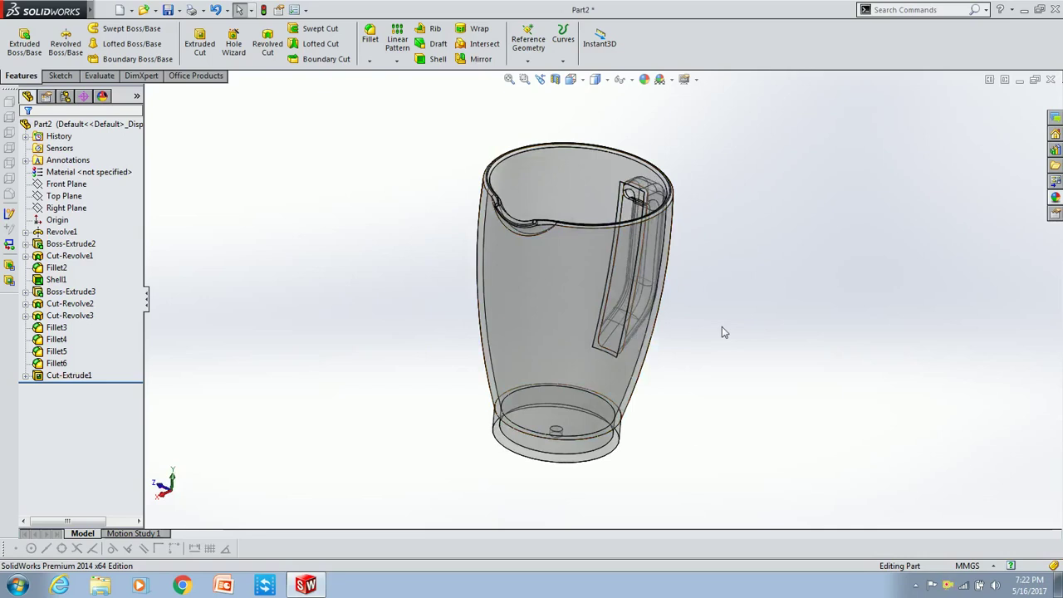
Save the jug as 'Blender glass' in Solidworks > Random Objects > Blender.
key("ctrl+s")
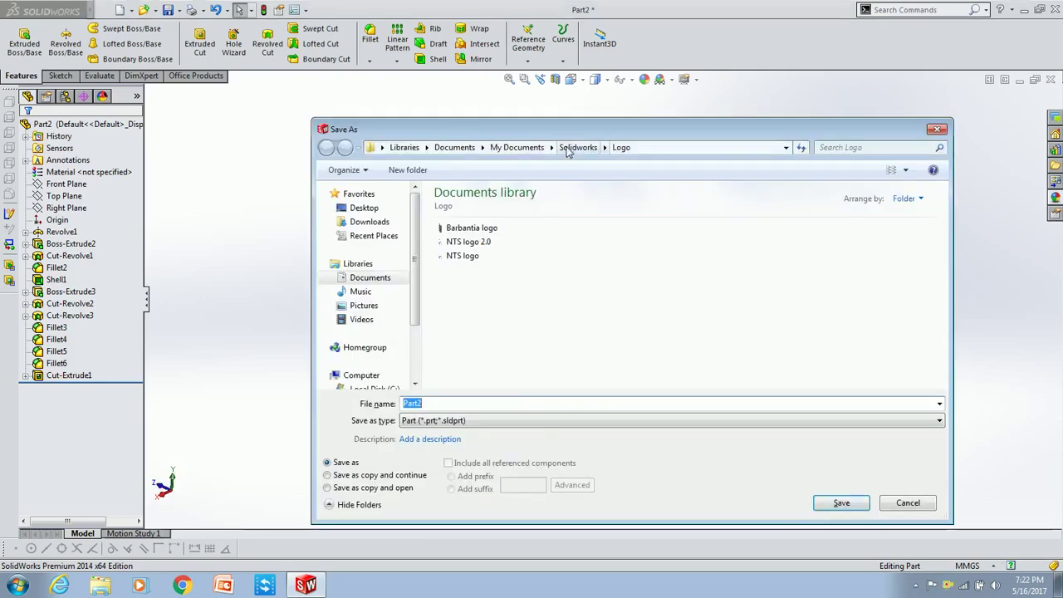
left_click(573, 147)
double_click(475, 242)
double_click(455, 228)
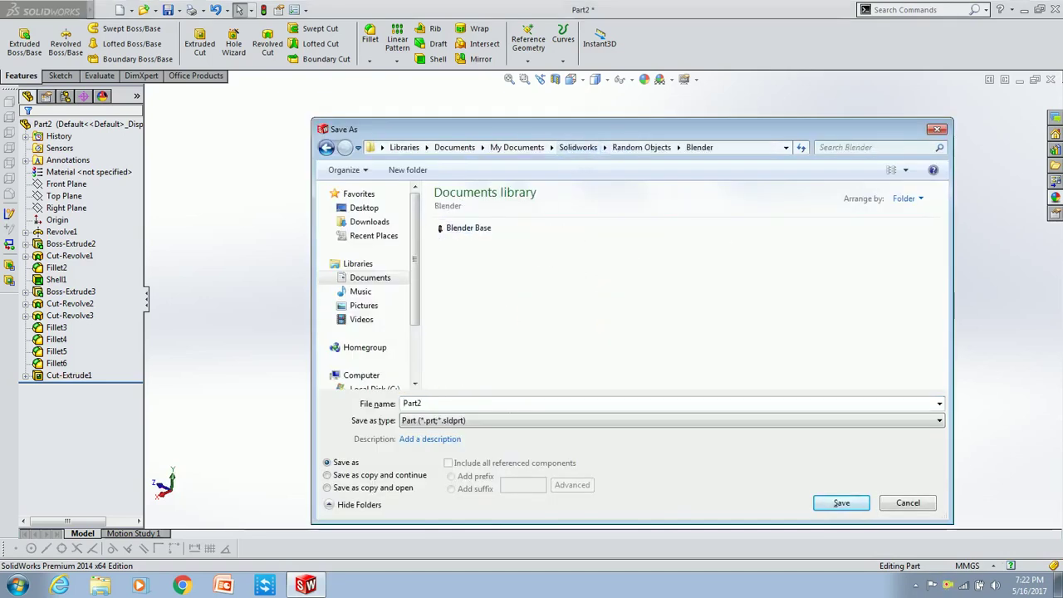
type("Blender")
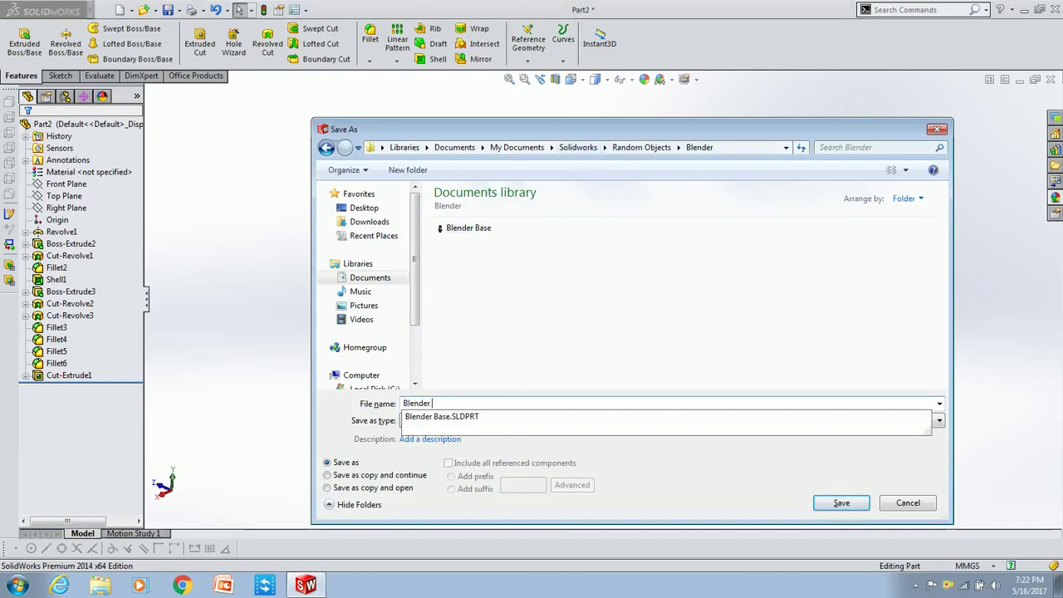
type("g")
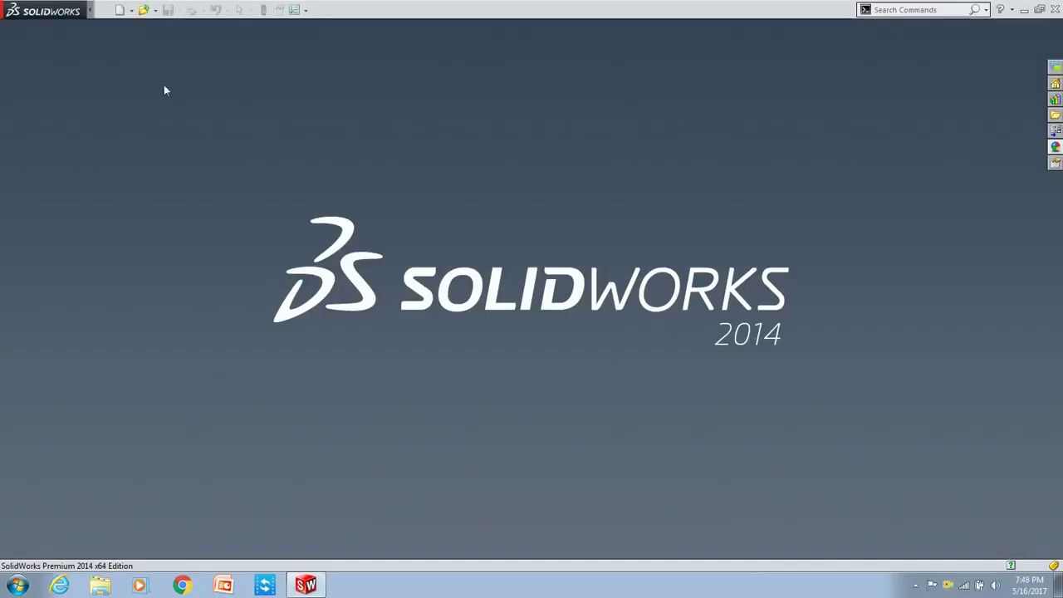
Open Blender Base and sketch offset edges on its top face.
left_click(144, 10)
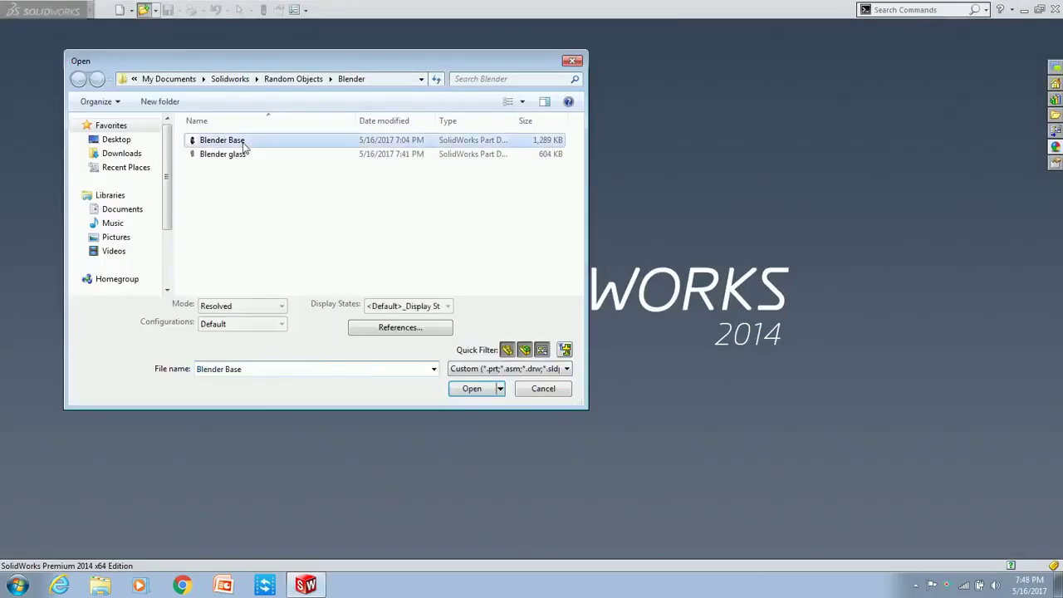
double_click(221, 140)
middle_click_drag(695, 217, 783, 157)
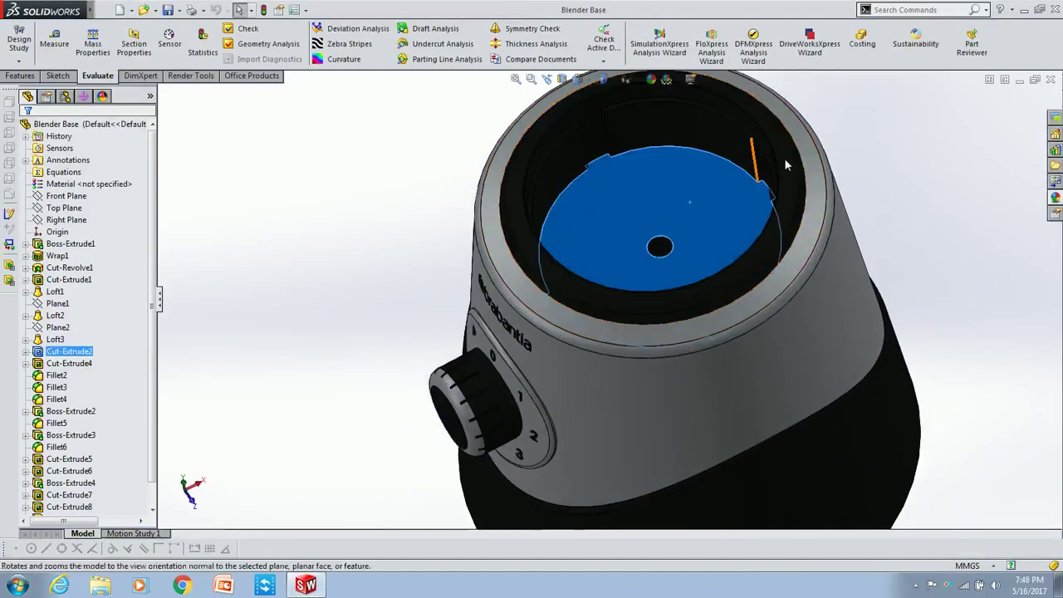
key("ctrl+8")
left_click(665, 223)
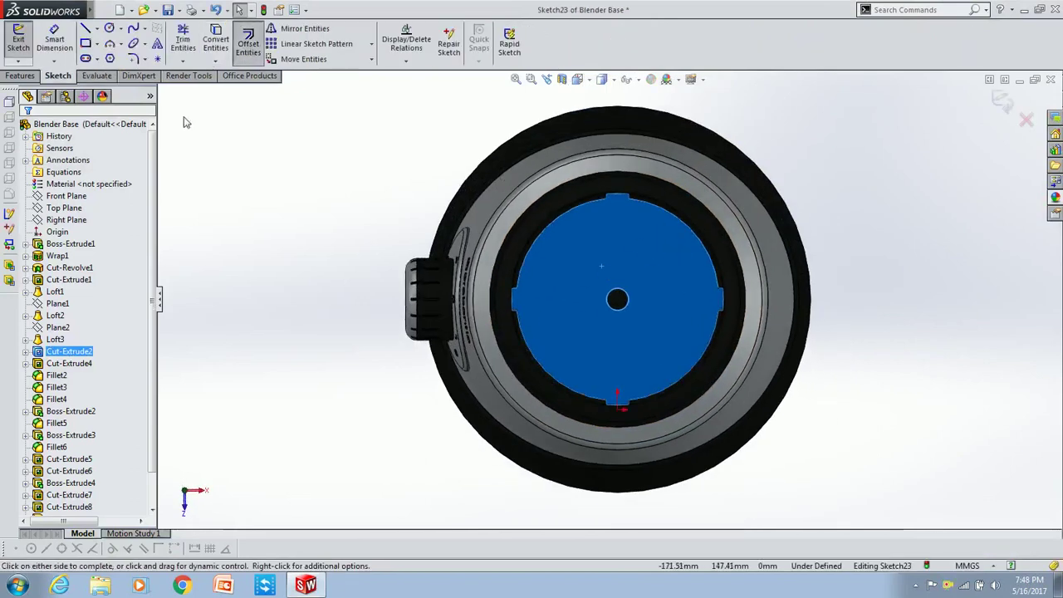
left_click(25, 131)
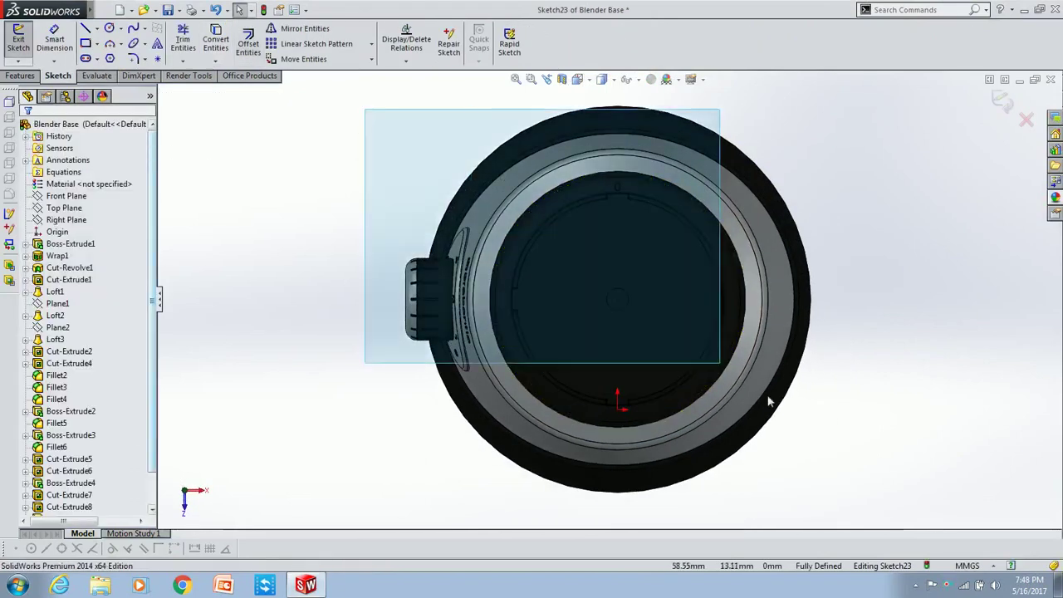
key("ctrl+a")
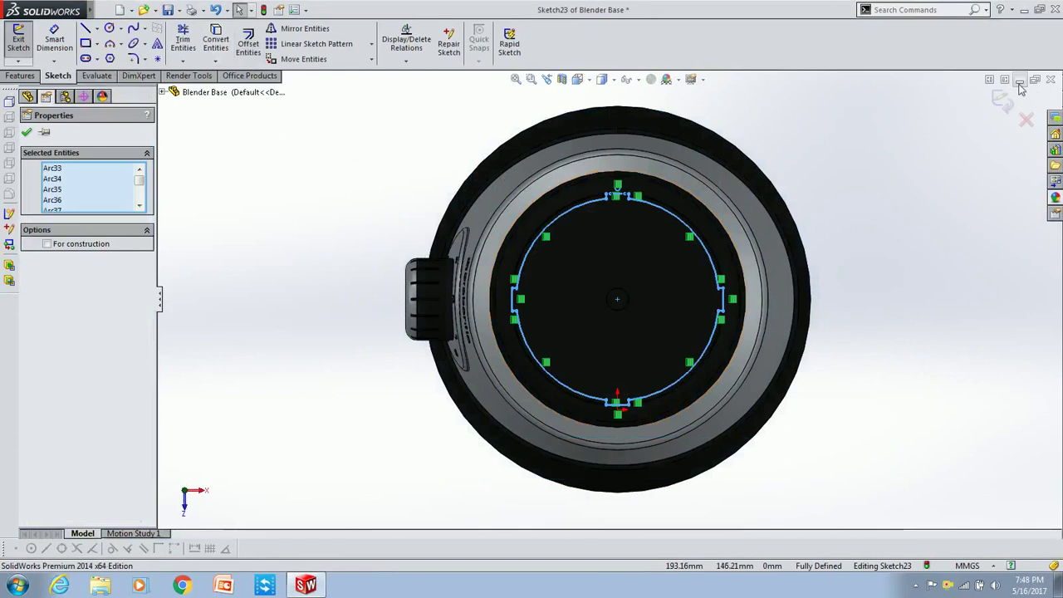
Minimize Blender Base and start a new Part document.
left_click(1019, 82)
key("ctrl+n")
left_click(467, 431)
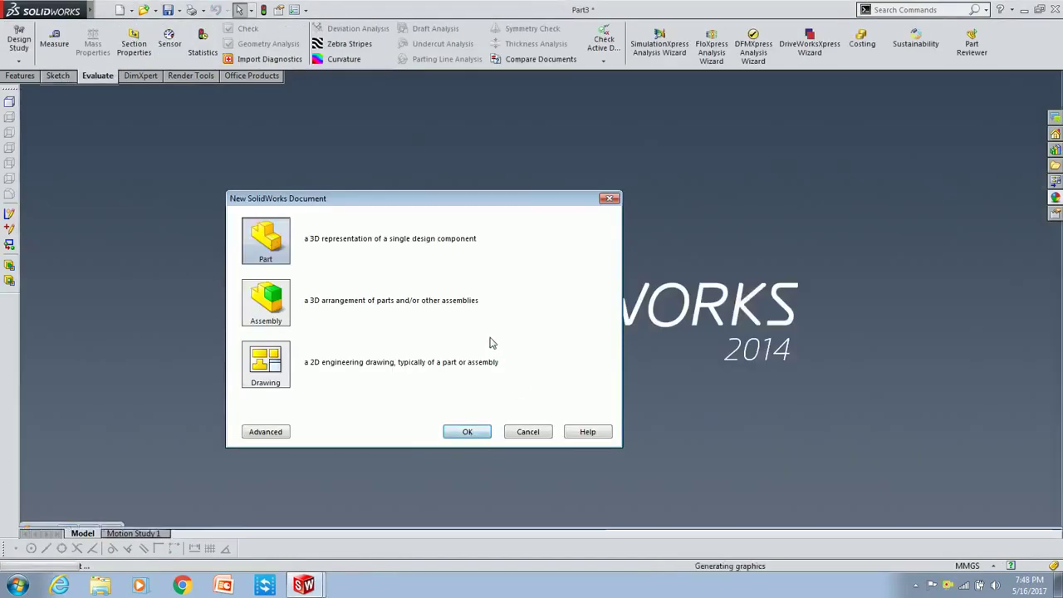
Extrude the notched Top Plane profile 40 mm into a solid.
left_click(66, 195)
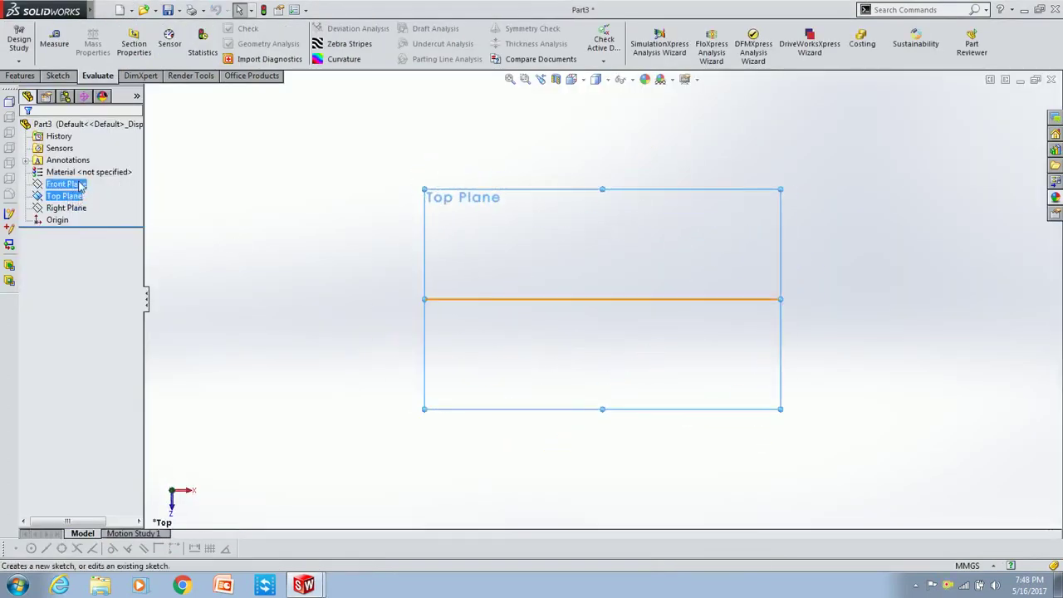
right_click(601, 304)
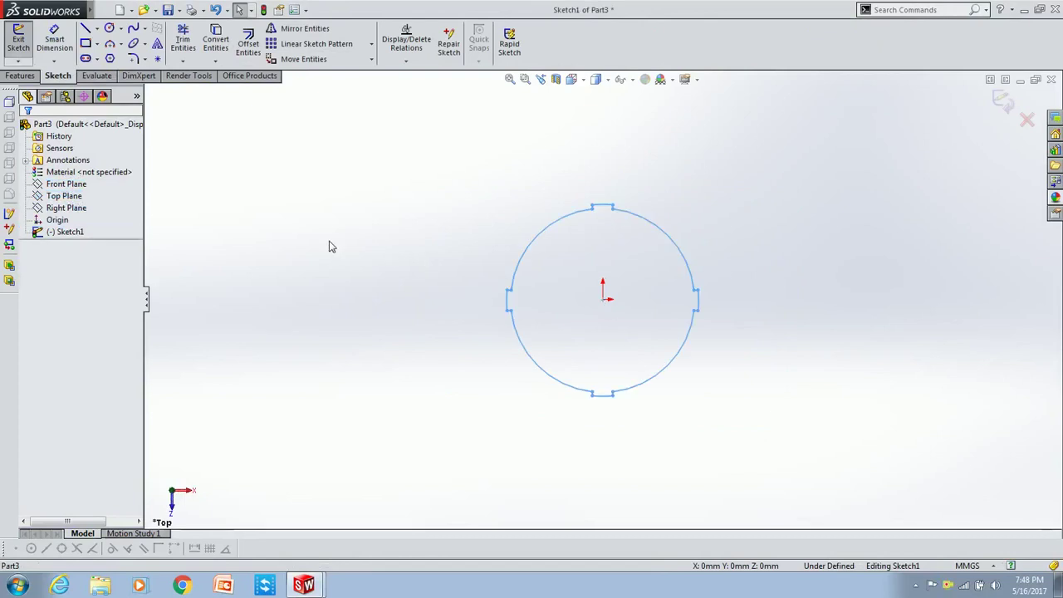
left_click(19, 75)
left_click(24, 42)
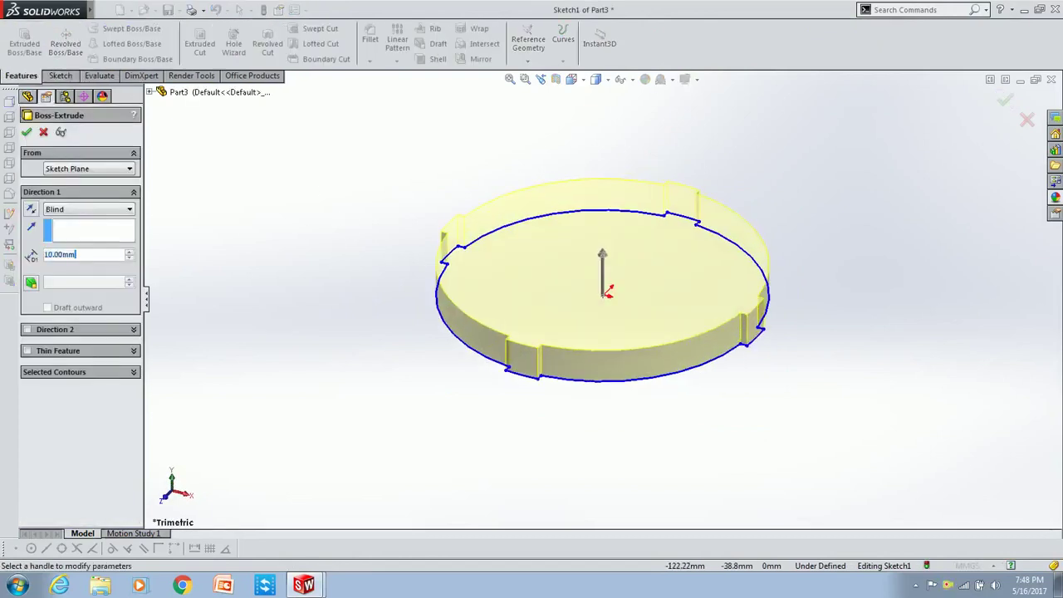
type("40")
key("Return")
left_click(25, 131)
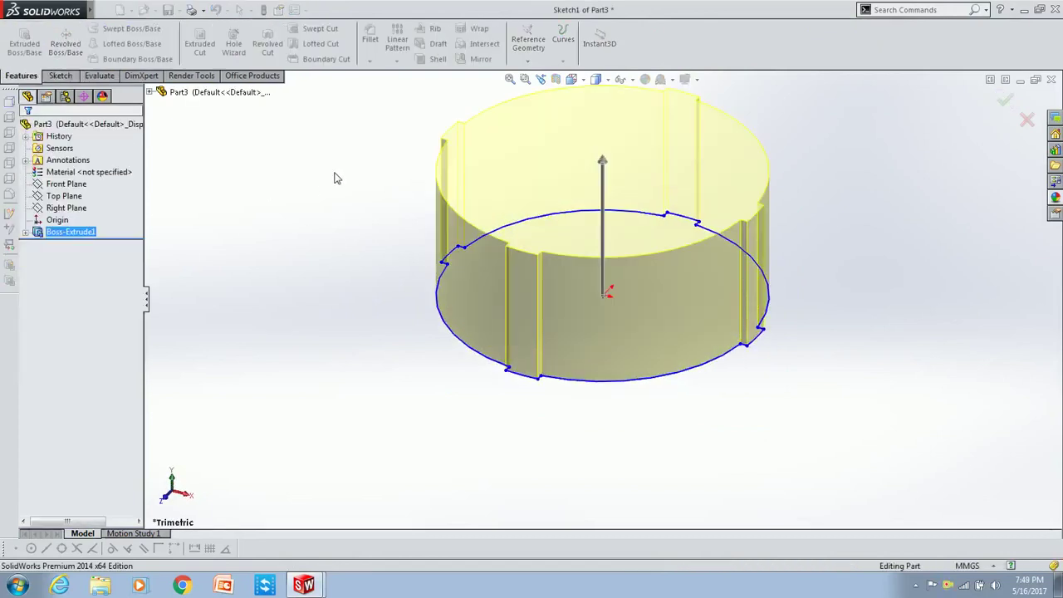
Sketch a radius 35 circle centred on the origin on the top face.
left_click(605, 219)
left_click(620, 252)
left_click(621, 253)
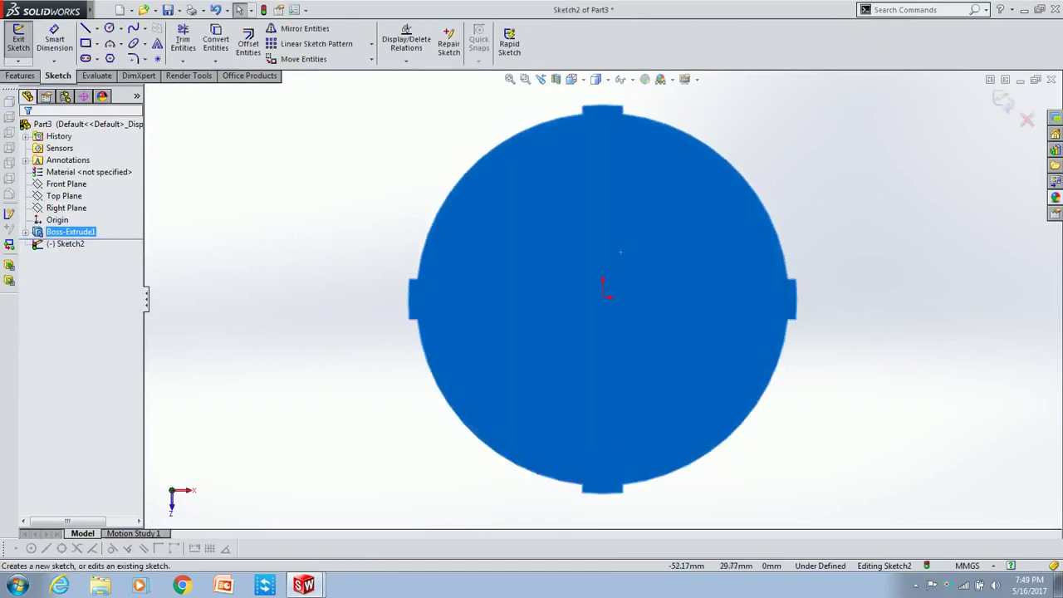
left_click(108, 28)
left_click(603, 296)
left_click(694, 264)
type("35")
key("Return")
Cut the circle 15 mm deep into the top as a pocket.
left_click(21, 75)
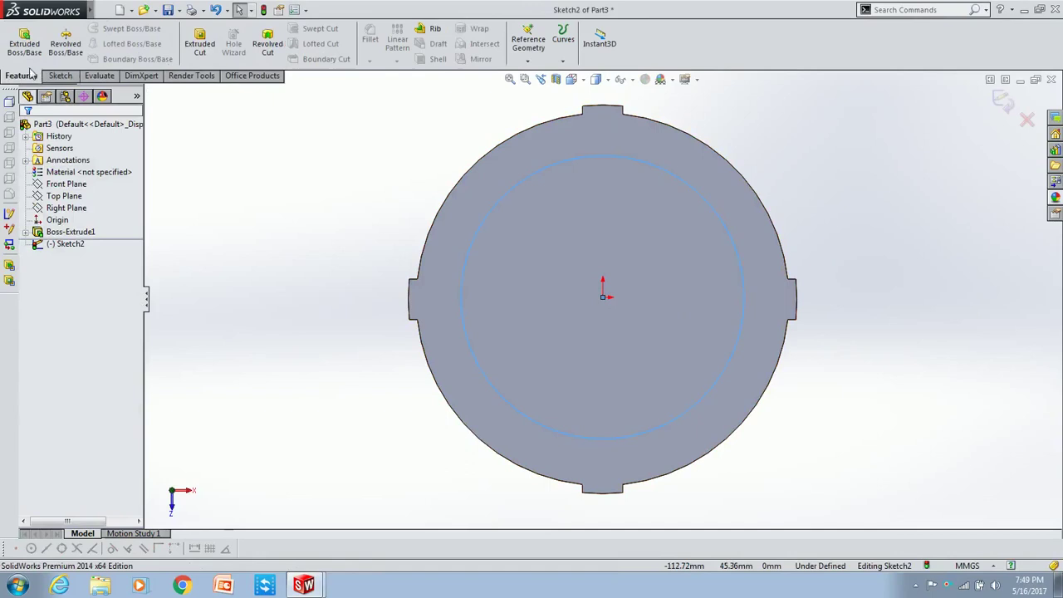
left_click(200, 47)
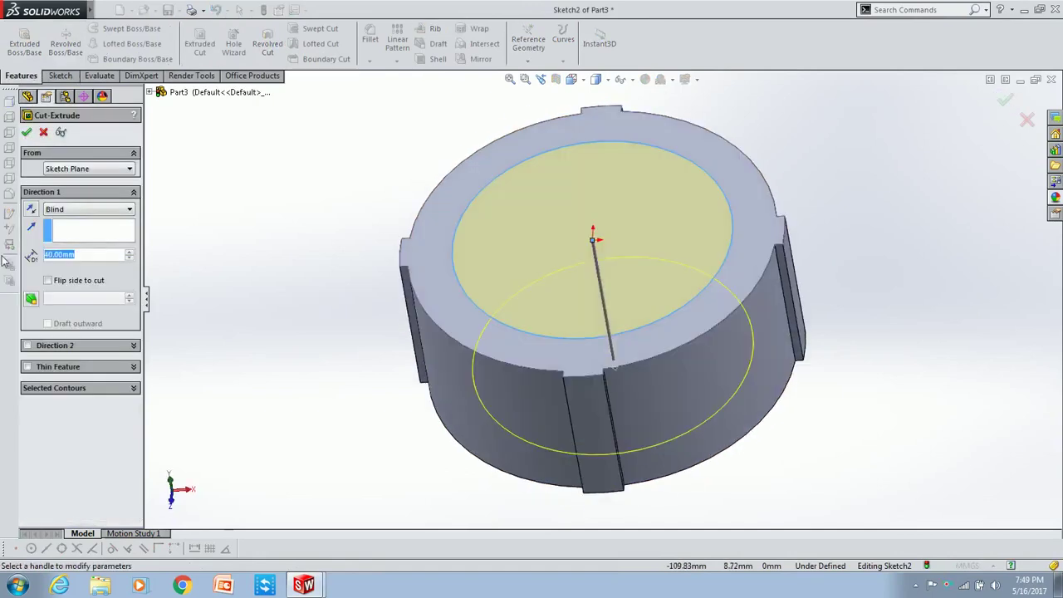
type("15")
key("Return")
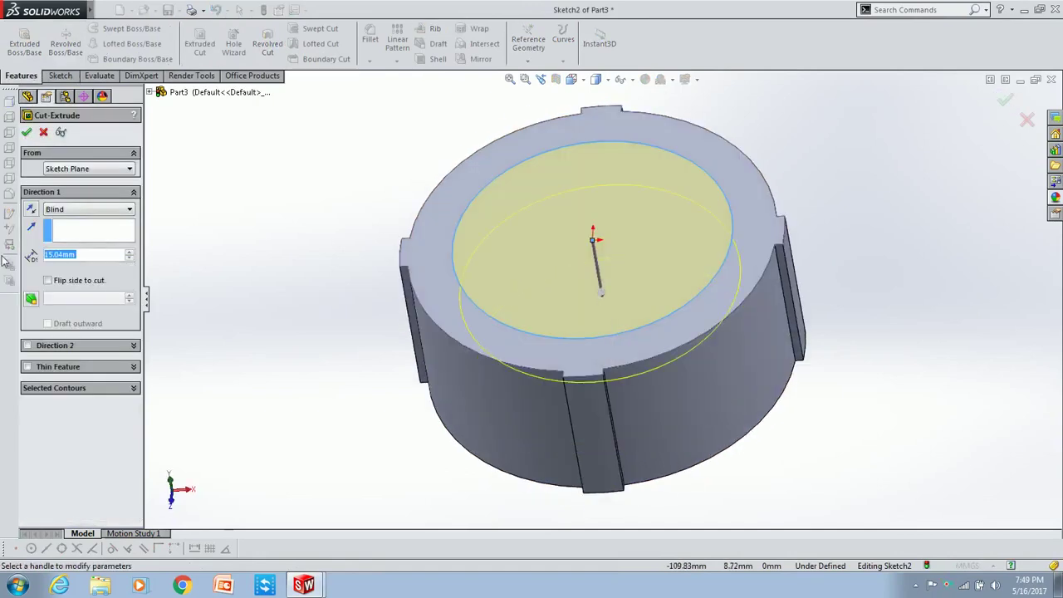
left_click(27, 133)
scroll(614, 290, "up", 3)
middle_click_drag(615, 290, 691, 204)
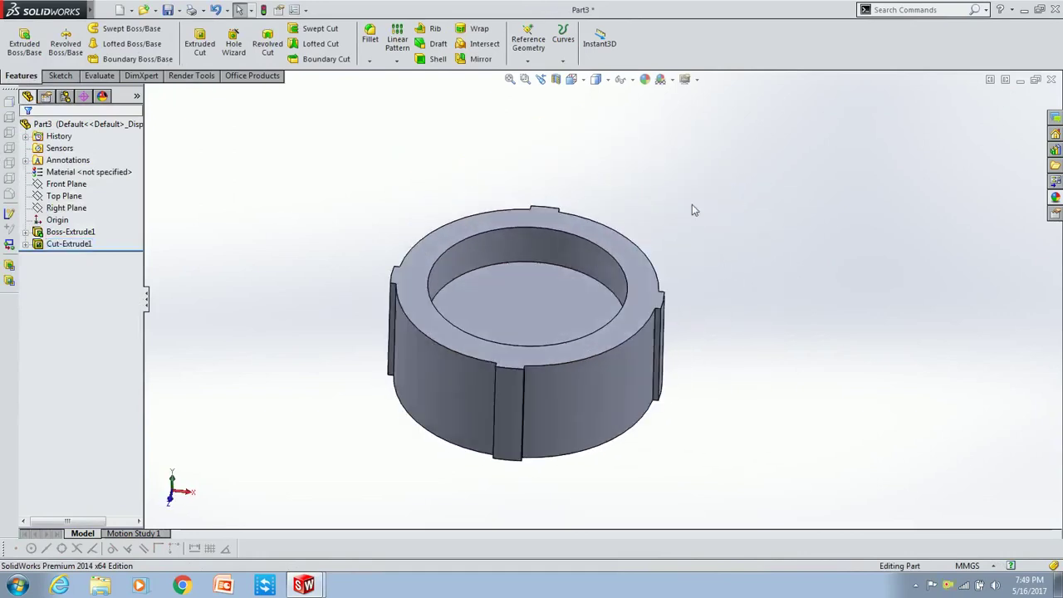
left_click(645, 79)
Give the ring a black low gloss plastic appearance.
left_click(913, 162)
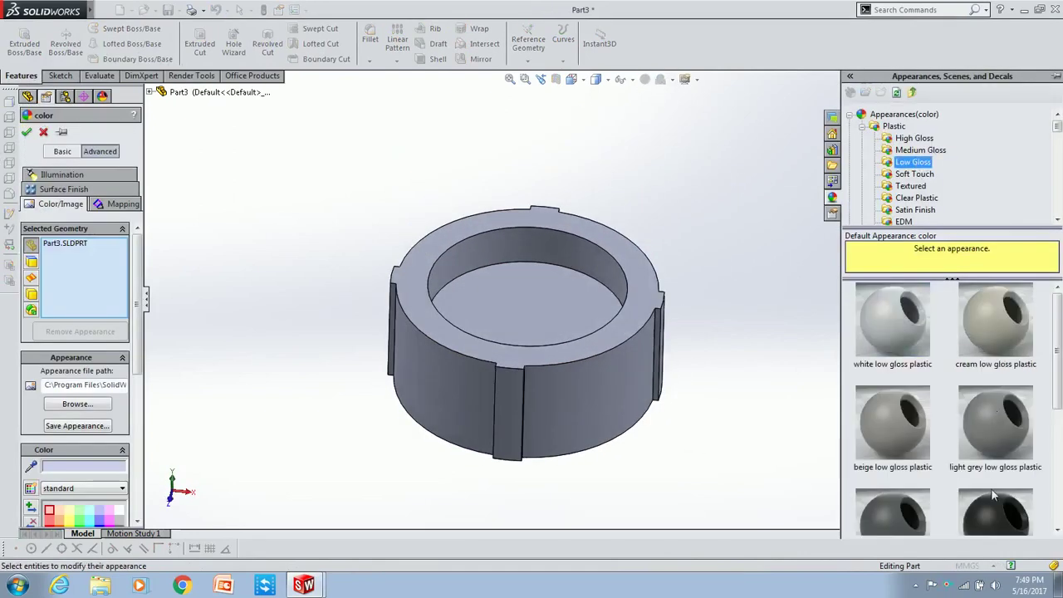
left_click(996, 482)
left_click(27, 132)
middle_click_drag(582, 231, 654, 232)
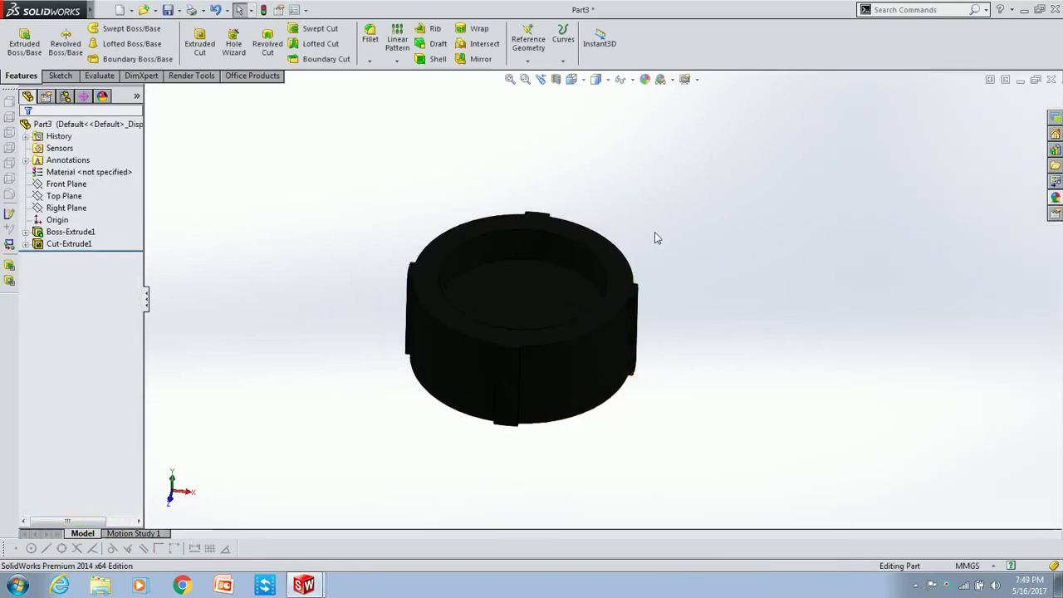
scroll(649, 233, "down", 2)
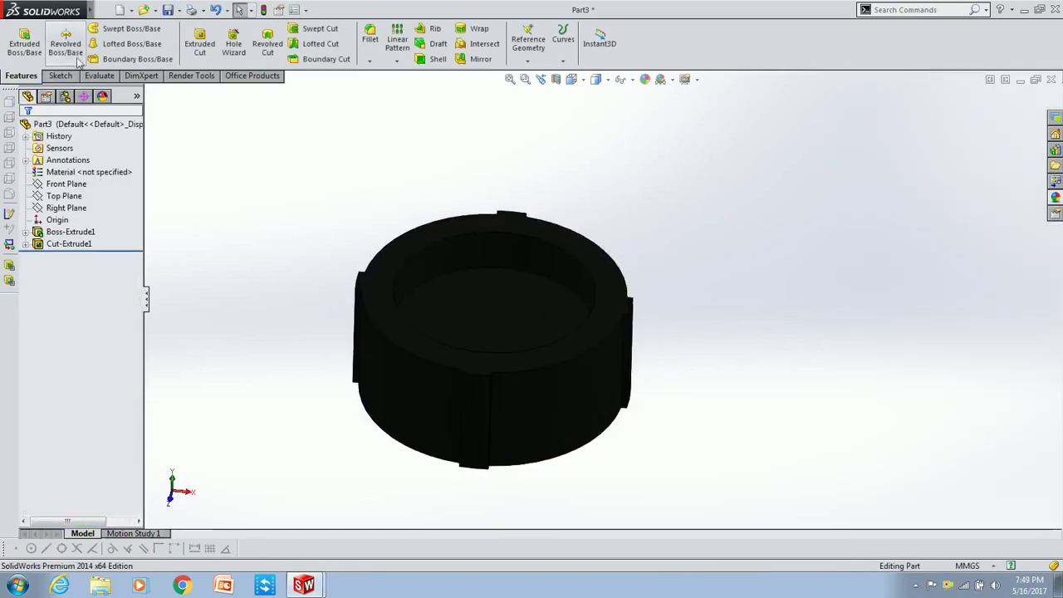
Save the part as 'Blender Base plastic'.
left_click(117, 10)
left_click(141, 123)
left_click(465, 242)
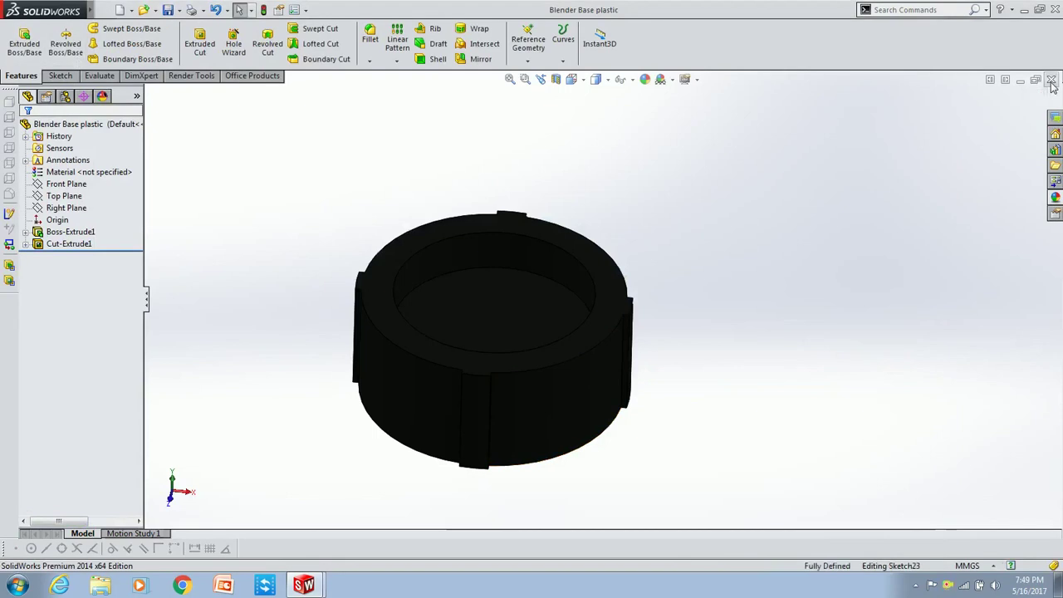
Close Blender Base plastic, discard the Blender Base sketch changes, and close Blender Base.
left_click(1050, 82)
left_click(1026, 121)
left_click(587, 304)
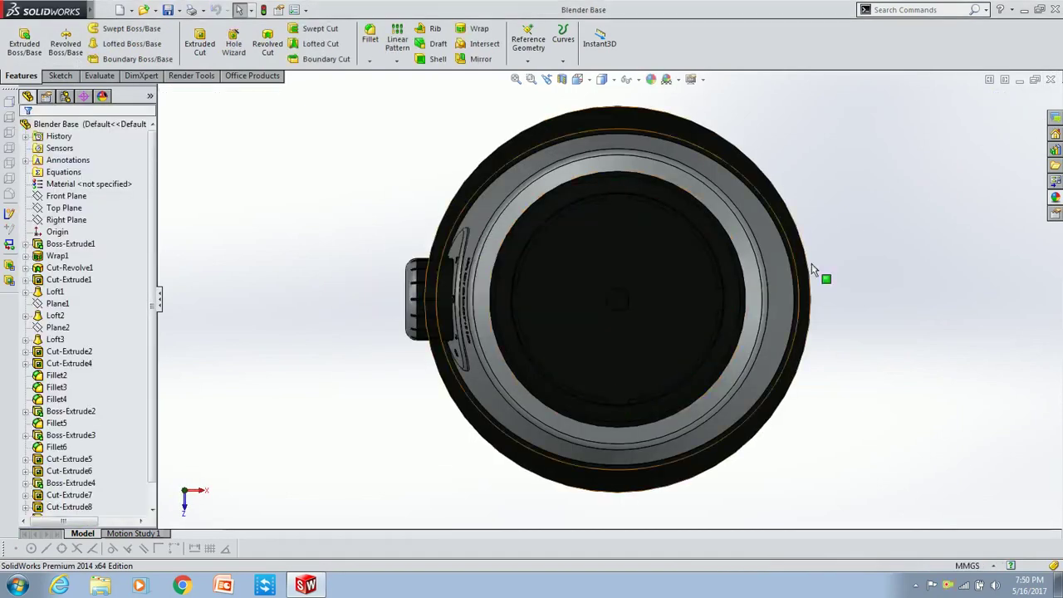
middle_click_drag(849, 264, 856, 231)
key("ctrl+w")
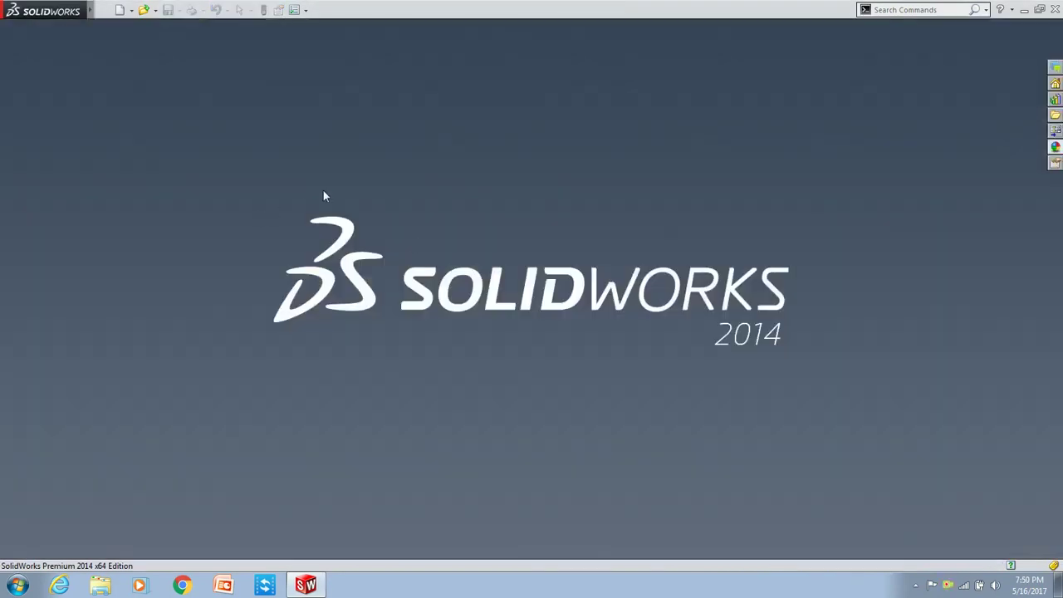
Create a new part and start a sketch on the Top Plane.
left_click(121, 10)
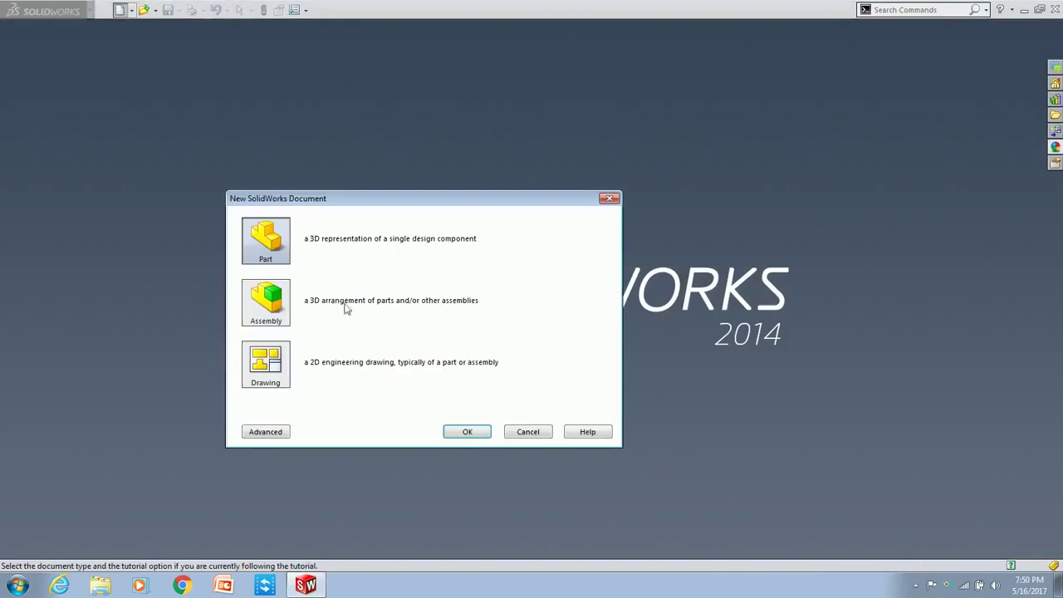
left_click(468, 432)
left_click(64, 195)
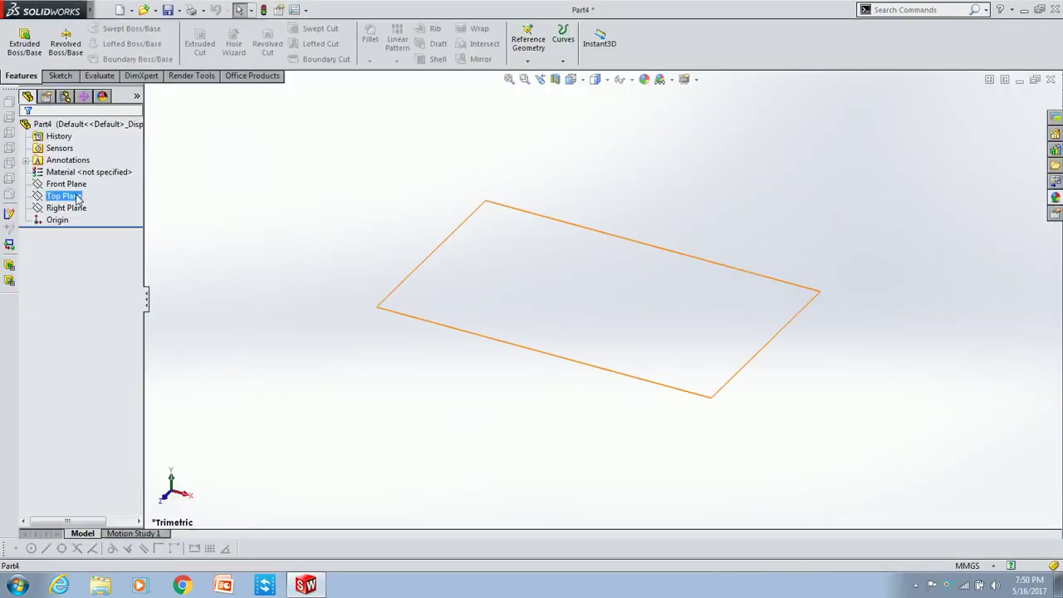
left_click(101, 182)
left_click(85, 43)
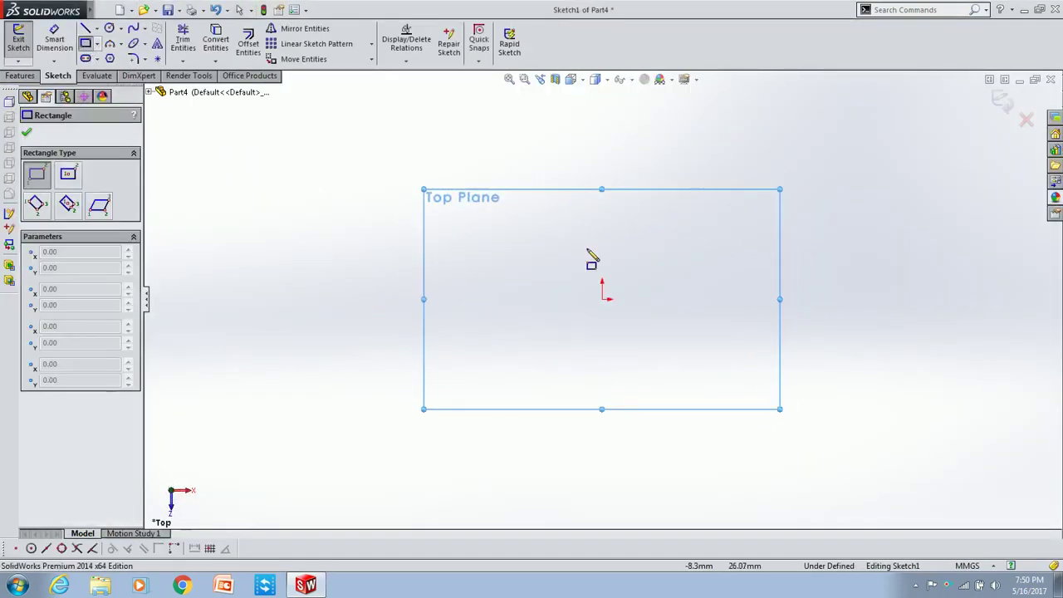
Draw a corner rectangle from the origin with a 50 mm bottom edge.
left_click(602, 299)
left_click(883, 232)
type("0")
key("Return")
left_click(703, 267)
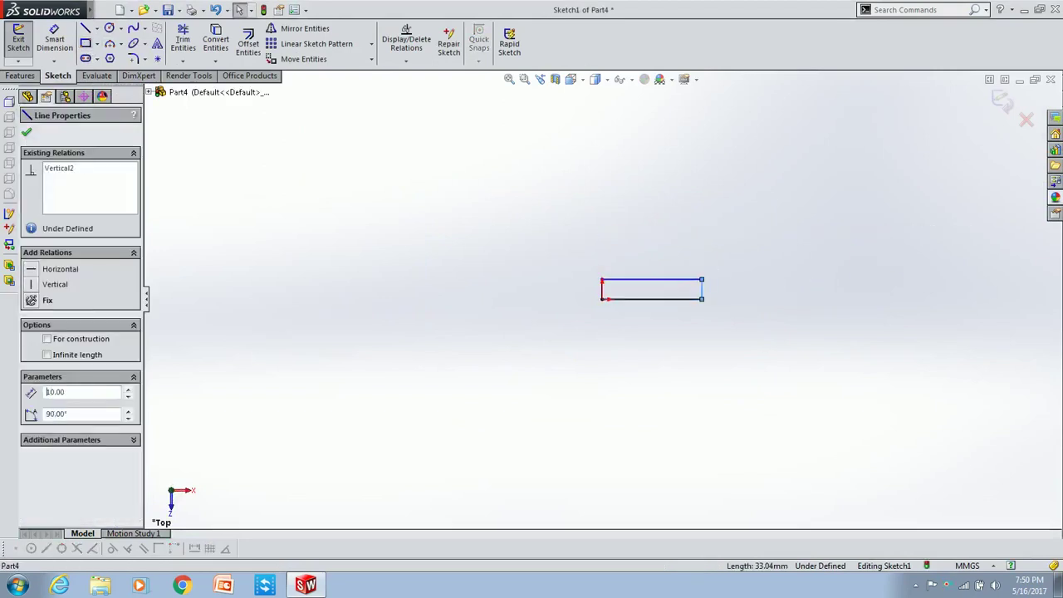
key("Escape")
Draw a construction line along the rectangle's top edge.
scroll(703, 298, "down", 5)
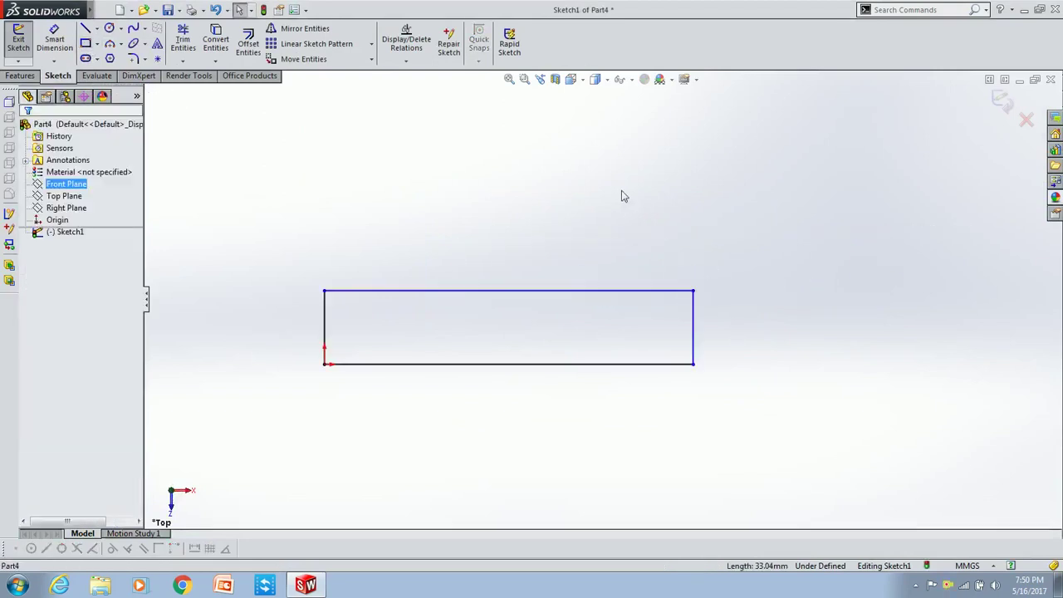
left_click(91, 33)
left_click(47, 282)
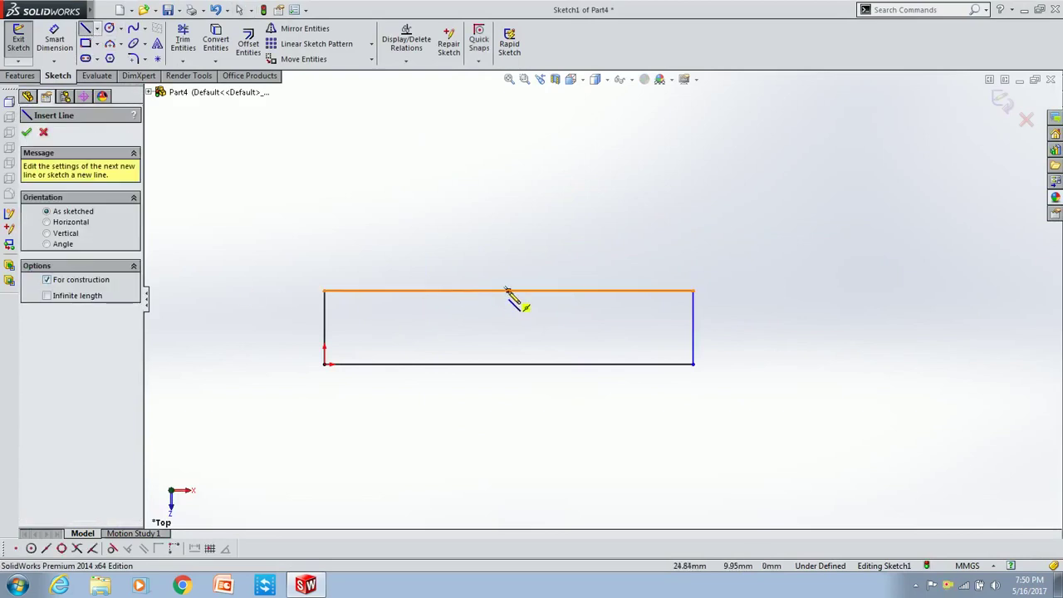
left_click(507, 290)
left_click(445, 291)
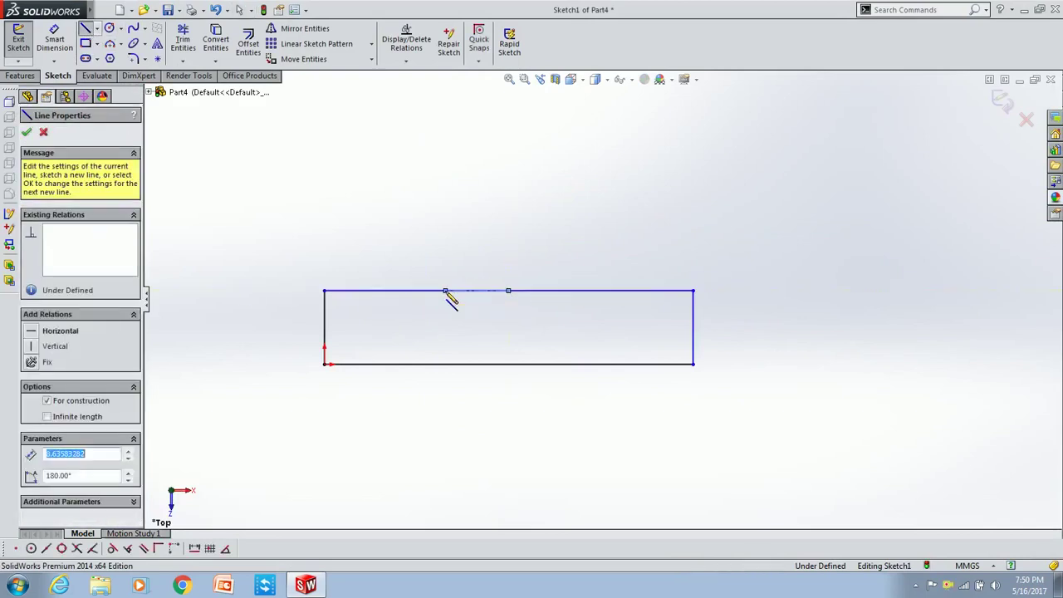
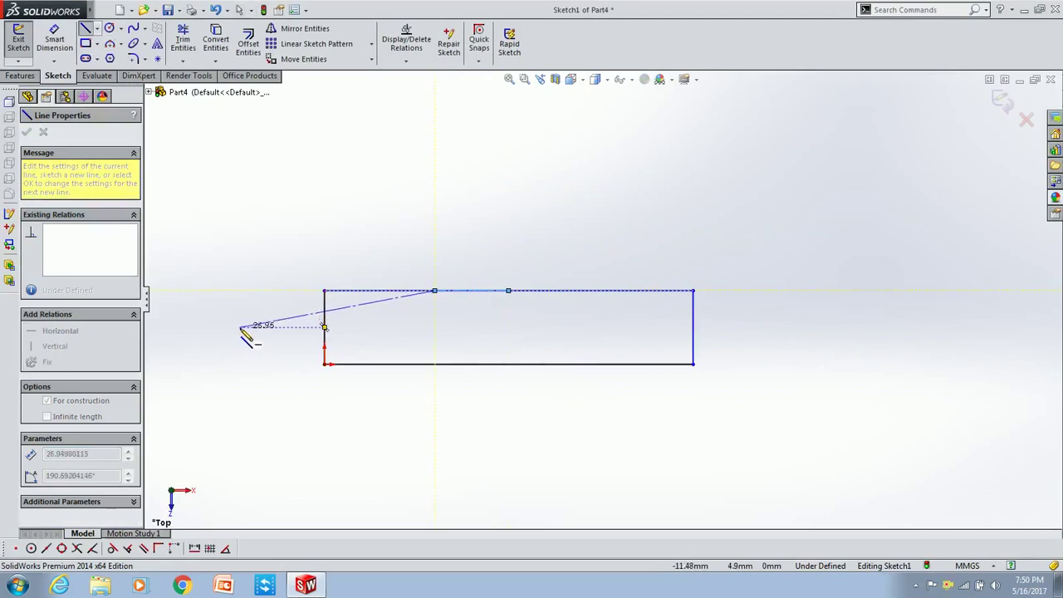
Draw two slanted lines meeting at a tip point left of the rectangle.
left_click(240, 327)
double_click(435, 363)
left_click(26, 132)
key("Return")
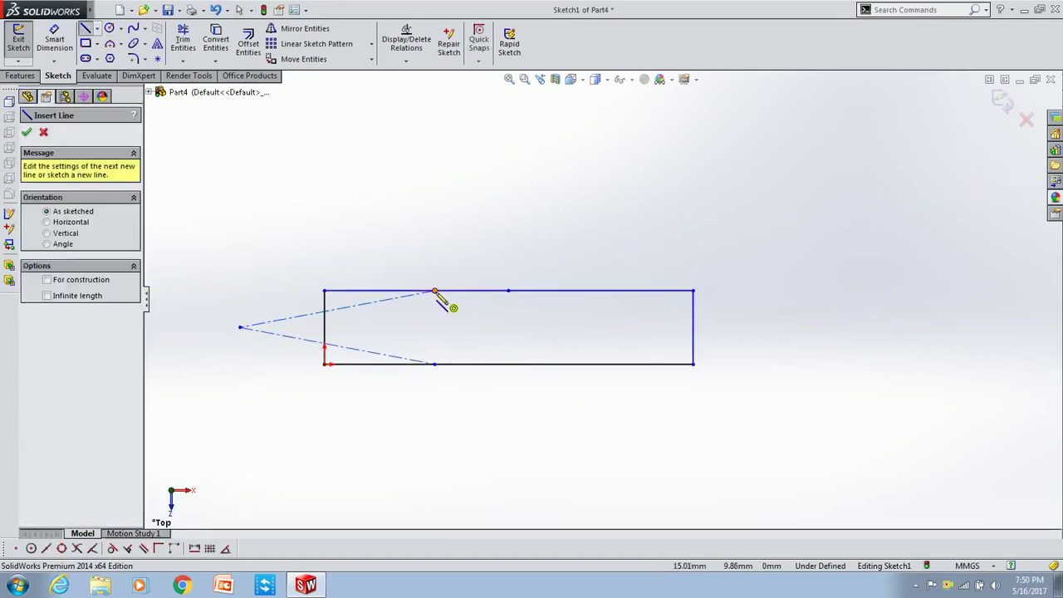
left_click(435, 291)
left_click(239, 327)
left_click(434, 364)
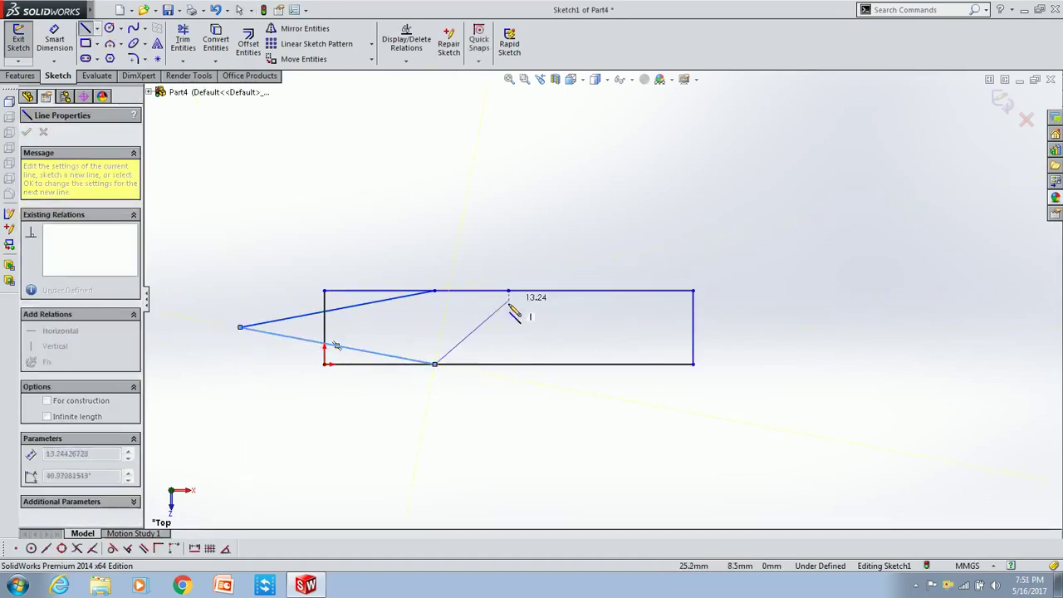
key("Escape")
Add a vertical centre line across the rectangle and trim the excess segments.
left_click(508, 291)
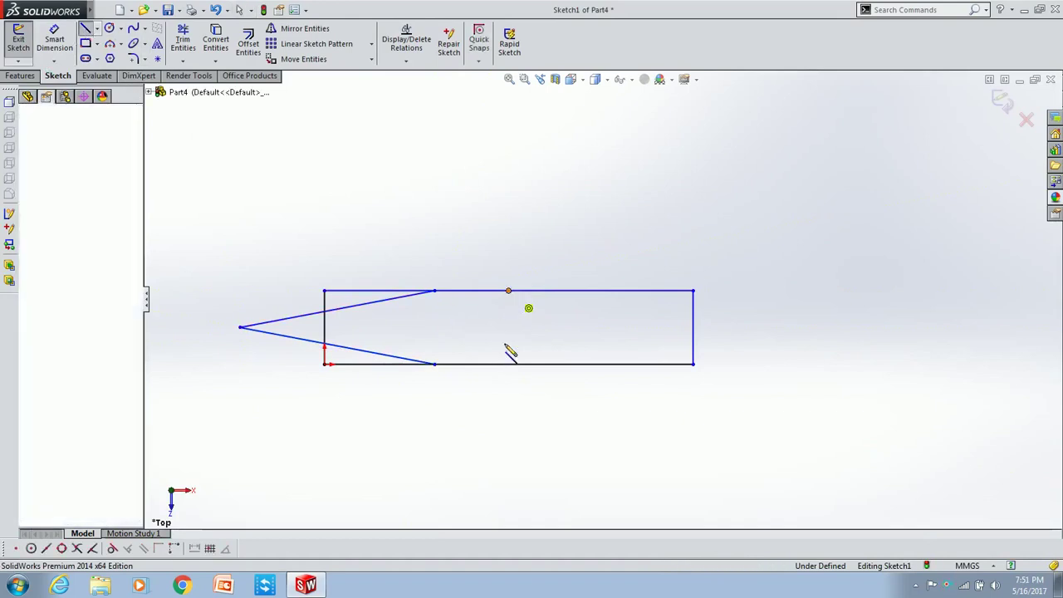
left_click(509, 363)
key("Escape")
left_click(183, 42)
left_click_drag(324, 304, 332, 308, "shift")
key("Escape")
Convert the rectangle's left, top and bottom edges to construction lines.
left_click(324, 328)
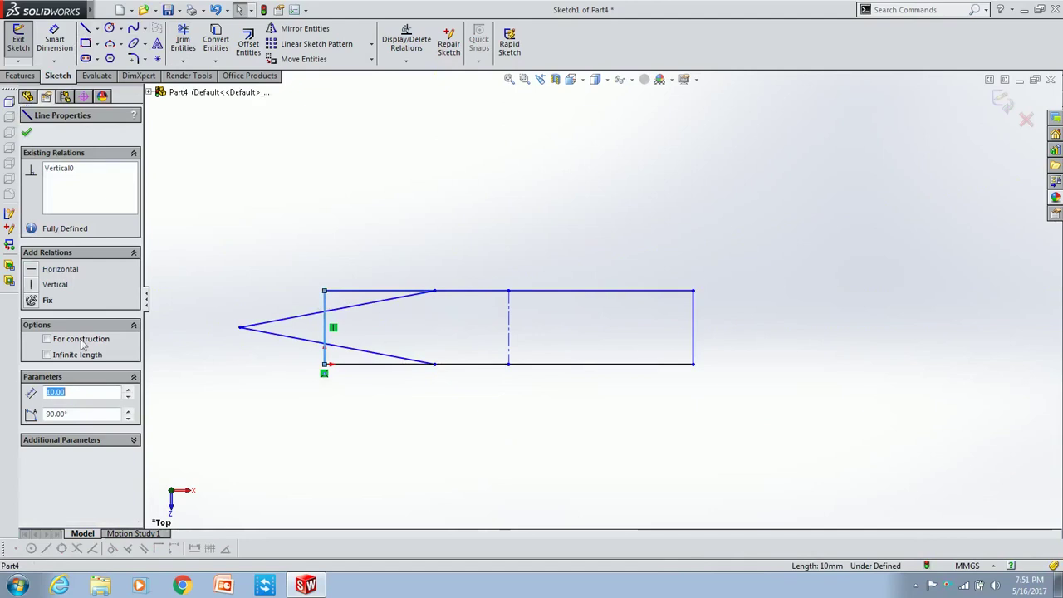
left_click(62, 341)
left_click(356, 292)
left_click(46, 339)
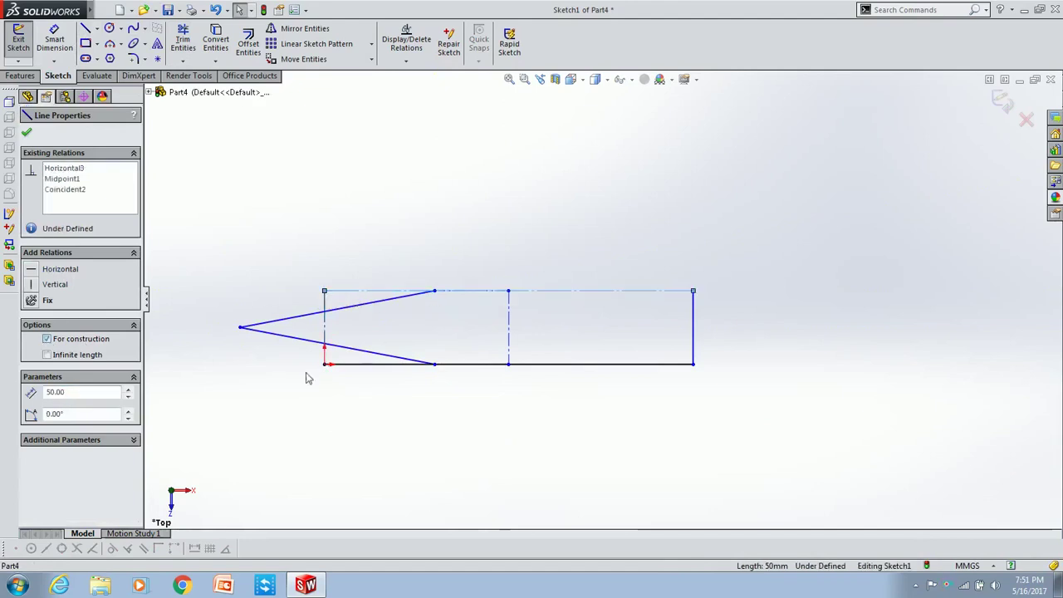
left_click(369, 364)
left_click(47, 338)
left_click(226, 219)
left_click(693, 327)
left_click(212, 230)
left_click(134, 62)
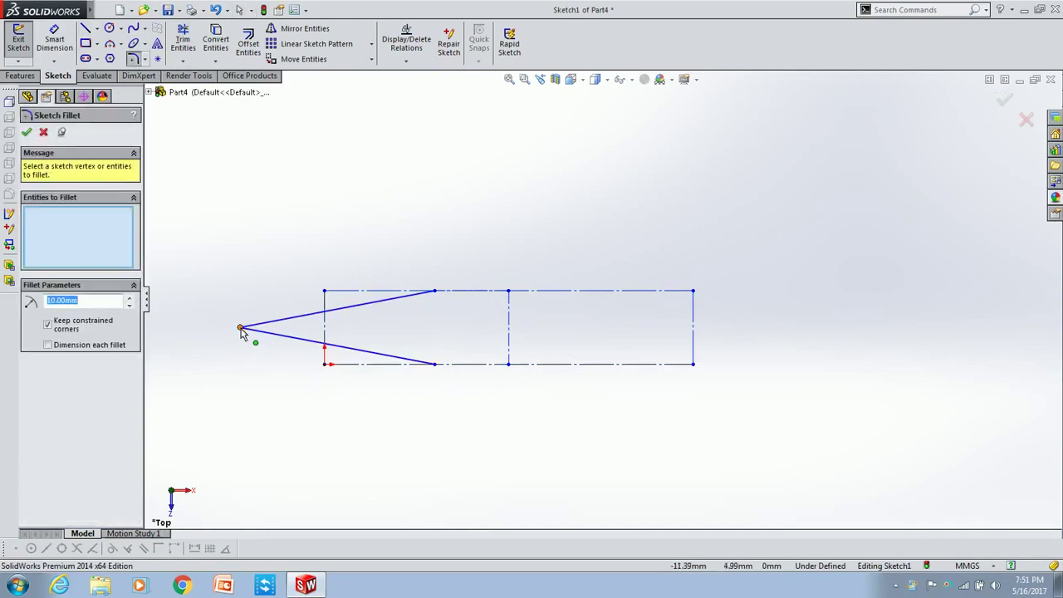
Round the tapered tip with a 2.5 mm sketch fillet.
left_click(240, 327)
double_click(59, 300)
type("2")
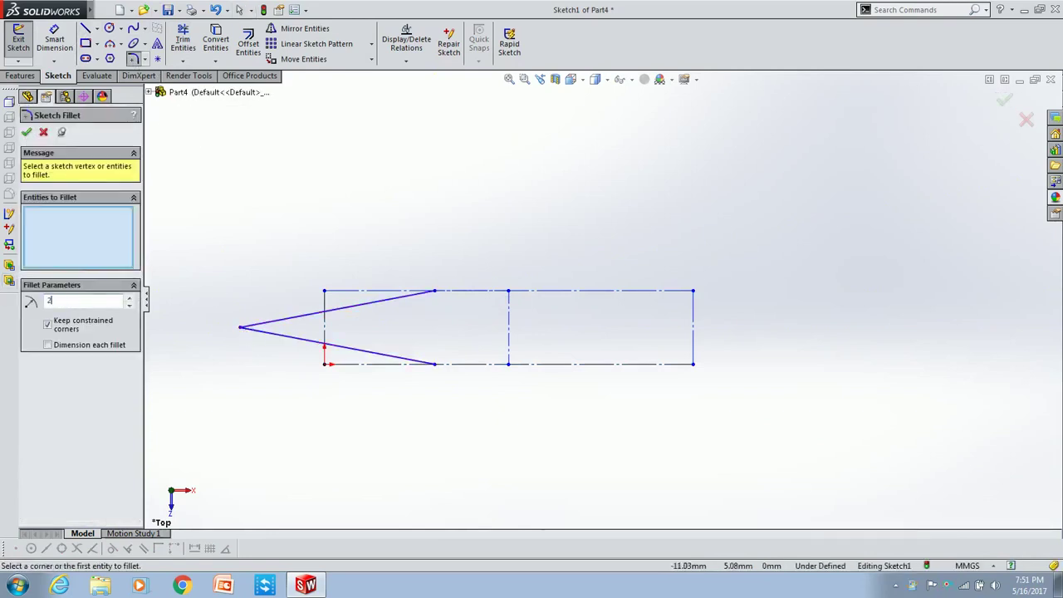
left_click(247, 328)
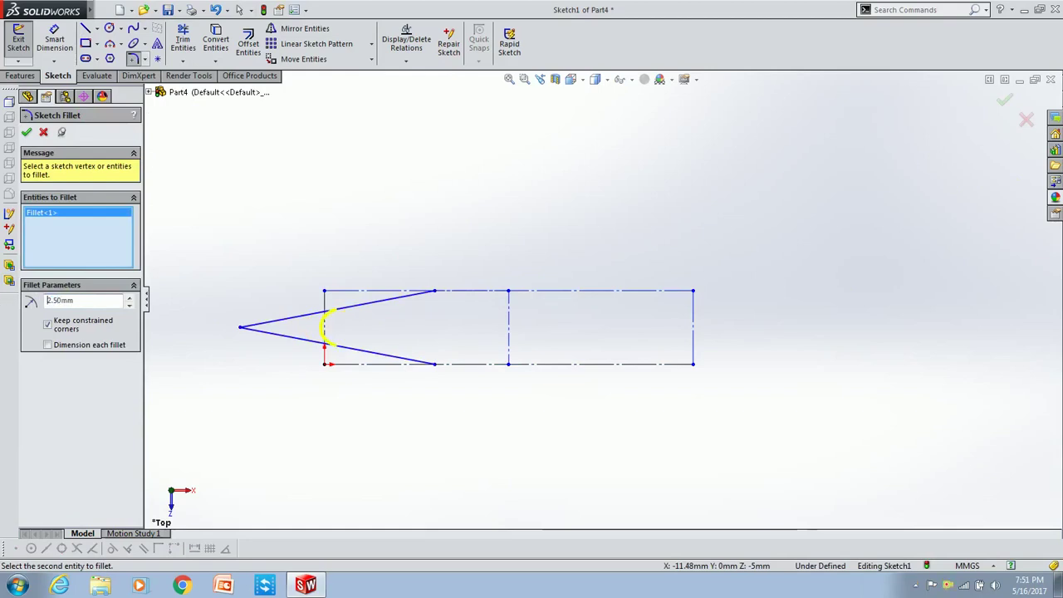
left_click(27, 133)
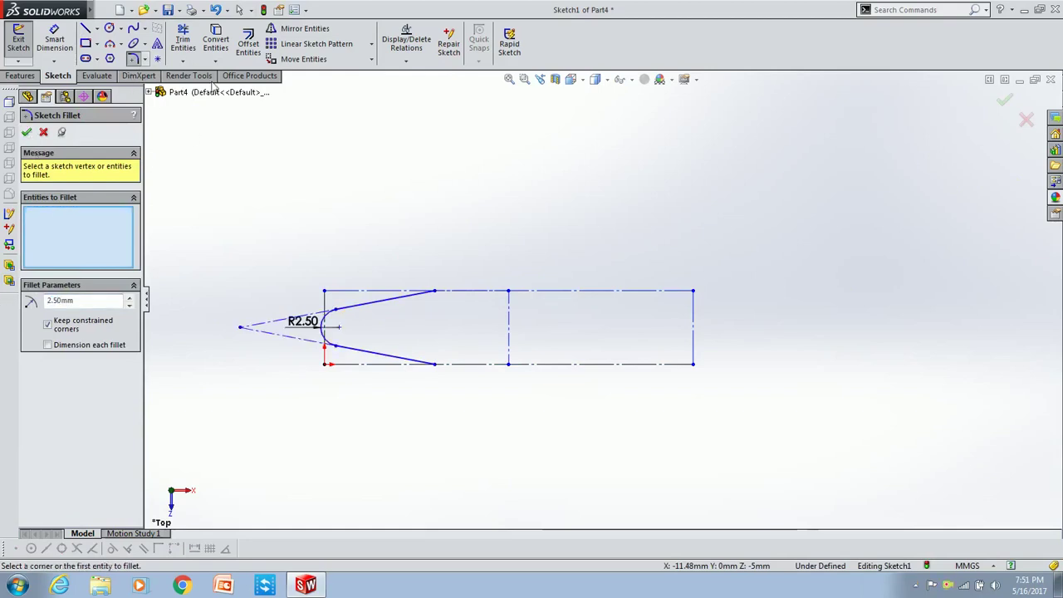
left_click(86, 28)
Draw top and bottom horizontal lines from the rectangle edges to the centre line.
left_click(434, 291)
left_click(508, 291)
double_click(509, 291)
left_click(435, 364)
left_click(508, 363)
double_click(508, 364)
Mirror the tapered outline's lines and tip arc about the vertical centre line.
left_click(299, 29)
left_click(469, 291)
left_click(391, 299)
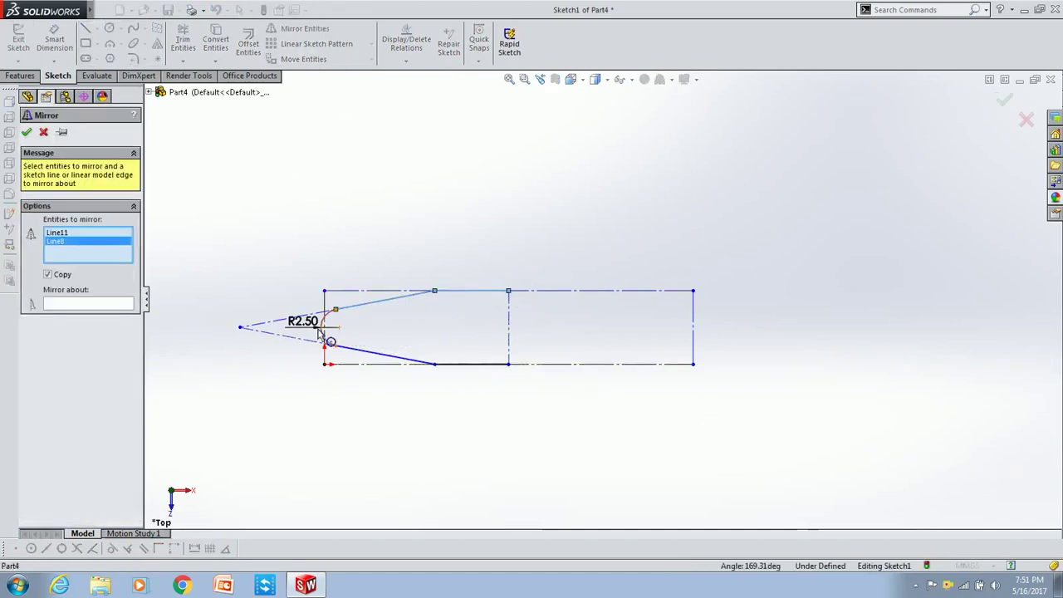
left_click(324, 334)
left_click(373, 357)
left_click(469, 364)
left_click(87, 303)
left_click(508, 341)
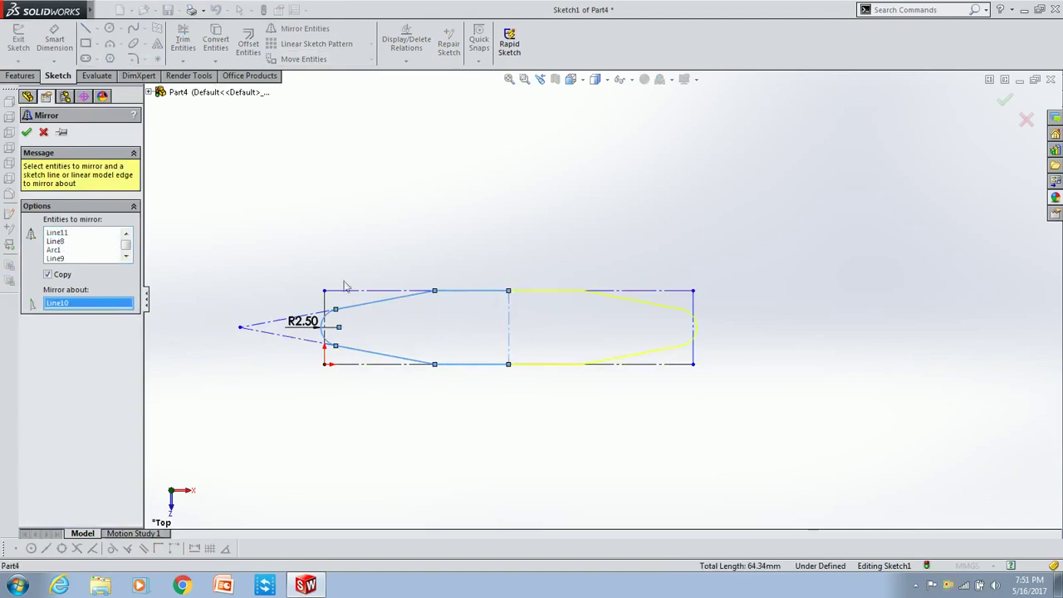
left_click(27, 133)
Extrude the profile 20 mm and start a new sketch on its middle front face.
left_click(19, 76)
left_click(24, 44)
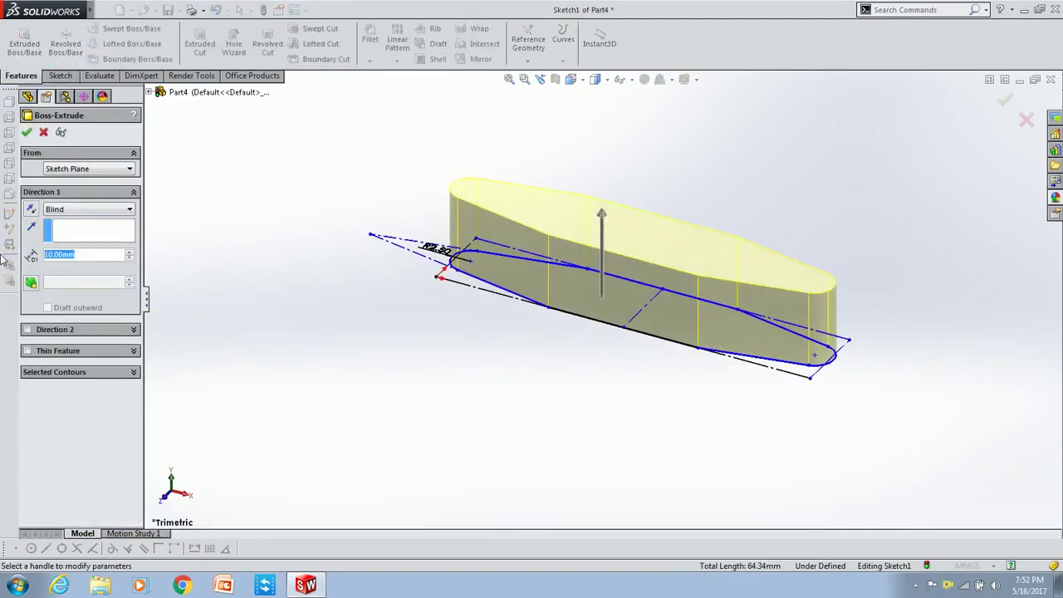
type("20")
key("Return")
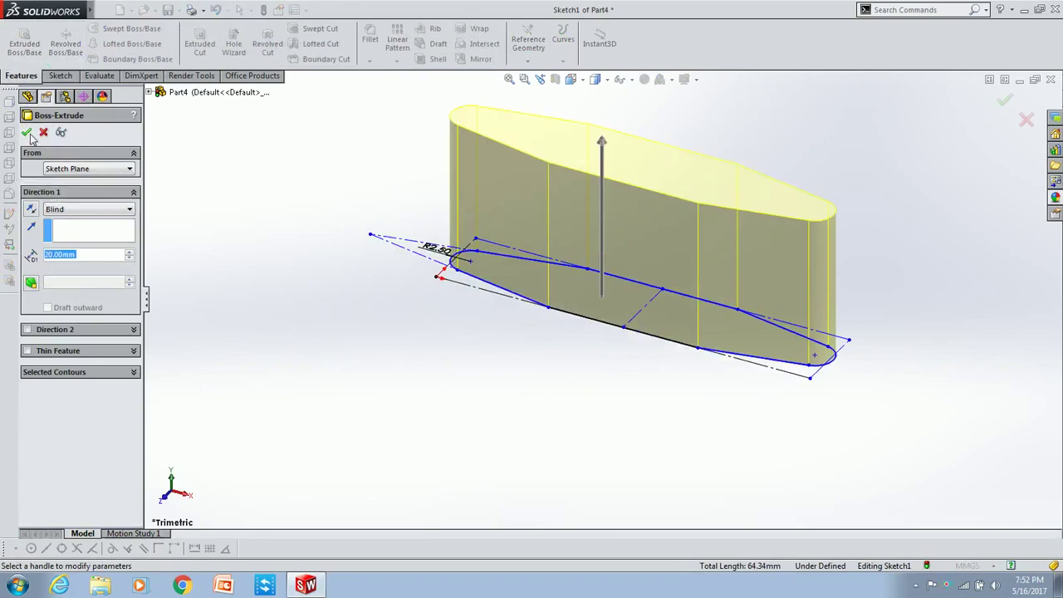
left_click(602, 224)
left_click(711, 183)
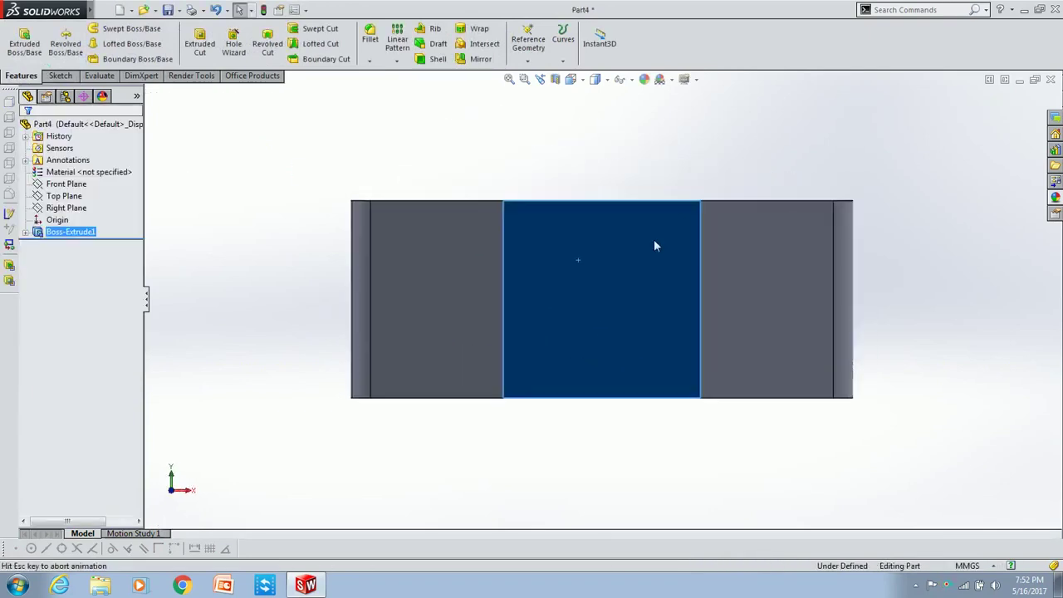
left_click(694, 206)
Draw a 2 mm vertical construction line up from the face's bottom centre.
left_click(86, 29)
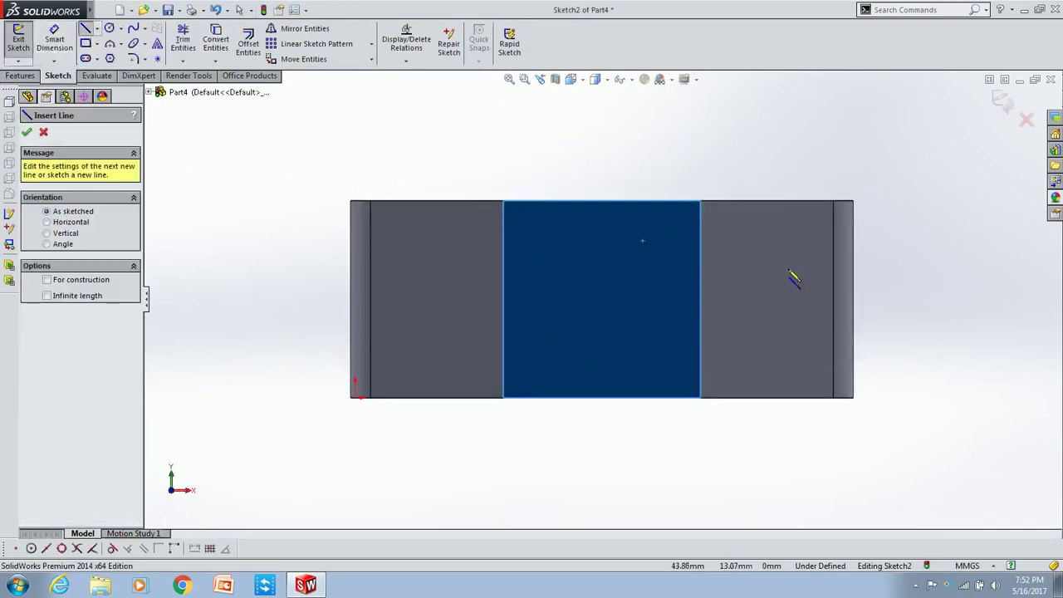
left_click(853, 201)
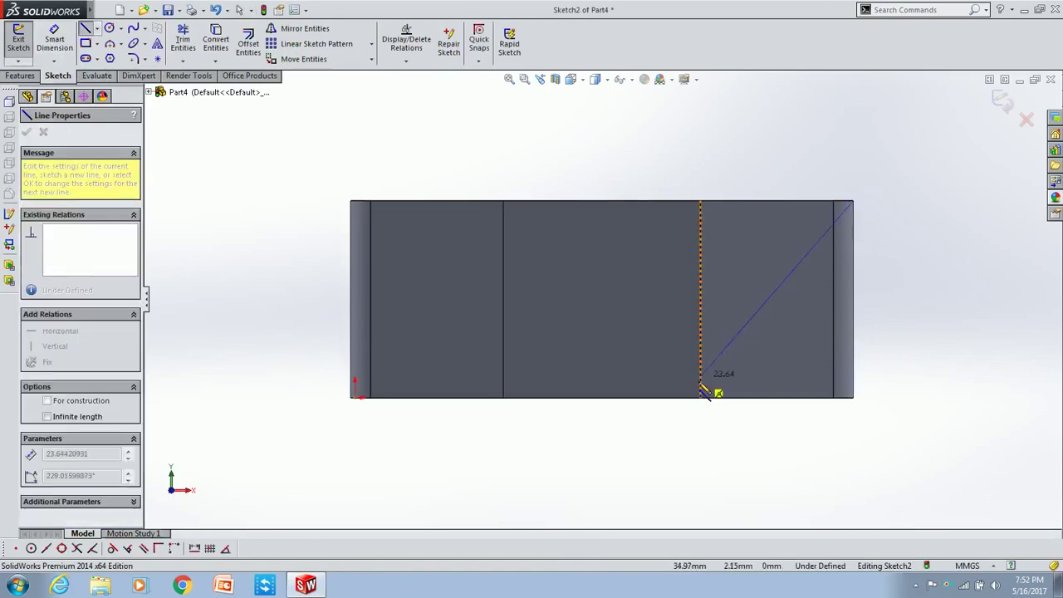
key("Escape")
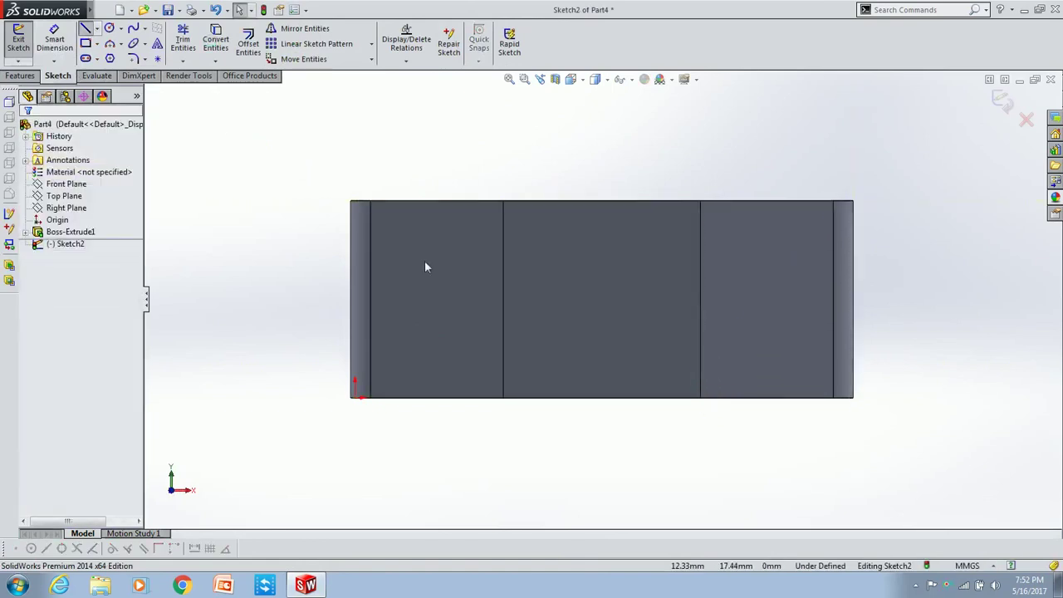
key("l")
left_click(46, 280)
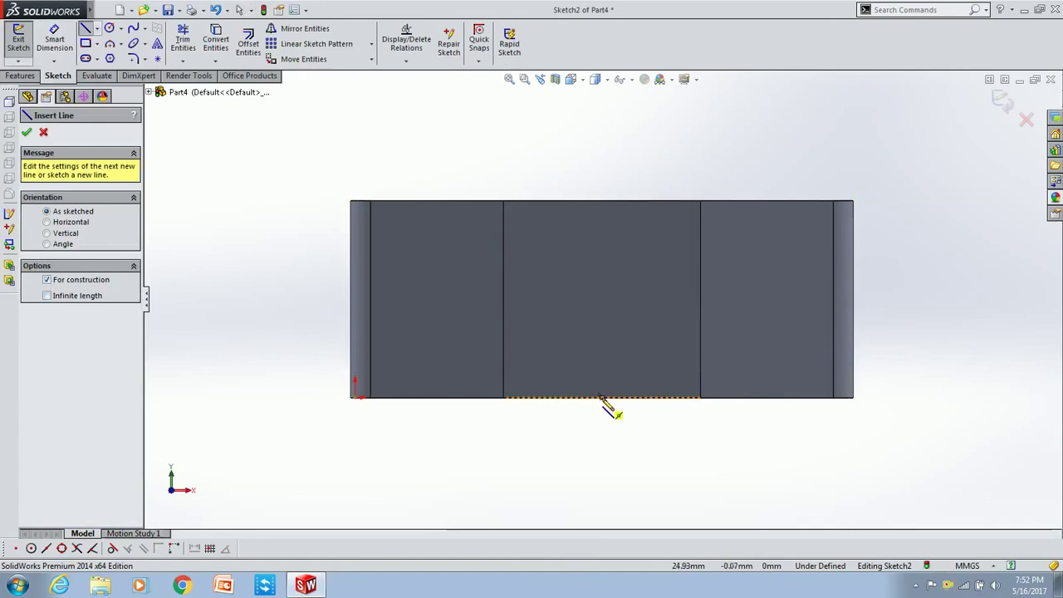
left_click_drag(601, 397, 601, 351)
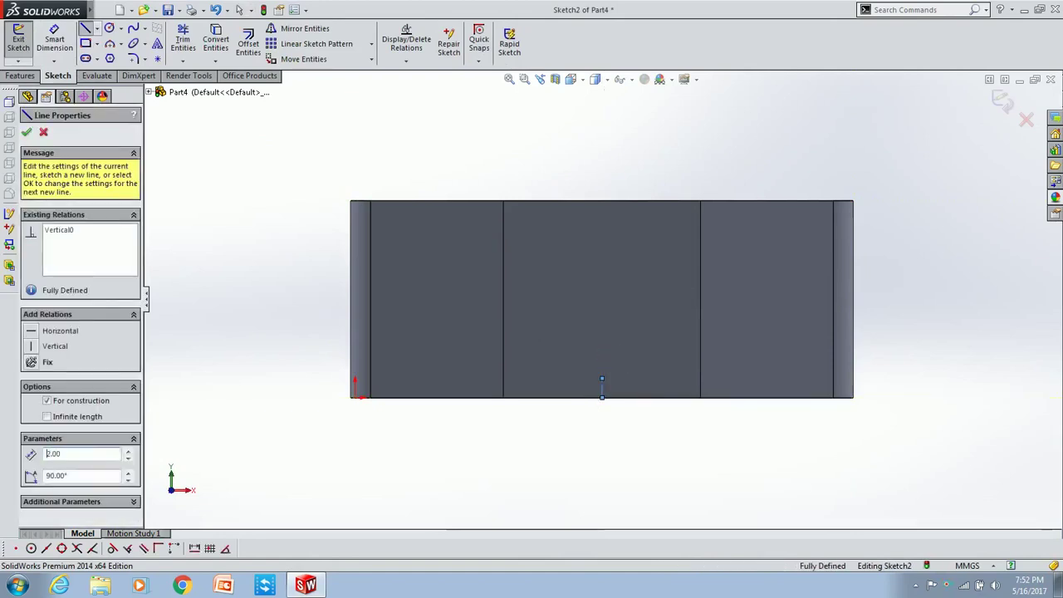
key("Return")
left_click(601, 387)
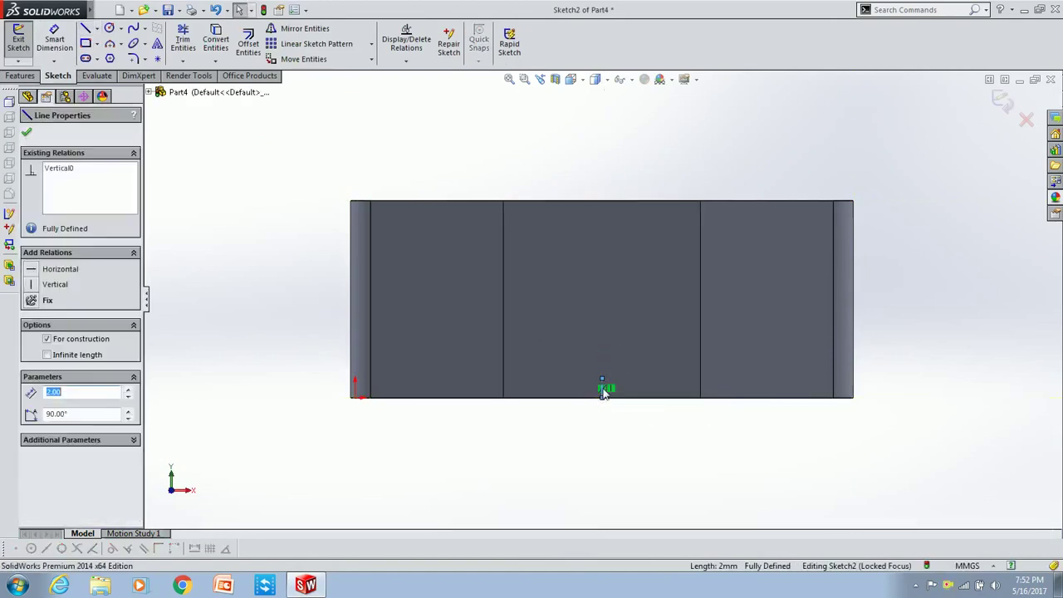
left_click(435, 117)
Draw a horizontal segment then a diagonal line to the face's top-right corner.
left_click(86, 29)
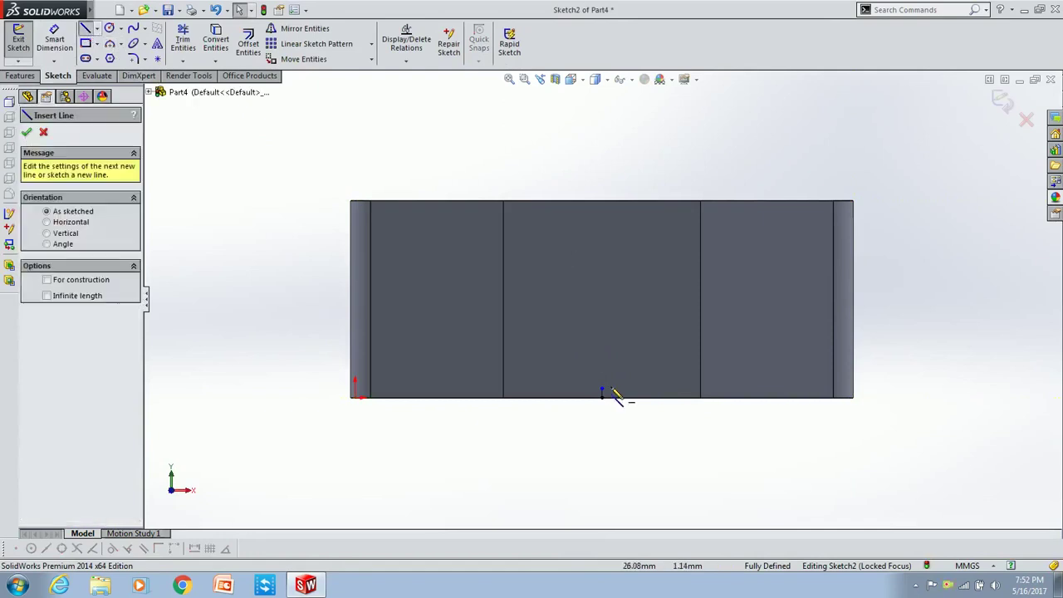
left_click(602, 389)
left_click(700, 388)
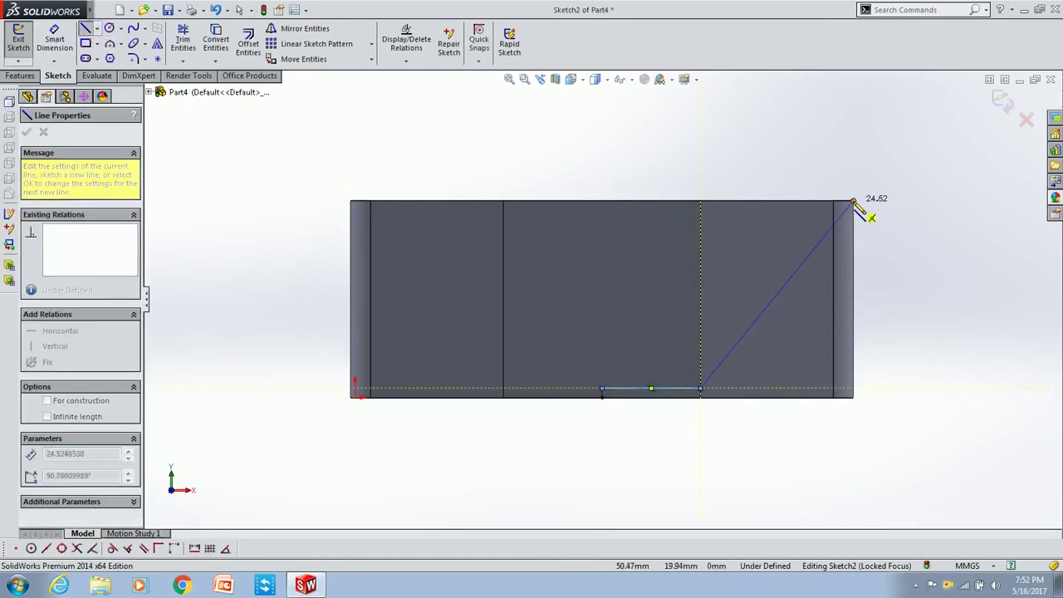
double_click(853, 202)
key("Escape")
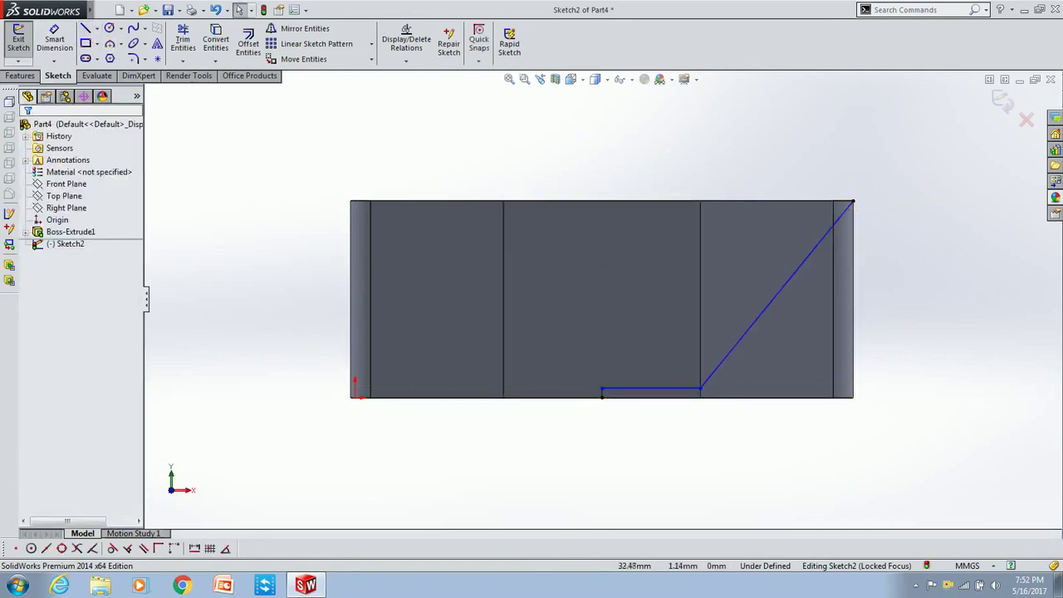
left_click(133, 58)
Draw a second line from the bottom edge to the top-right corner, parallel to the first.
left_click(85, 28)
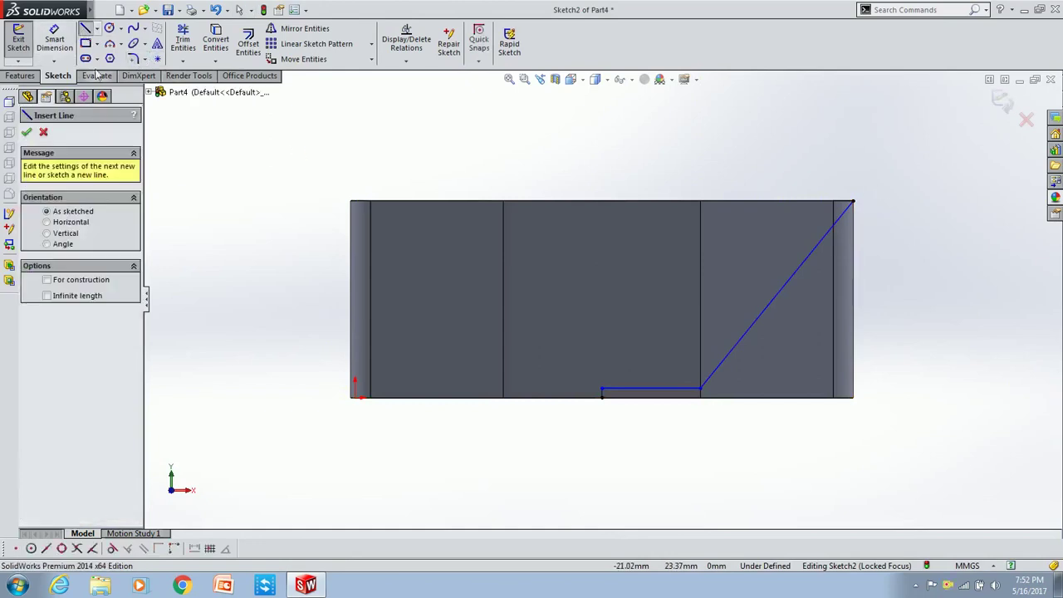
left_click(854, 202)
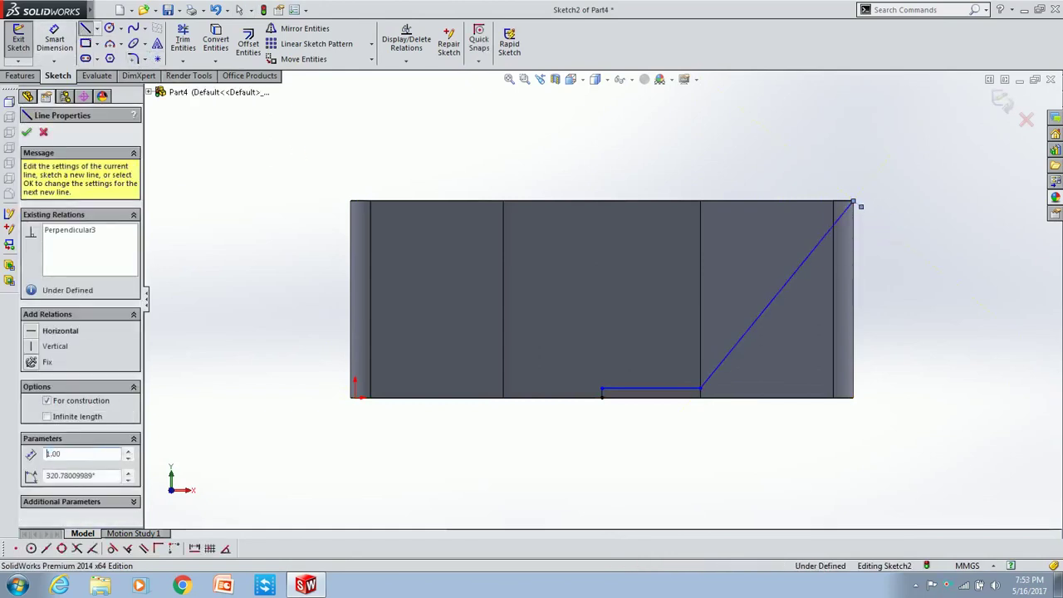
left_click(704, 396)
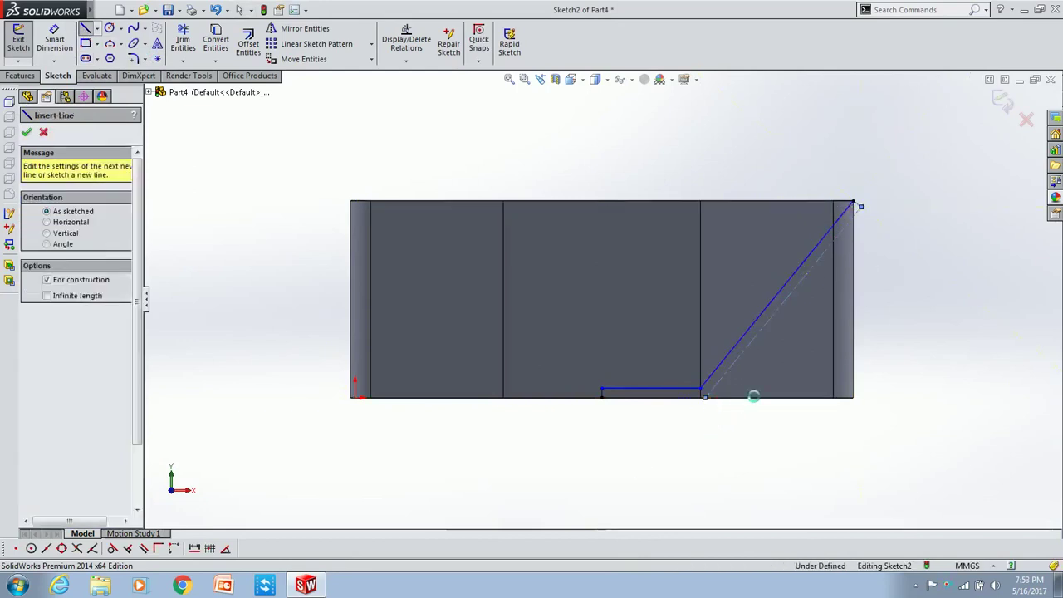
left_click(628, 396)
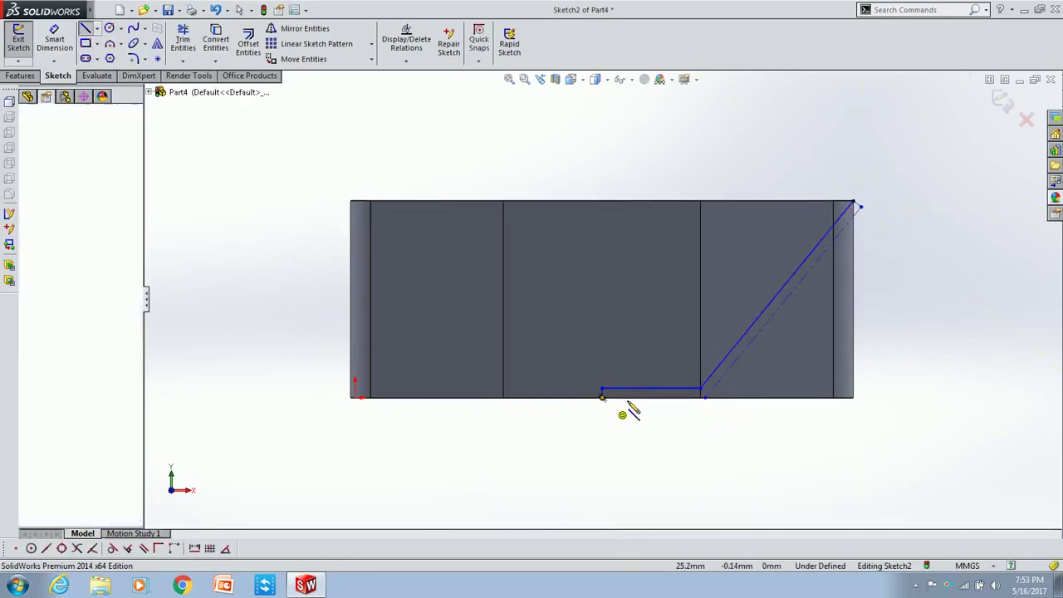
left_click(704, 397)
left_click(855, 202)
left_click(133, 58)
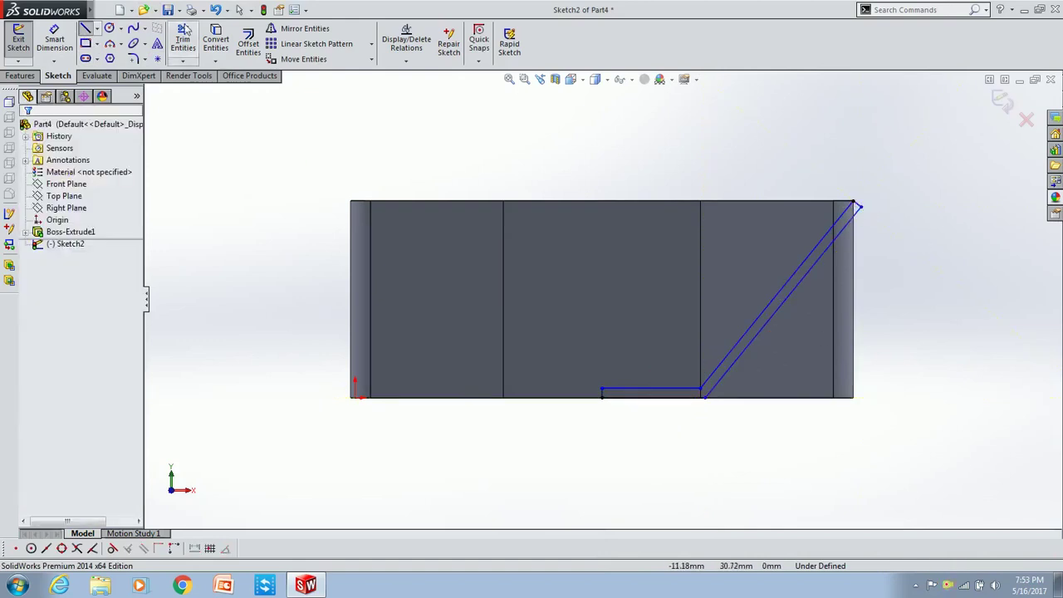
Round the two line bends with 5 mm sketch fillets.
left_click(705, 400)
type("5")
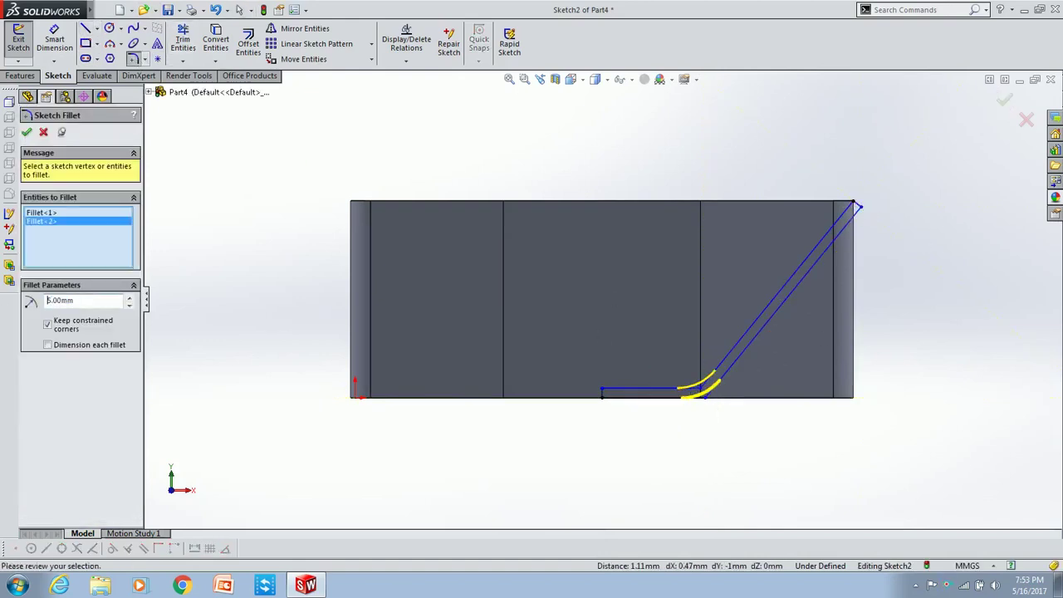
left_click(27, 132)
scroll(775, 316, "down", 2)
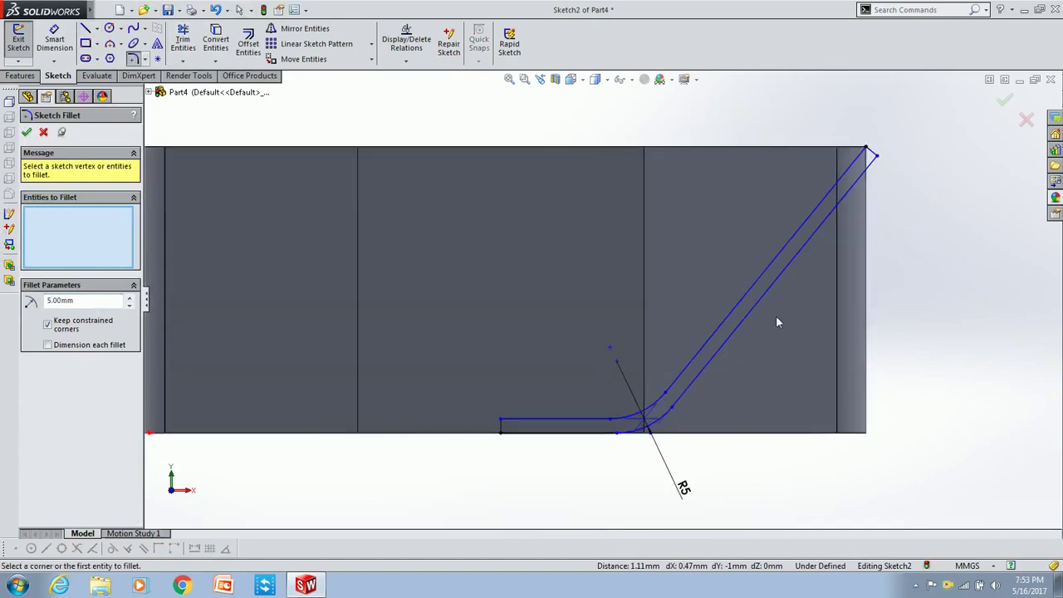
left_click(26, 132)
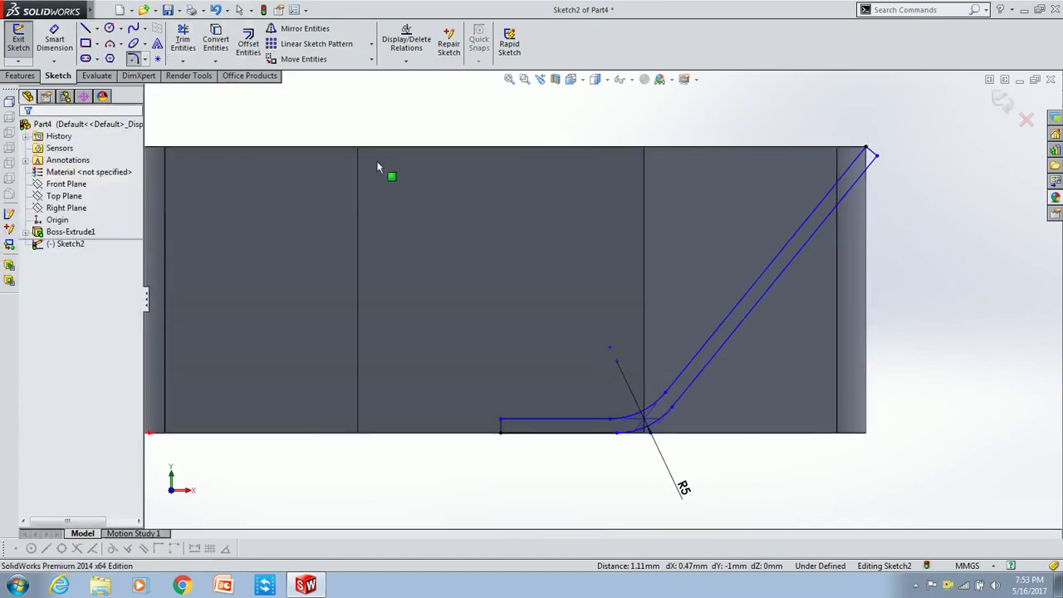
Mirror the bent line chain about the vertical line.
left_click(305, 31)
left_click(677, 413)
left_click(103, 304)
left_click(503, 426)
key("f")
left_click(28, 133)
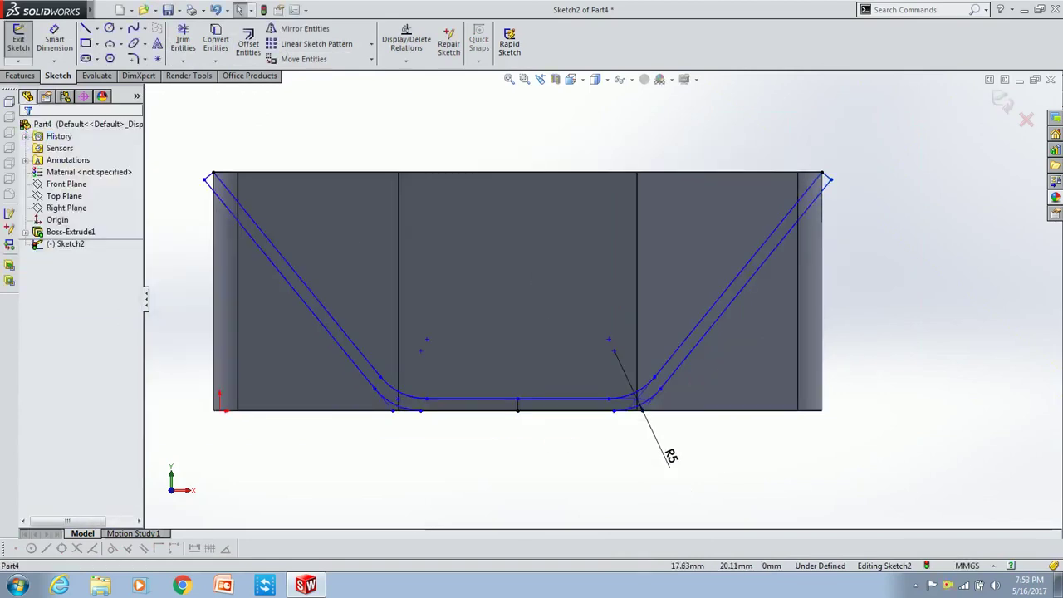
key("z")
Draw a rectangle enclosing the whole model.
left_click(86, 43)
left_click(222, 145)
left_click(860, 455)
key("Escape")
left_click(20, 76)
left_click(199, 44)
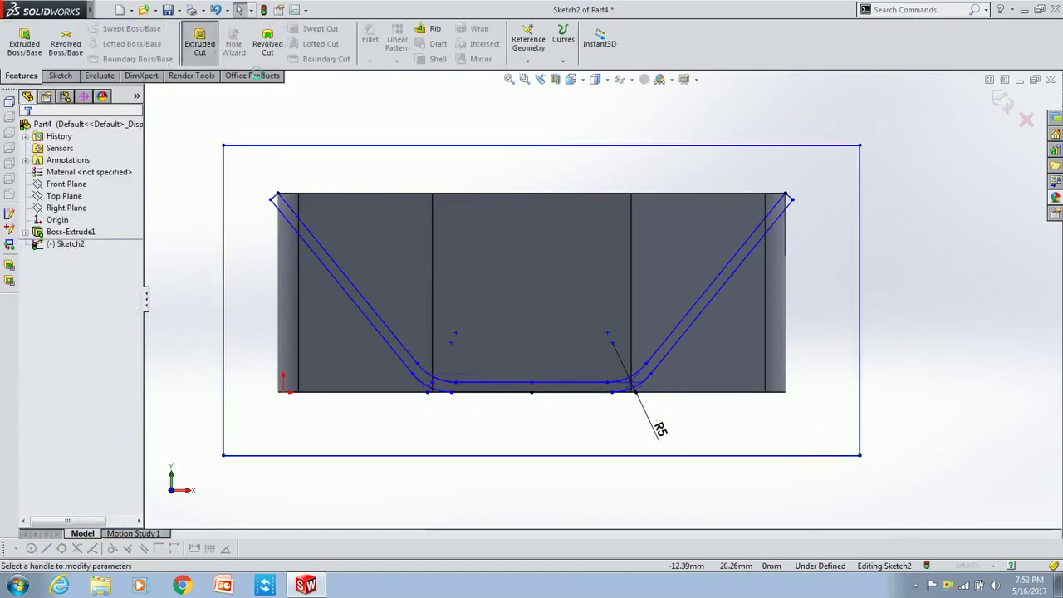
Cut the block 26 mm in one direction and 14 mm in the other.
left_click_drag(676, 252, 724, 234)
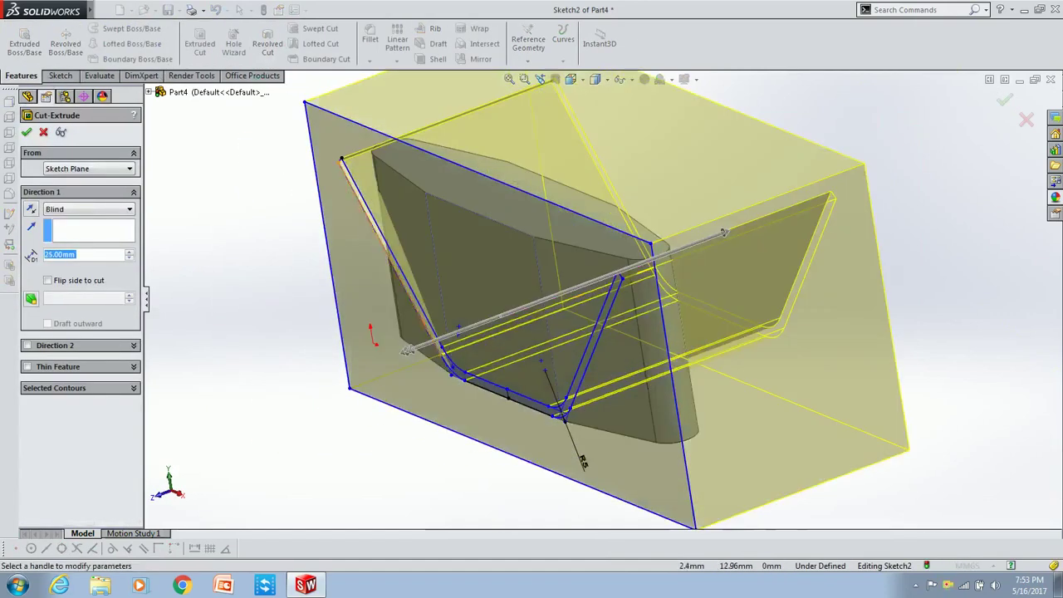
left_click(28, 345)
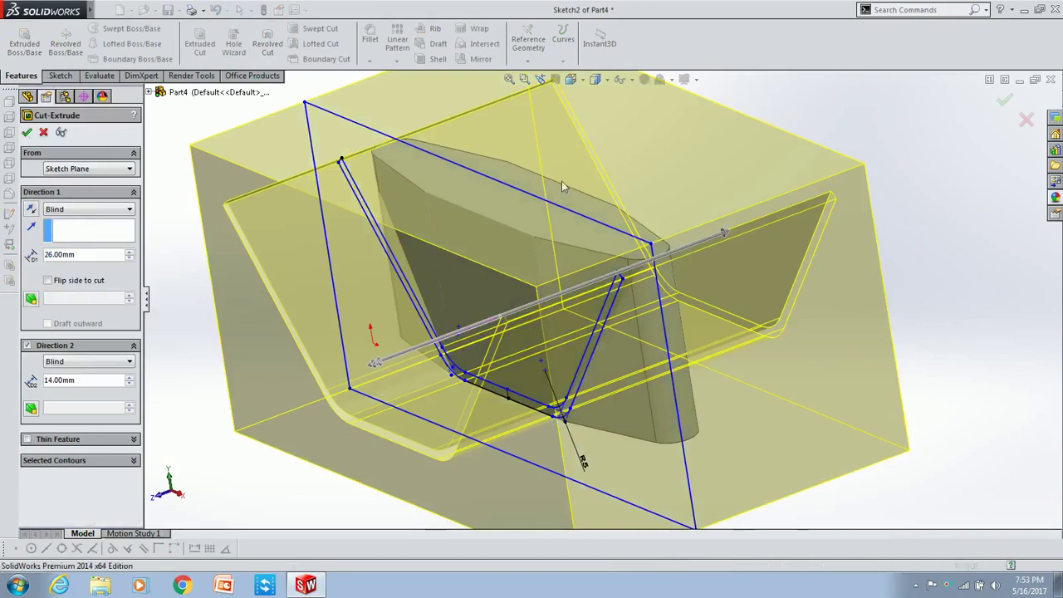
key("Return")
scroll(605, 252, "up", 5)
Start a new sketch on the bent bar's flat middle face.
mouse_move(605, 253)
middle_mouse_down()
mouse_move(690, 307)
mouse_move(606, 316)
middle_mouse_up()
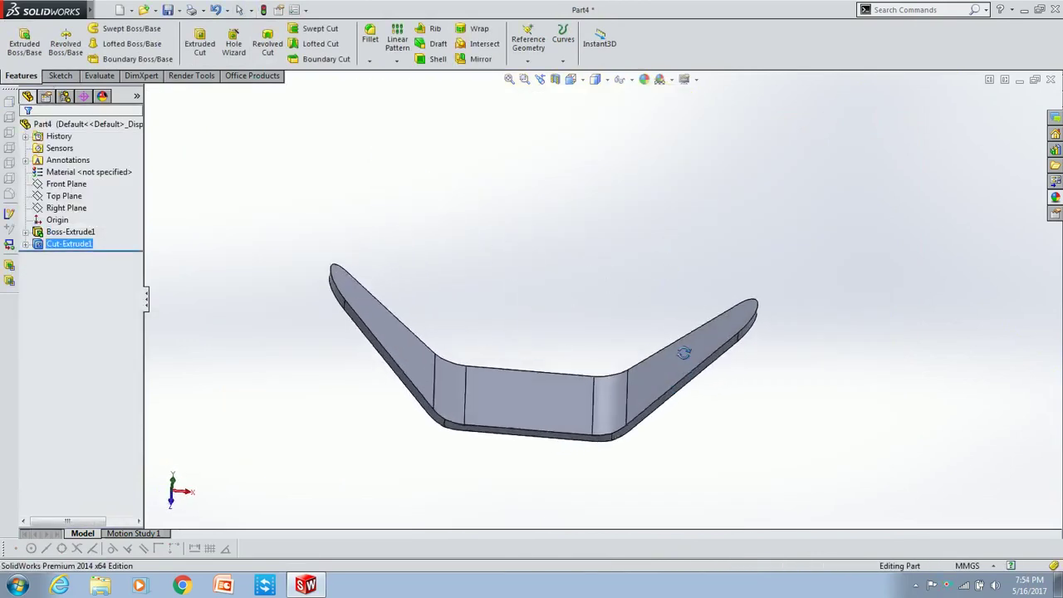
scroll(549, 288, "down", 2)
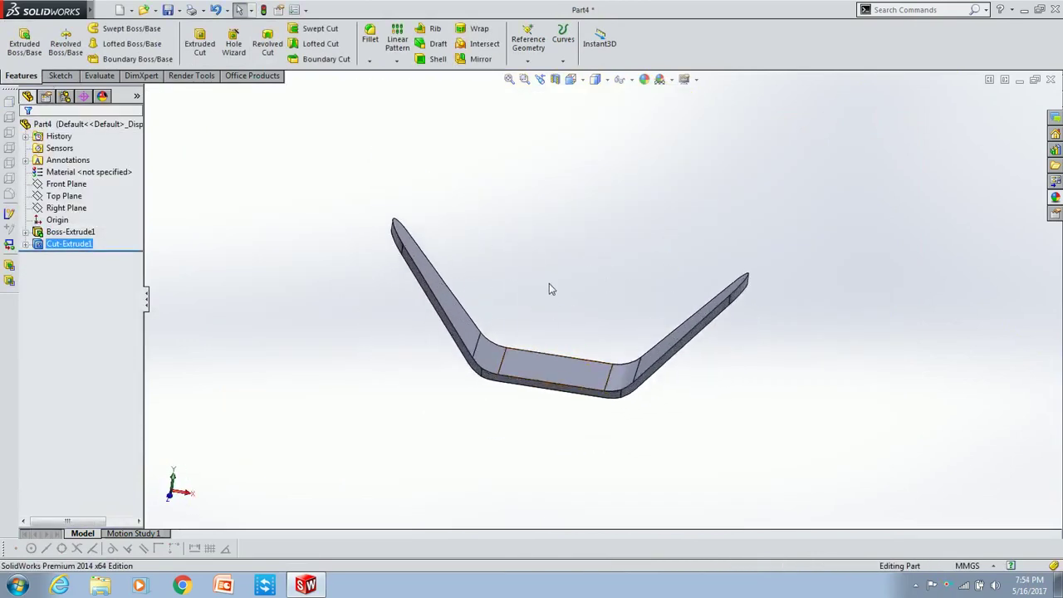
left_click(563, 371)
left_click(587, 313)
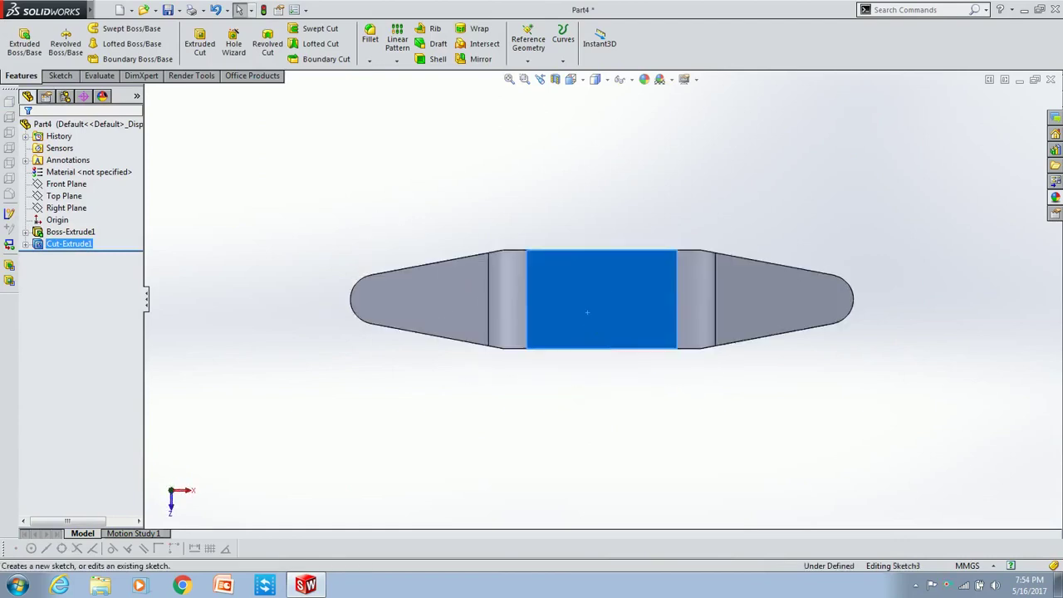
Draw a circle on the bar's middle face and cut it through as a hole.
left_click(573, 313)
left_click(110, 28)
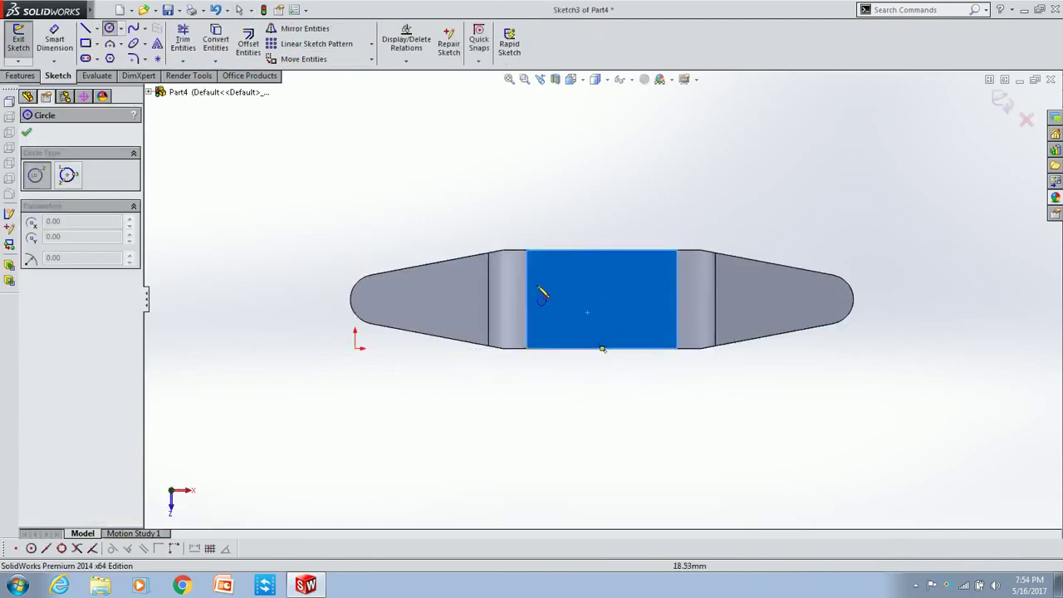
left_click(602, 300)
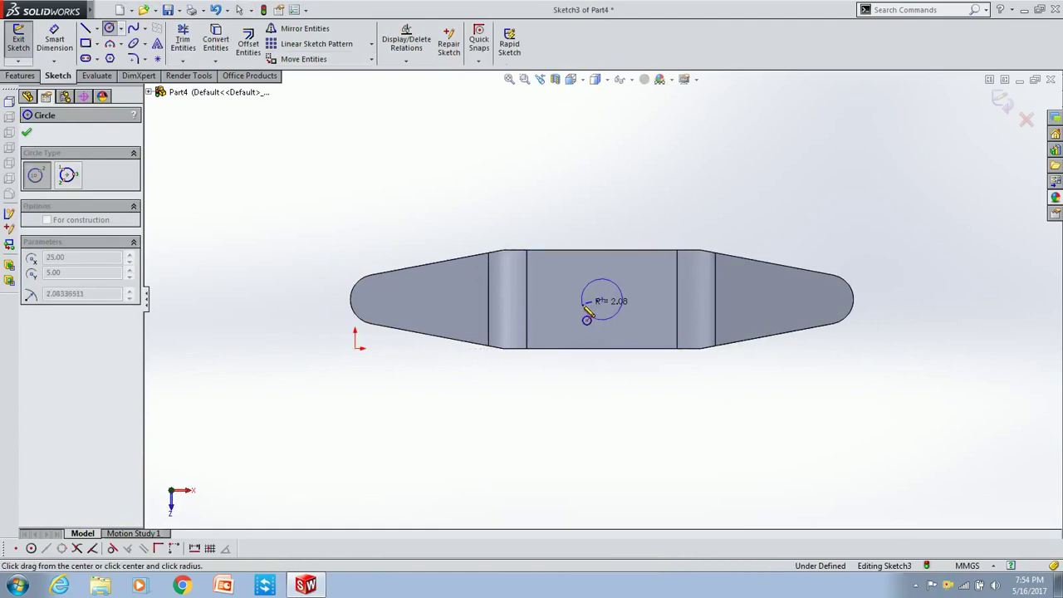
left_click(587, 313)
key("Escape")
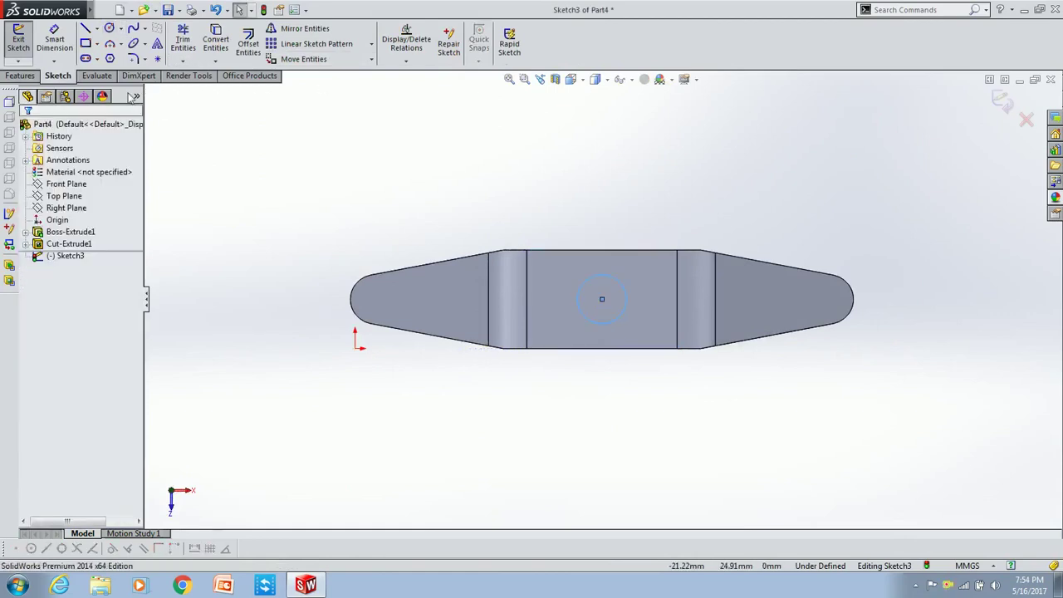
left_click(20, 75)
left_click(199, 43)
mouse_move(652, 246)
middle_mouse_down()
mouse_move(510, 249)
mouse_move(598, 345)
mouse_move(537, 337)
middle_mouse_up()
key("Return")
Start a 1 mm fillet on a first outer edge of the bar.
left_click(537, 336)
left_click(549, 248)
left_click(541, 317)
left_click(369, 37)
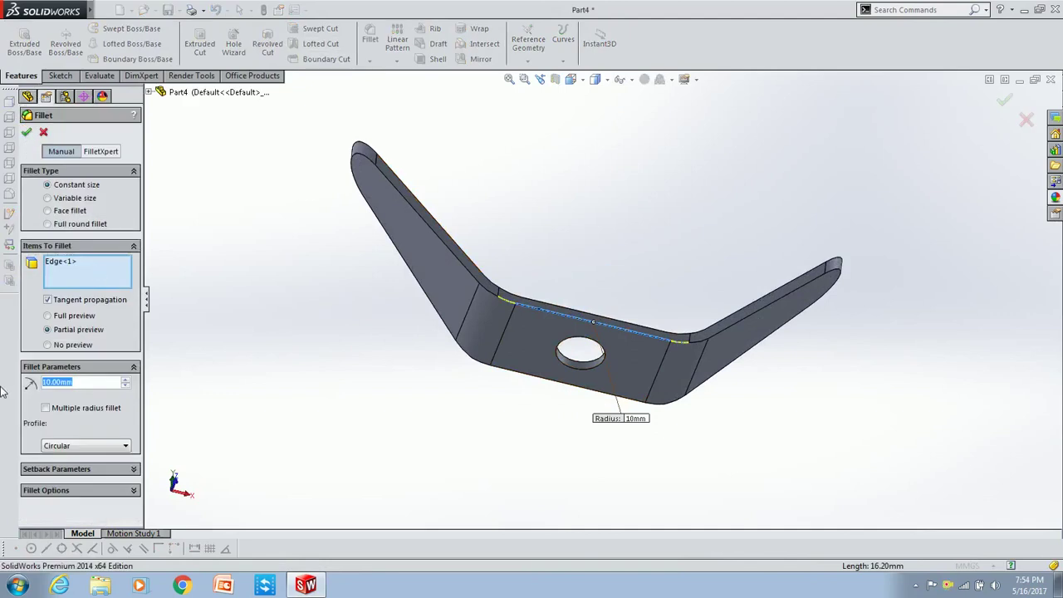
type("1")
key("Return")
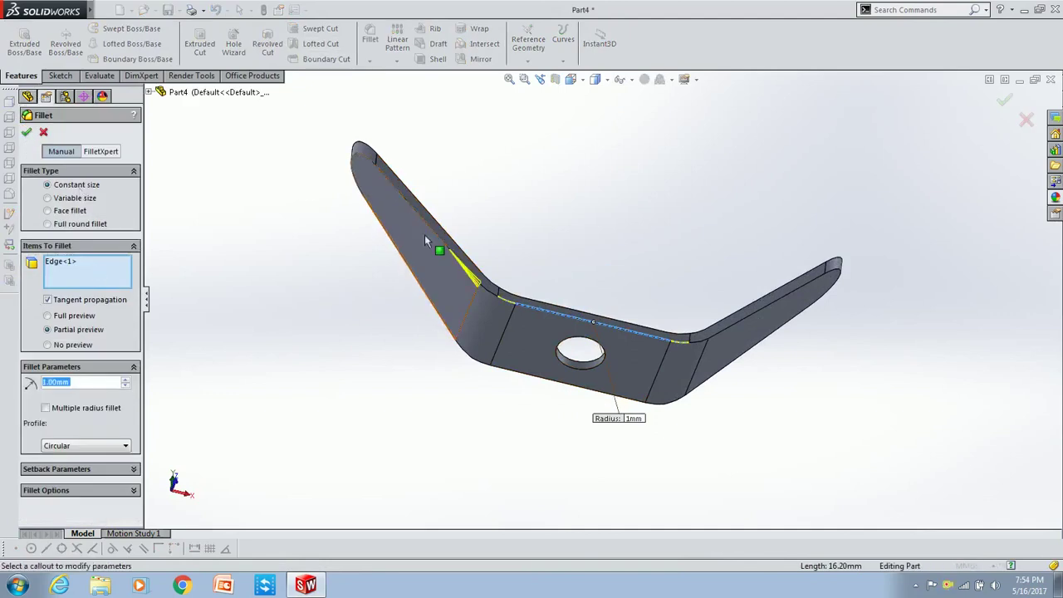
Add the remaining outer edges, including the bottom front edge, and apply the fillet.
left_click(432, 235)
mouse_move(620, 339)
middle_mouse_down()
mouse_move(689, 332)
mouse_move(615, 315)
mouse_move(648, 332)
middle_mouse_up()
left_click(693, 309)
left_click(594, 312)
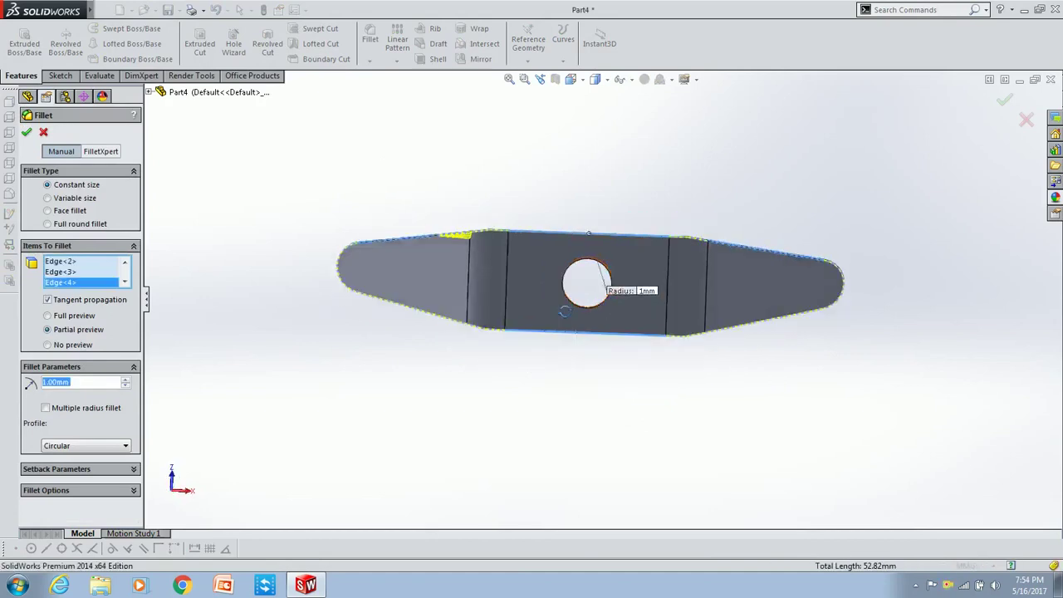
left_click(25, 133)
key("Return")
mouse_move(546, 171)
middle_mouse_down()
mouse_move(553, 444)
mouse_move(645, 396)
mouse_move(540, 378)
mouse_move(612, 340)
mouse_move(583, 277)
mouse_move(707, 346)
mouse_move(513, 293)
mouse_move(649, 188)
middle_mouse_up()
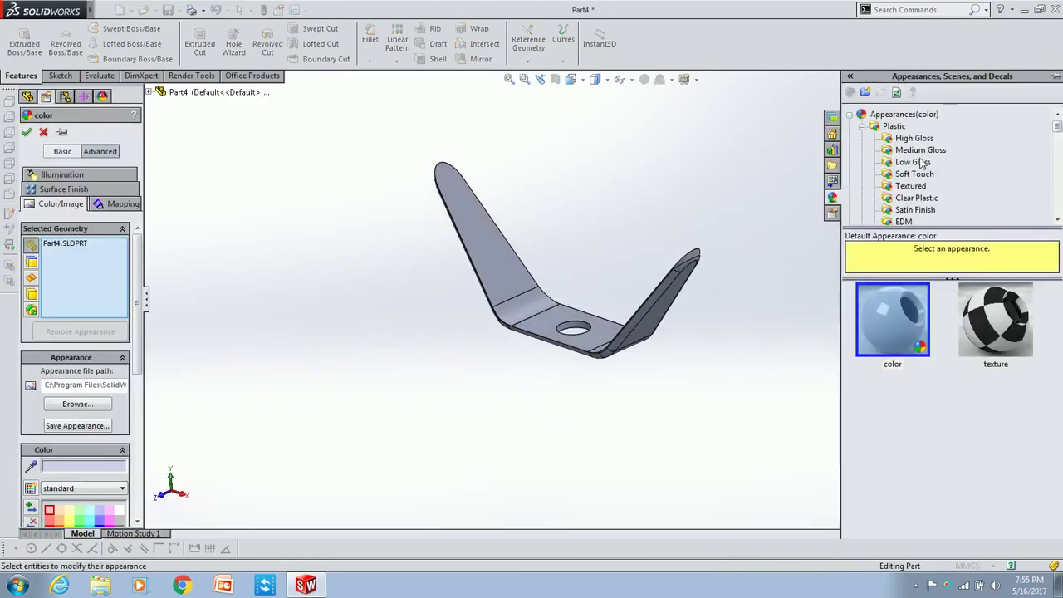
Apply a polished steel appearance, save the part as 'Blender blade', and close it.
scroll(922, 163, "down", 3)
left_click_drag(892, 320, 565, 265)
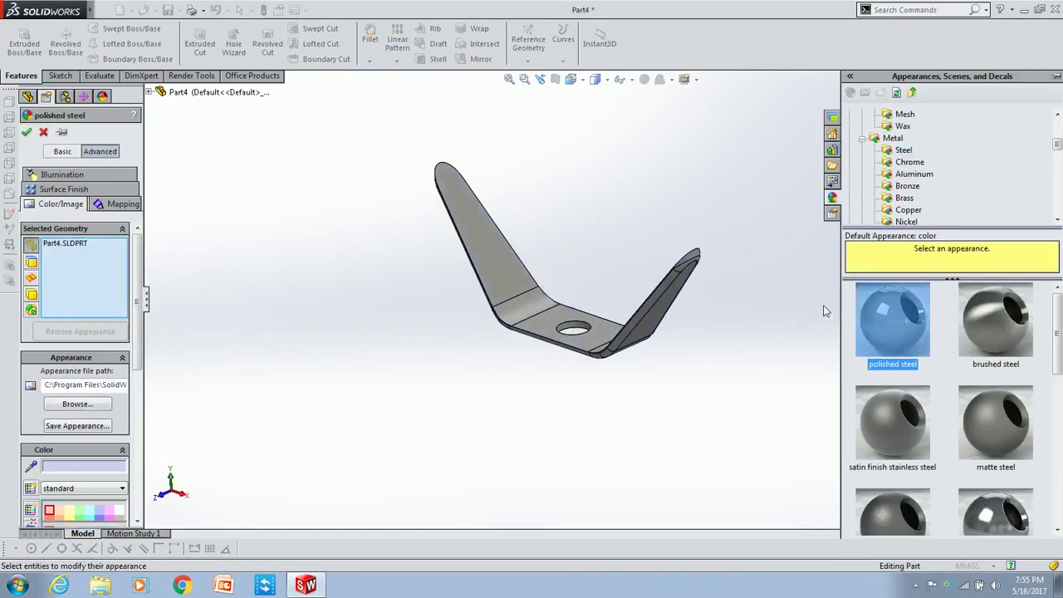
left_click(104, 10)
left_click(141, 121)
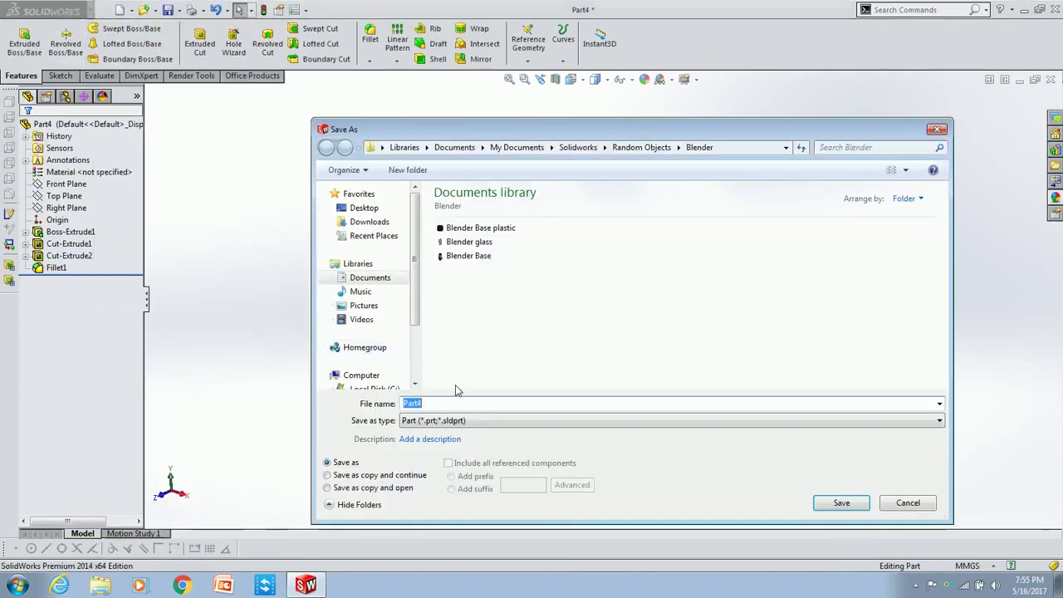
type("Blender bl")
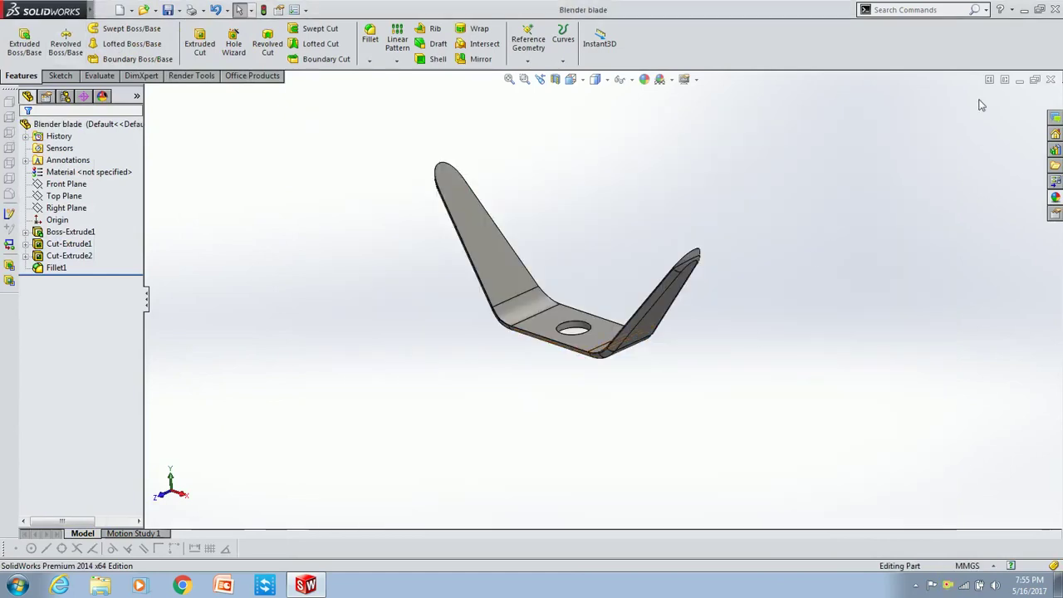
left_click(1051, 83)
Create a new part document and minimize its window.
left_click(119, 10)
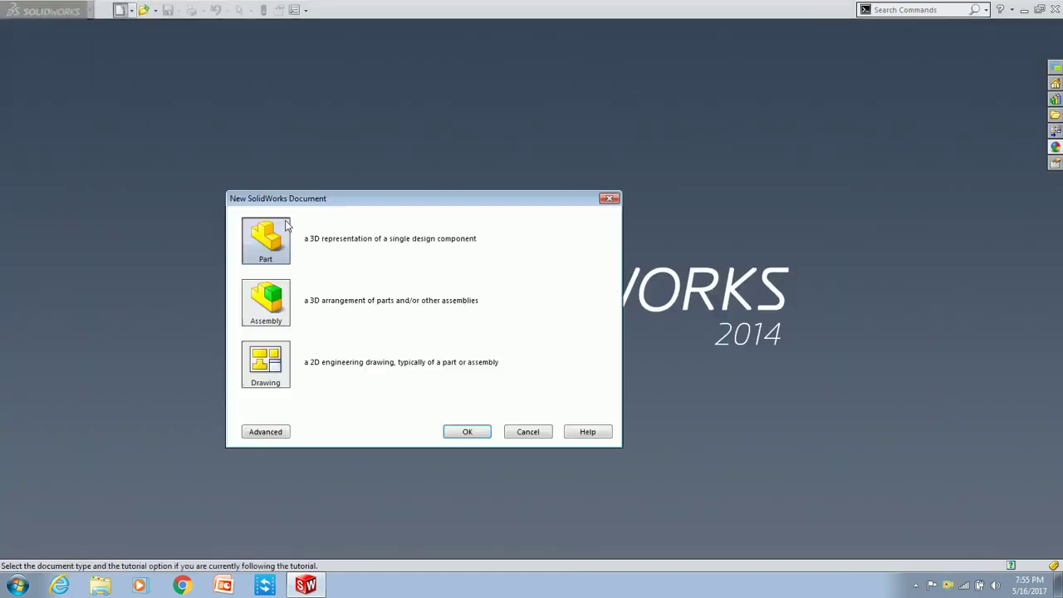
left_click(465, 432)
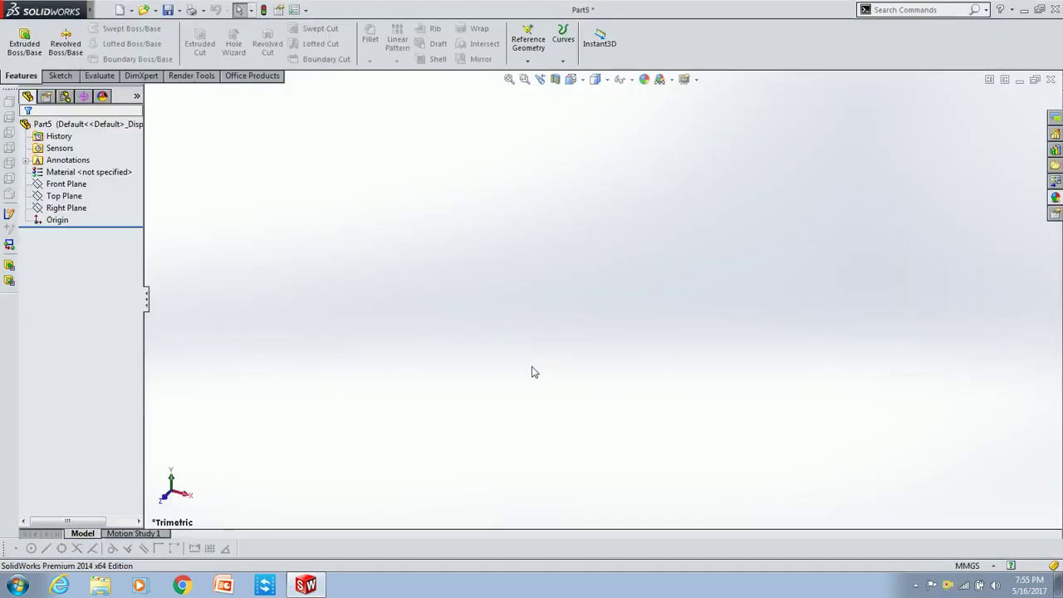
left_click(1019, 80)
Open the Blender glass part, measure between its bottom faces, then close it.
left_click(144, 10)
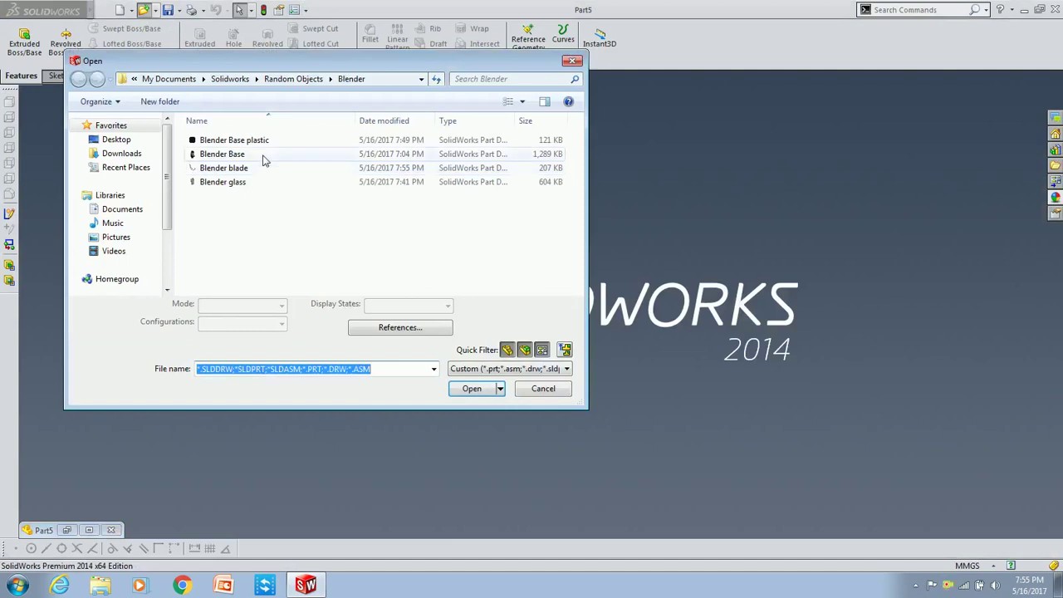
left_click(222, 181)
left_click(471, 388)
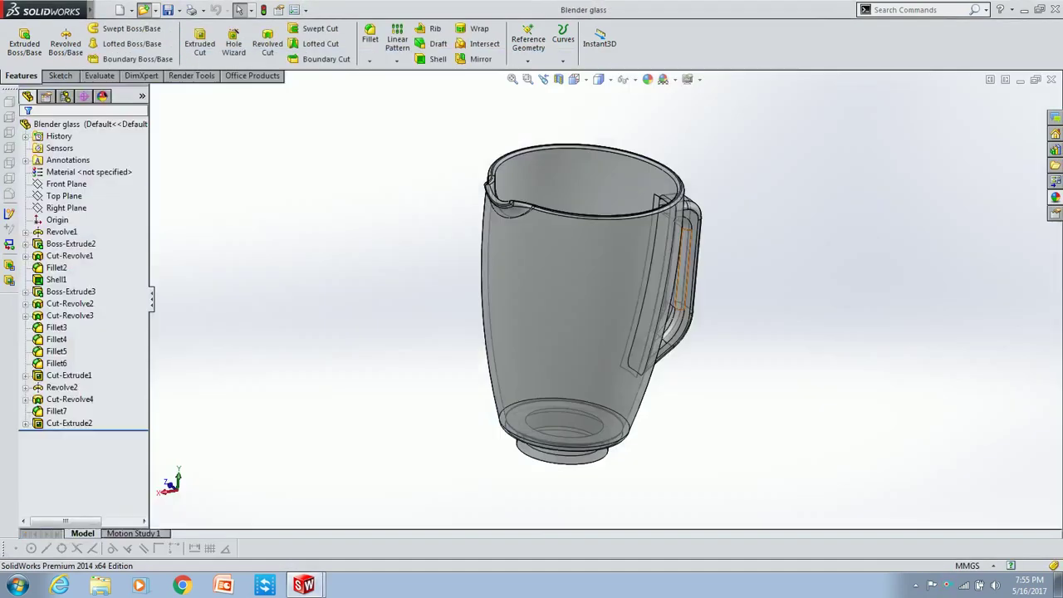
middle_click_drag(585, 374, 595, 443)
scroll(584, 324, "down", 3)
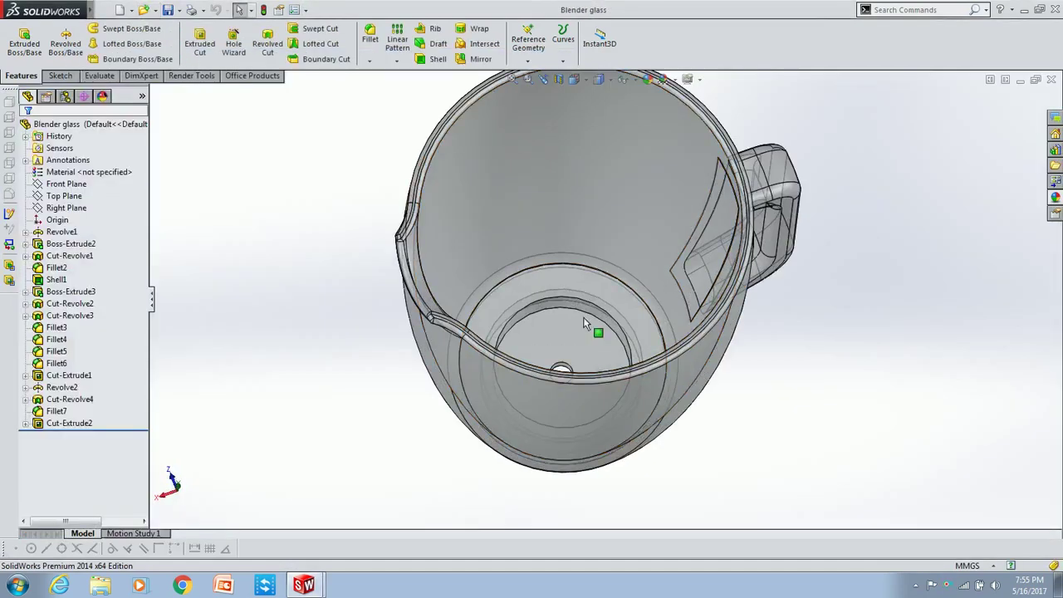
left_click(104, 75)
left_click(54, 41)
left_click(562, 357)
left_click(618, 342)
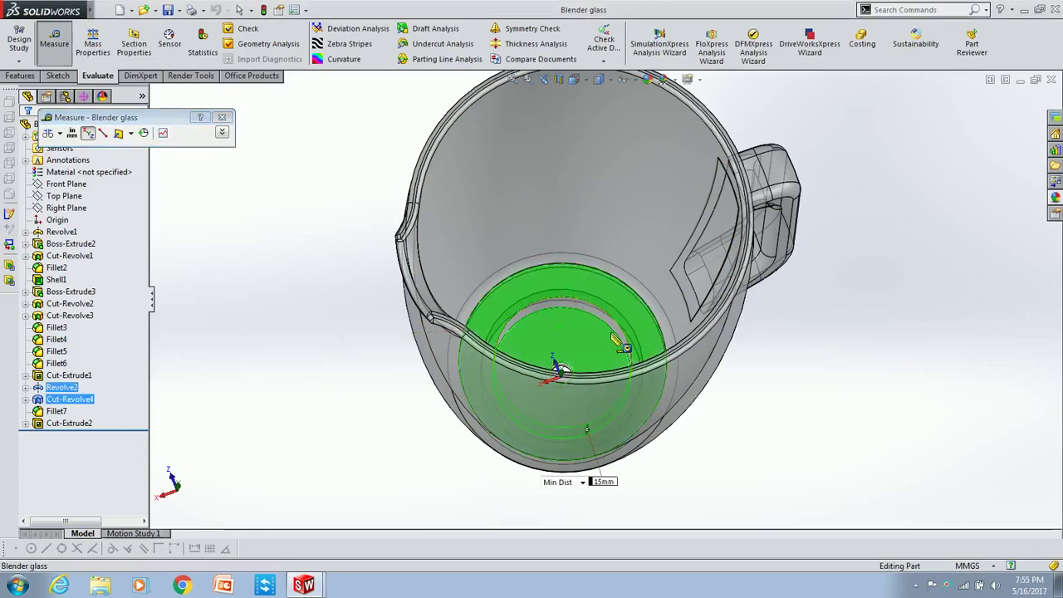
middle_click_drag(611, 334, 775, 202)
left_click(1051, 81)
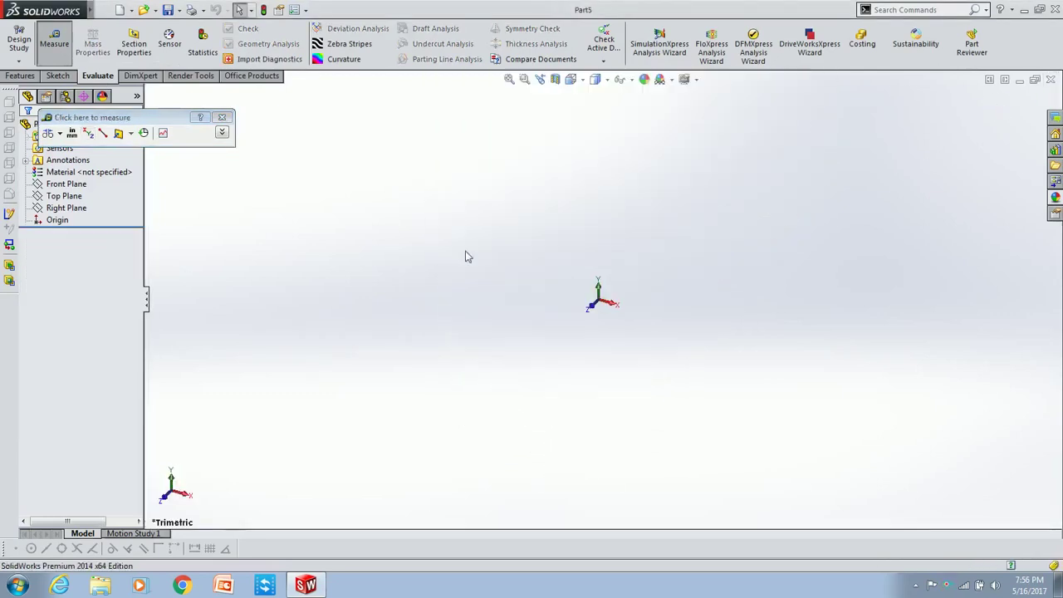
left_click(223, 118)
Start a sketch on the new part's Top Plane.
left_click(20, 75)
left_click(64, 196)
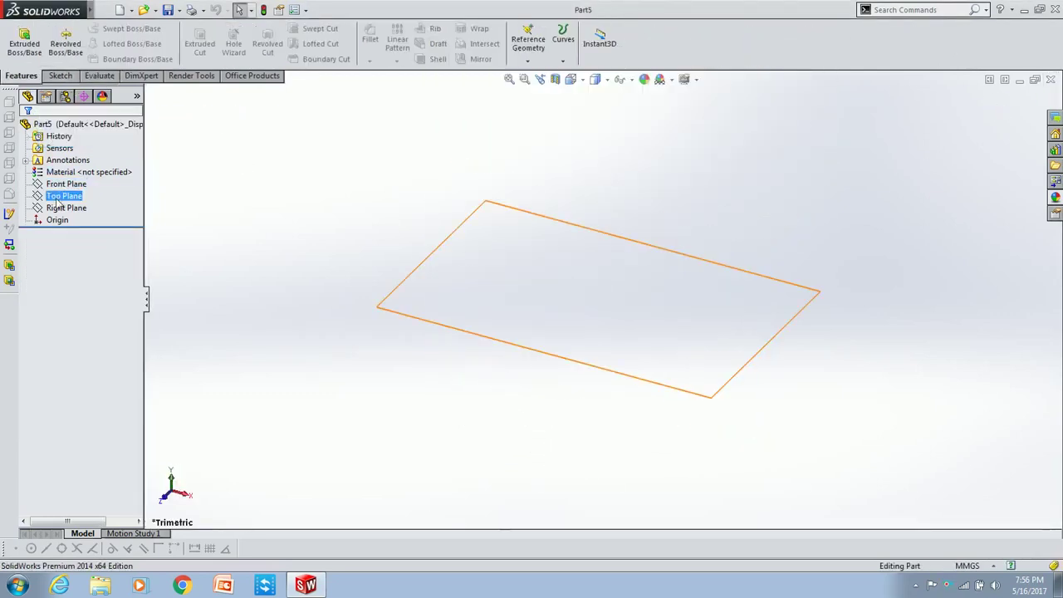
left_click(117, 181)
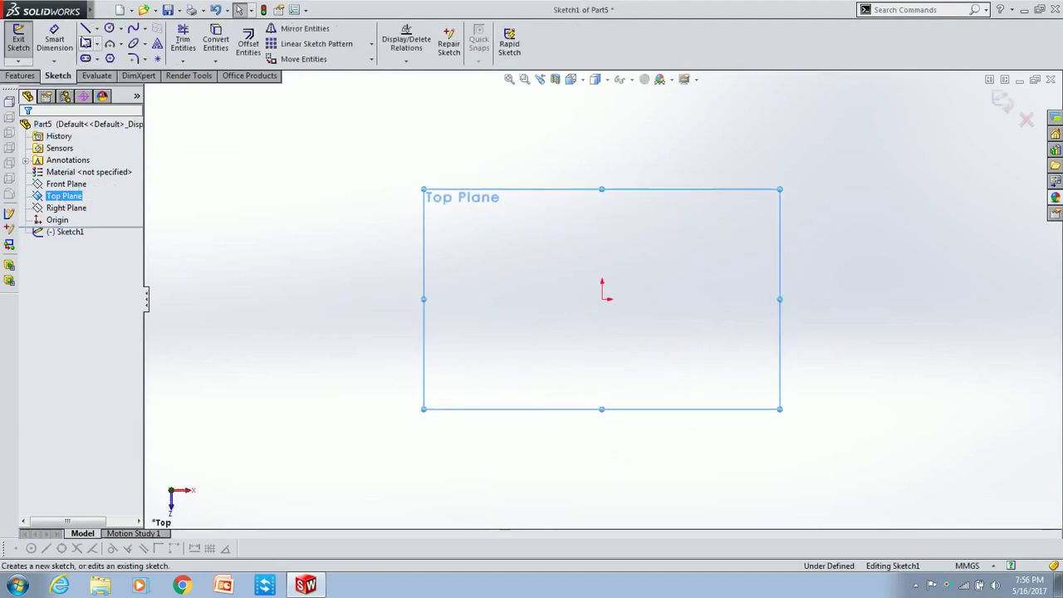
Reopen Blender glass and measure the diameter of its base circle.
left_click(1019, 89)
left_click(143, 9)
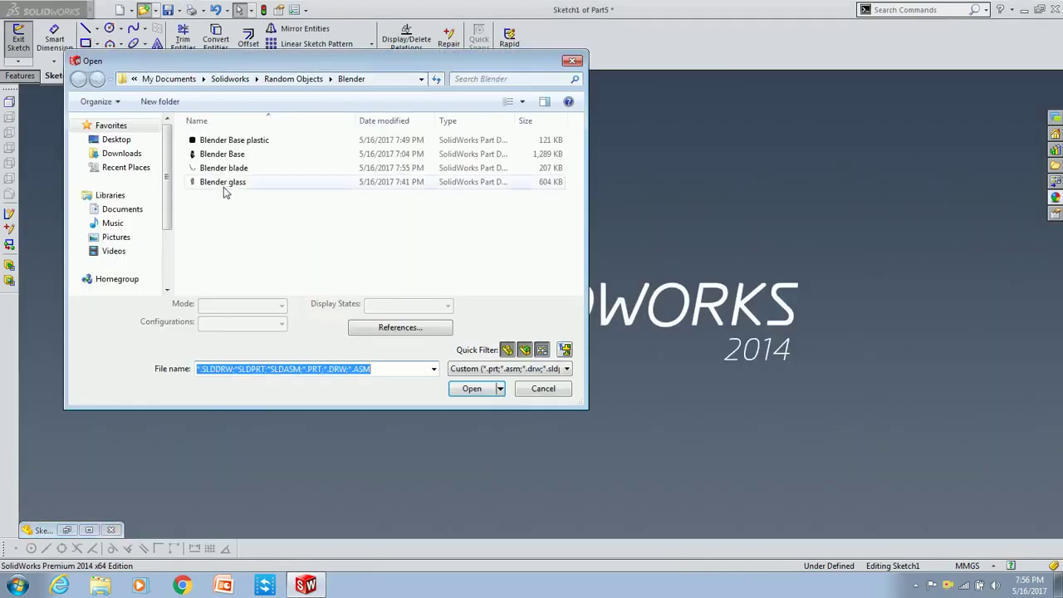
double_click(237, 181)
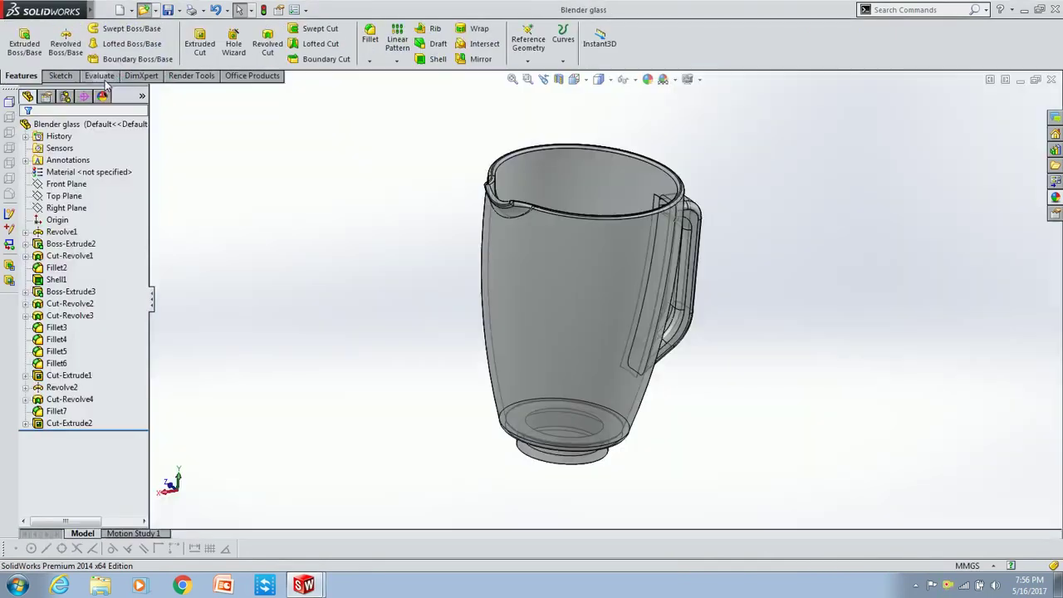
left_click(99, 75)
left_click(54, 41)
middle_click_drag(581, 316, 605, 429)
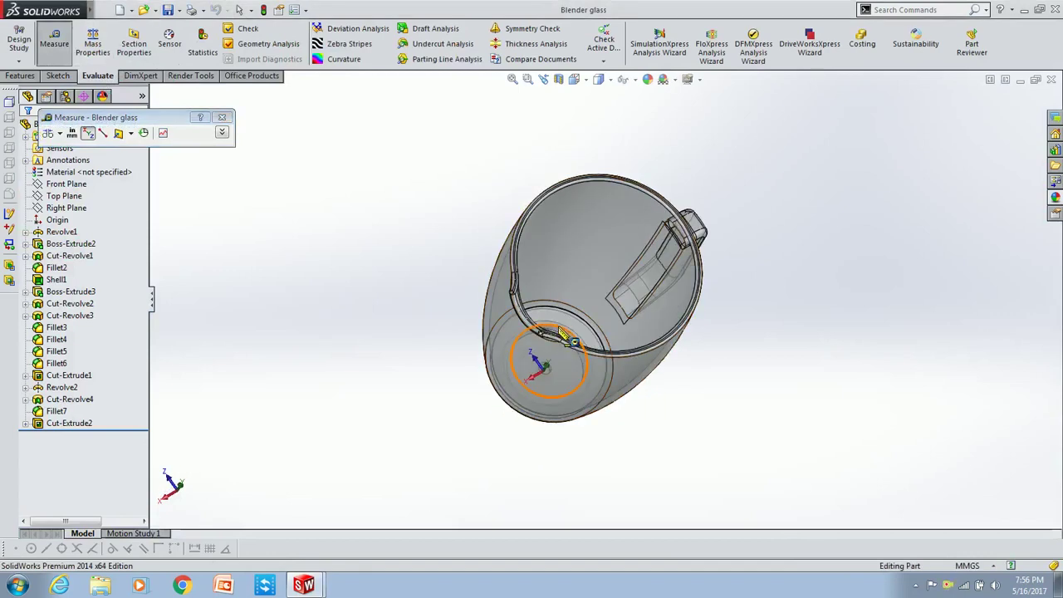
left_click(564, 334)
left_click(223, 117)
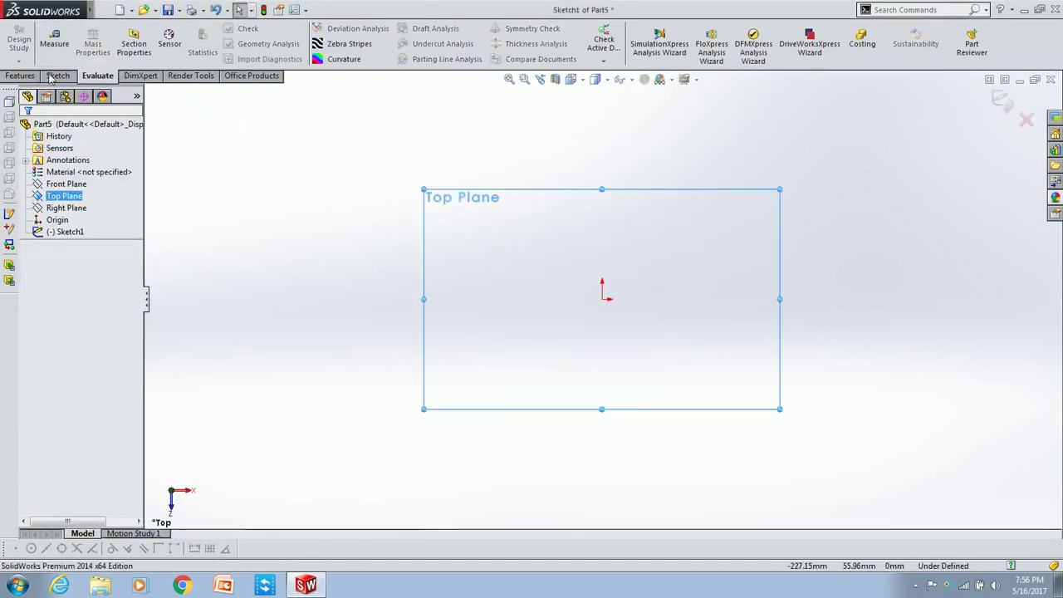
Draw a 30 mm-radius circle centred on the origin.
left_click(58, 75)
left_click(109, 27)
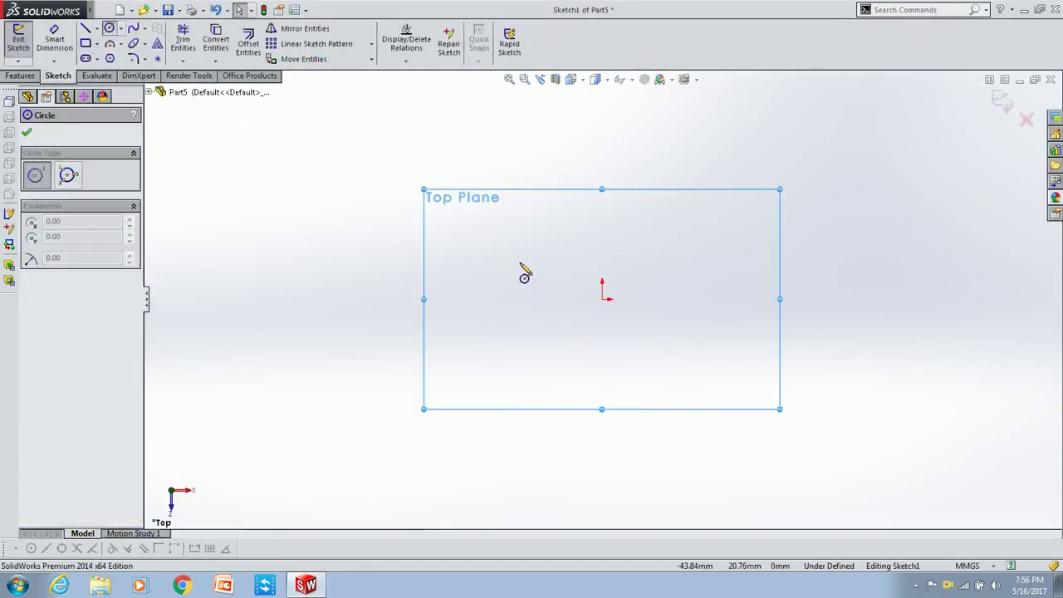
left_click(603, 297)
left_click(711, 257)
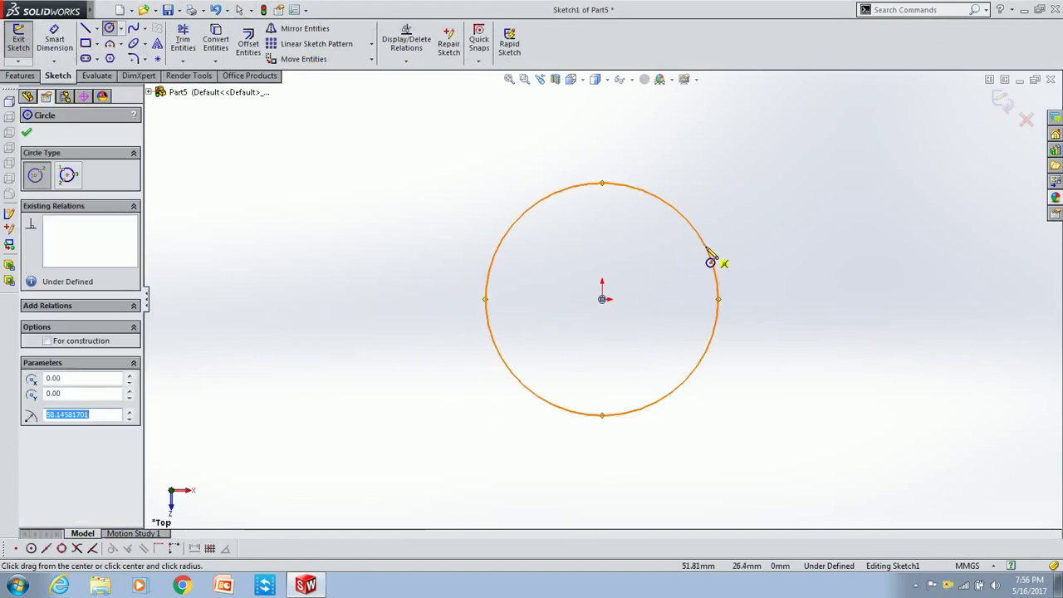
scroll(723, 264, "up", 3)
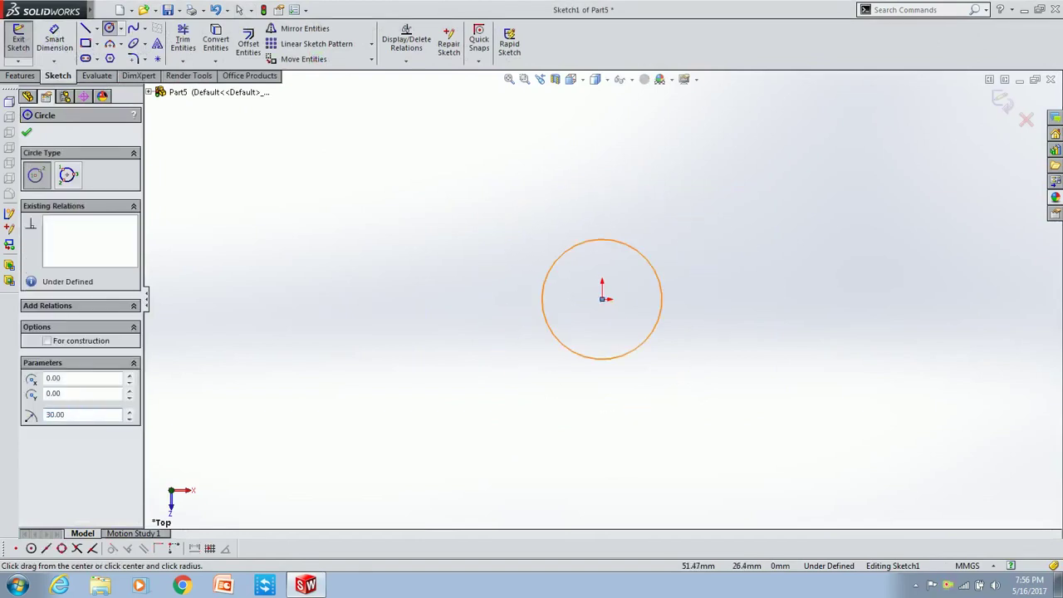
key("Escape")
scroll(664, 324, "down", 3)
Extrude the circle 10 mm Blind into a disc and select its top face for sketching.
mouse_move(665, 325)
middle_mouse_down()
mouse_move(669, 157)
mouse_move(629, 230)
middle_mouse_up()
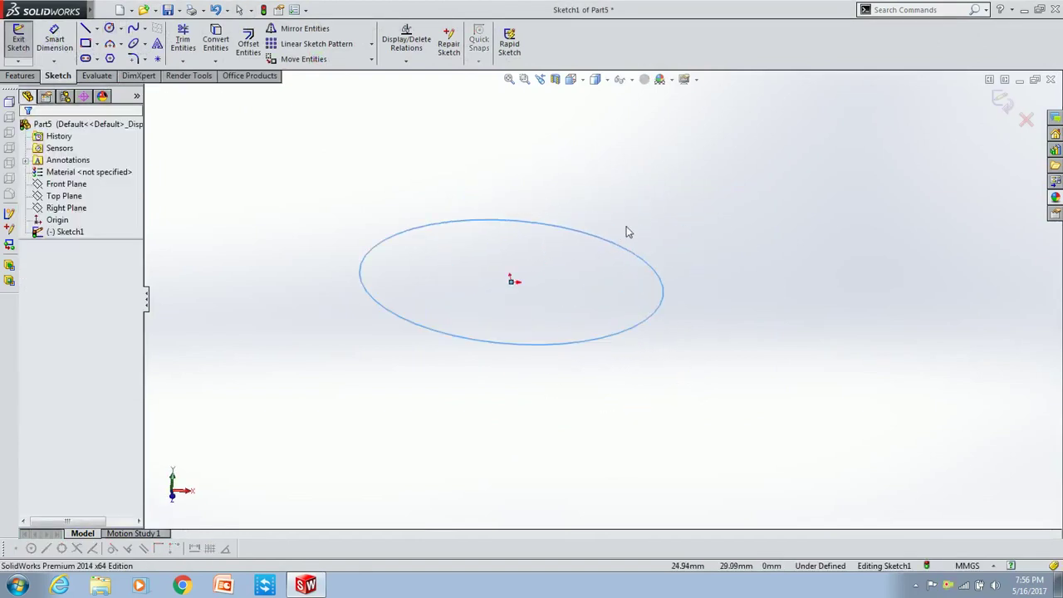
left_click(18, 76)
left_click(25, 41)
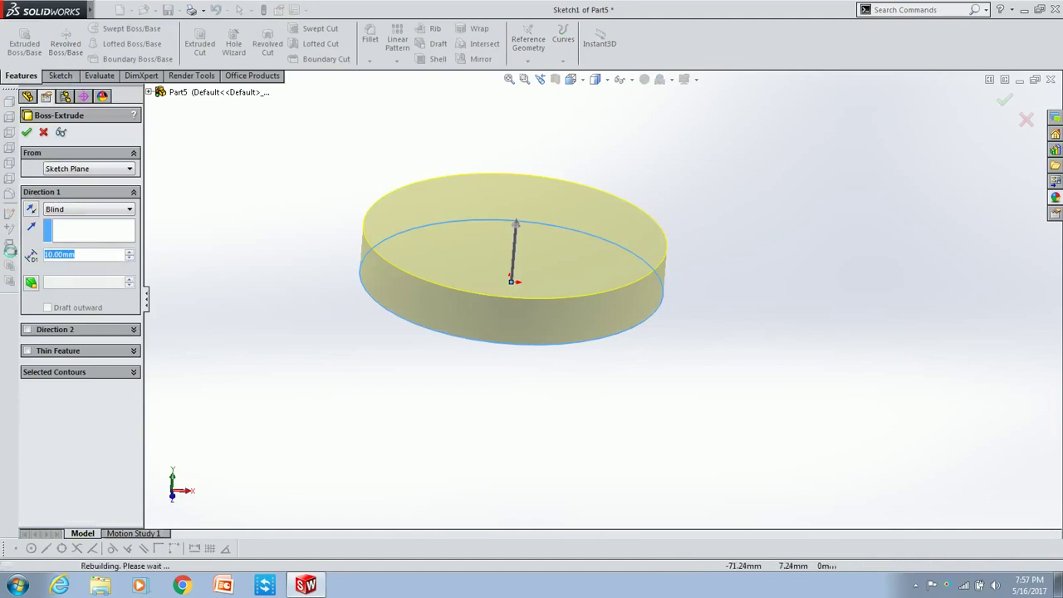
key("Return")
left_click(619, 213)
left_click(577, 239)
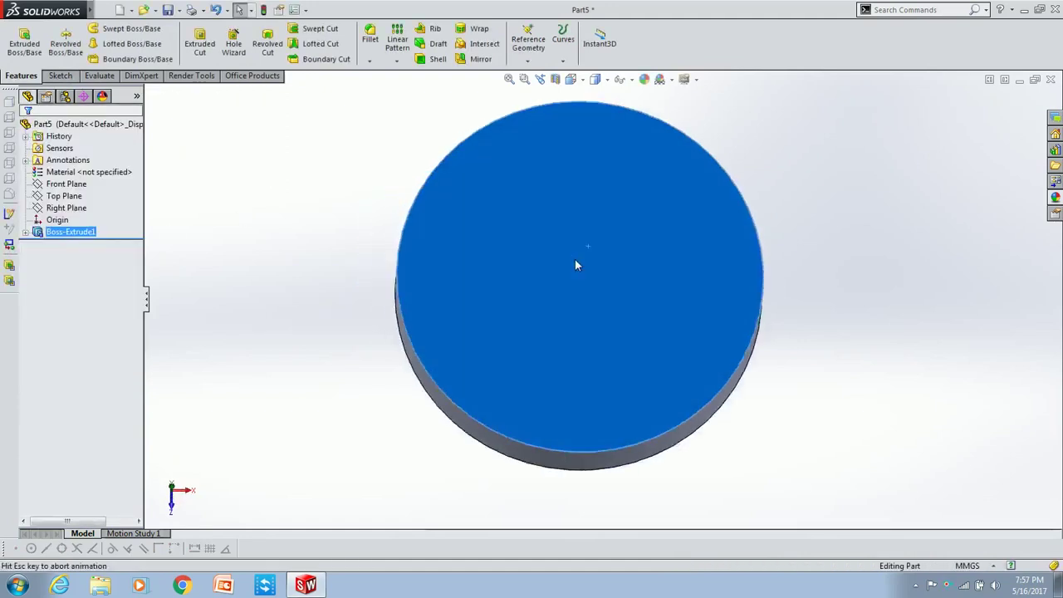
Draw a 2.5 mm-radius circle at the origin on the disc's top face.
left_click(109, 28)
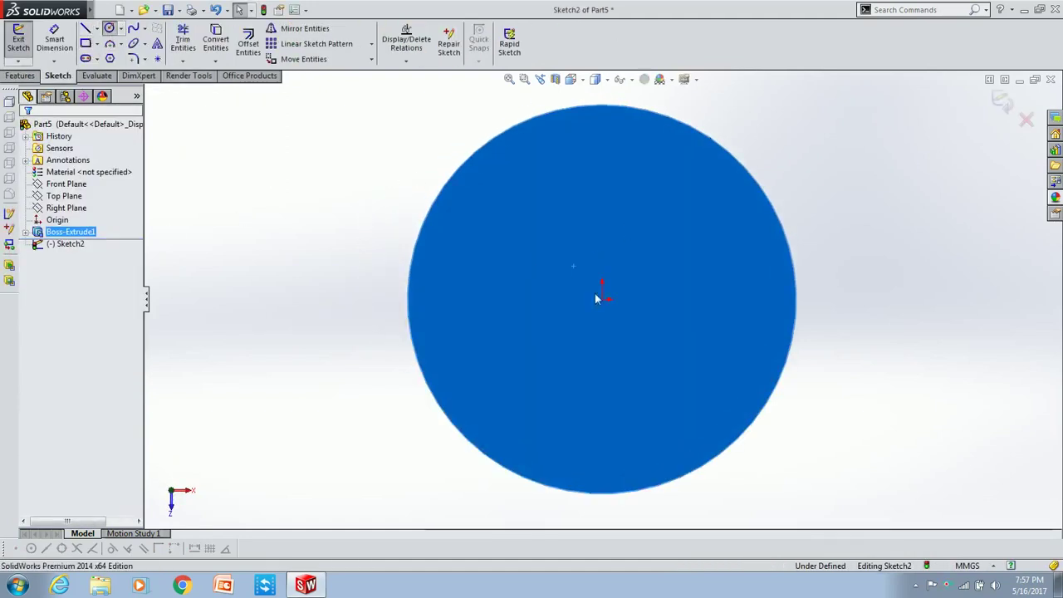
left_click(602, 297)
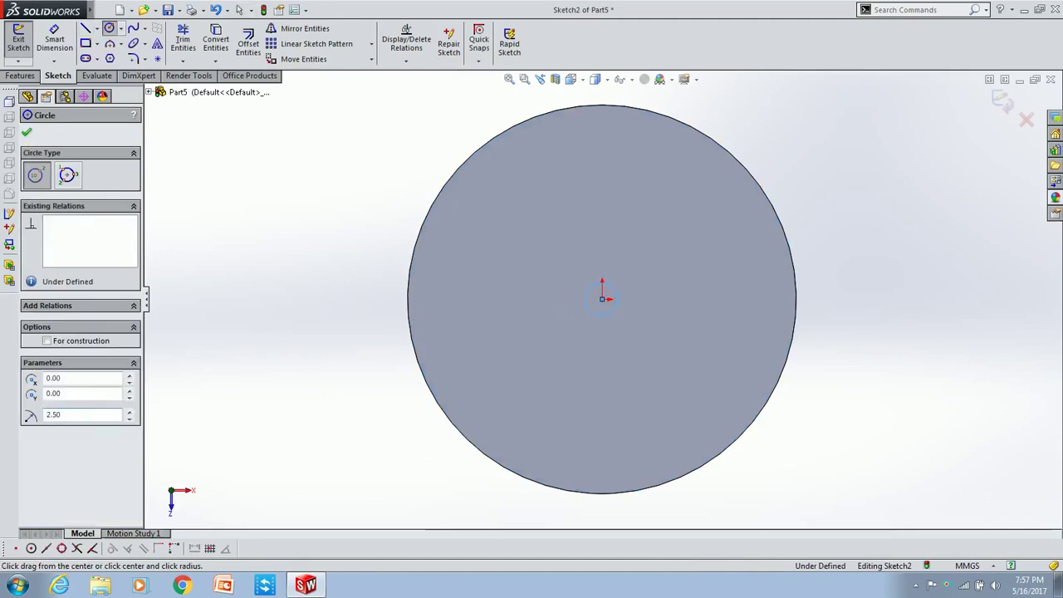
key("Escape")
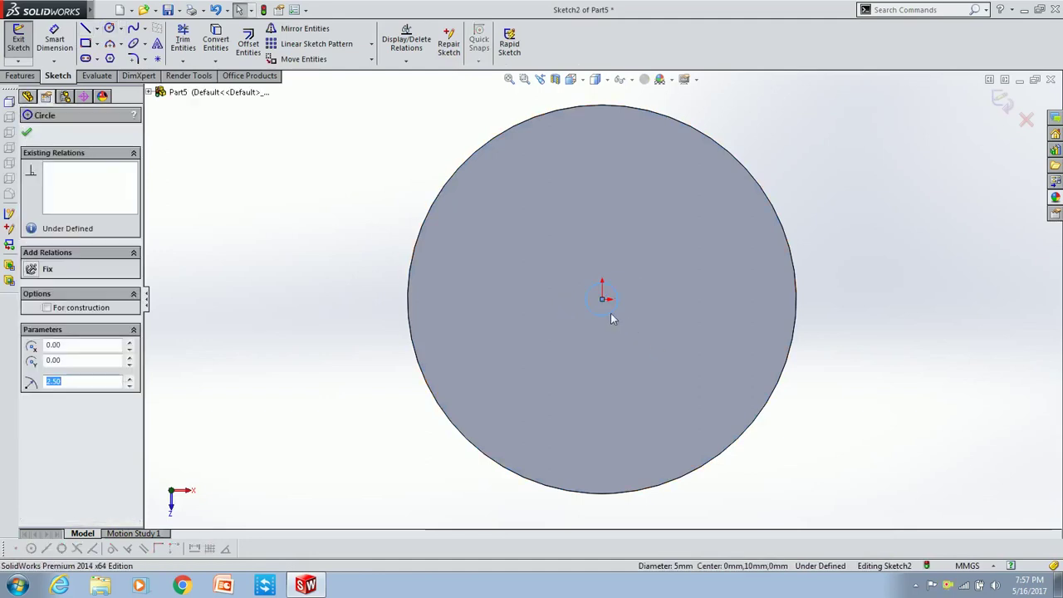
key("Escape")
Extrude the small circle 25 mm into a centre post.
left_click(33, 76)
left_click(24, 42)
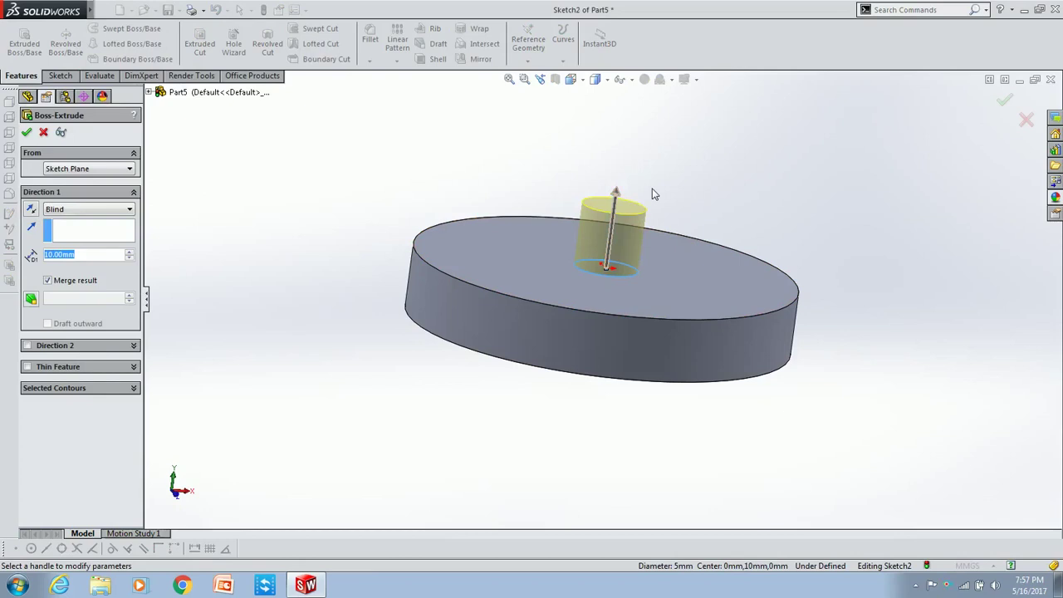
type("25")
key("Return")
key("z")
middle_click_drag(734, 181, 614, 266)
left_click(26, 133)
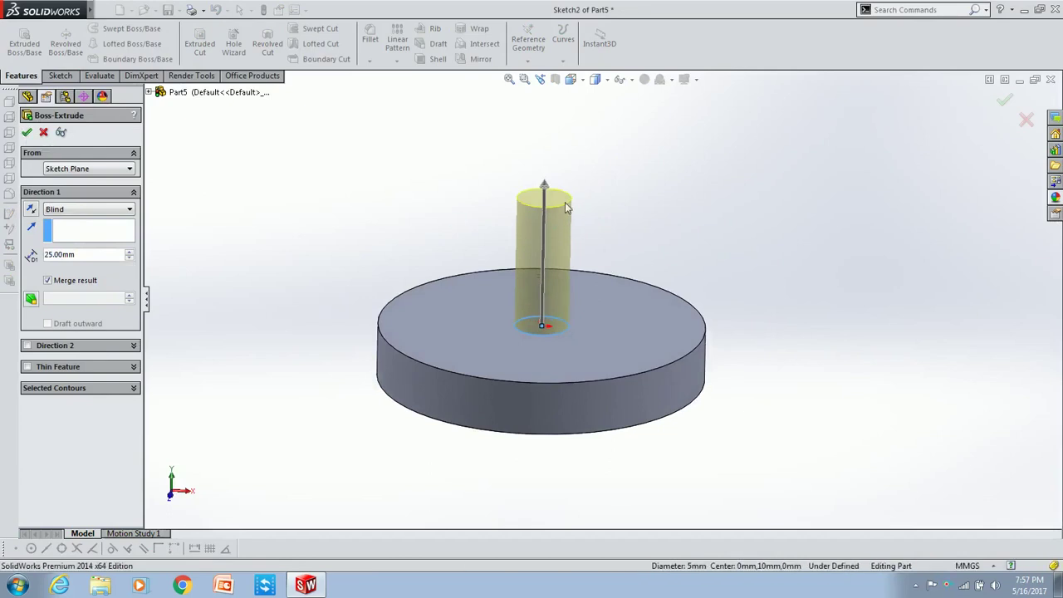
scroll(564, 201, "down", 2)
left_click(599, 213)
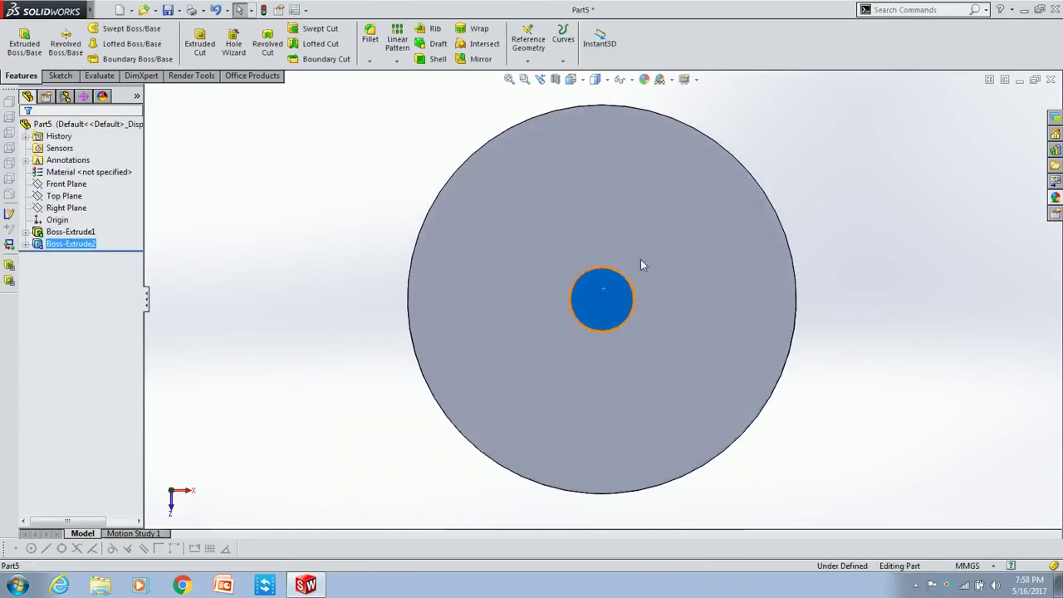
Sketch a small circle on the post top and extrude it 2 mm.
scroll(602, 292, "down", 2)
left_click_drag(562, 295, 602, 255)
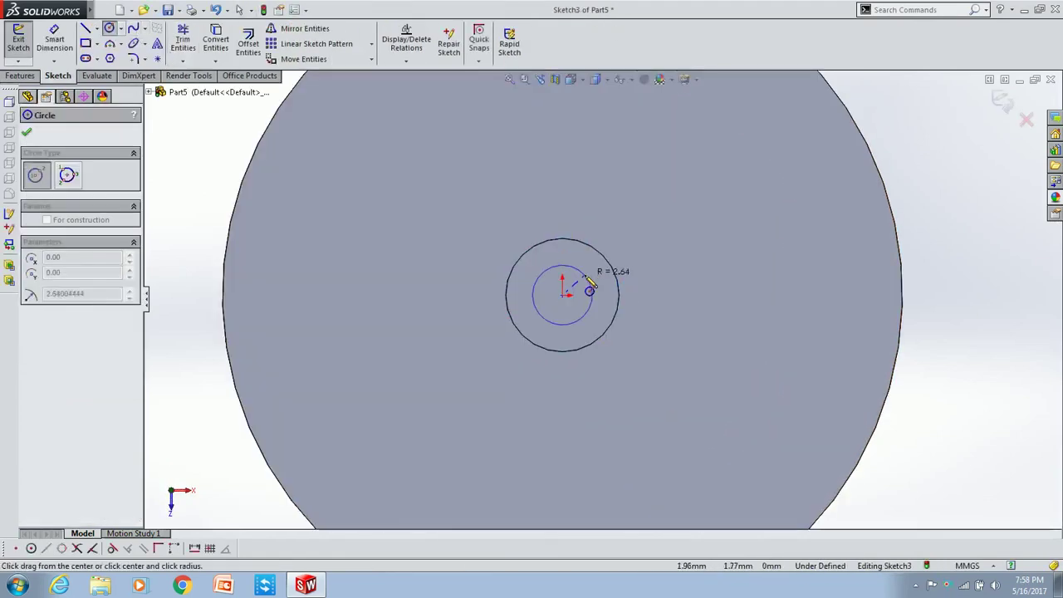
key("Escape")
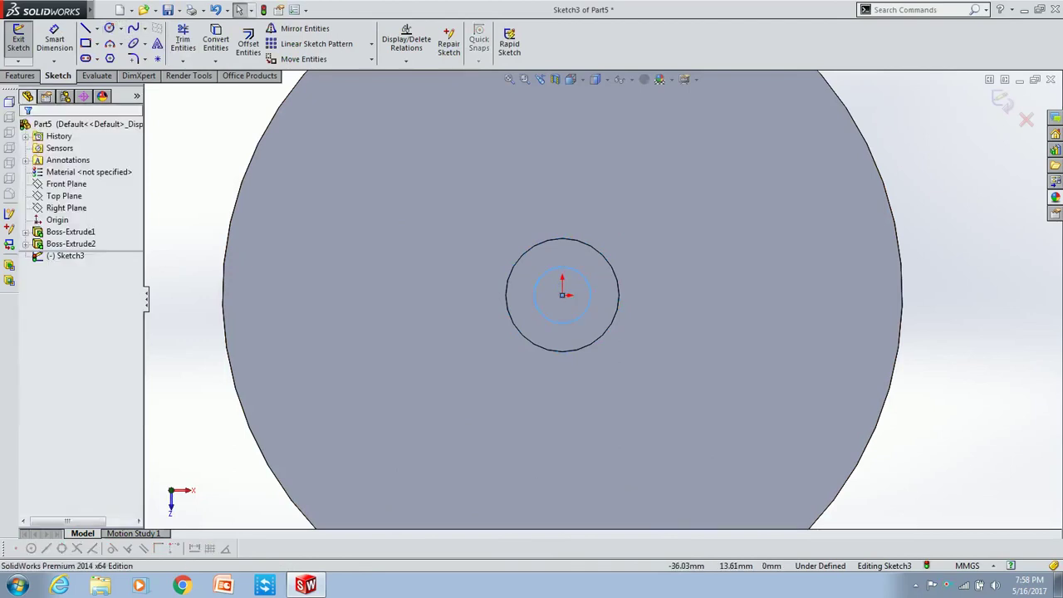
left_click(21, 76)
left_click(24, 43)
type("2")
key("Return")
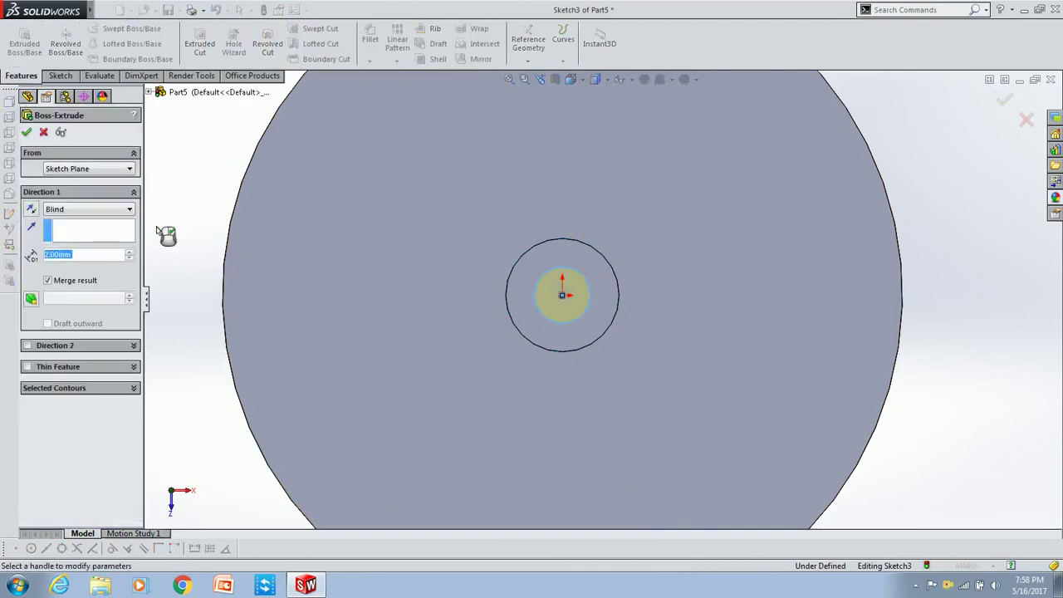
key("Return")
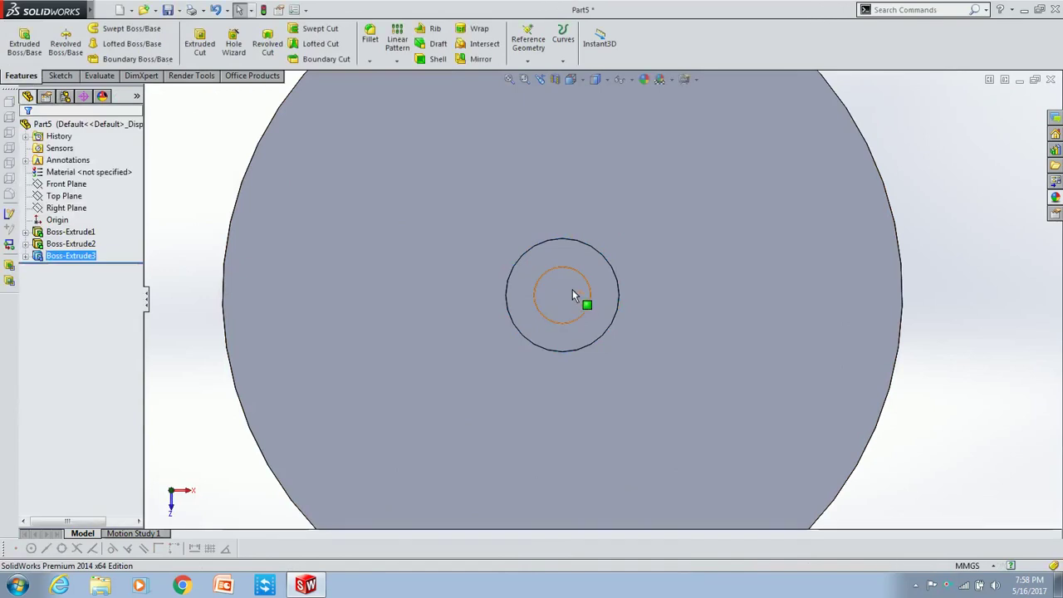
Sketch a larger circle on the new boss and extrude it 1 mm as a cap.
left_click(572, 295)
left_click(623, 247)
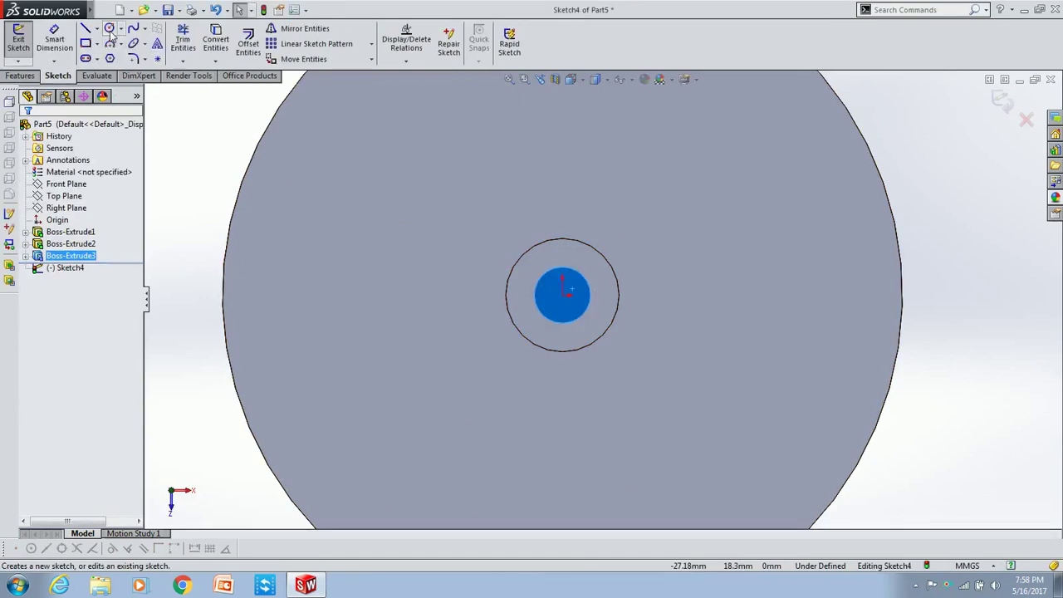
left_click(109, 27)
left_click(563, 295)
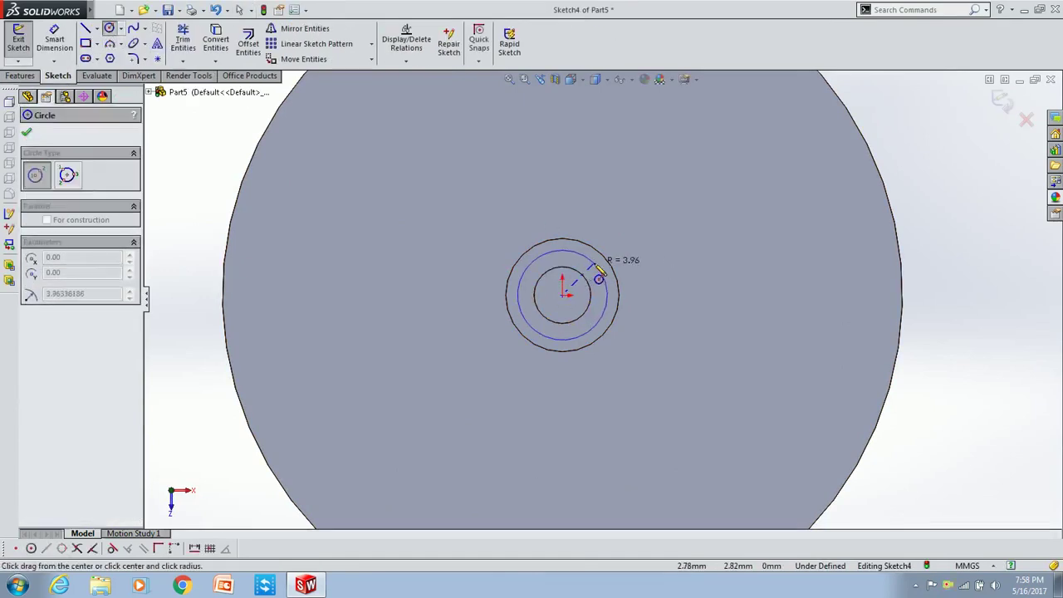
left_click(600, 276)
key("Escape")
left_click(20, 76)
left_click(24, 43)
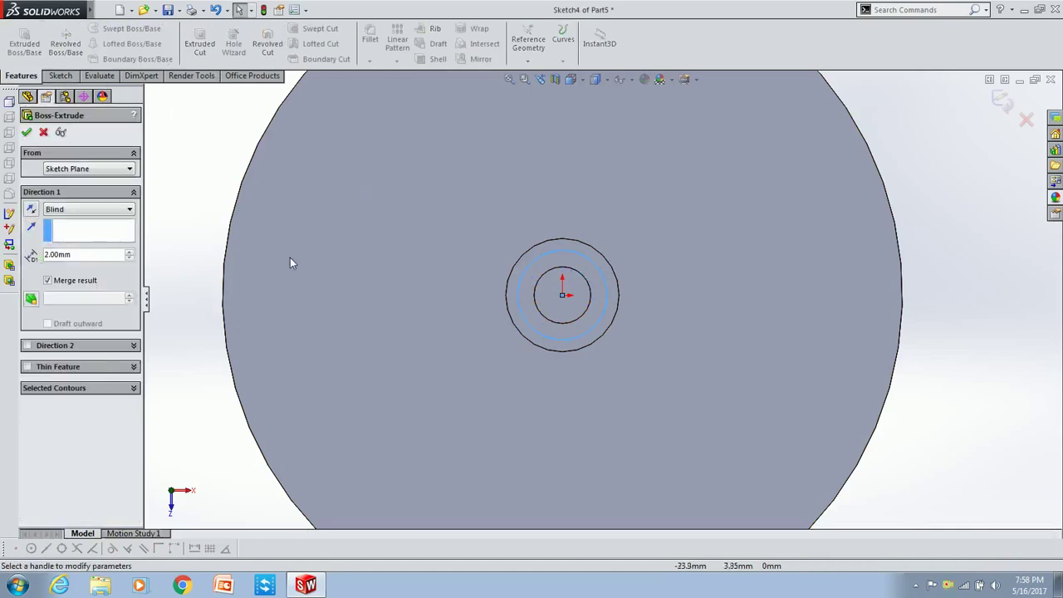
left_click(26, 132)
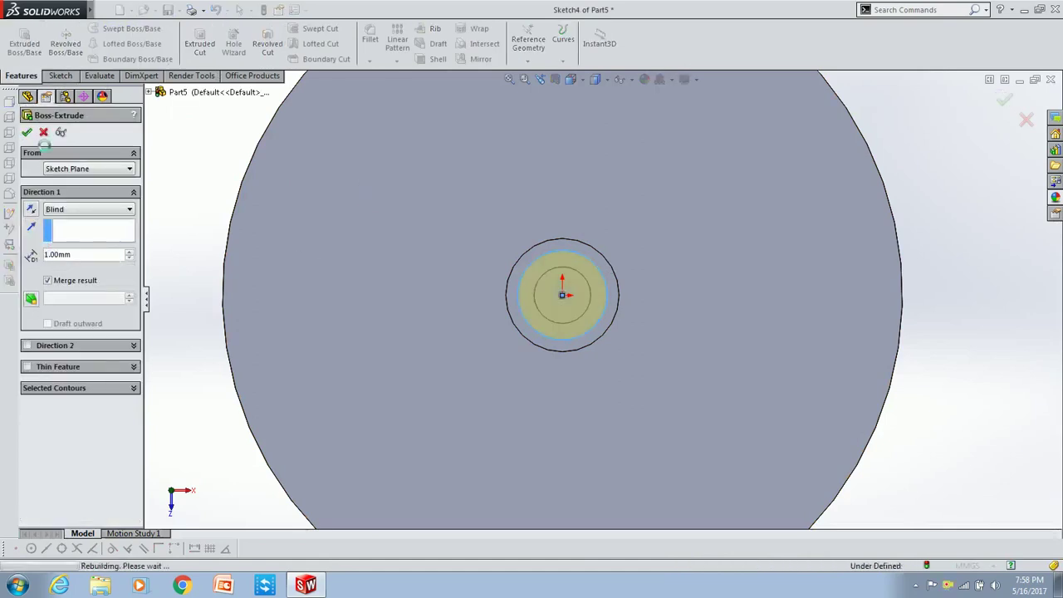
Fillet the cap's top edges with a 1 mm radius.
left_click(370, 37)
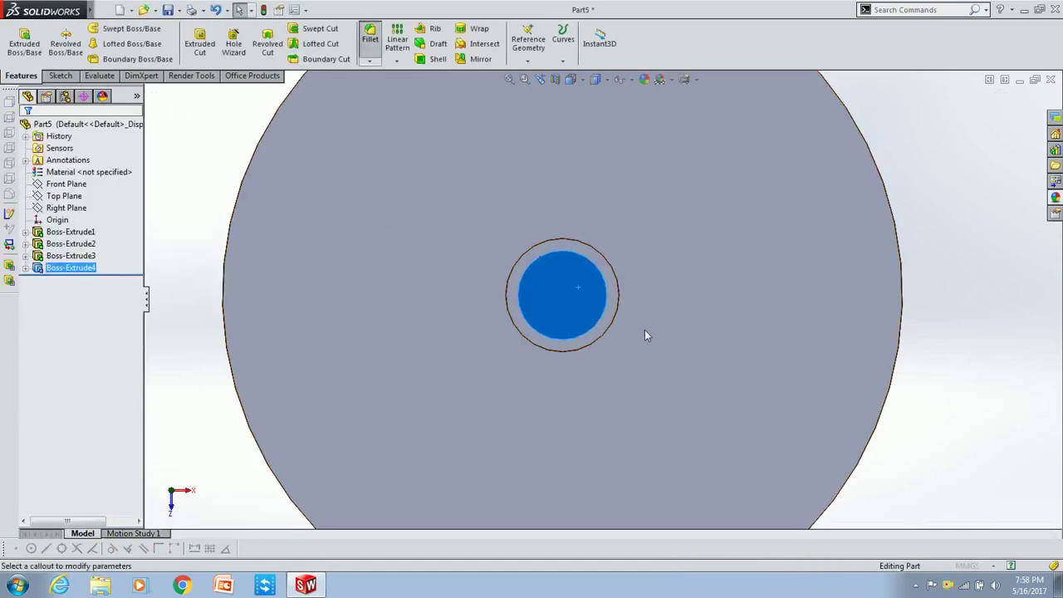
middle_click_drag(644, 329, 582, 287)
type("1")
key("Return")
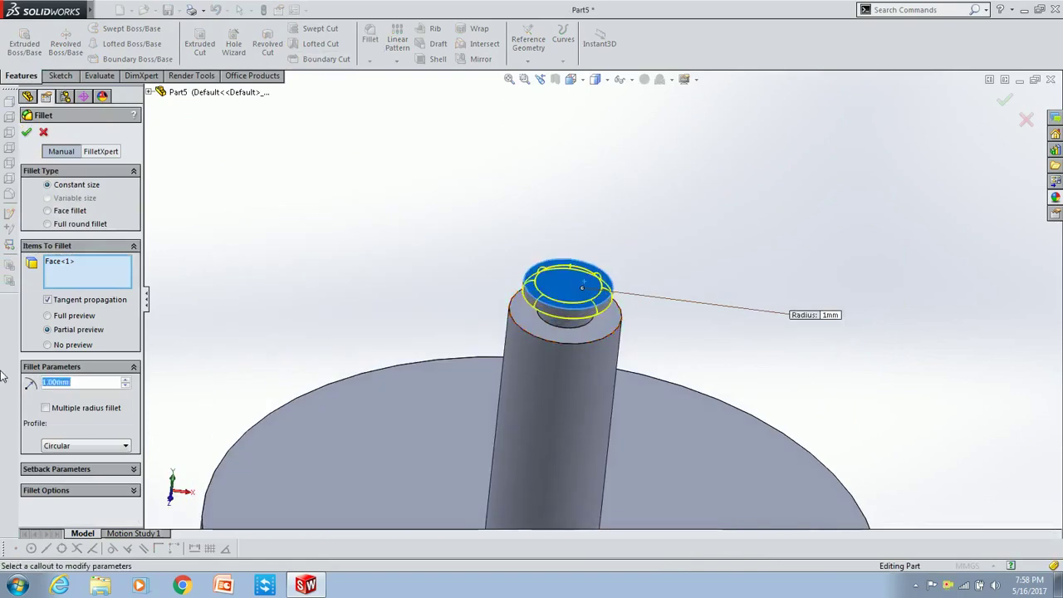
left_click(26, 132)
scroll(616, 399, "up", 3)
Apply the Steel appearance to the part.
scroll(664, 332, "up", 2)
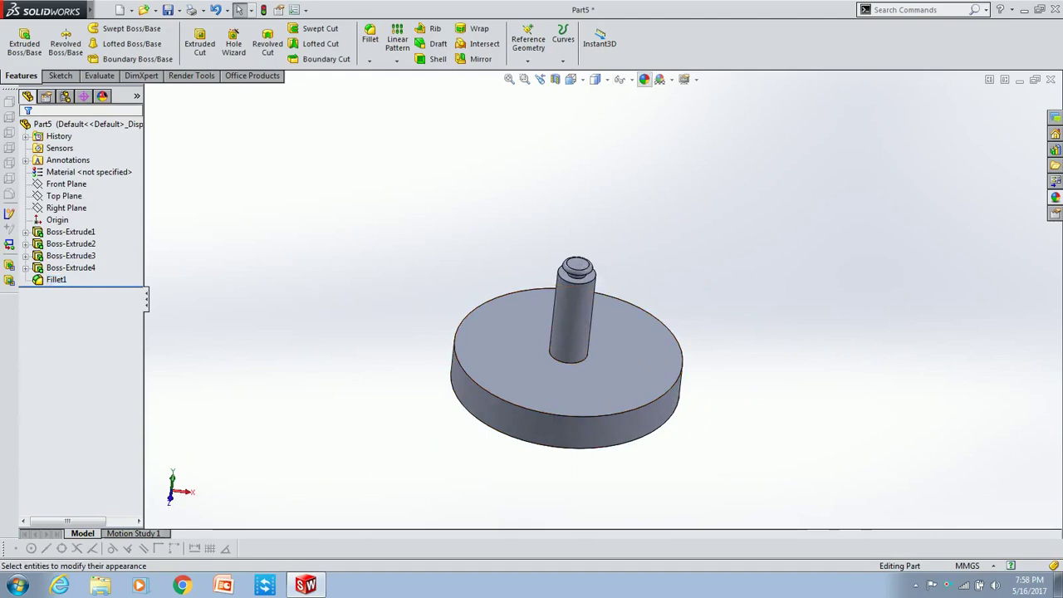
left_click(643, 79)
scroll(937, 185, "down", 5)
scroll(937, 185, "up", 5)
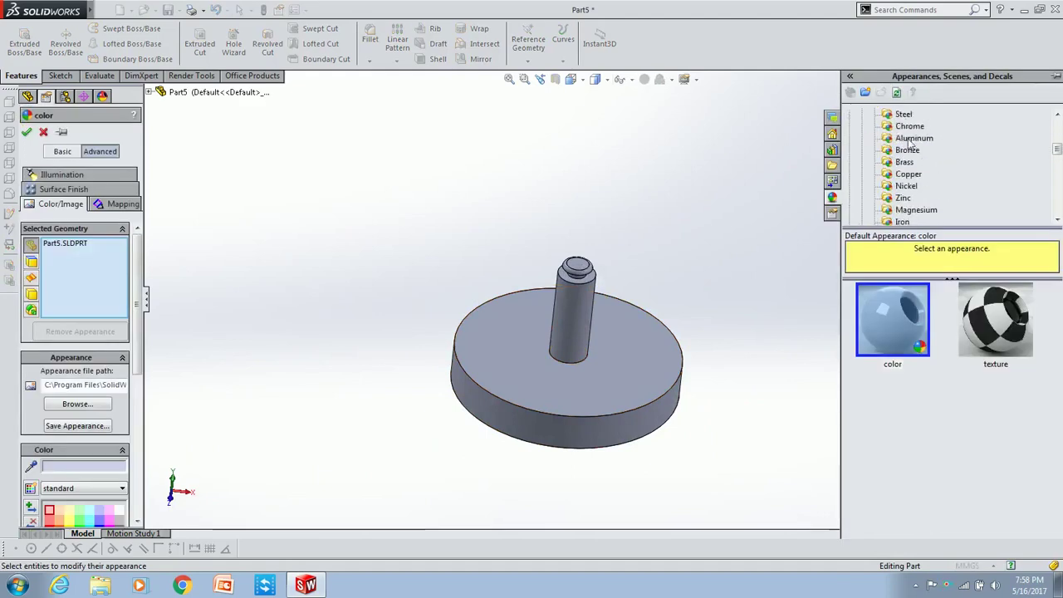
left_click(907, 116)
left_click(913, 327)
left_click(44, 132)
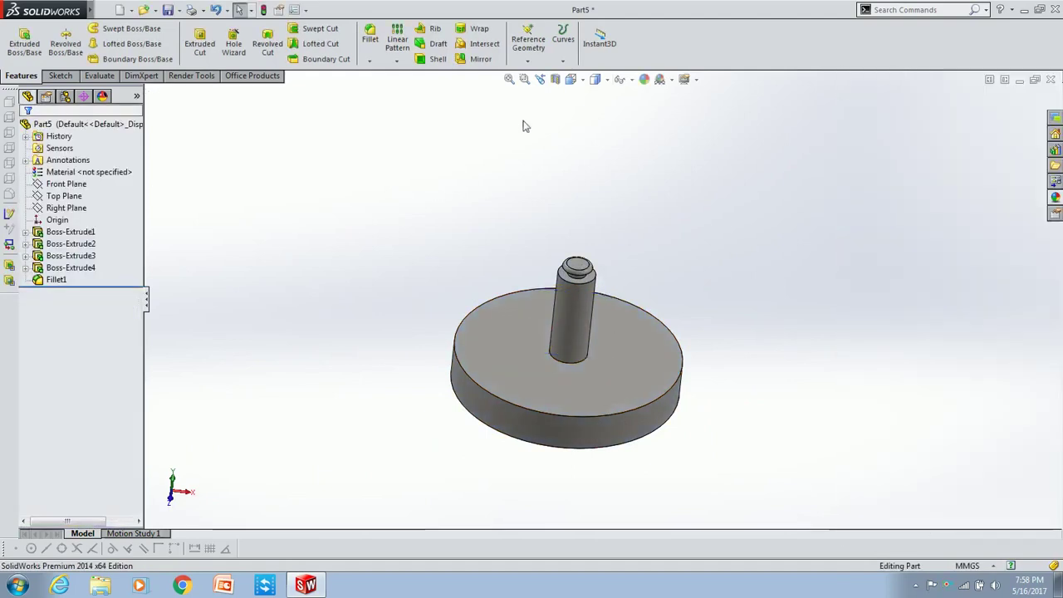
Save the part as 'Blender blade base' and close it.
left_click(105, 9)
left_click(133, 119)
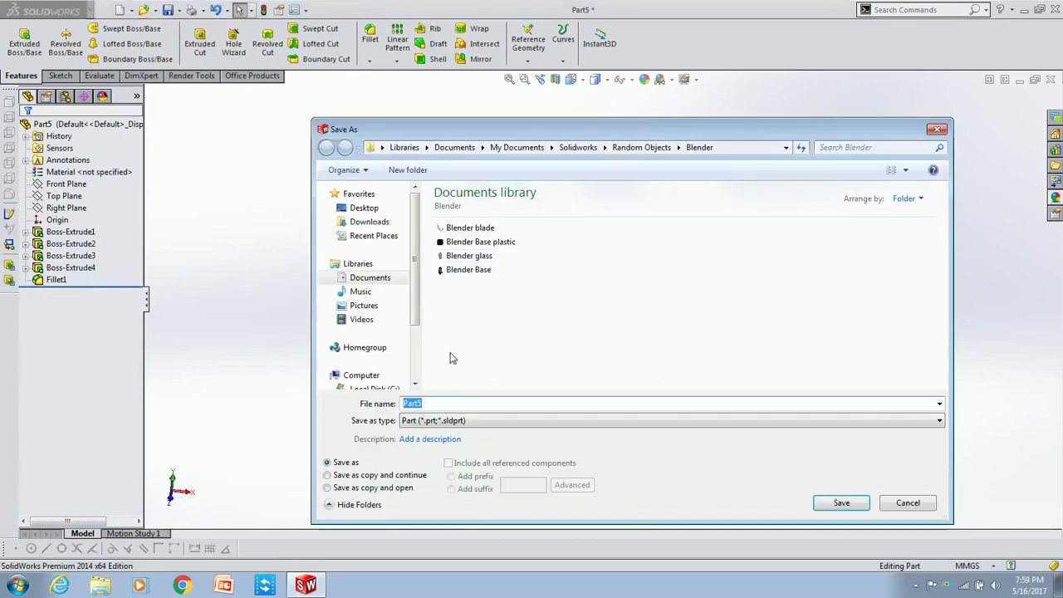
type("Blender ")
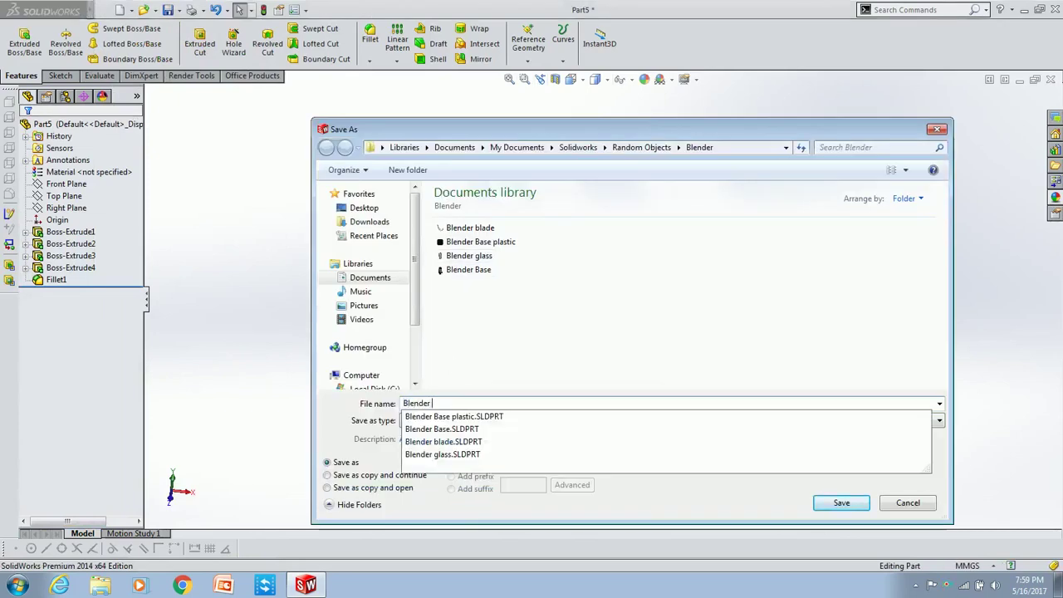
type("blade base")
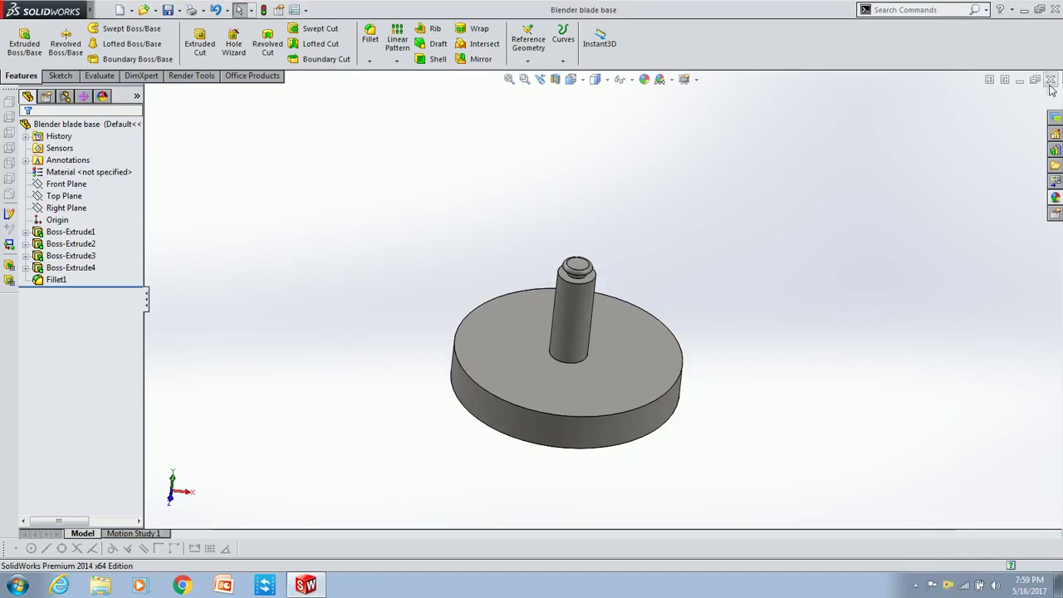
left_click(1050, 79)
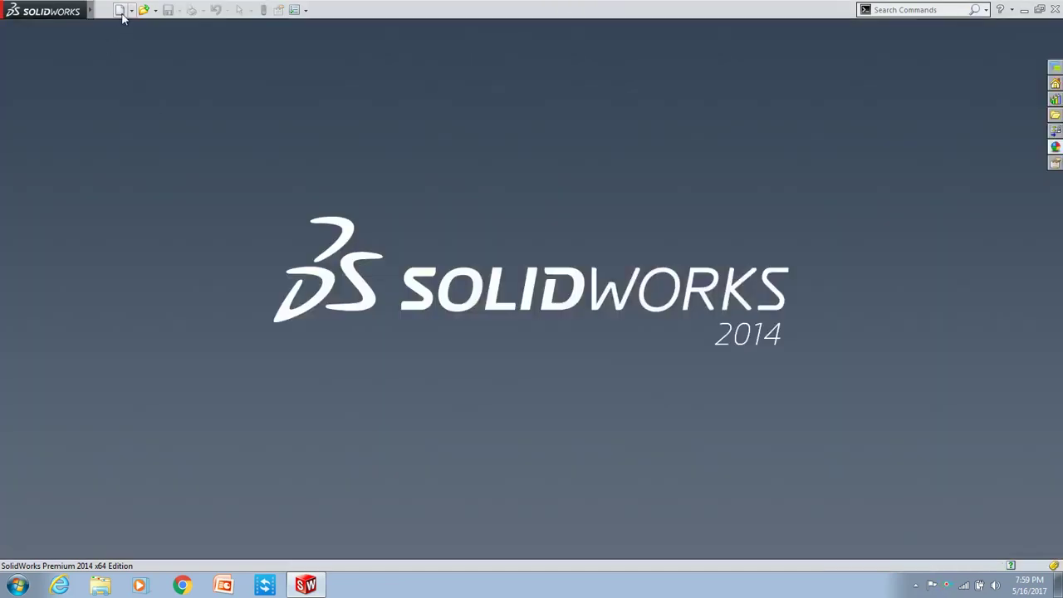
Create a new assembly and place the Blender blade base part in it.
left_click(119, 10)
left_click(265, 302)
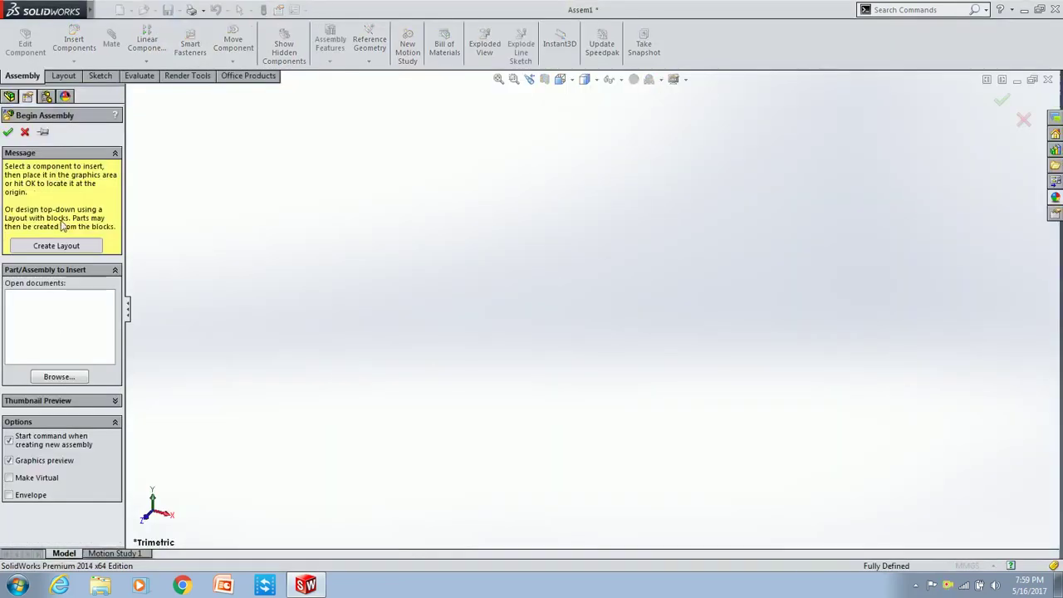
left_click(249, 169)
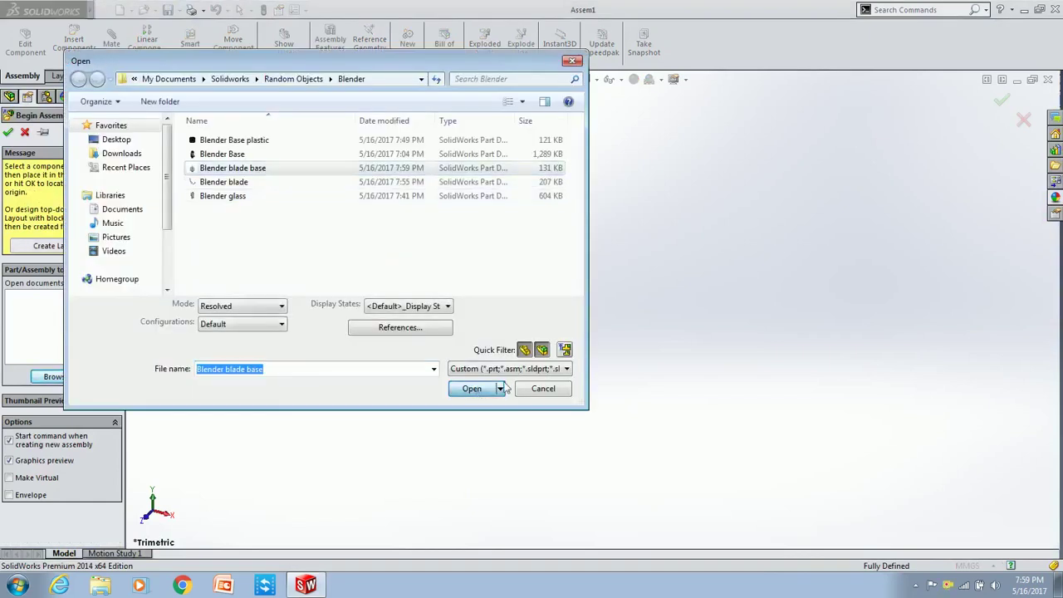
left_click(470, 387)
left_click(627, 317)
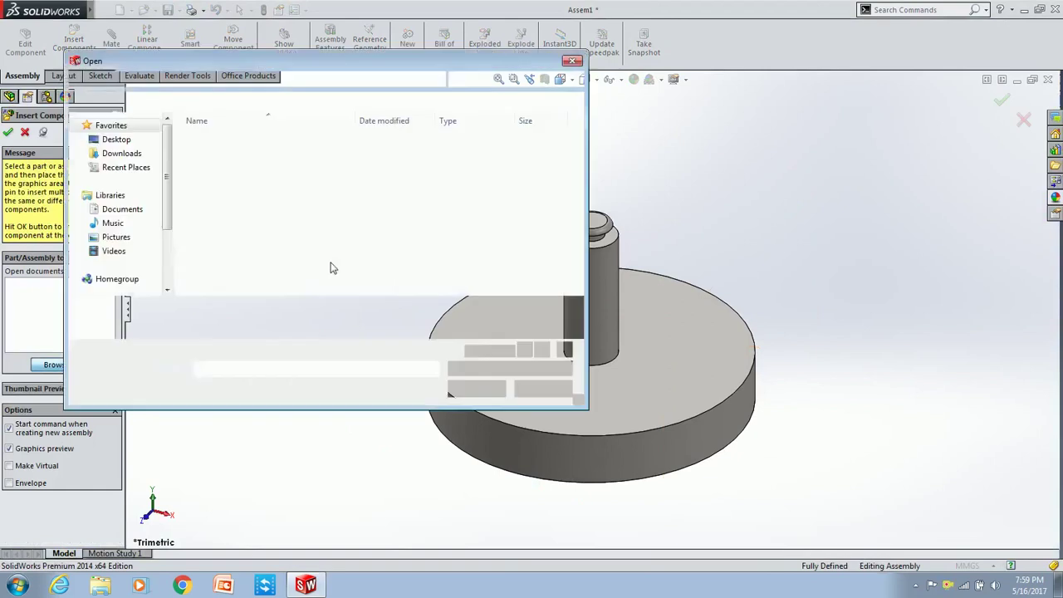
Insert two copies of the Blender blade beside the base.
double_click(263, 182)
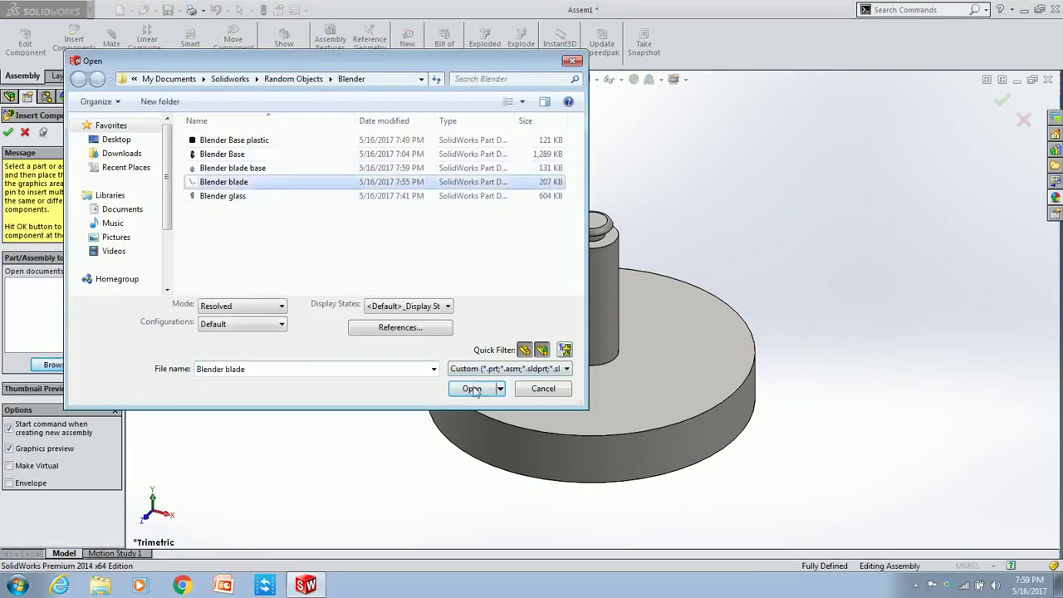
left_click(284, 282)
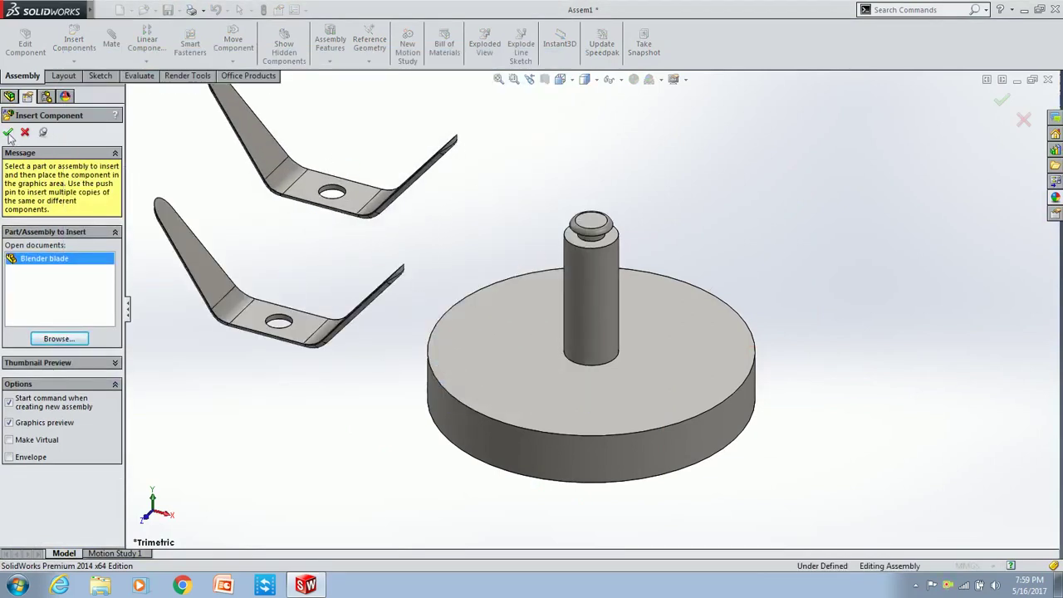
scroll(307, 307, "up", 2)
left_click(322, 325)
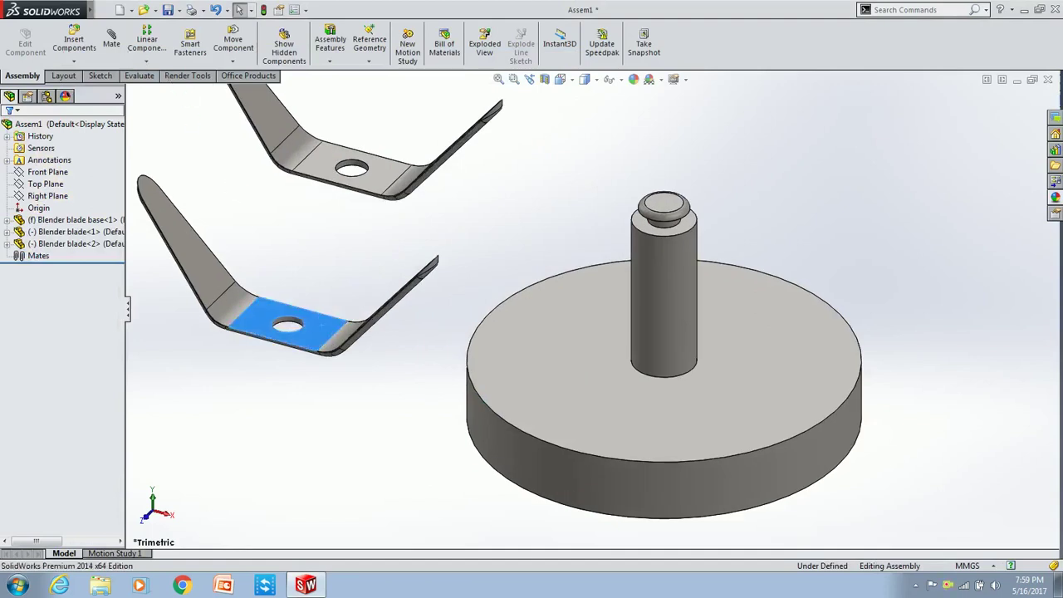
left_click(374, 202)
left_click(389, 184)
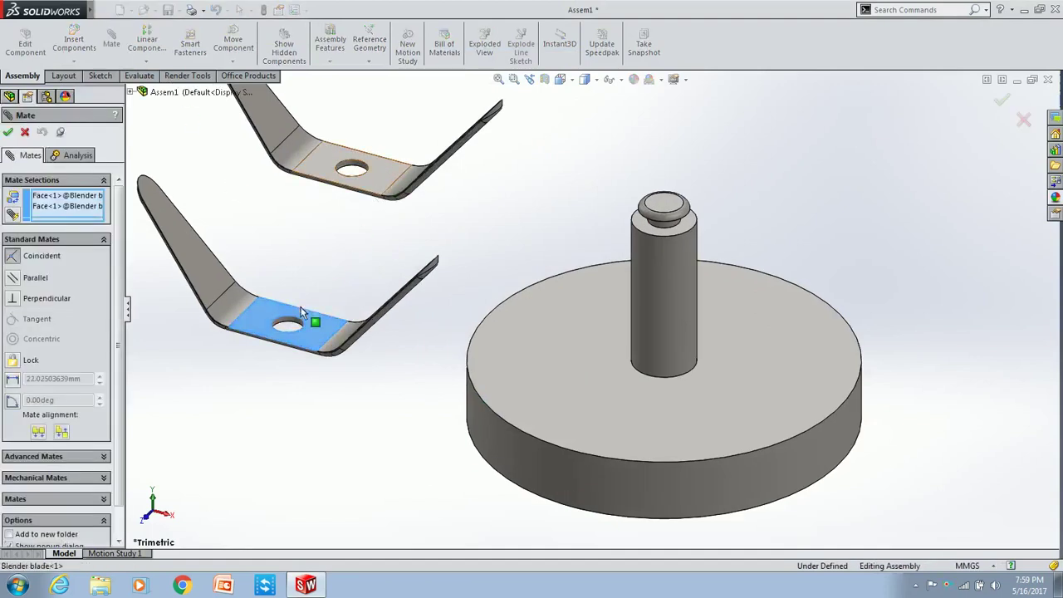
left_click(8, 132)
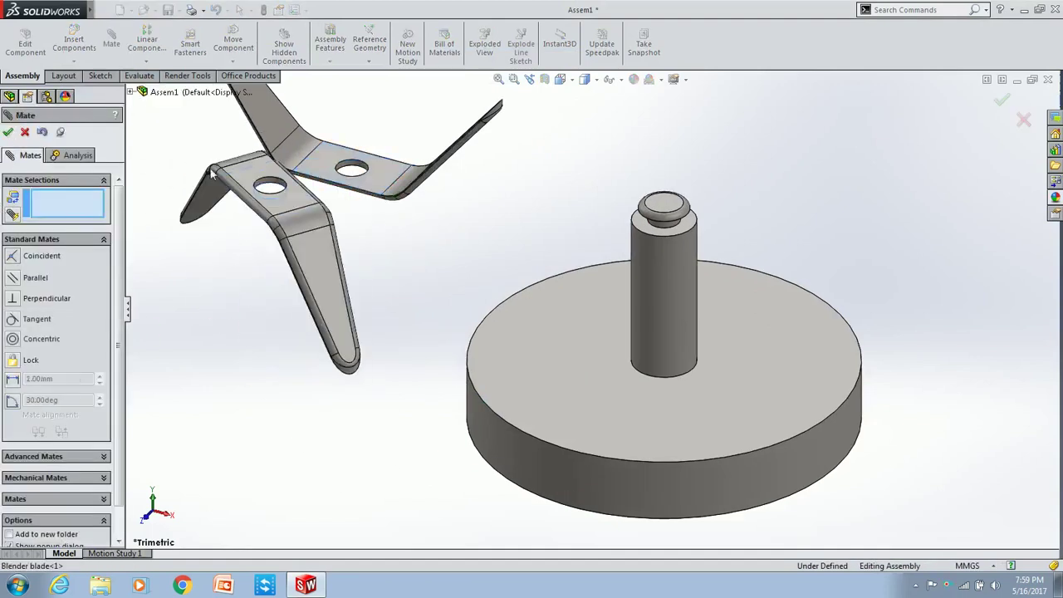
scroll(278, 208, "up", 2)
left_click(291, 218)
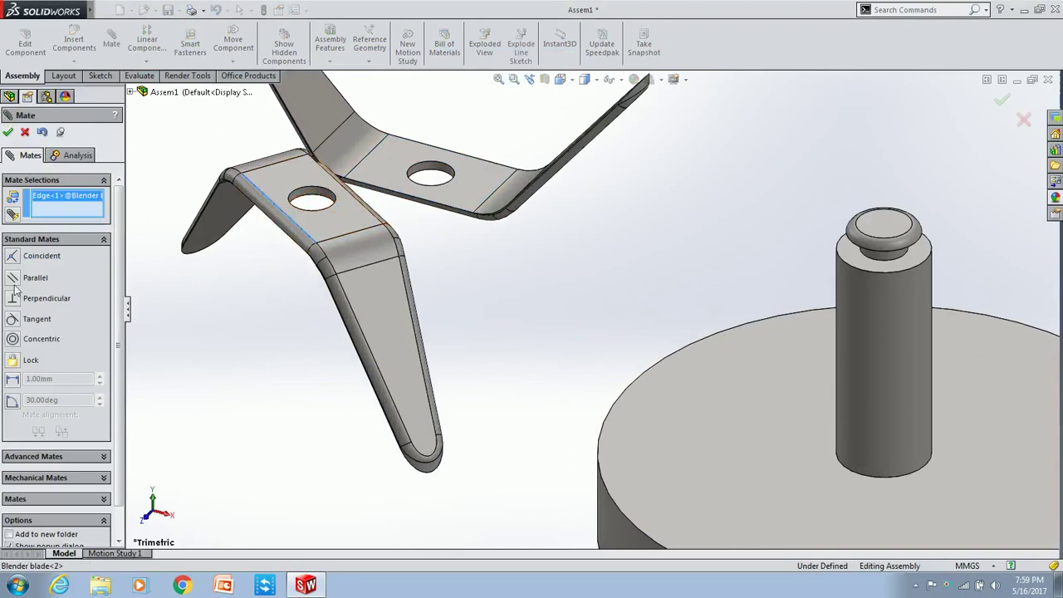
left_click(363, 161)
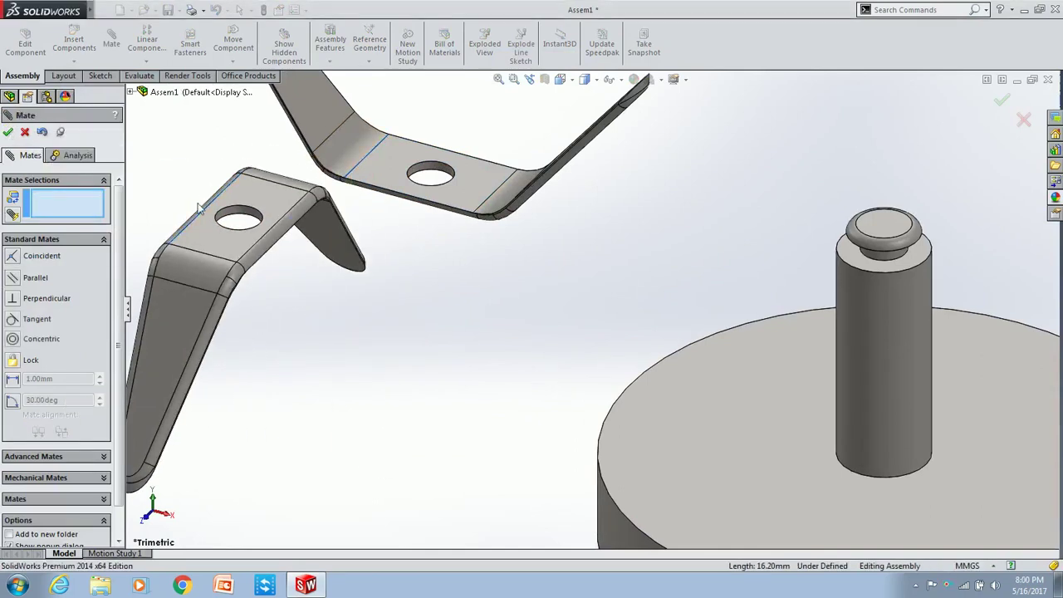
left_click(237, 218)
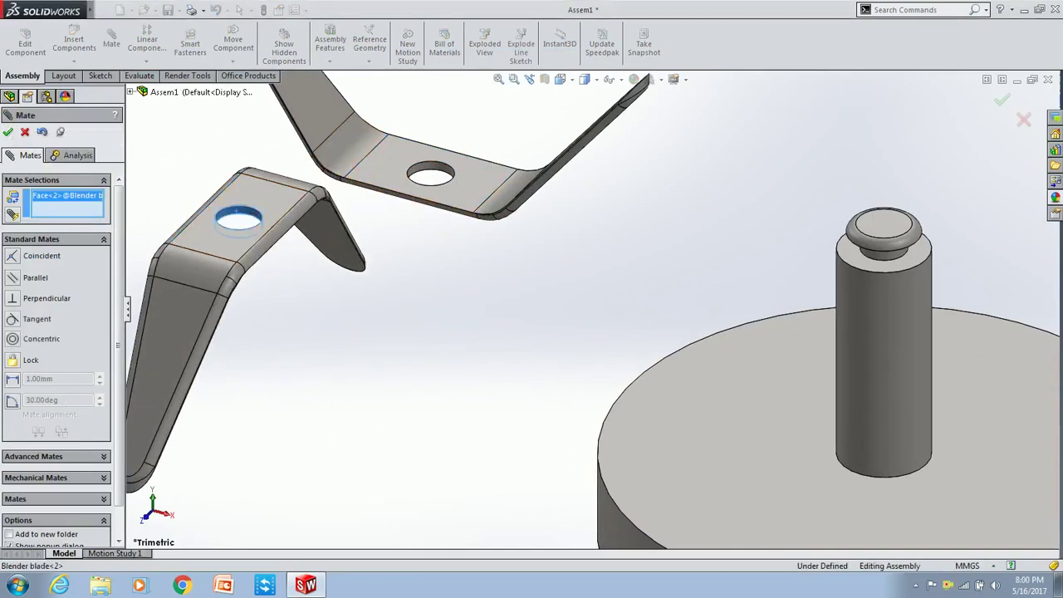
left_click(430, 171)
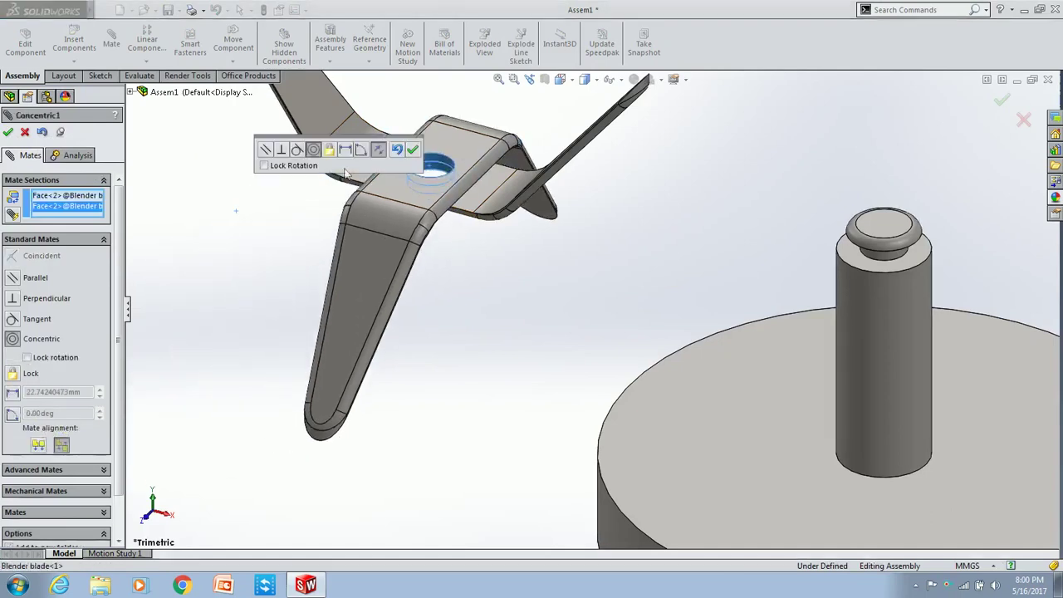
left_click(25, 132)
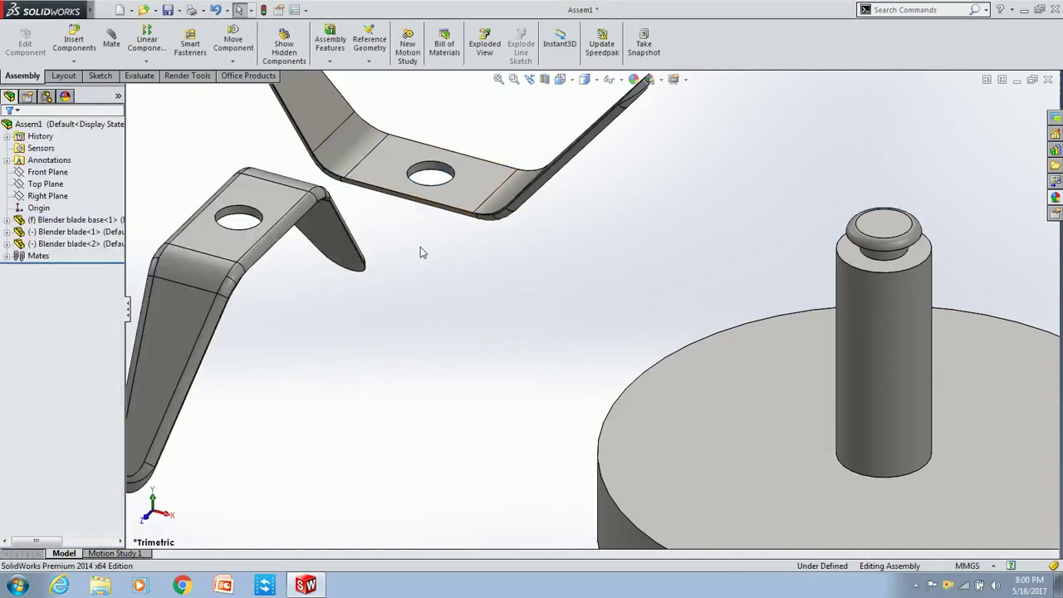
scroll(421, 252, "up", 2)
scroll(413, 263, "up", 2)
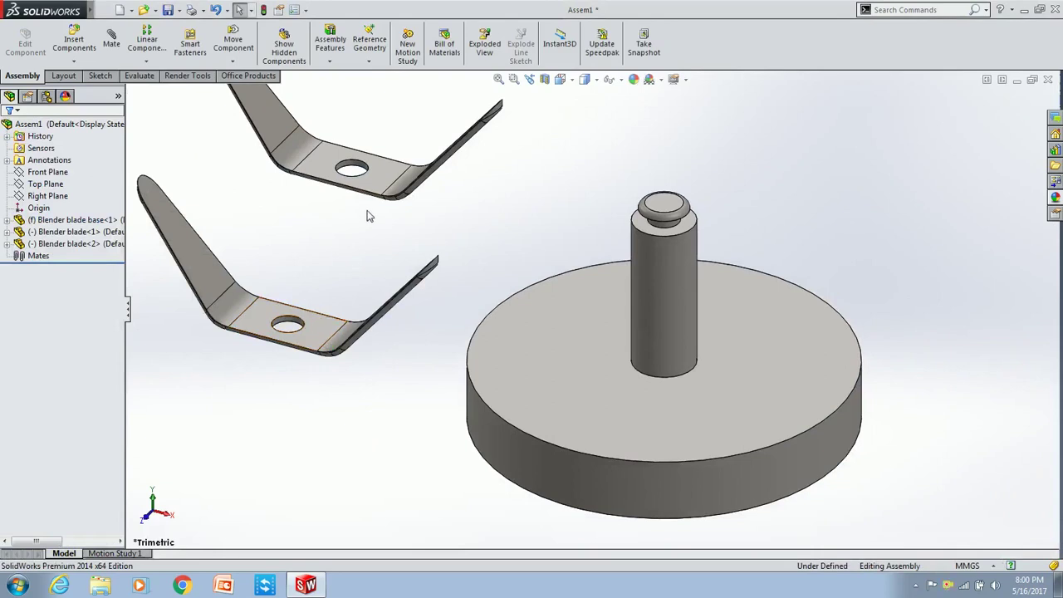
Mate the two blades with coincident faces, parallel edges and concentric holes.
middle_click_drag(369, 215, 363, 230)
left_click(361, 222)
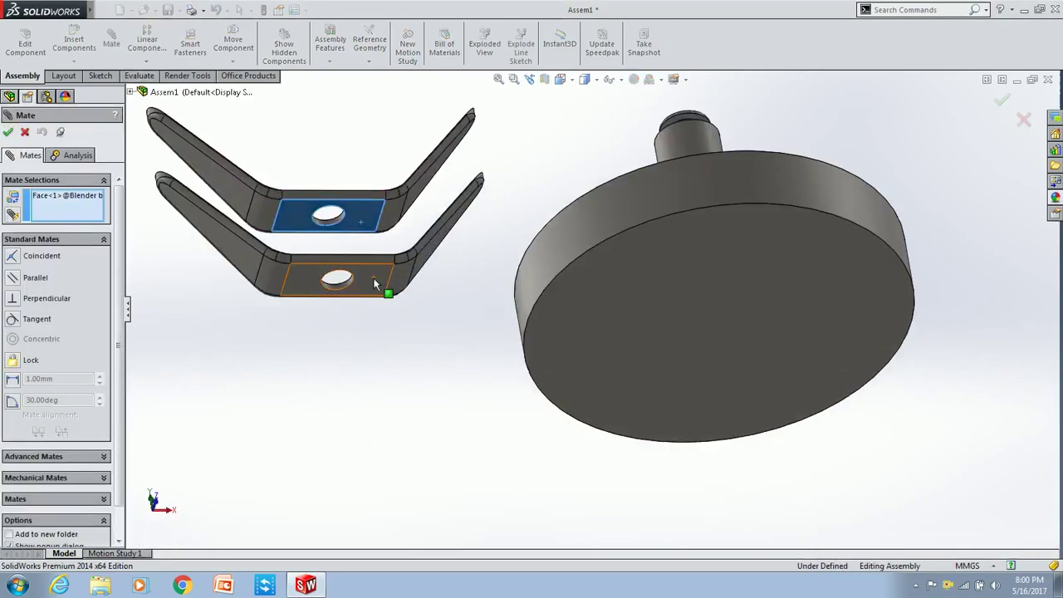
left_click(384, 288)
key("Return")
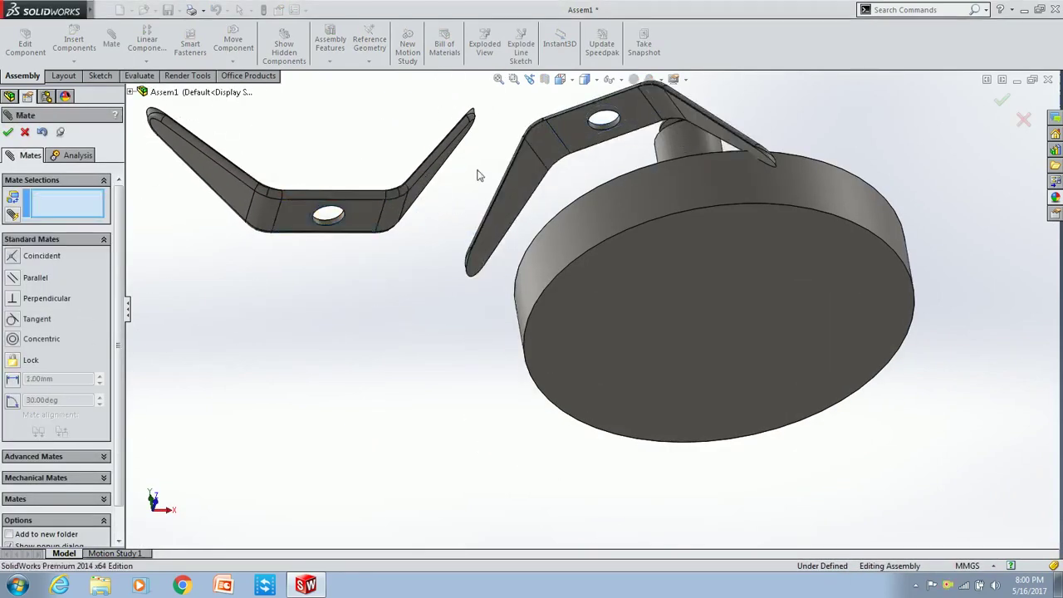
middle_click_drag(474, 174, 498, 216)
scroll(531, 249, "down", 2)
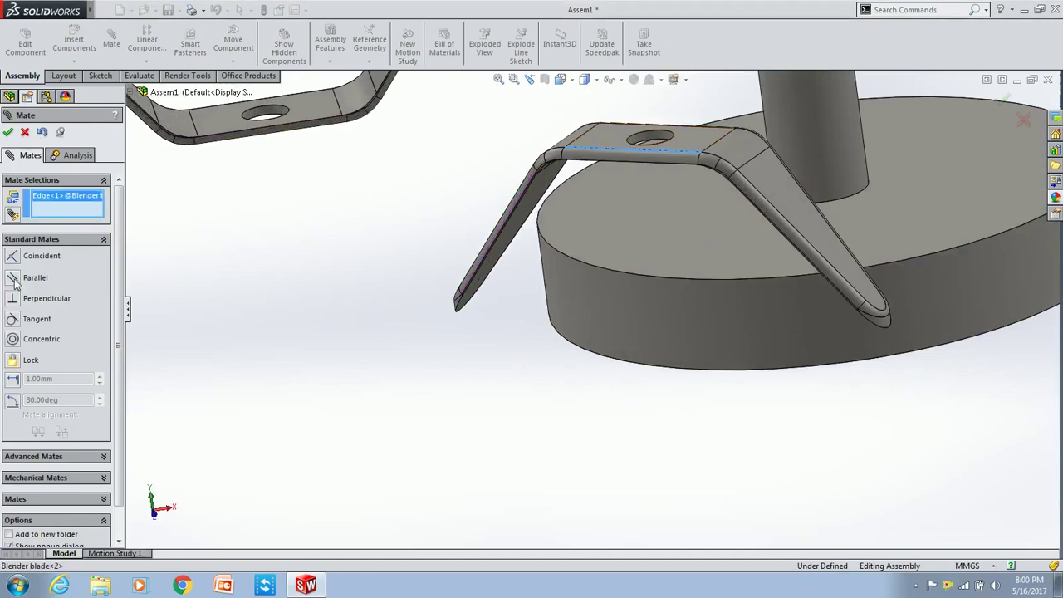
left_click(192, 126)
key("Return")
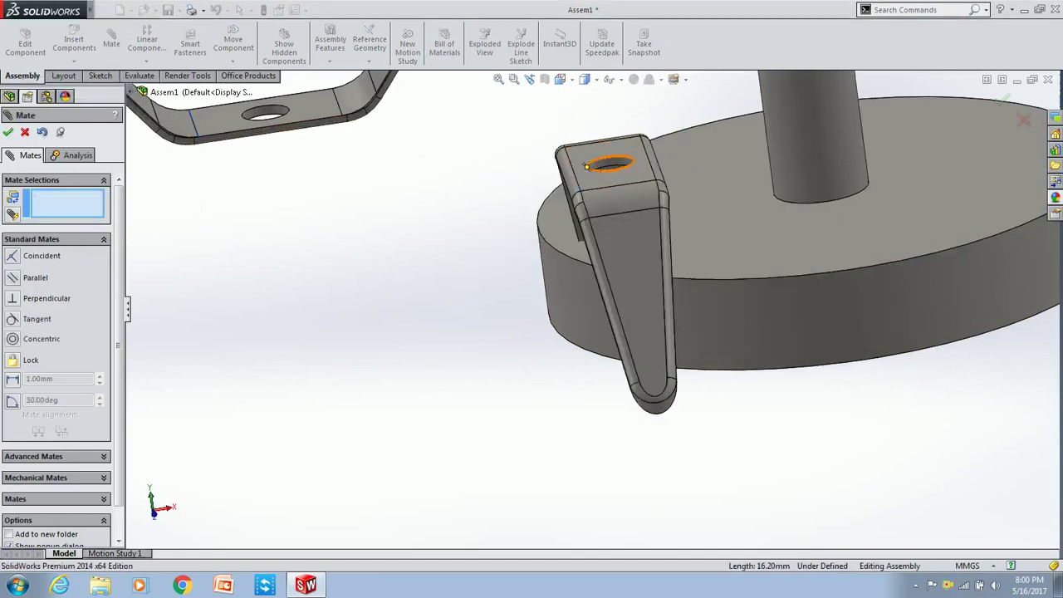
left_click(603, 164)
left_click(265, 113)
key("Return")
Seat the blades' bottom face coincident with the peg's top face.
scroll(494, 205, "up", 3)
scroll(432, 316, "down", 3)
left_click(407, 344)
scroll(843, 166, "down", 3)
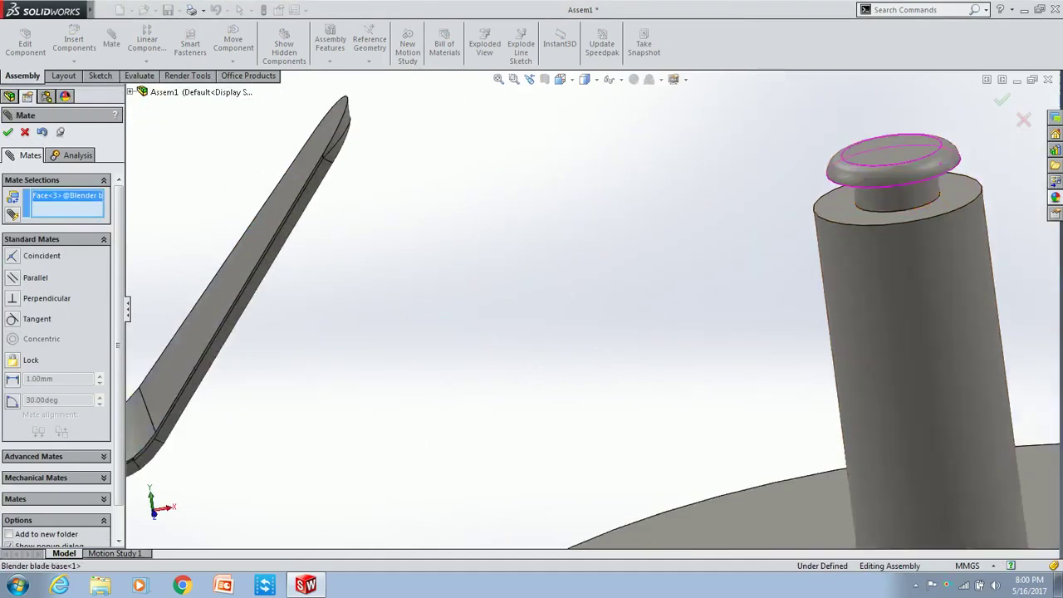
scroll(844, 197, "down", 2)
left_click(844, 197)
scroll(635, 244, "up", 5)
key("Return")
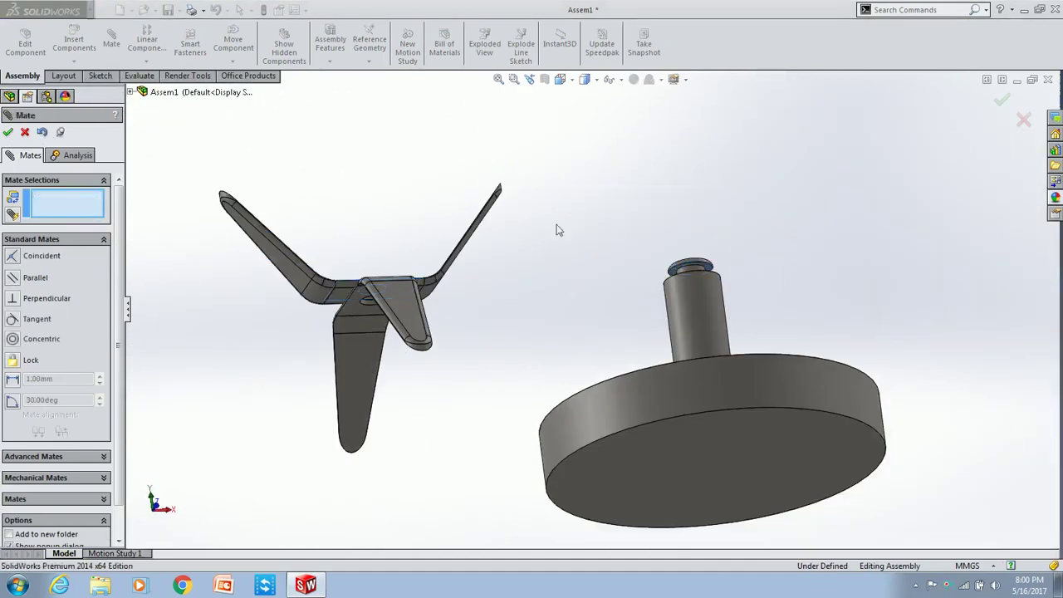
Make the blade hole concentric with the base peg and finish mating.
scroll(685, 241, "down", 2)
scroll(685, 241, "down", 2)
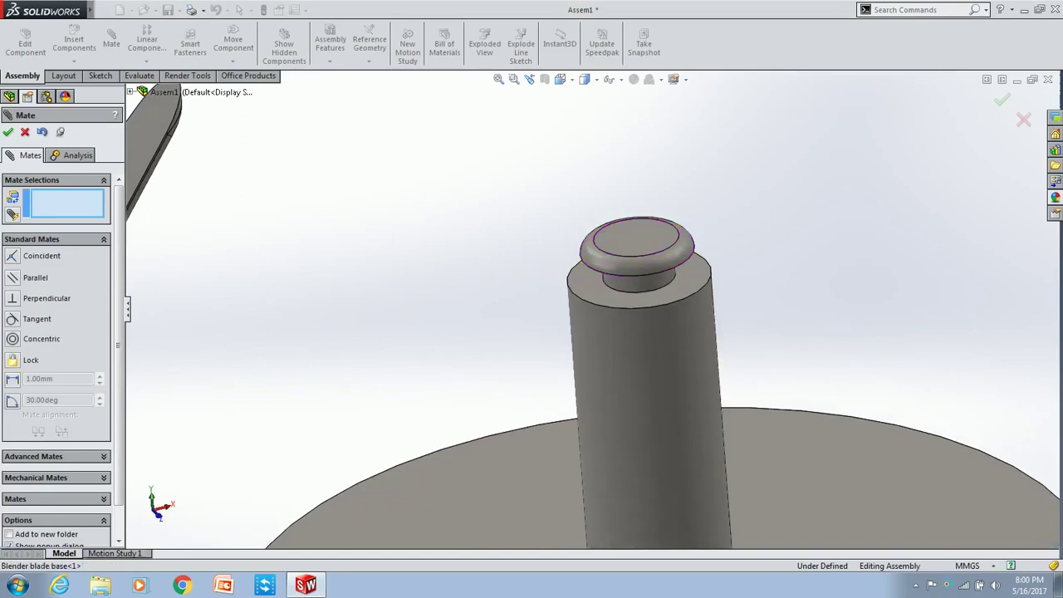
left_click(639, 283)
scroll(429, 300, "up", 4)
scroll(430, 300, "down", 2)
left_click(405, 306)
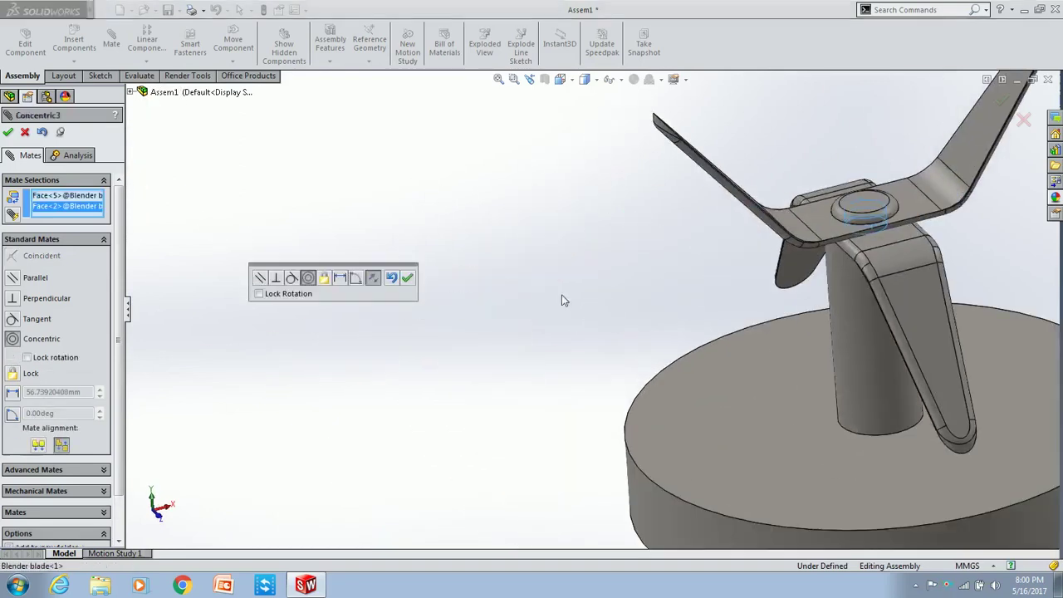
scroll(457, 301, "up", 3)
left_click(404, 278)
left_click(8, 133)
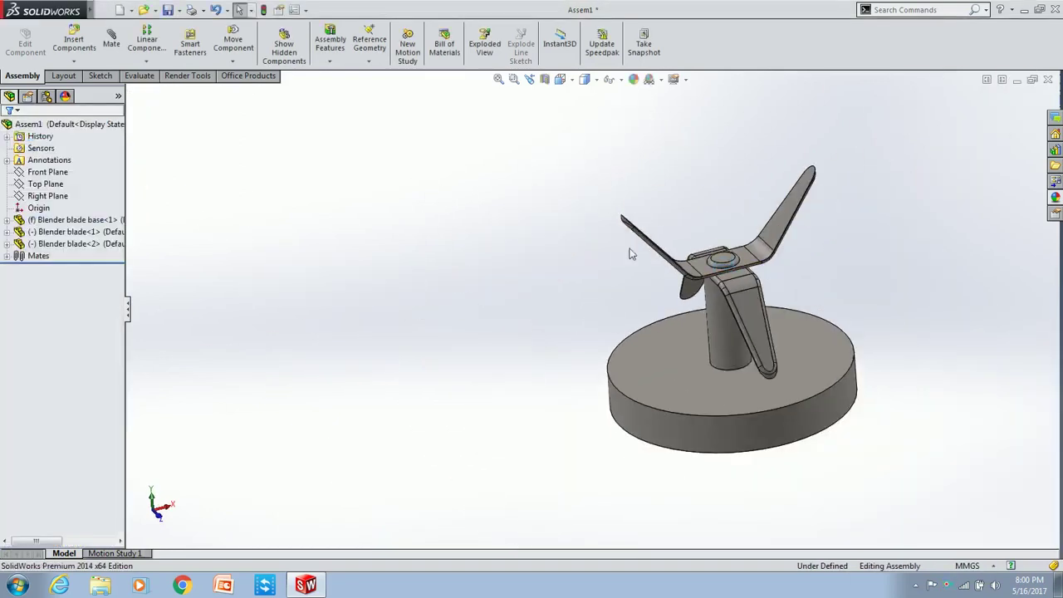
scroll(695, 384, "up", 3)
mouse_move(694, 385)
middle_mouse_down()
mouse_move(689, 332)
mouse_move(669, 399)
middle_mouse_up()
scroll(686, 311, "down", 3)
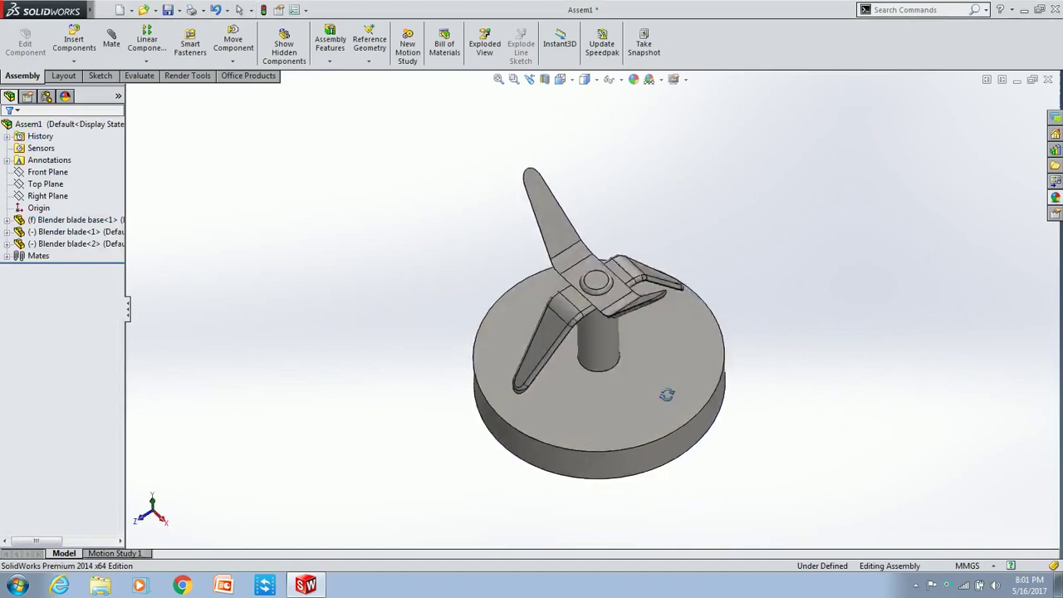
Save the blade assembly as 'Blender blades ASSEM' and close it.
left_click(105, 10)
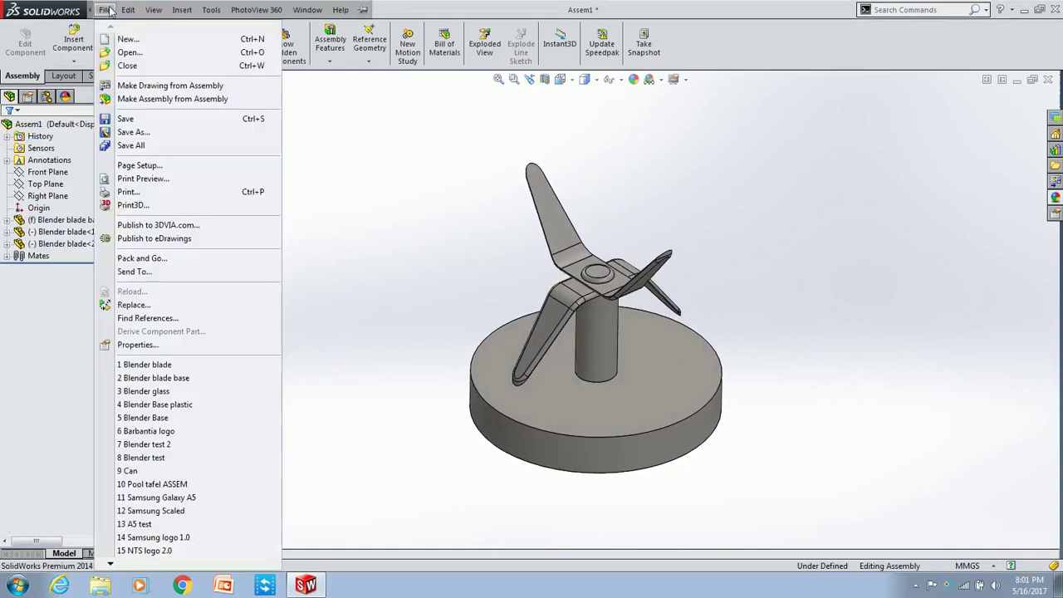
left_click(137, 132)
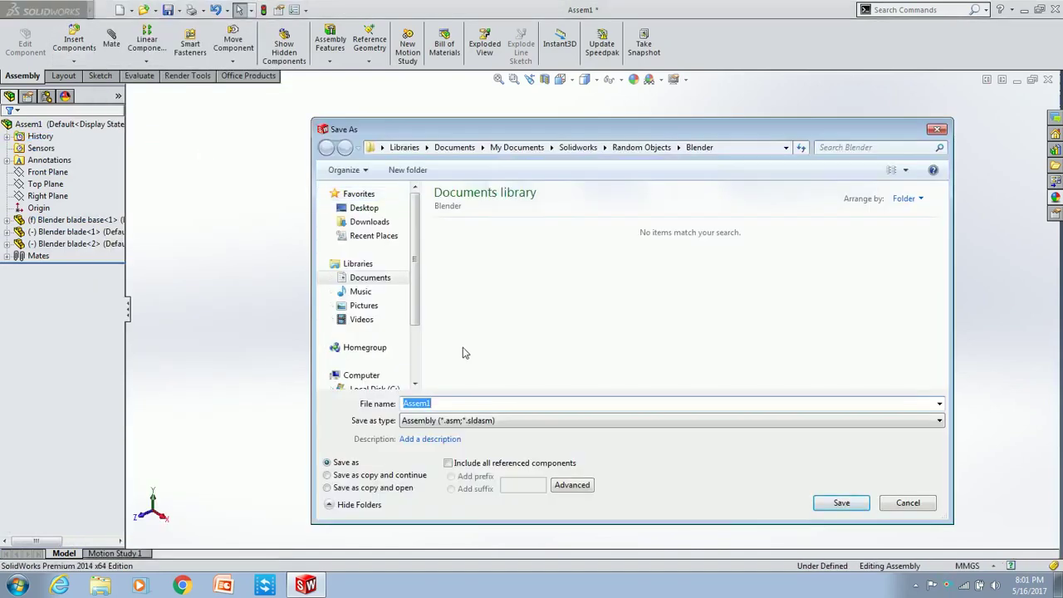
type("Blender bl")
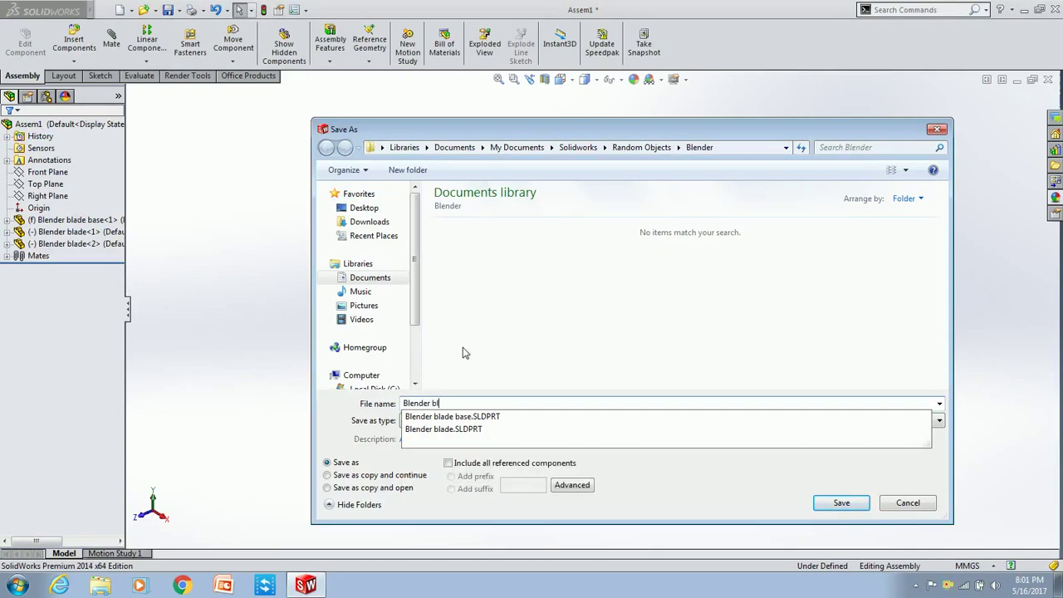
type("ades")
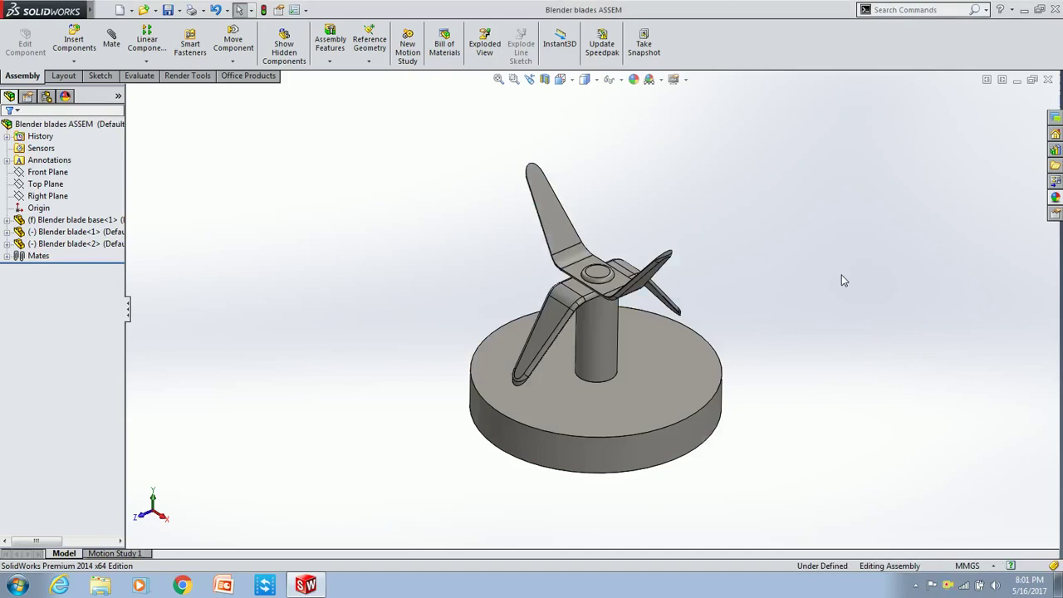
key("ctrl+w")
left_click(128, 9)
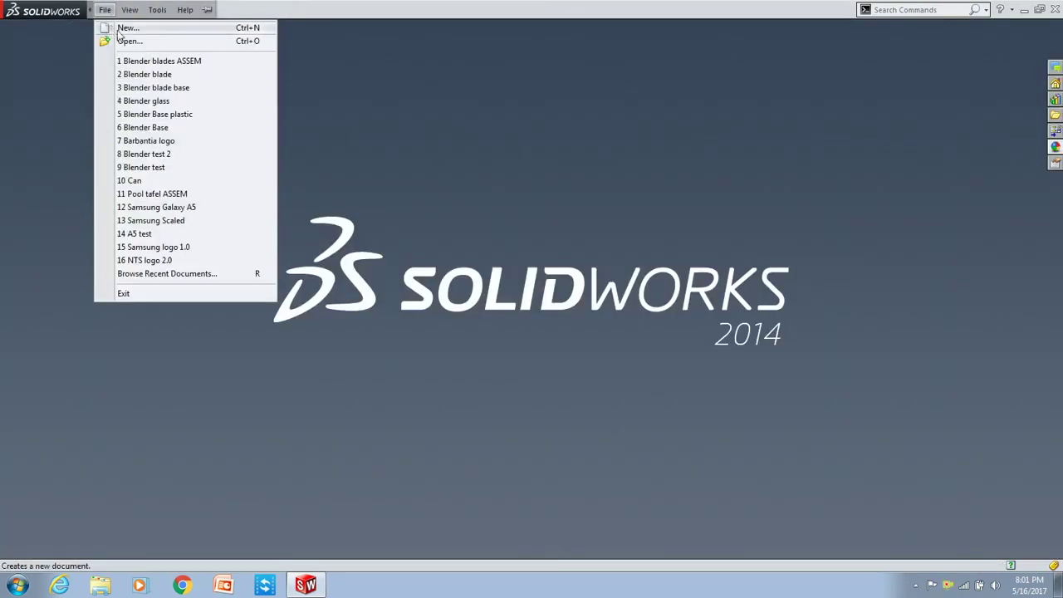
Create a new assembly and insert the Blender glass and Blender Base plastic parts.
left_click(124, 26)
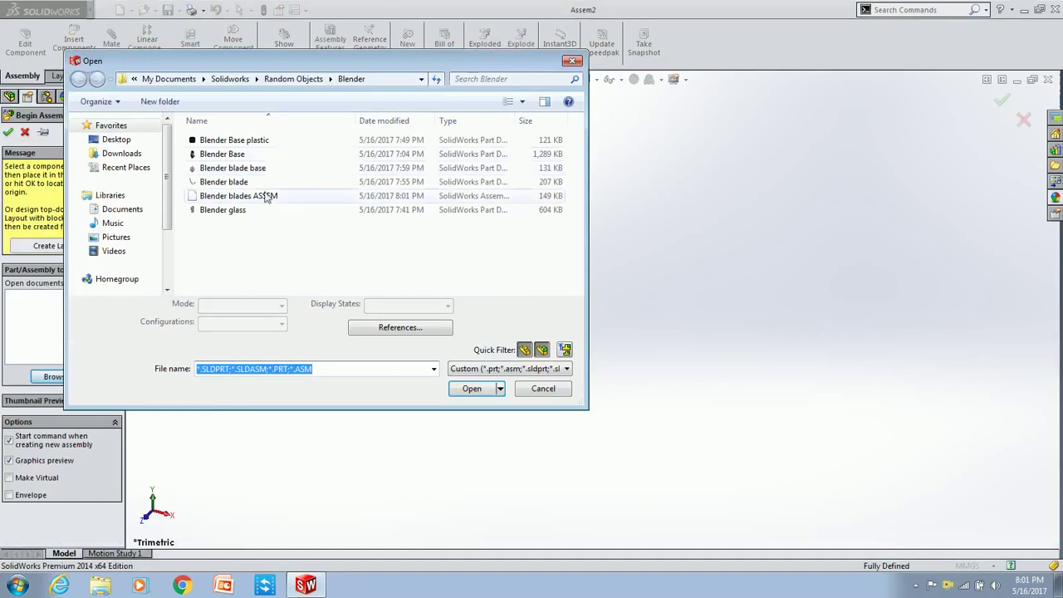
left_click(224, 209)
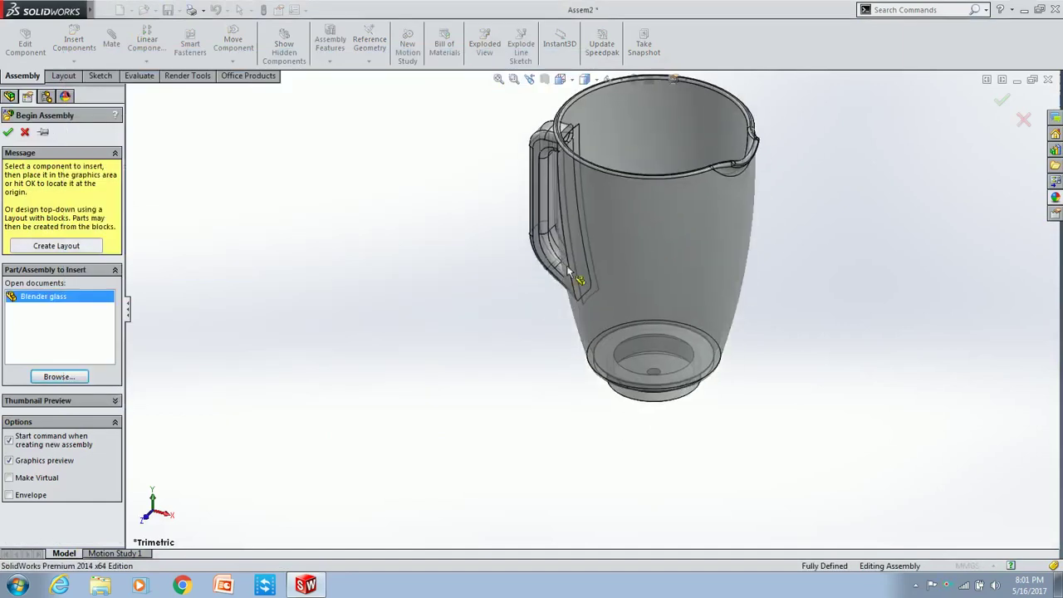
left_click(566, 265)
left_click(67, 370)
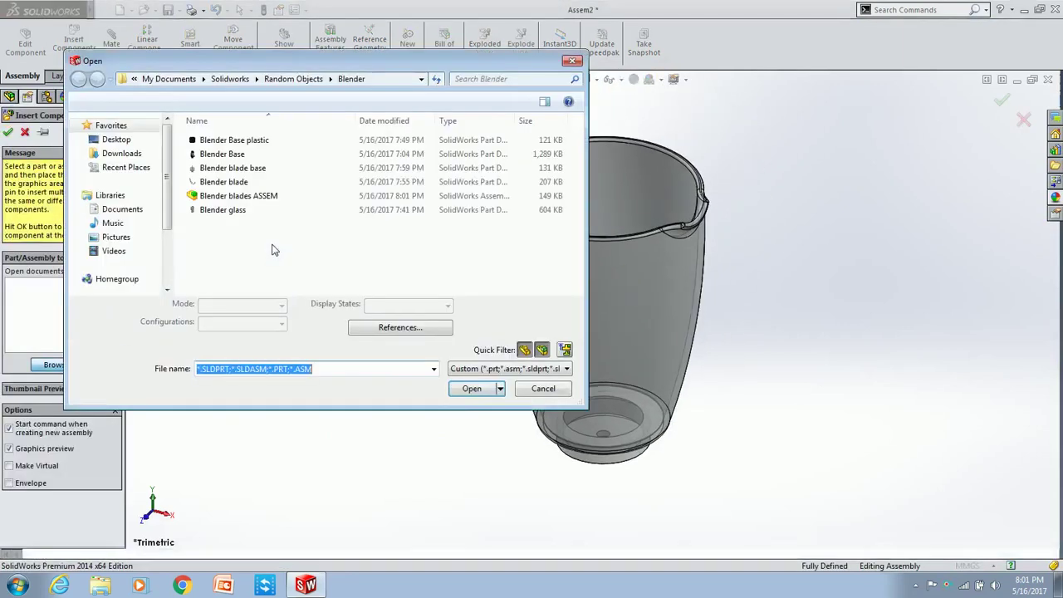
left_click(234, 140)
key("Return")
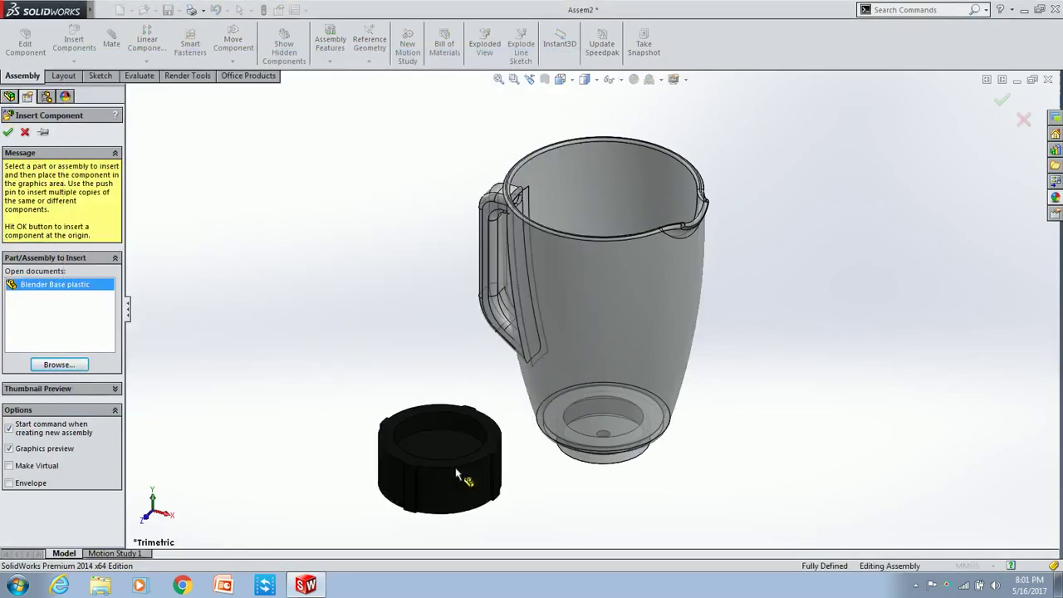
left_click(440, 457)
Mate the base's top face coincident with the bottom of the glass.
left_click(440, 436)
left_click(598, 455)
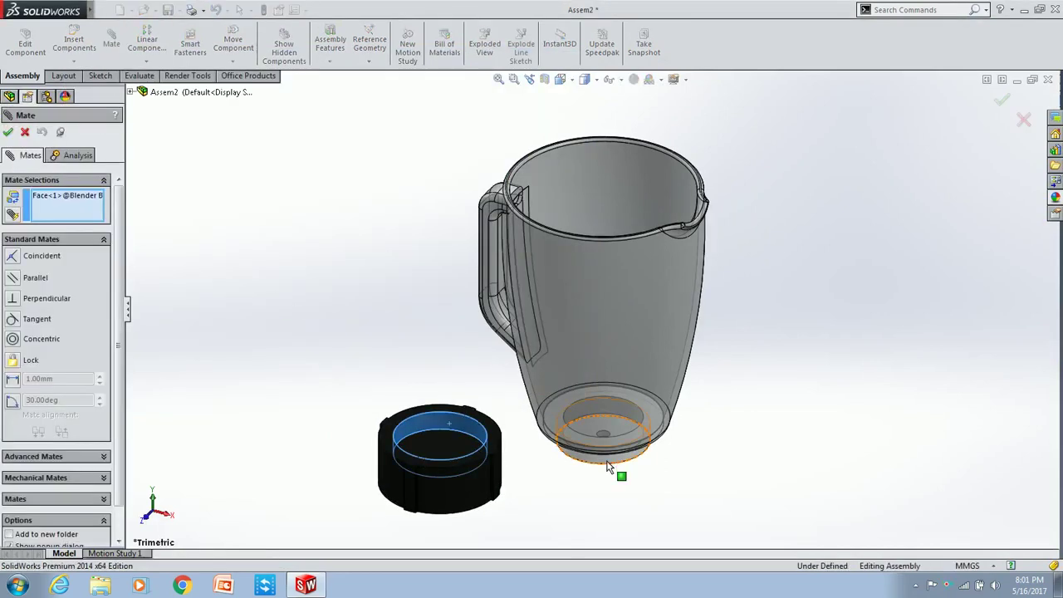
left_click(443, 417)
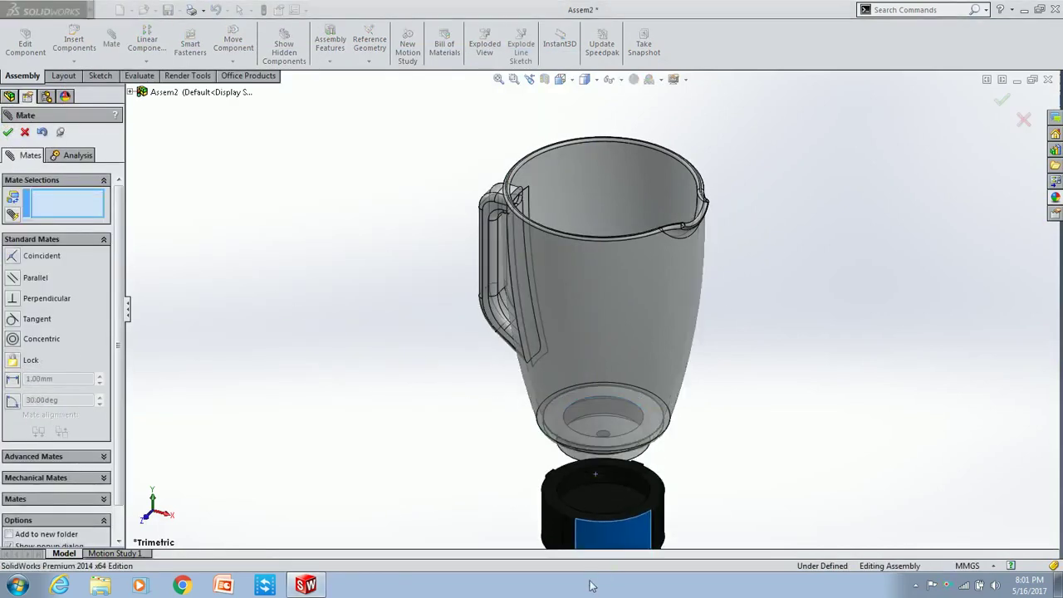
left_click(599, 494)
mouse_move(599, 494)
middle_mouse_down()
mouse_move(676, 316)
mouse_move(570, 482)
mouse_move(415, 411)
middle_mouse_up()
left_click(572, 496)
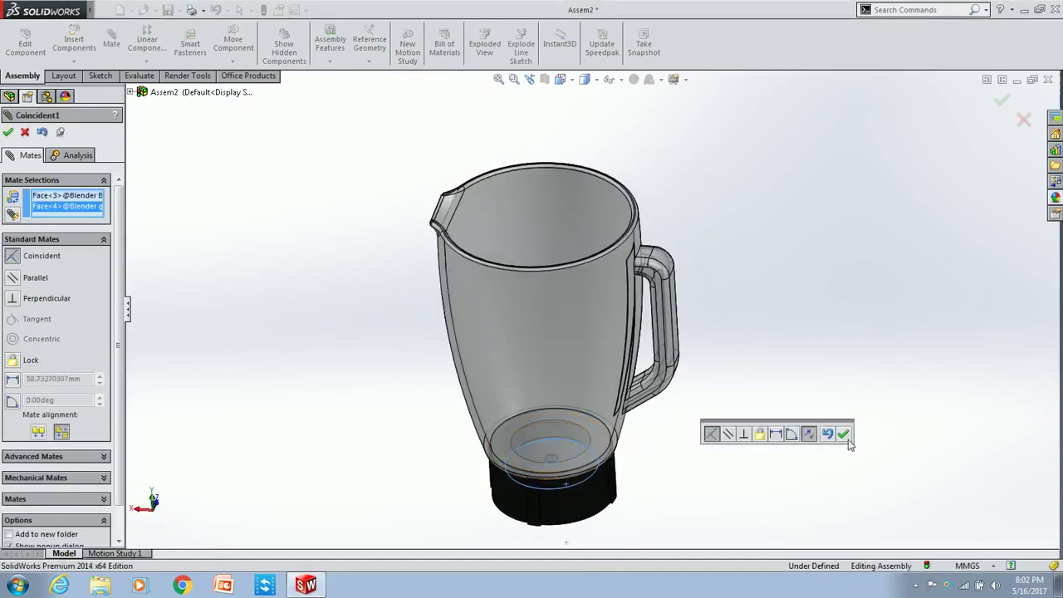
key("Return")
left_click(9, 133)
left_click(74, 42)
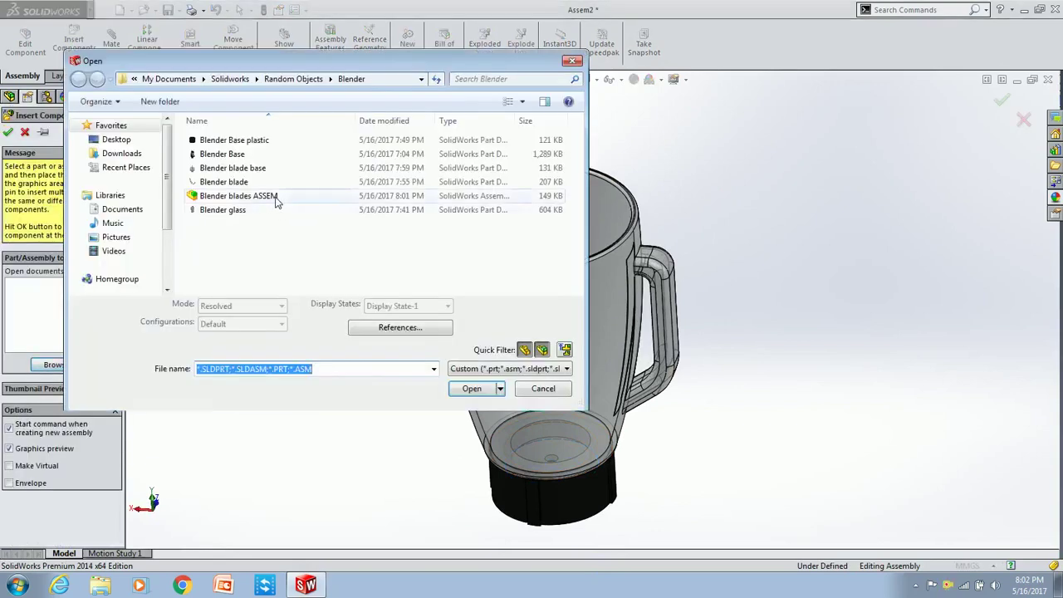
Insert the Blender blades ASSEM assembly into the scene.
double_click(326, 262)
left_click(347, 395)
left_click(347, 393)
mouse_move(553, 379)
middle_mouse_down()
mouse_move(572, 518)
mouse_move(544, 239)
middle_mouse_up()
Mate the blade base concentric with the jar's circular edge so it sits centred inside.
left_click(112, 40)
middle_click_drag(585, 356, 540, 347)
left_click(541, 347)
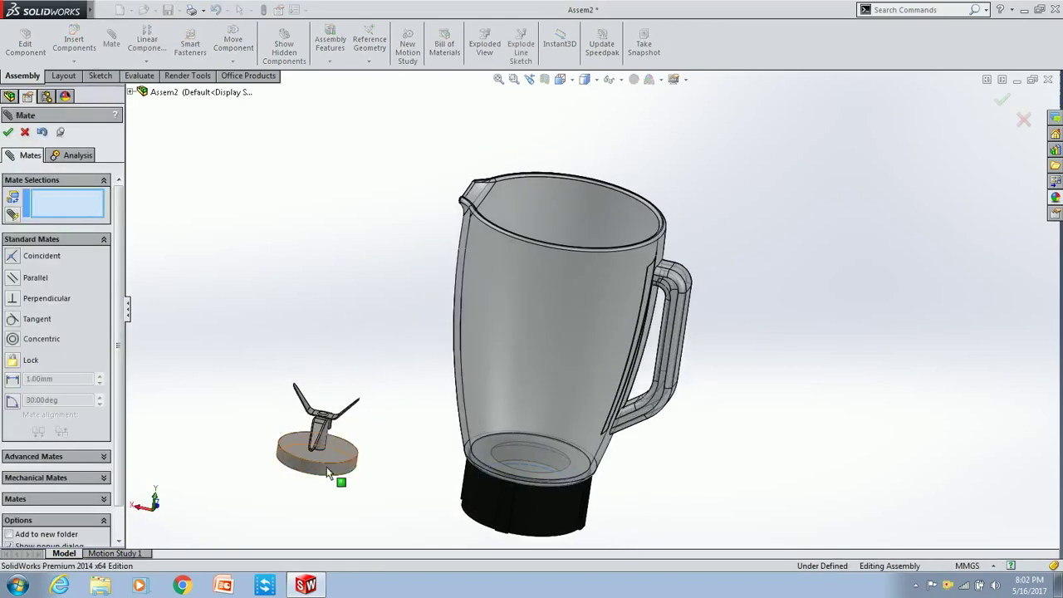
left_click(335, 470)
mouse_move(531, 465)
middle_mouse_down()
mouse_move(522, 397)
mouse_move(536, 366)
middle_mouse_up()
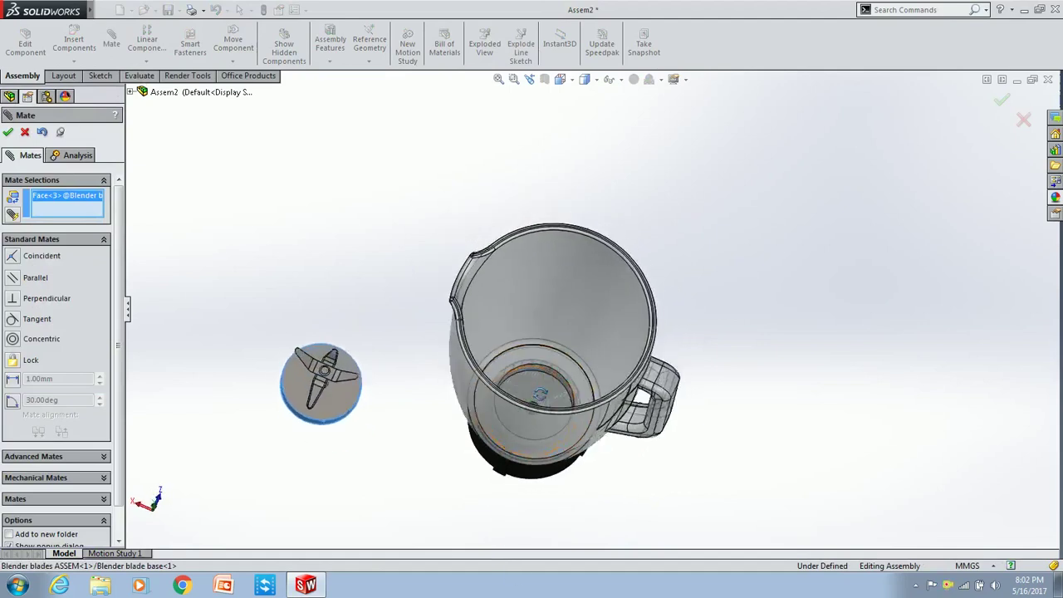
left_click(528, 369)
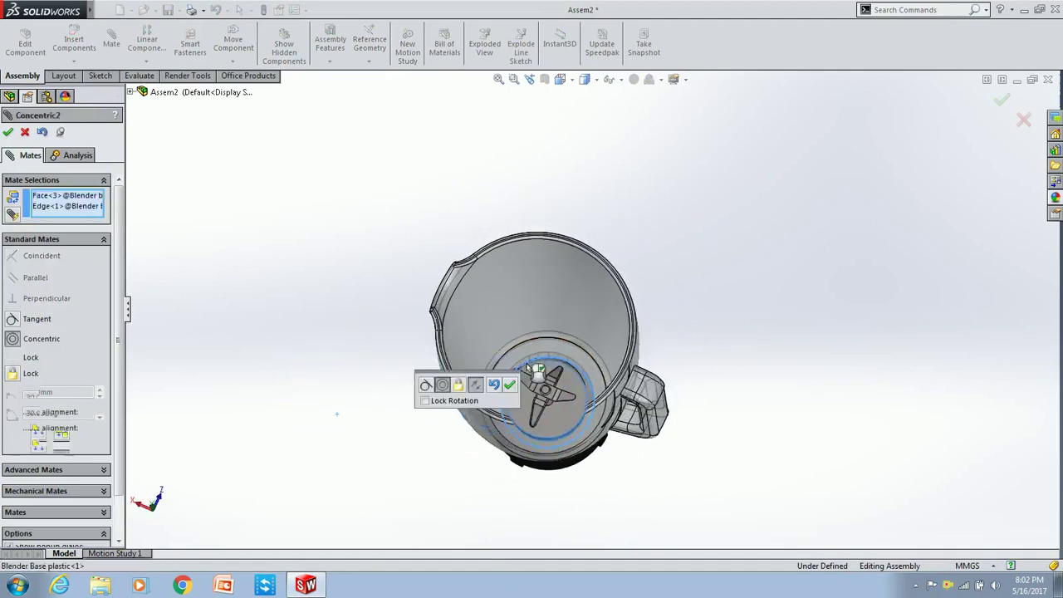
mouse_move(531, 374)
middle_mouse_down()
mouse_move(621, 270)
mouse_move(581, 351)
mouse_move(592, 249)
mouse_move(581, 265)
mouse_move(674, 408)
middle_mouse_up()
key("Return")
key("Return")
scroll(594, 266, "up", 5)
scroll(594, 266, "down", 3)
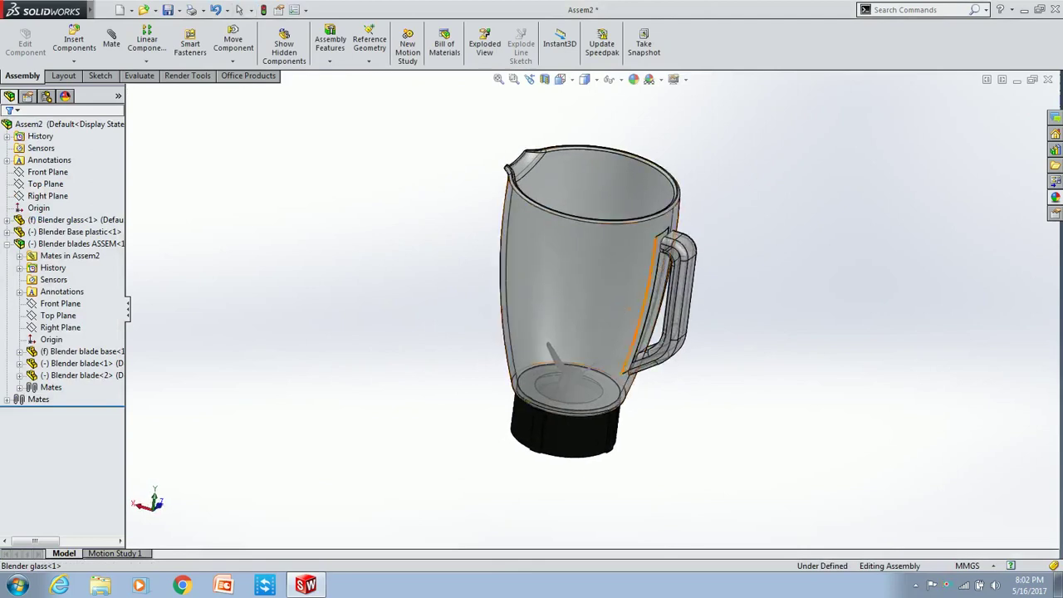
Insert the Blender Base part beside the jar.
left_click(74, 40)
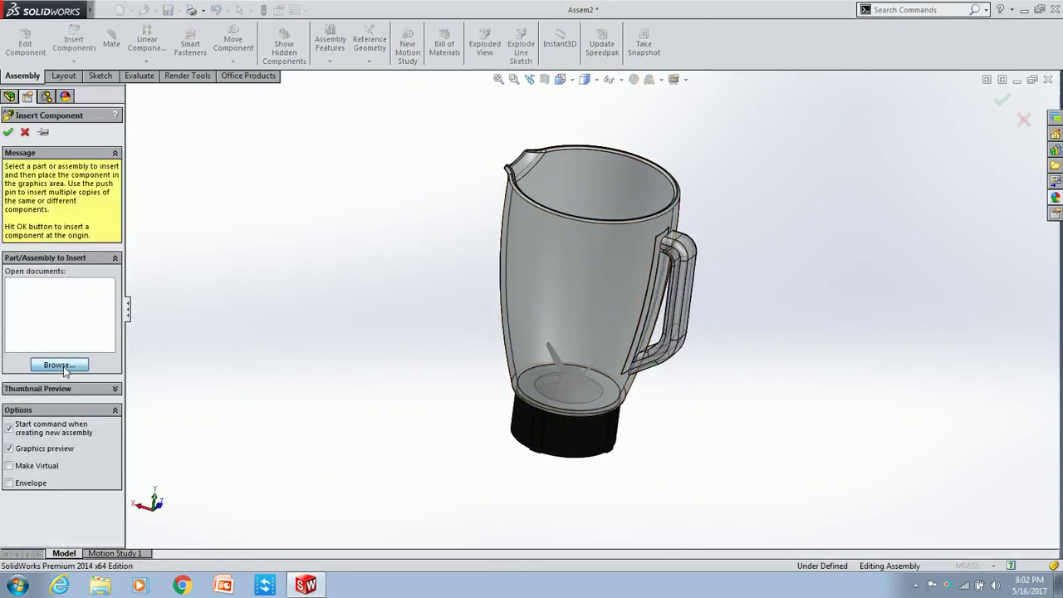
left_click(51, 365)
left_click(249, 154)
left_click(471, 388)
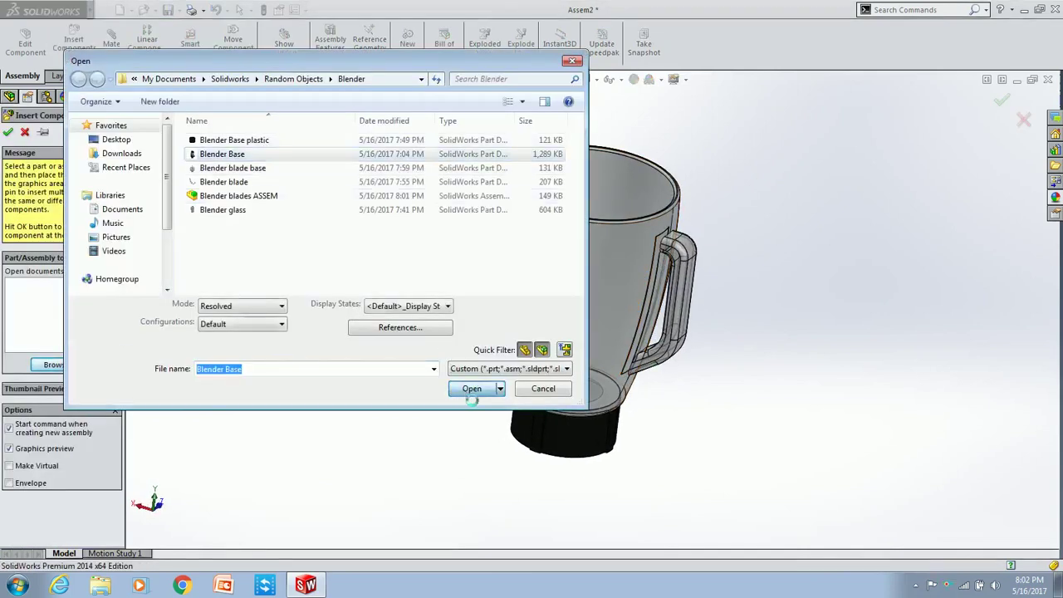
left_click(328, 373)
scroll(624, 421, "up", 2)
Mate the jar's bottom face coincident with the base's inner face.
left_click(604, 415)
left_click(111, 42)
scroll(235, 176, "down", 1)
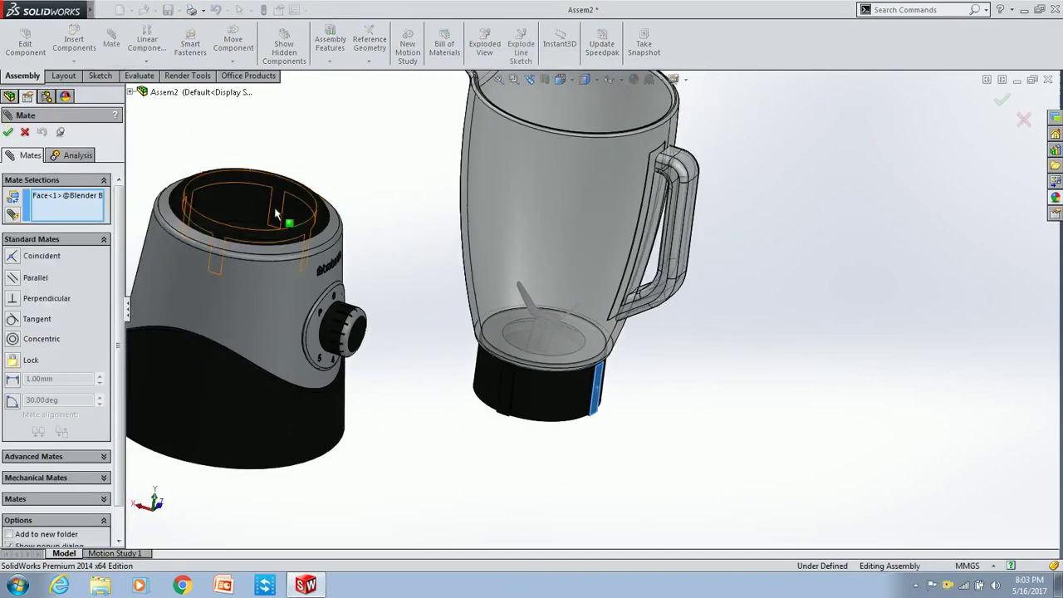
scroll(573, 365, "up", 5)
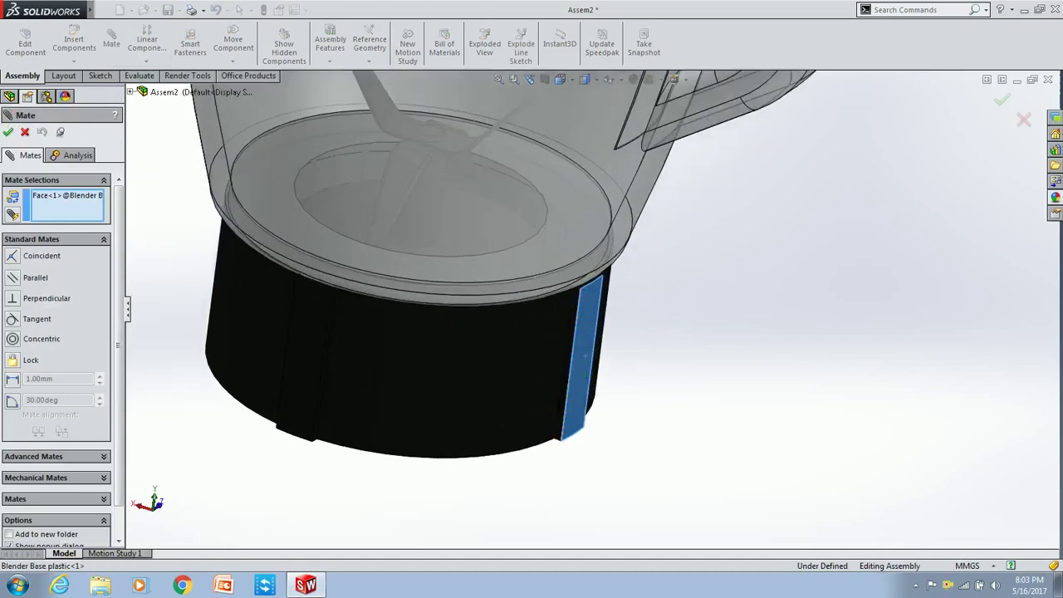
left_click(583, 365)
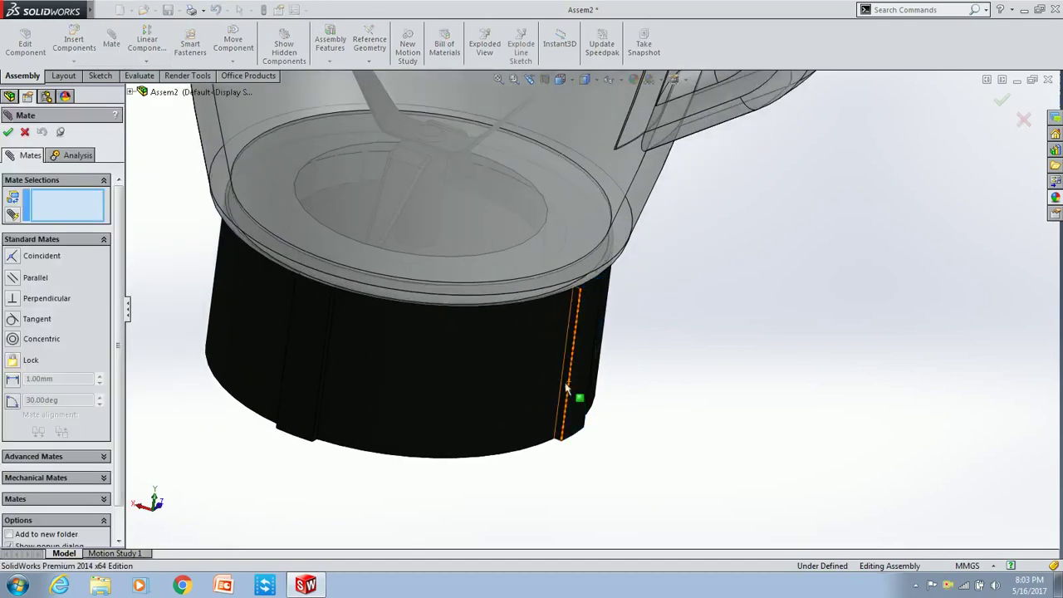
left_click(567, 389)
scroll(249, 196, "up", 5)
scroll(422, 241, "down", 6)
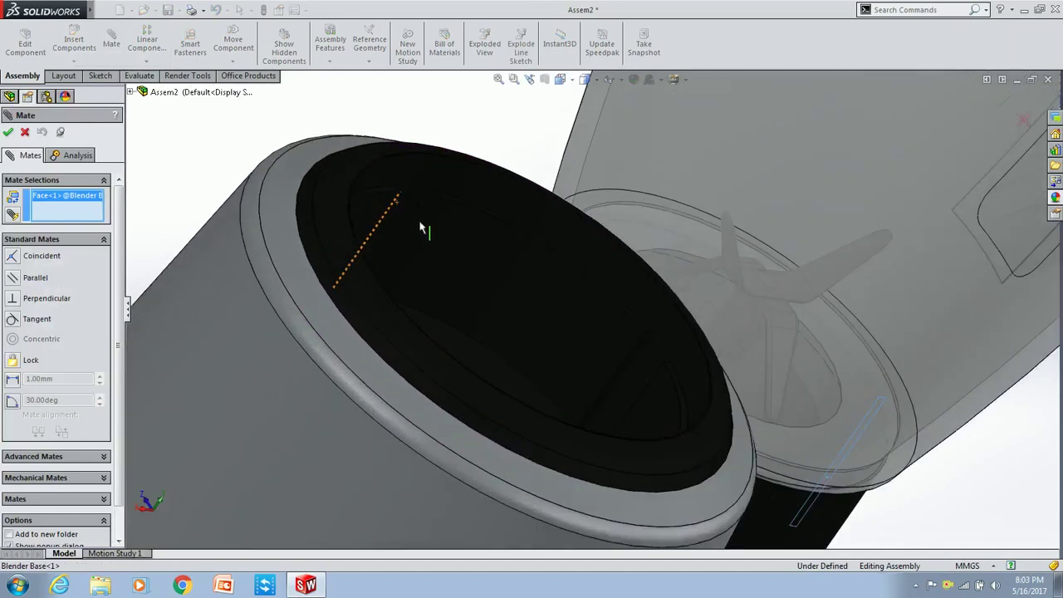
left_click(421, 232)
scroll(409, 222, "down", 5)
scroll(665, 248, "down", 2)
mouse_move(622, 229)
middle_mouse_down()
mouse_move(681, 235)
mouse_move(451, 297)
middle_mouse_up()
left_click(7, 131)
Add coincident mates seating the base's top face and the jar's lower collar together.
left_click(537, 214)
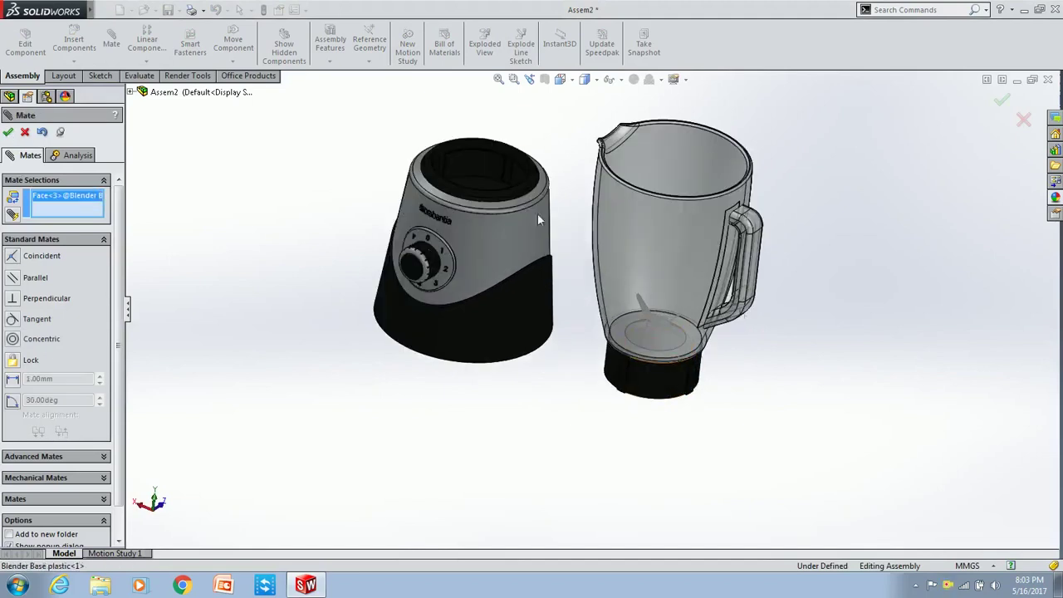
left_click(503, 158)
key("Return")
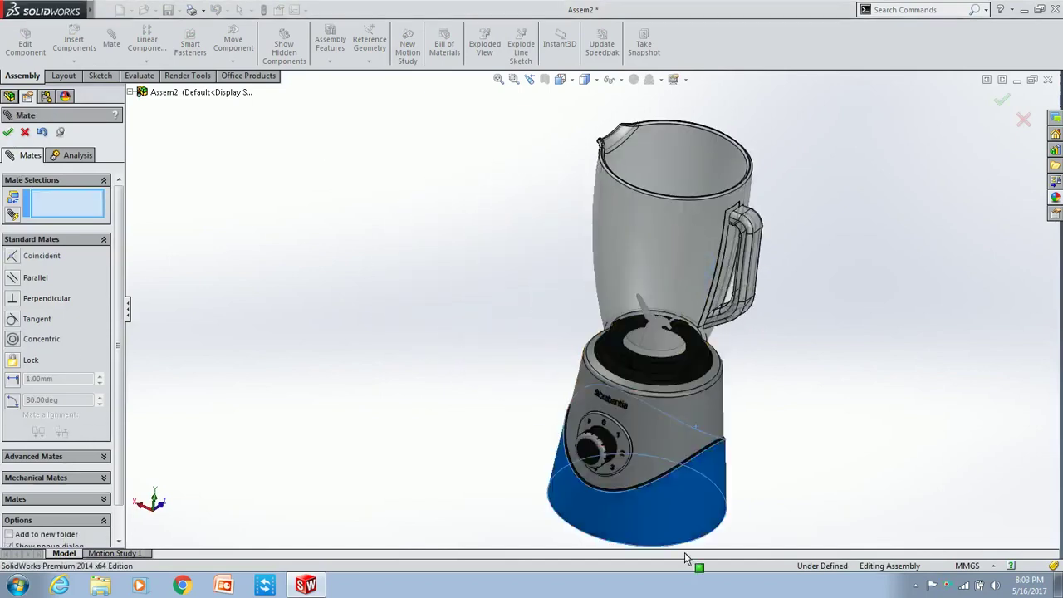
left_click(681, 360)
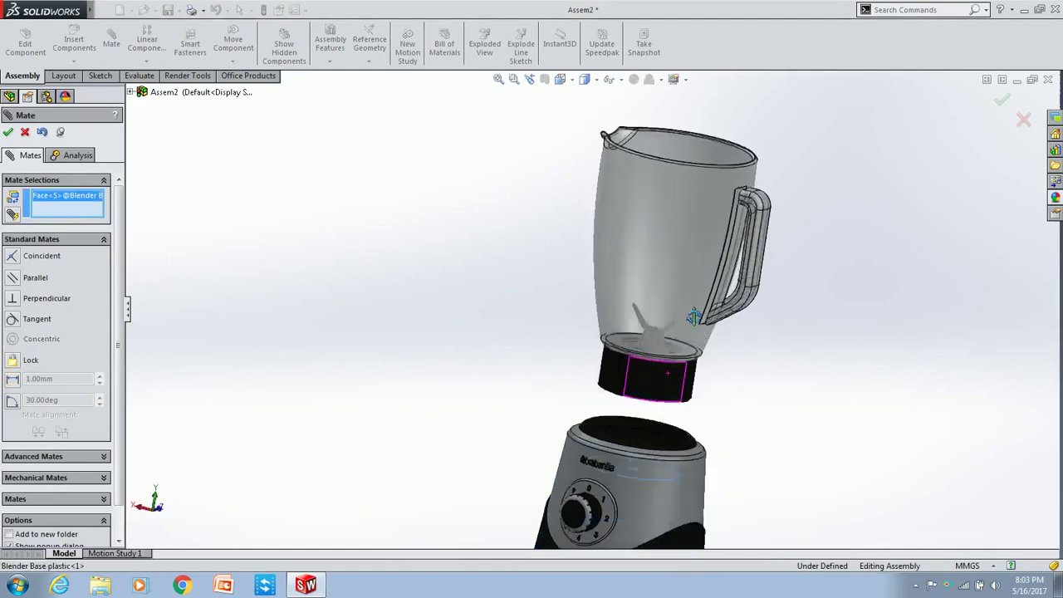
left_click(675, 407)
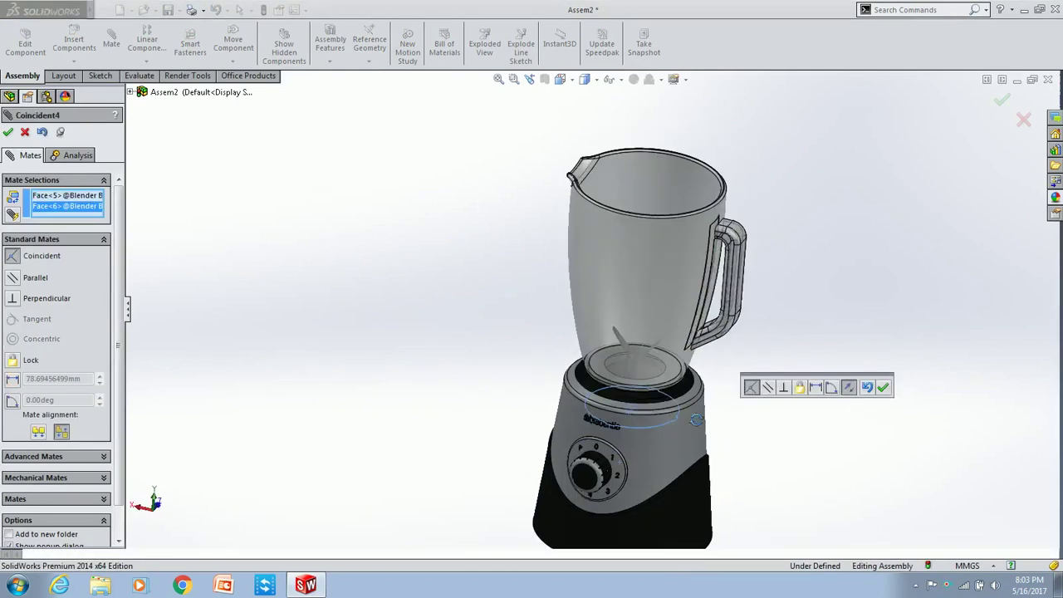
left_click(883, 387)
Recentre the blender in a front view and save the assembly as 'Blender ASSE'.
middle_click_drag(706, 415, 621, 299)
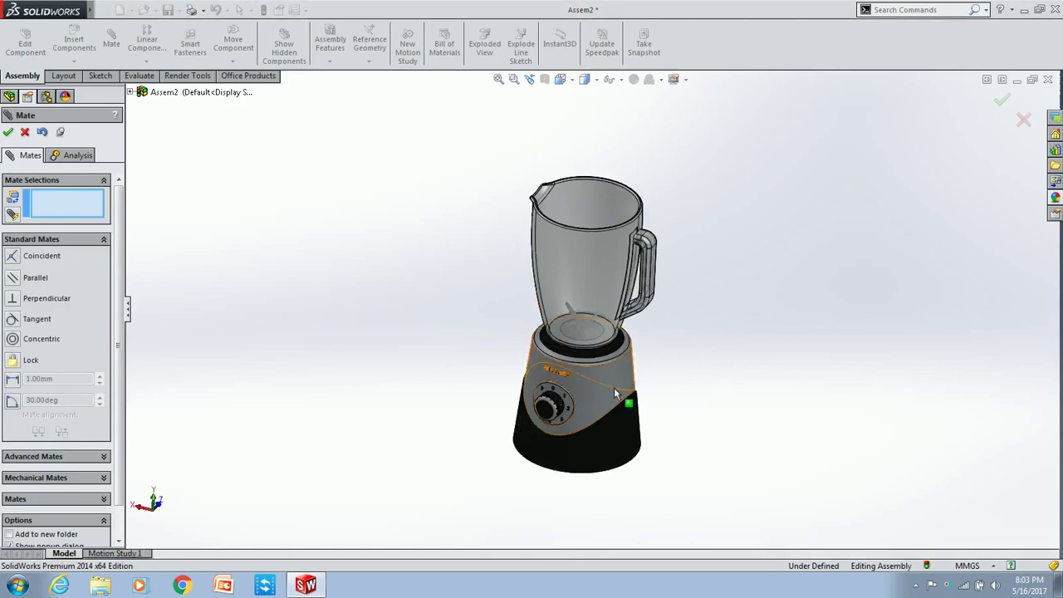
middle_click_drag(613, 393, 440, 305)
left_click(7, 132)
scroll(546, 420, "down", 5)
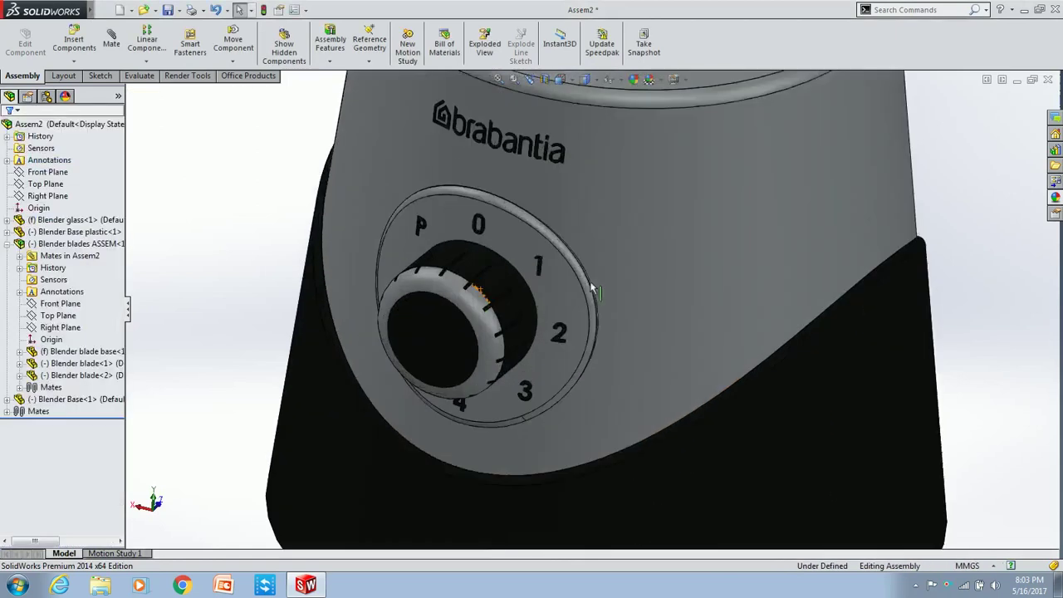
scroll(639, 214, "up", 5)
key("f")
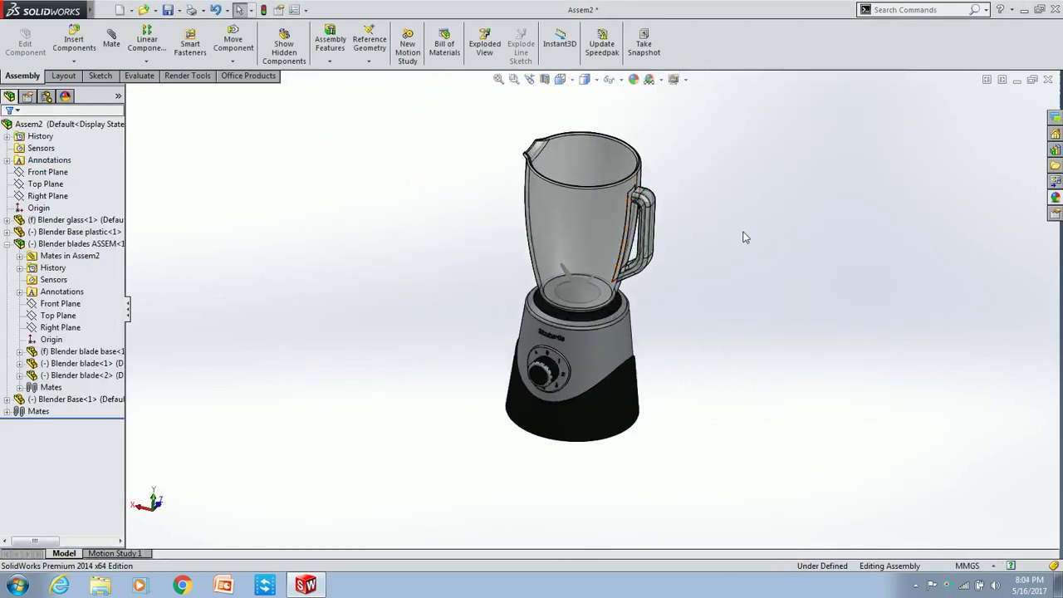
key("ctrl+s")
type("Bl")
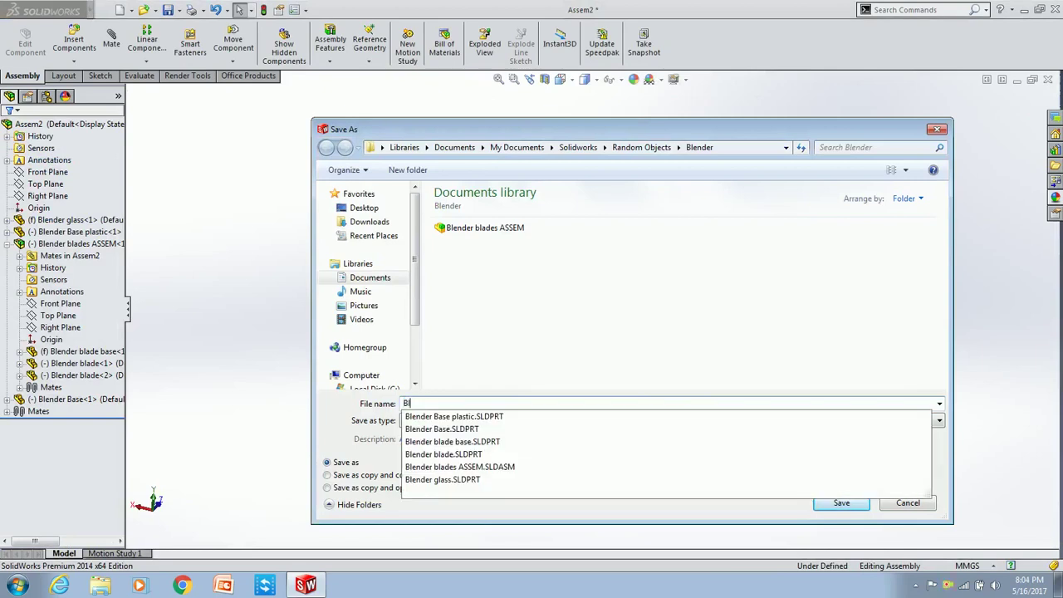
type("ender ASSE")
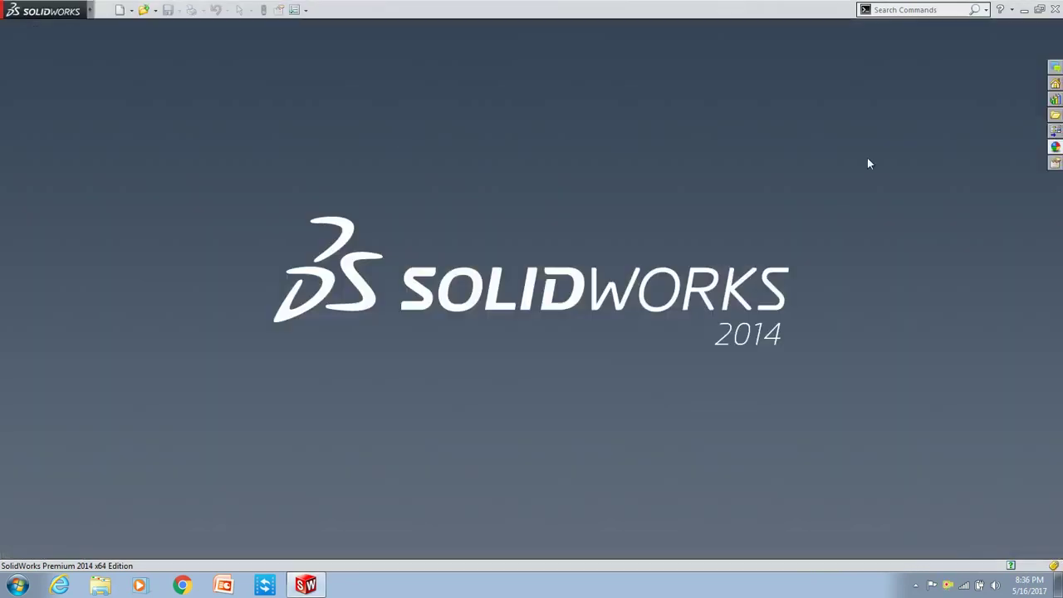
Create a new part and start a line sketch on the Front Plane.
left_click(123, 12)
left_click(470, 429)
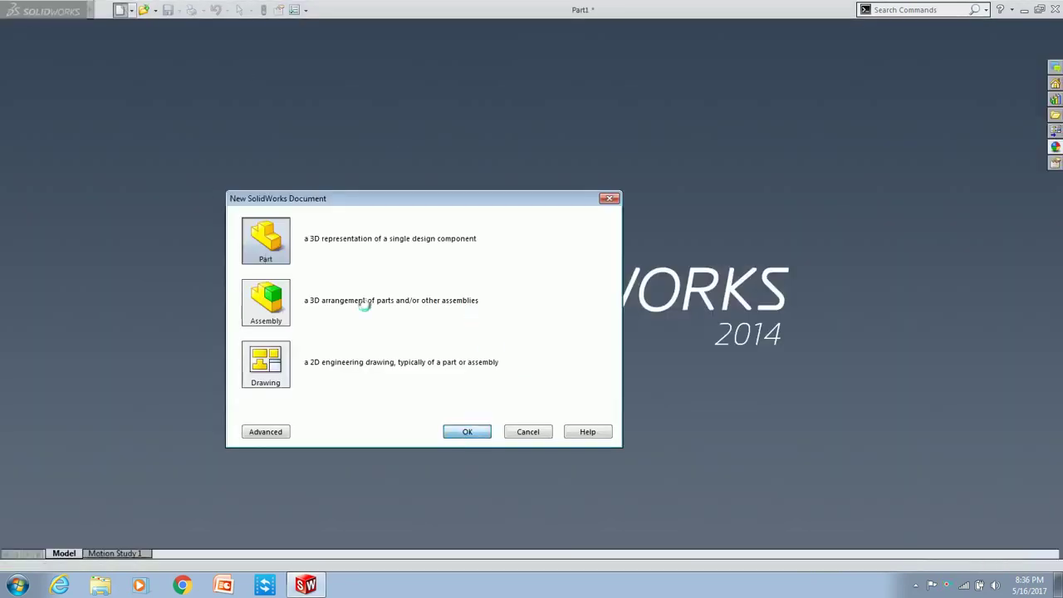
left_click(20, 76)
left_click(79, 185)
key("l")
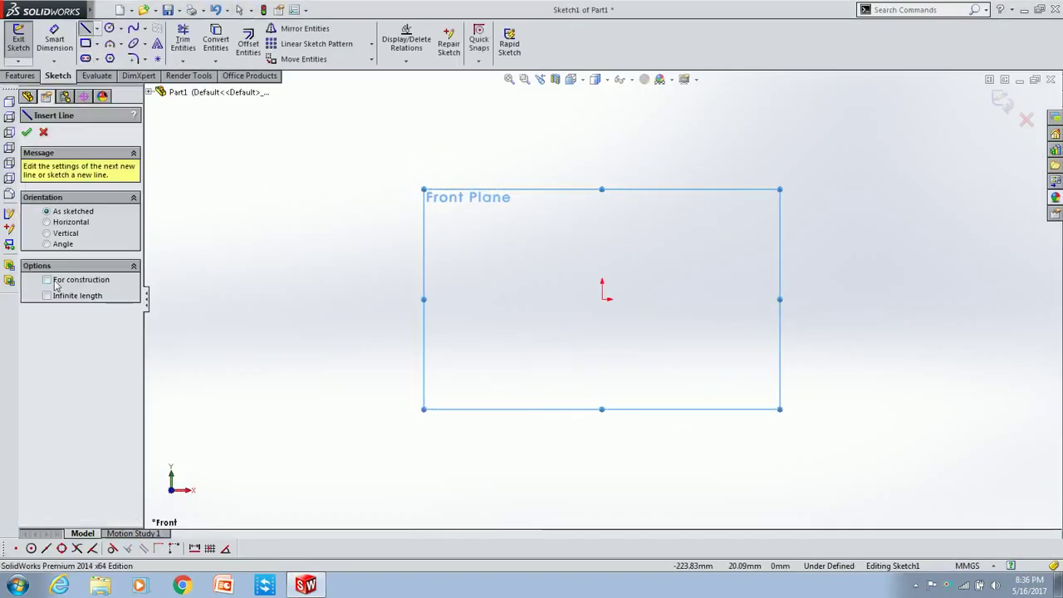
Draw the horizontal construction line from the origin, a vertical line and the first step lines.
left_click(602, 299)
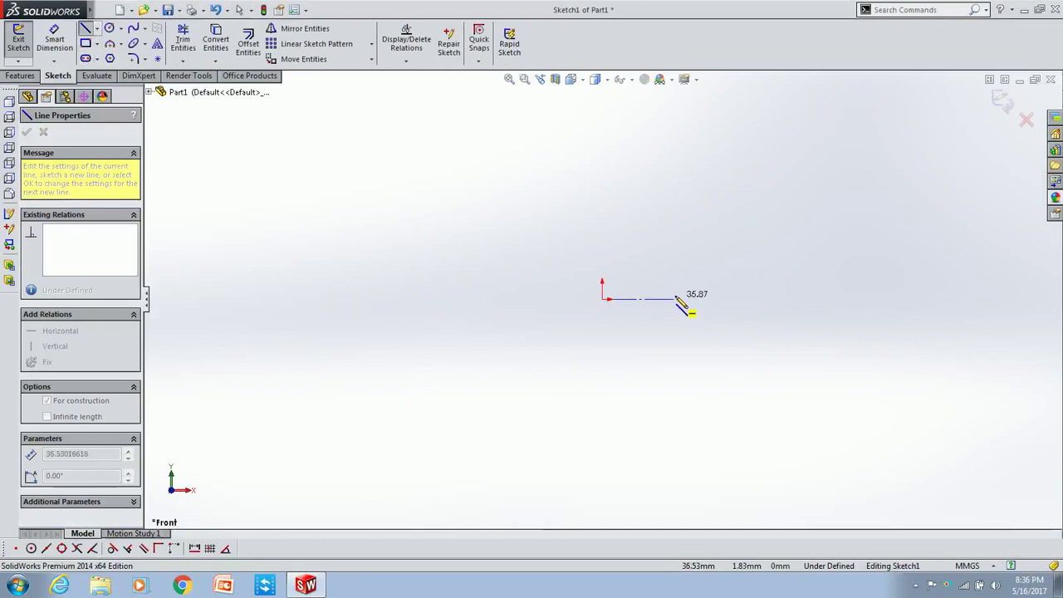
left_click(677, 299)
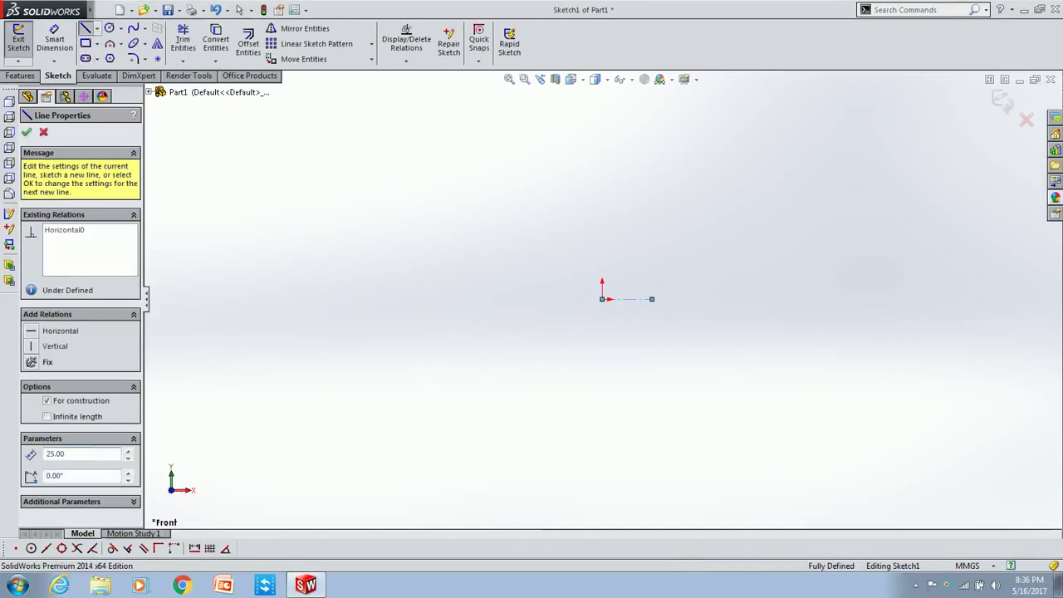
left_click(652, 299)
left_click(652, 204)
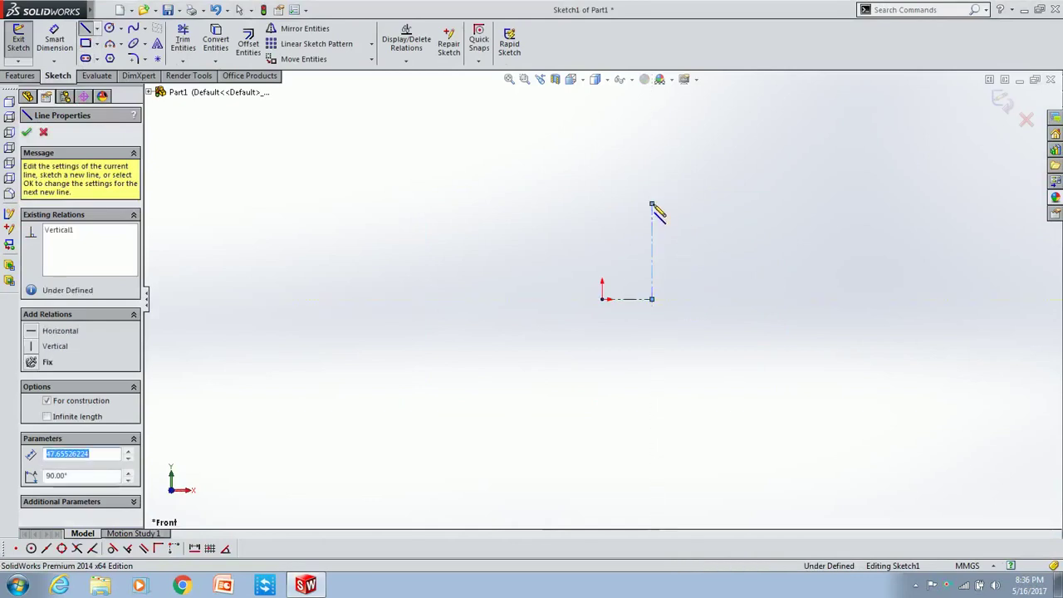
left_click(702, 239)
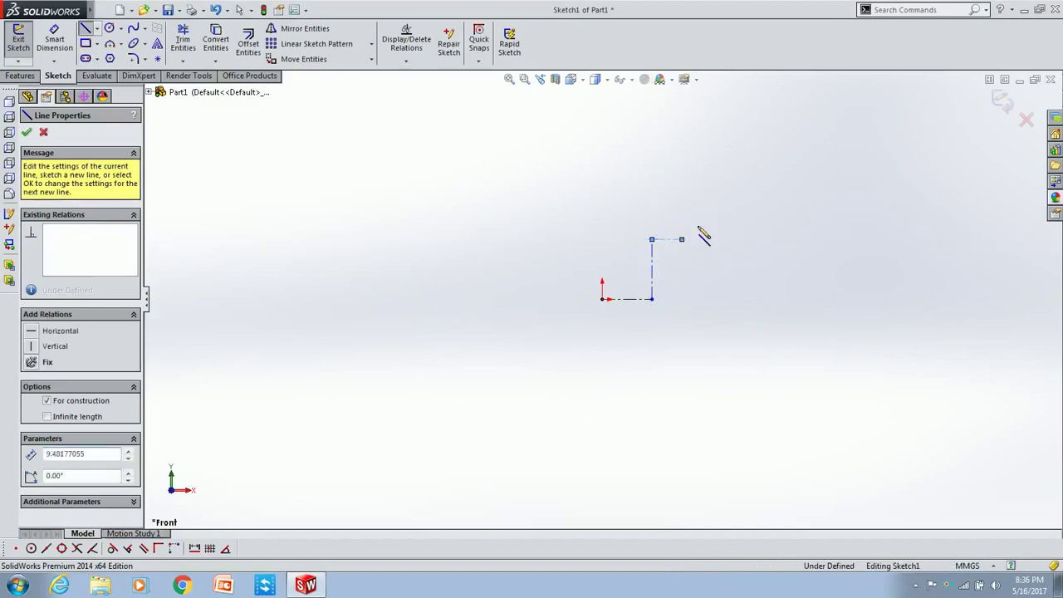
key("Escape")
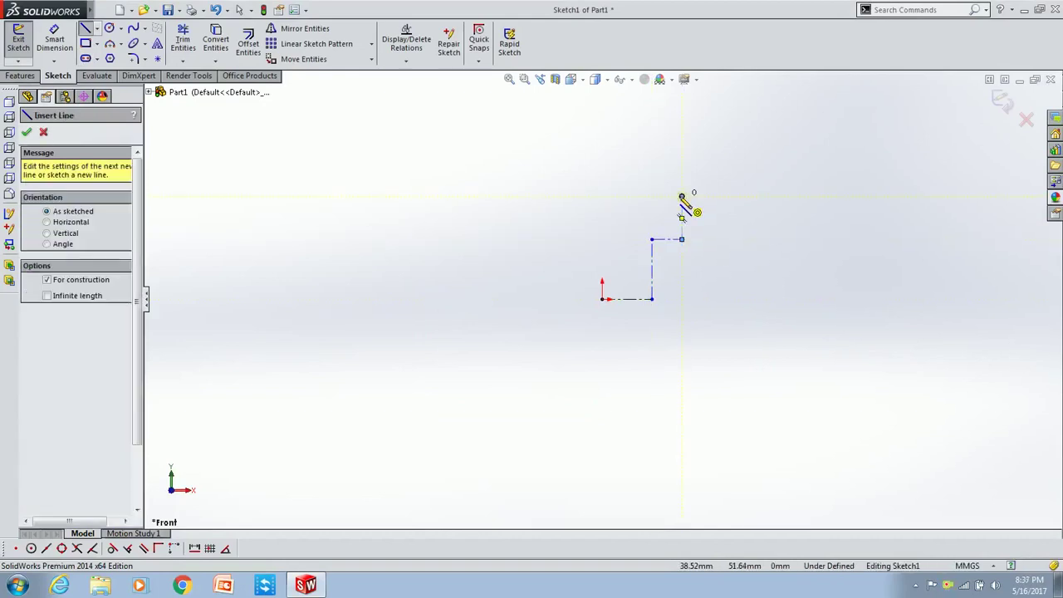
left_click(681, 199)
key("Escape")
left_click(682, 225)
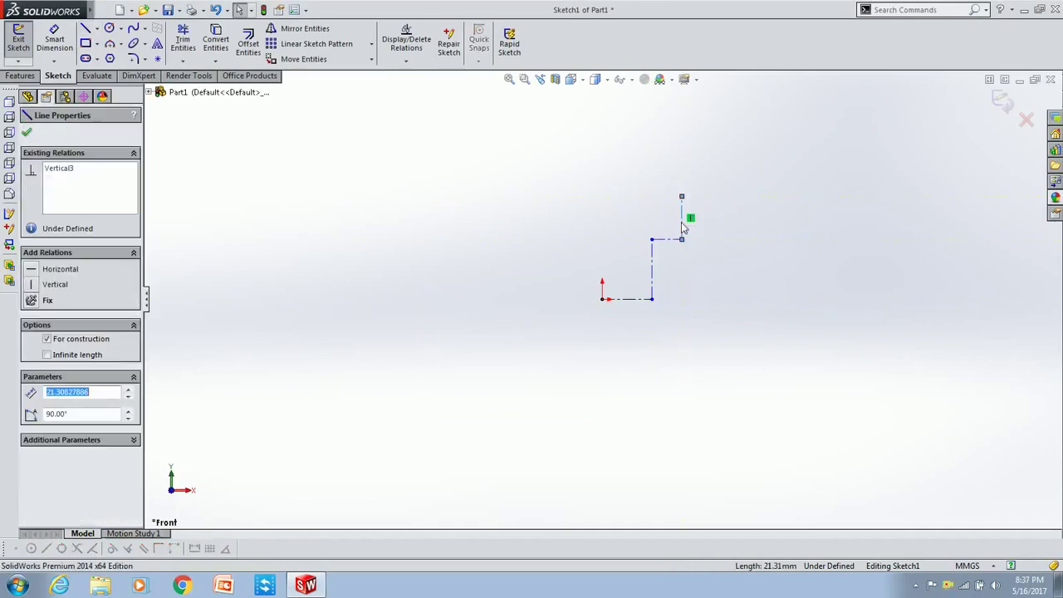
left_click(667, 240)
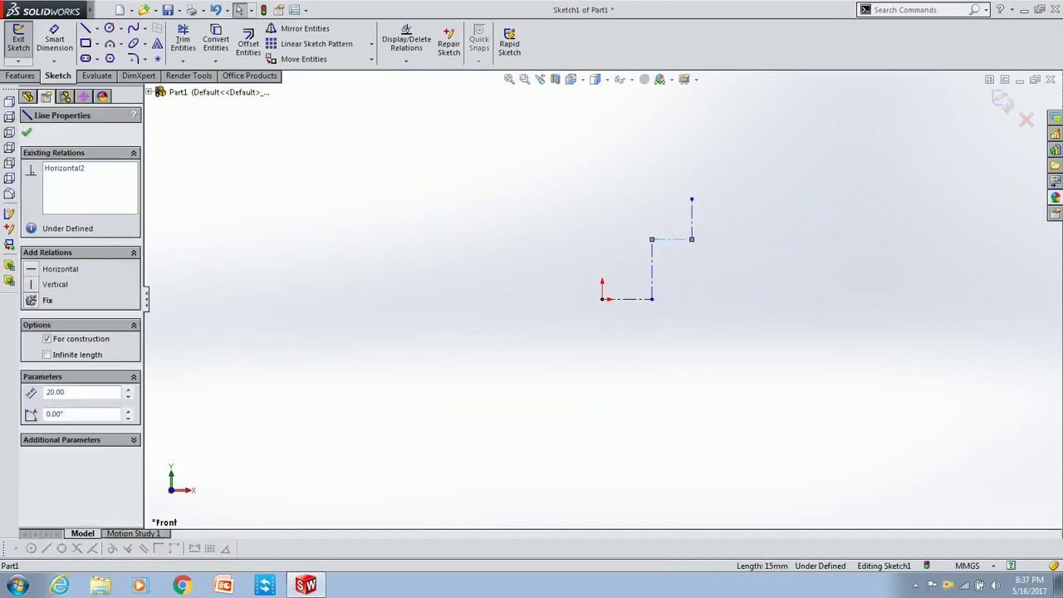
Add the top step segments and a long vertical construction line at the top step.
left_click(86, 27)
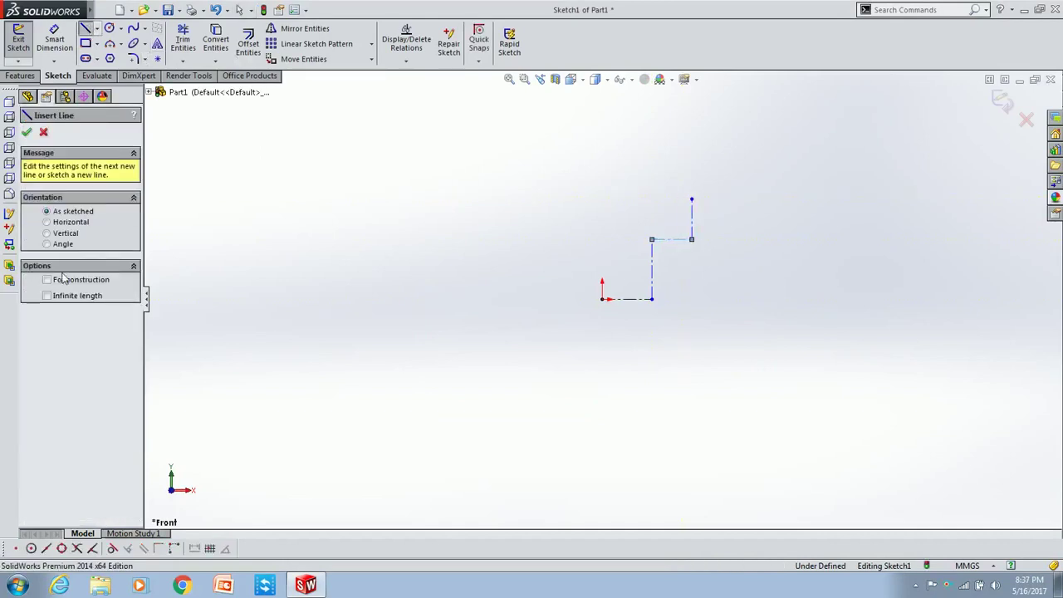
left_click(692, 200)
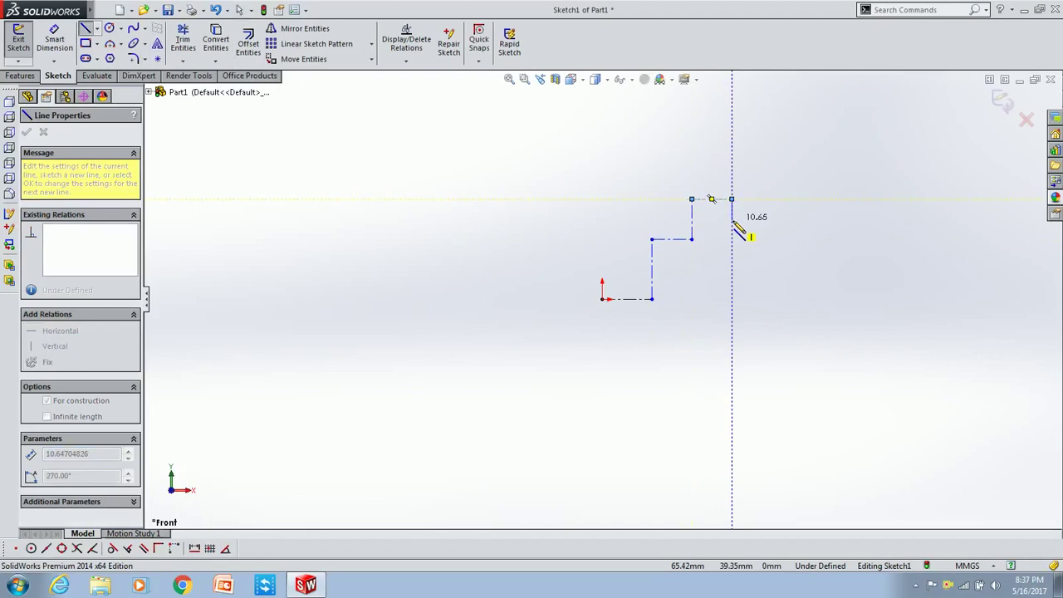
left_click(731, 157)
left_click(787, 157)
key("Escape")
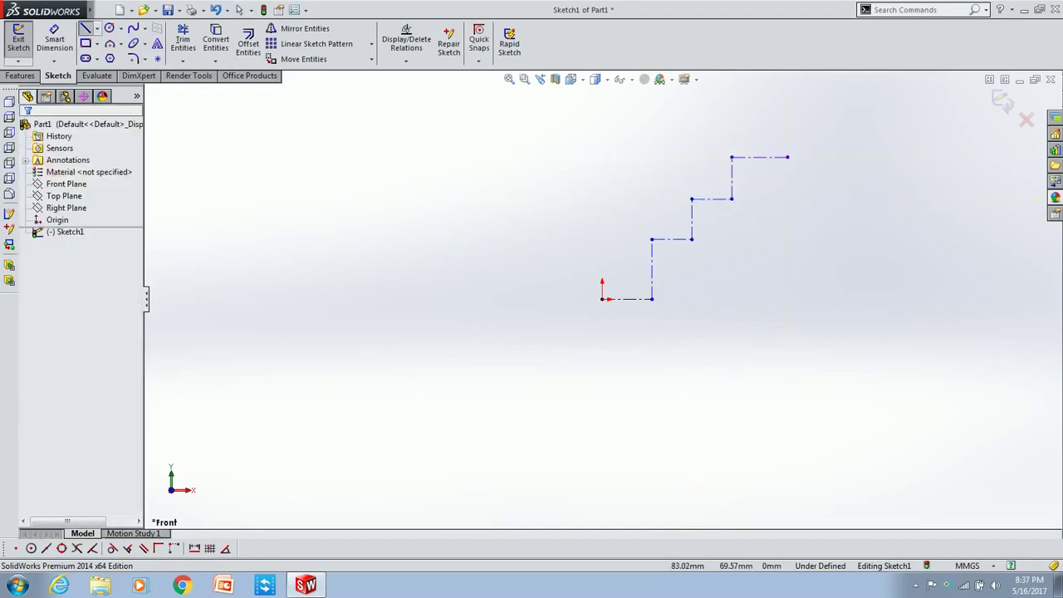
left_click(768, 158)
key("Escape")
key("l")
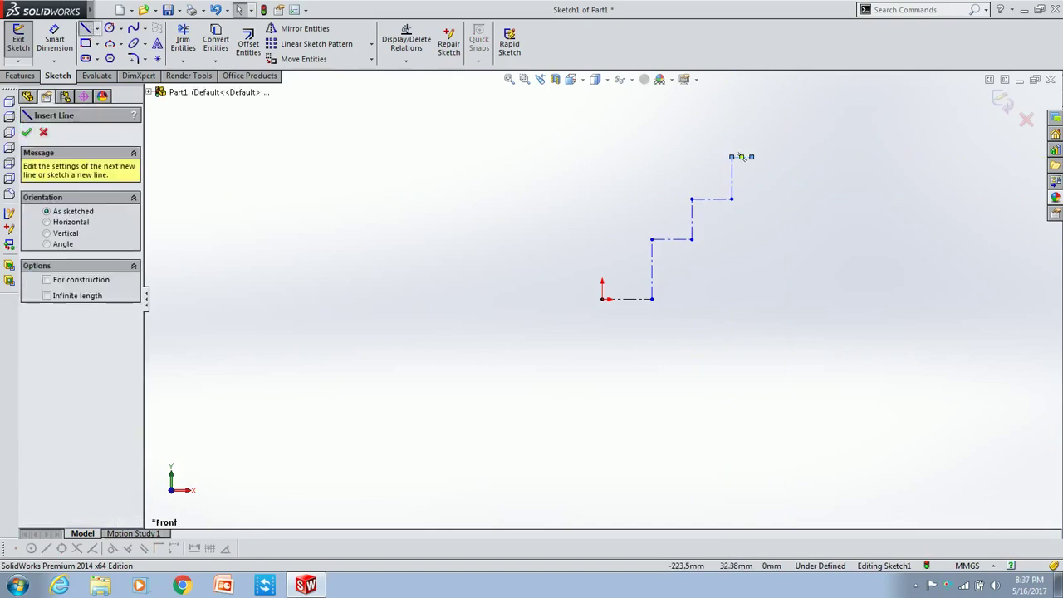
left_click(752, 157)
left_click(751, 366)
key("Escape")
Draw a short sloped segment and a downward segment from the upper step corner.
key("l")
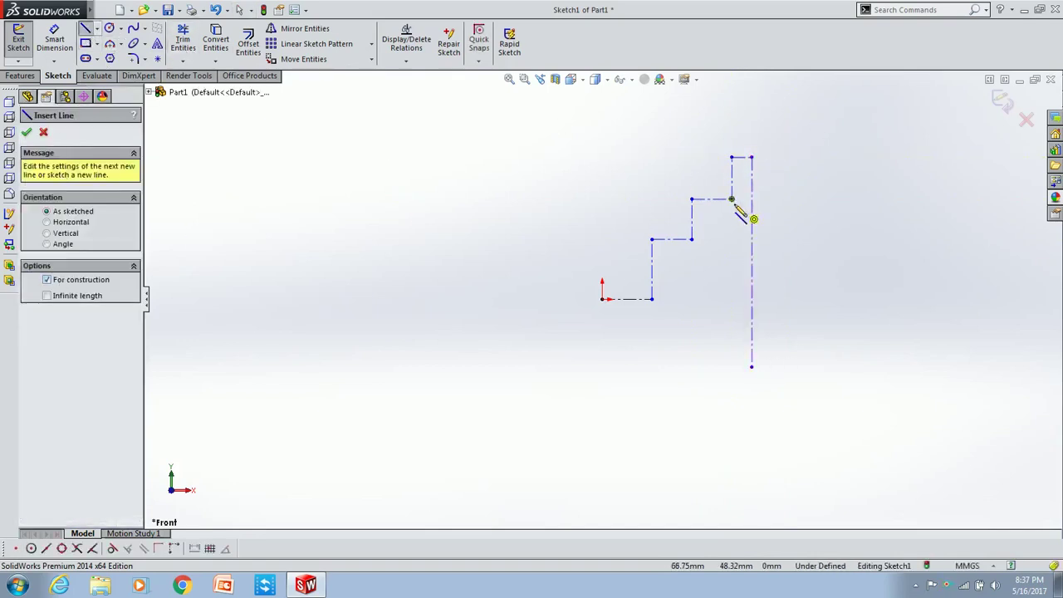
left_click(731, 199)
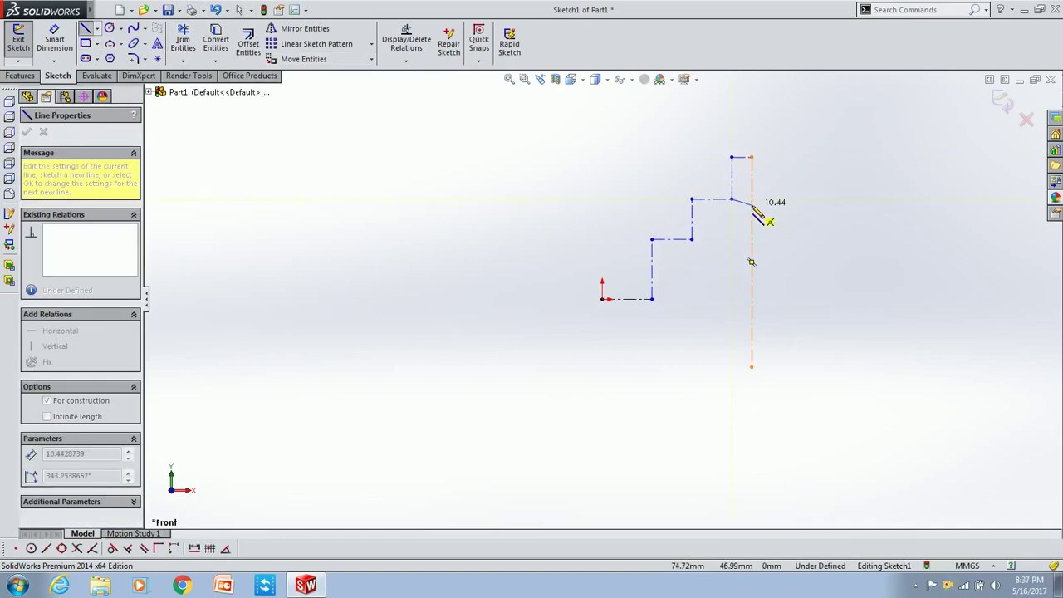
left_click(751, 205)
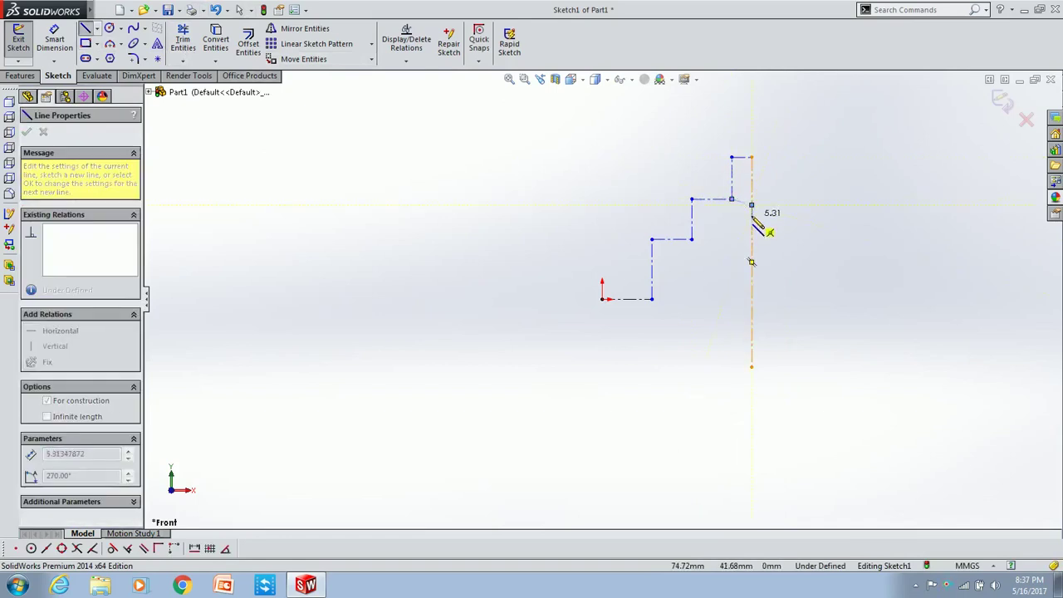
double_click(751, 216)
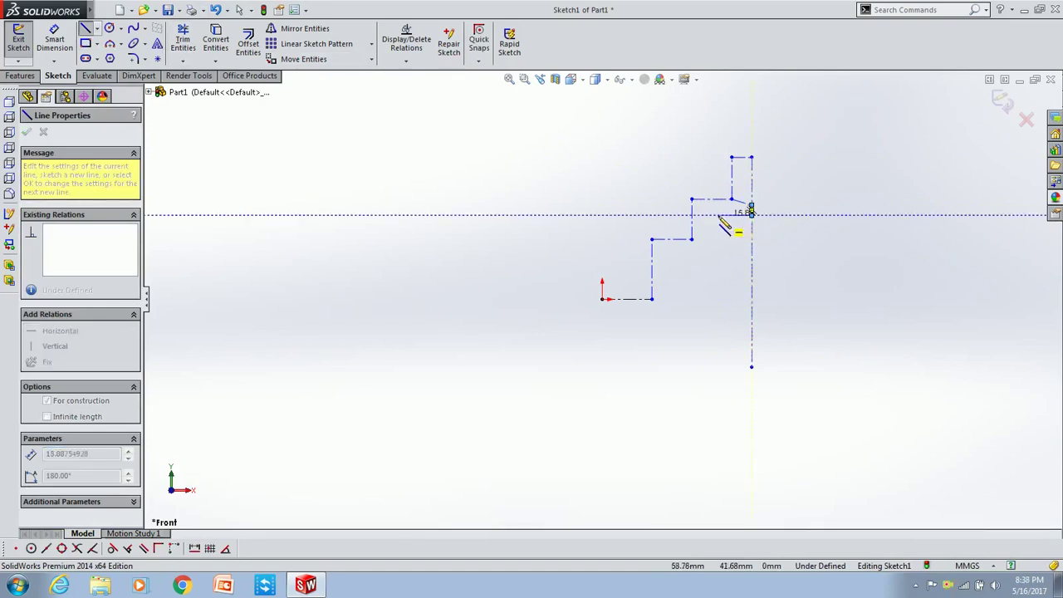
key("Escape")
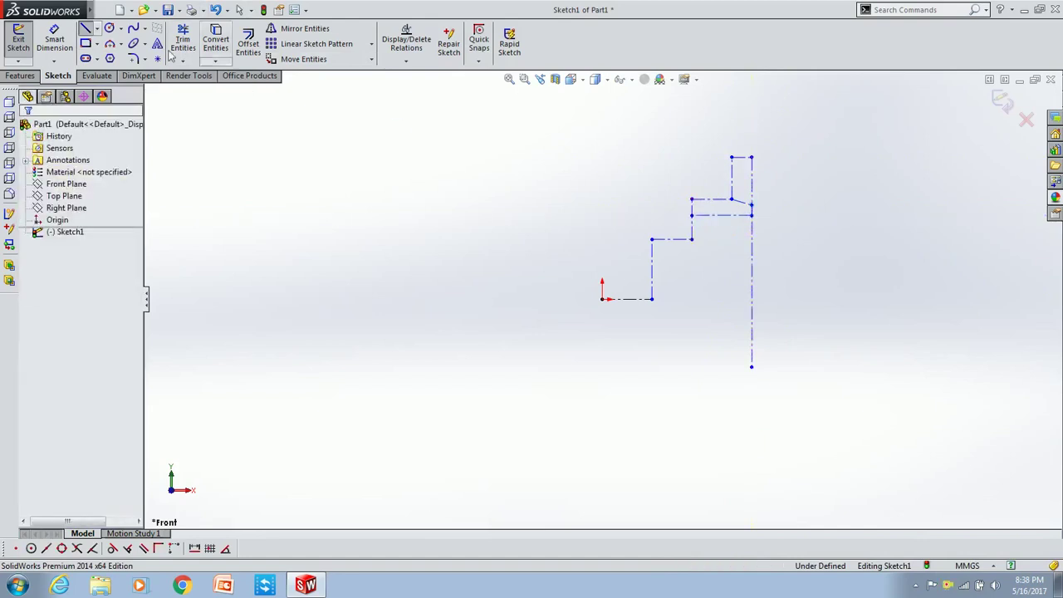
left_click(86, 27)
scroll(731, 216, "down", 3)
Sketch the rim outline with its sloped outer edge, short vertical edge and underside line.
left_click(628, 196)
left_click(711, 196)
left_click(754, 209)
left_click(754, 229)
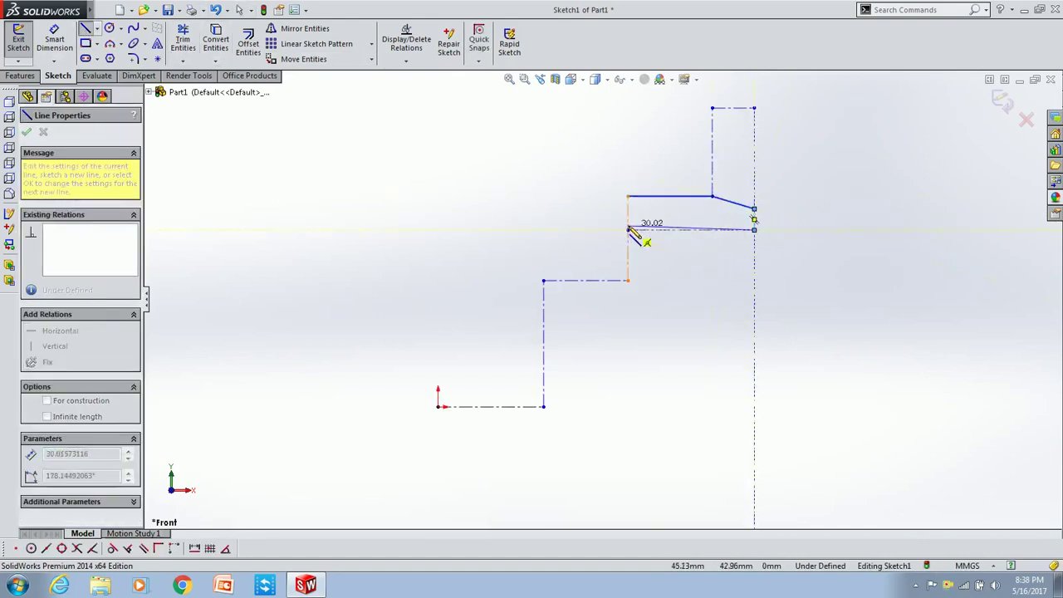
double_click(550, 230)
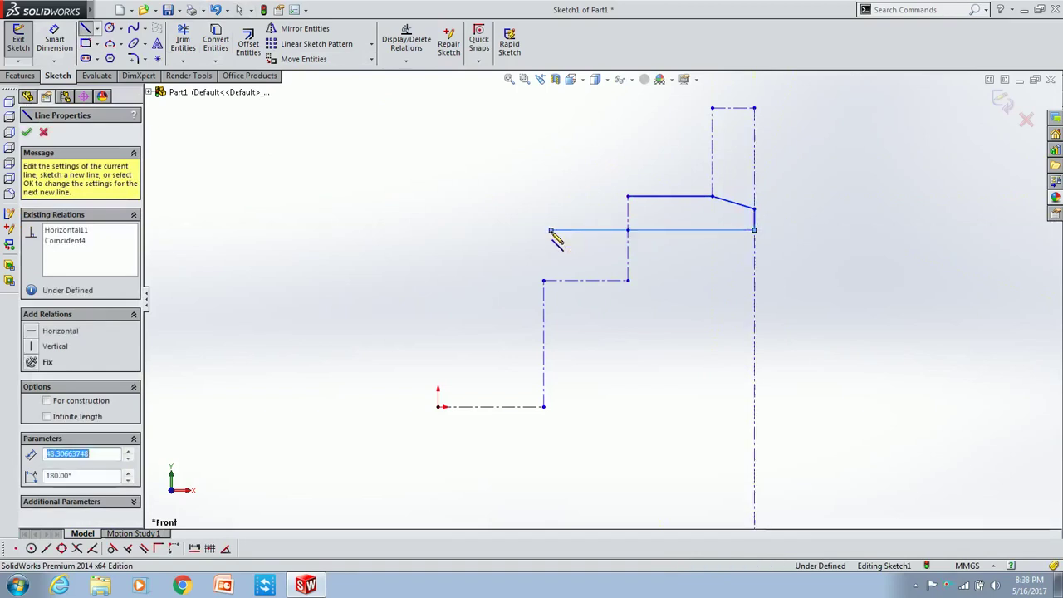
left_click(82, 453)
type("28")
left_click(635, 230)
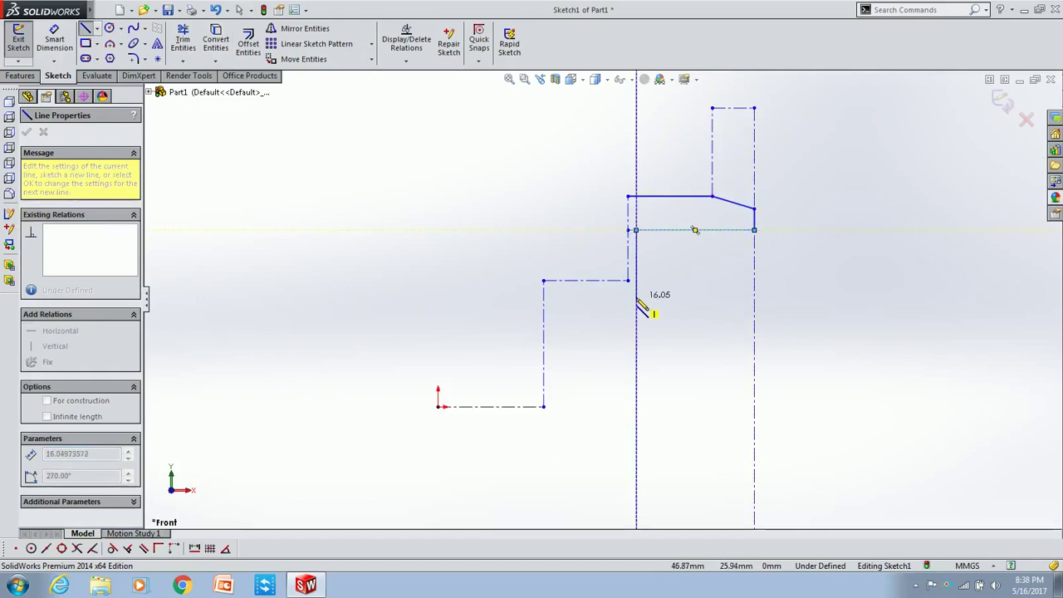
key("Escape")
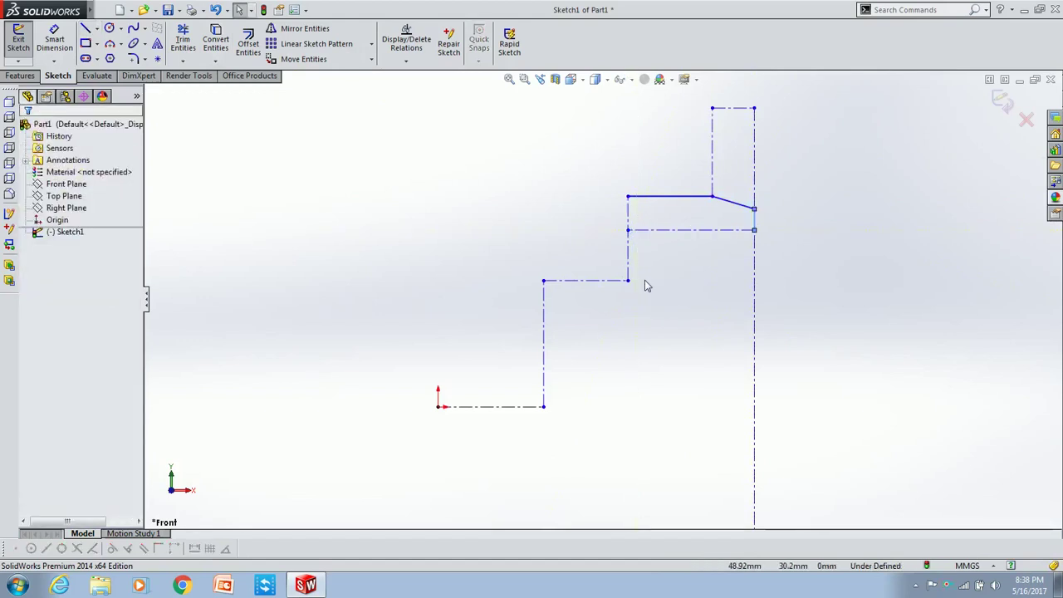
Draw the vertical wall line just inside the rim's outer edge.
left_click(85, 29)
left_click(754, 229)
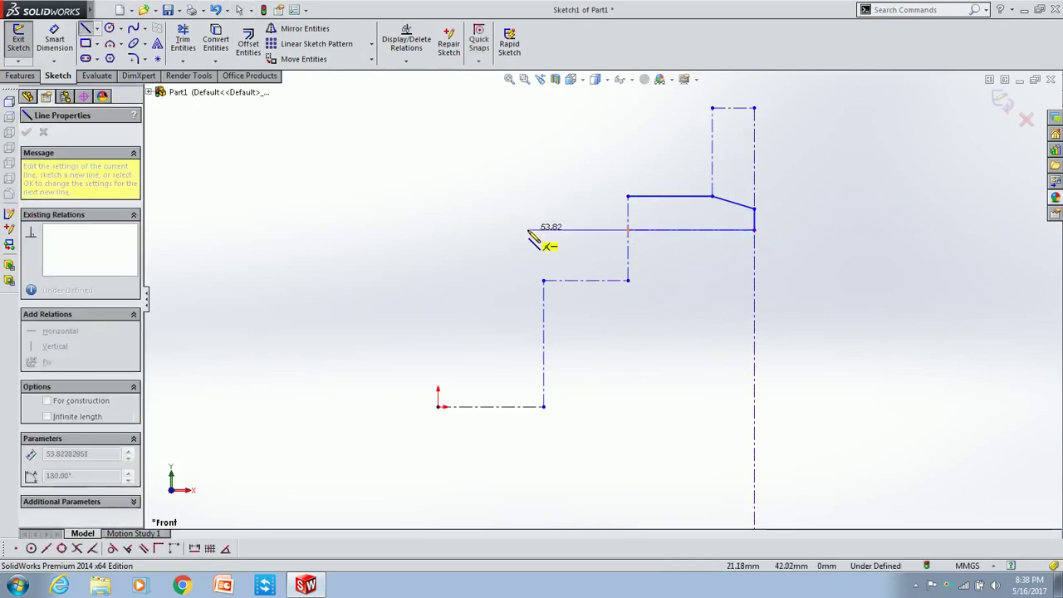
left_click(732, 230)
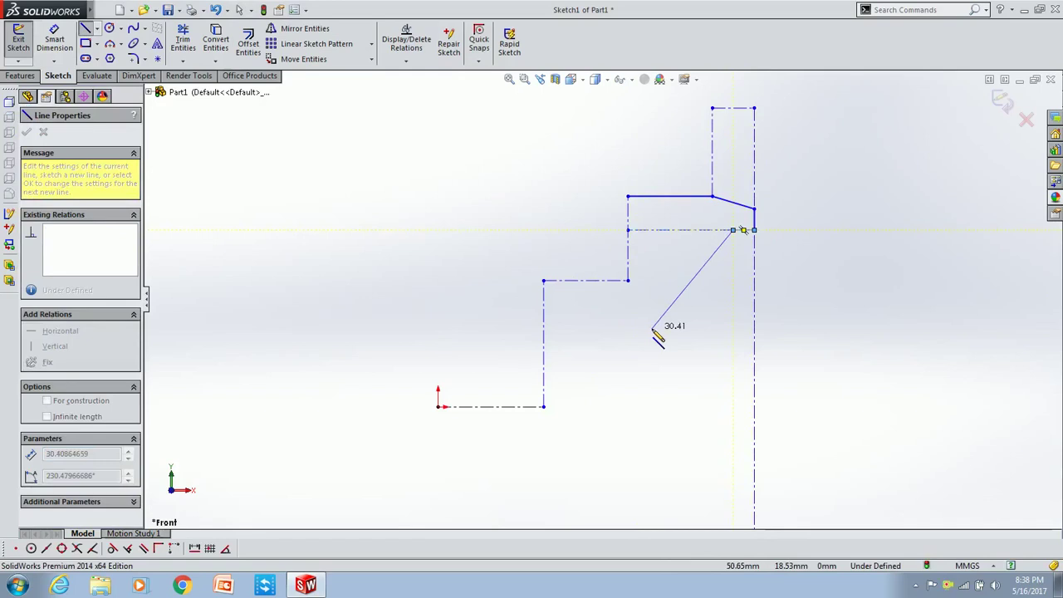
double_click(732, 330)
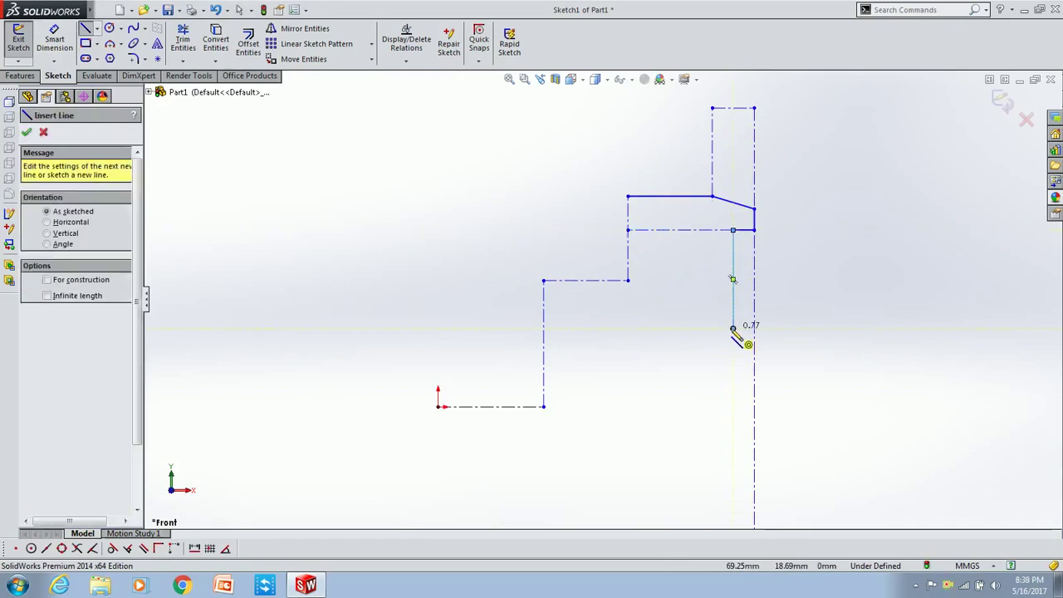
key("Escape")
left_click(755, 221)
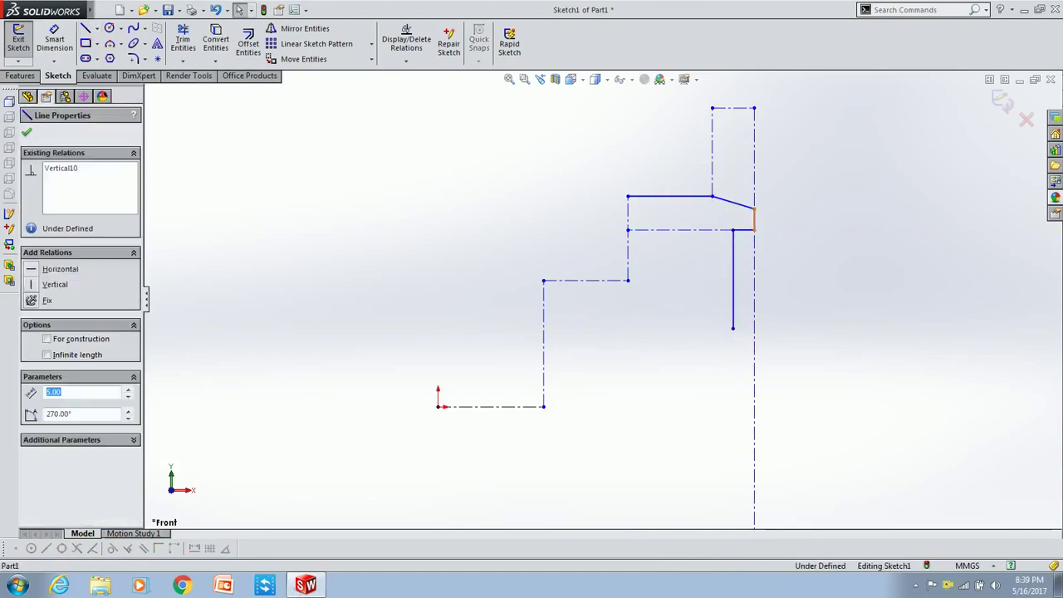
left_click(732, 283)
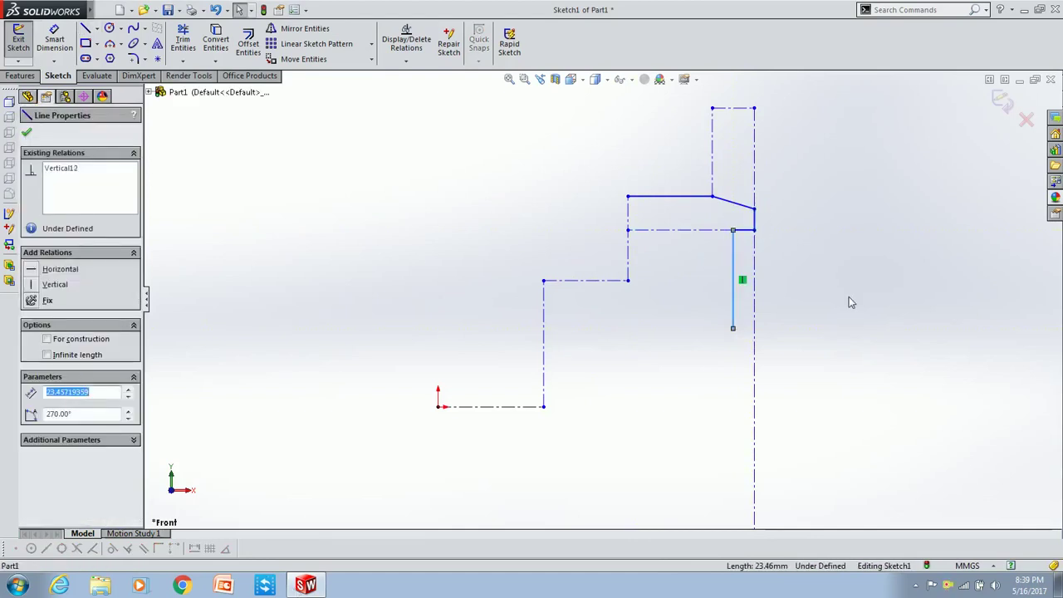
Draw the narrow slanted strip hanging below the rim from the wall line's top.
key("Return")
left_click(84, 28)
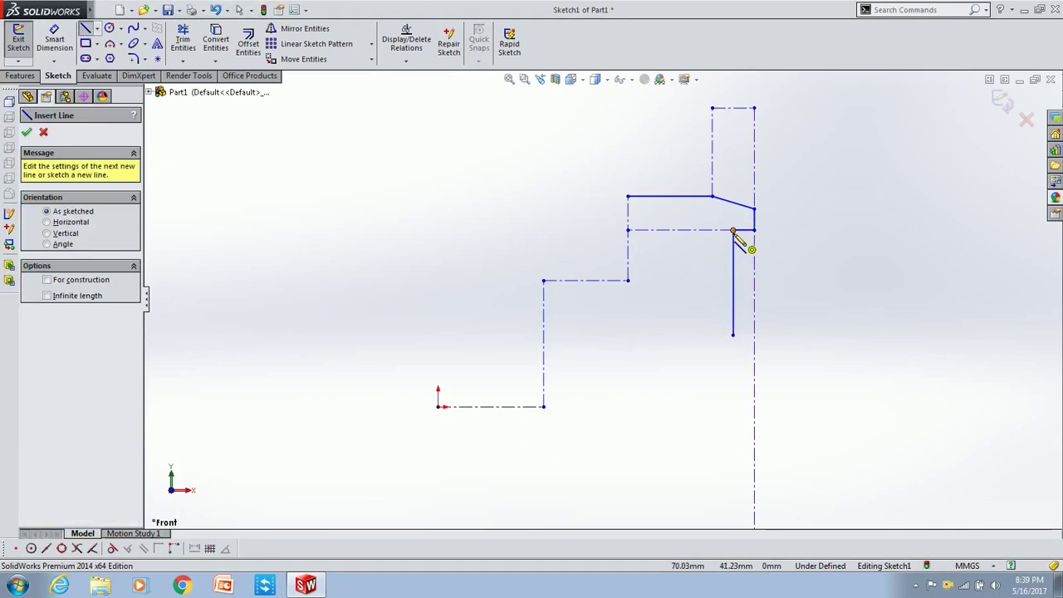
left_click(732, 230)
left_click(720, 335)
left_click(690, 333)
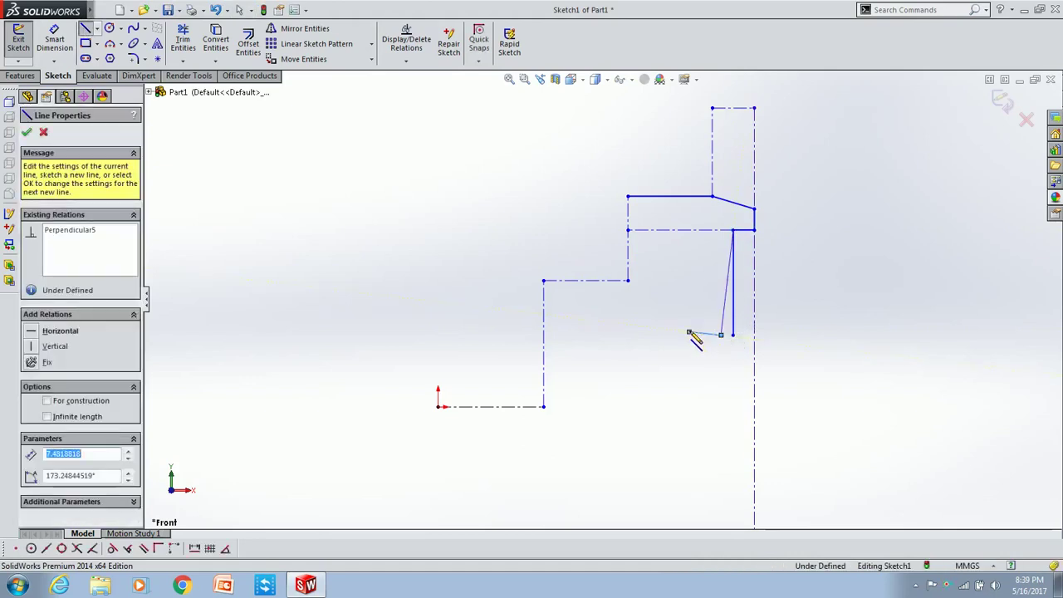
key("Return")
left_click(725, 232)
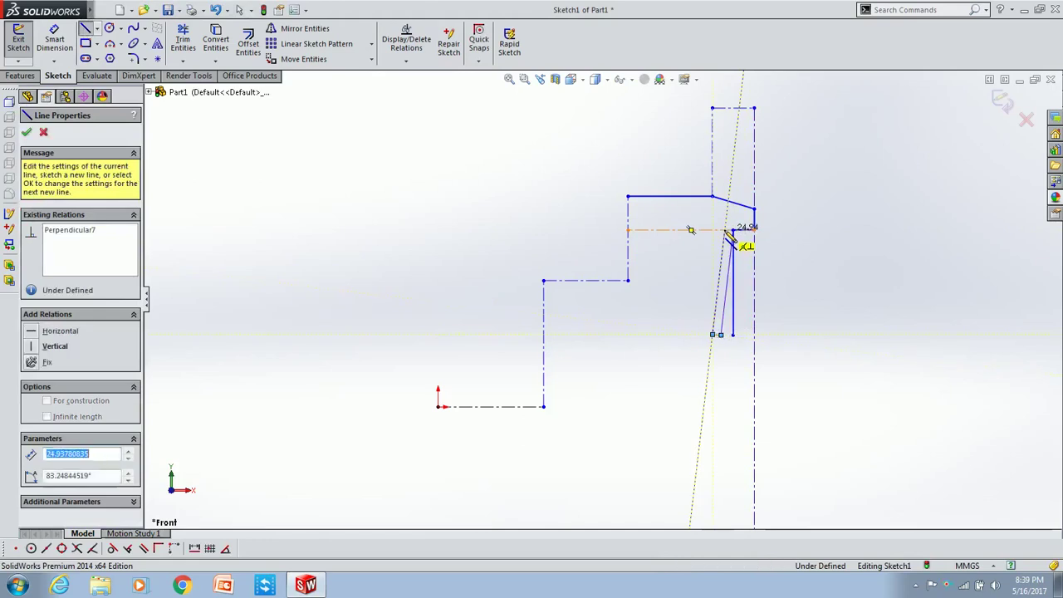
right_click_drag(728, 237, 733, 307)
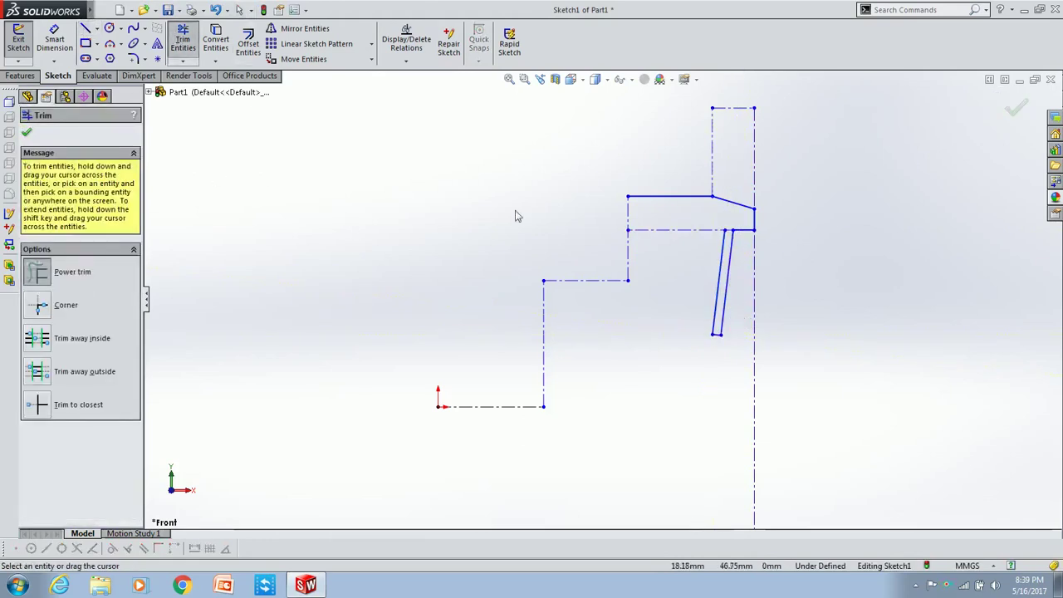
Trim the leftover segment under the rim and round the inner step corner with an R19 fillet.
left_click(677, 229)
key("Escape")
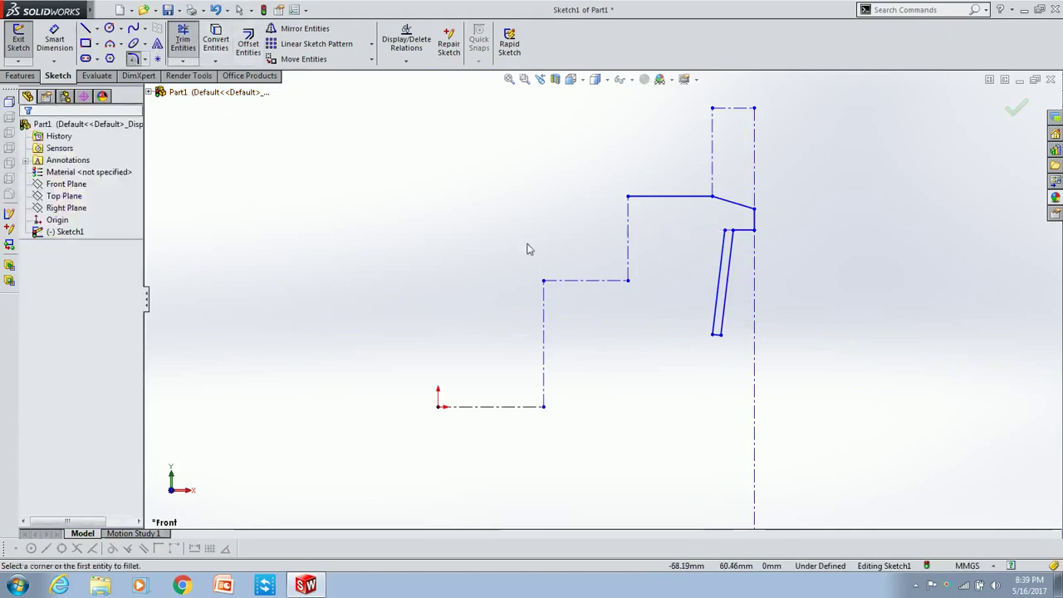
right_click_drag(218, 106, 629, 284)
left_click(618, 281)
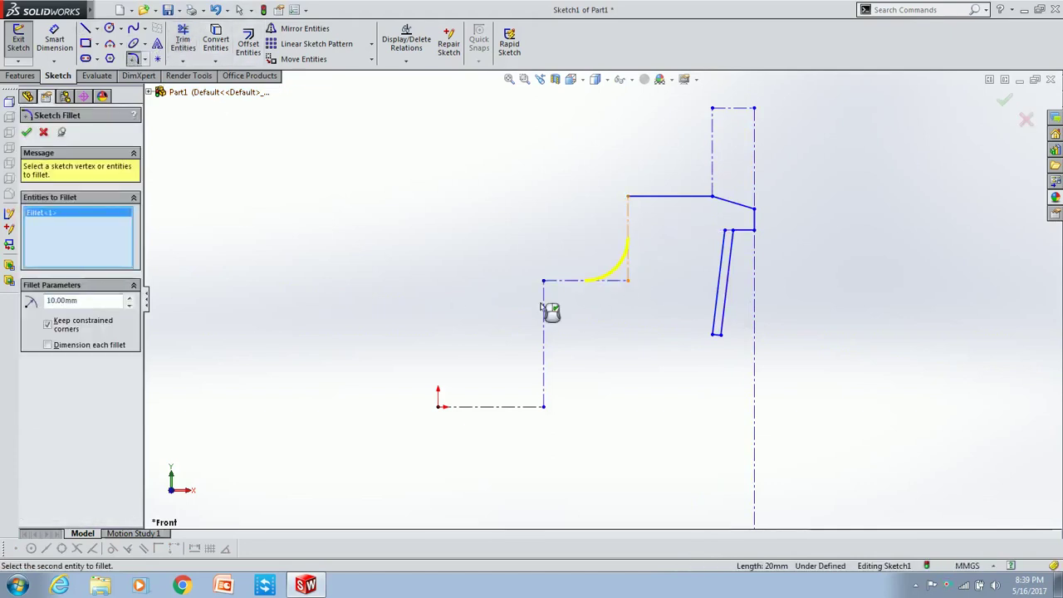
type("0")
key("Return")
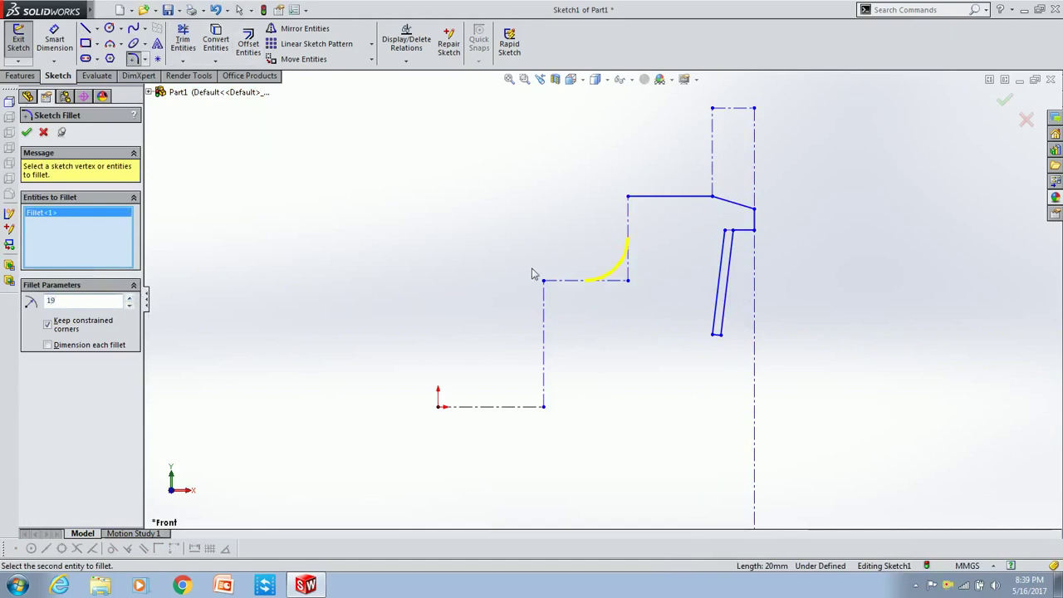
left_click(27, 132)
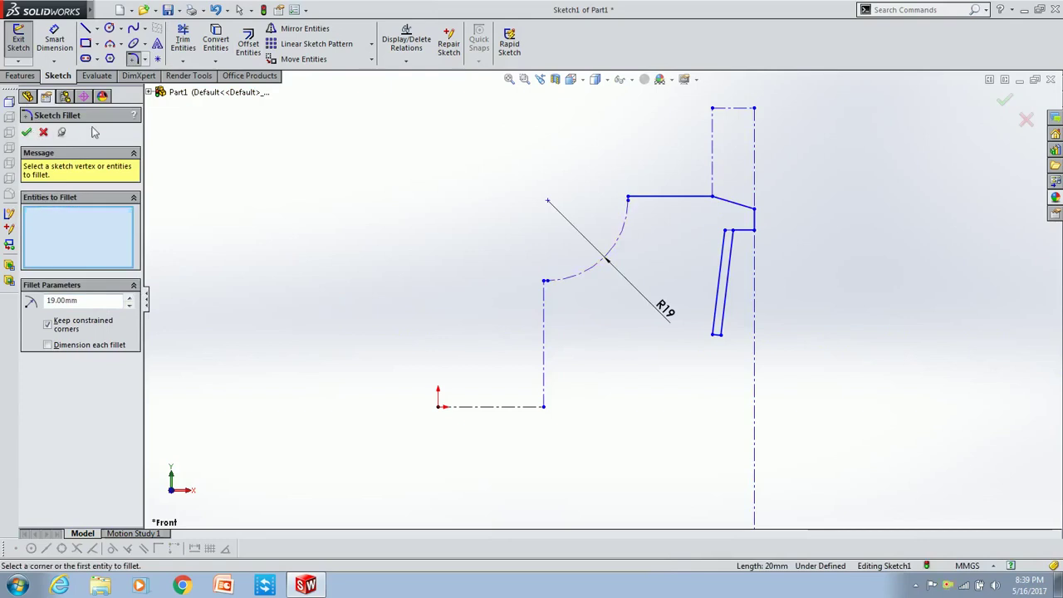
left_click(594, 270)
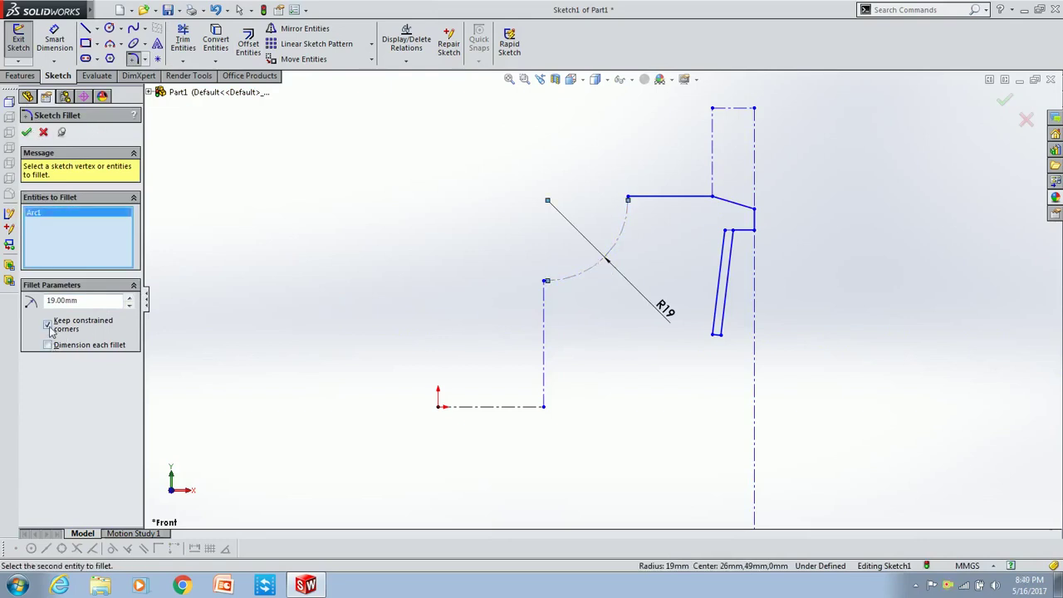
left_click(209, 175)
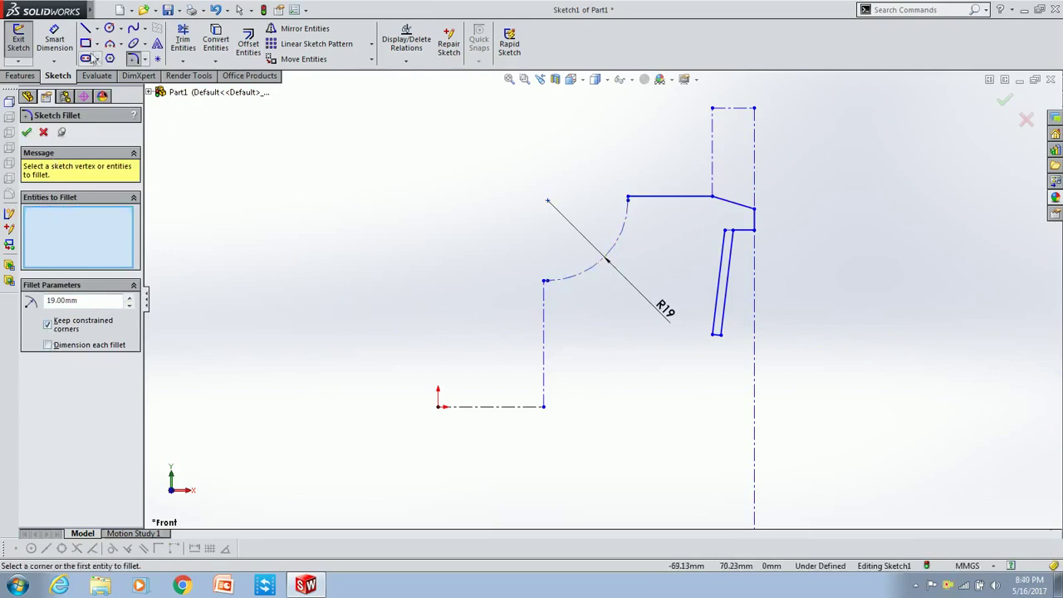
left_click(86, 30)
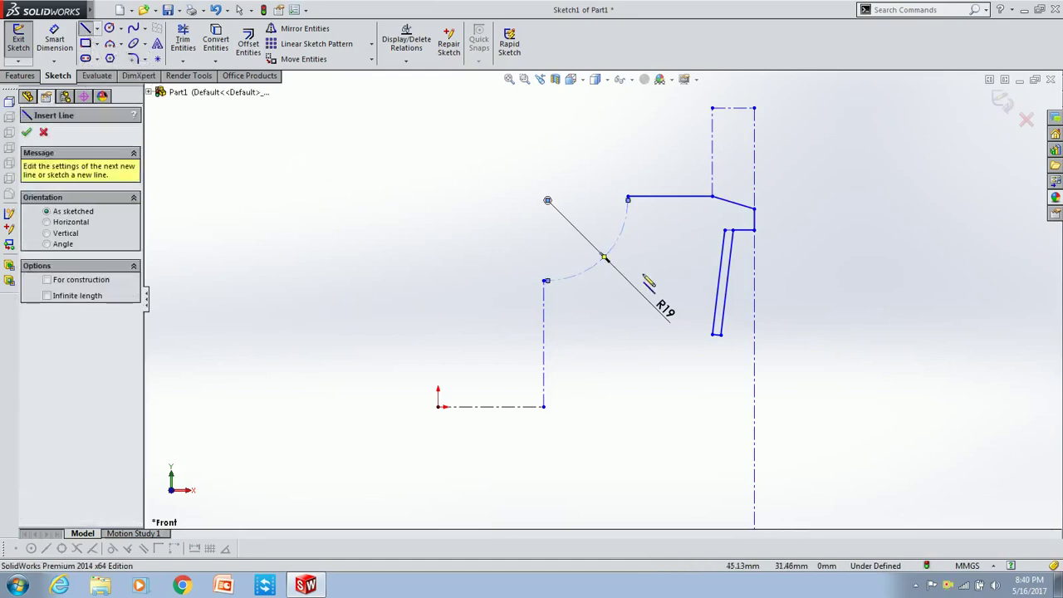
scroll(673, 260, "down", 5)
Finish the vertical wall line and round its corner with a sketch fillet.
left_click(557, 318)
key("Escape")
left_click(133, 59)
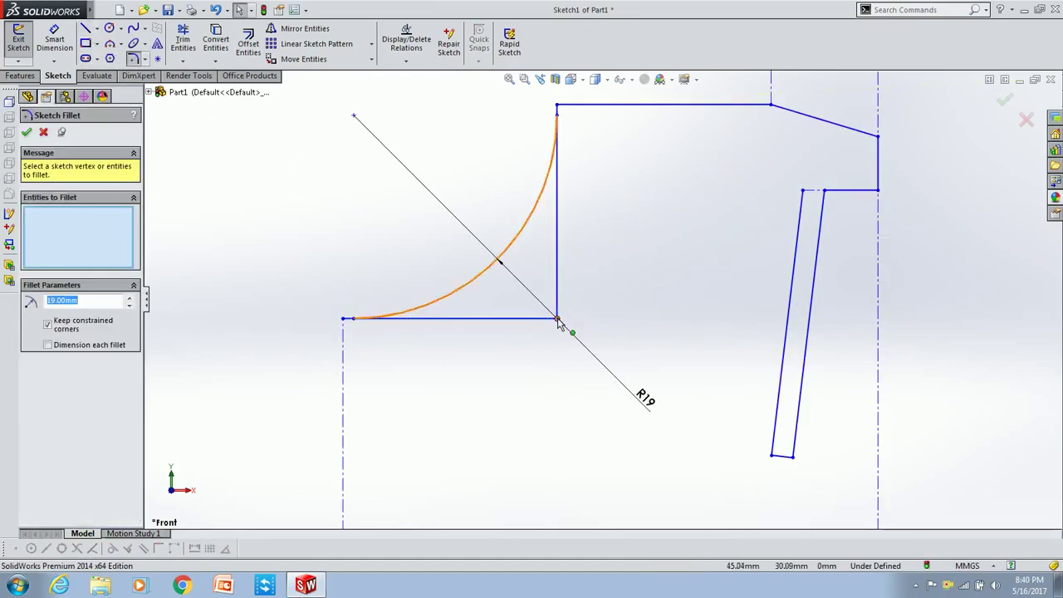
left_click(557, 318)
left_click(26, 132)
Draw a vertical line down from the arc end plus a short horizontal base segment.
left_click(86, 31)
scroll(601, 299, "up", 3)
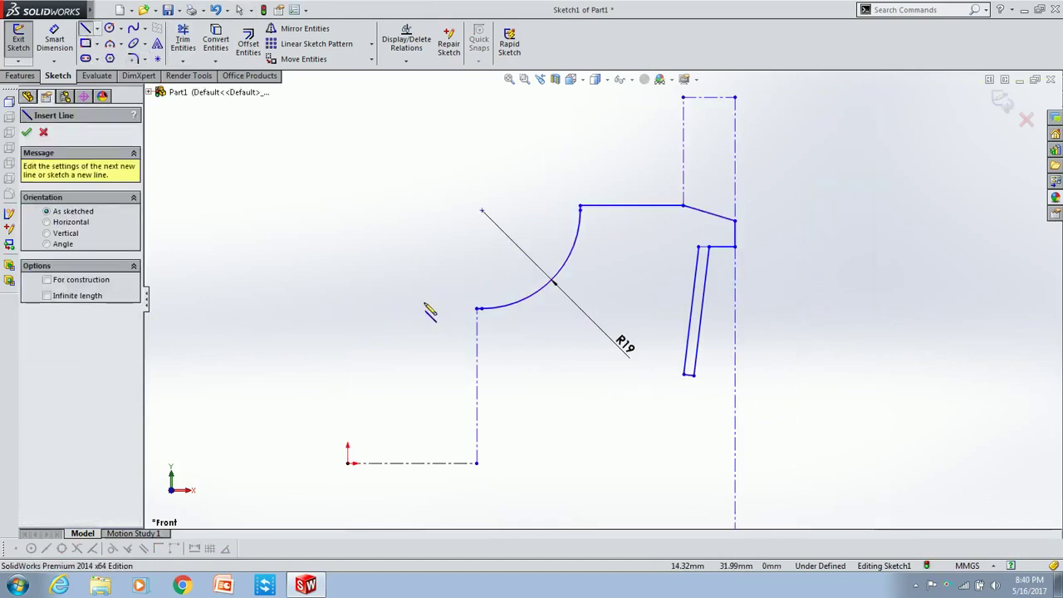
left_click(477, 308)
left_click(478, 463)
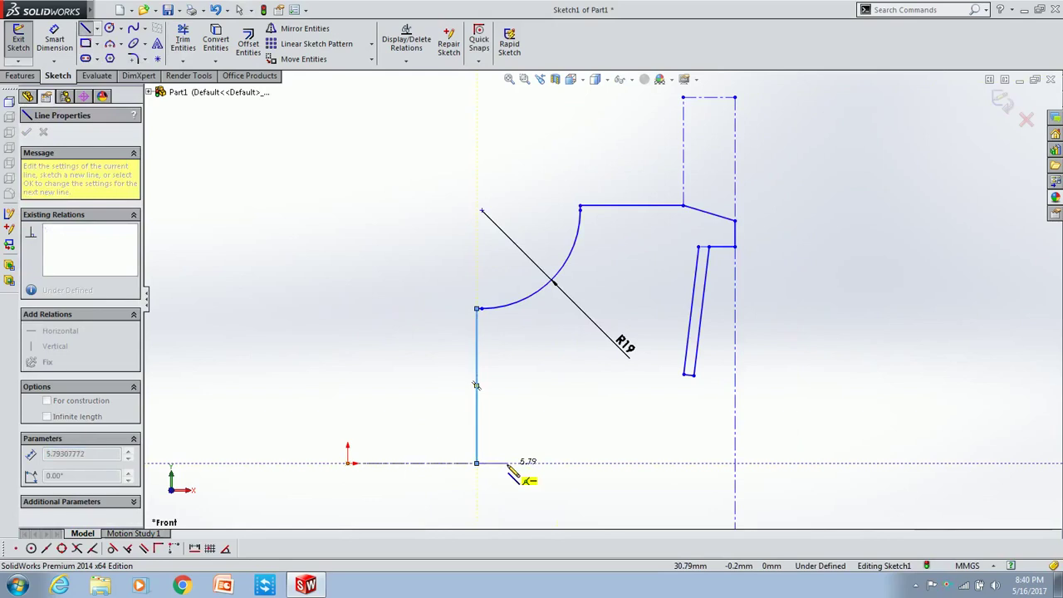
left_click(507, 463)
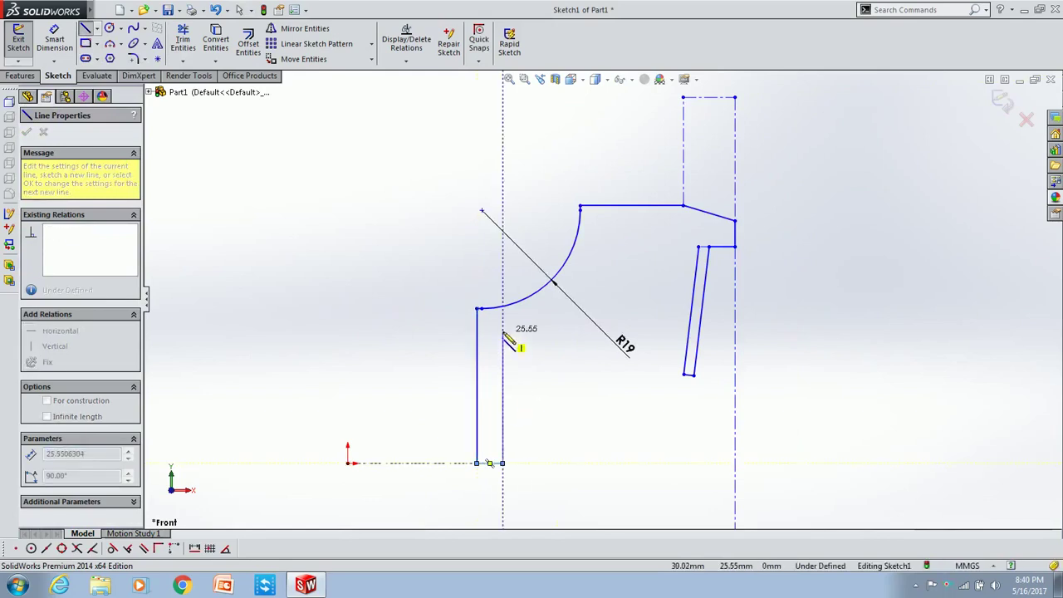
key("Escape")
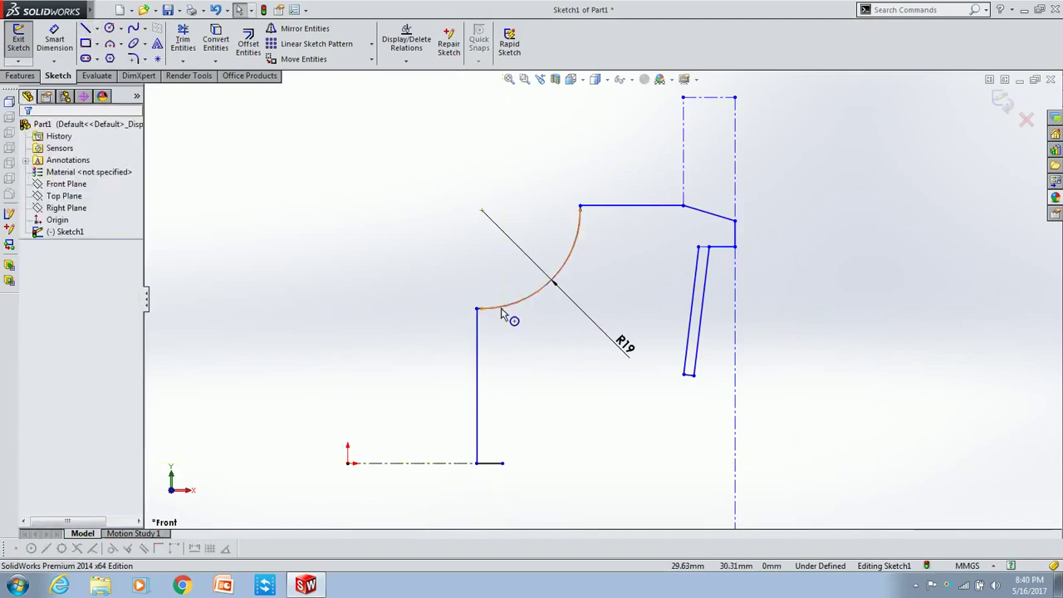
Offset the outer profile chain 5 mm to the inside.
left_click(247, 41)
left_click(479, 366)
scroll(474, 320, "down", 5)
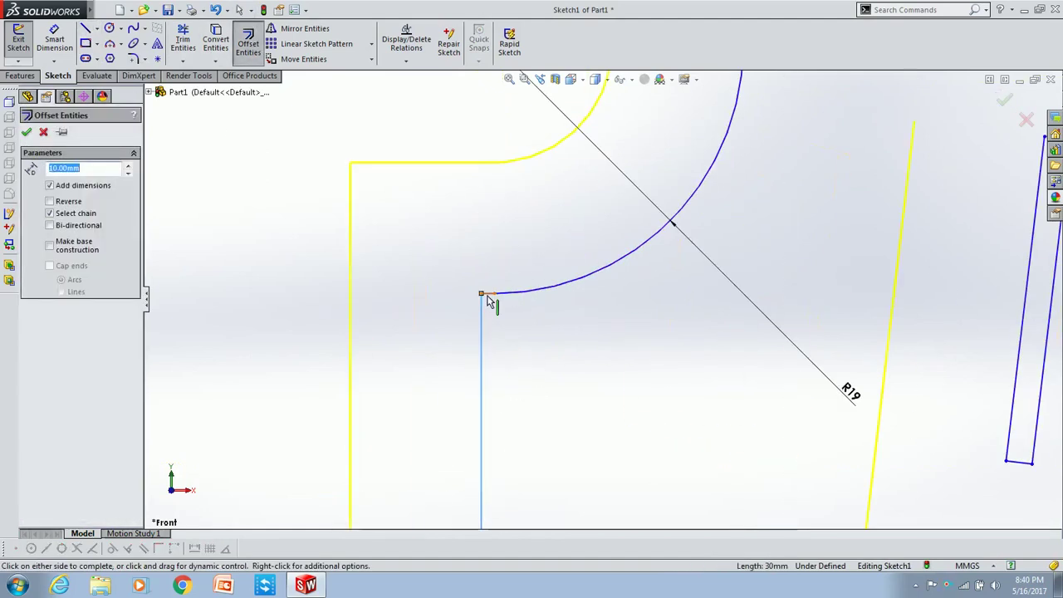
key("Return")
scroll(619, 258, "up", 3)
left_click(50, 202)
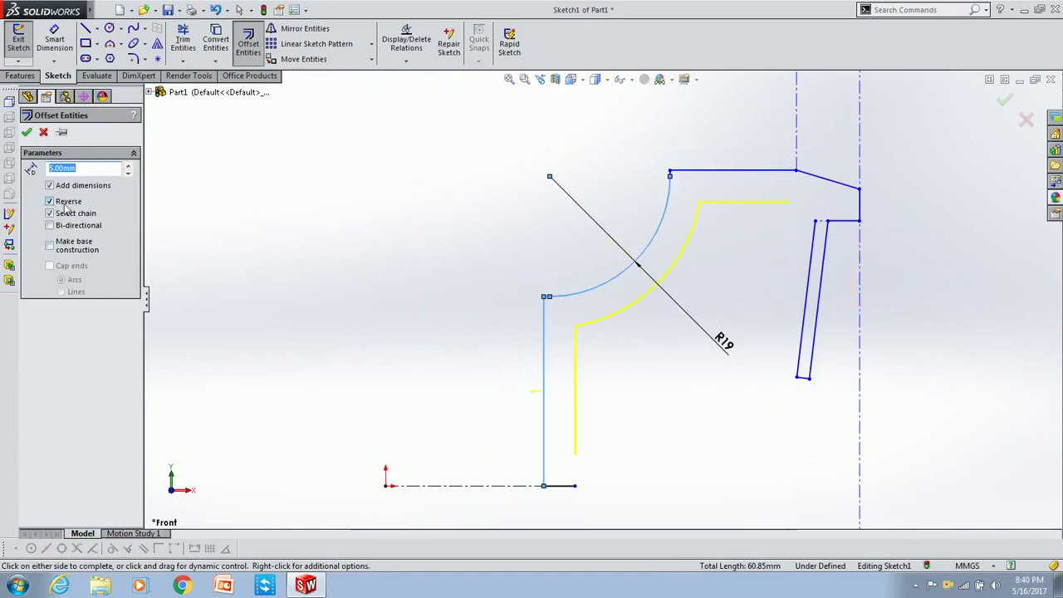
scroll(557, 345, "down", 1)
left_click(26, 133)
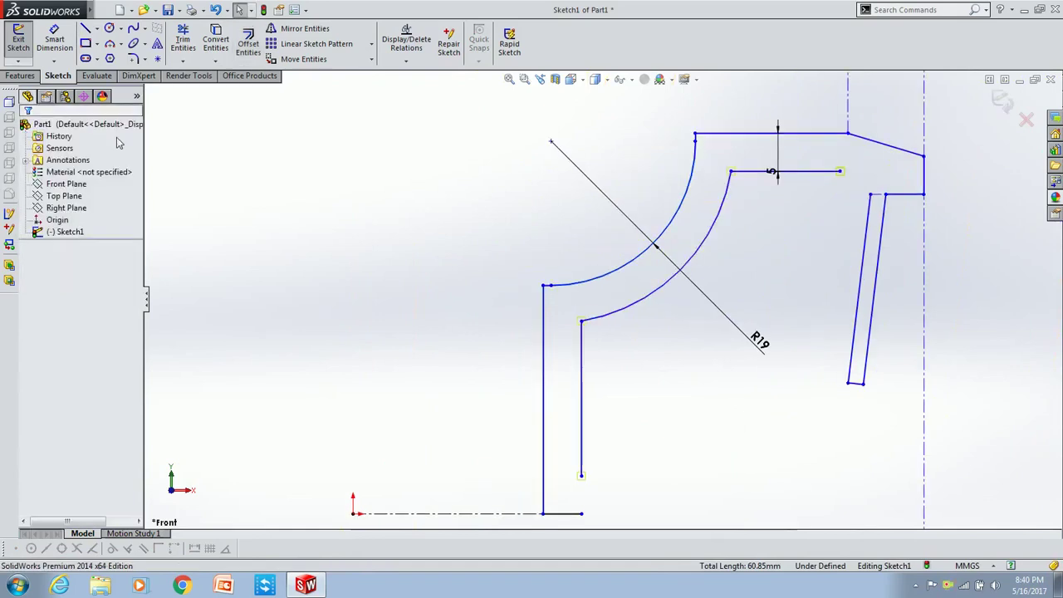
left_click(85, 29)
Draw a short line closing the wall bottom and an angled connector at the right endpoint.
left_click_drag(581, 475, 581, 513)
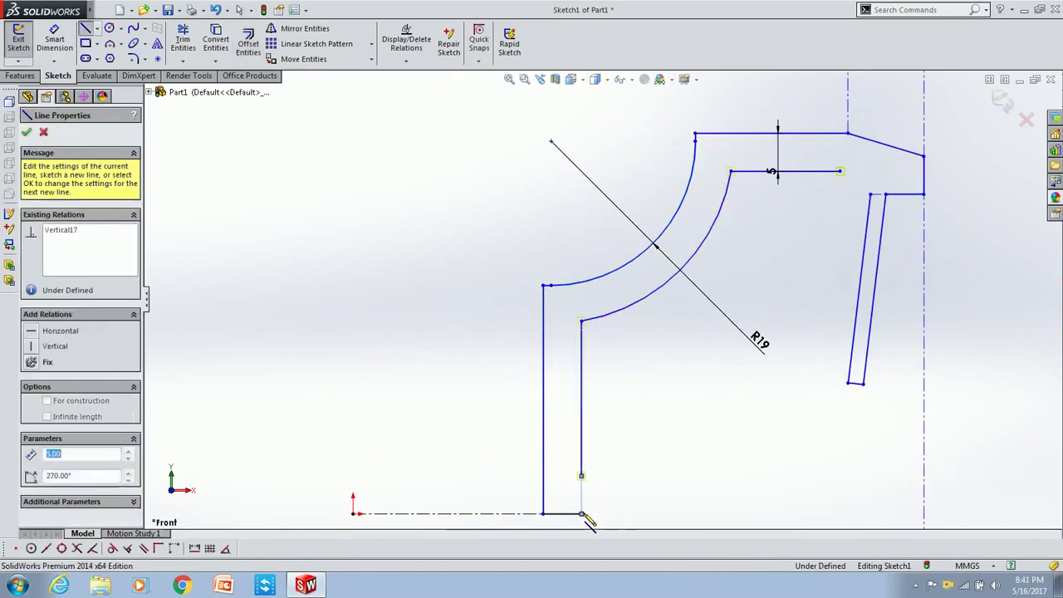
key("z")
scroll(797, 241, "down", 3)
left_click(628, 241)
left_click(659, 264)
key("Escape")
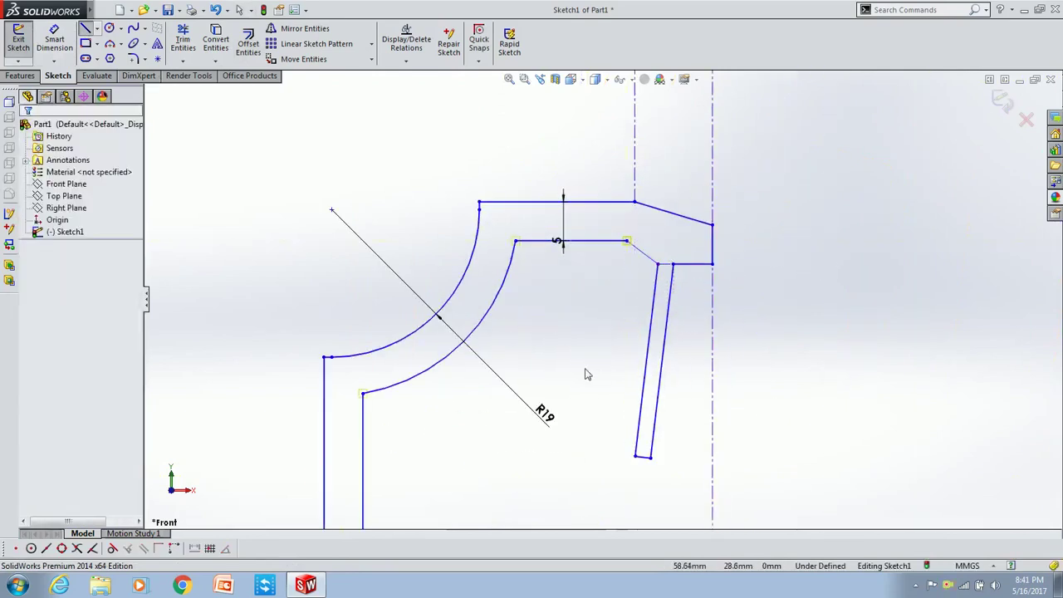
scroll(586, 373, "down", 2)
scroll(591, 192, "down", 2)
Round the outer top and lower corners with 0.98 mm sketch fillets.
left_click(131, 59)
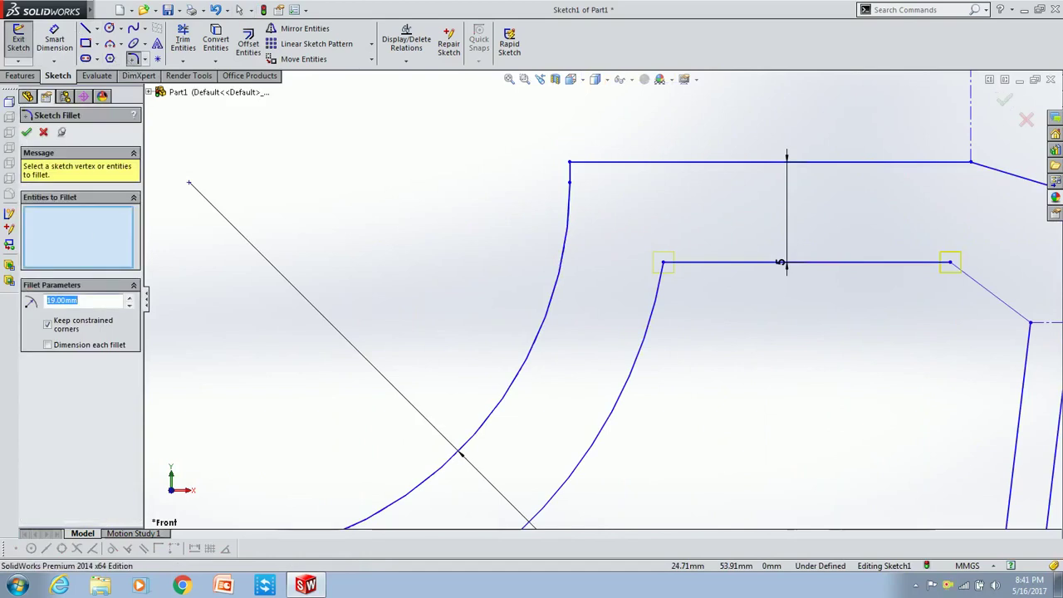
left_click(570, 165)
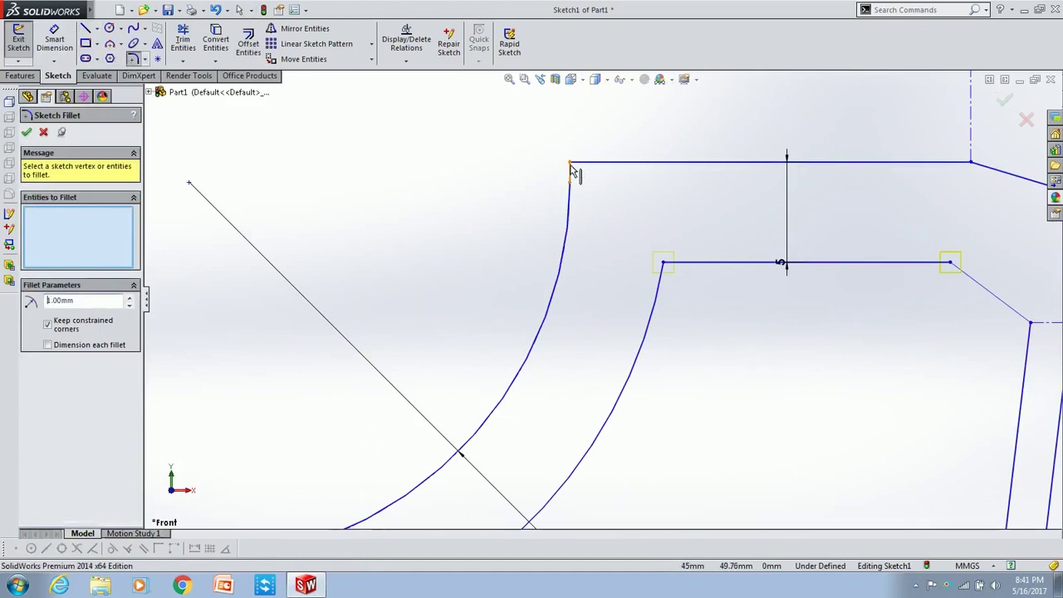
type("0.98")
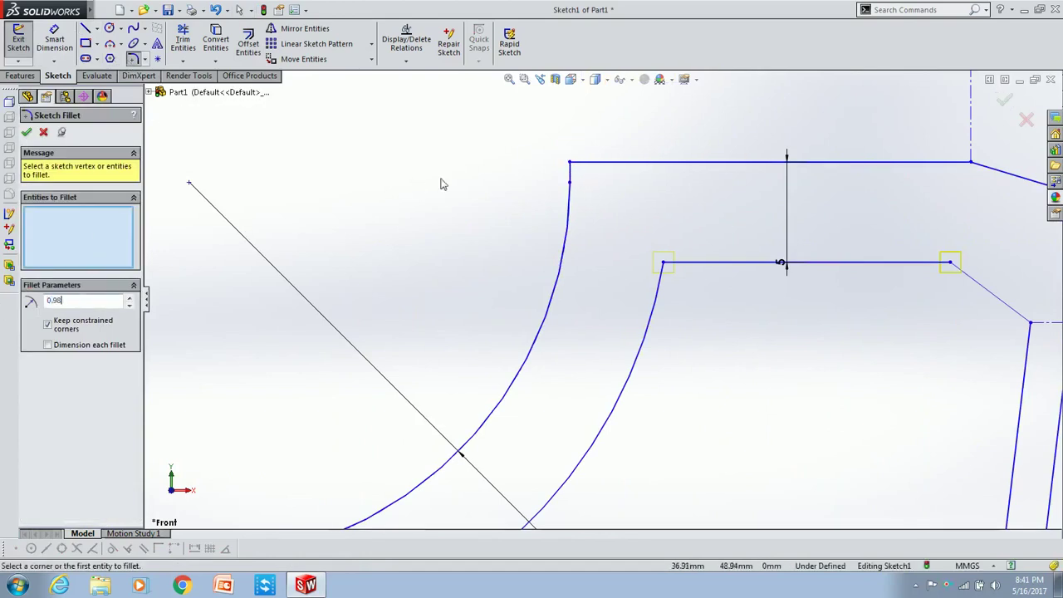
left_click(571, 163)
scroll(399, 390, "up", 2)
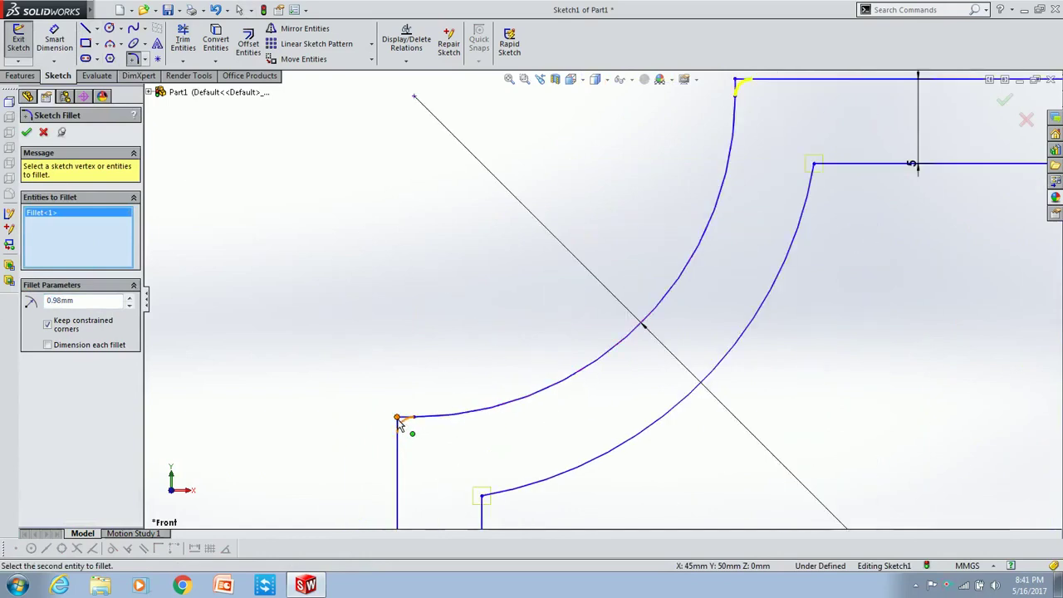
left_click(398, 418)
scroll(498, 379, "up", 3)
left_click(26, 133)
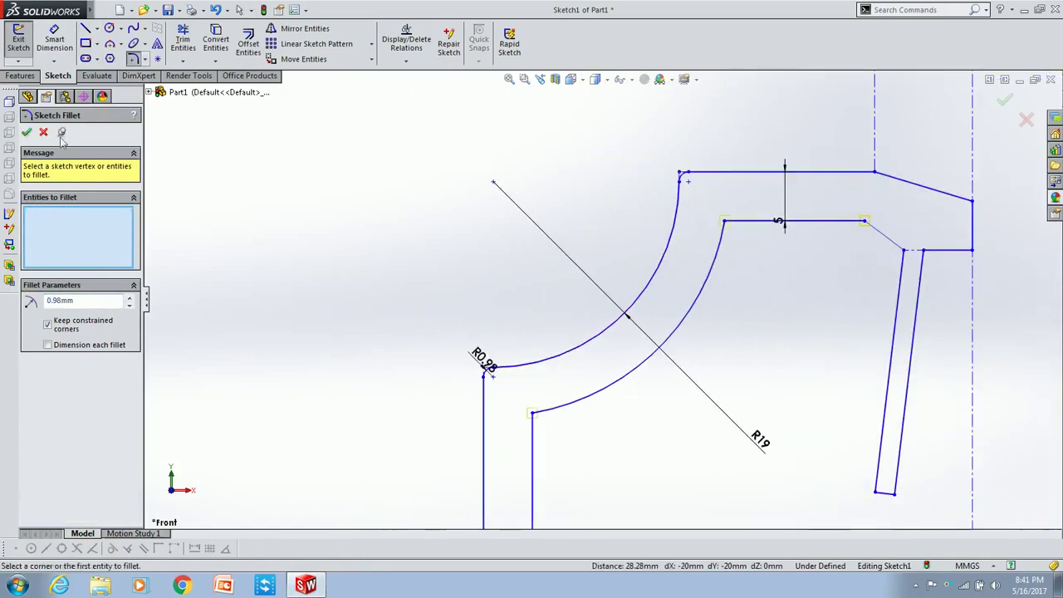
scroll(689, 272, "up", 3)
scroll(693, 282, "down", 3)
scroll(578, 373, "up", 1)
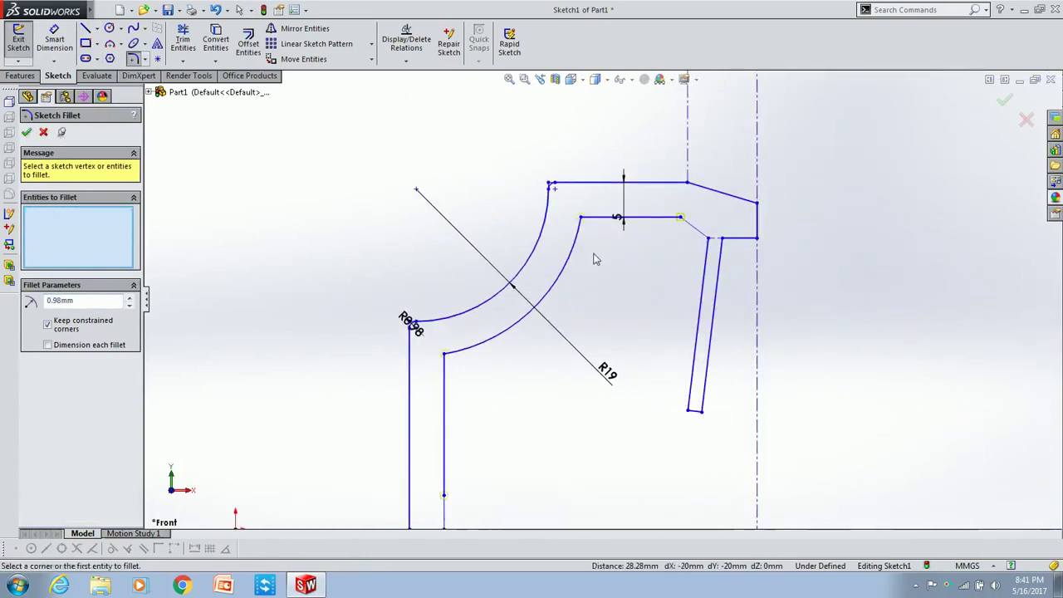
Add a horizontal line from the inner arc's end to close the inner edge.
left_click(183, 41)
scroll(602, 247, "down", 3)
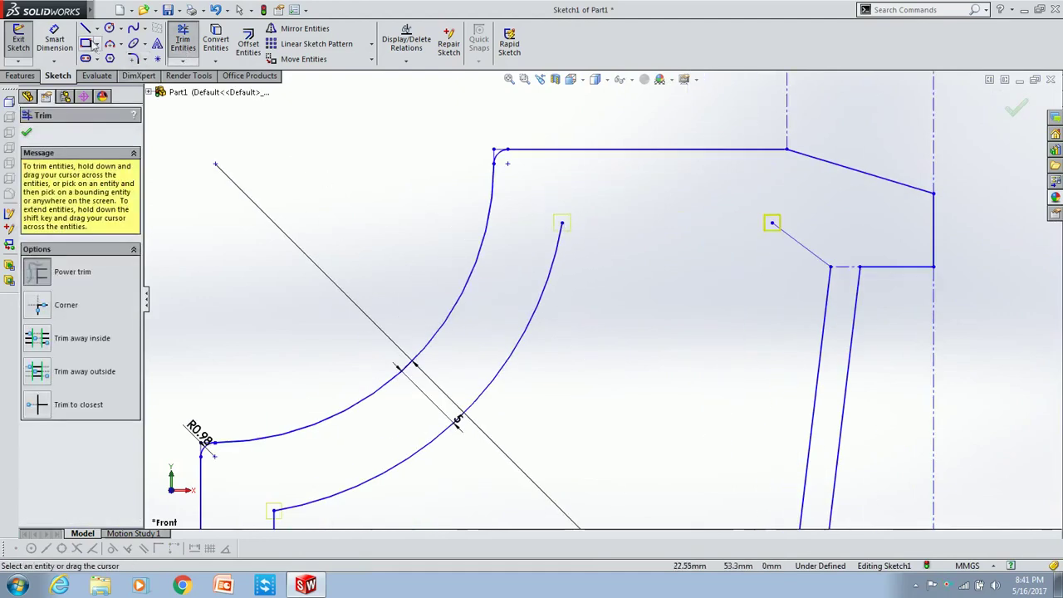
key("l")
left_click(562, 223)
left_click(772, 222)
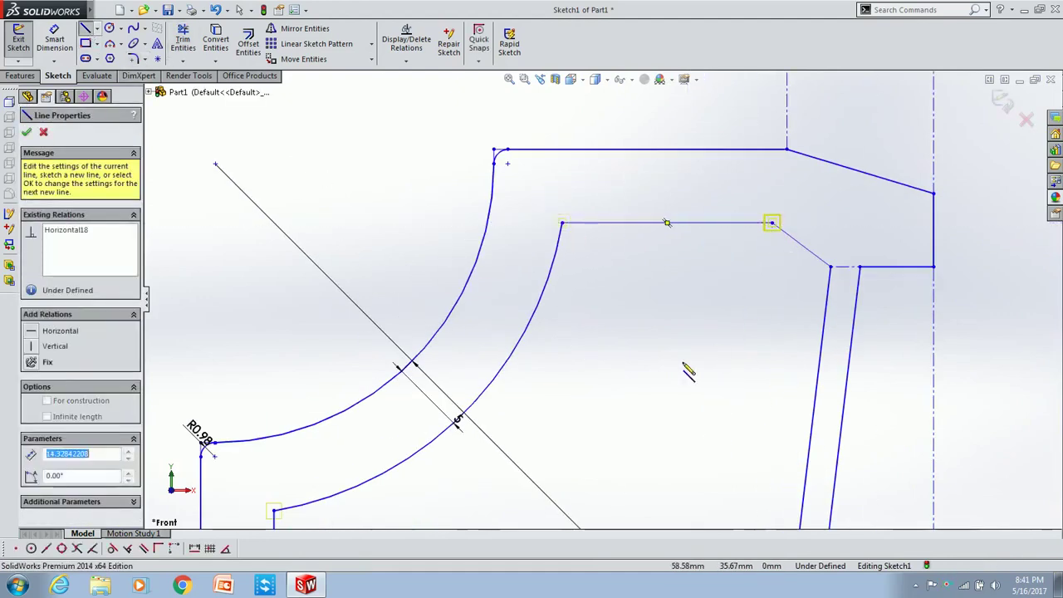
scroll(771, 220, "up", 3)
scroll(631, 282, "up", 2)
left_click(27, 133)
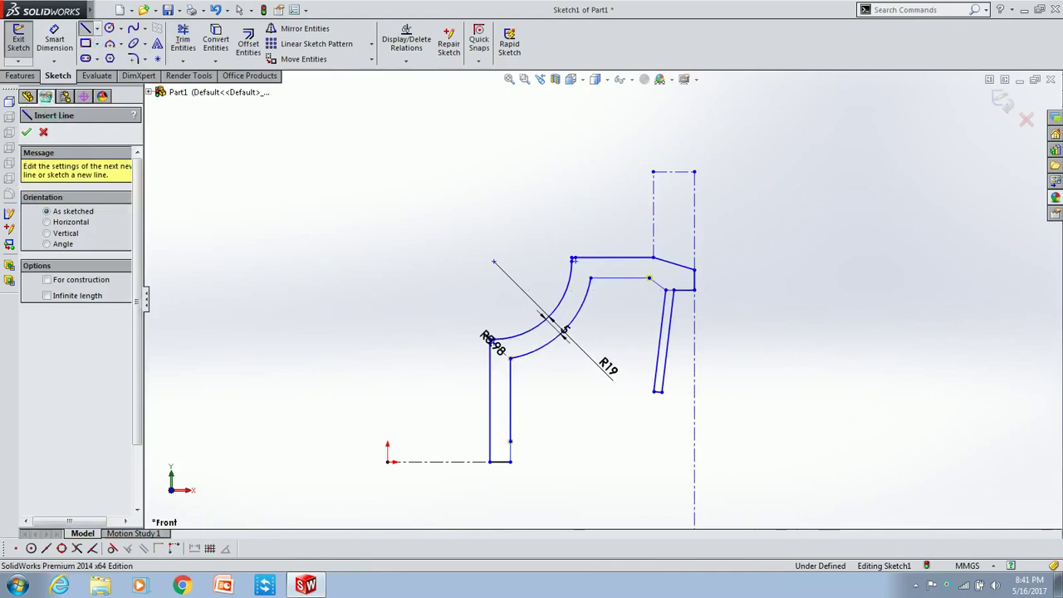
left_click(240, 10)
Draw a vertical centerline straight up from the origin.
left_click(20, 76)
left_click(66, 43)
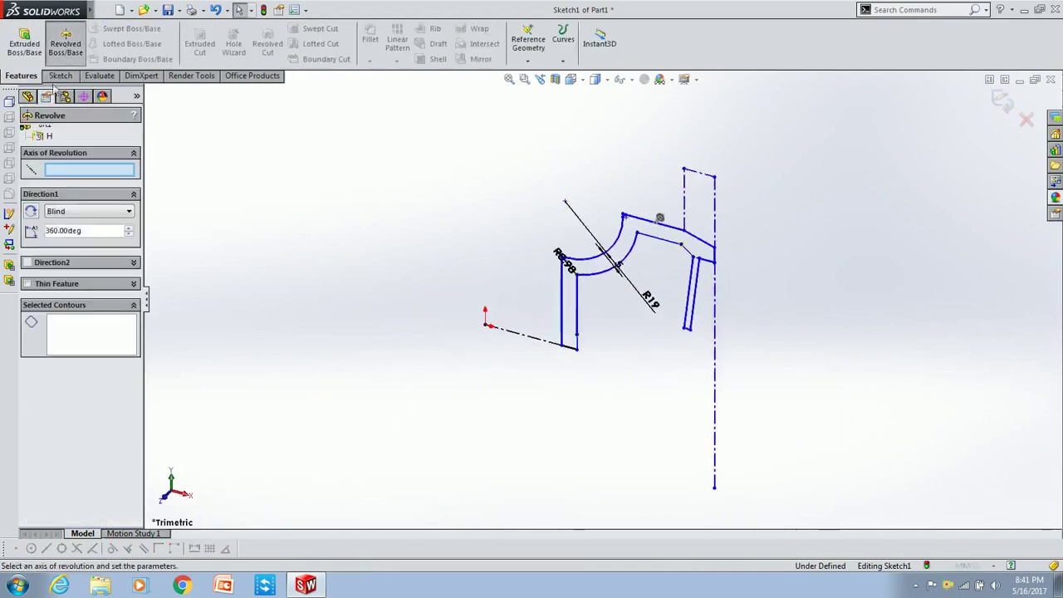
left_click(58, 75)
left_click(86, 28)
left_click(486, 325)
left_click(486, 166)
key("Escape")
Revolve the cup profile 360° about the centerline into Revolve1.
left_click(20, 76)
left_click(66, 43)
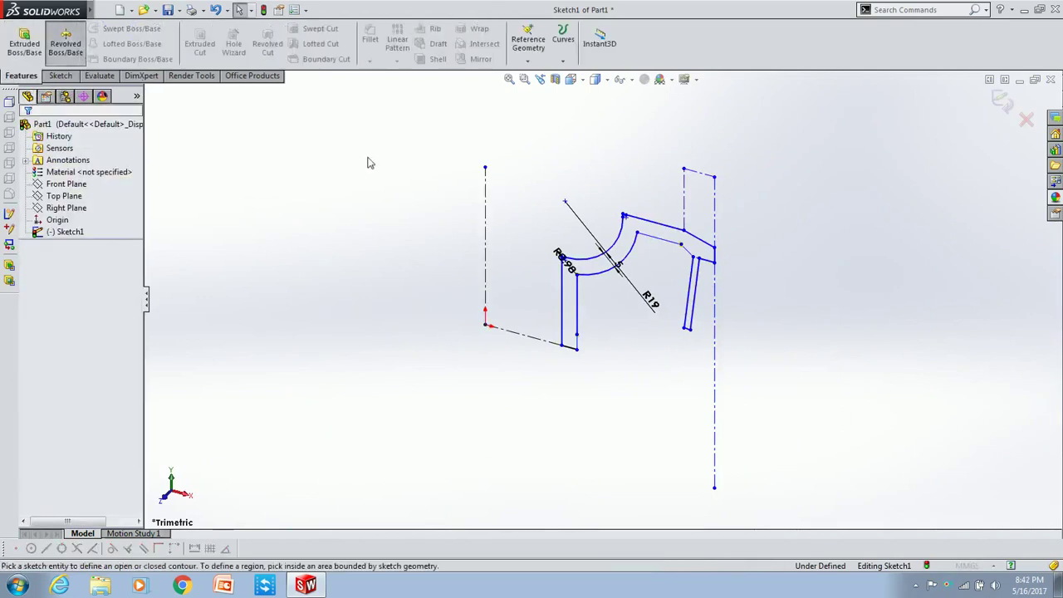
left_click(486, 226)
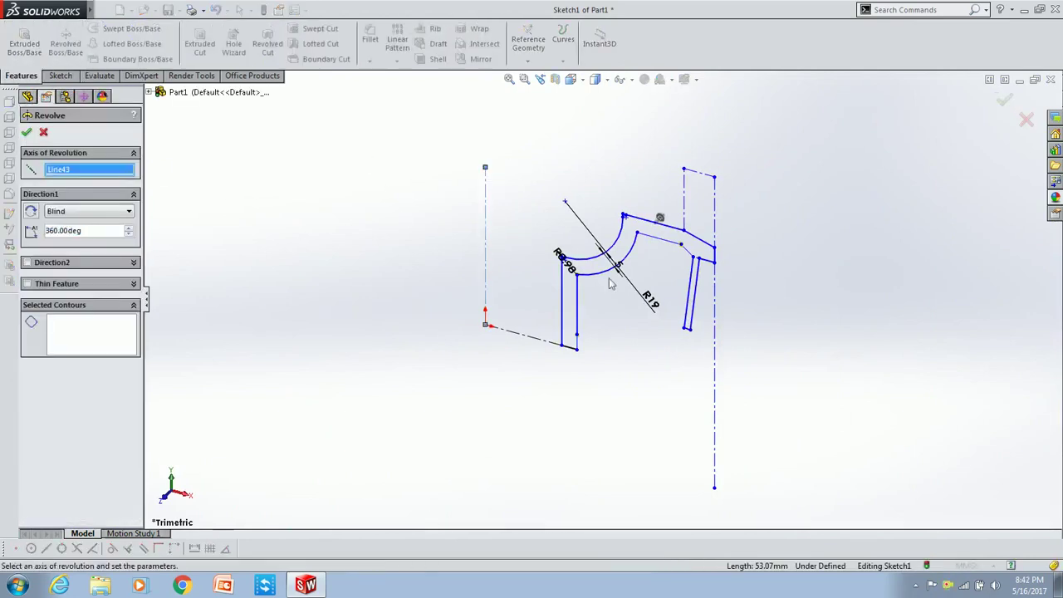
scroll(689, 259, "down", 3)
scroll(690, 259, "up", 2)
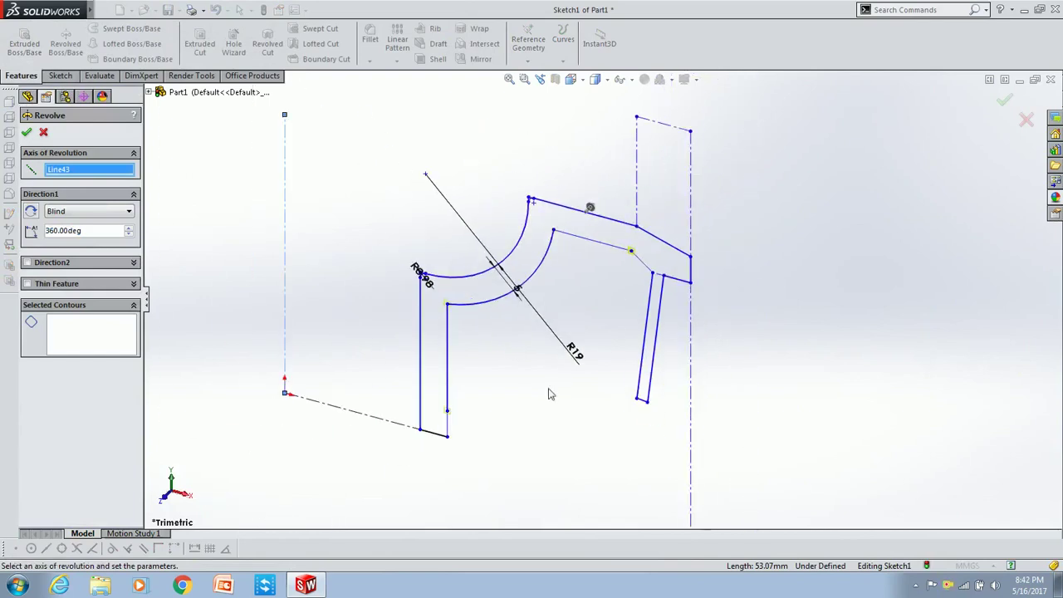
scroll(689, 259, "down", 2)
left_click(443, 285)
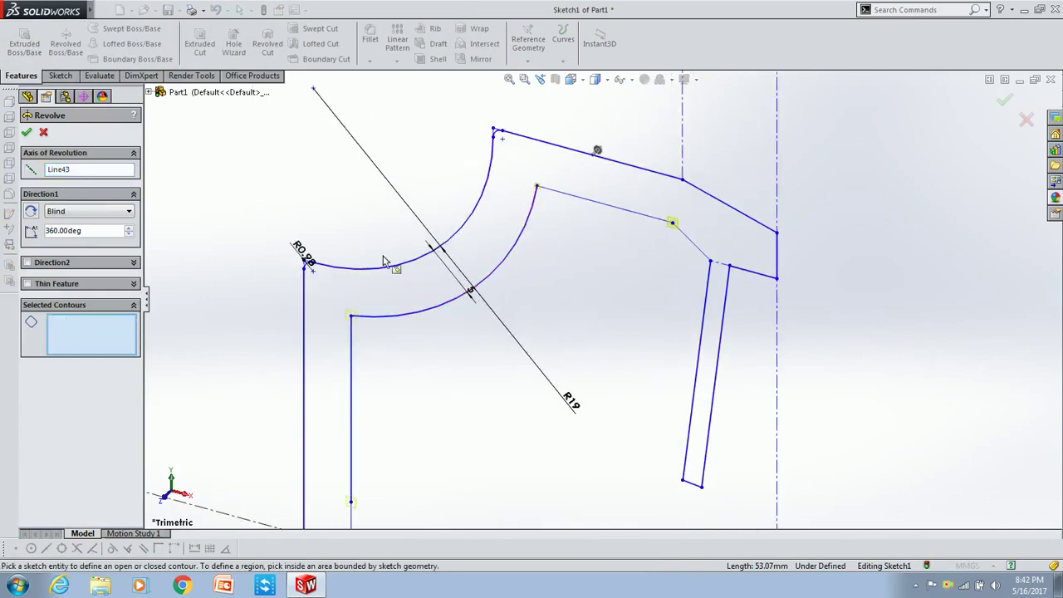
key("z")
left_click(26, 133)
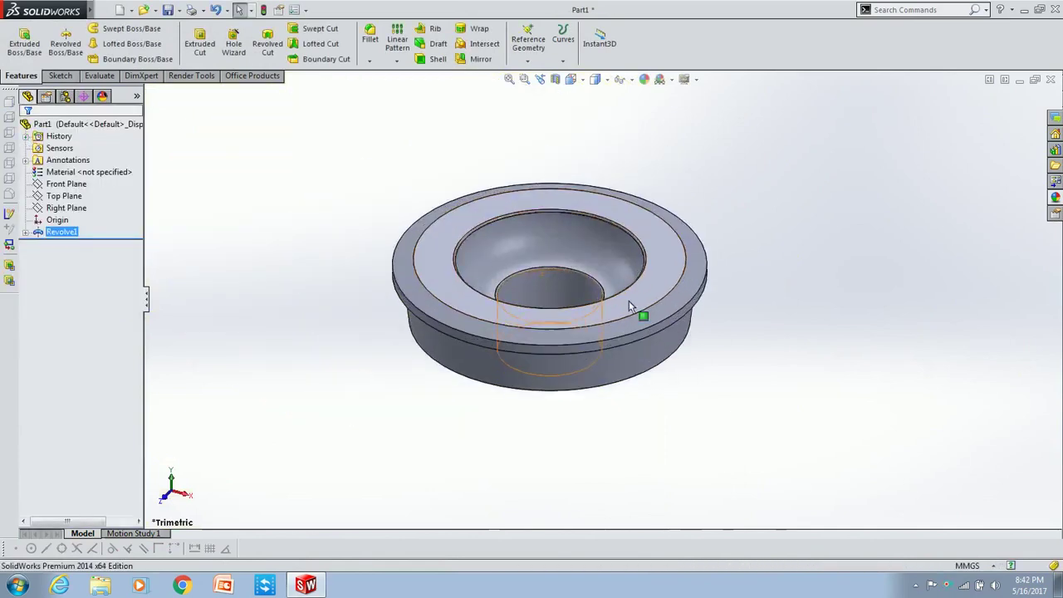
mouse_move(572, 308)
middle_mouse_down()
mouse_move(683, 292)
mouse_move(550, 313)
mouse_move(551, 355)
middle_mouse_up()
scroll(550, 356, "down", 3)
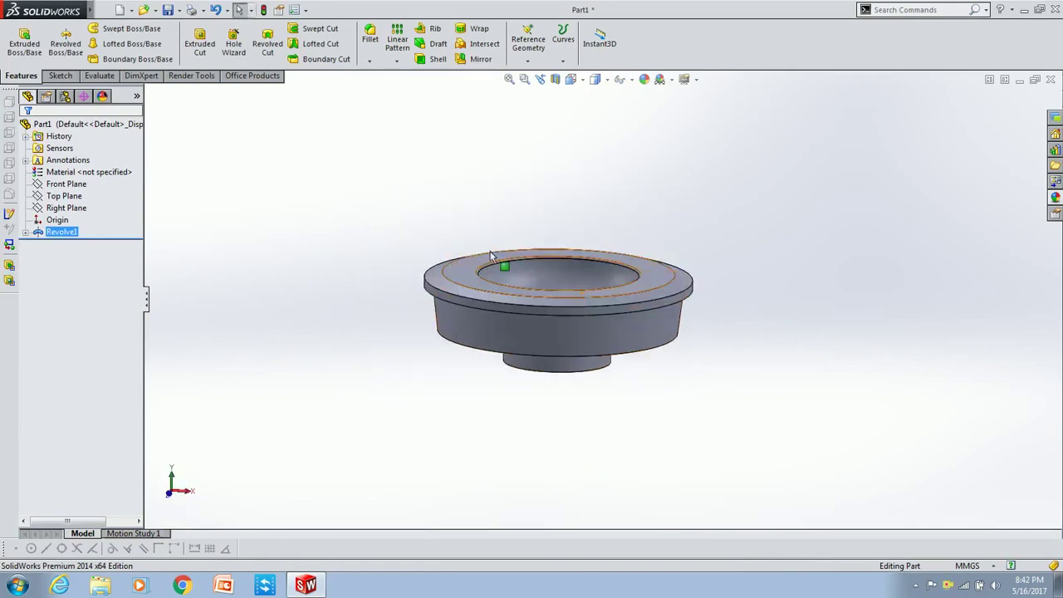
middle_click_drag(477, 277, 467, 276)
Edit Sketch1 in front view and draw a rectangular flange extension off the top-right corner.
left_click(467, 276)
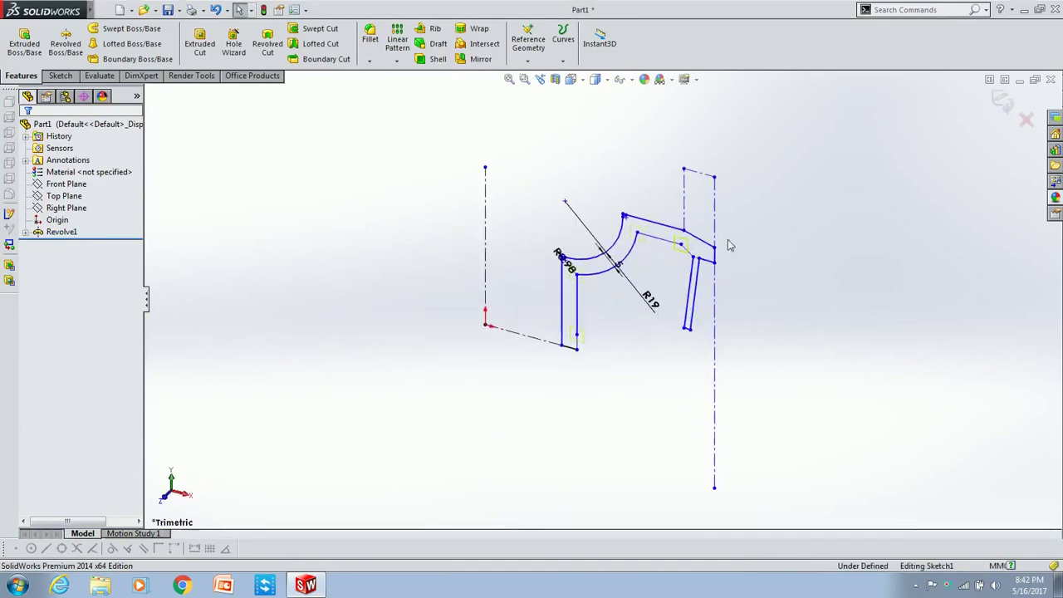
left_click(85, 28)
left_click(555, 79)
left_click(632, 133)
scroll(739, 195, "down", 3)
left_click(680, 216)
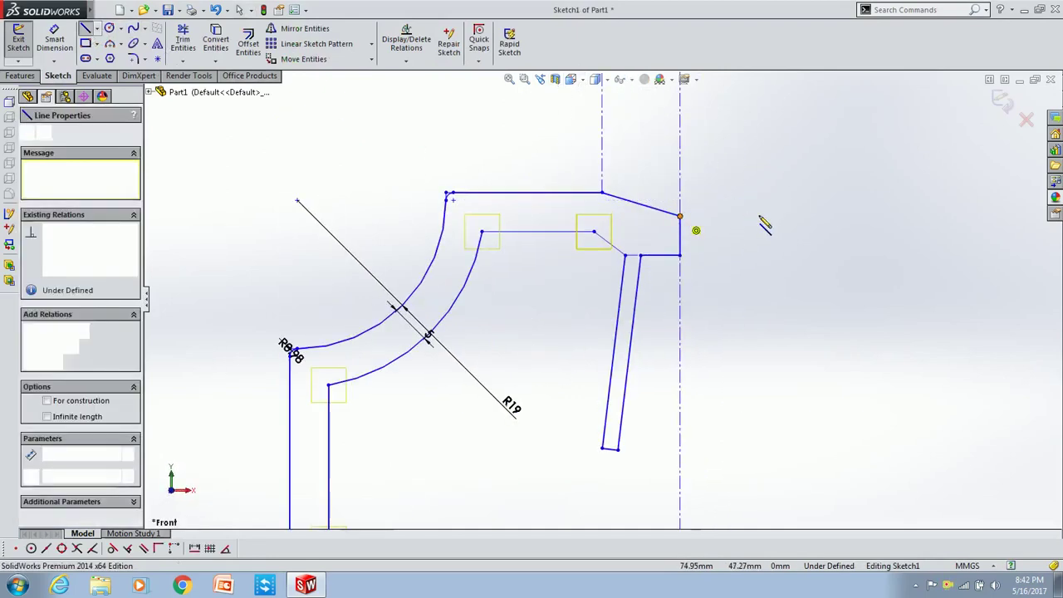
key("Return")
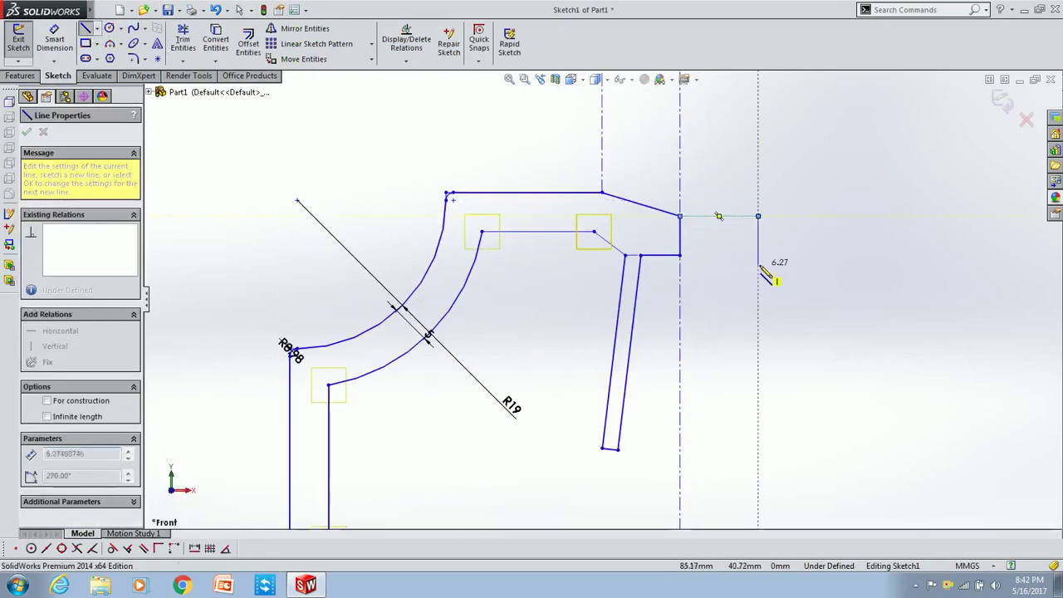
left_click(758, 255)
left_click(679, 255)
key("Escape")
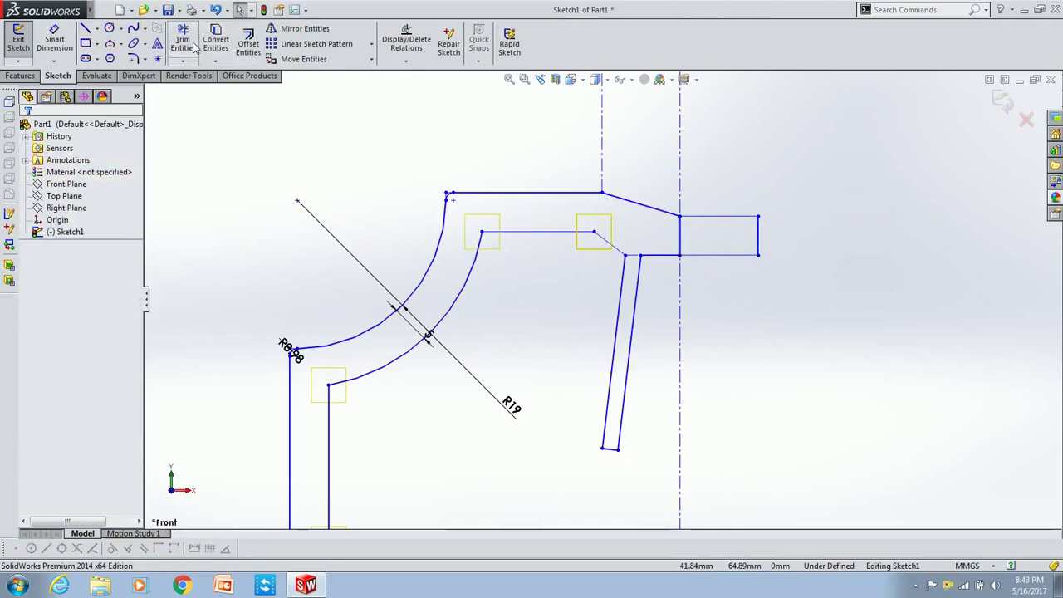
key("t")
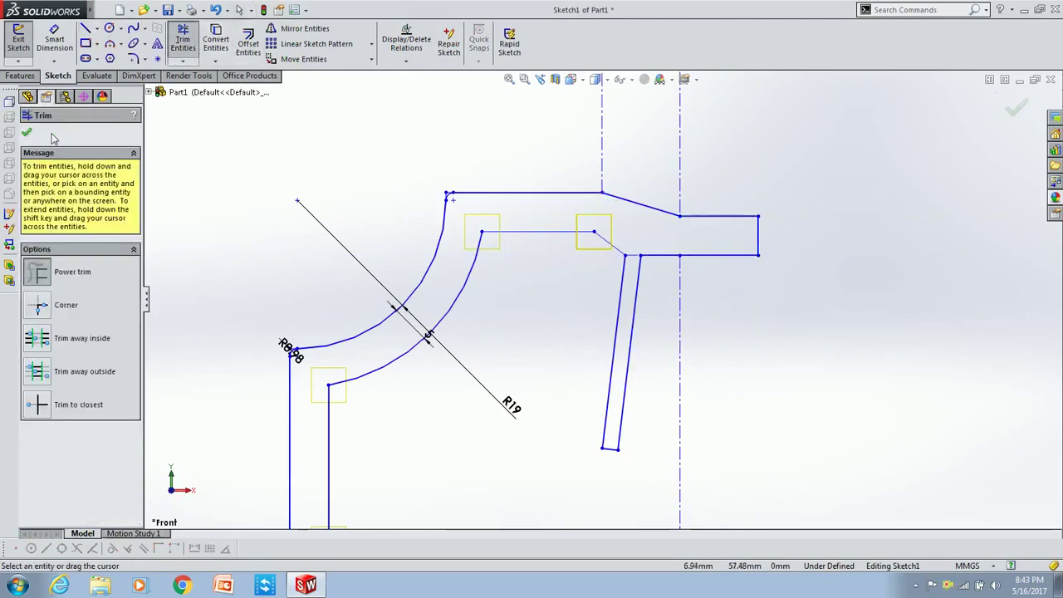
left_click(27, 132)
Revolve the extended profile about the left centerline as Revolve2.
left_click(20, 75)
left_click(66, 43)
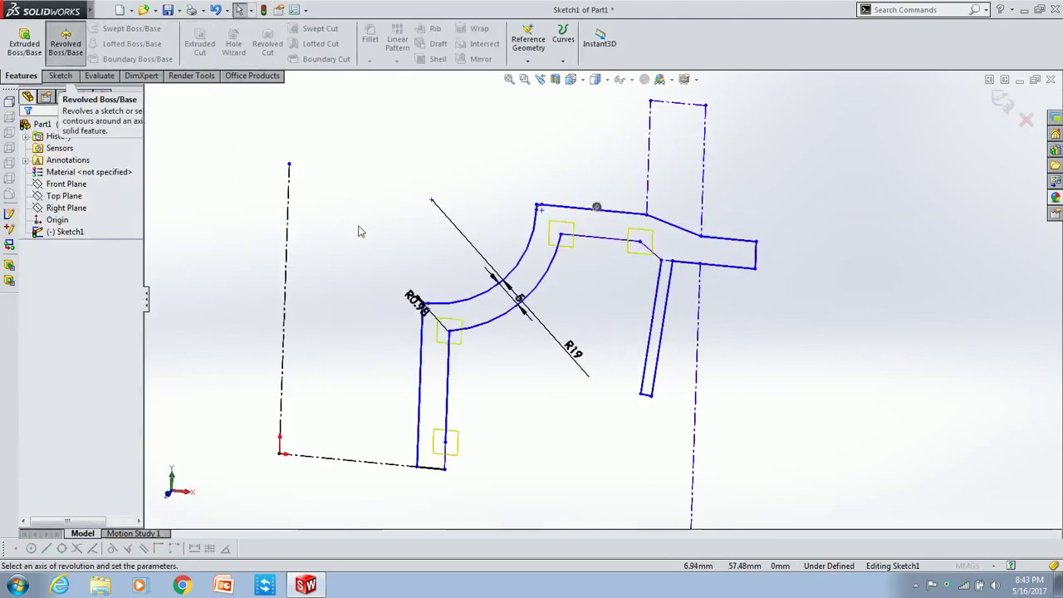
left_click(473, 222)
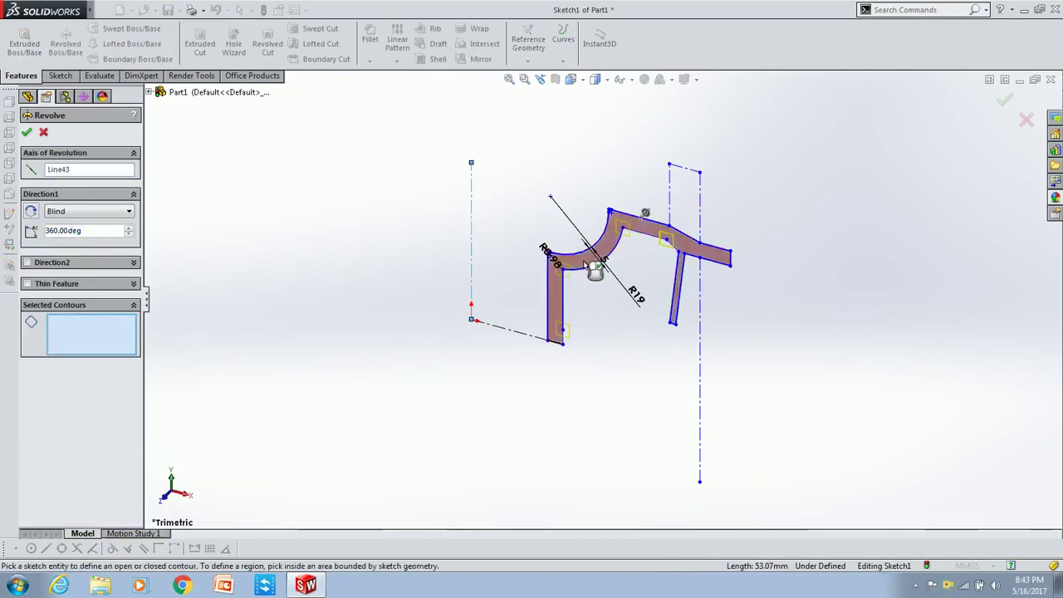
left_click(591, 267)
key("Return")
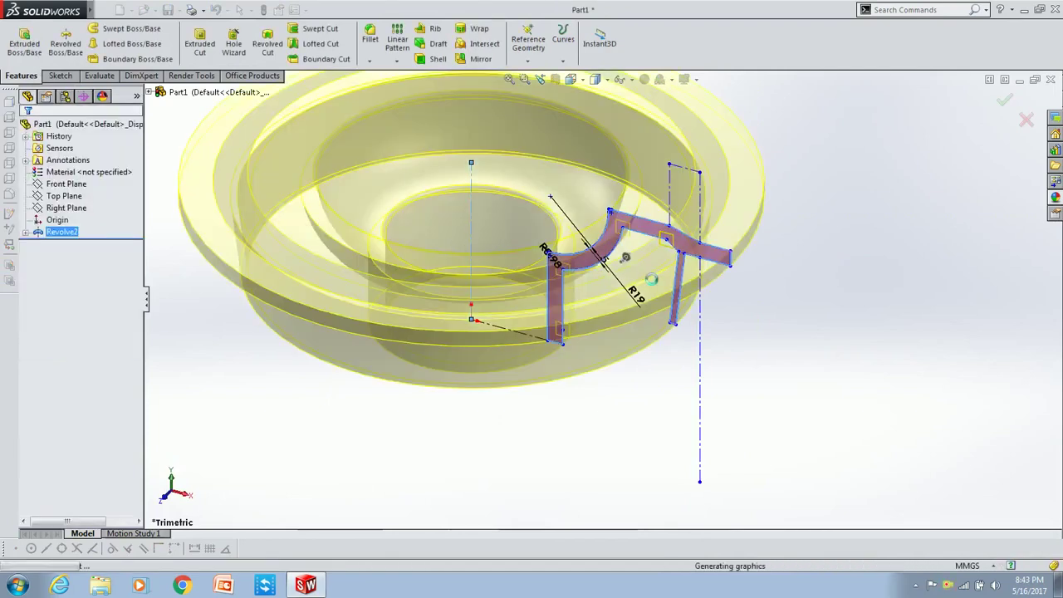
left_click(631, 256)
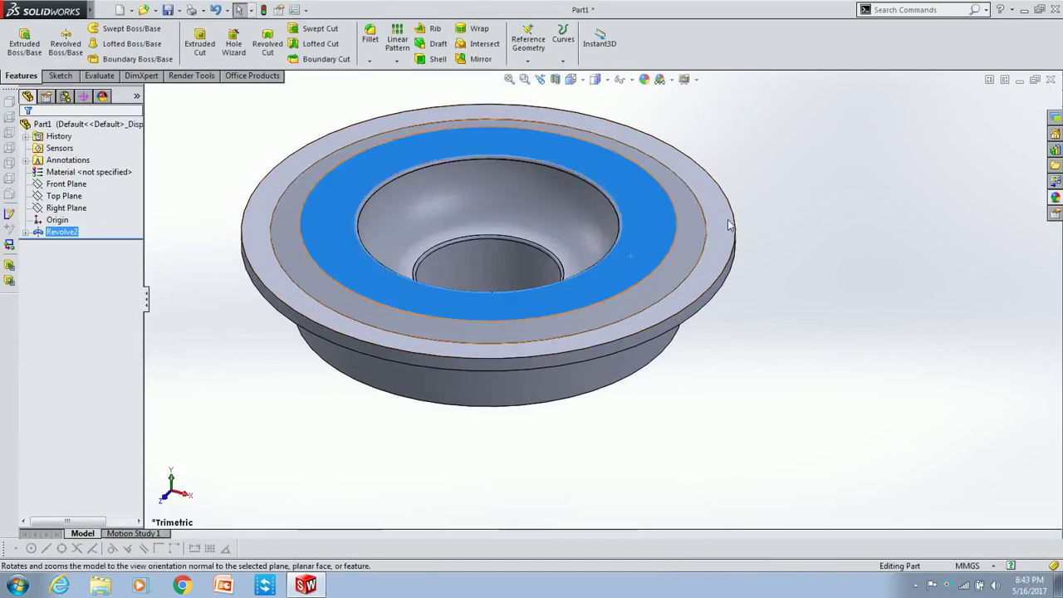
Sketch on the top ring face a circle centred on the origin out to the rim.
left_click(729, 224)
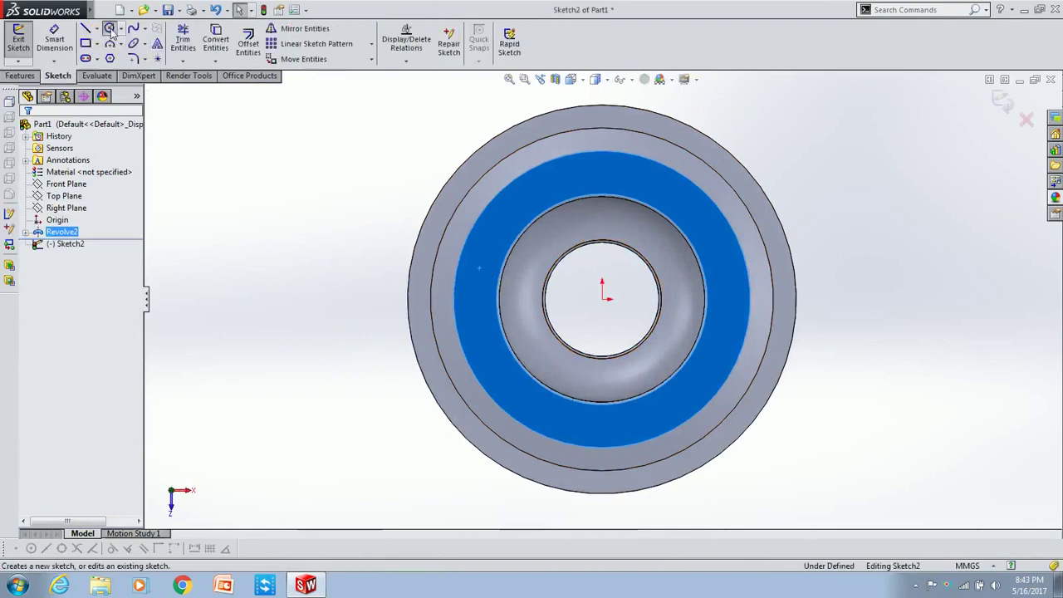
left_click(109, 28)
left_click(602, 298)
left_click(445, 237)
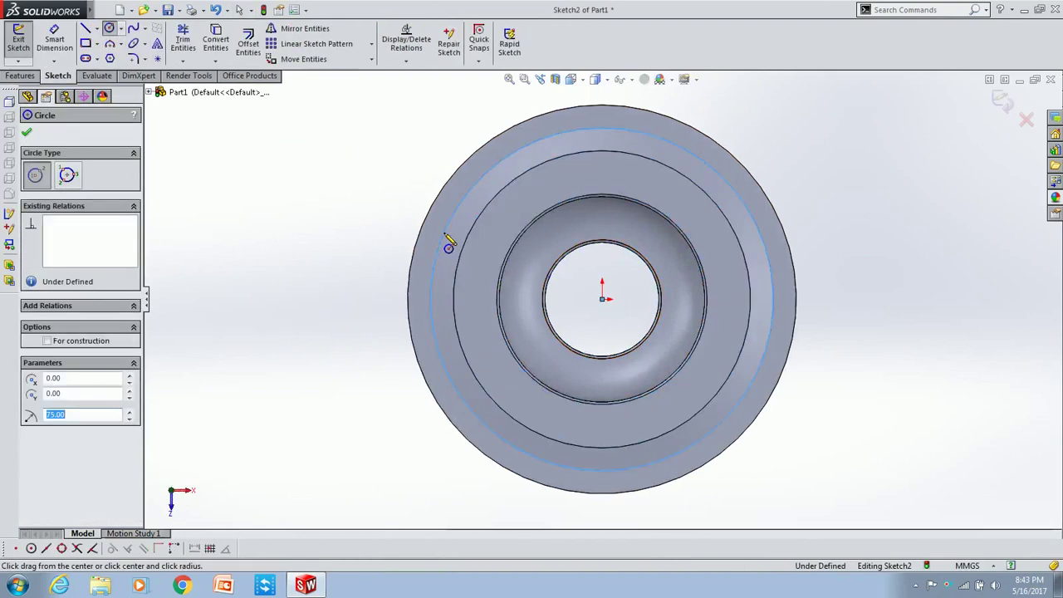
key("Escape")
Draw vertical and horizontal handle lines and mirror them about Line1.
key("l")
left_click(408, 298)
left_click(406, 217)
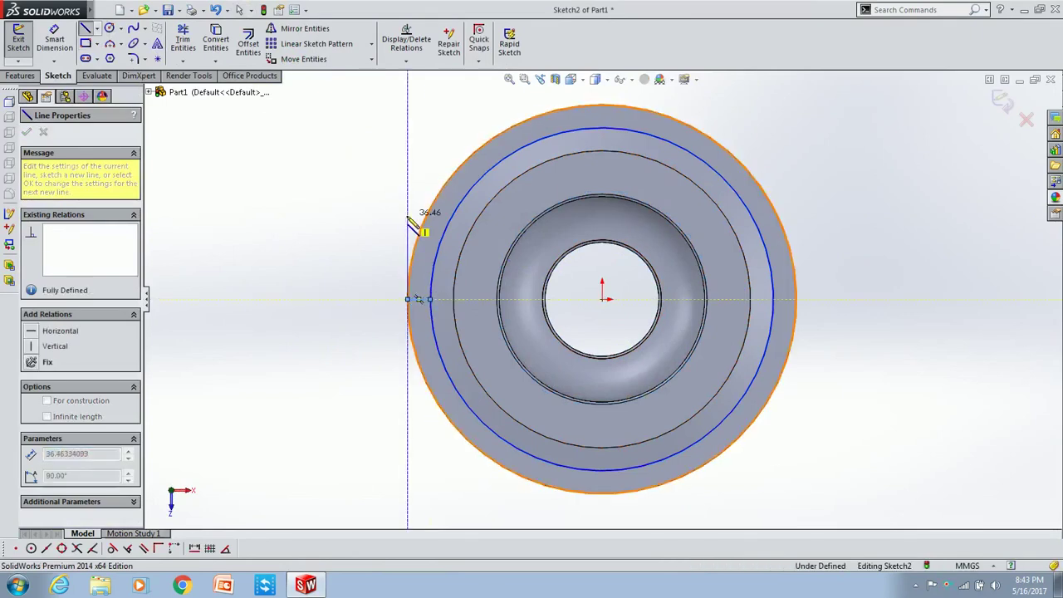
left_click(440, 241)
key("Escape")
left_click(303, 30)
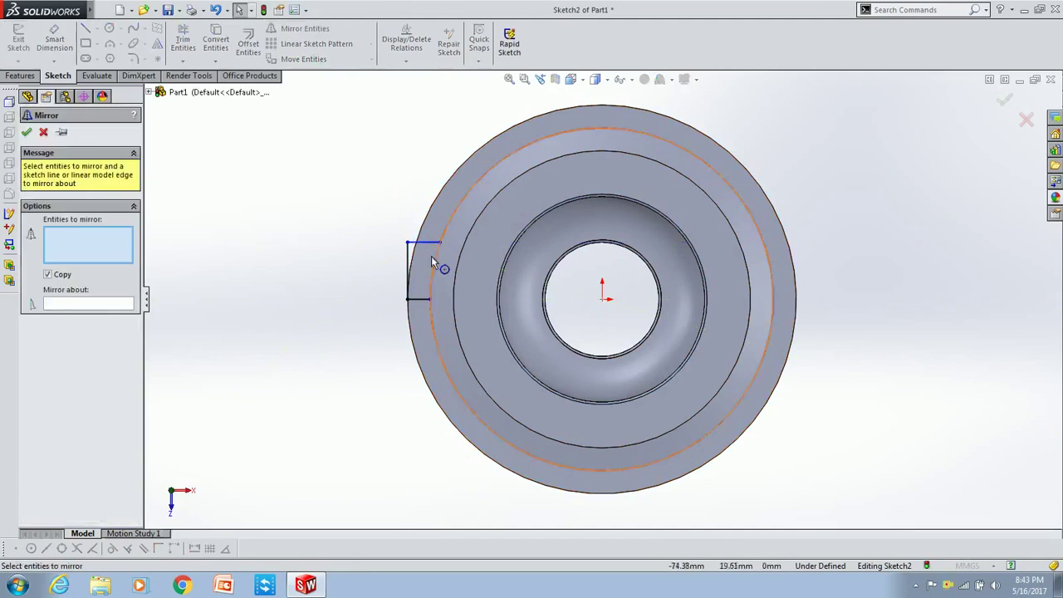
left_click(425, 242)
left_click(407, 269)
left_click(87, 304)
left_click(424, 304)
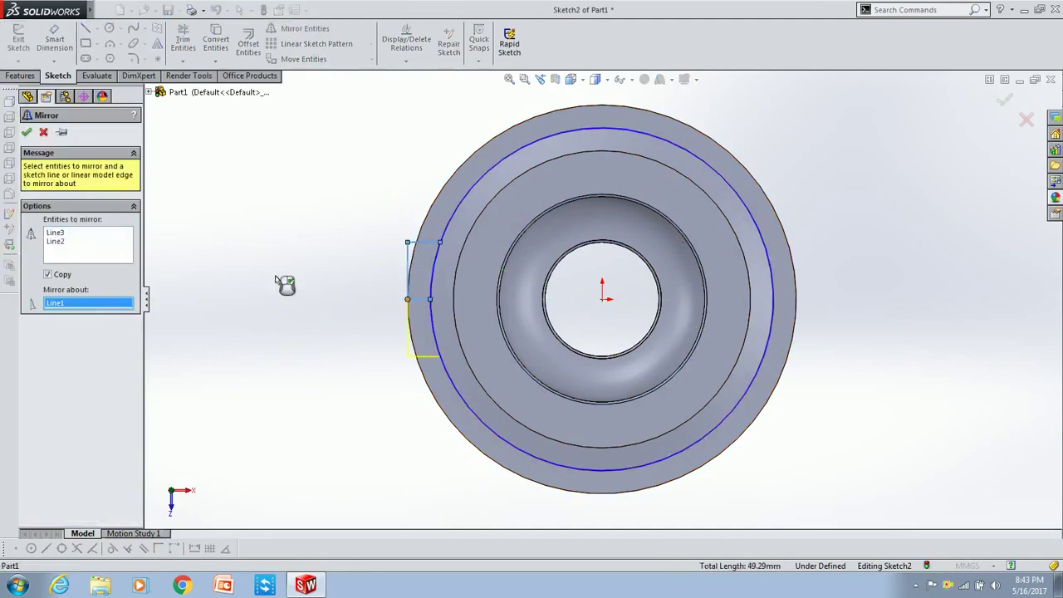
key("Return")
Convert the handle lines to construction geometry.
scroll(432, 233, "down", 3)
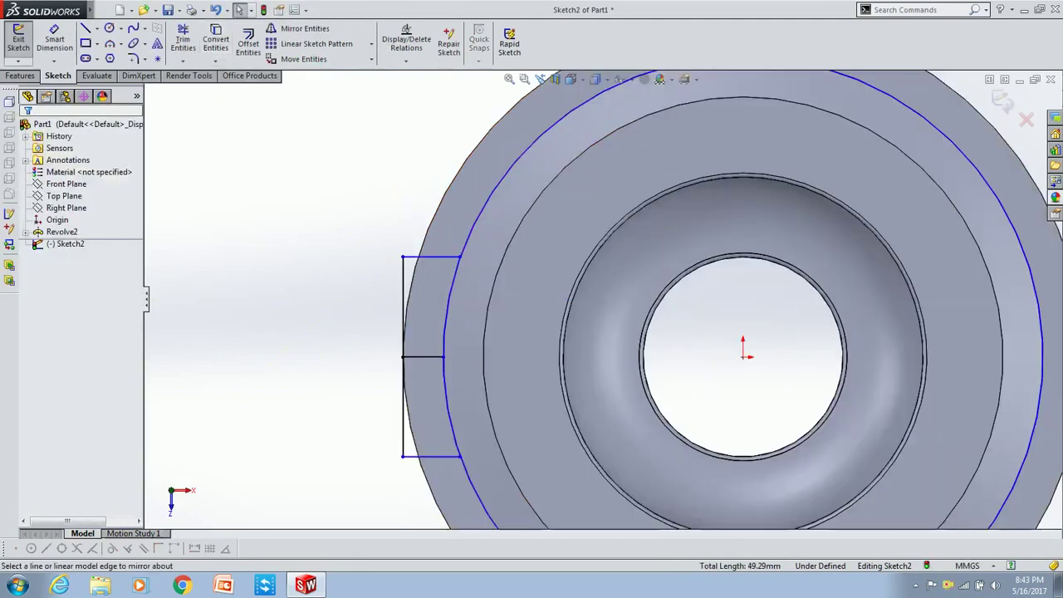
left_click(432, 264)
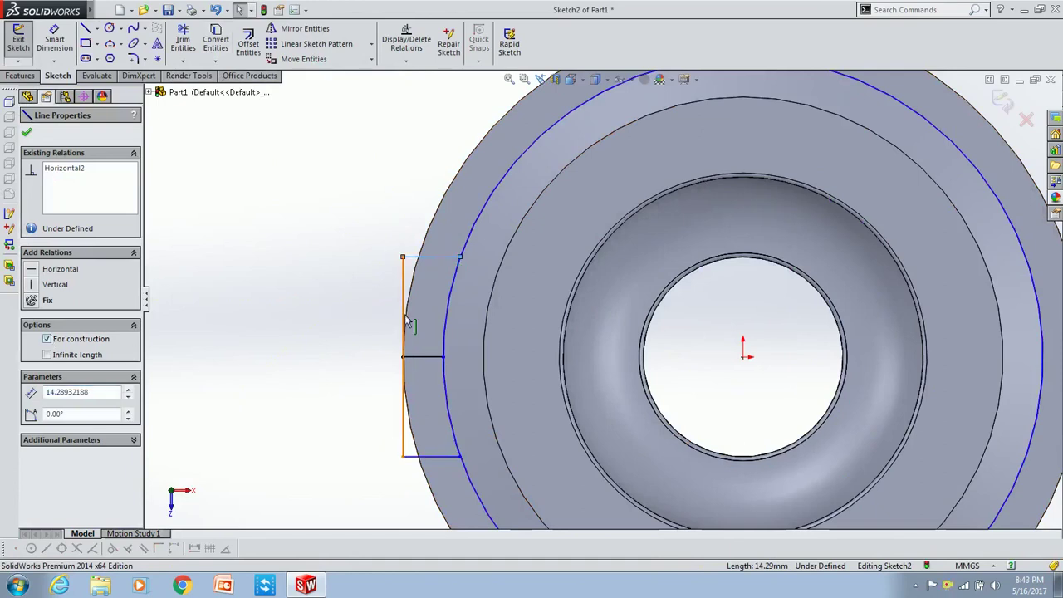
left_click(51, 340)
left_click(423, 357)
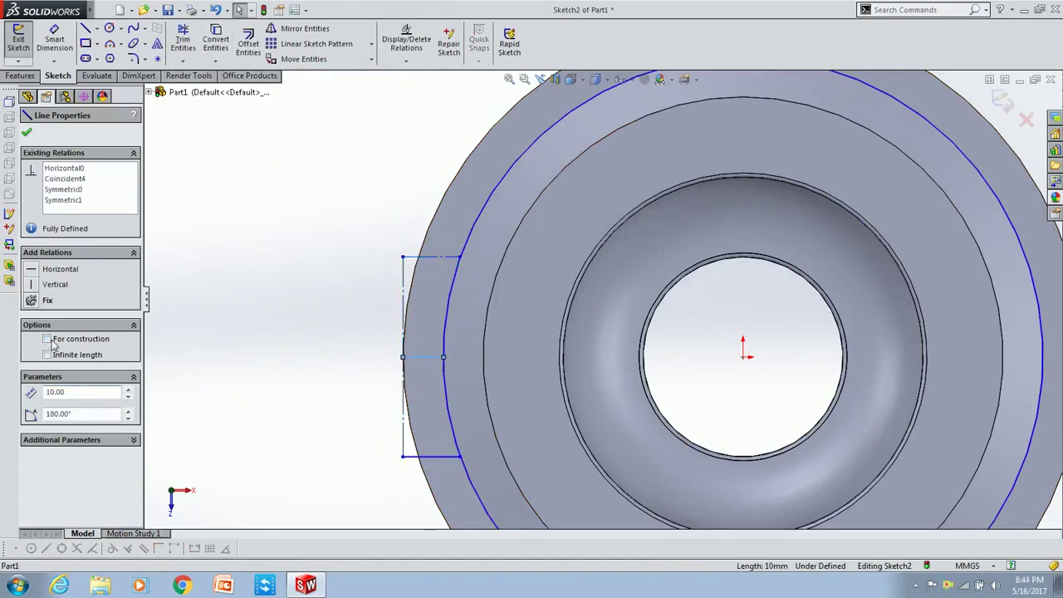
left_click(424, 458)
key("Escape")
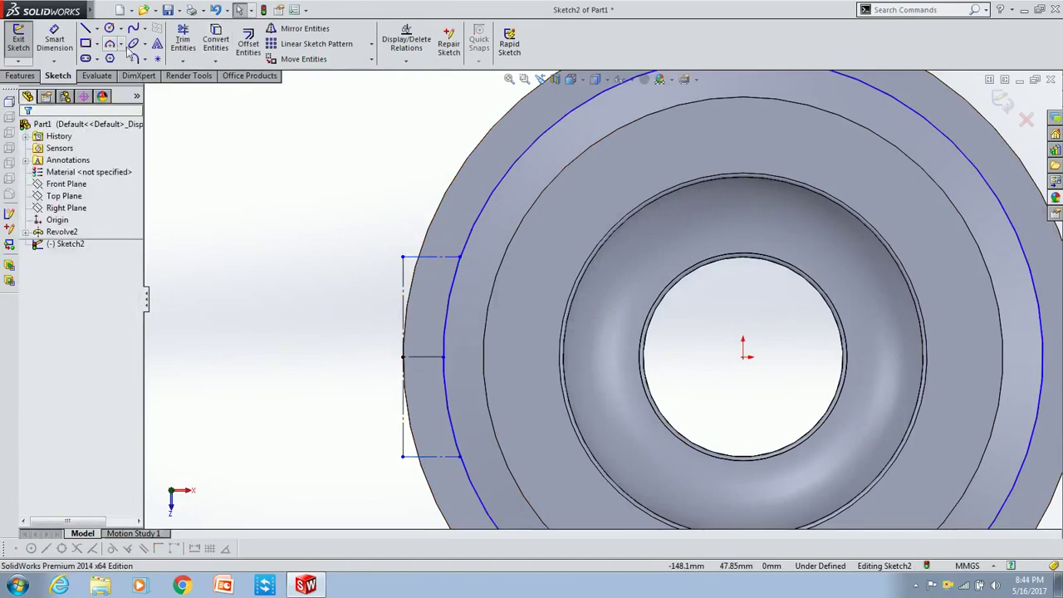
Draw a 3-point arc bulging out to the left for the first handle.
left_click(461, 257)
left_click(460, 456)
left_click(405, 357)
key("Escape")
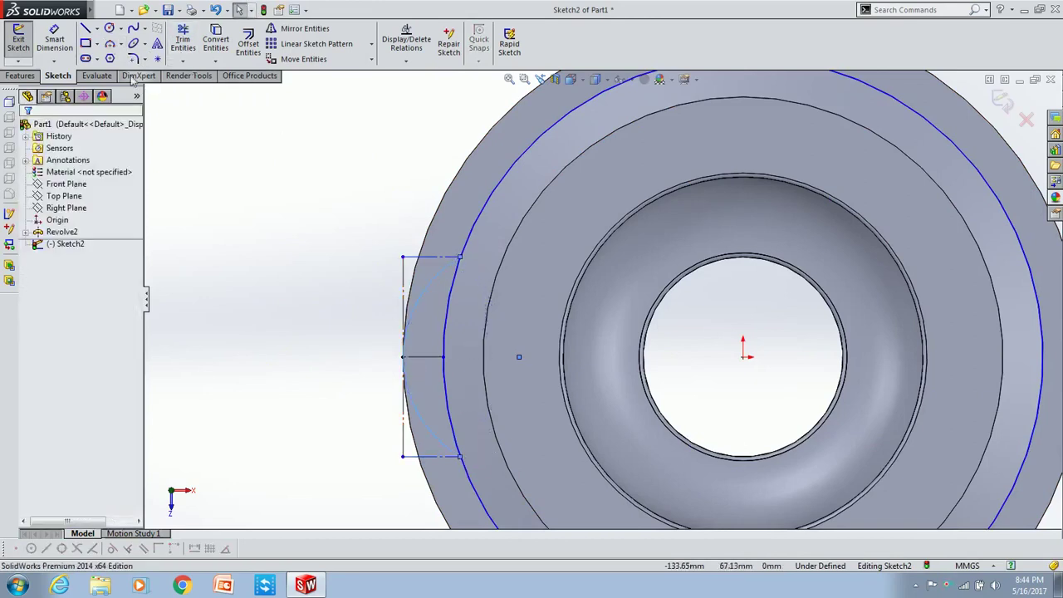
scroll(519, 320, "up", 3)
Draw a vertical centerline straight up from the origin.
left_click(85, 28)
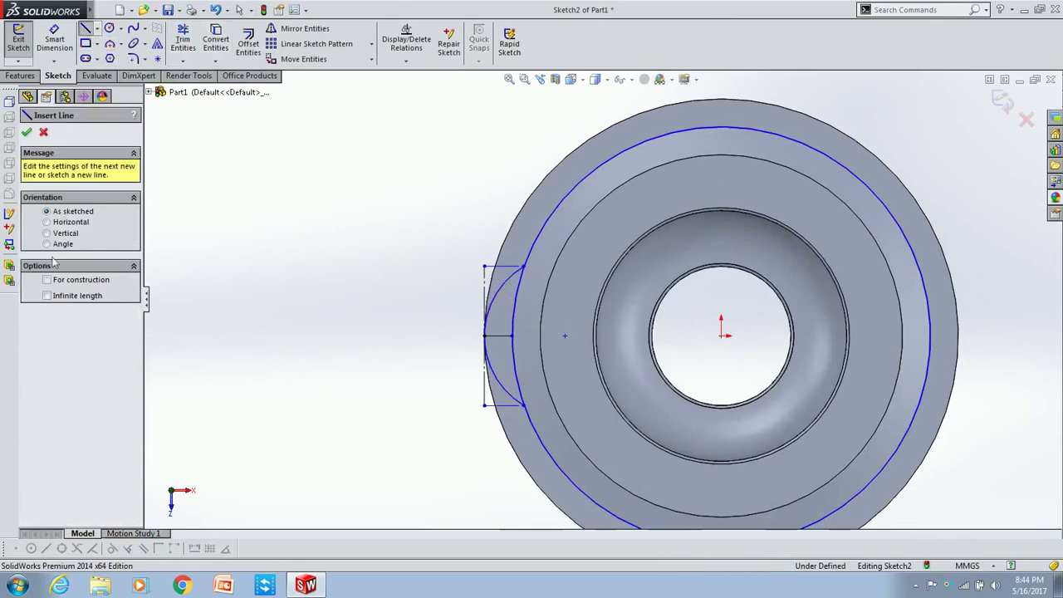
left_click(721, 336)
left_click(721, 164)
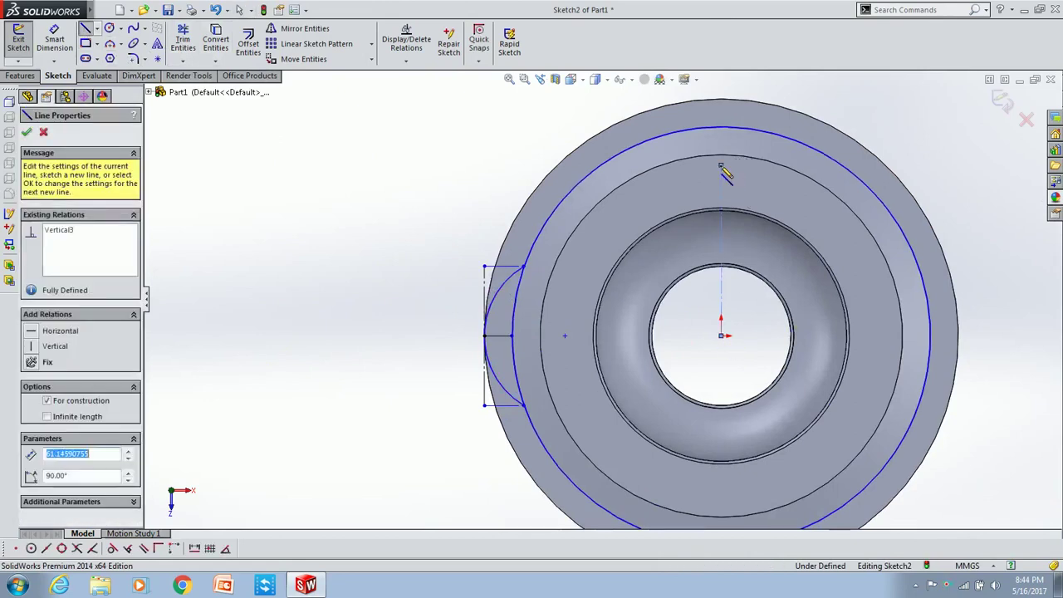
key("Escape")
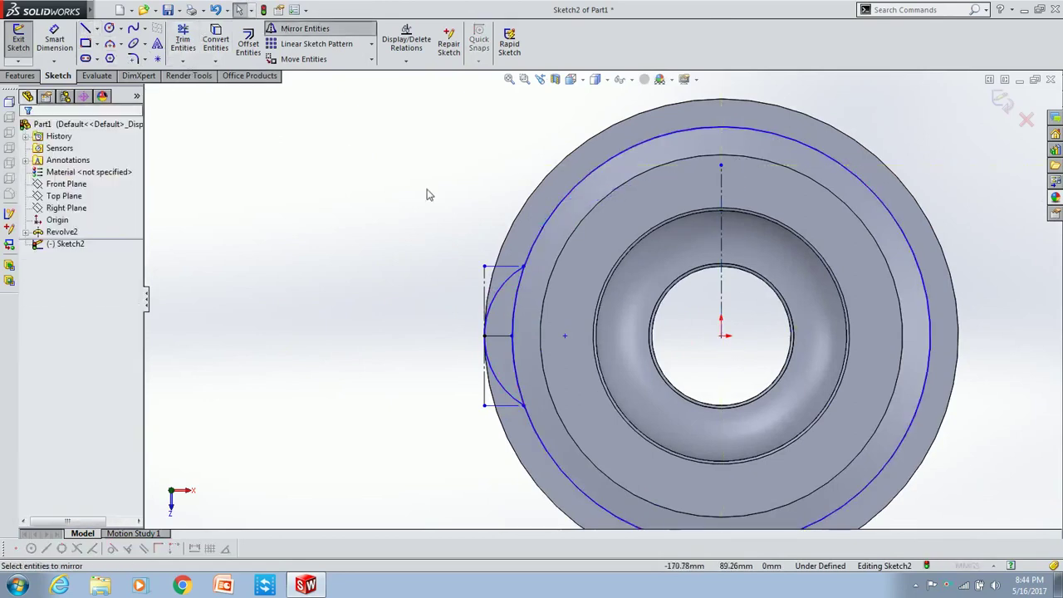
Mirror the arc about the vertical centerline to form the right-side handle.
left_click(299, 28)
left_click(495, 304)
left_click(123, 306)
left_click(721, 287)
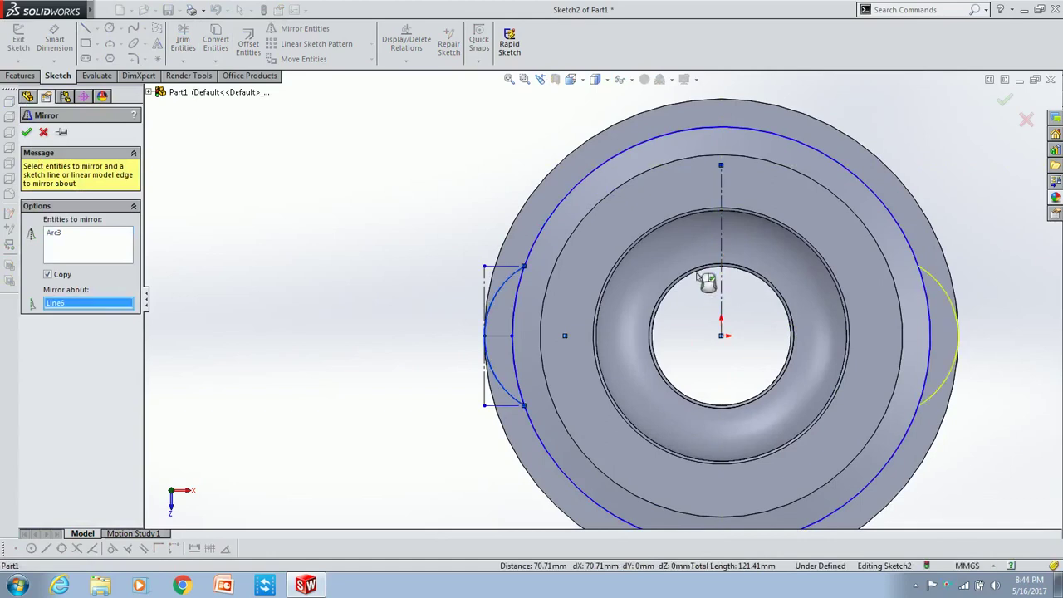
key("Return")
left_click(281, 30)
left_click(496, 303)
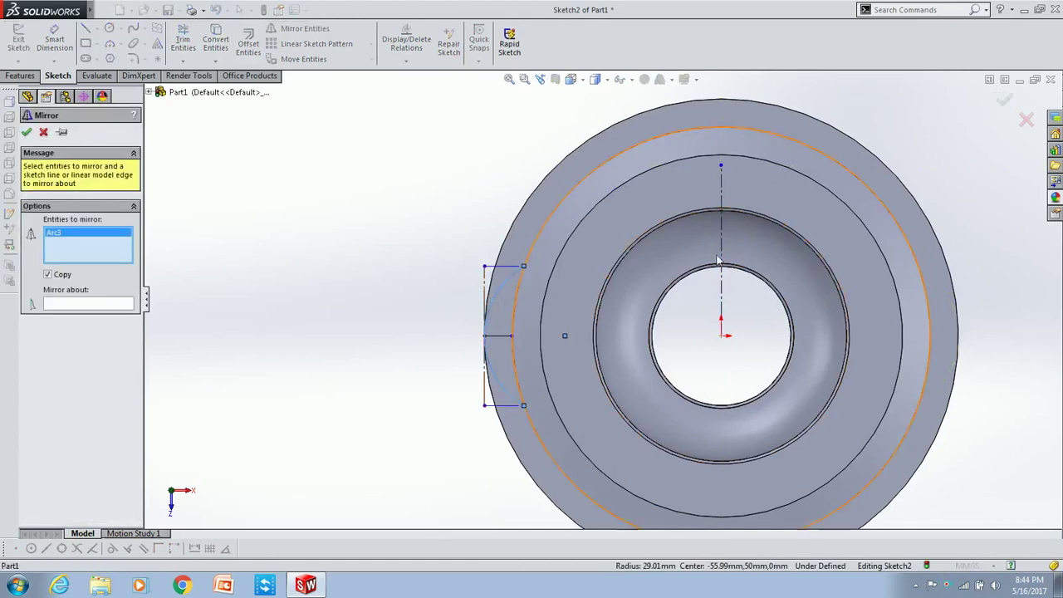
left_click(88, 304)
left_click(722, 272)
left_click(28, 132)
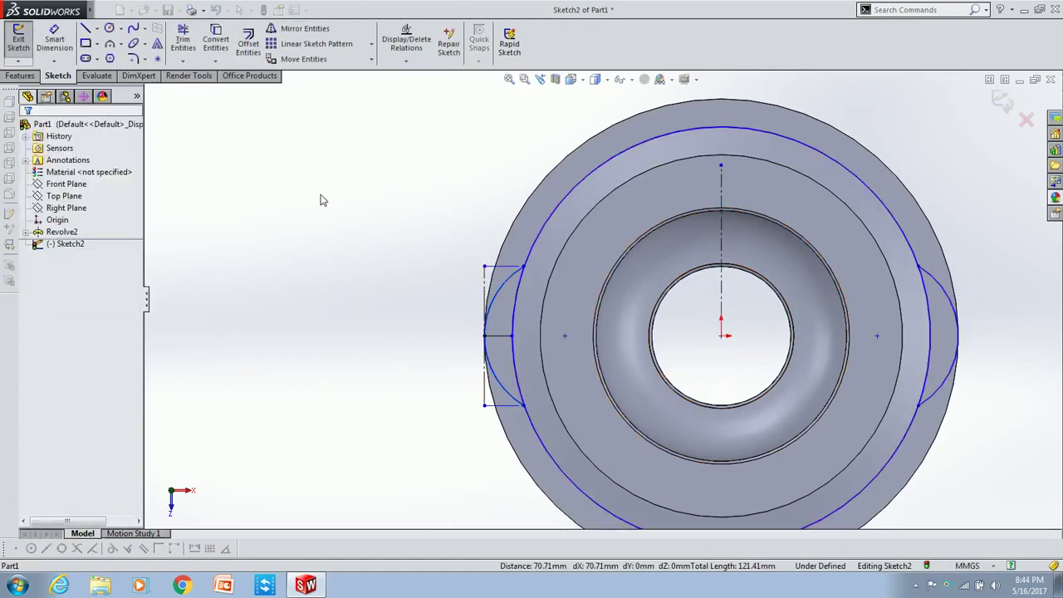
left_click(183, 42)
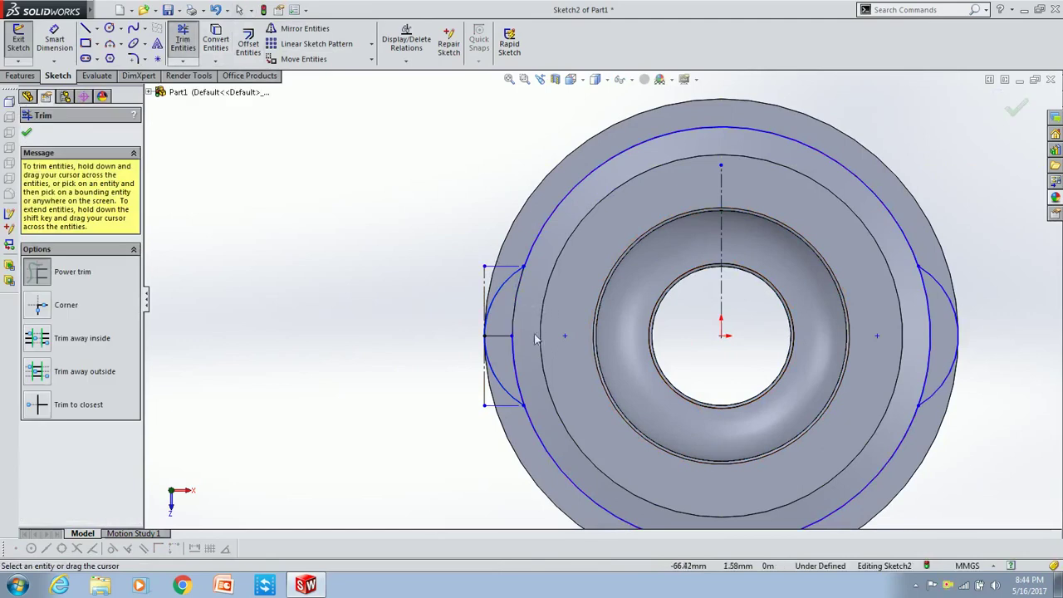
key("Escape")
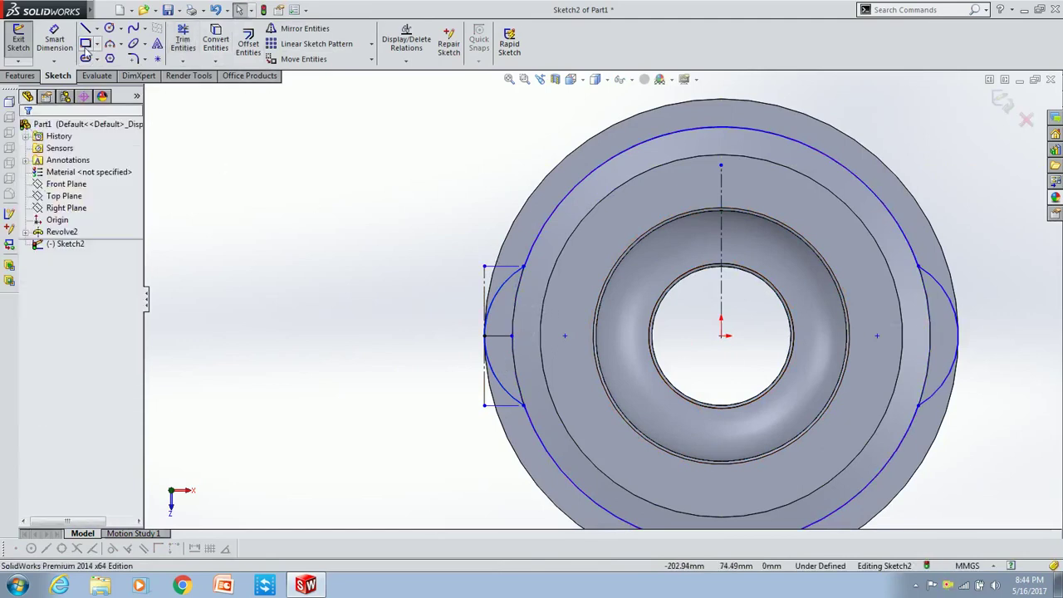
scroll(605, 299, "up", 5)
Draw a rectangle enclosing the part and extrude-cut the flange, leaving the two handles.
left_click(488, 180)
left_click(806, 423)
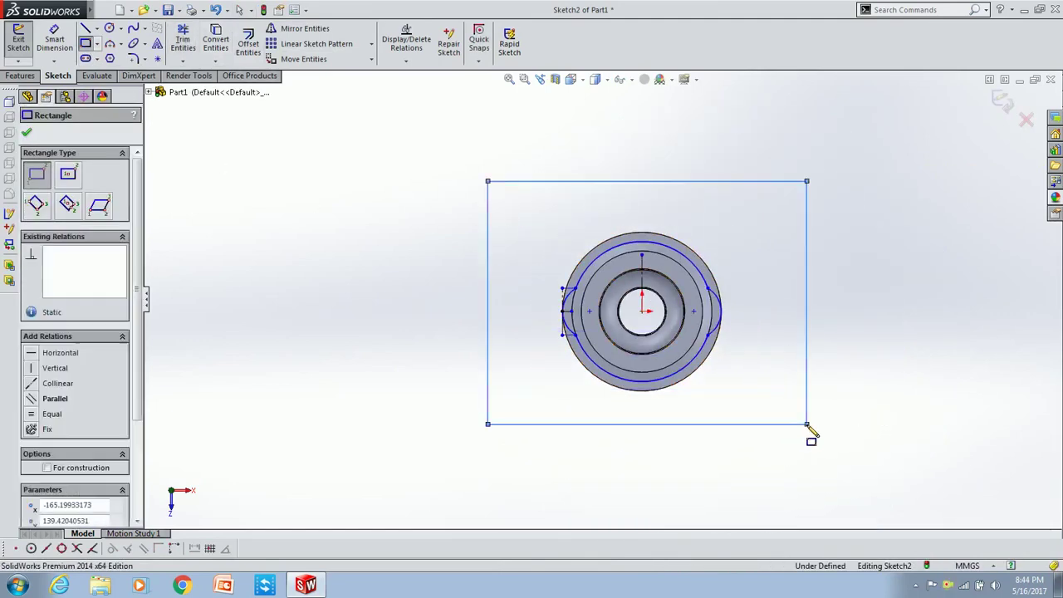
left_click(21, 75)
left_click(199, 43)
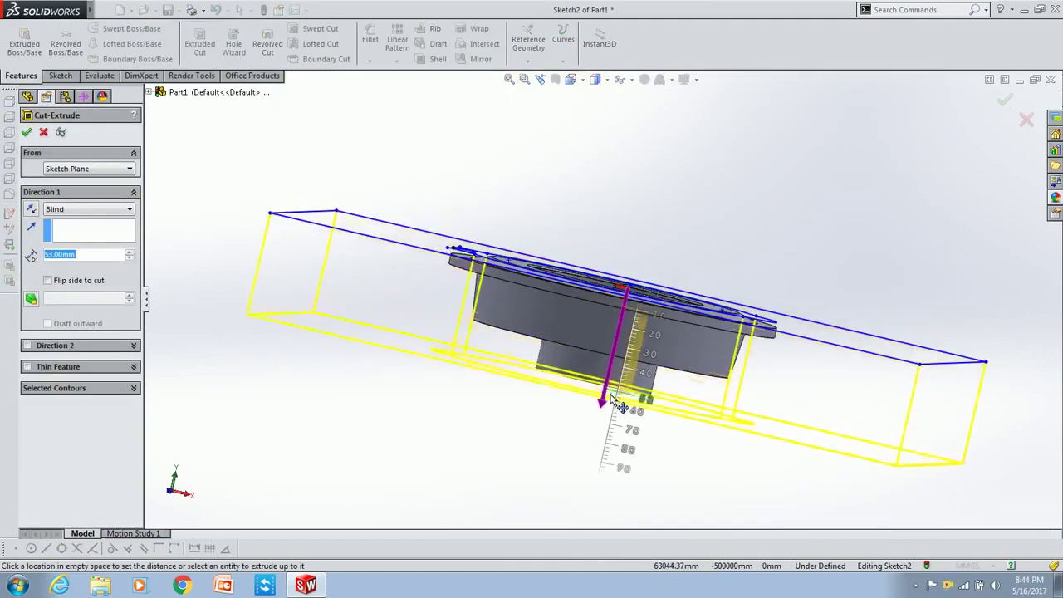
left_click(615, 401)
key("Return")
mouse_move(615, 251)
middle_mouse_down()
mouse_move(747, 411)
mouse_move(519, 229)
middle_mouse_up()
left_click(519, 229)
left_click(618, 187)
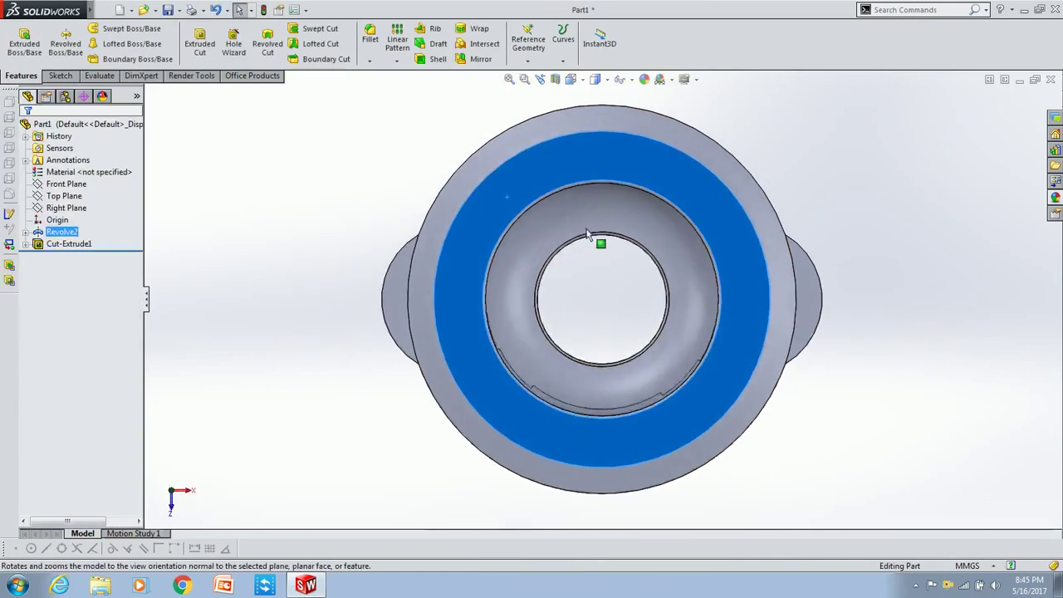
Sketch a closed rectangular notch outline with lines along the cup's bottom edge.
left_click(509, 252)
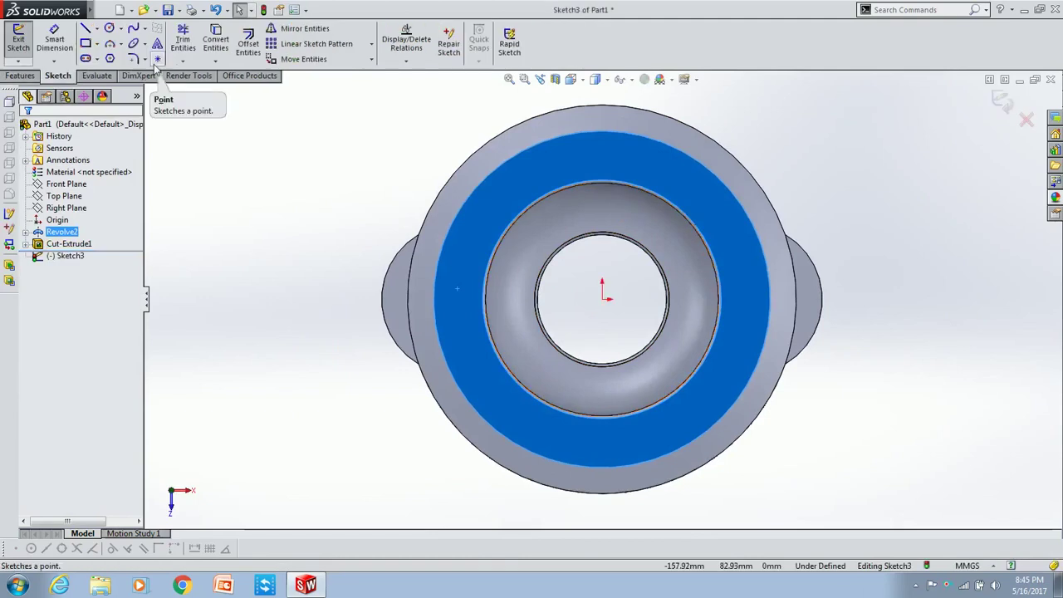
left_click(84, 27)
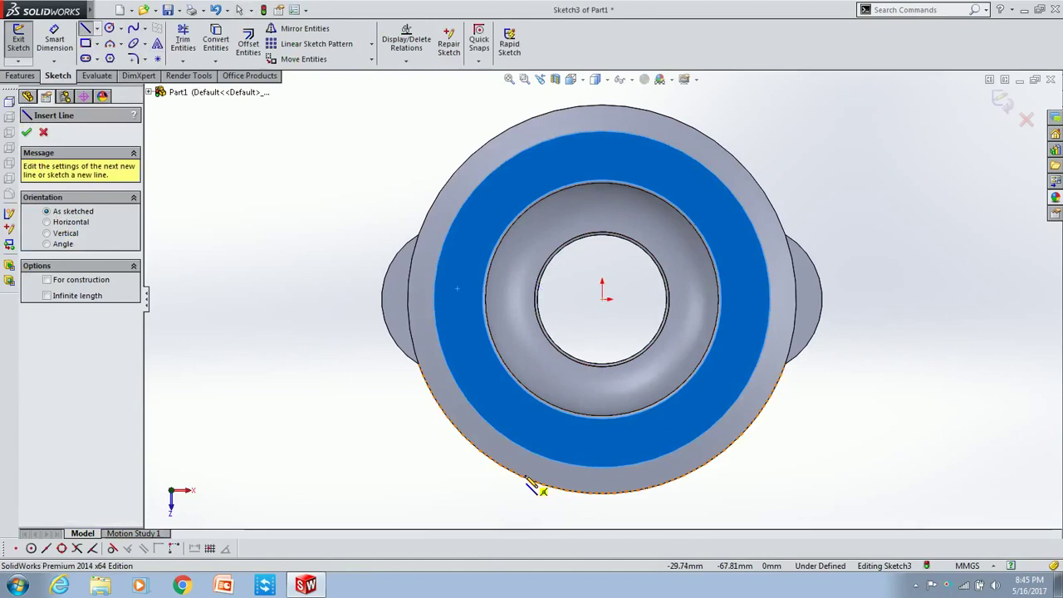
left_click_drag(602, 494, 484, 494)
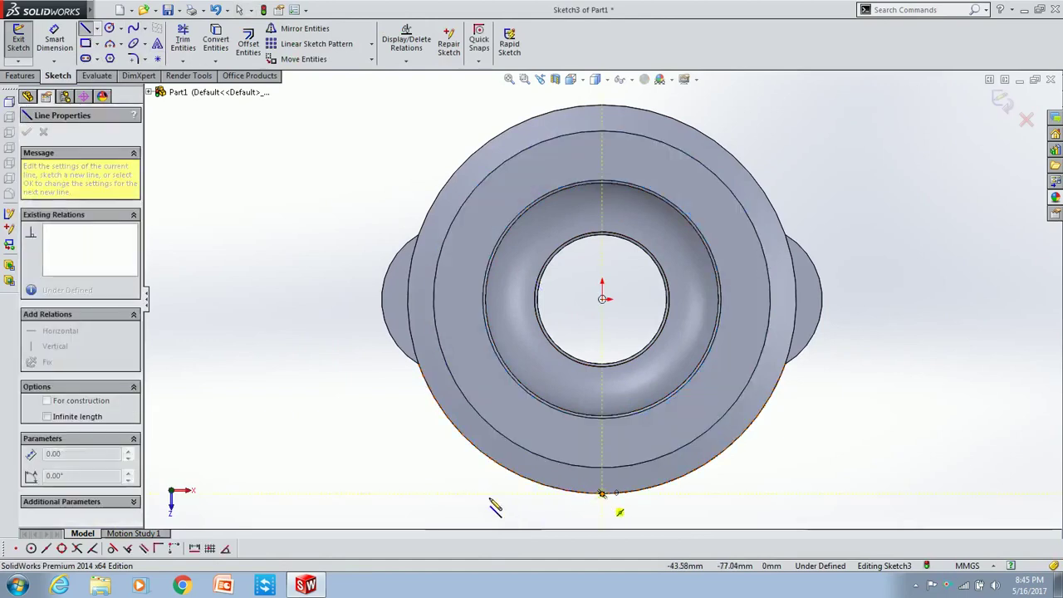
type("3")
left_click(523, 494)
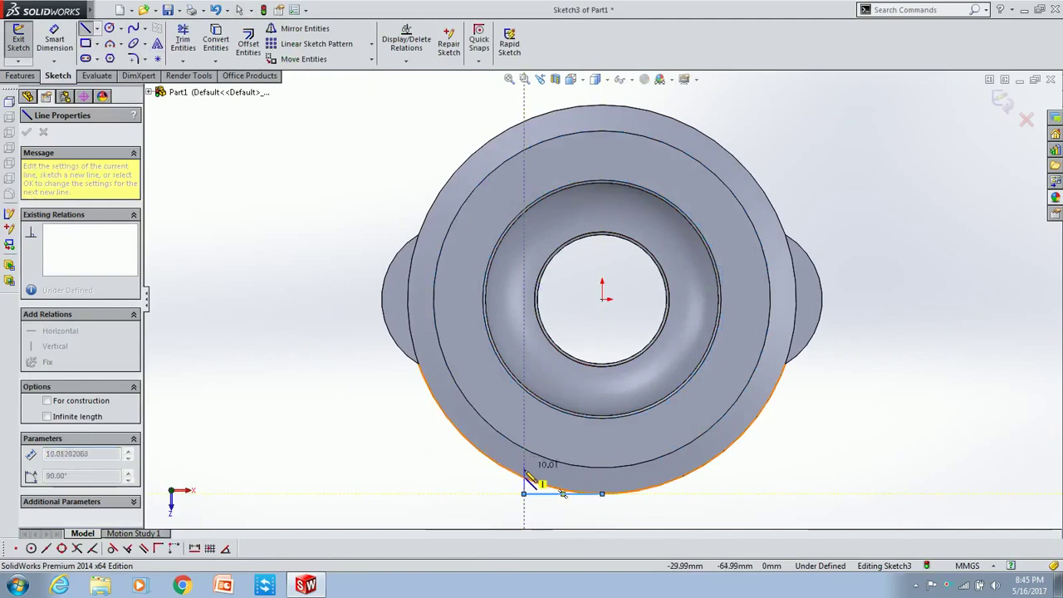
left_click(523, 479)
left_click(707, 479)
left_click(708, 494)
left_click(602, 494)
key("Escape")
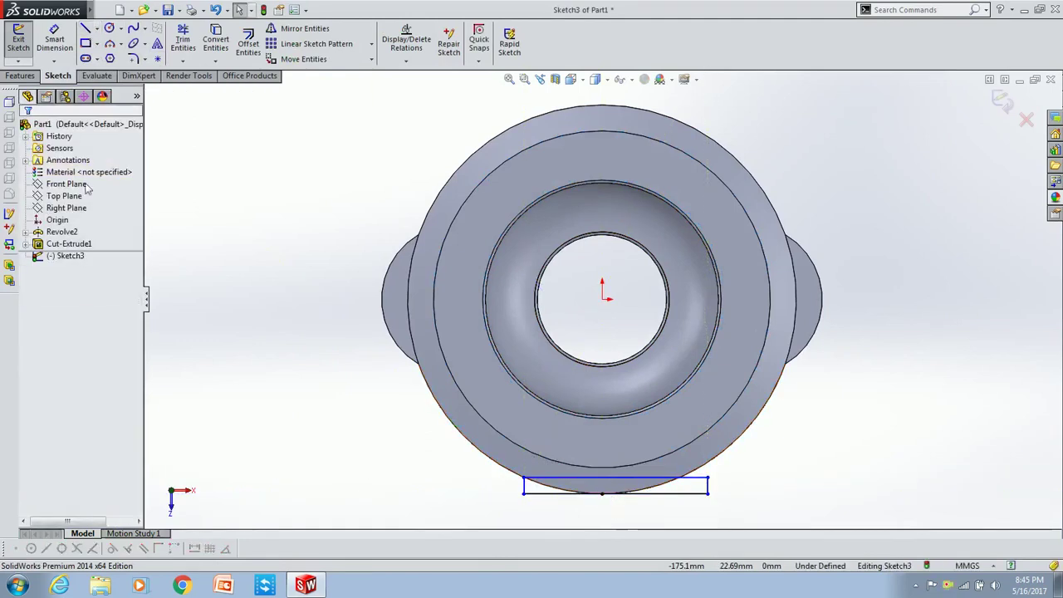
Extrude-cut the rectangle as the 53 mm notch Cut-Extrude2, then select the rim's outer edge.
left_click(21, 76)
left_click(200, 46)
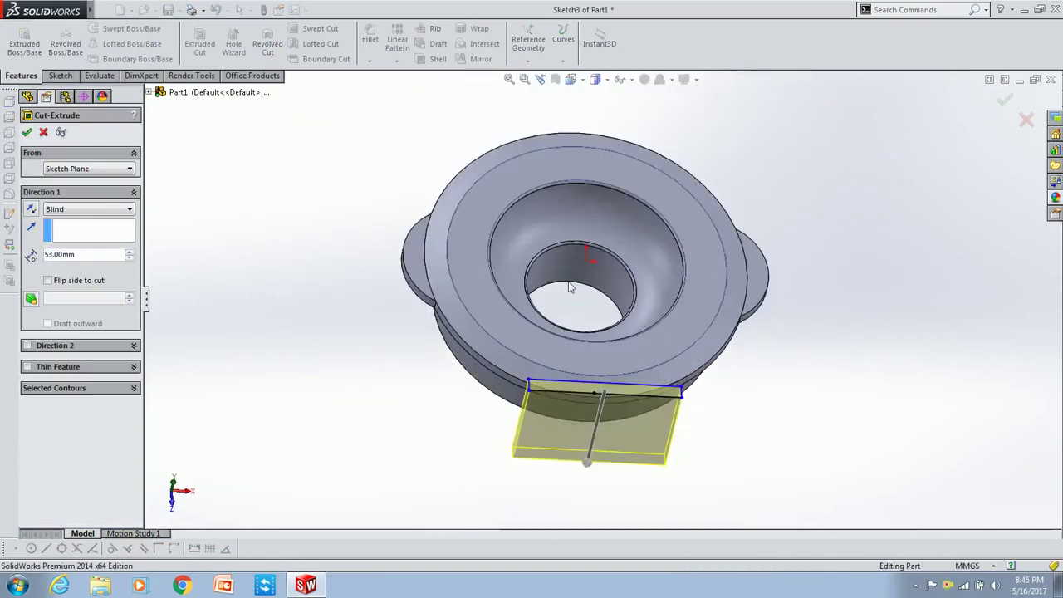
key("Return")
mouse_move(571, 296)
middle_mouse_down()
mouse_move(650, 258)
mouse_move(515, 412)
mouse_move(531, 359)
mouse_move(509, 298)
middle_mouse_up()
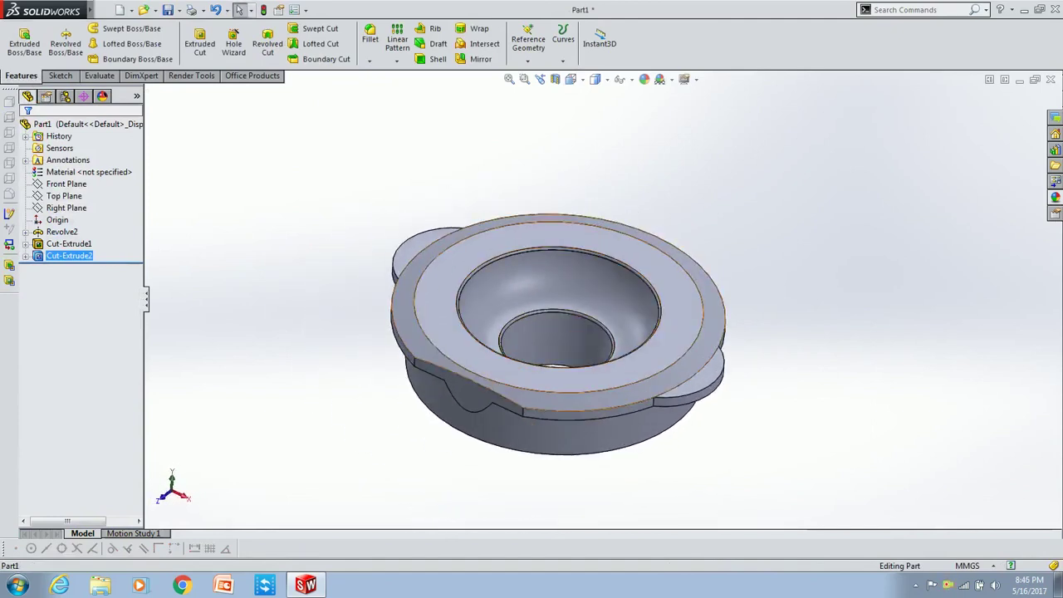
left_click(393, 326)
Apply a 2 mm fillet to the selected rim edge, then undo it.
left_click(369, 38)
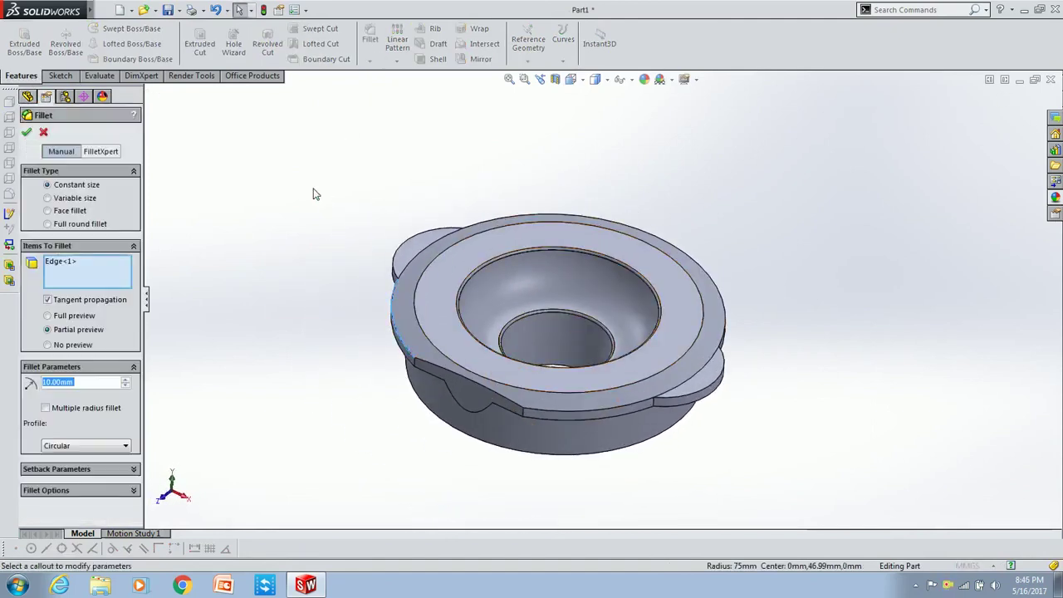
type("2")
key("Return")
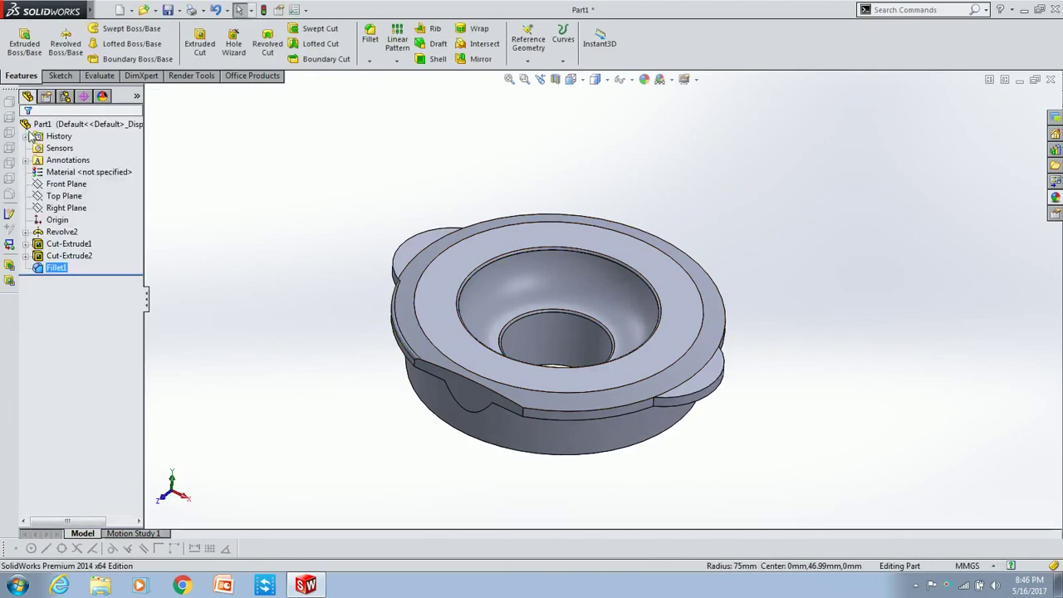
key("ctrl+z")
Start a new fillet and pick the rim edges and a lower edge for it.
left_click(372, 40)
left_click(420, 235)
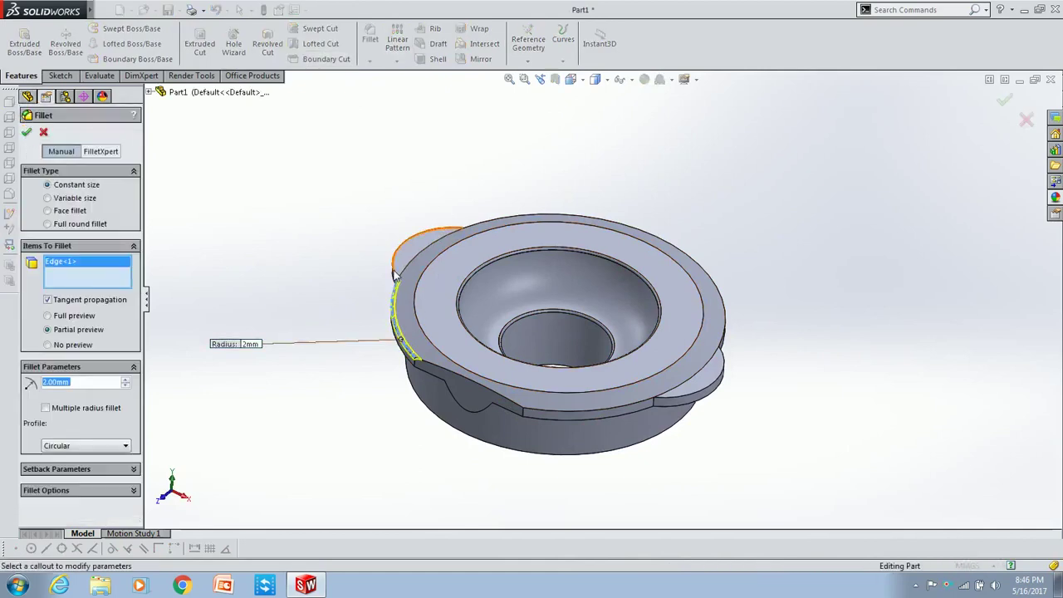
left_click(573, 217)
left_click(716, 341)
left_click(730, 370)
left_click(618, 411)
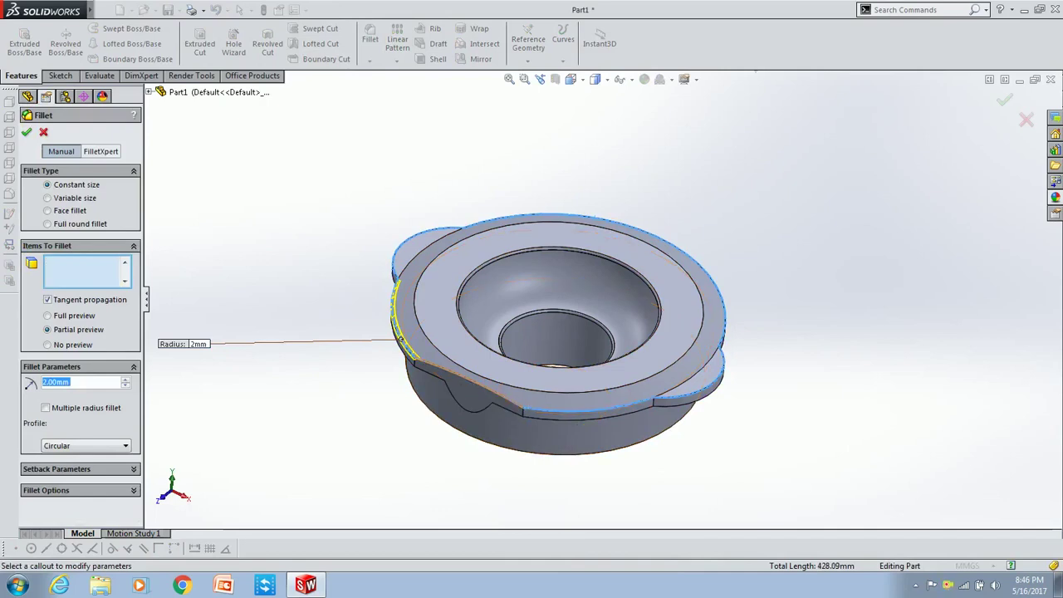
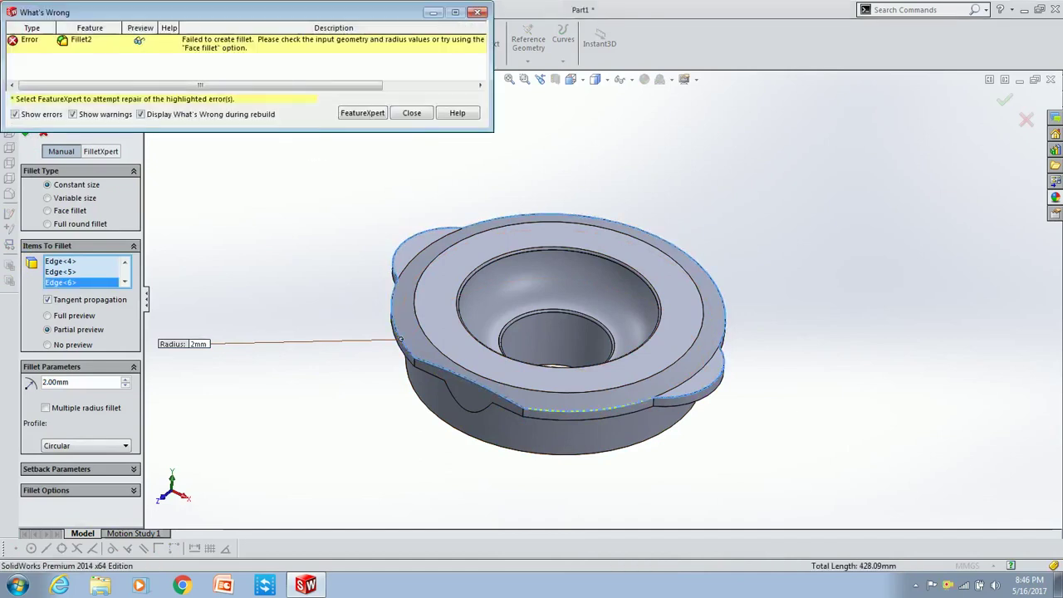
Clear the failed-fillet report and fillet the left and right flange edges at 2 mm.
left_click(413, 115)
left_click(400, 339)
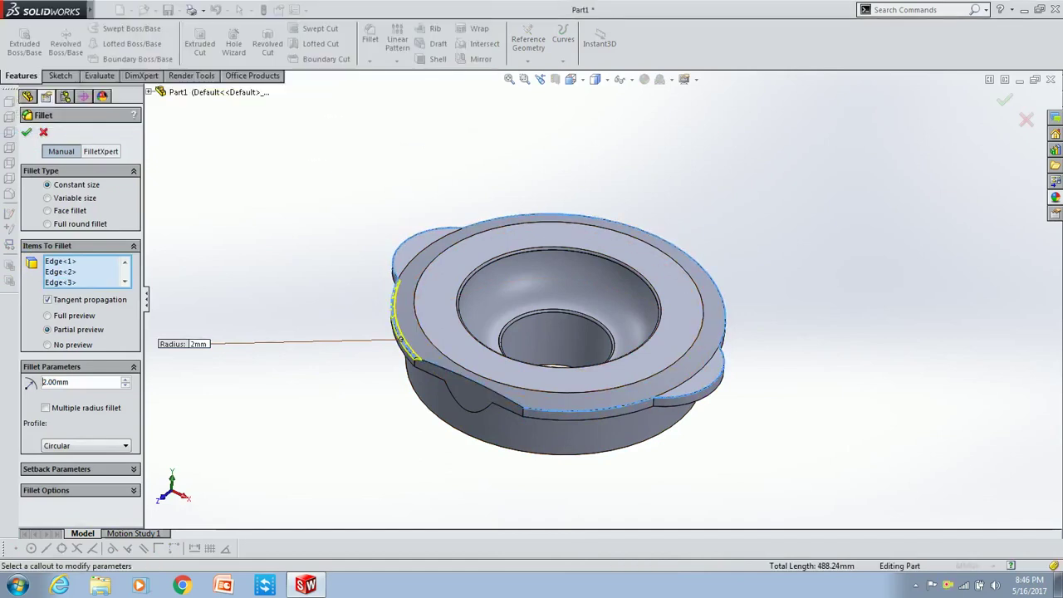
left_click(411, 111)
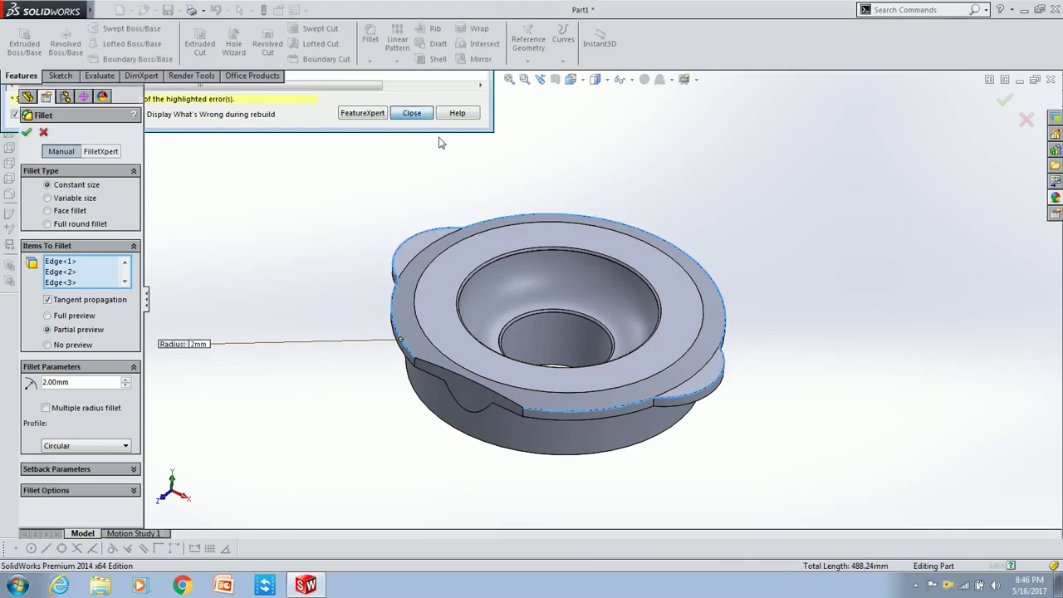
left_click(44, 132)
left_click(370, 37)
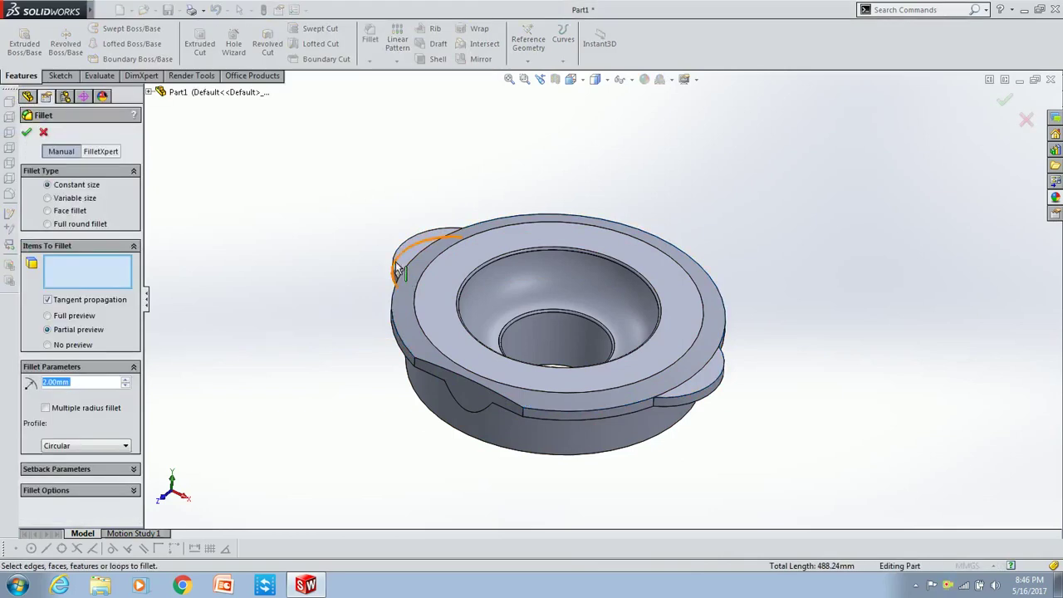
left_click(397, 263)
left_click(714, 392)
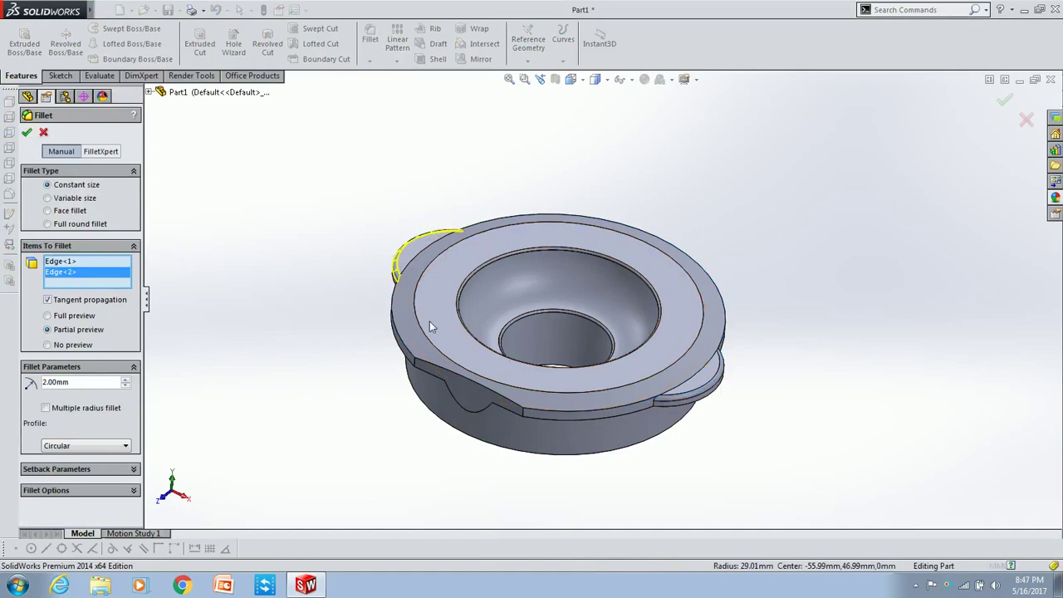
key("Return")
Try filleting the lower ledge and top rim edges, then close the failure, keeping Fillet4.
left_click(415, 351)
left_click(369, 43)
left_click(609, 418)
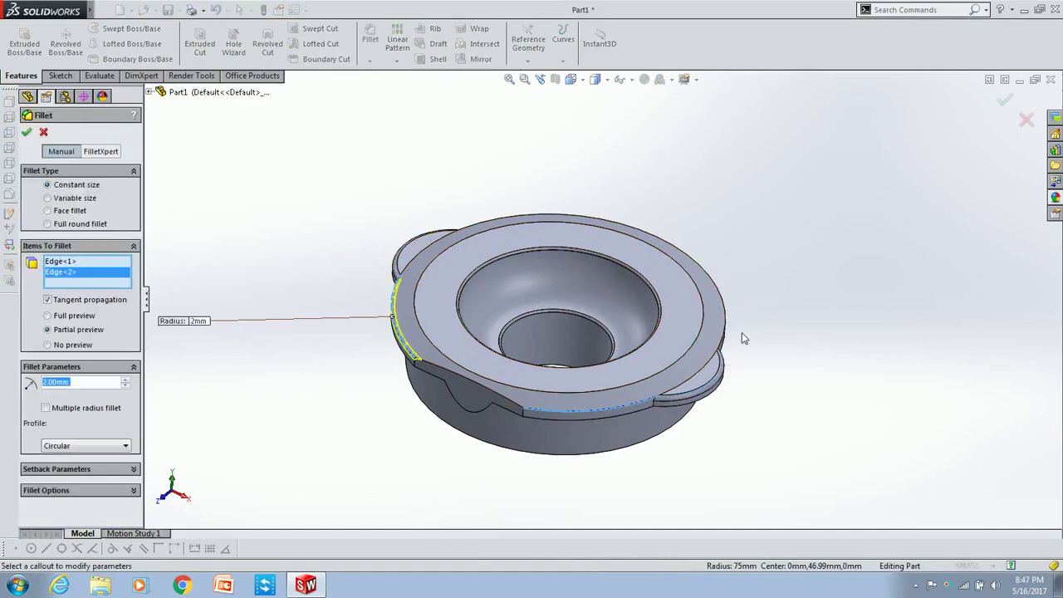
left_click(725, 332)
left_click(27, 132)
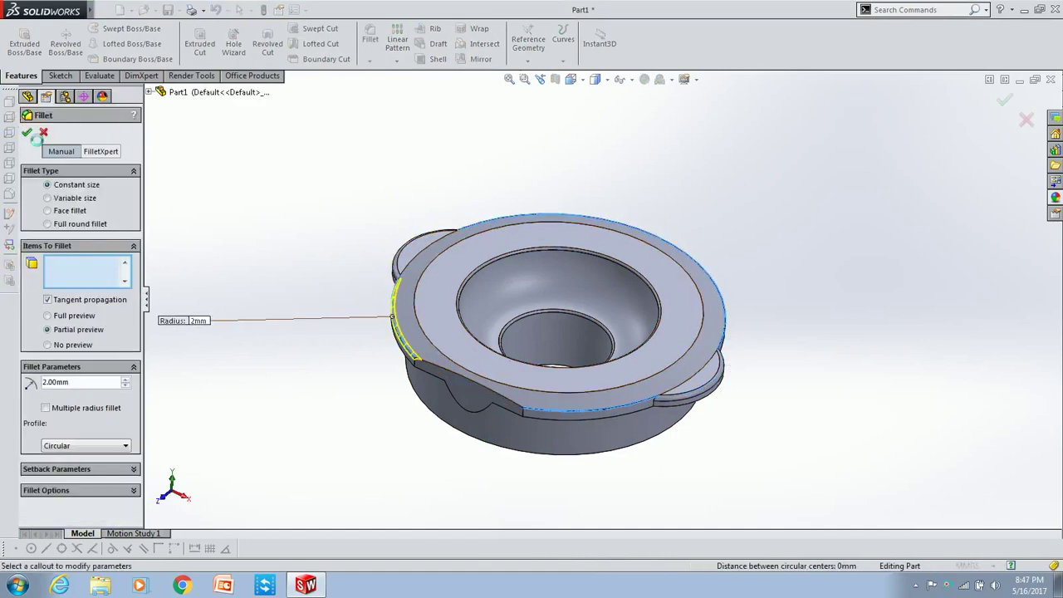
left_click(408, 114)
key("Return")
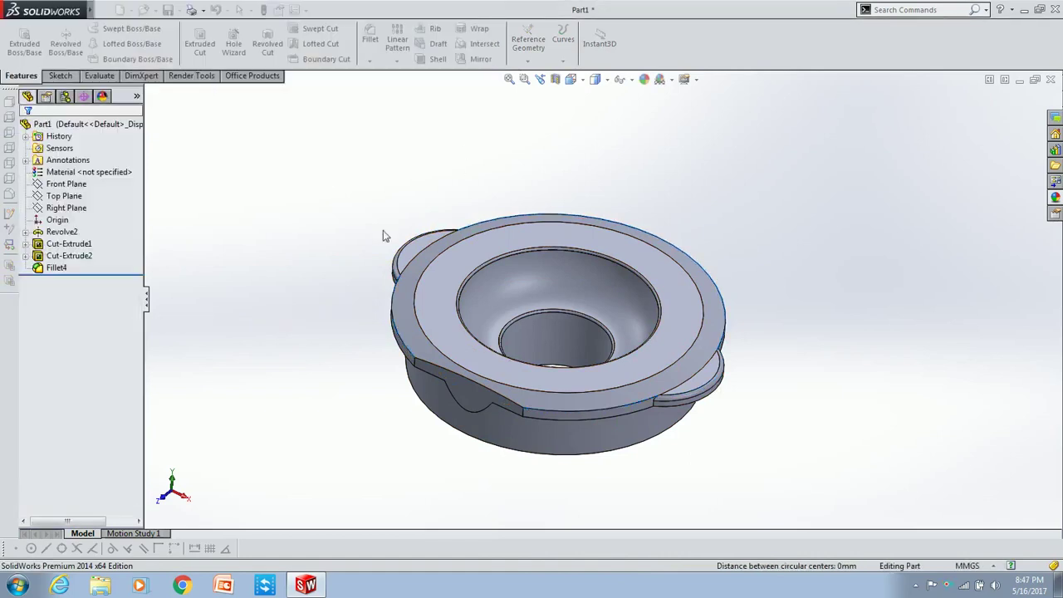
Fillet the left flange and lower ledge edges at 2 mm, producing Fillet6.
left_click(369, 37)
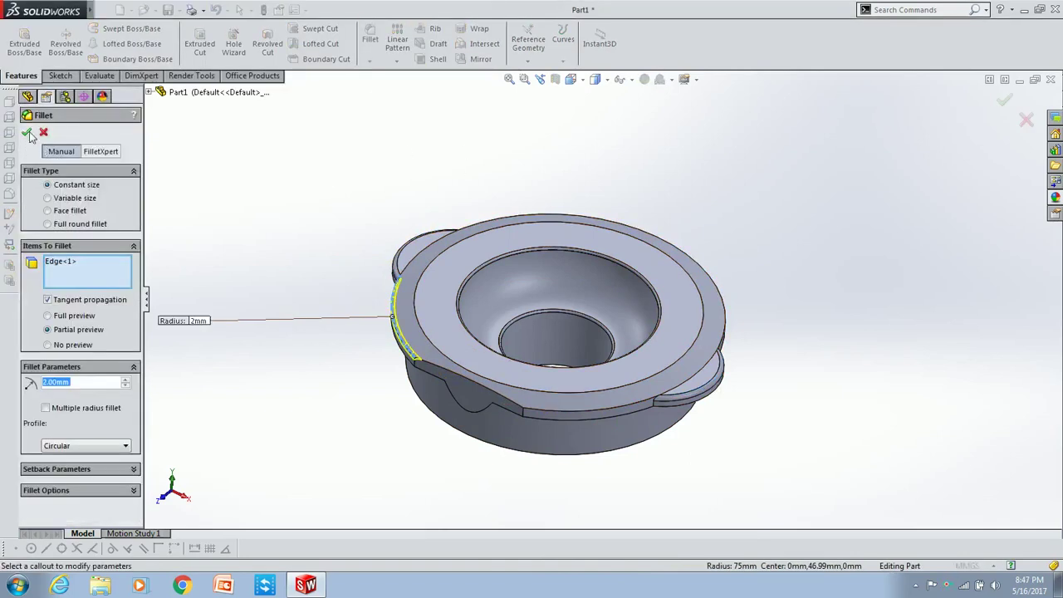
key("Return")
left_click(572, 411)
key("Return")
key("Return")
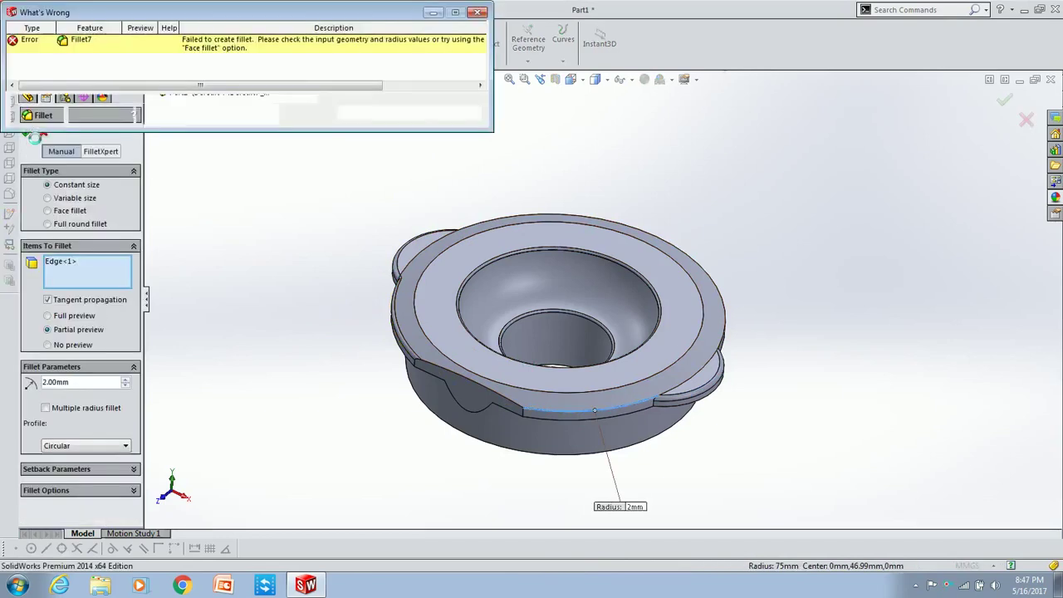
left_click(413, 112)
scroll(595, 415, "down", 2)
scroll(582, 403, "down", 2)
middle_click_drag(572, 395, 671, 373)
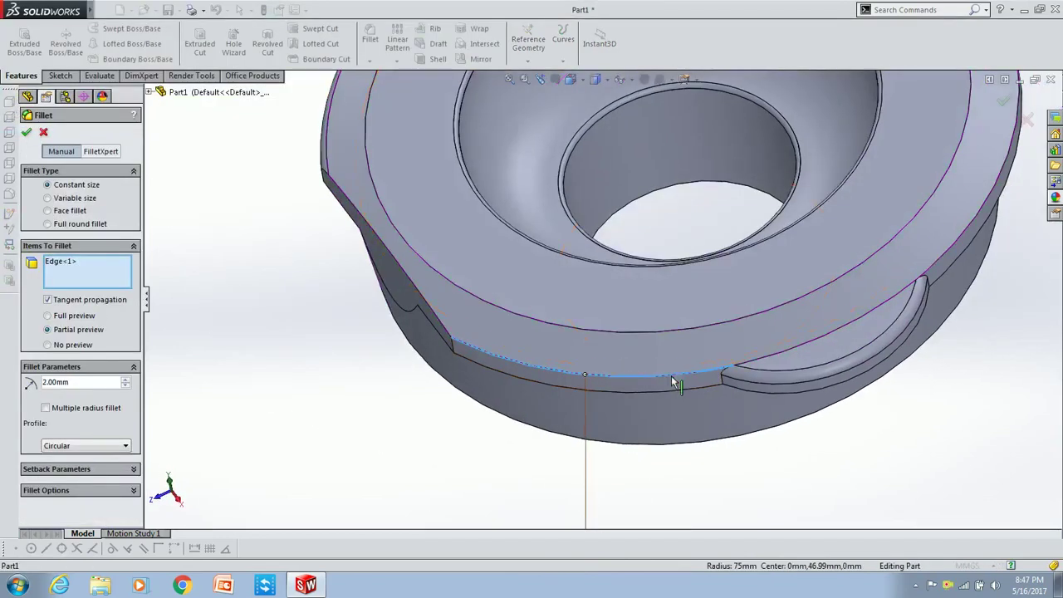
scroll(670, 372, "up", 3)
scroll(610, 366, "down", 2)
scroll(545, 412, "down", 2)
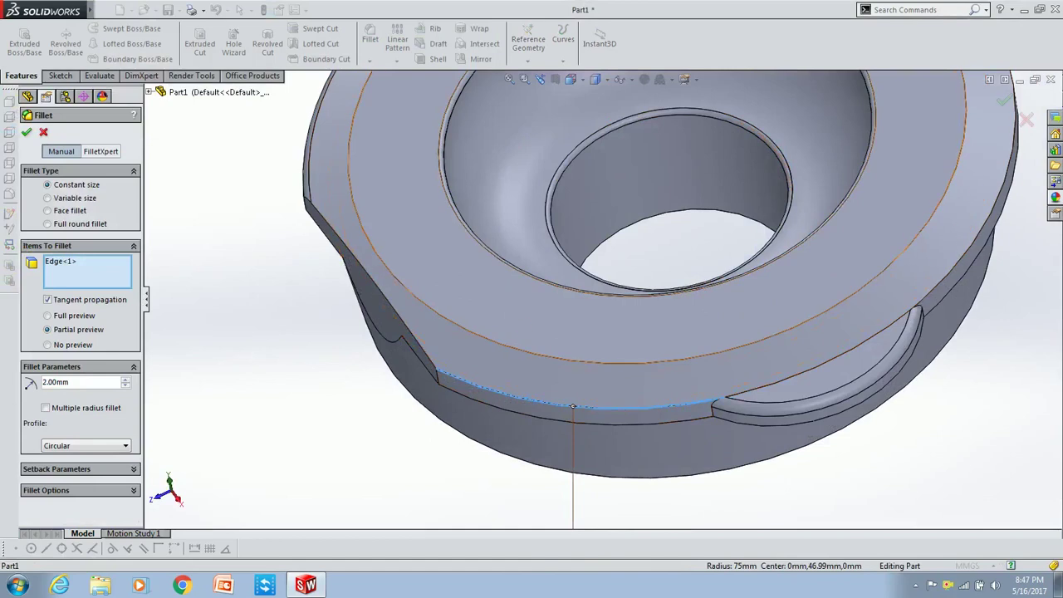
left_click(26, 133)
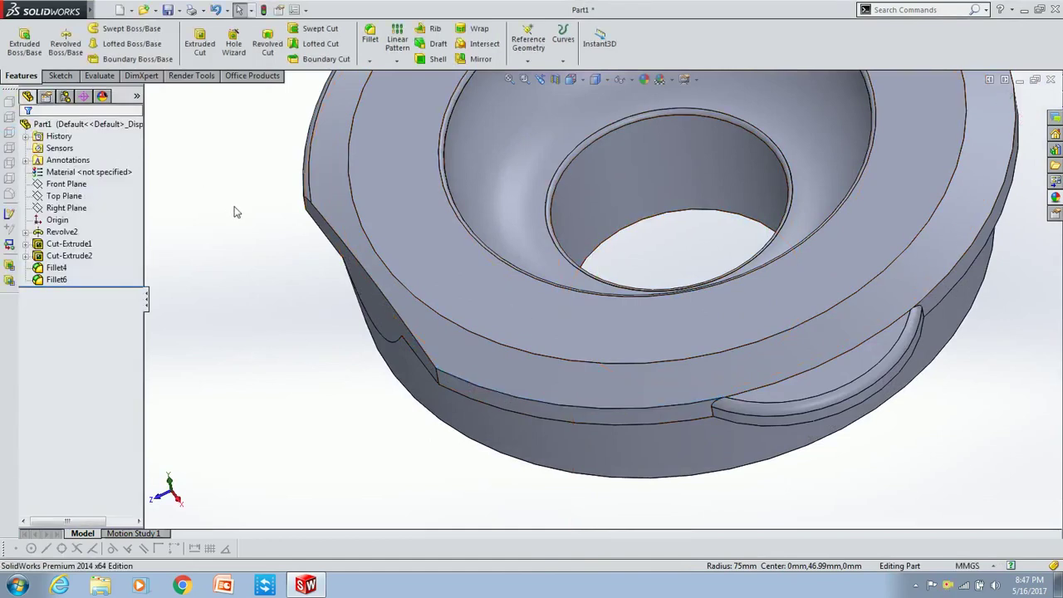
Undo Fillet6 and cancel a failed fillet on the top rim face.
key("ctrl+z")
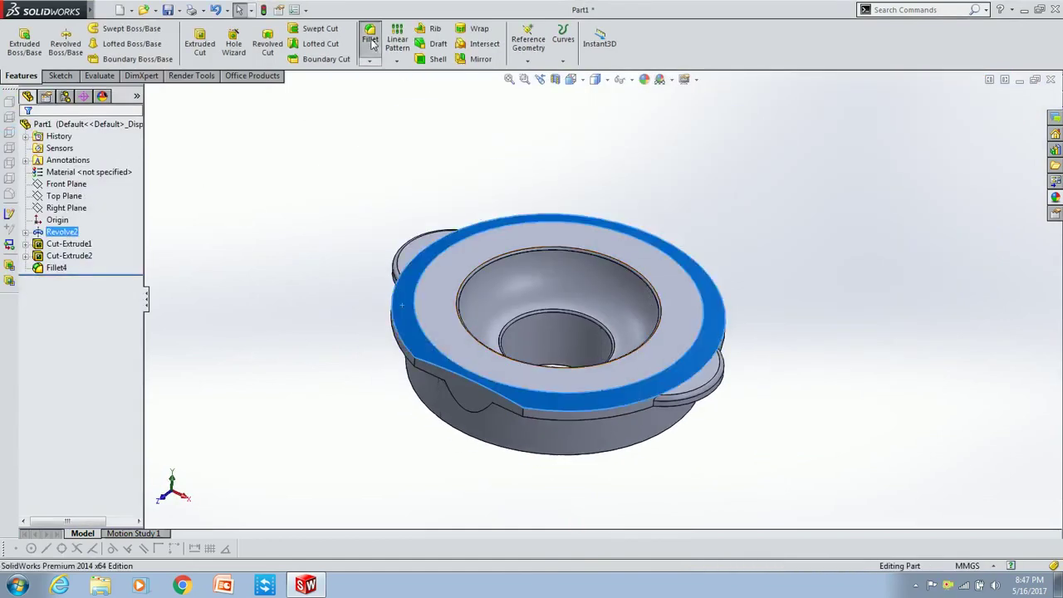
left_click(371, 44)
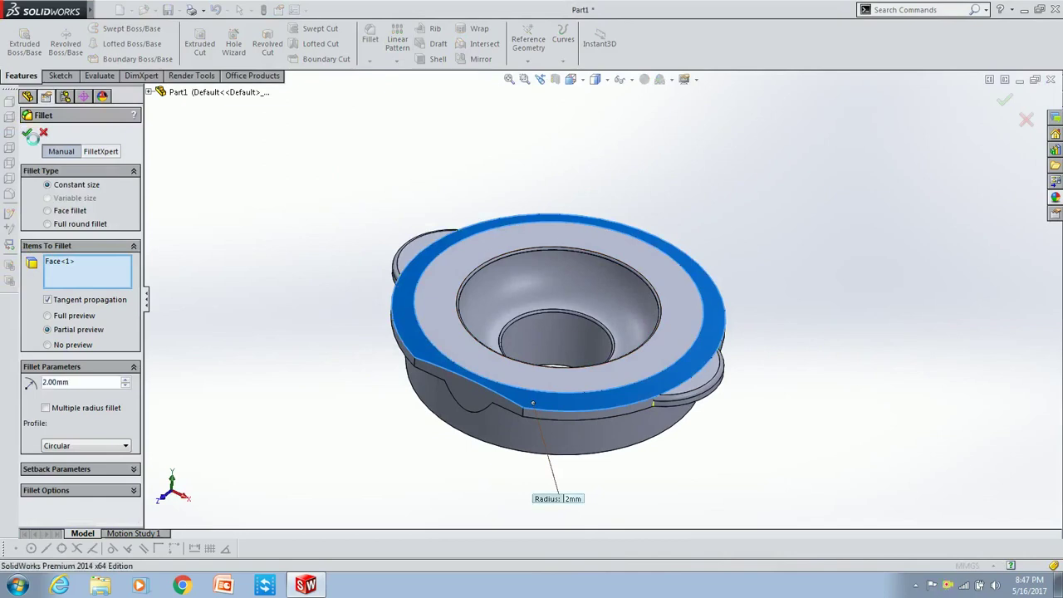
left_click(411, 111)
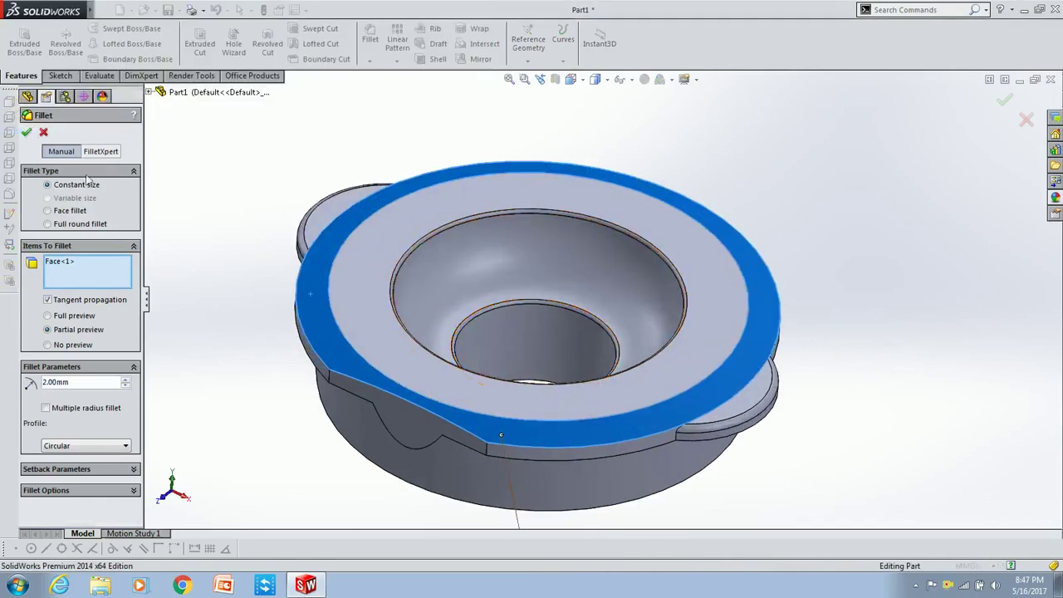
left_click(44, 132)
Fillet the sloped flange edge, adding Fillet5.
left_click(420, 404)
left_click(371, 44)
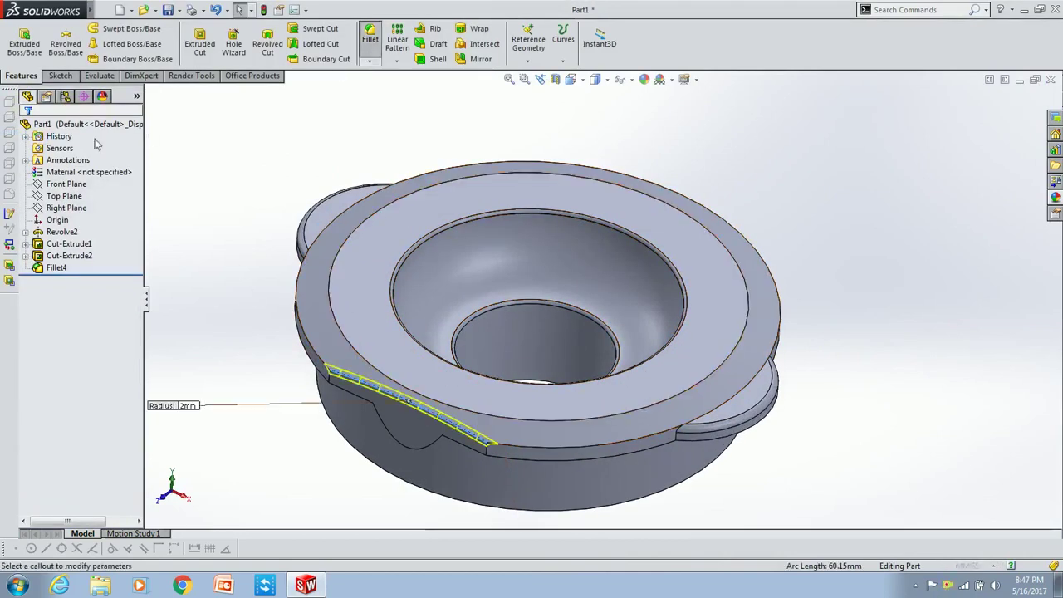
left_click(25, 133)
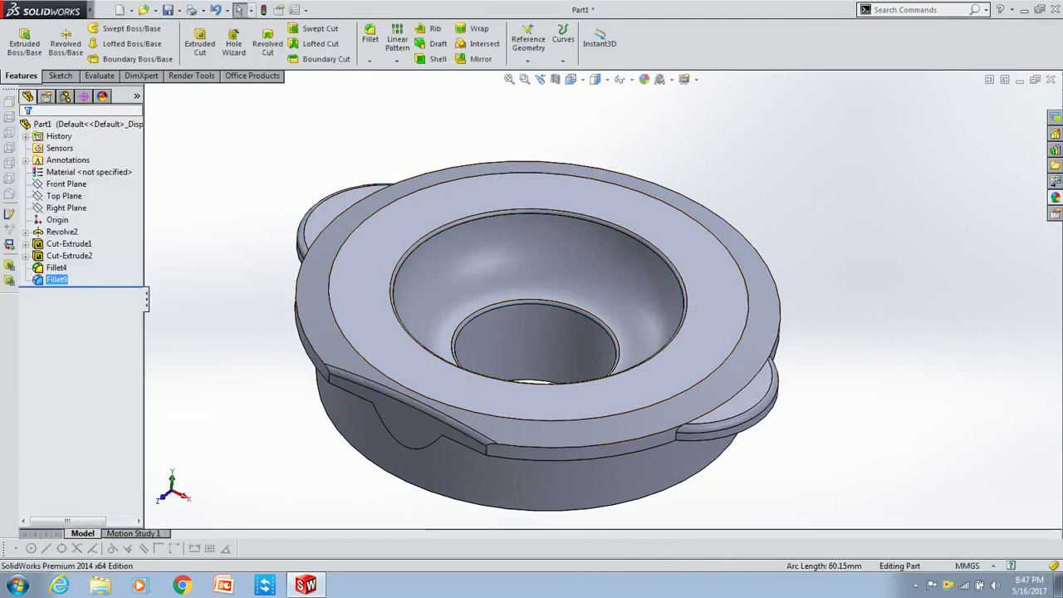
Cancel the outer rim fillet attempt, then view the part from below and select the notch cut face.
left_click(562, 448)
left_click(370, 39)
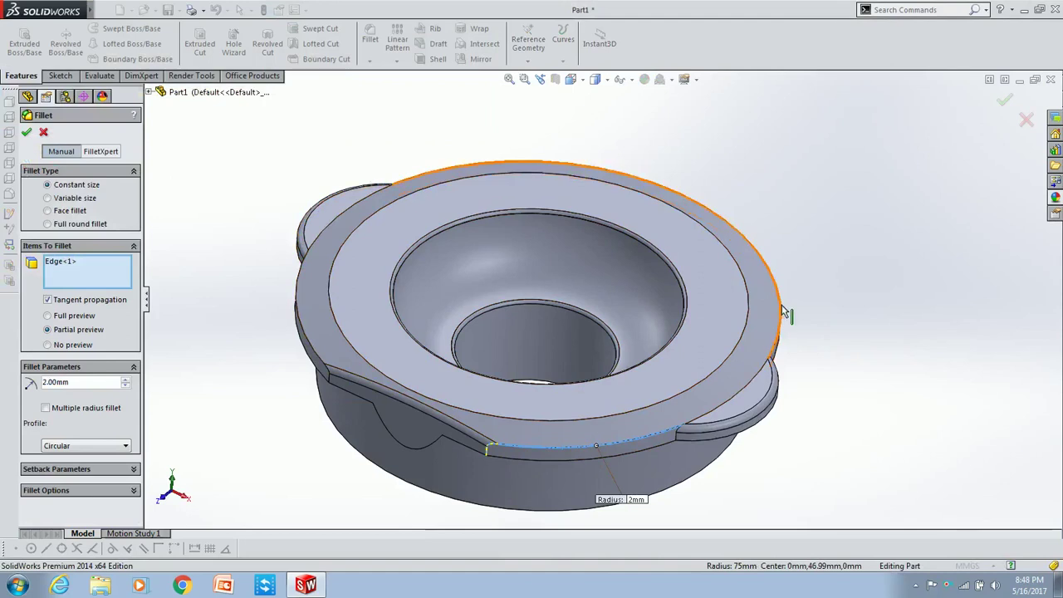
scroll(605, 284, "up", 3)
left_click(44, 133)
scroll(569, 316, "down", 3)
scroll(742, 254, "up", 3)
mouse_move(742, 255)
middle_mouse_down()
mouse_move(619, 255)
mouse_move(623, 287)
middle_mouse_up()
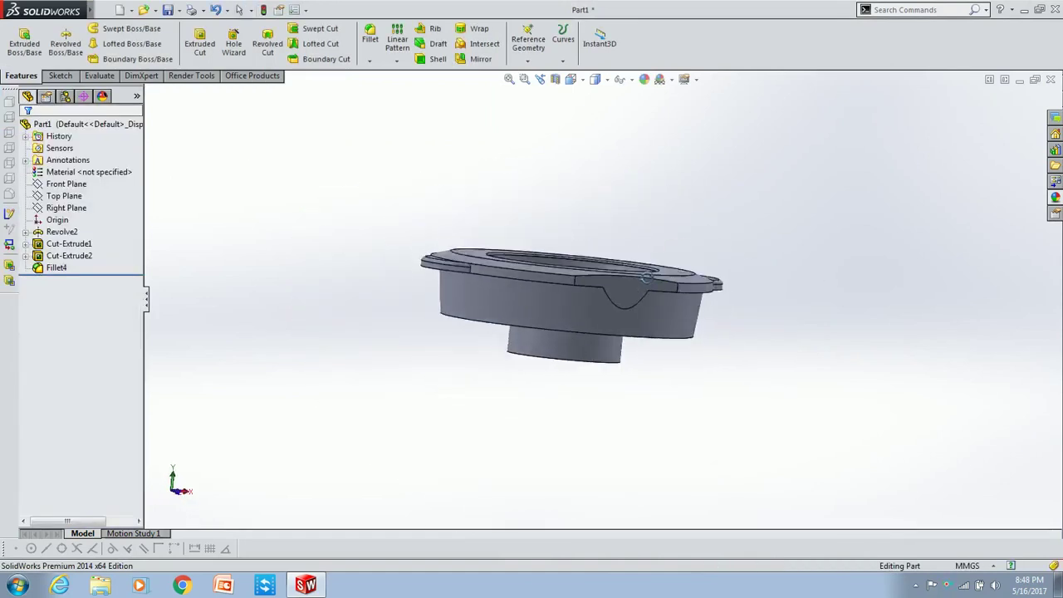
left_click(627, 291)
Start a sketch on the notch's front face and draw a rectangular outline over it.
left_click(722, 251)
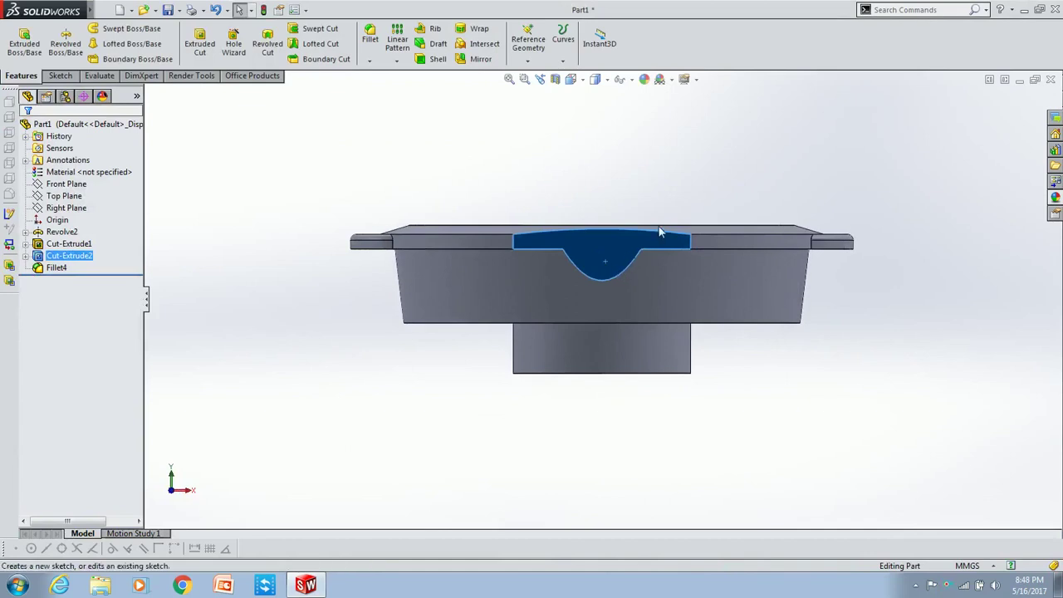
left_click(616, 308)
scroll(614, 304, "down", 3)
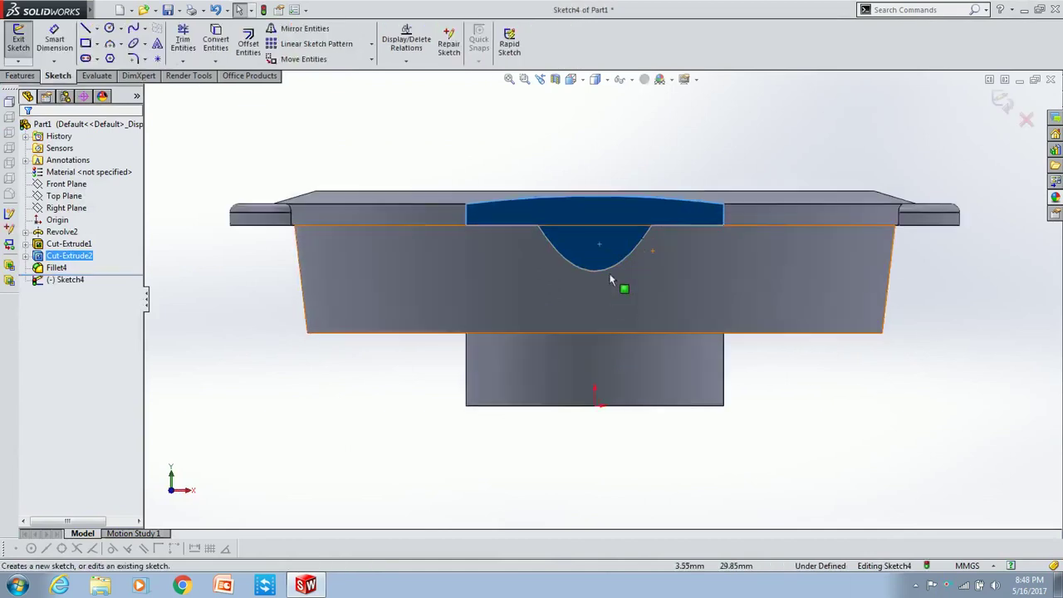
left_click(84, 28)
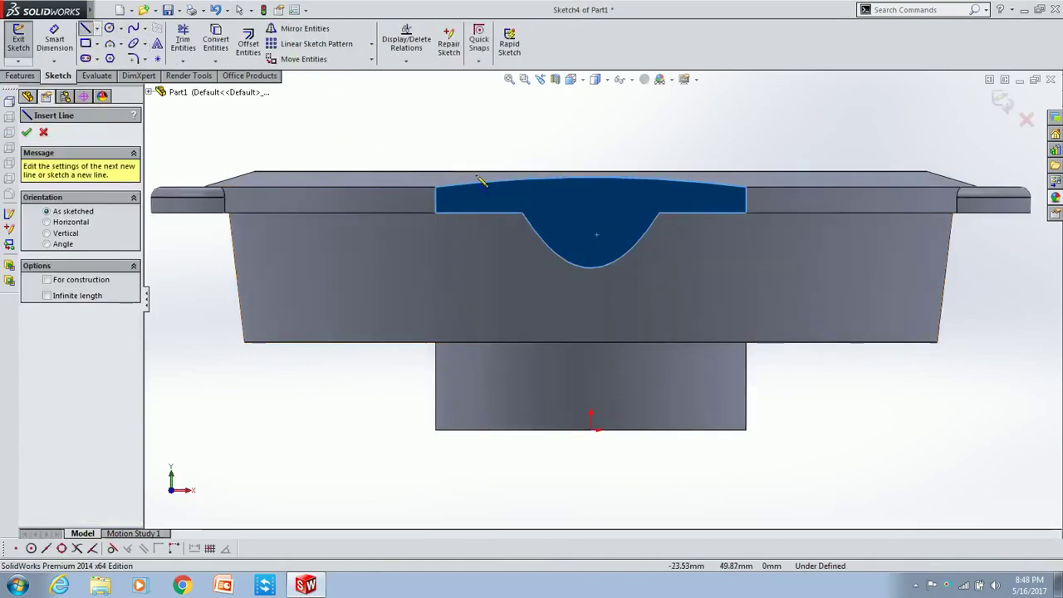
left_click(592, 213)
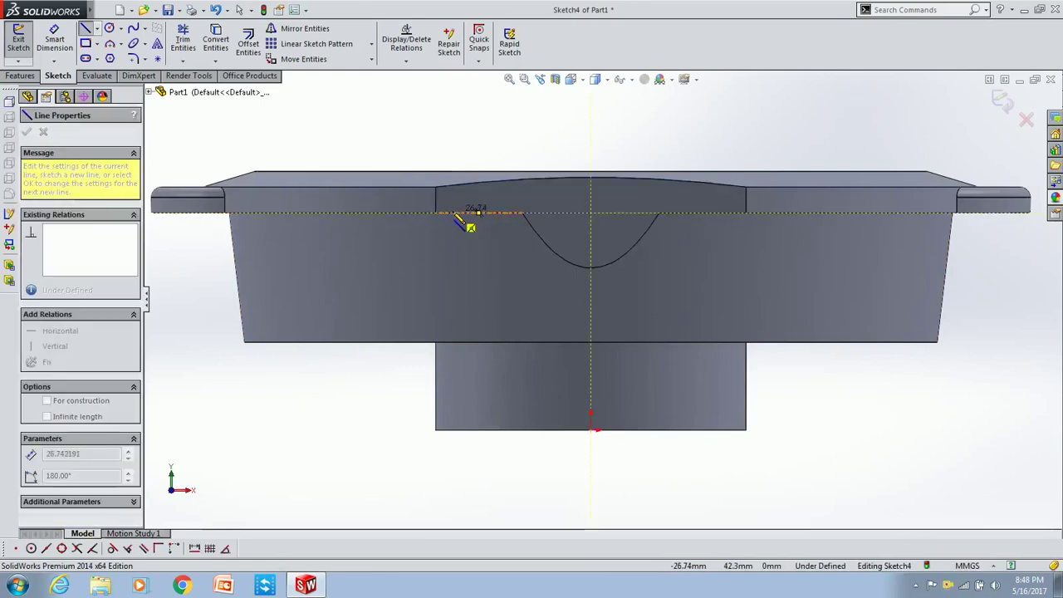
double_click(455, 214)
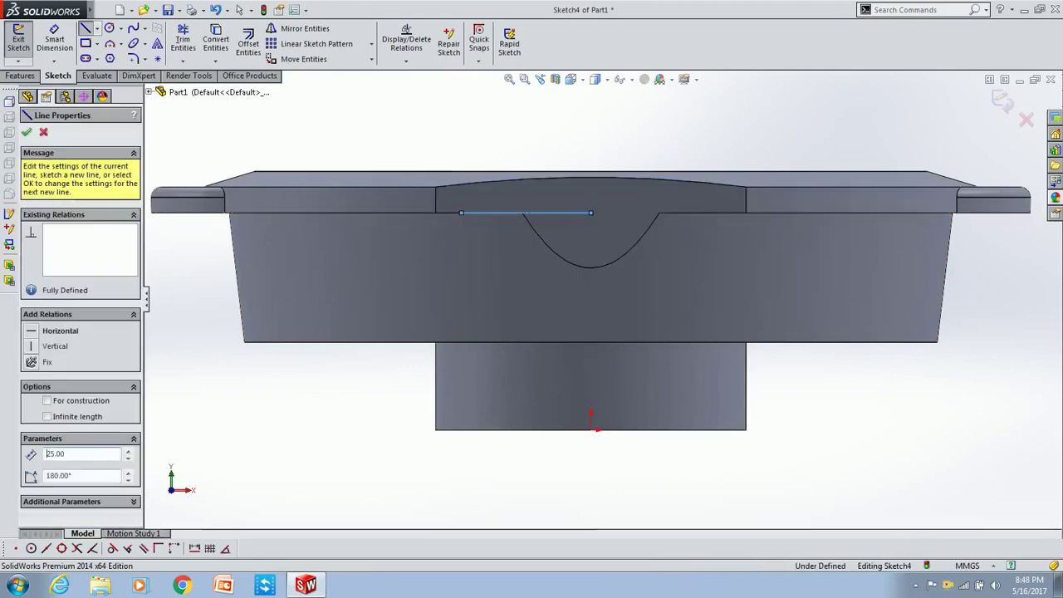
left_click(461, 213)
double_click(460, 318)
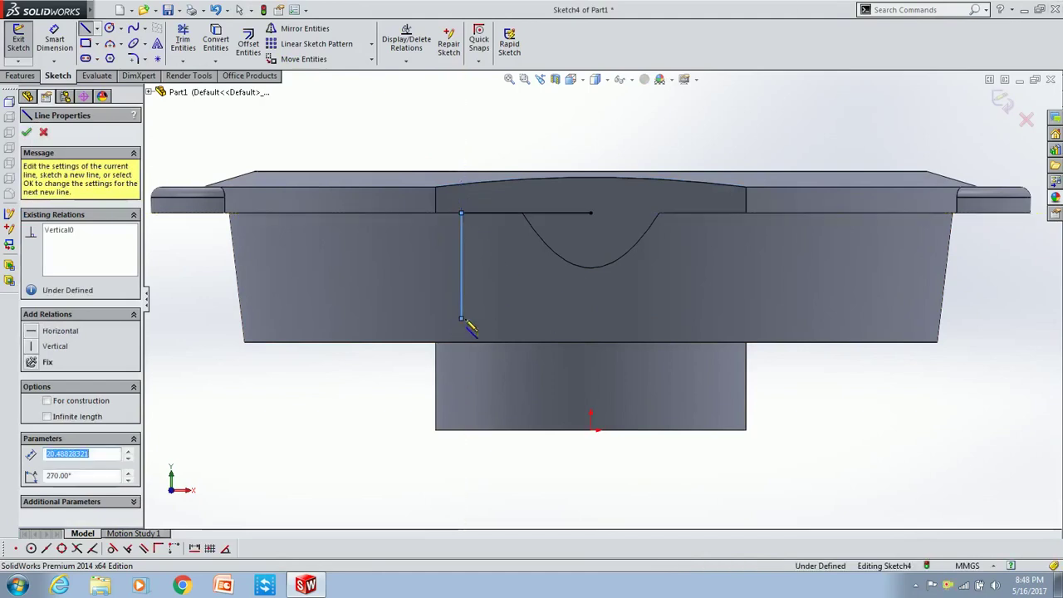
left_click(461, 316)
double_click(707, 316)
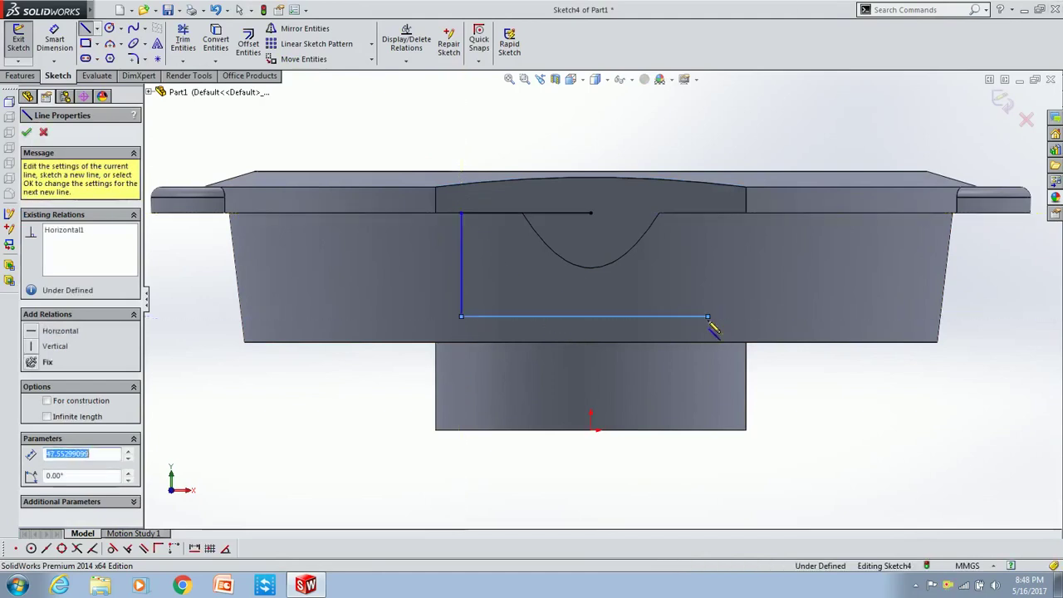
left_click(720, 316)
left_click(720, 213)
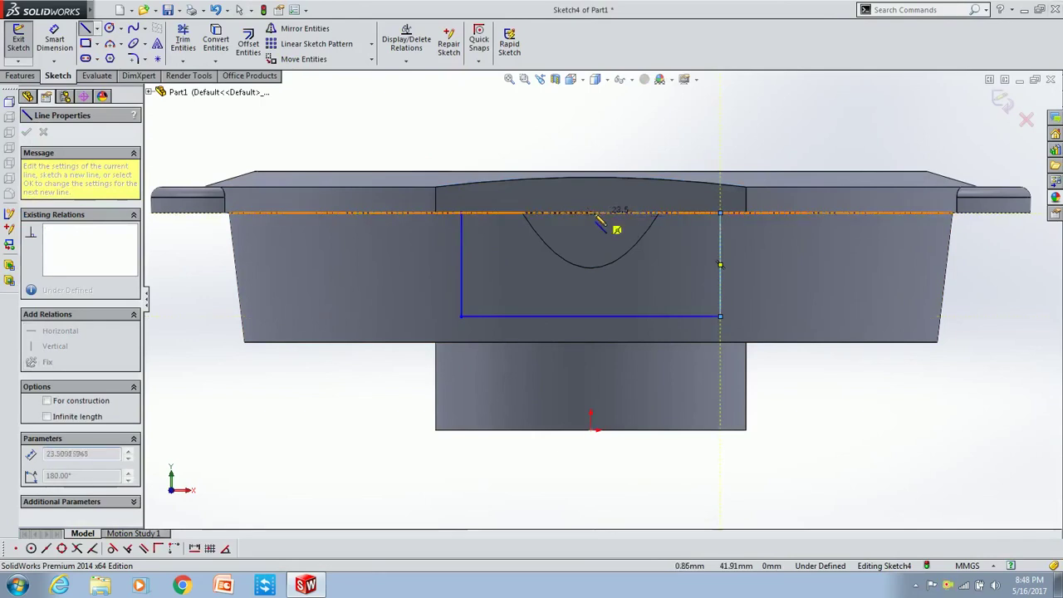
double_click(590, 214)
key("Escape")
Draw a three-point arc between the top corners and trim away the rectangle's left and bottom lines.
left_click(108, 44)
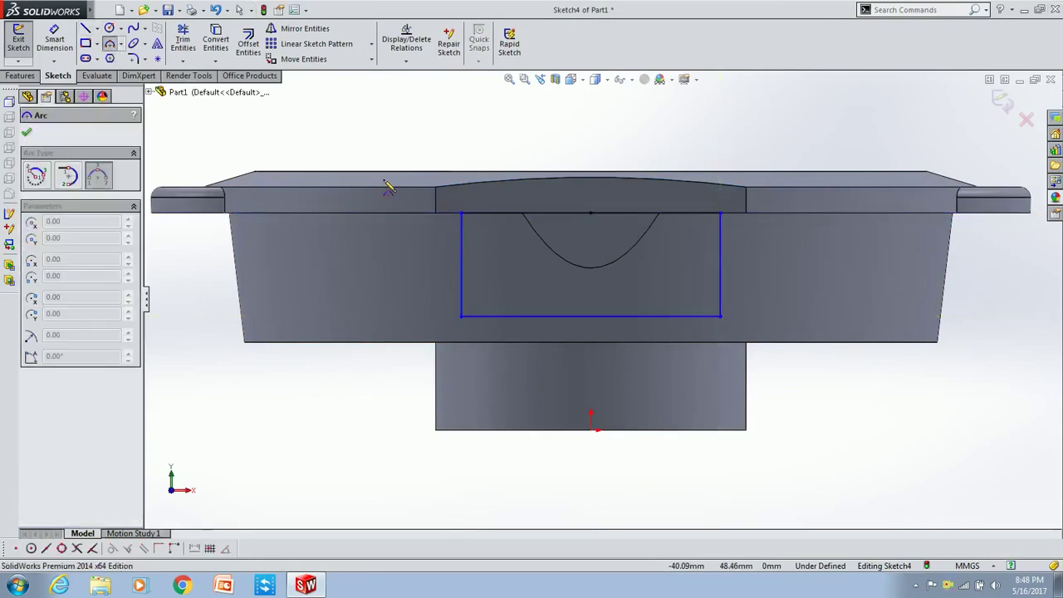
left_click(461, 214)
left_click(720, 213)
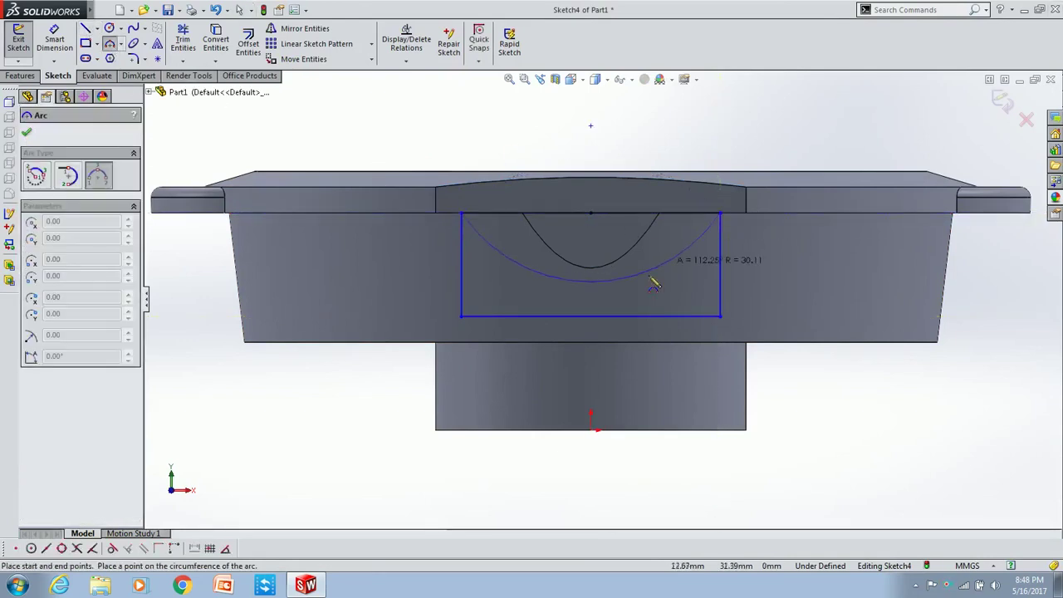
left_click(590, 315)
key("Escape")
left_click(183, 41)
left_click_drag(422, 268, 521, 332)
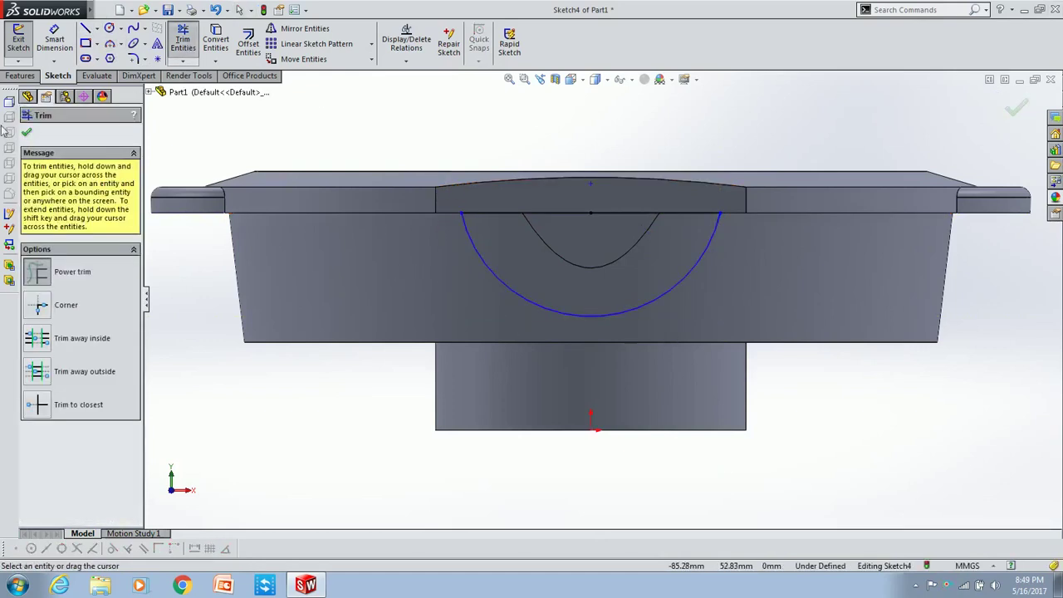
left_click(27, 132)
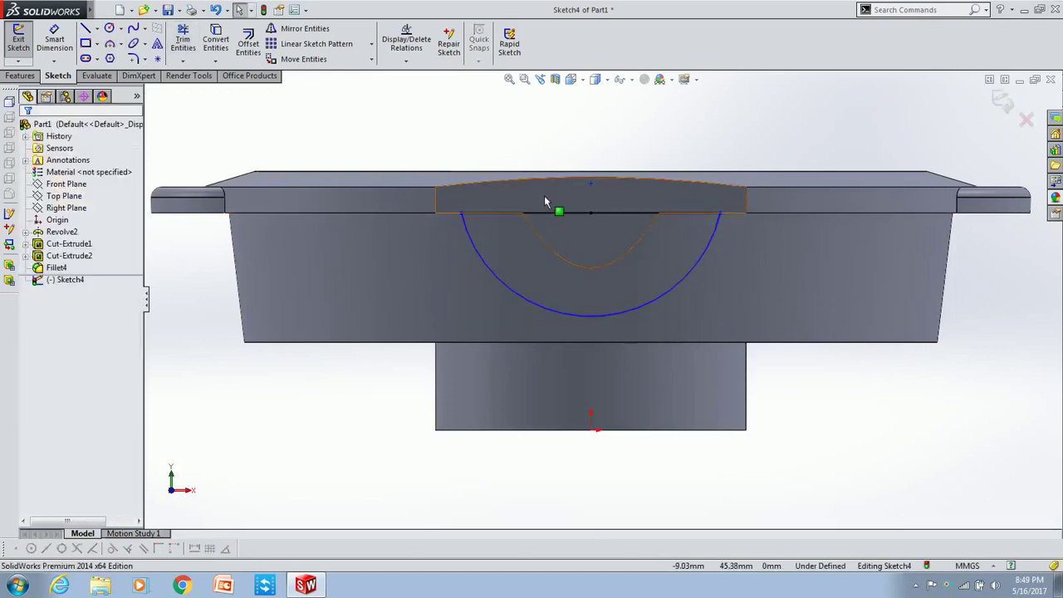
Draw a vertical construction centerline down from the arc's top middle.
scroll(611, 208, "down", 3)
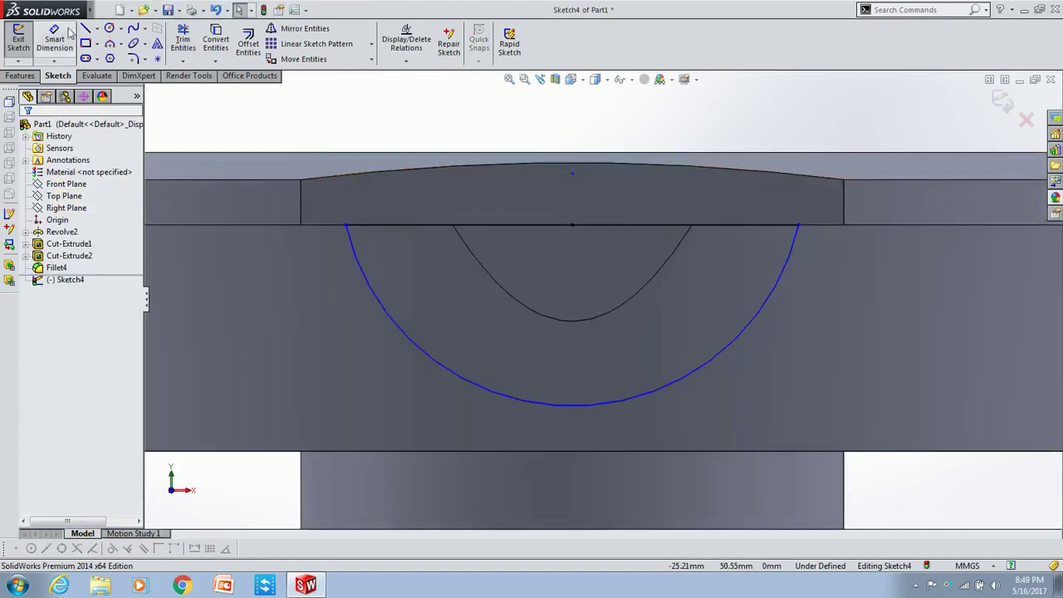
left_click(85, 29)
left_click(572, 225)
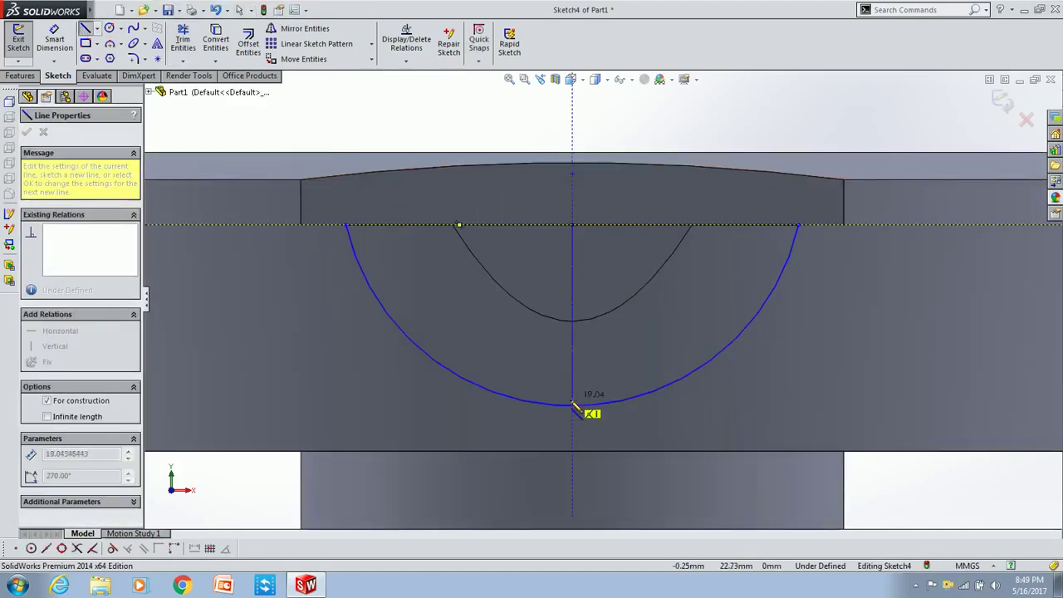
left_click(572, 451)
key("Escape")
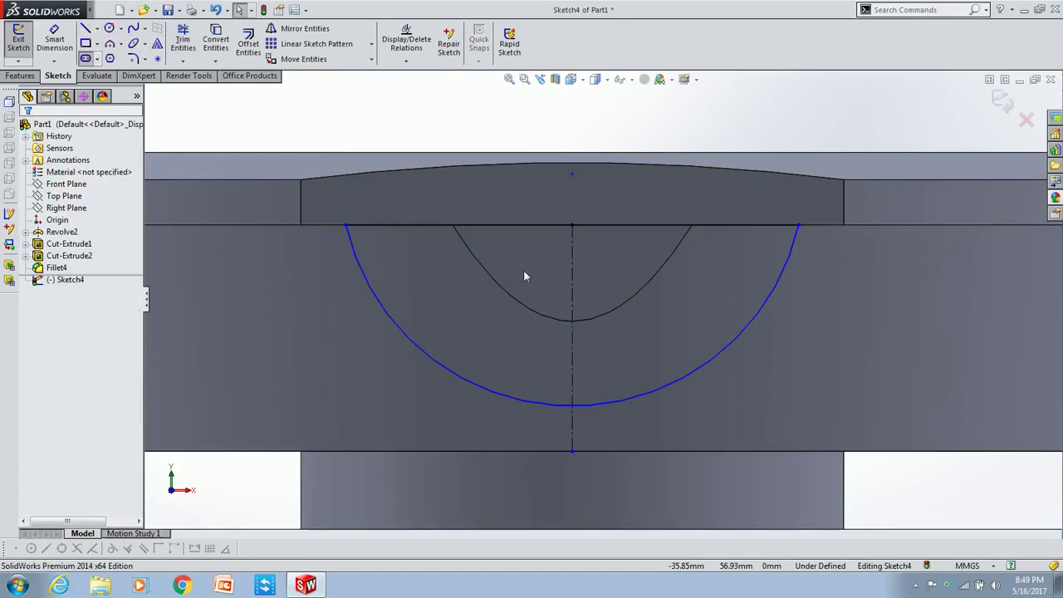
Draw a narrow vertical straight slot along the centerline.
left_click(572, 244)
left_click(577, 385)
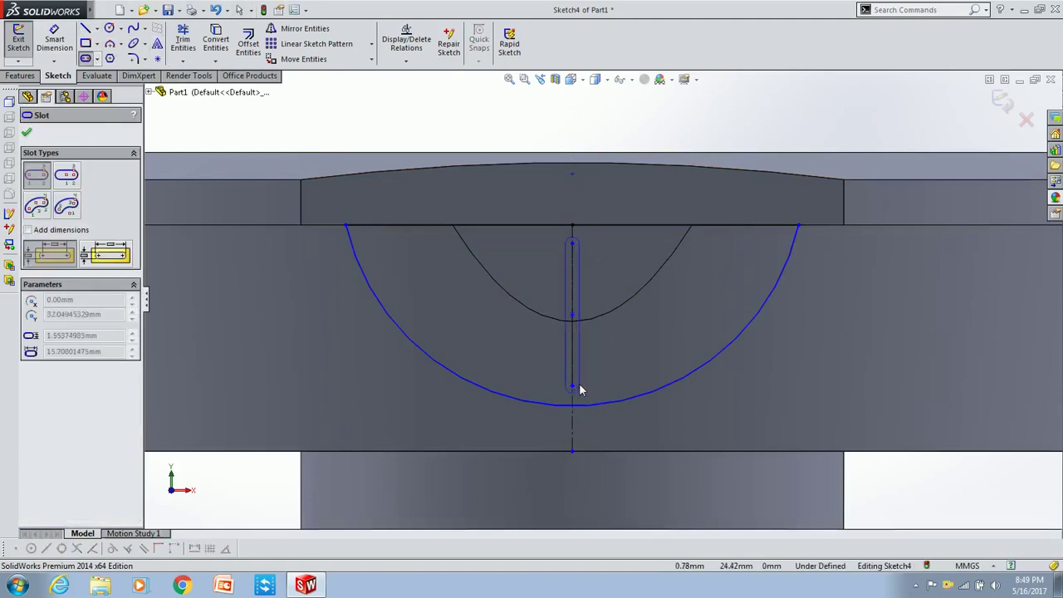
left_click(580, 383)
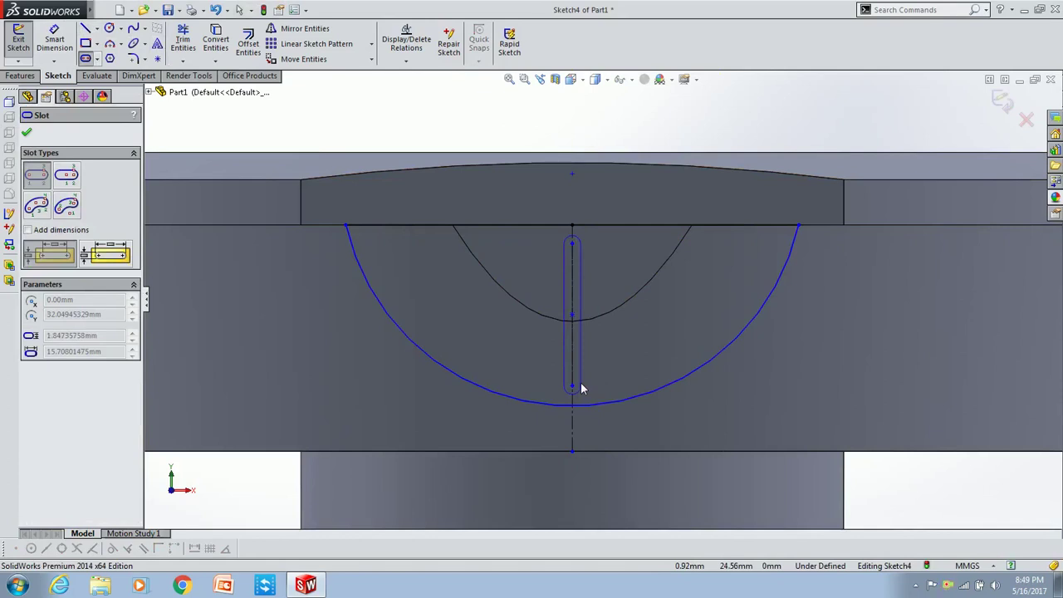
left_click(580, 387)
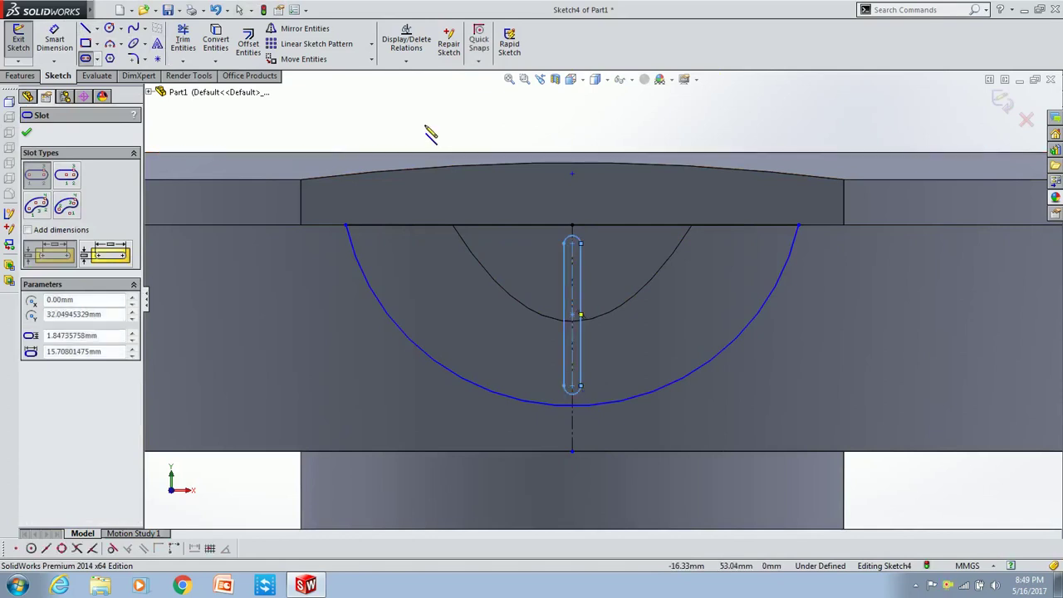
Remove the slot and trial a 2 mm deep extruded cut from the sketch.
left_click(28, 133)
key("ctrl+z")
key("f")
left_click(20, 75)
left_click(199, 43)
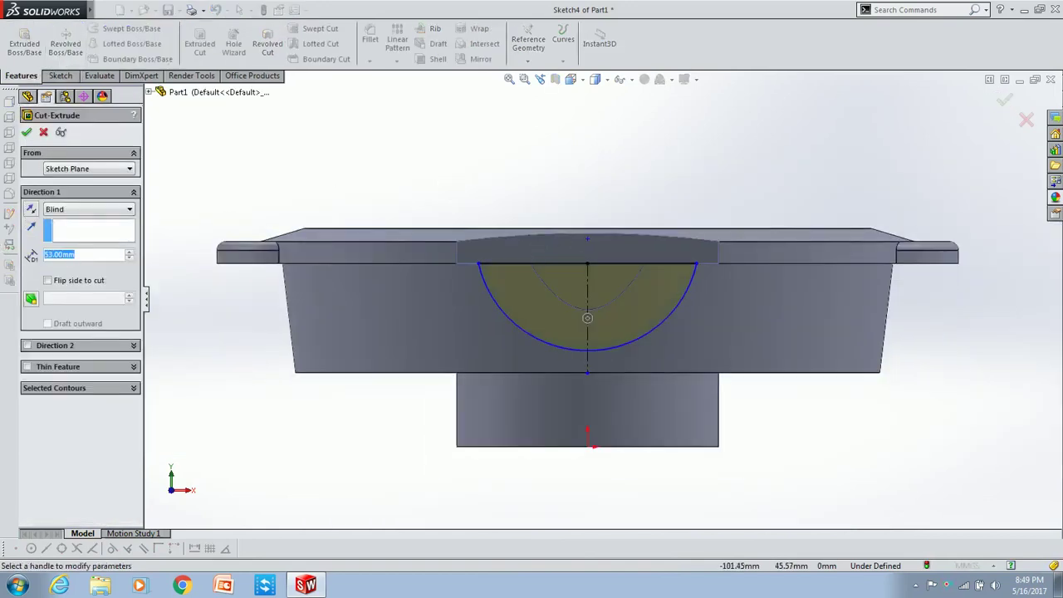
type("2")
left_click(27, 132)
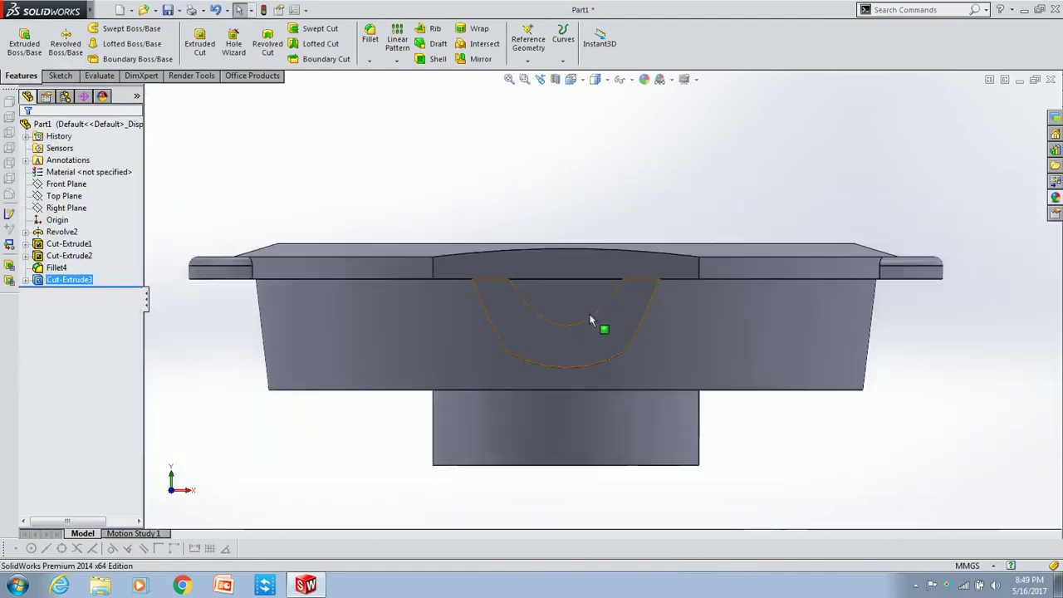
mouse_move(603, 327)
middle_mouse_down()
mouse_move(612, 387)
mouse_move(588, 304)
middle_mouse_up()
Undo it and trial a 0.5 mm deep extruded cut instead.
key("ctrl+z")
left_click(20, 75)
left_click(200, 41)
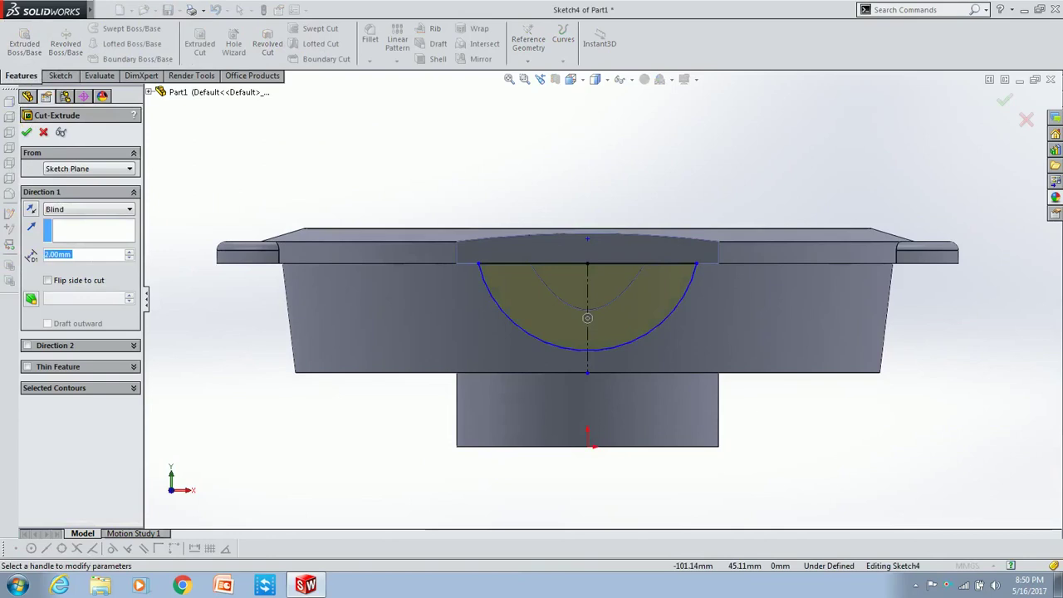
type("0.5")
key("Return")
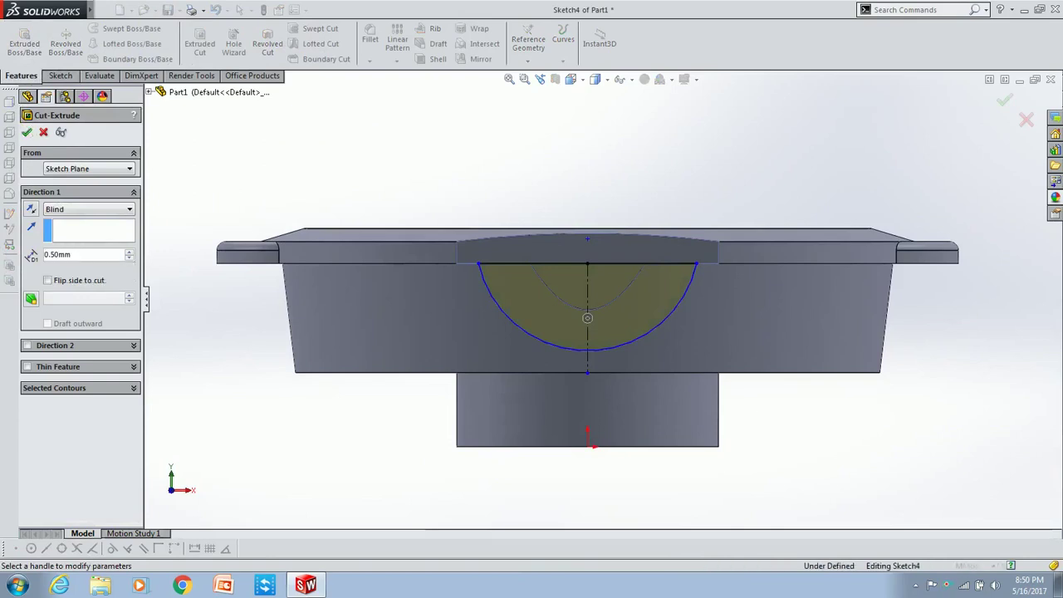
key("Return")
middle_click_drag(429, 169, 617, 282)
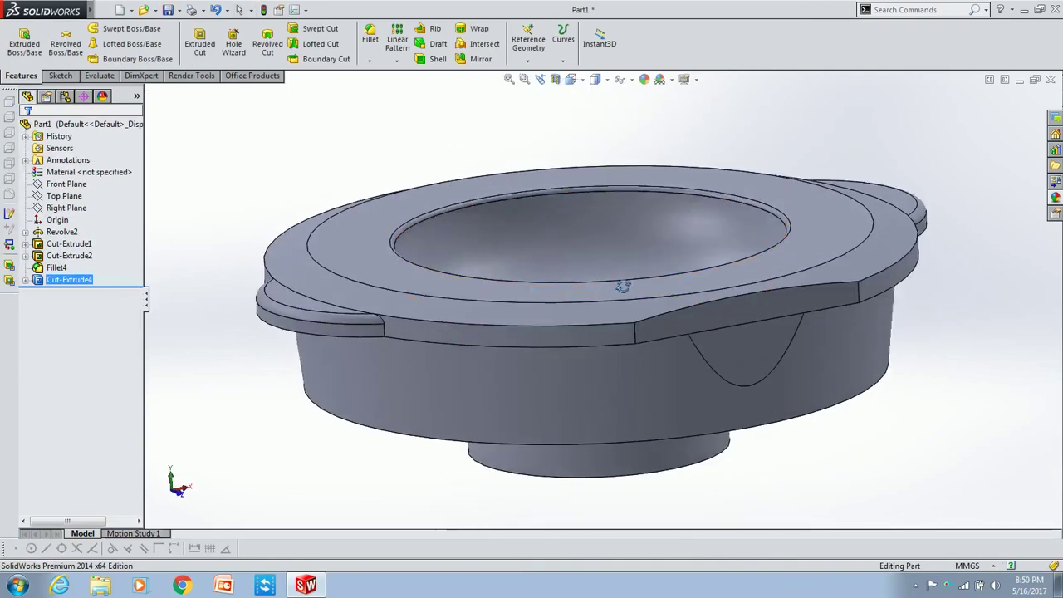
Retry the cut at 1 mm depth, inspect it from below, then undo back to Sketch4.
left_click(534, 224)
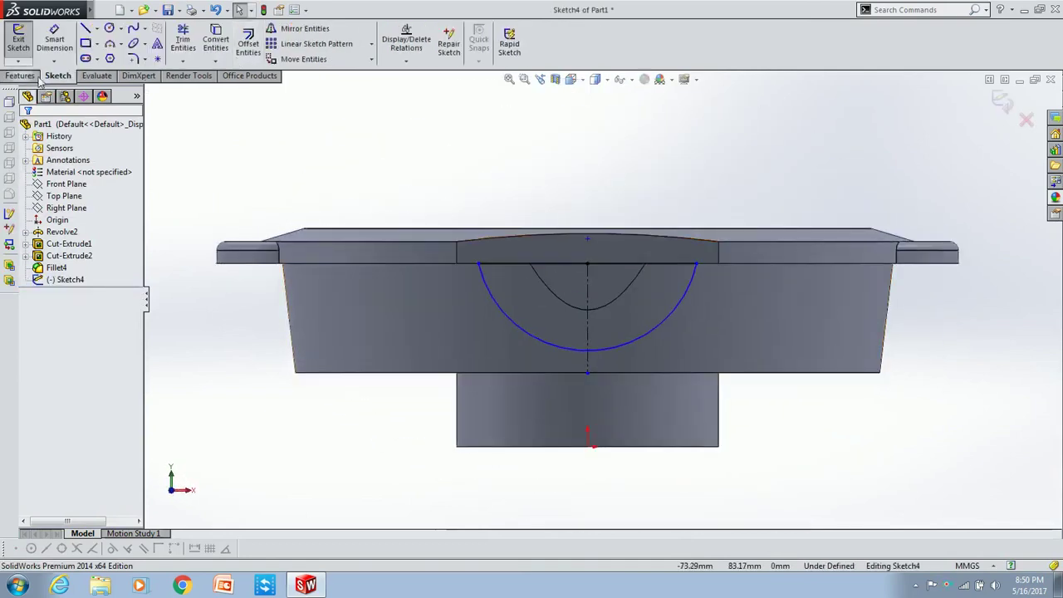
scroll(539, 436, "down", 5)
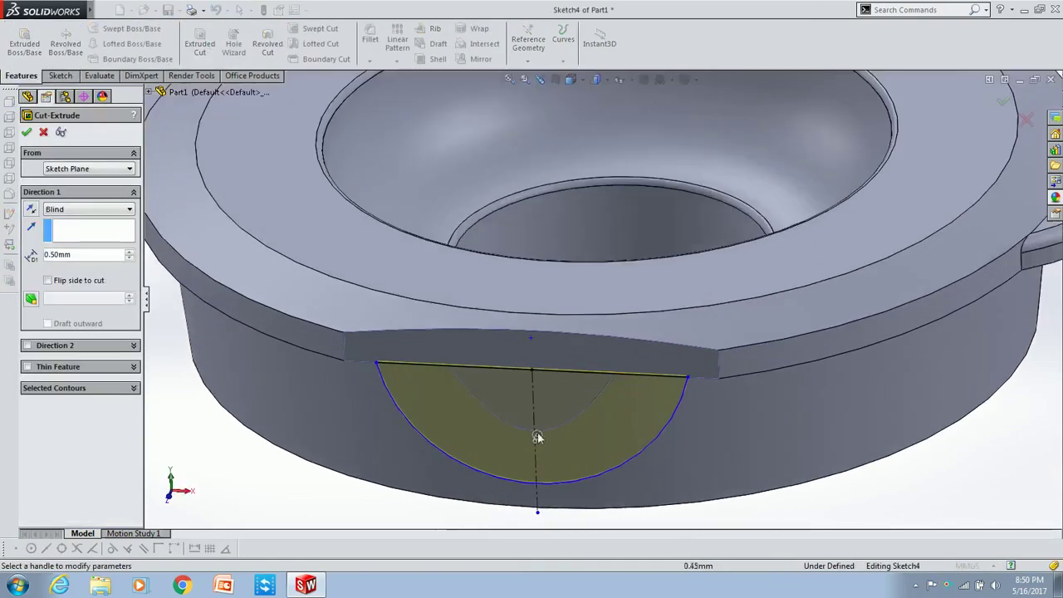
type("1")
key("Return")
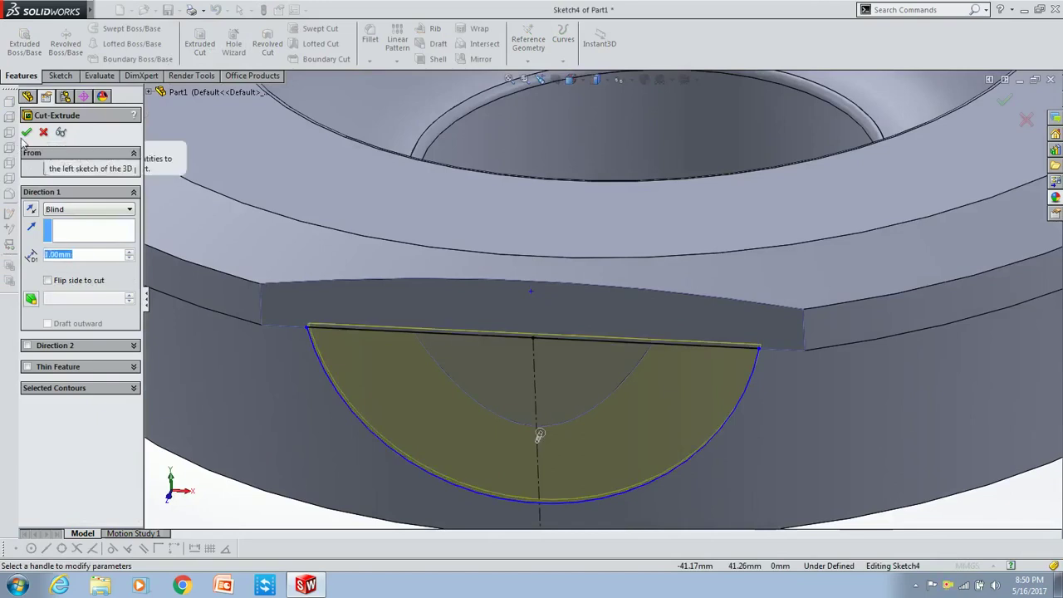
left_click(28, 135)
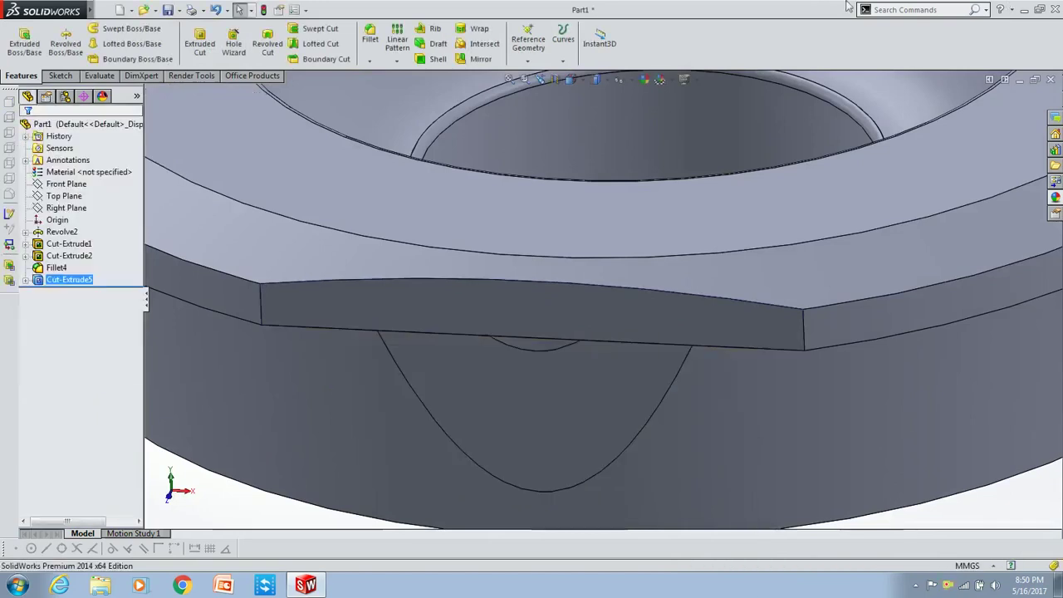
scroll(605, 265, "up", 5)
mouse_move(605, 265)
middle_mouse_down()
mouse_move(631, 152)
mouse_move(622, 216)
middle_mouse_up()
key("ctrl+z")
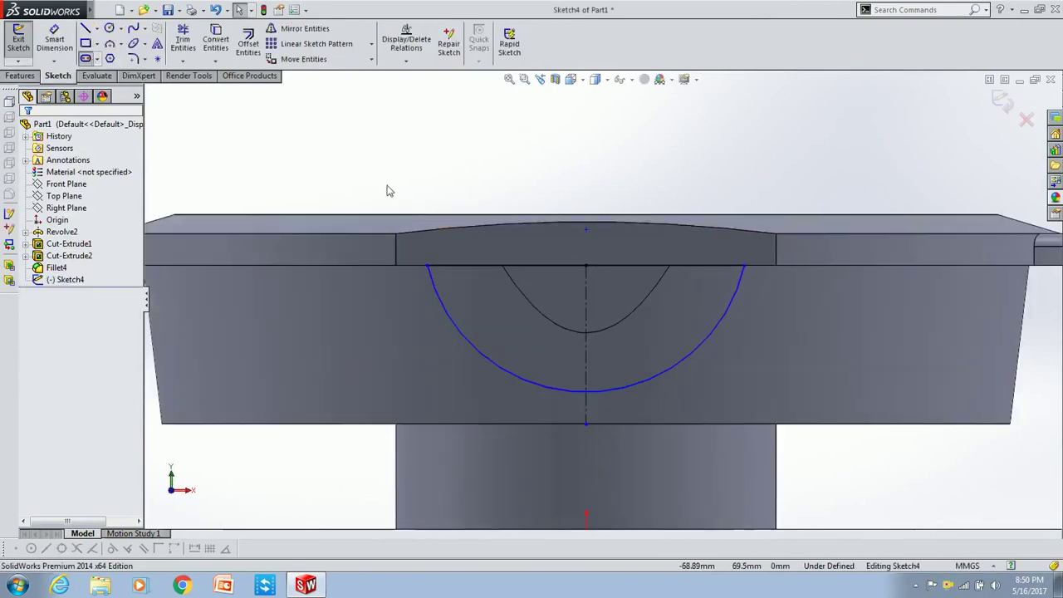
Draw four vertical straight slots leftward from the centerline, each shorter than the previous one.
left_click(90, 58)
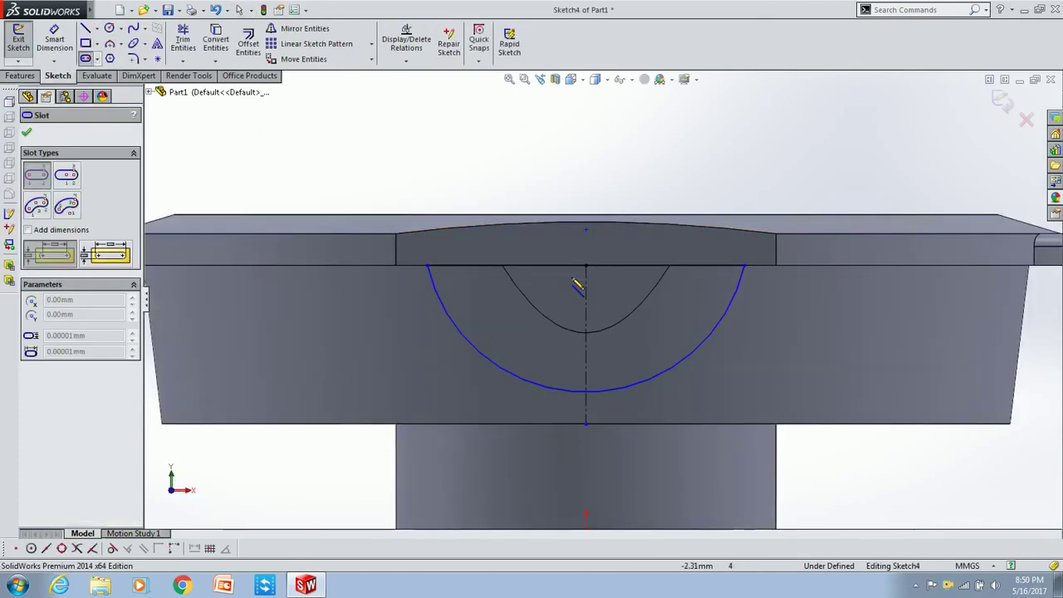
left_click(586, 381)
left_click(593, 382)
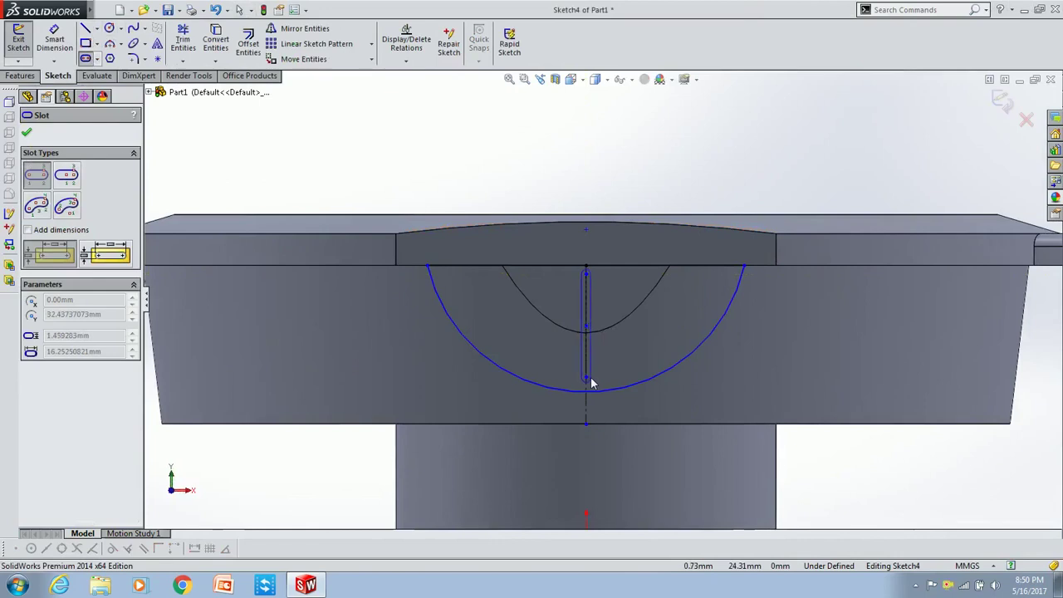
left_click(592, 383)
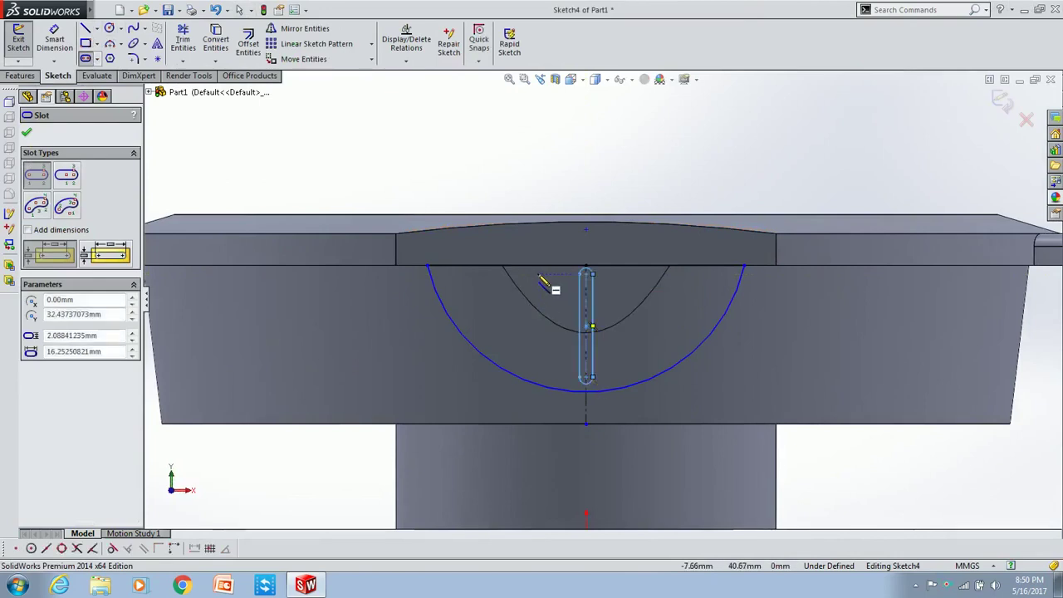
left_click(545, 278)
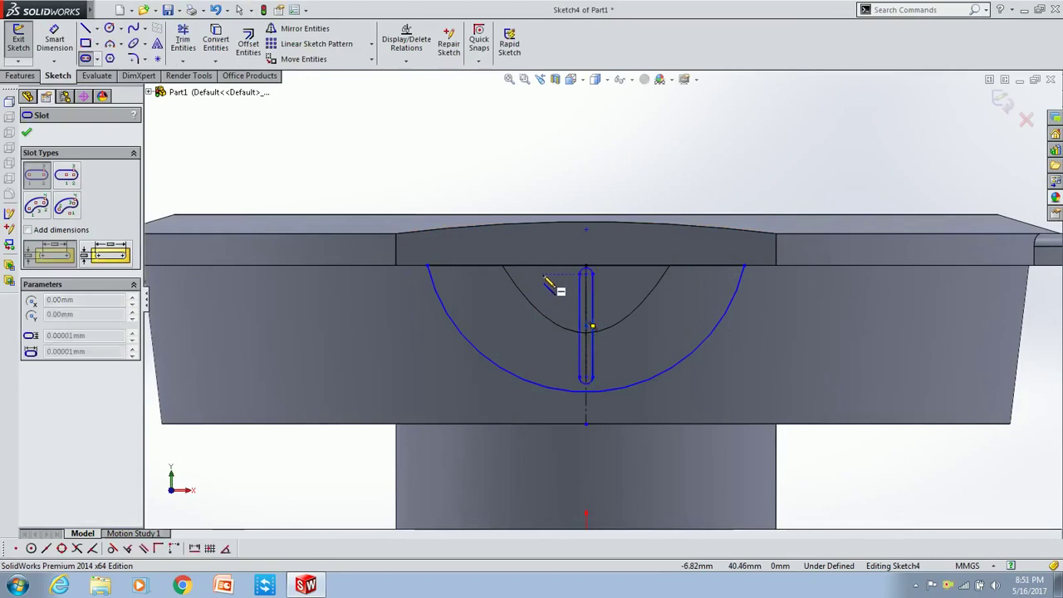
left_click(547, 373)
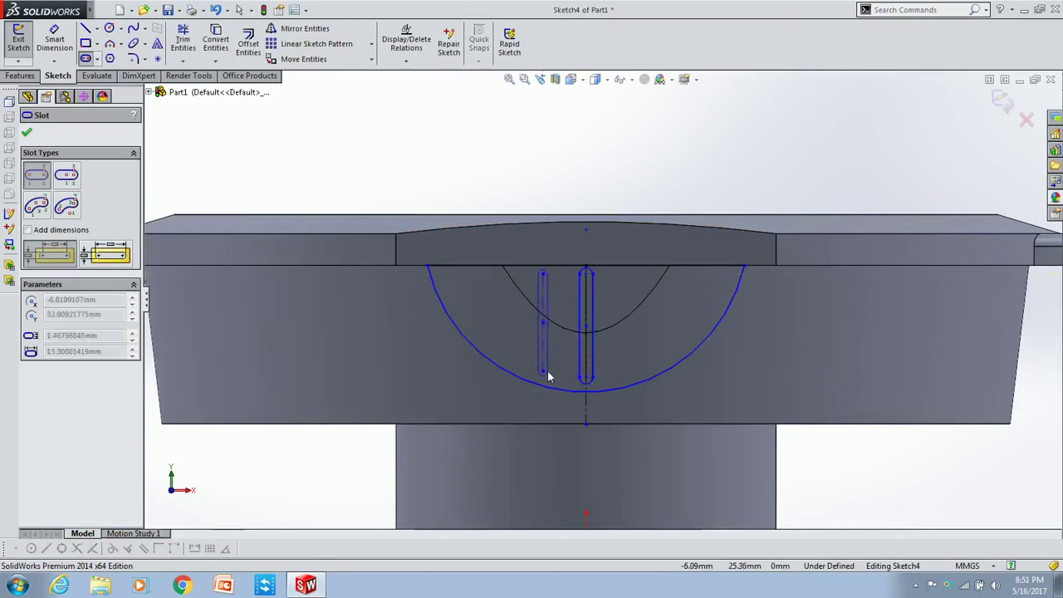
left_click(549, 369)
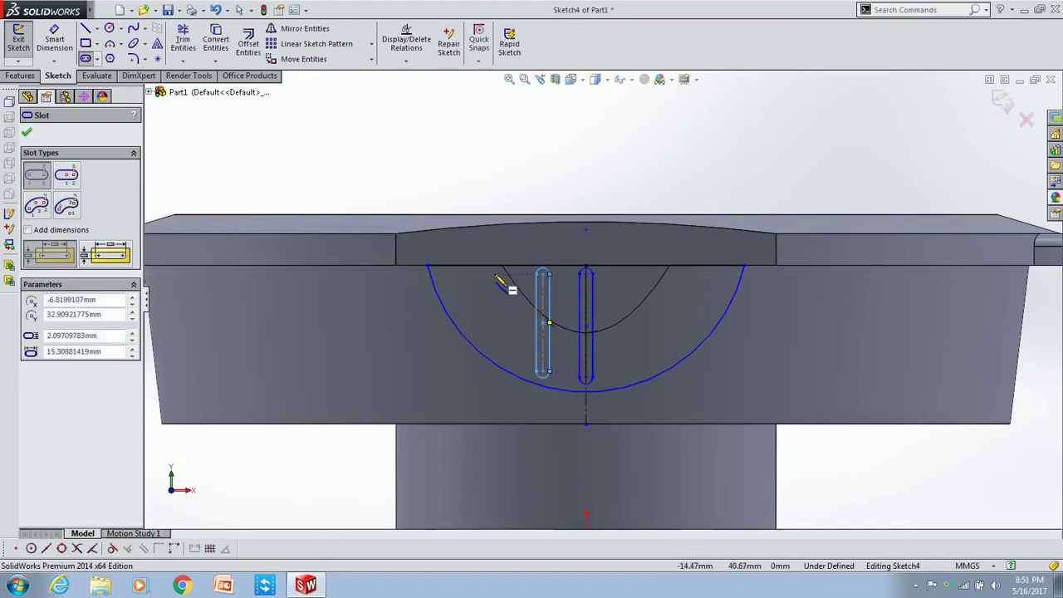
left_click(499, 347)
left_click(501, 346)
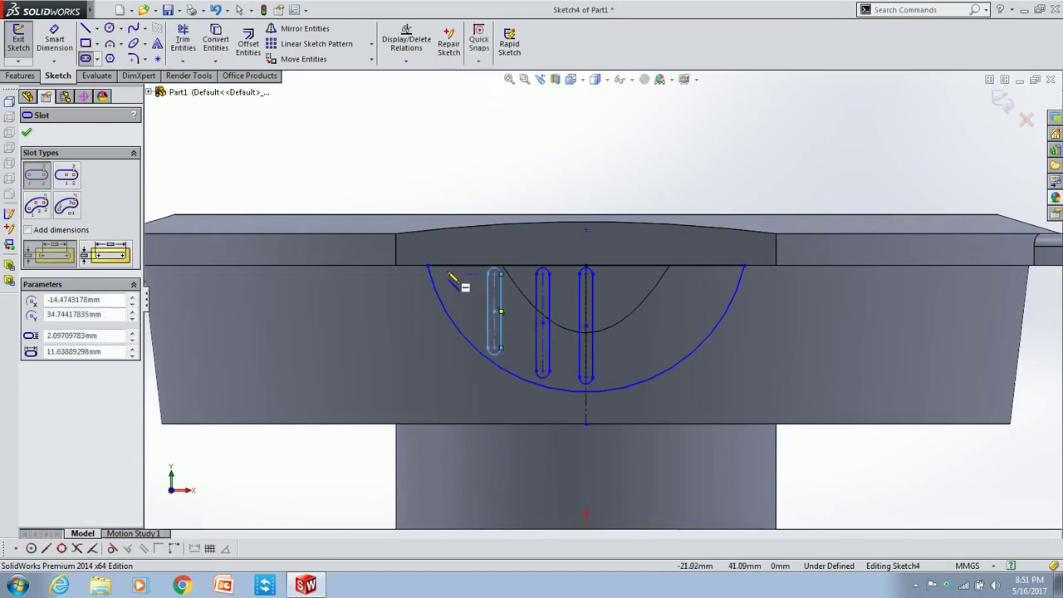
left_click(453, 304)
left_click(457, 306)
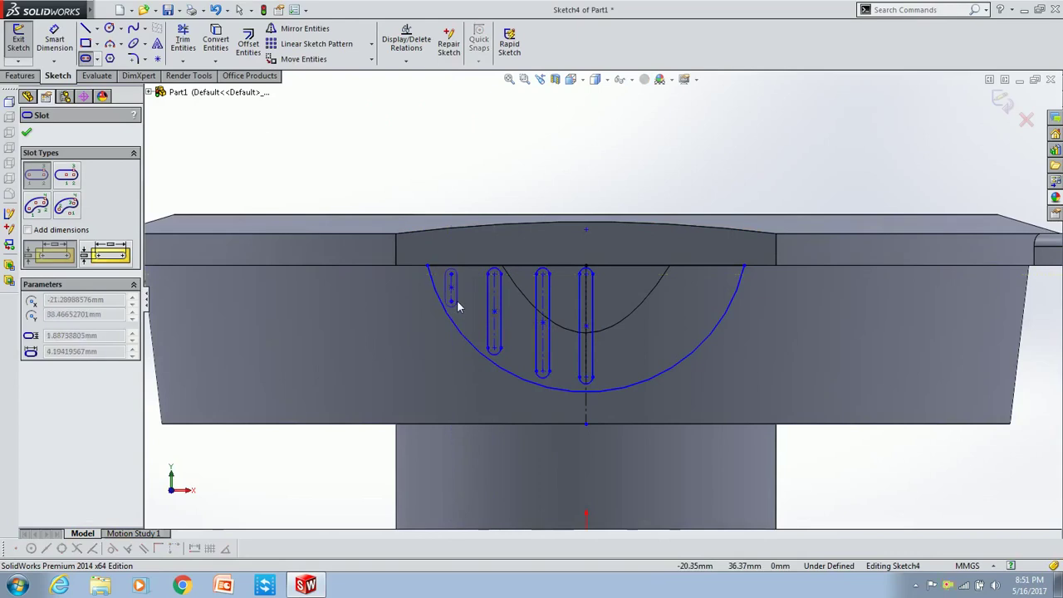
key("Escape")
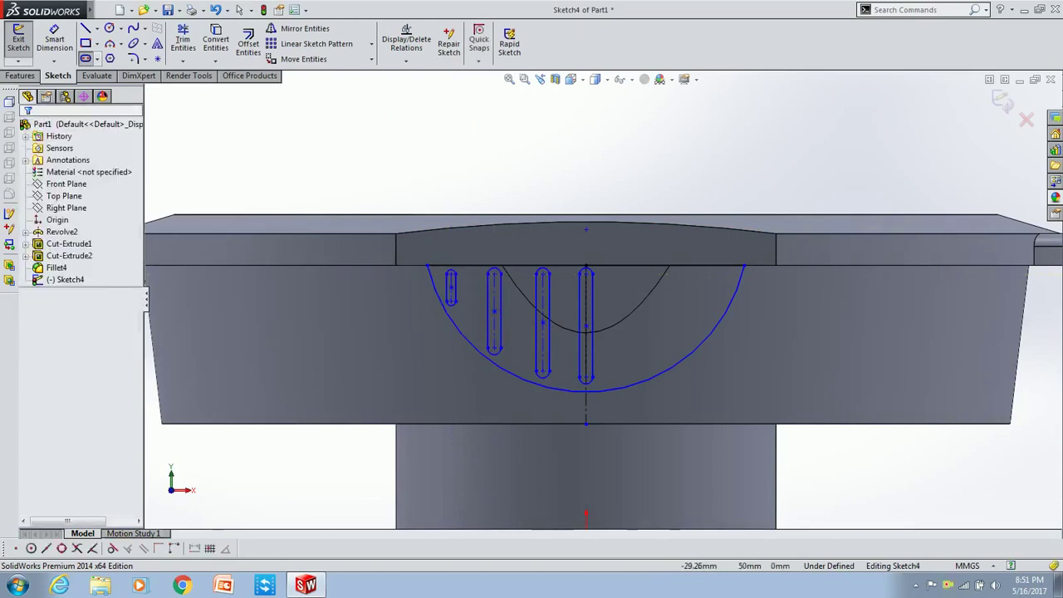
left_click(298, 28)
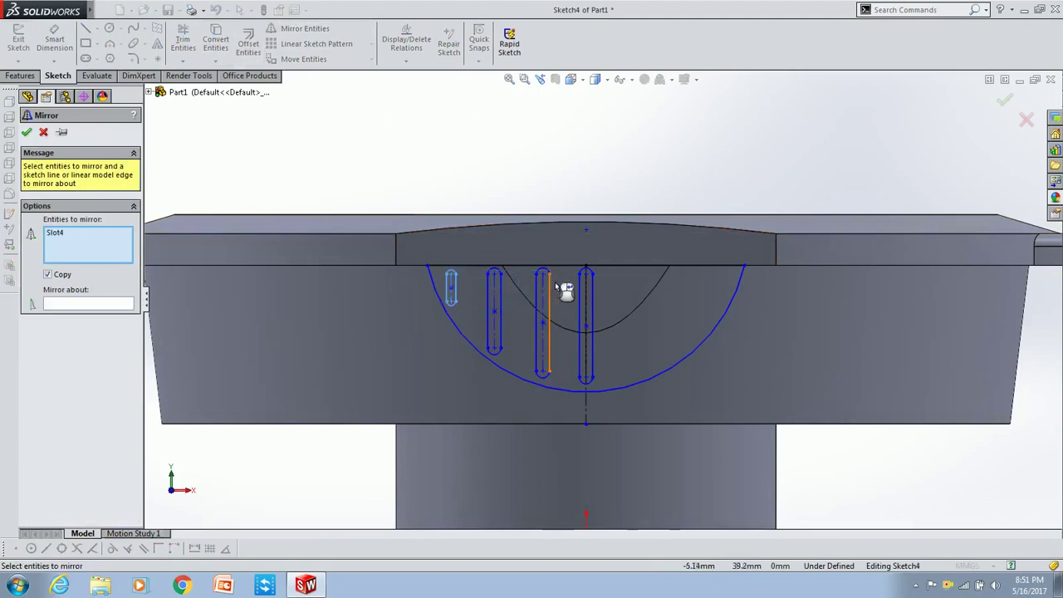
Mirror the left-side slots about the vertical centerline.
left_click_drag(488, 306, 491, 317)
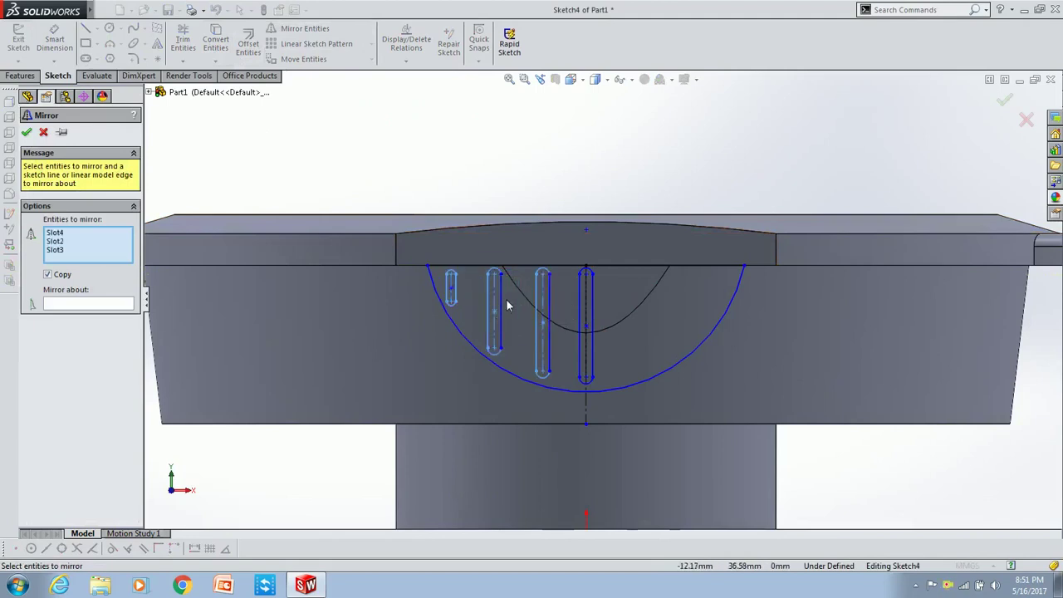
left_click(77, 304)
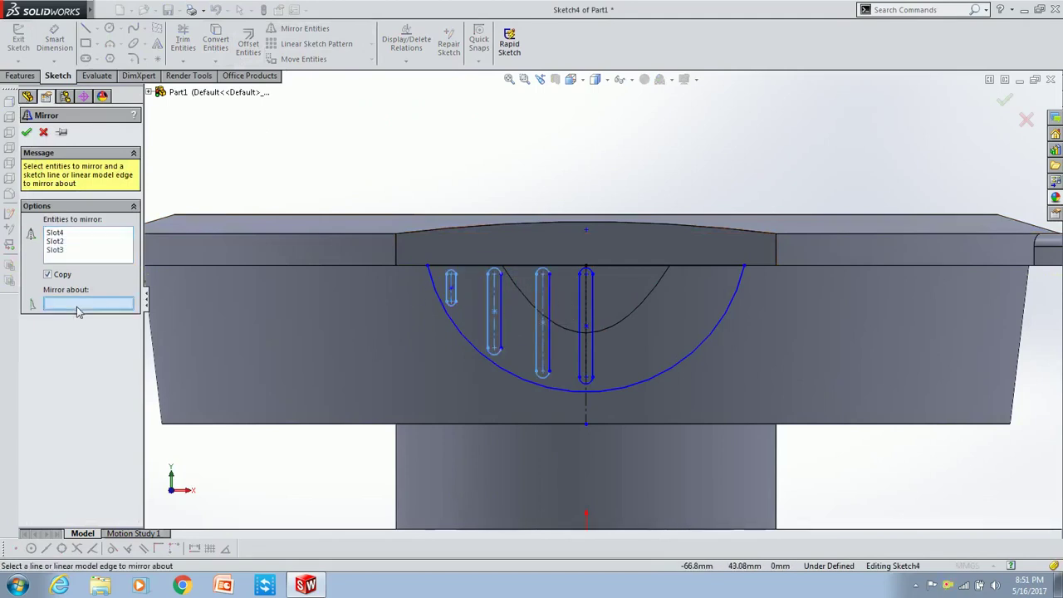
left_click(585, 314)
left_click(26, 131)
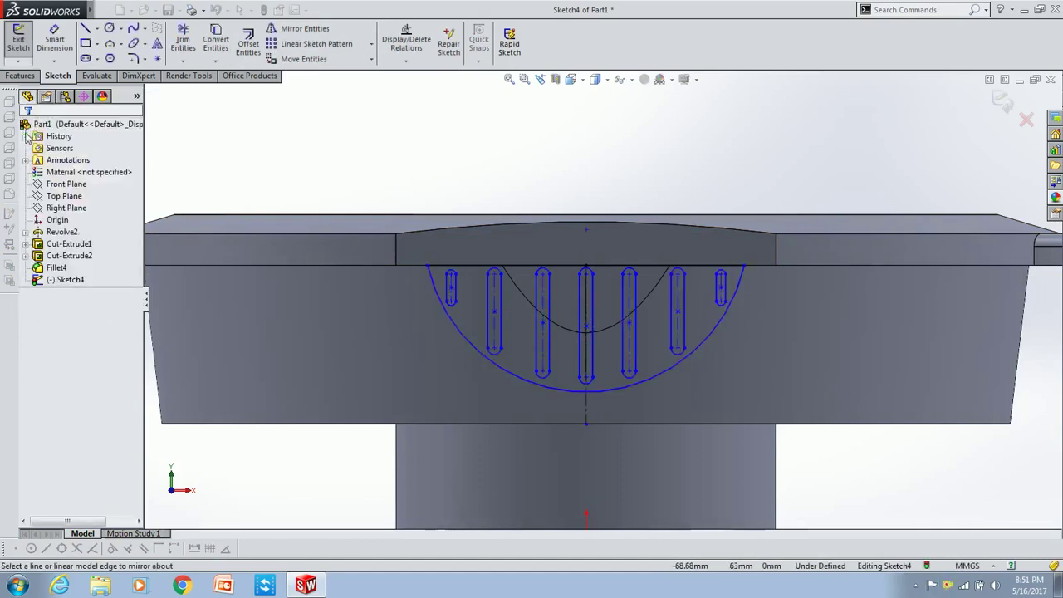
Fix the semicircular arc and convert the top line to construction geometry.
left_click(451, 330)
left_click(48, 269)
left_click(482, 265)
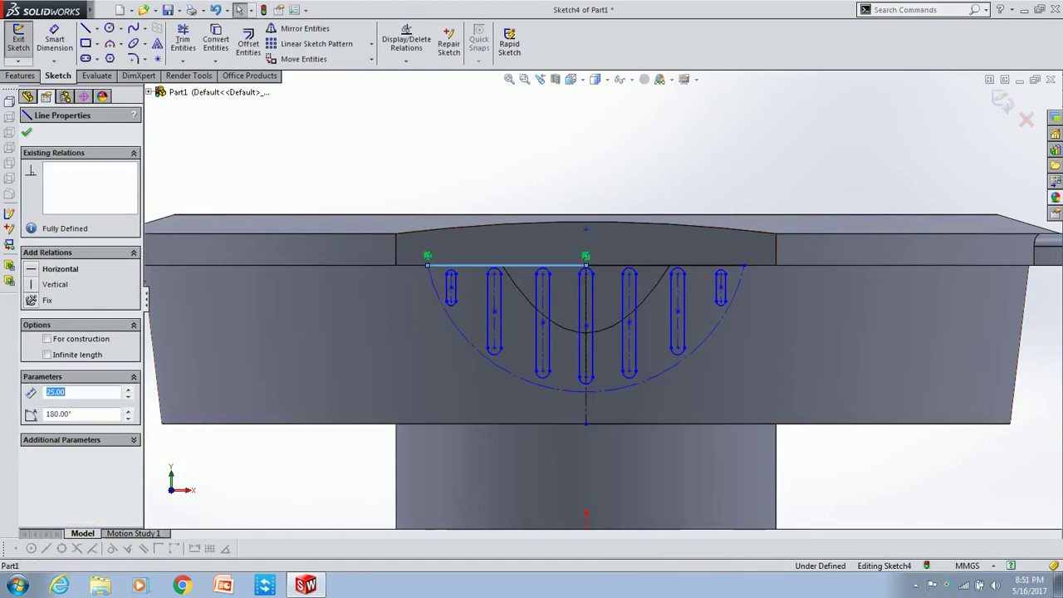
left_click(611, 266)
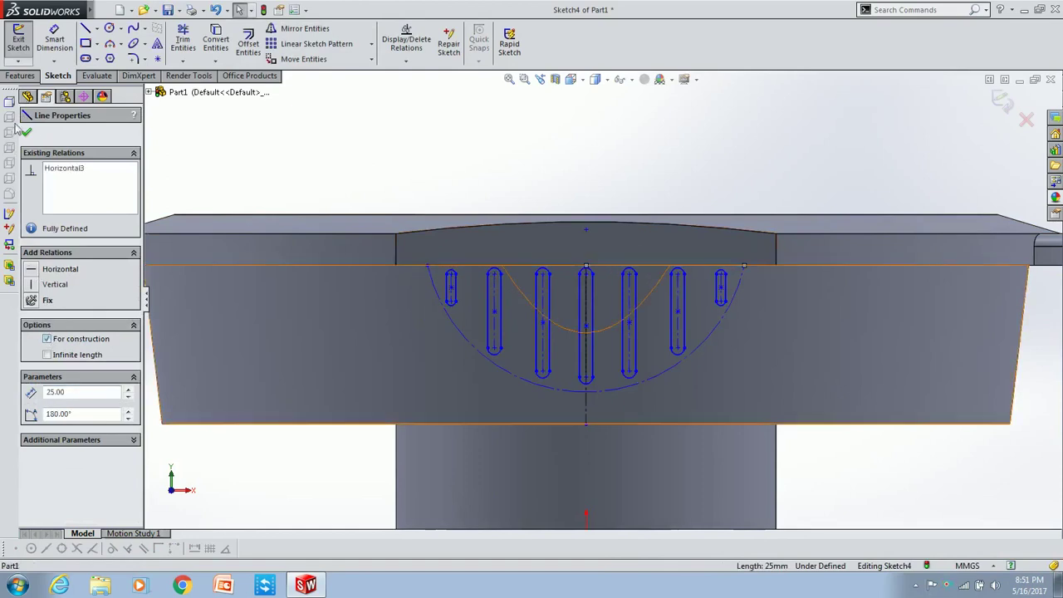
left_click(329, 115)
Cut the slot profile 11 mm deep as Cut-Extrude6 and return to isometric view.
left_click(19, 75)
left_click(199, 44)
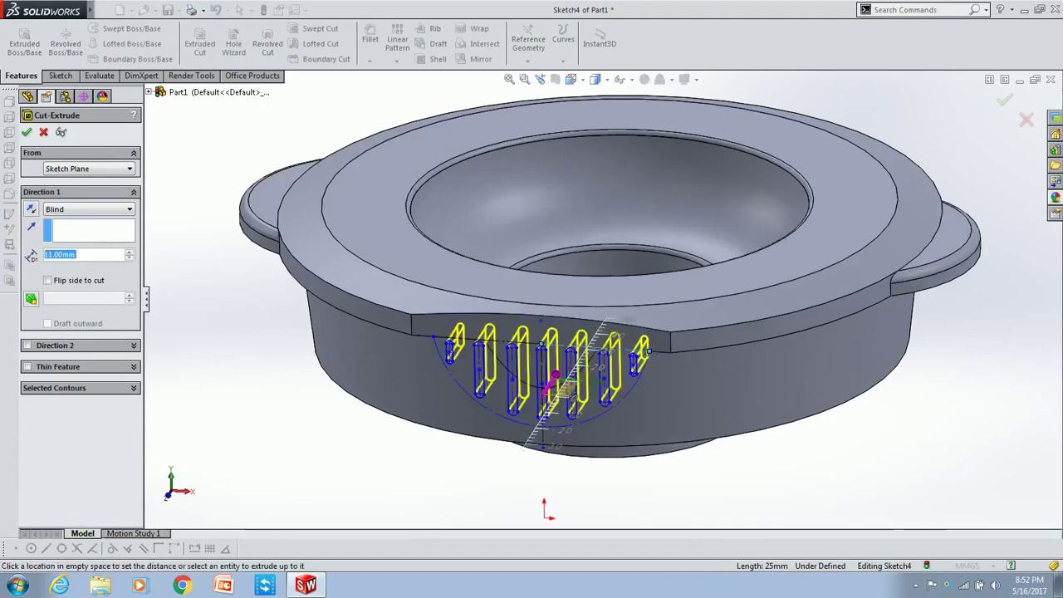
middle_click_drag(586, 276, 781, 245)
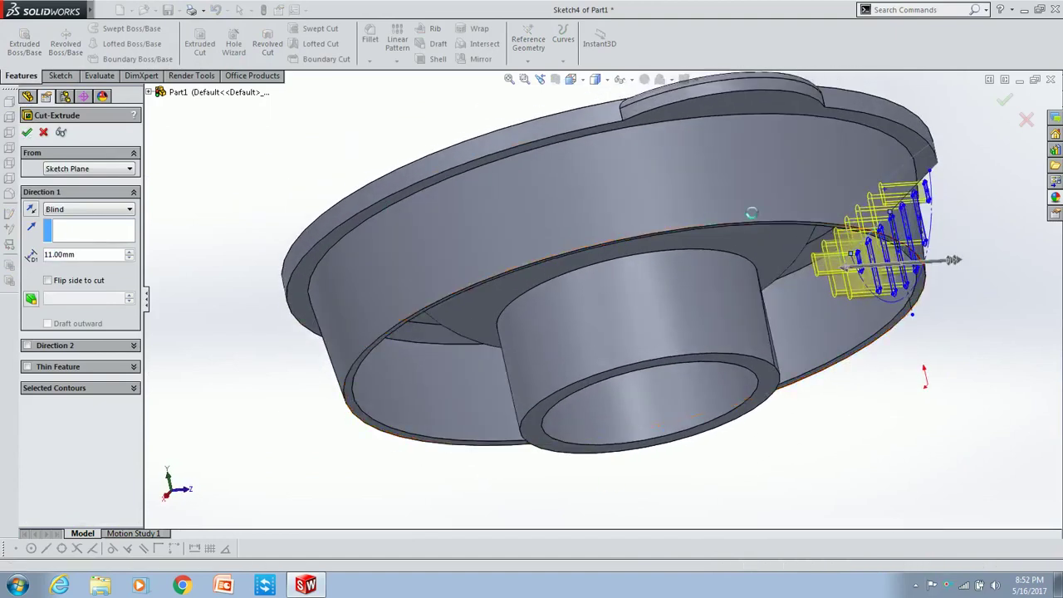
key("Return")
middle_click_drag(953, 221, 812, 240)
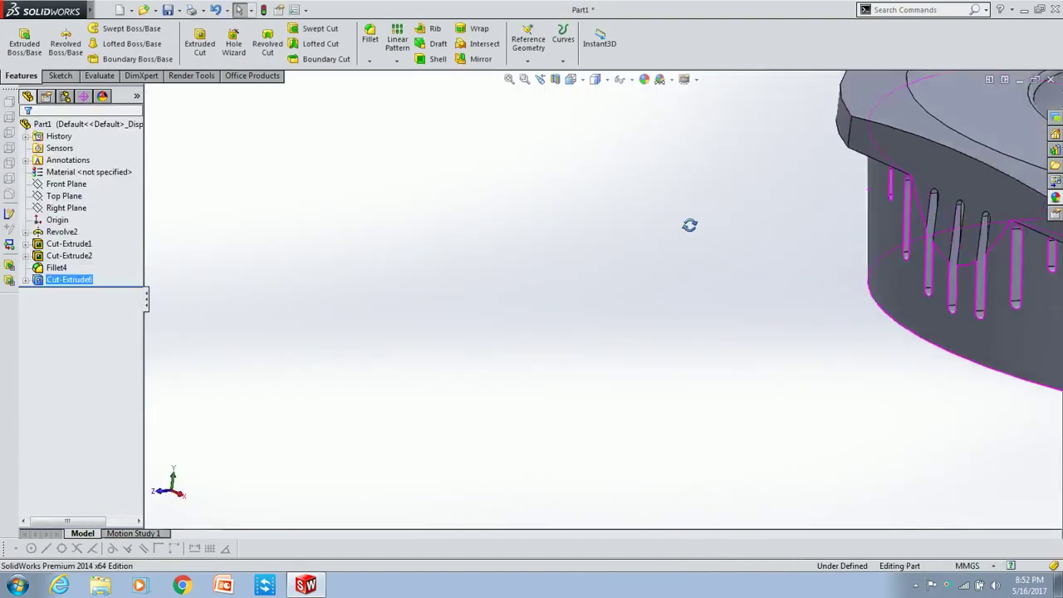
scroll(809, 233, "down", 3)
scroll(691, 331, "up", 3)
scroll(690, 332, "up", 2)
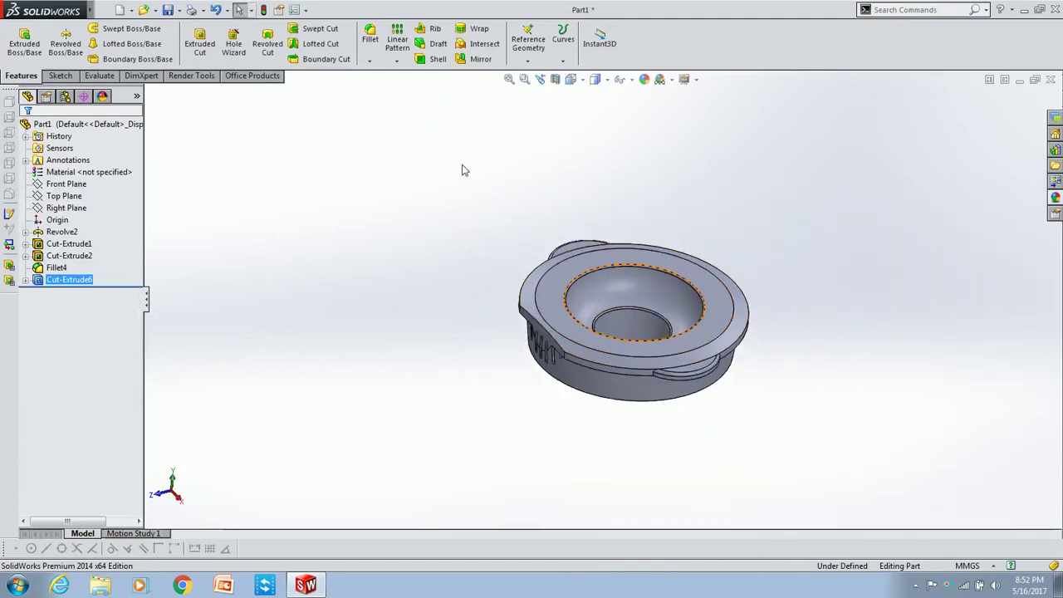
scroll(668, 303, "down", 2)
key("ctrl+7")
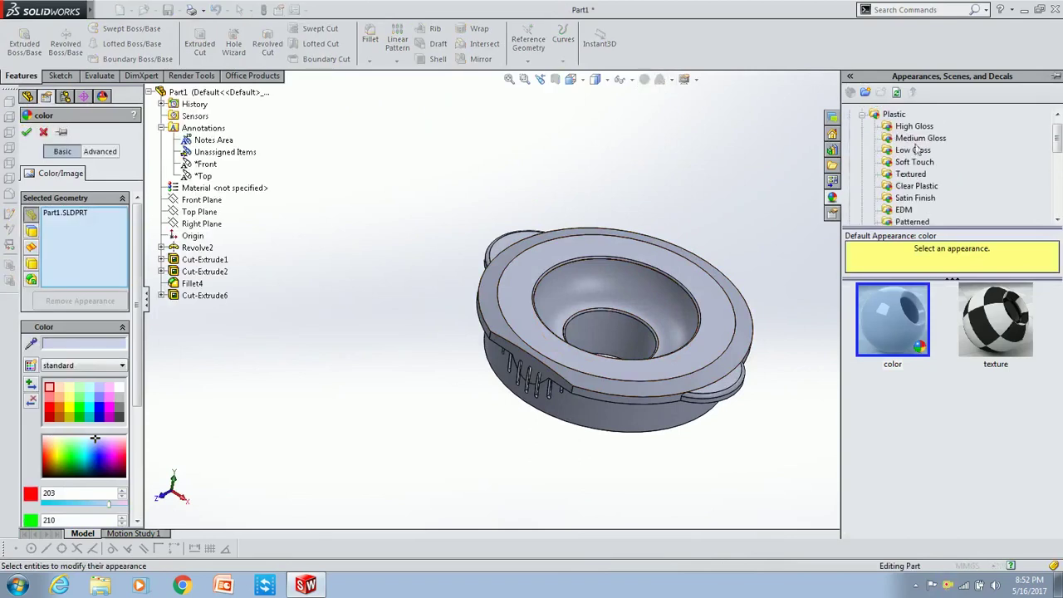
Apply the black low gloss plastic appearance to the lid, then begin Save As.
left_click(913, 150)
left_click(996, 510)
left_click(27, 131)
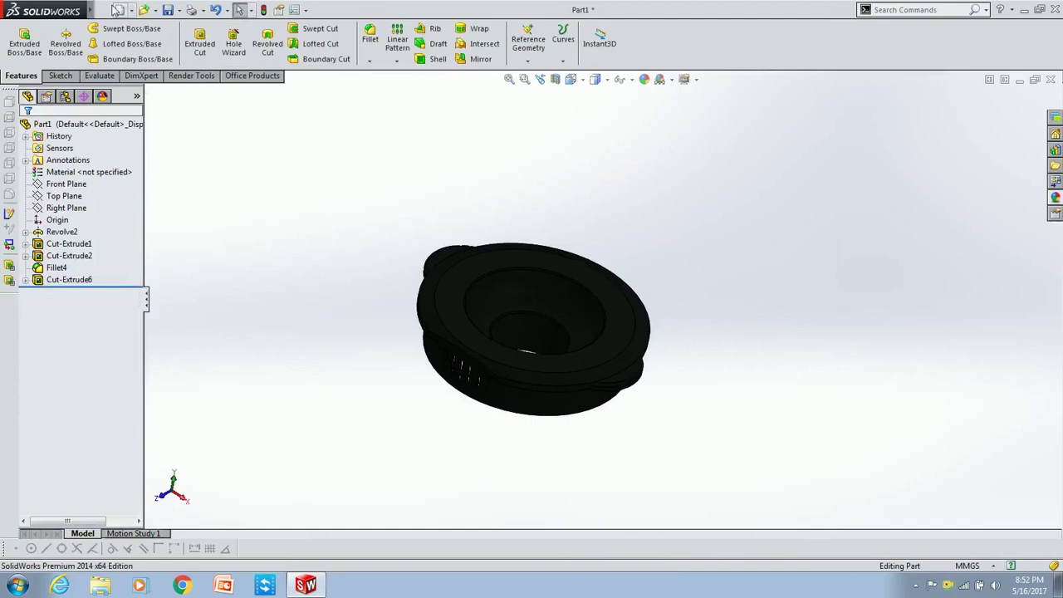
left_click(112, 10)
left_click(147, 131)
Save the lid as 'Blender lid', close it, and start a Front Plane sketch in a new part.
type("Blender")
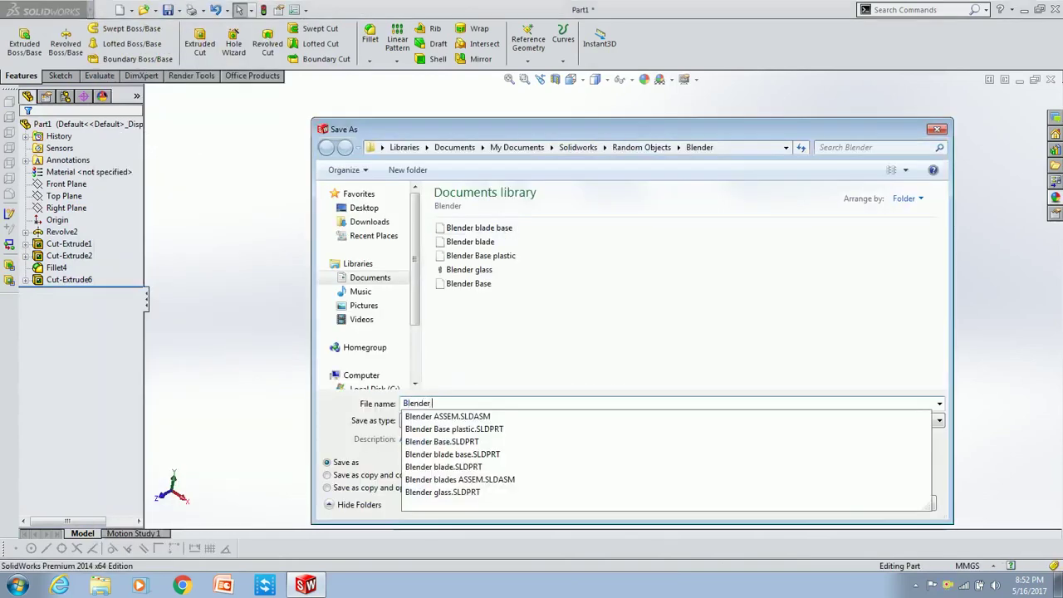
type(" li")
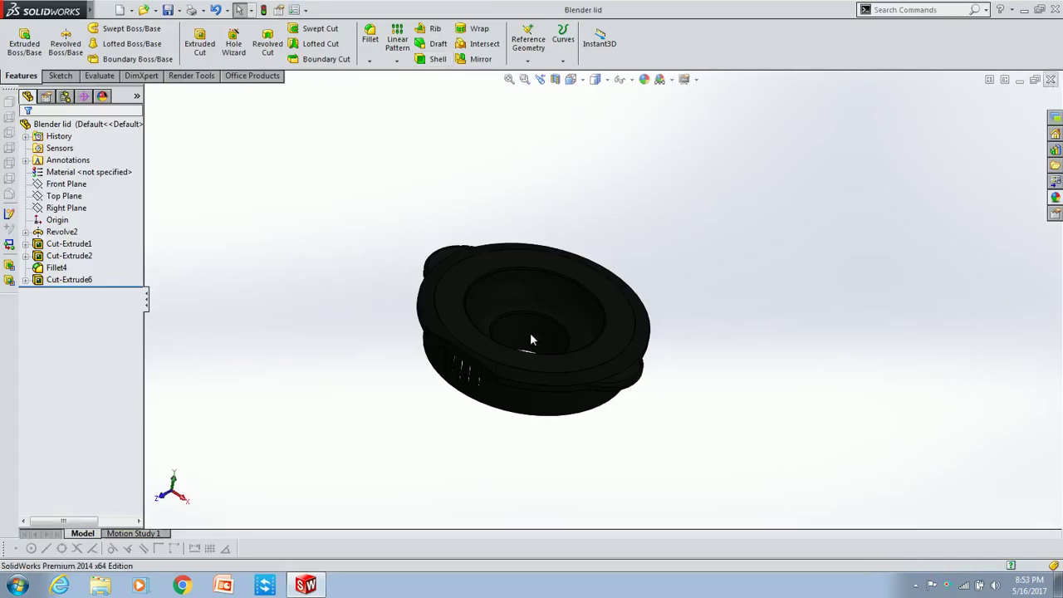
key("ctrl+w")
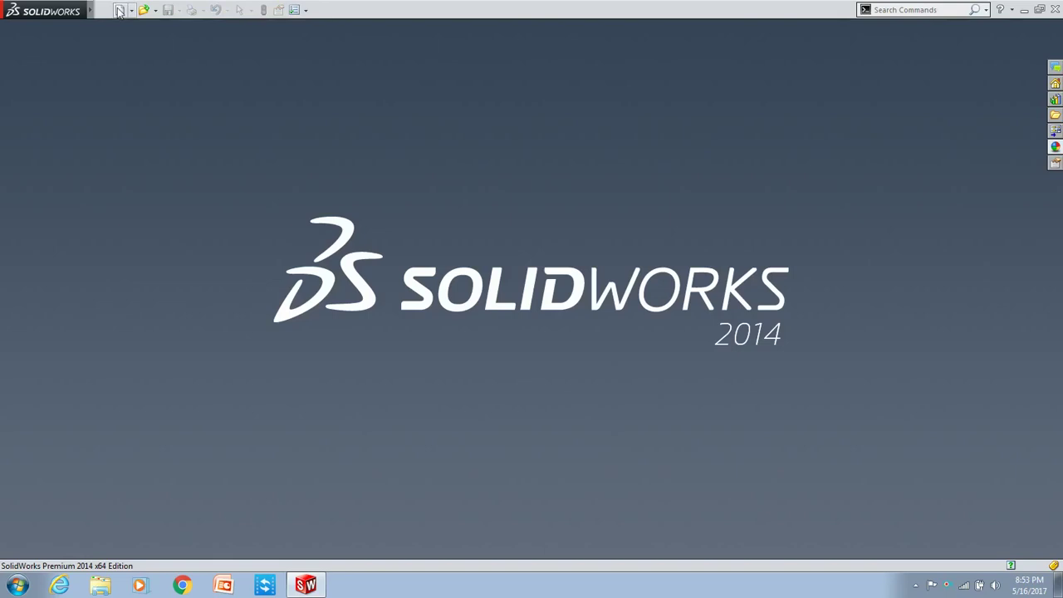
left_click(120, 10)
left_click(480, 434)
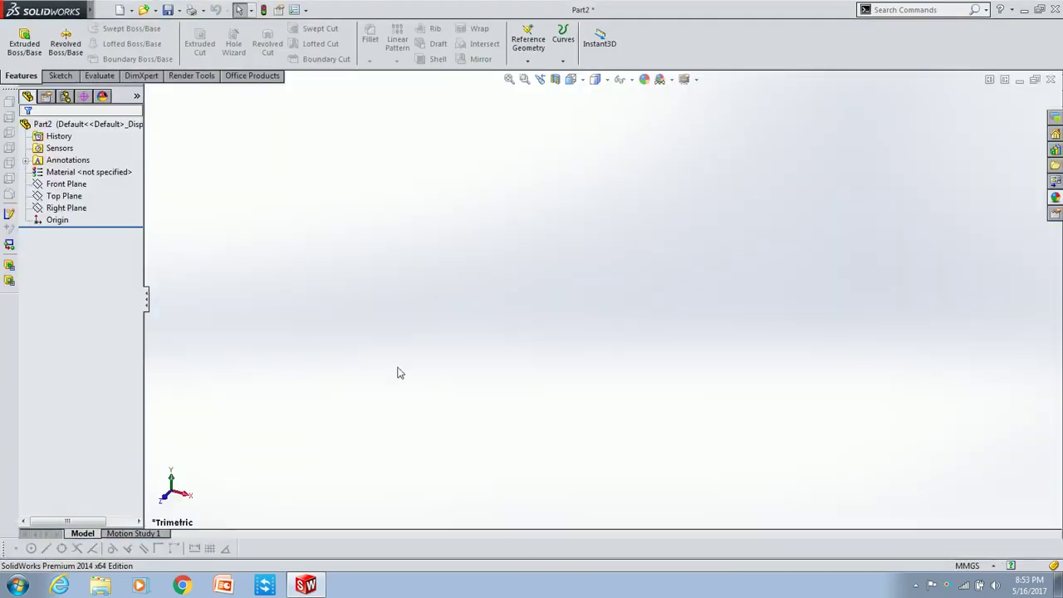
left_click(67, 183)
left_click(102, 162)
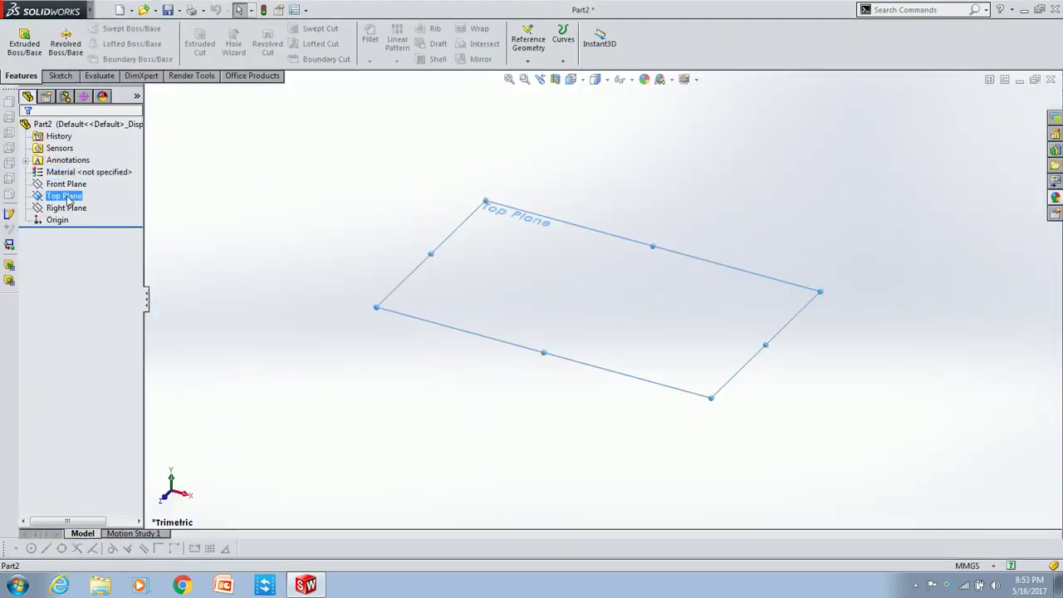
left_click(86, 29)
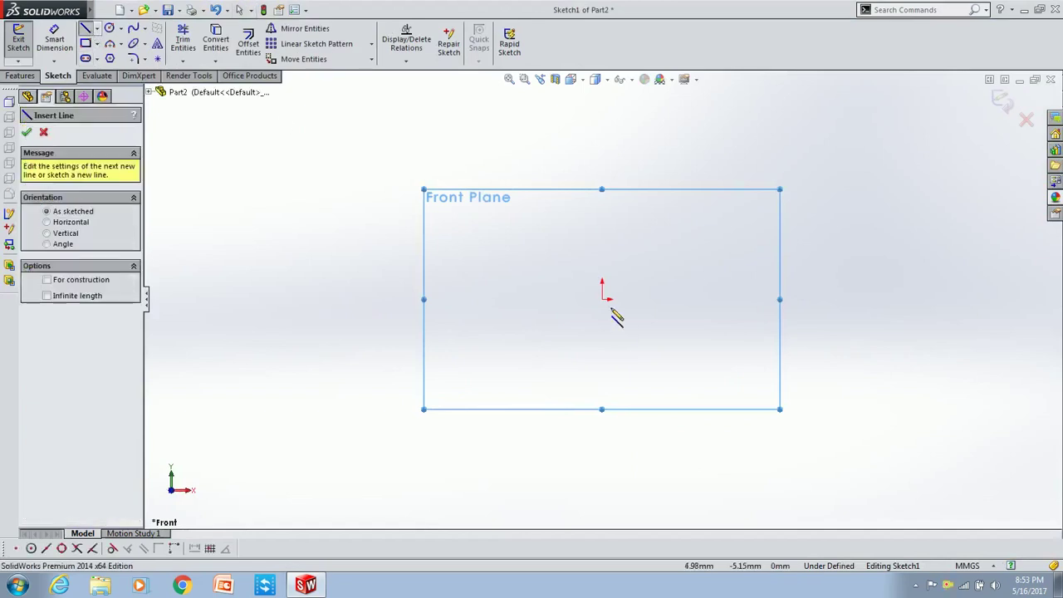
Sketch a corner rectangle from the origin, 25 mm wide by 50 mm high.
left_click(605, 299)
key("Escape")
right_click_drag(603, 287, 609, 308)
left_click(603, 299)
left_click(754, 146)
key("Escape")
left_click(702, 299)
type("25")
key("Return")
left_click(652, 232)
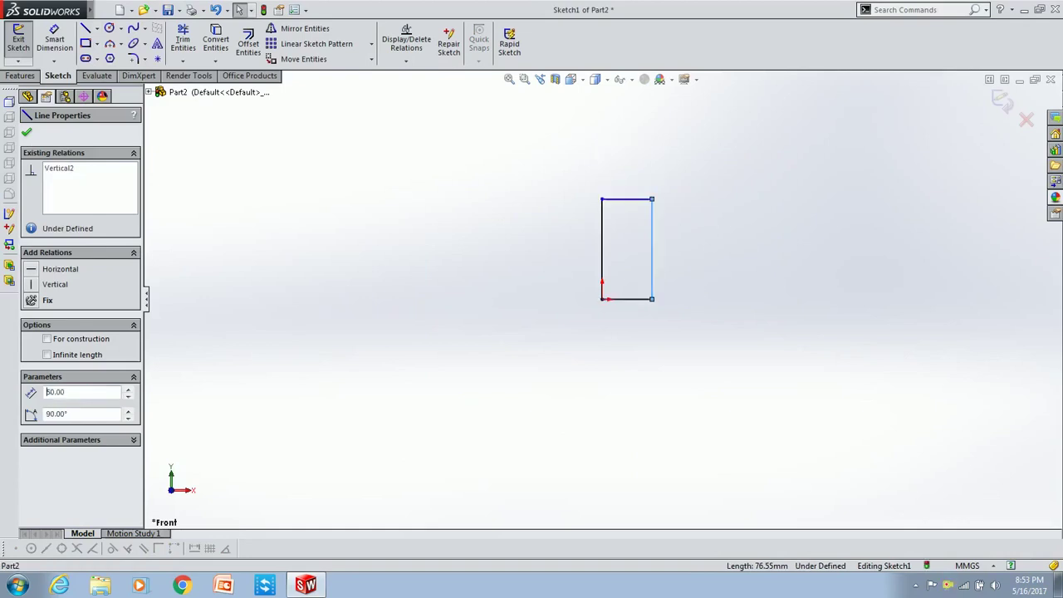
left_click(627, 223)
Revolve the rectangle 360° about its left edge into a solid cylinder.
left_click(21, 76)
left_click(66, 43)
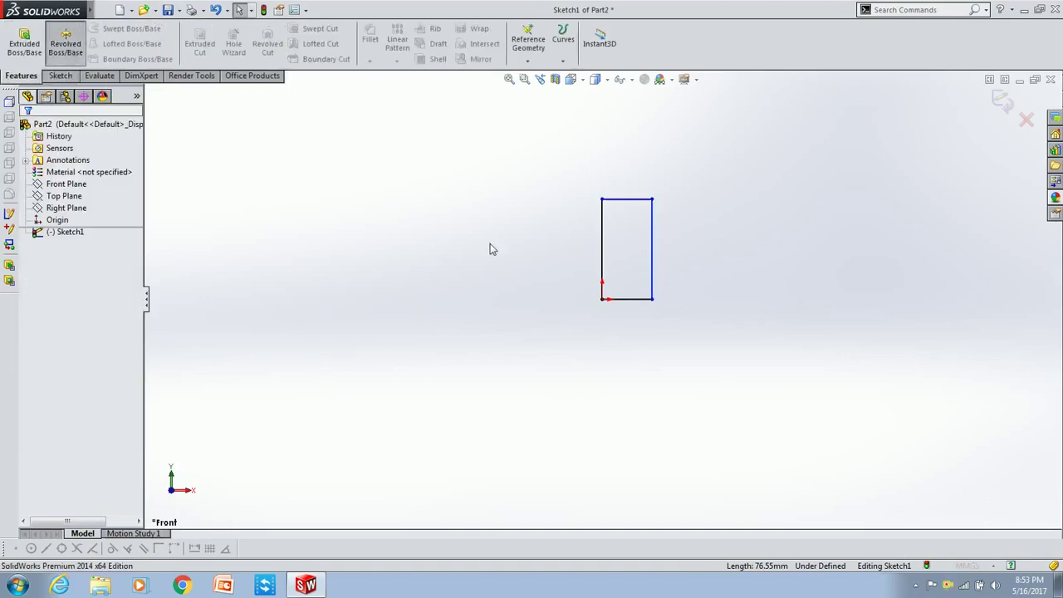
left_click(509, 249)
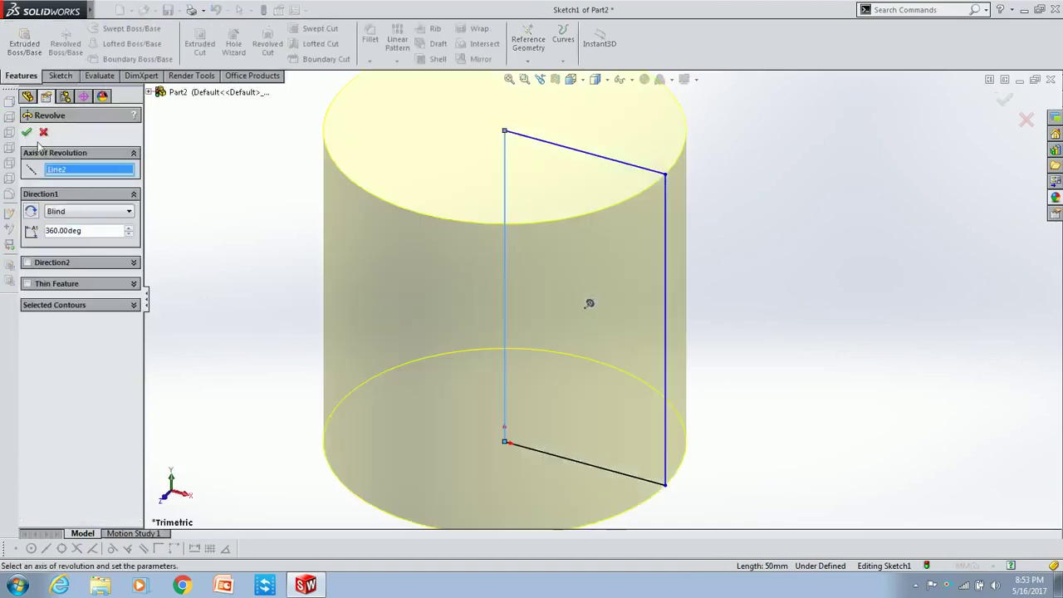
key("Return")
left_click(581, 153)
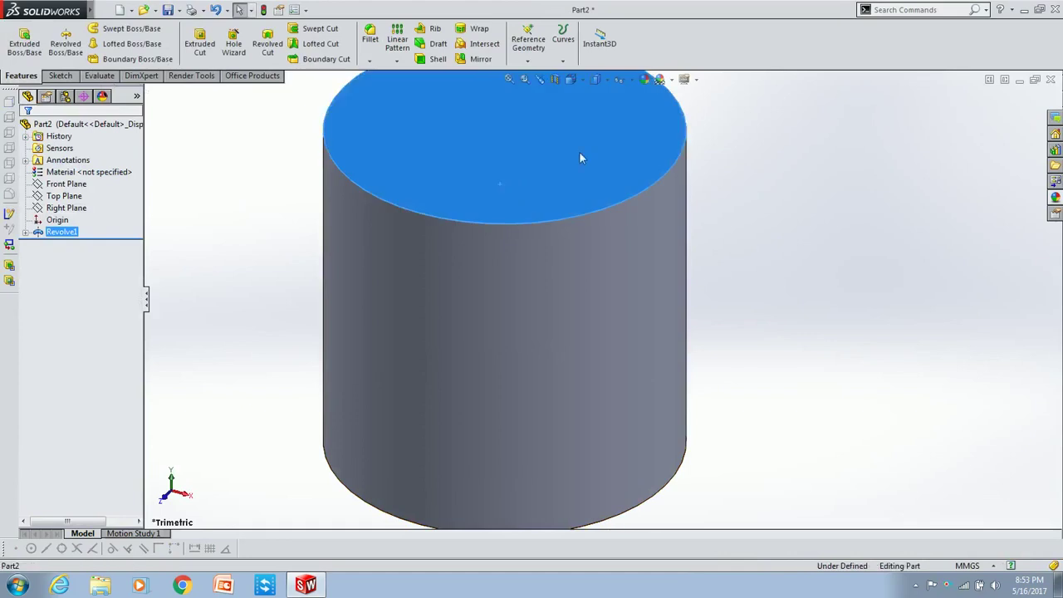
left_click(601, 142)
On the top face, sketch a circle at the cylinder edge and circular-pattern it into 3 instances.
left_click(569, 177)
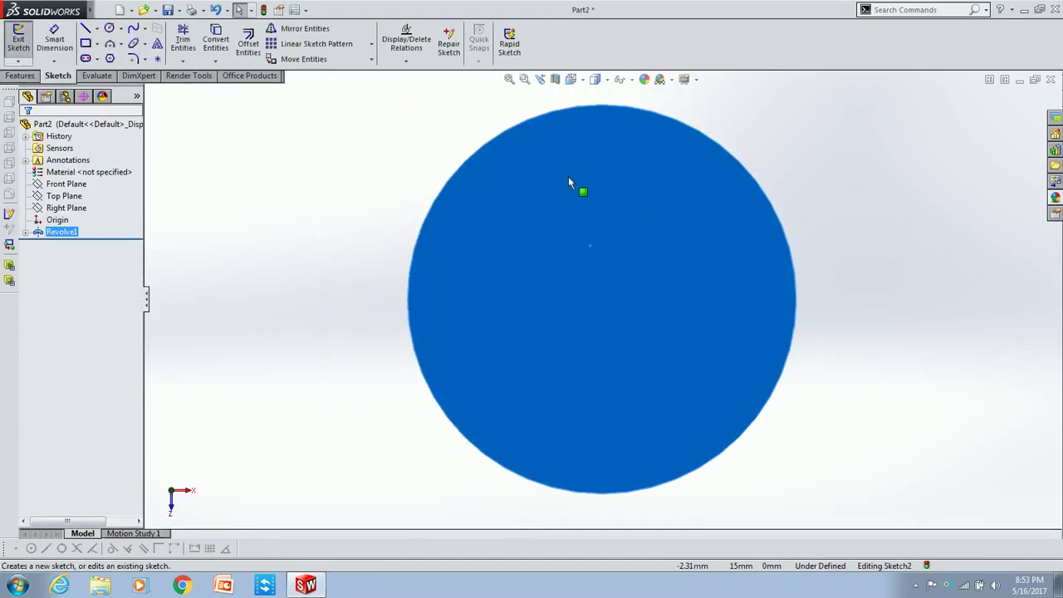
left_click(110, 30)
key("z")
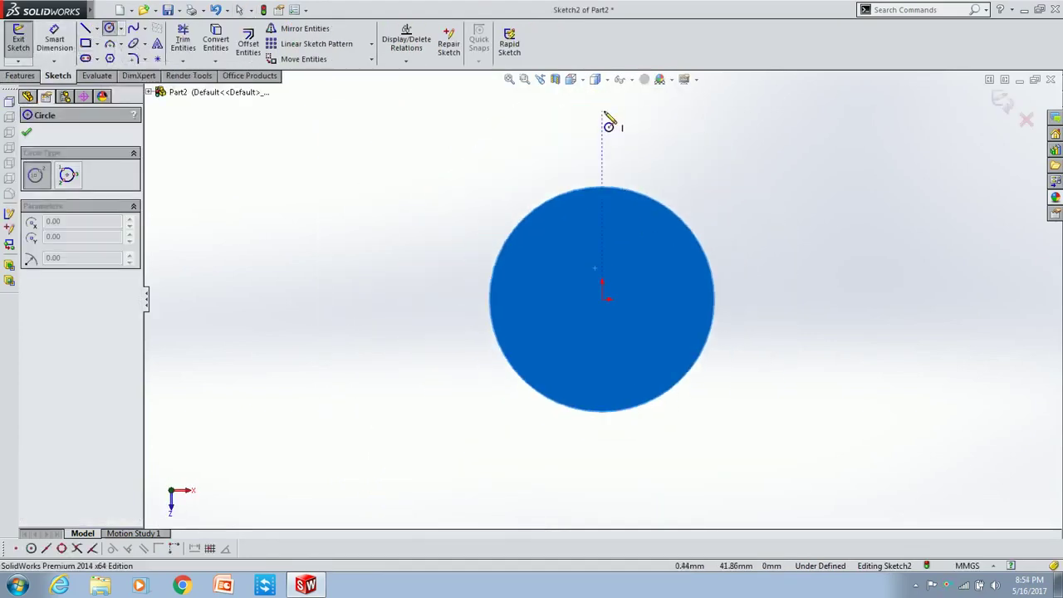
left_click(604, 108)
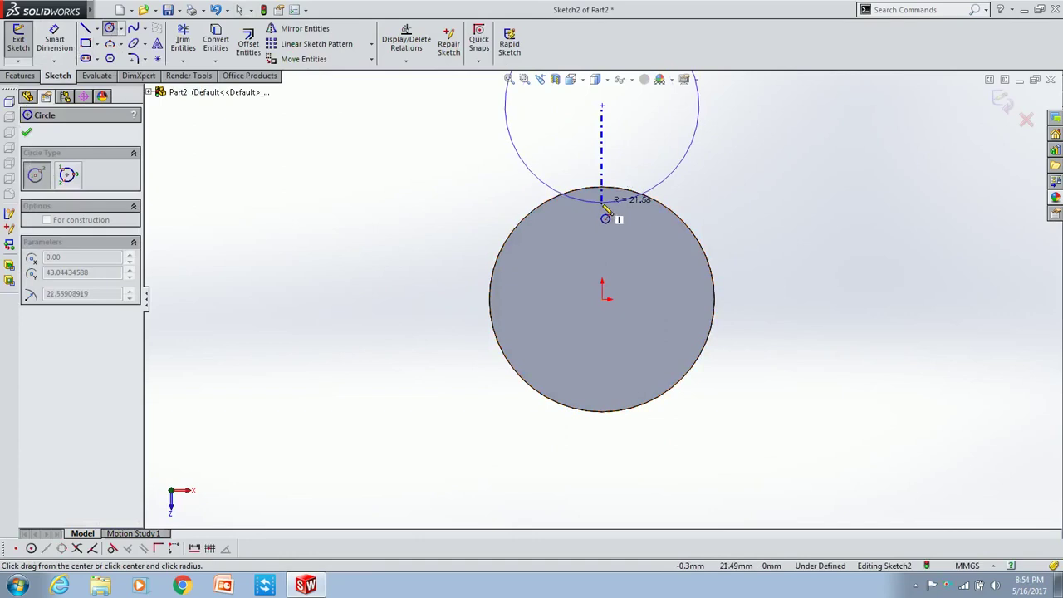
left_click(605, 214)
key("Escape")
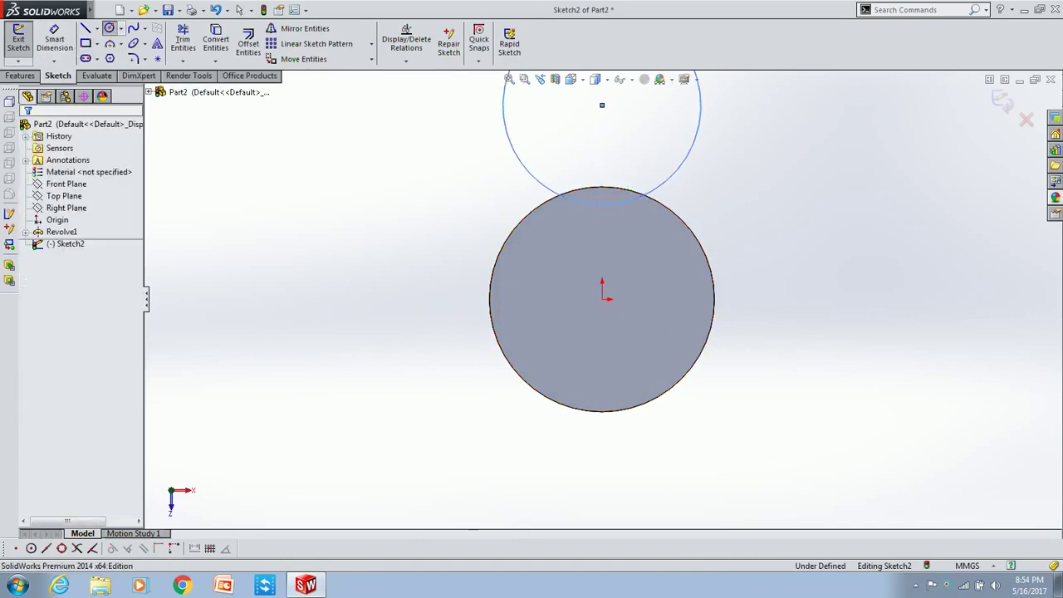
key("z")
left_click(372, 43)
left_click(315, 71)
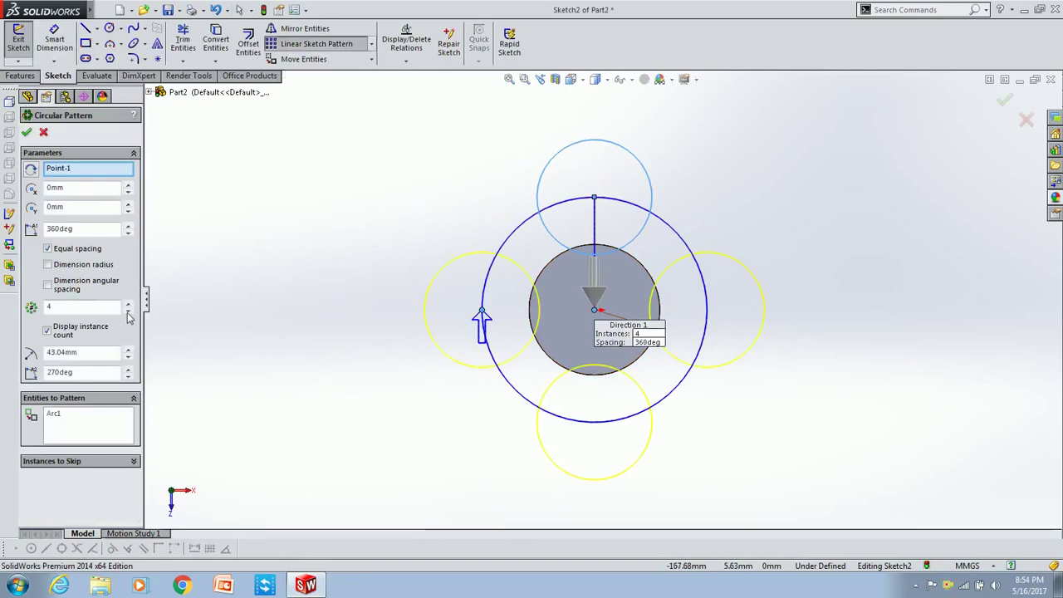
left_click(128, 312)
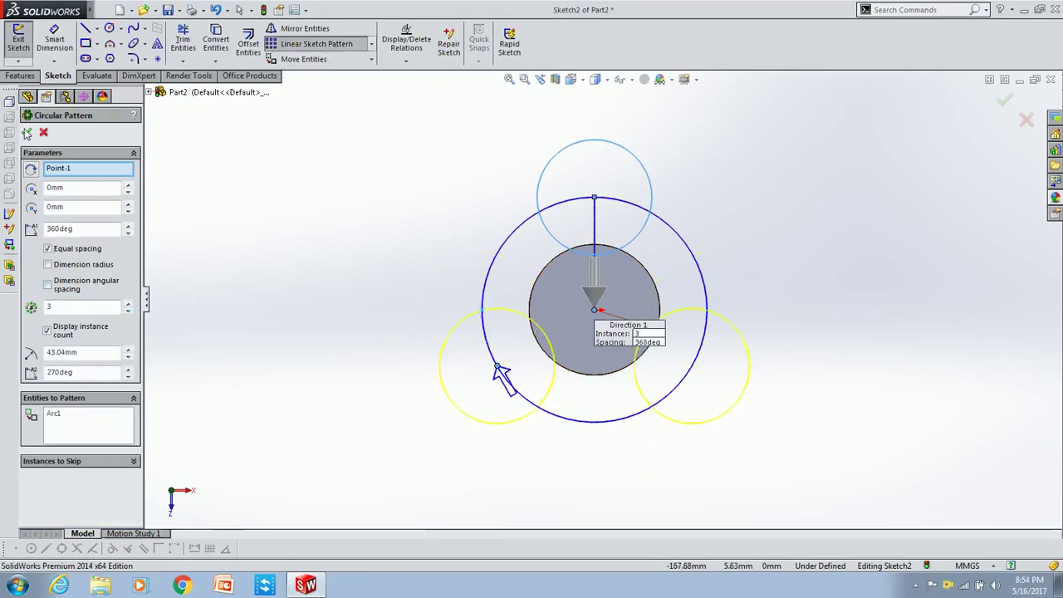
left_click(27, 132)
Extruded-cut the three circles 20 mm deep into the cylinder.
left_click(20, 76)
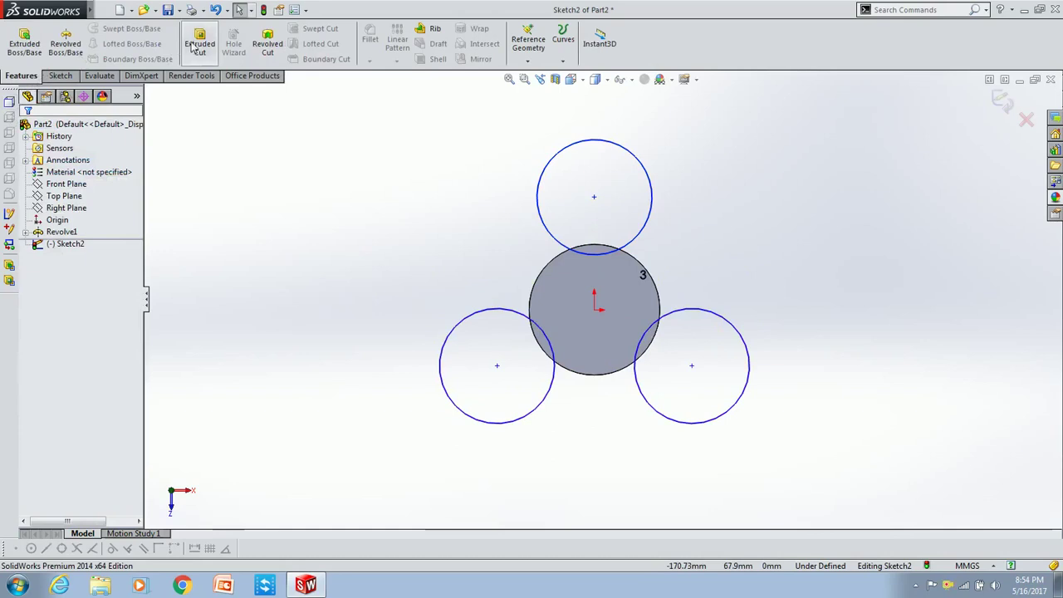
left_click(201, 50)
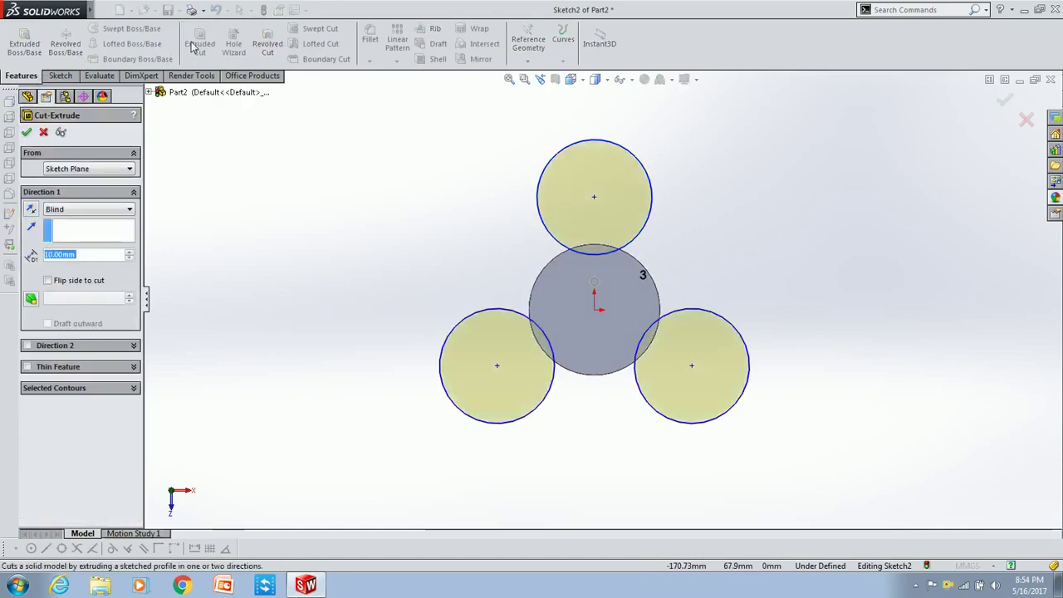
type("20")
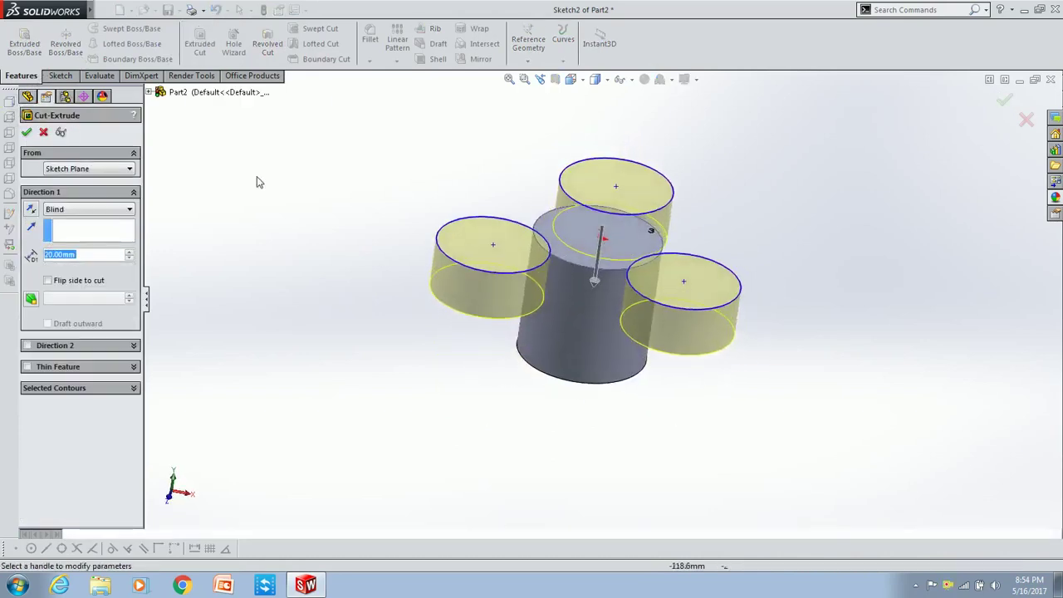
key("Return")
key("Return")
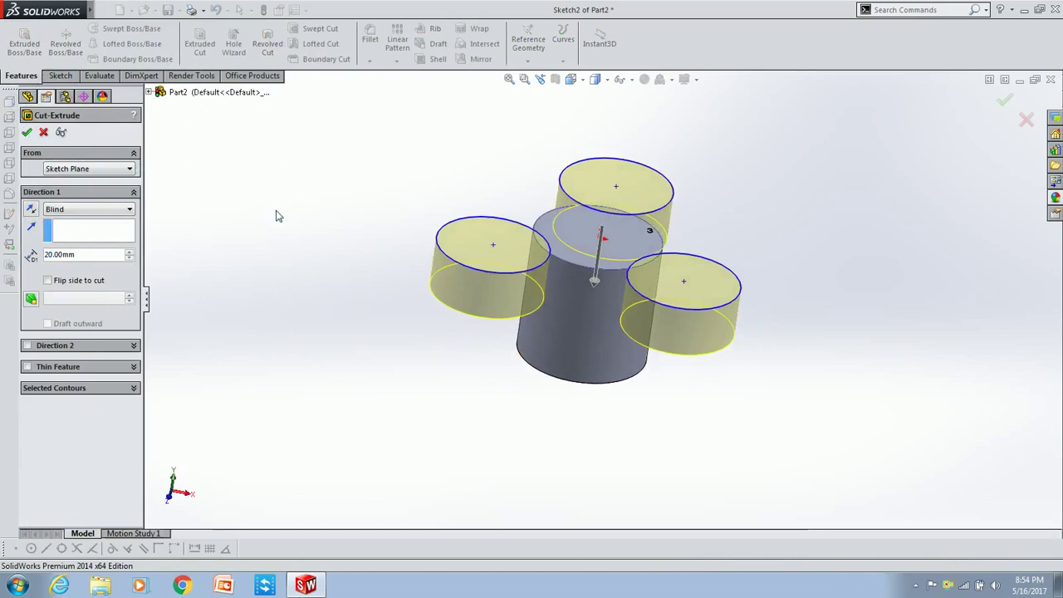
middle_click_drag(623, 274, 573, 349)
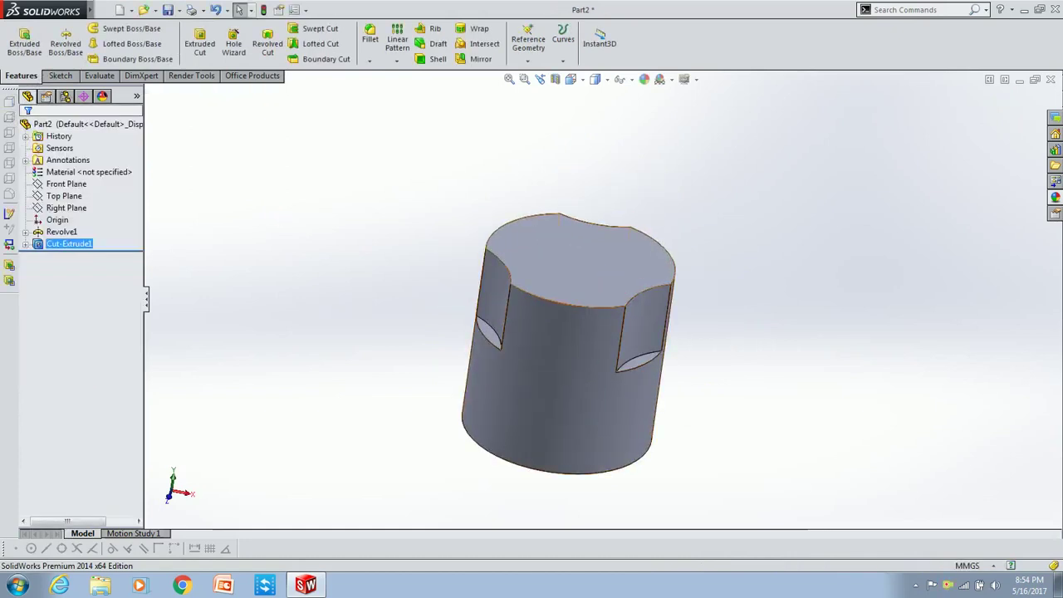
left_click(579, 266)
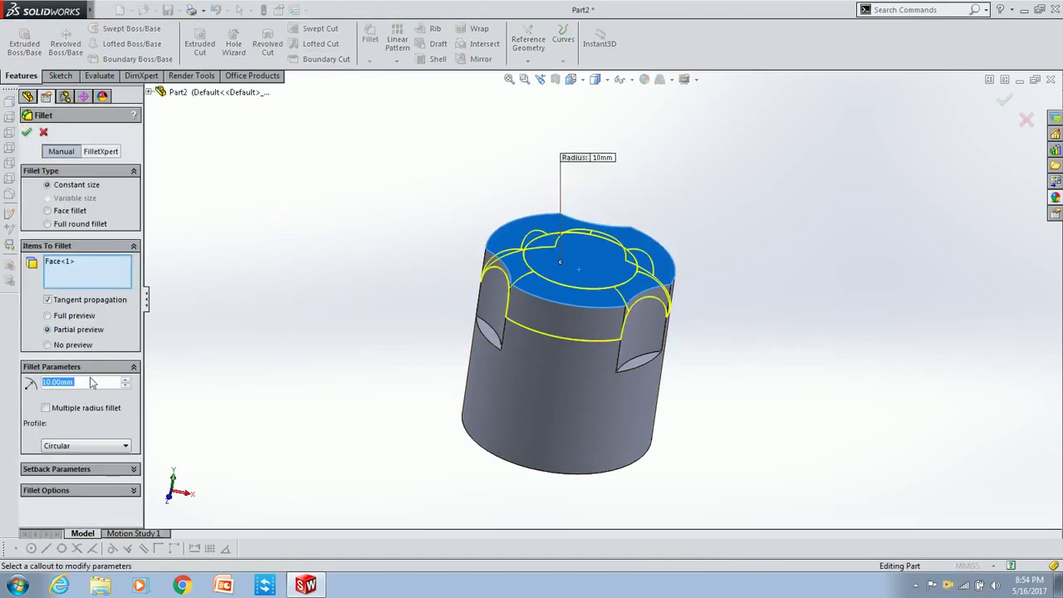
Round the top face edges with a 1 mm fillet.
type("1")
key("Return")
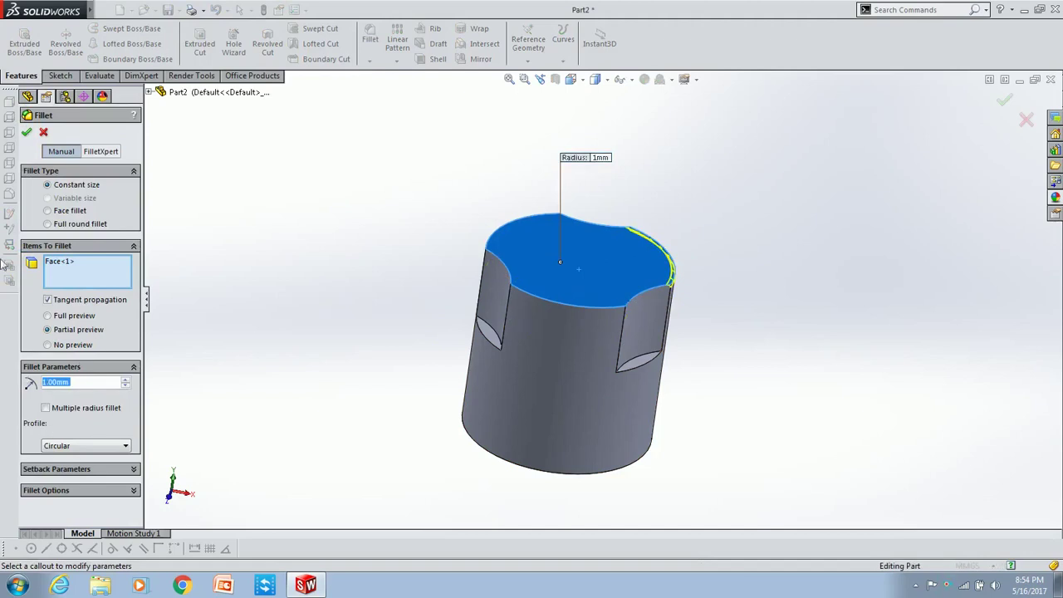
left_click(27, 133)
Fillet the square-cut edges of the notches at 1 mm.
middle_click_drag(551, 321, 558, 342)
left_click(375, 44)
left_click(550, 353)
left_click(584, 340)
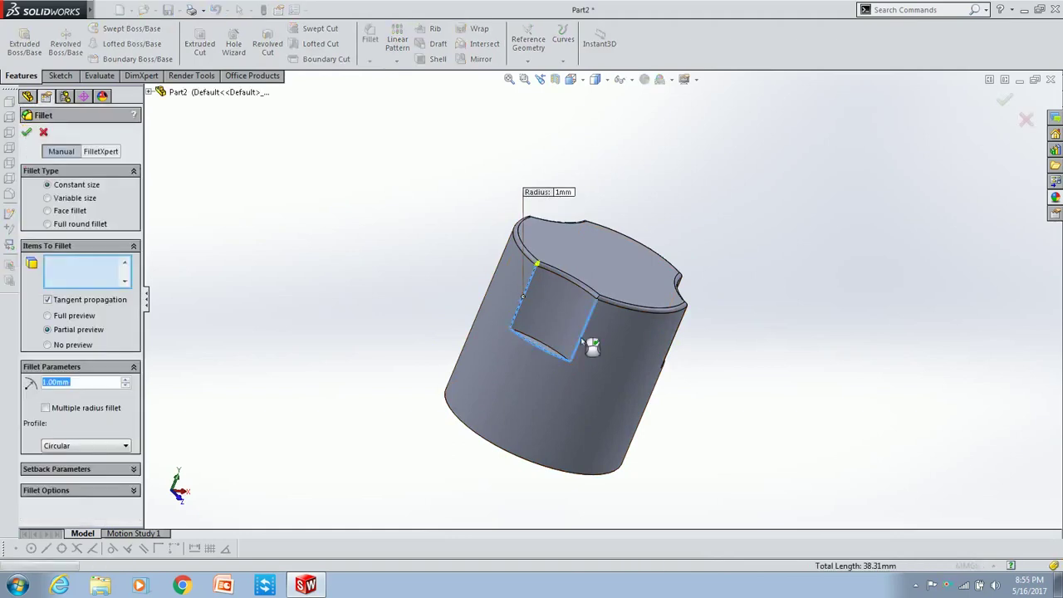
middle_click_drag(592, 347, 575, 353)
left_click(605, 320)
middle_click_drag(605, 320, 647, 266)
left_click(558, 336)
left_click(629, 336)
mouse_move(636, 340)
middle_mouse_down()
mouse_move(557, 374)
mouse_move(506, 332)
middle_mouse_up()
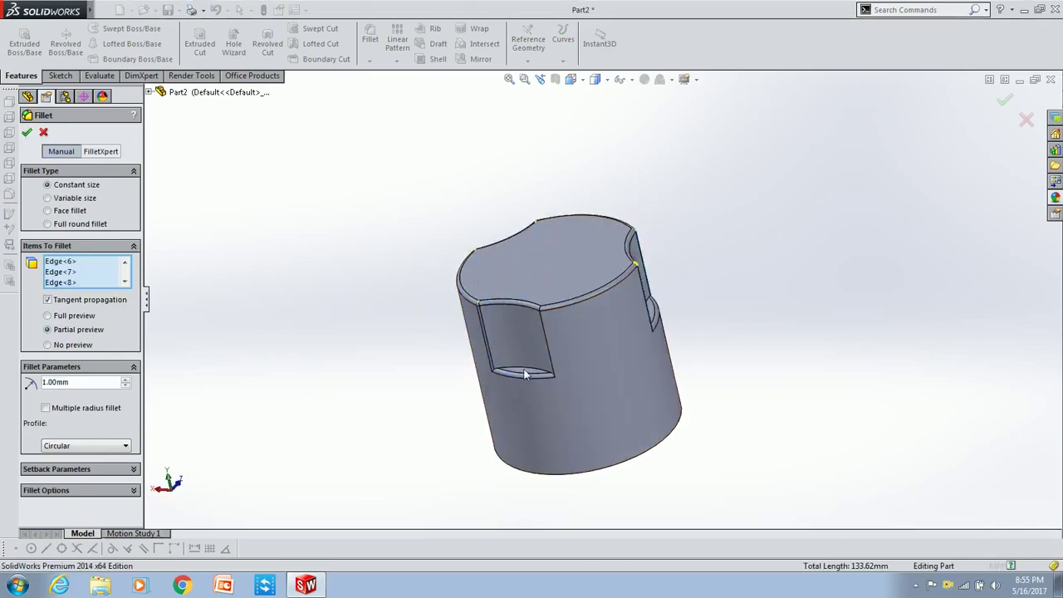
key("Return")
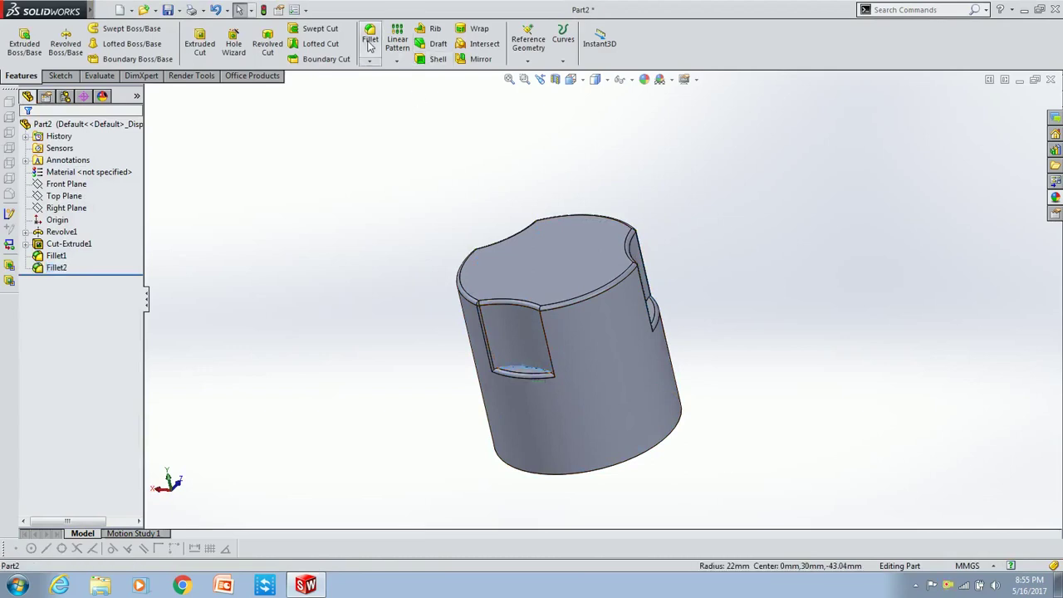
Add a third 1 mm fillet on the remaining notch edges, then face the bottom.
left_click(370, 46)
mouse_move(498, 348)
middle_mouse_down()
mouse_move(612, 356)
mouse_move(490, 481)
middle_mouse_up()
left_click(612, 356)
left_click(629, 365)
left_click(344, 195)
key("Escape")
mouse_move(750, 323)
middle_mouse_down()
mouse_move(634, 230)
mouse_move(689, 223)
mouse_move(562, 415)
middle_mouse_up()
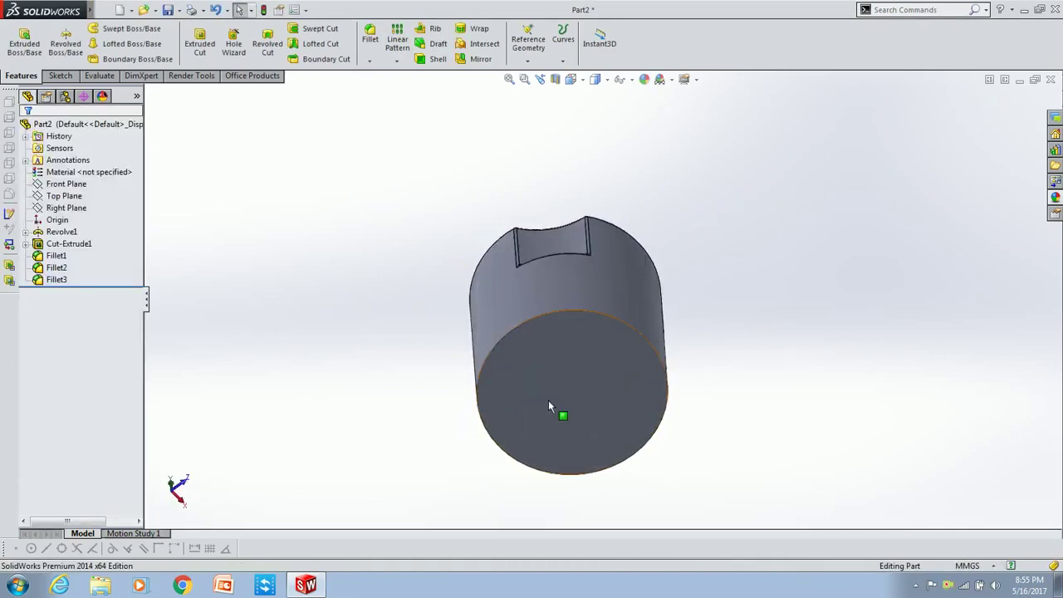
left_click(563, 415)
left_click(651, 366)
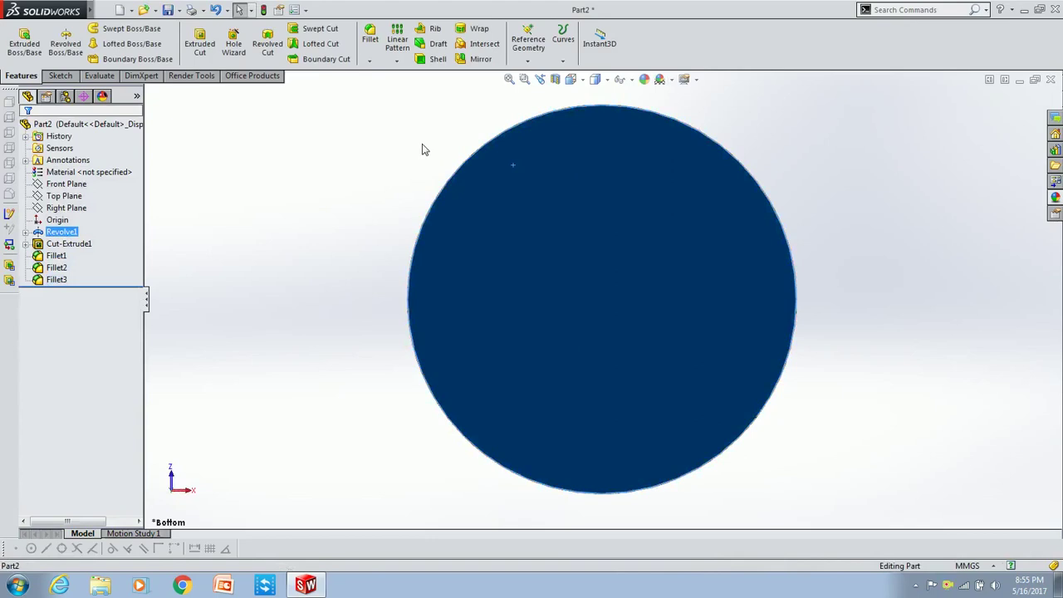
Shell the part open at its bottom face with wall thickness 1, then view it upright.
left_click(432, 59)
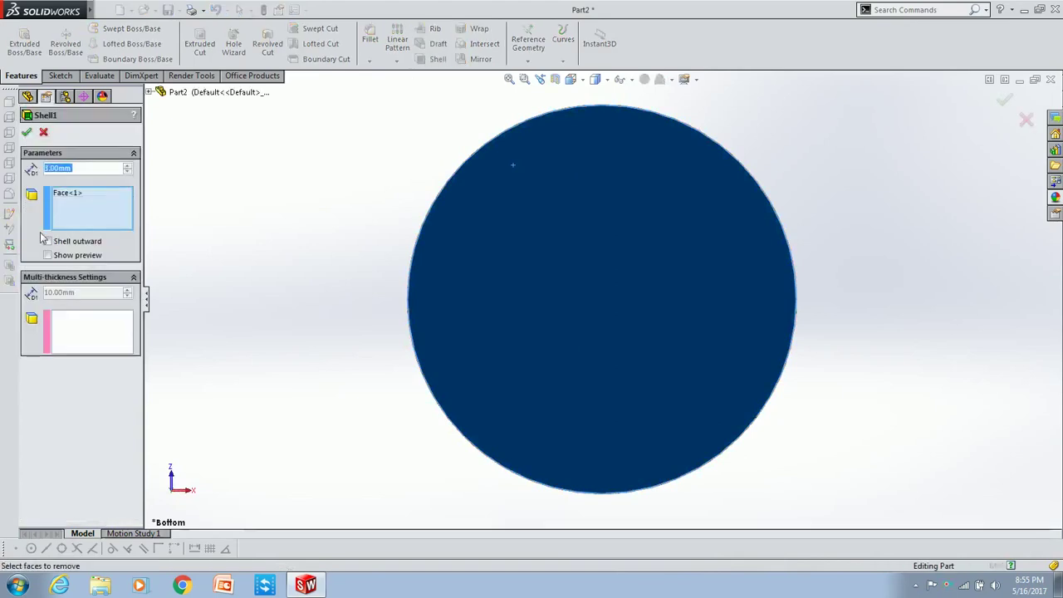
type("1")
key("Return")
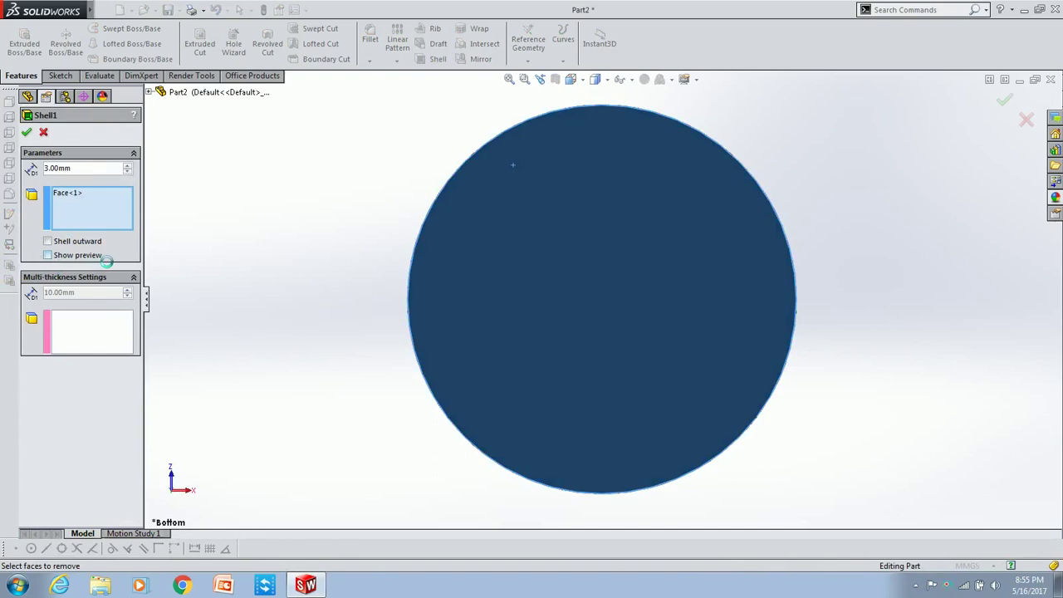
middle_click_drag(538, 240, 33, 149)
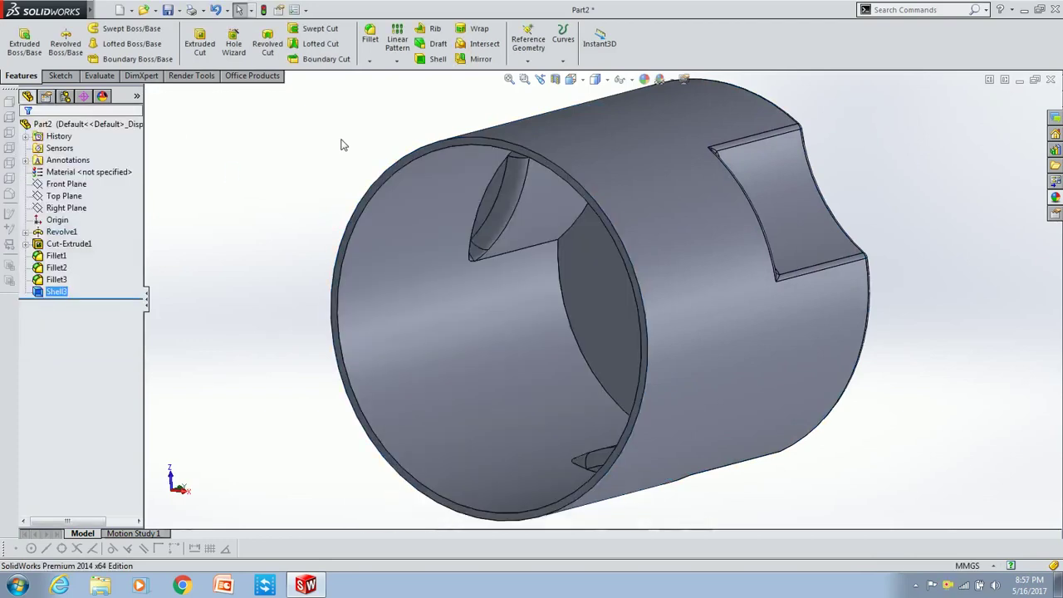
middle_click_drag(355, 136, 652, 93)
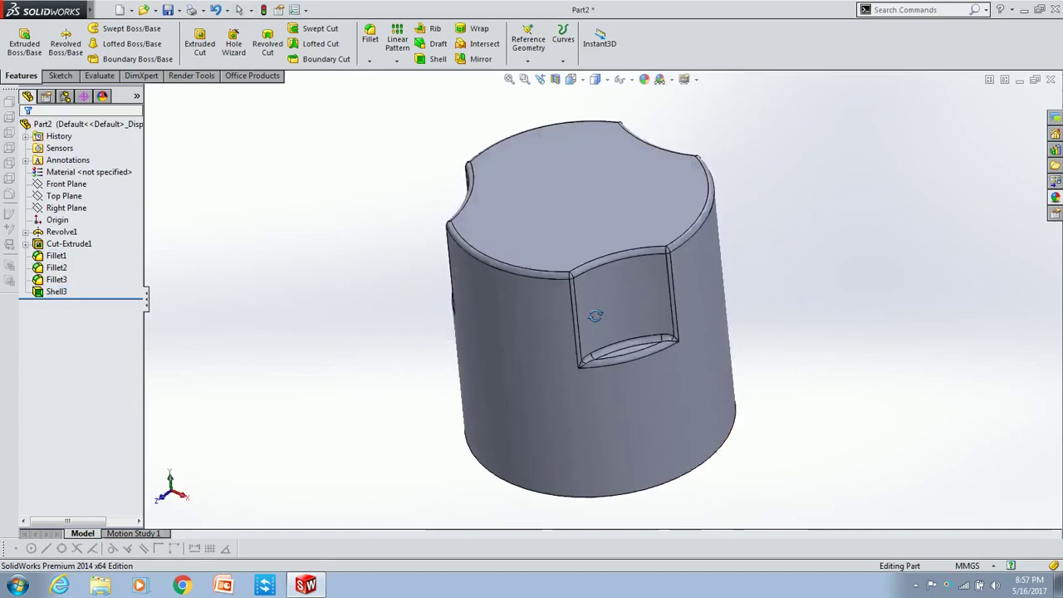
Apply the Glass > Thick Gloss > clear thick glass appearance to the part.
scroll(896, 167, "down", 3)
scroll(897, 166, "down", 3)
double_click(891, 138)
left_click(908, 162)
left_click(915, 174)
left_click(892, 320)
left_click(27, 133)
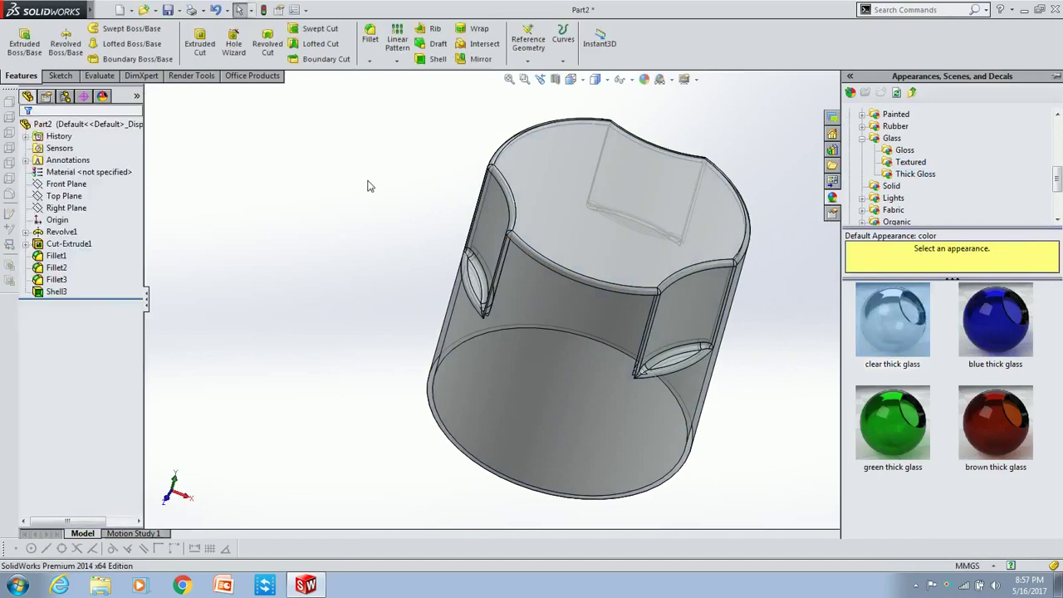
scroll(623, 277, "up", 3)
middle_click_drag(624, 277, 604, 254)
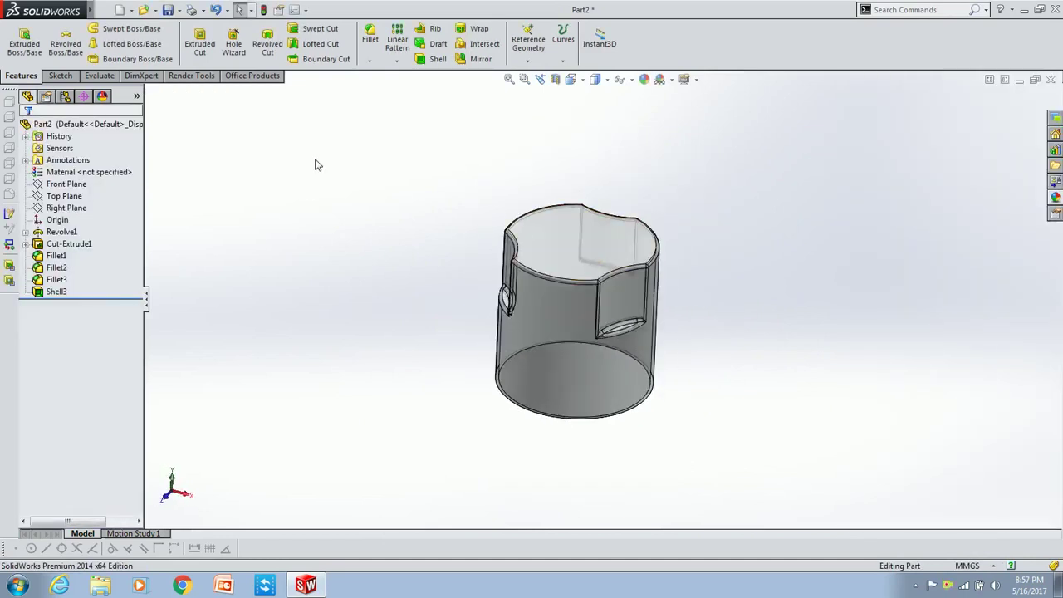
Save the part as 'Blender lid attachment'.
left_click(103, 9)
left_click(397, 238)
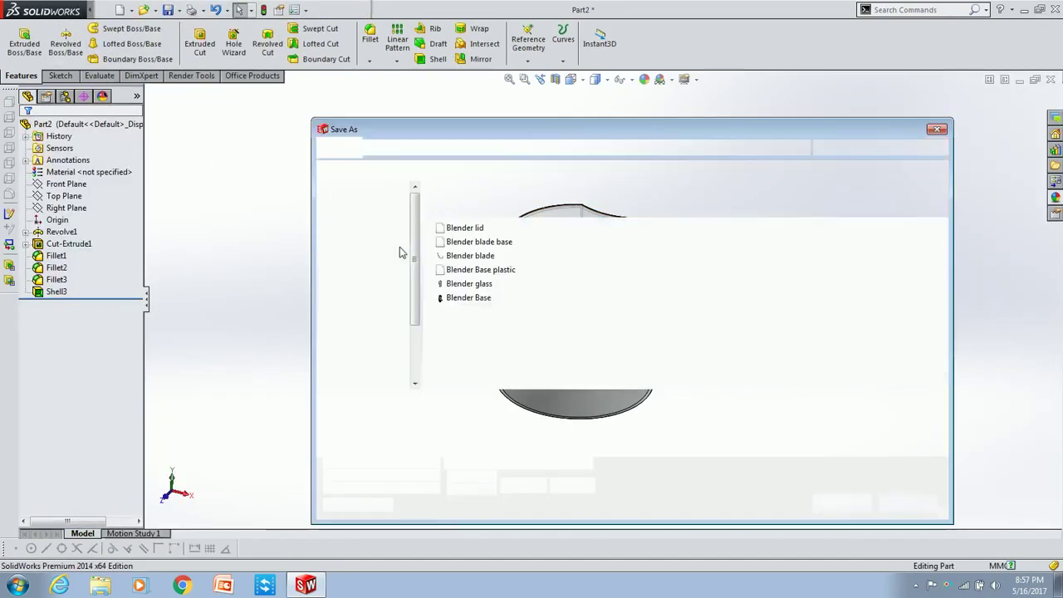
type("Blender li")
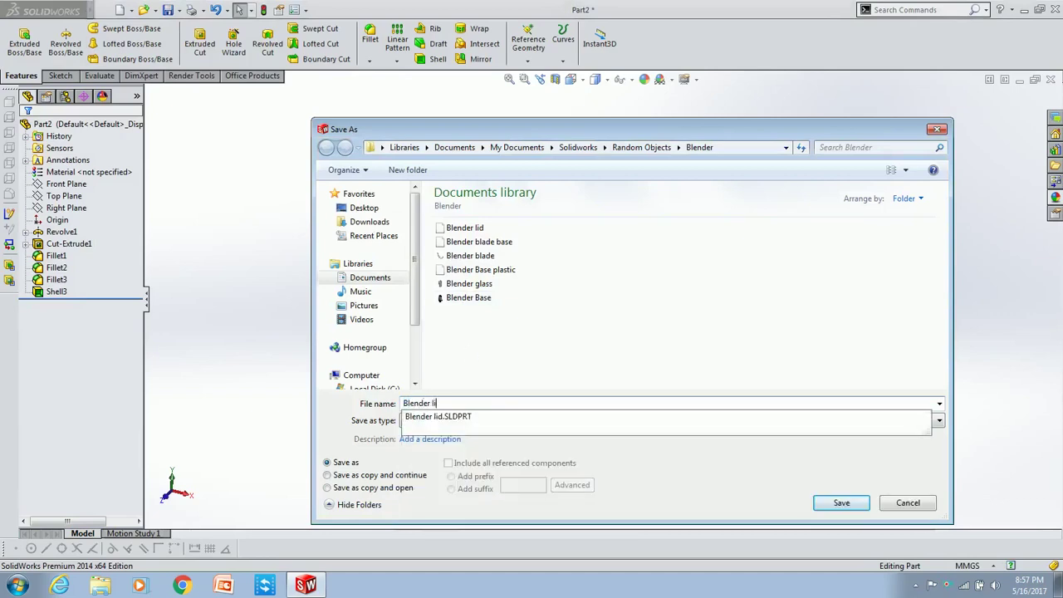
type("d a")
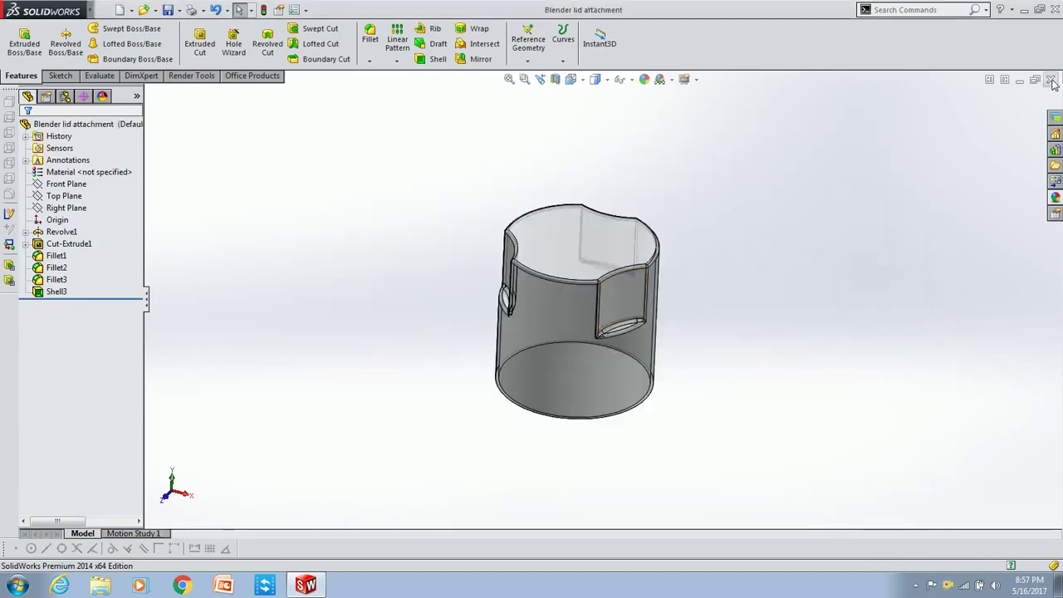
Close the part and open the Blender ASSEM assembly.
key("ctrl+w")
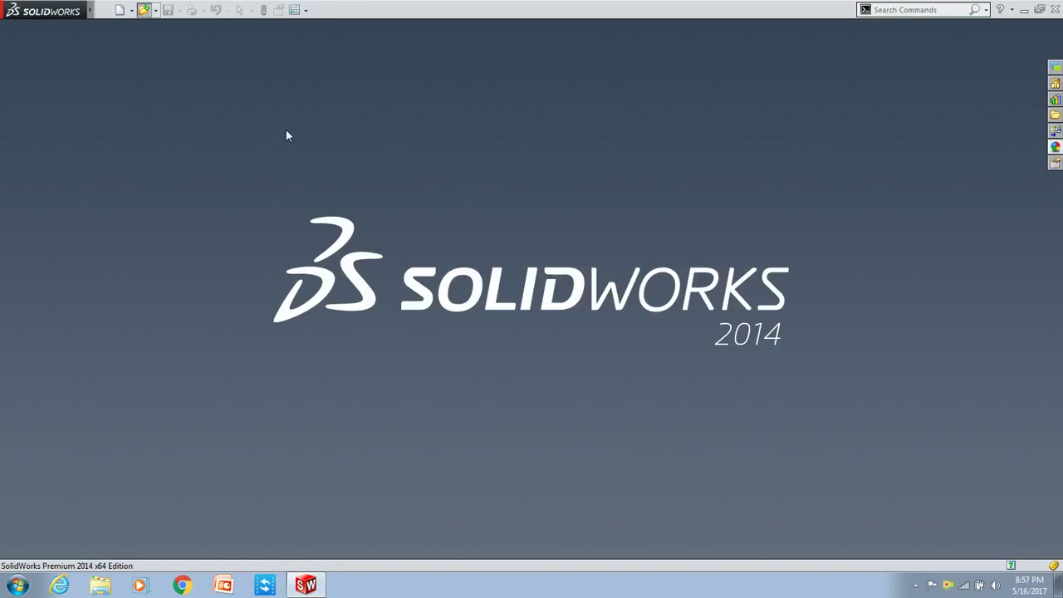
key("ctrl+o")
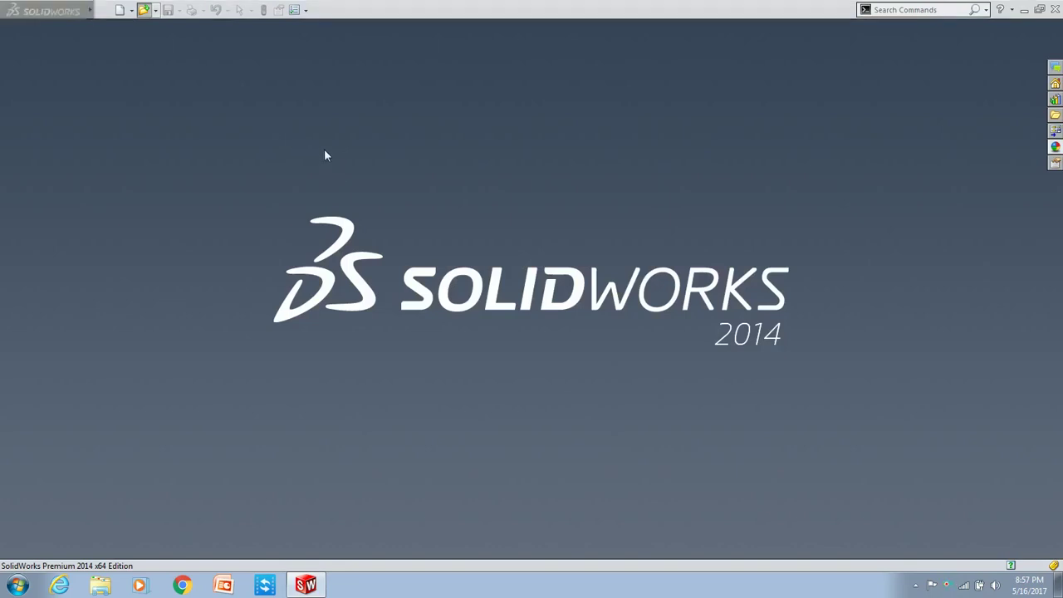
left_click(226, 139)
left_click(472, 408)
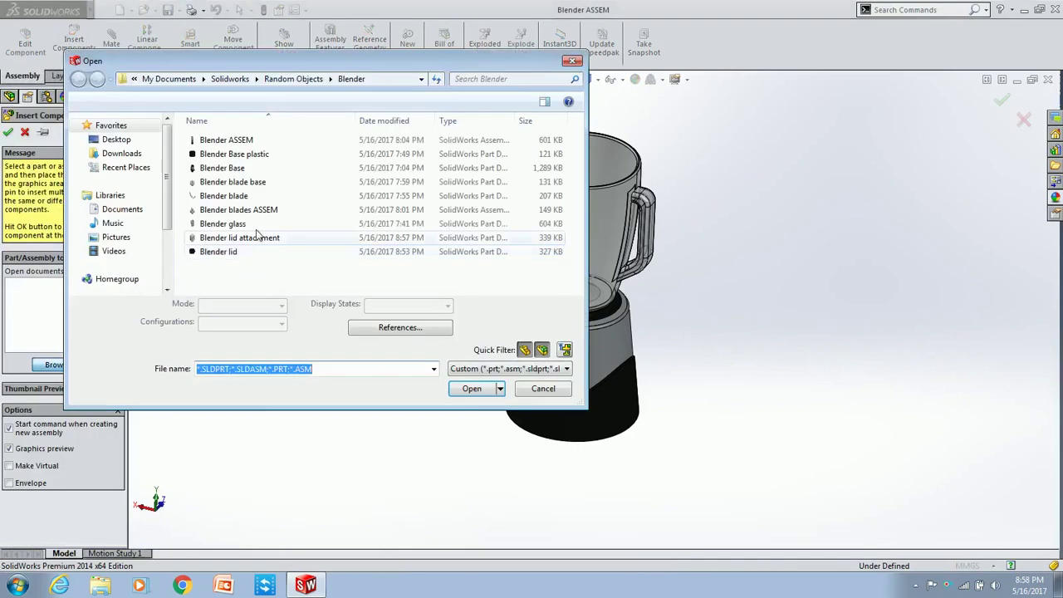
Insert the Blender lid beside the glass and choose Blender lid attachment to insert next.
left_click(246, 257)
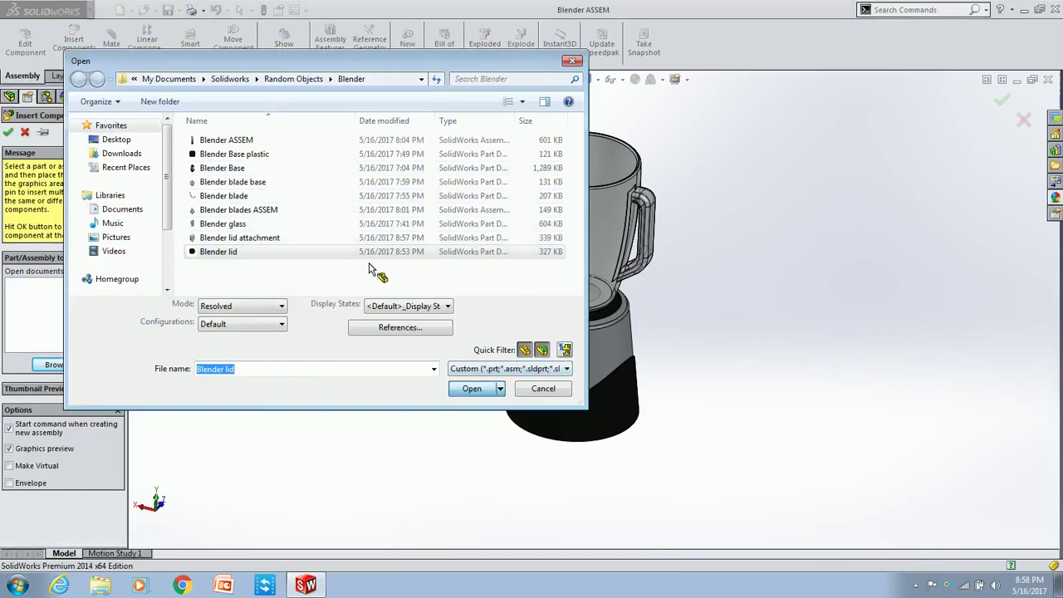
key("Return")
left_click(378, 265)
left_click(74, 42)
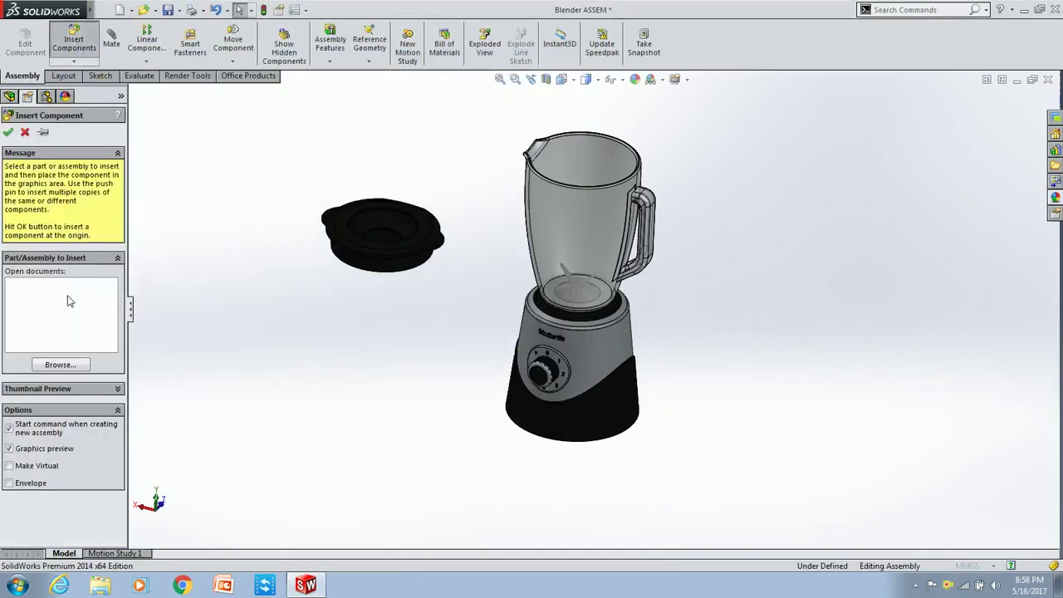
left_click(316, 238)
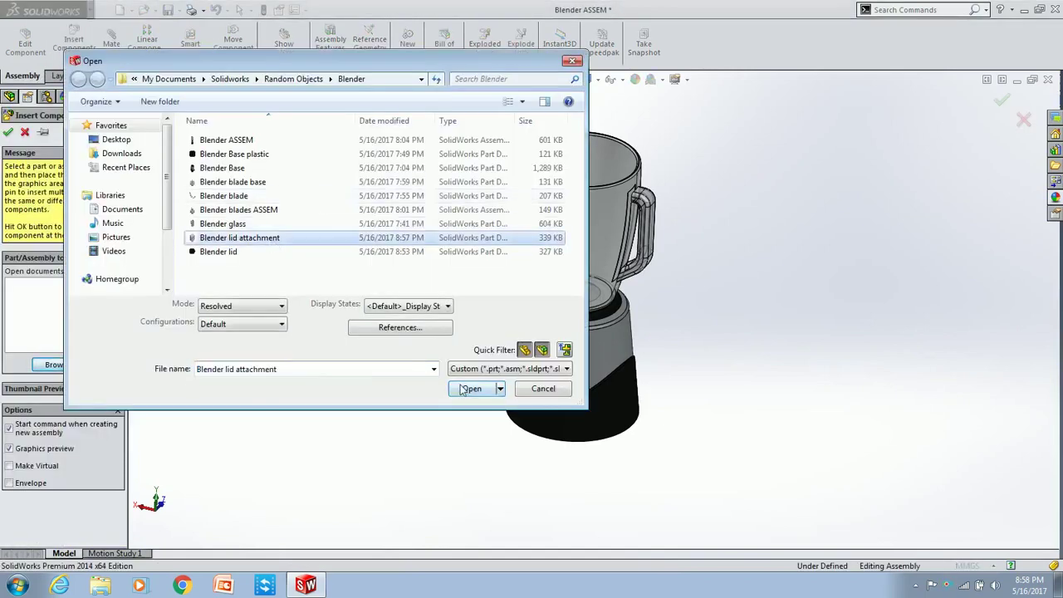
Place the lid attachment and mate it concentric with the lid's inner cylindrical face.
left_click(470, 389)
left_click(278, 253)
scroll(276, 273, "down", 3)
left_click(279, 272)
left_click(464, 254)
left_click(272, 253)
left_click(333, 209)
Add a coincident mate between the lid's rim face and the attachment's matching face.
scroll(484, 276, "down", 3)
middle_click_drag(484, 276, 410, 378)
scroll(410, 379, "down", 5)
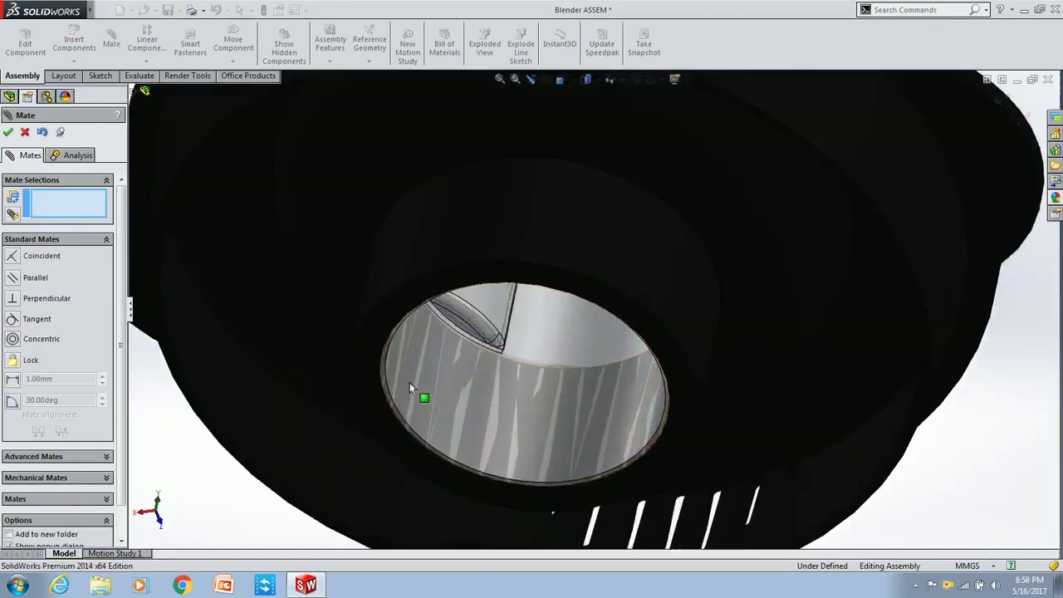
middle_click_drag(624, 382, 609, 273)
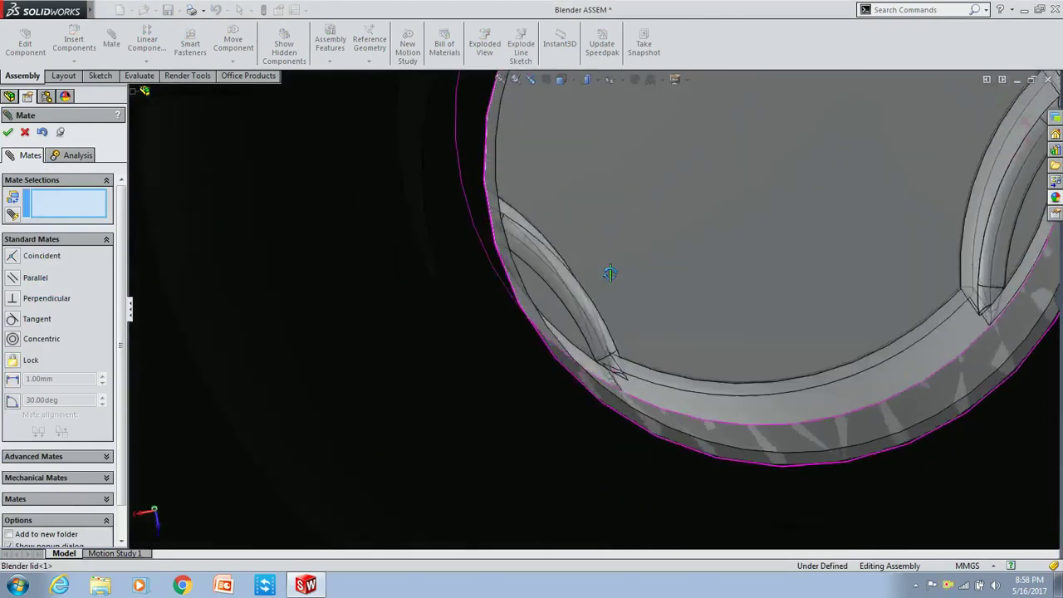
left_click(509, 285)
left_click(485, 288)
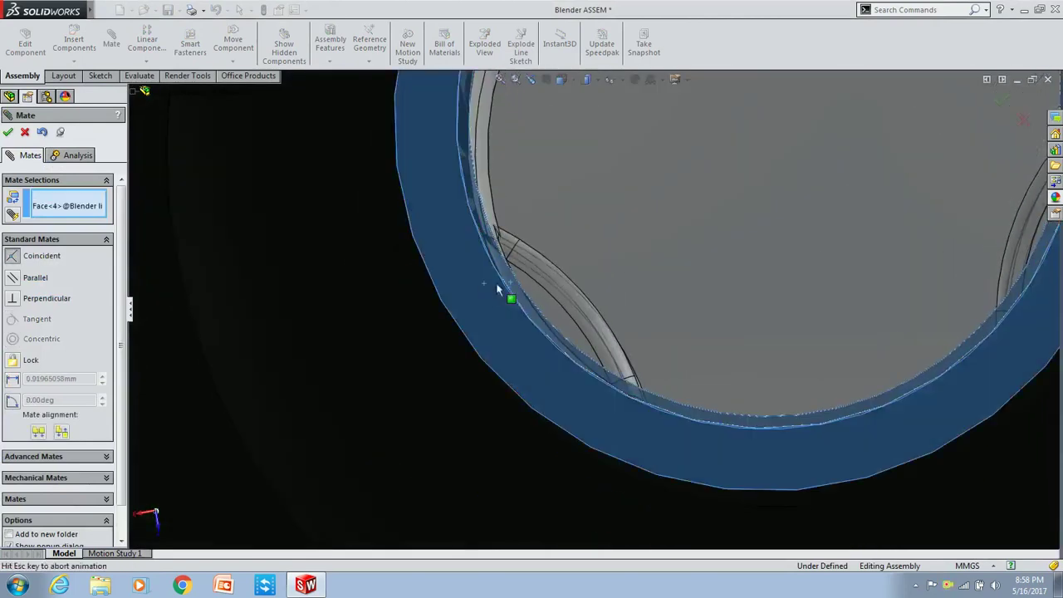
left_click(699, 233)
Mate the lid's bottom face onto the glass rim.
scroll(688, 237, "up", 5)
scroll(628, 186, "up", 3)
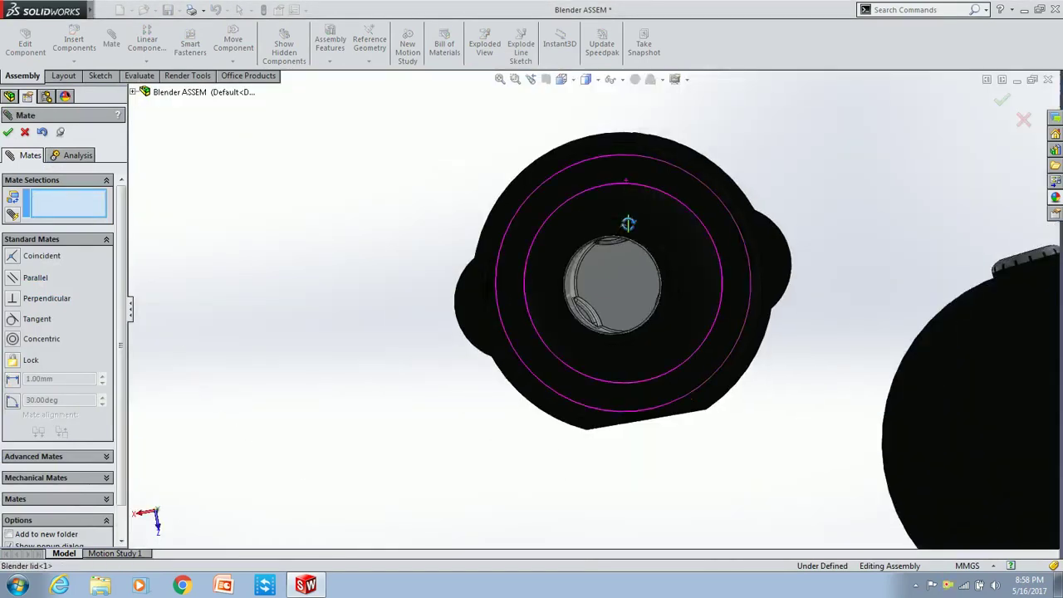
middle_click_drag(628, 185, 628, 550)
scroll(669, 257, "up", 3)
scroll(607, 228, "down", 5)
mouse_move(607, 228)
middle_mouse_down()
mouse_move(499, 399)
mouse_move(626, 354)
mouse_move(748, 290)
middle_mouse_up()
left_click(499, 399)
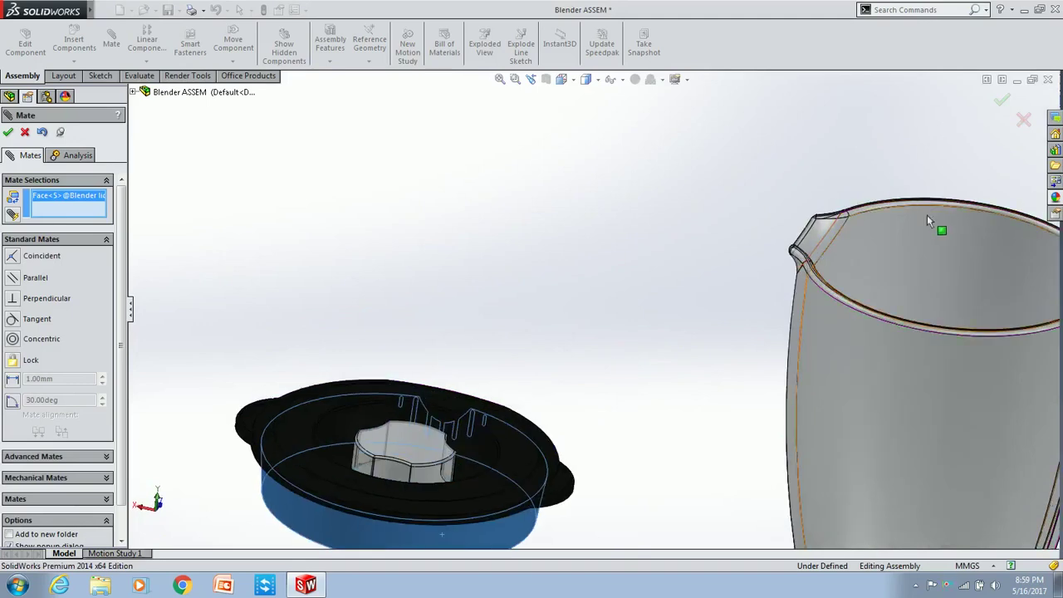
left_click(921, 206)
left_click(1038, 190)
Drag the lid off the glass, retry the lid-to-rim coincident mate, then cancel.
mouse_move(866, 237)
middle_mouse_down()
mouse_move(897, 196)
mouse_move(884, 85)
mouse_move(747, 287)
middle_mouse_up()
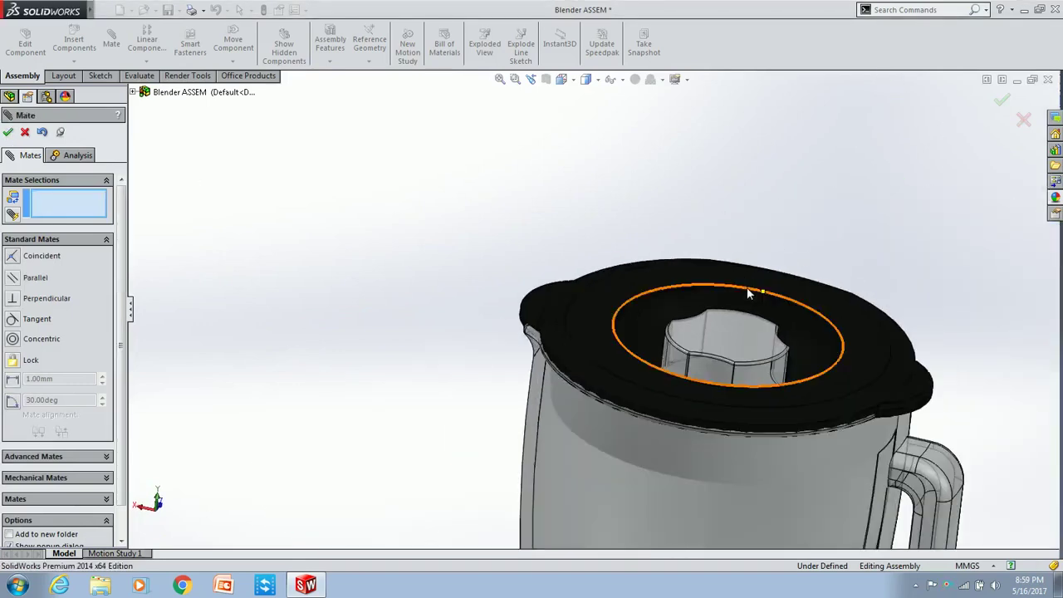
mouse_move(847, 366)
middle_mouse_down()
mouse_move(858, 316)
mouse_move(905, 291)
mouse_move(486, 291)
middle_mouse_up()
left_click_drag(487, 292, 396, 161)
middle_click_drag(396, 161, 443, 505)
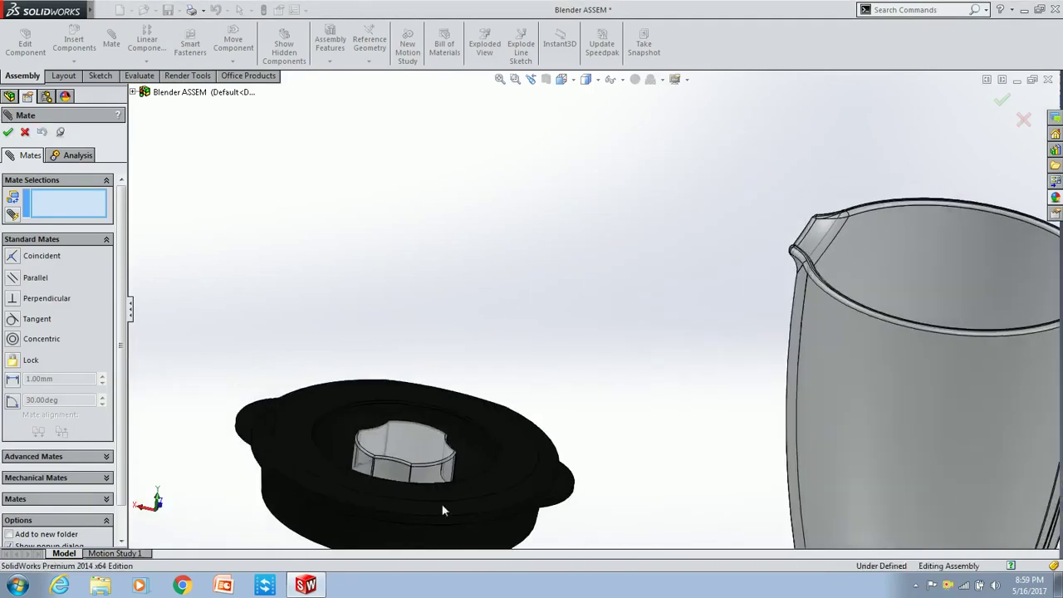
left_click(432, 515)
left_click(905, 214)
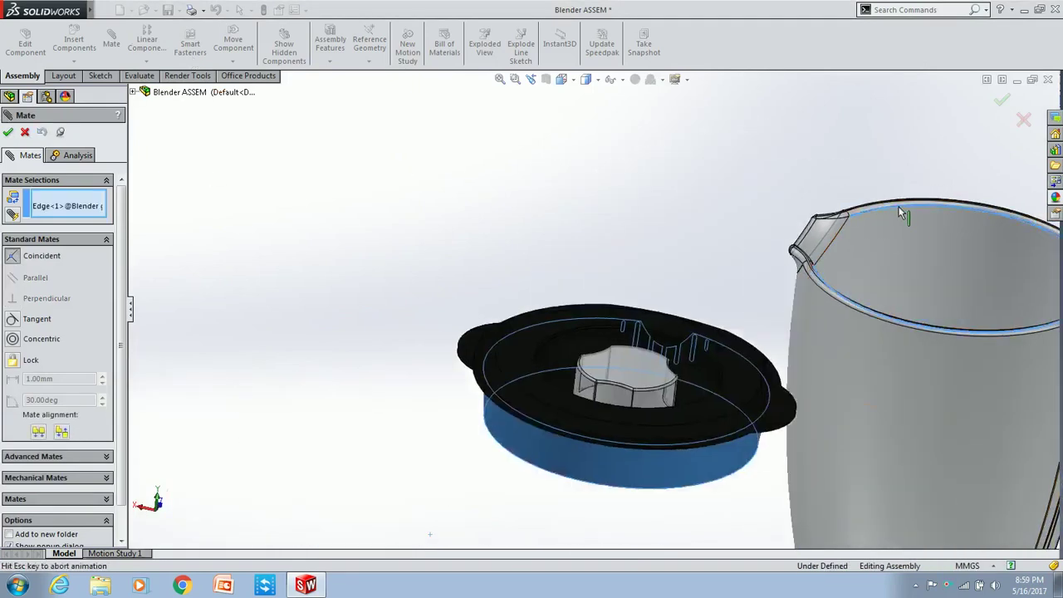
left_click(8, 132)
middle_click_drag(955, 249, 987, 296)
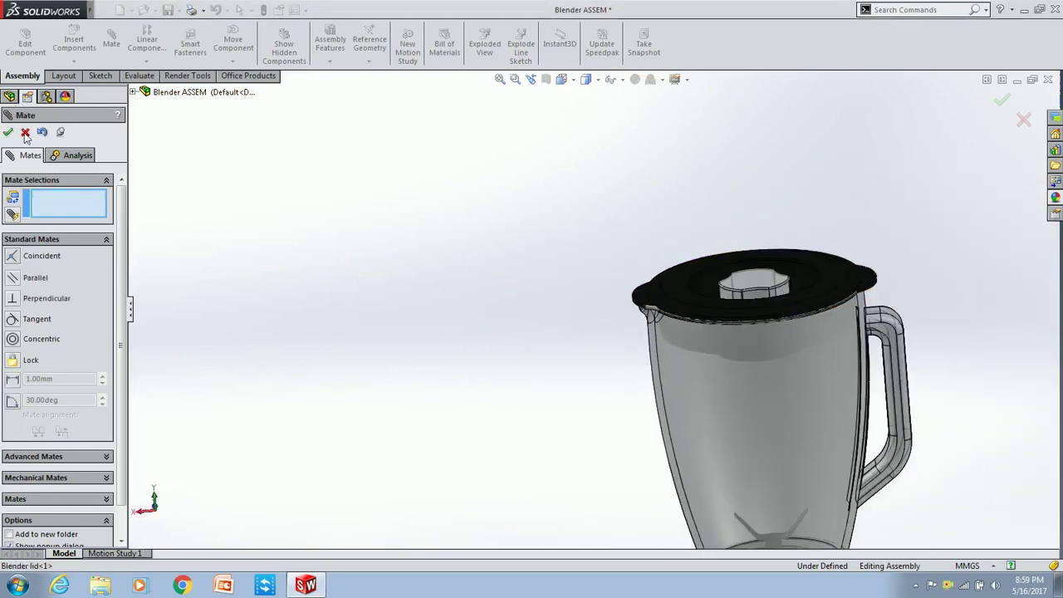
key("Escape")
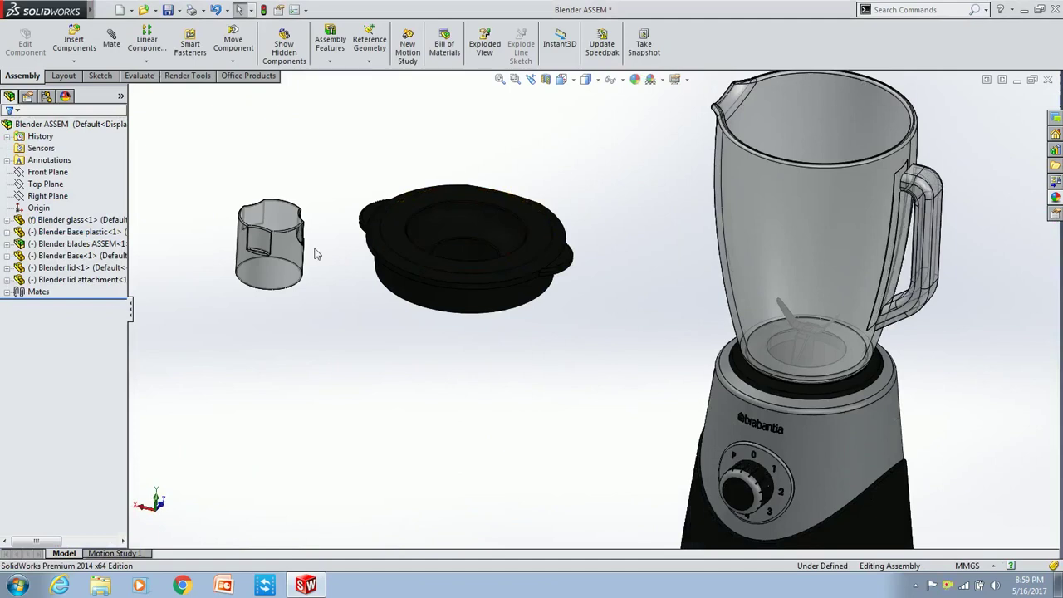
Mate the attachment's bottom circular edge to the lid's inner ring face.
scroll(313, 261, "down", 3)
middle_click_drag(284, 185, 363, 136)
scroll(291, 415, "down", 3)
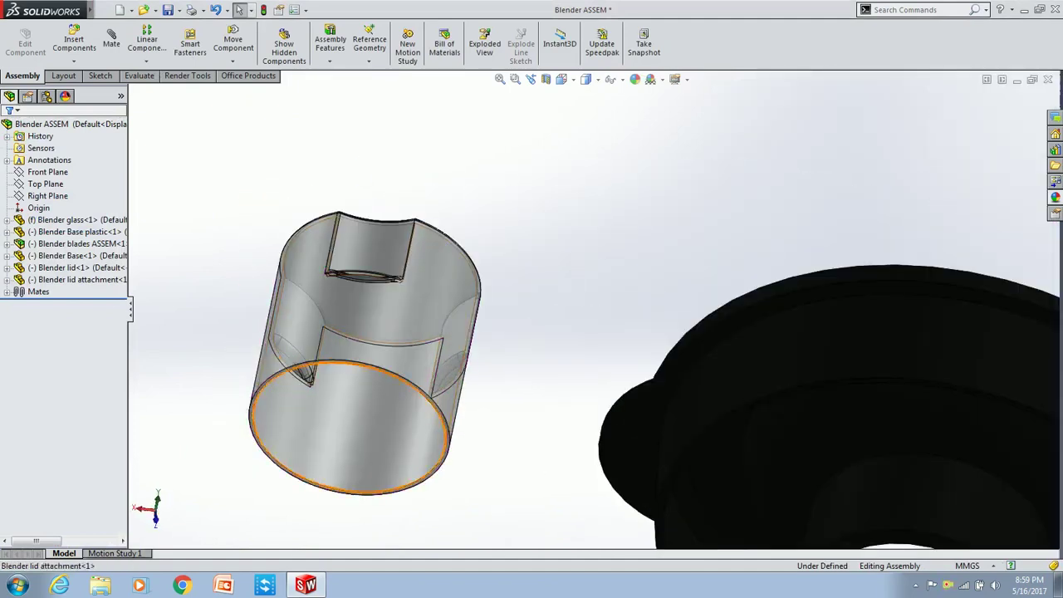
scroll(340, 392, "down", 2)
scroll(340, 385, "down", 2)
left_click(324, 372)
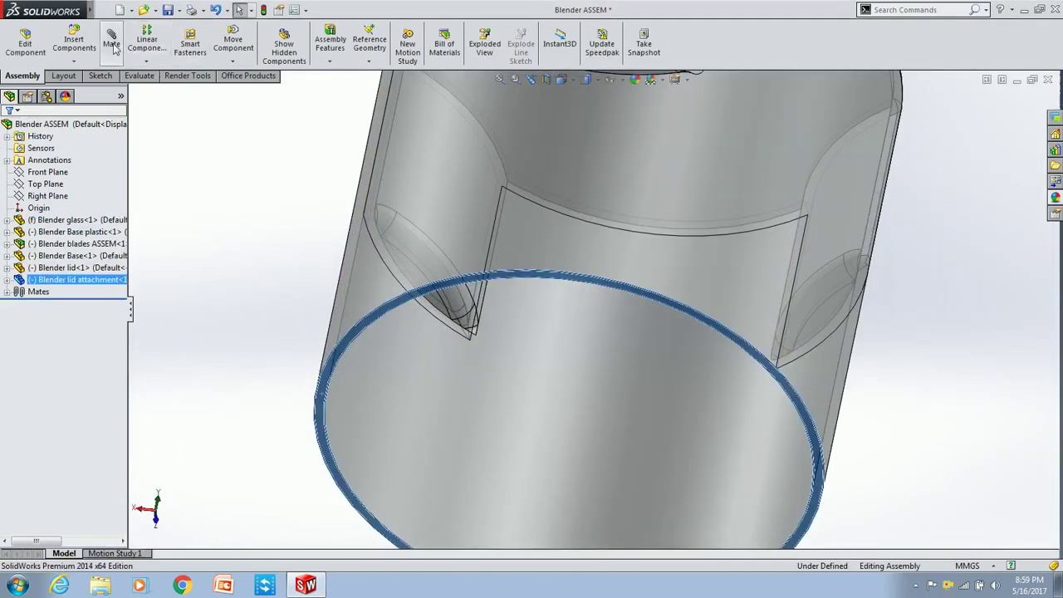
scroll(767, 402, "up", 3)
scroll(890, 462, "down", 3)
left_click(880, 461)
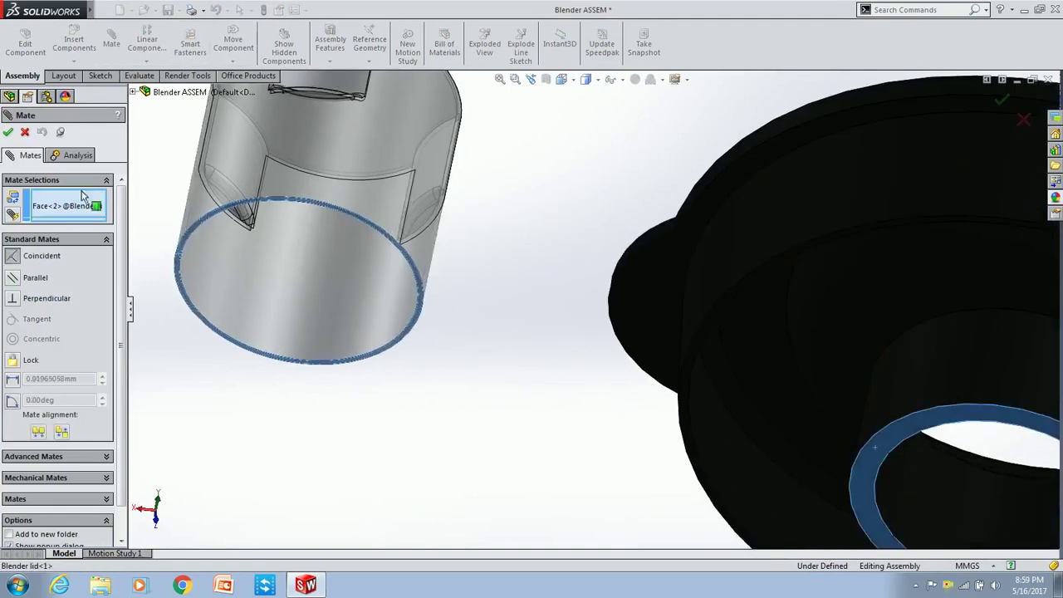
left_click(9, 132)
Make the attachment's cylindrical face concentric with the lid's centre opening.
left_click(438, 233)
left_click(955, 500)
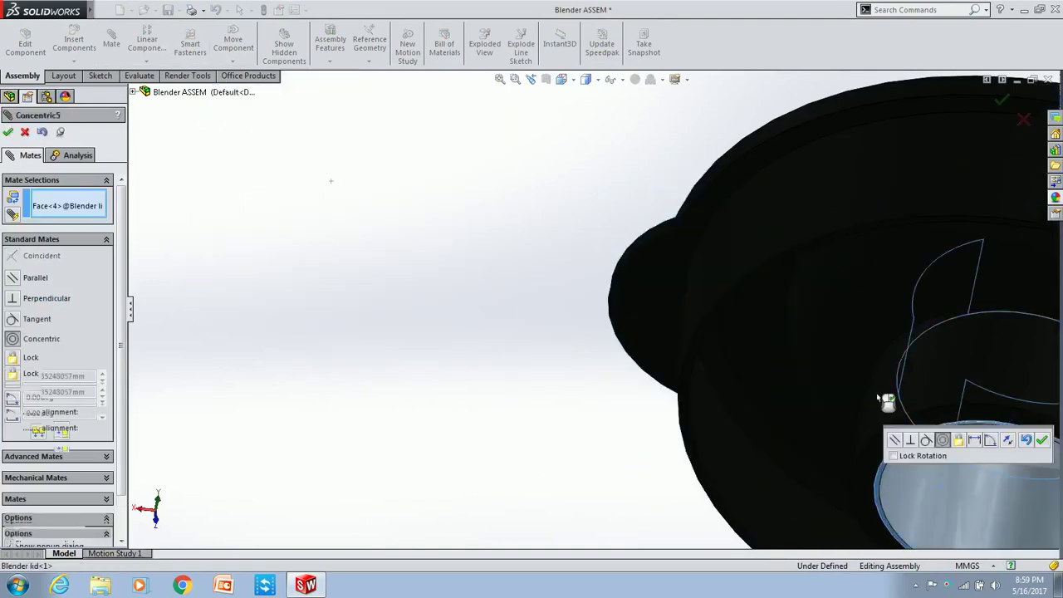
scroll(504, 266, "up", 3)
left_click(8, 133)
left_click(9, 132)
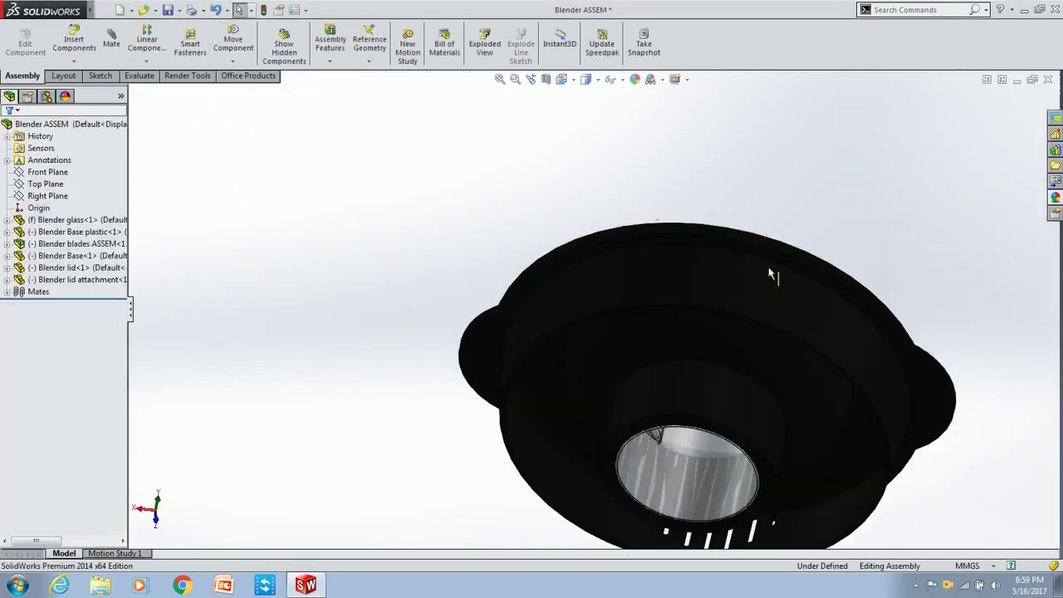
scroll(747, 266, "down", 3)
left_click(759, 268)
scroll(860, 218, "up", 2)
scroll(847, 266, "up", 2)
middle_click_drag(833, 317, 752, 239)
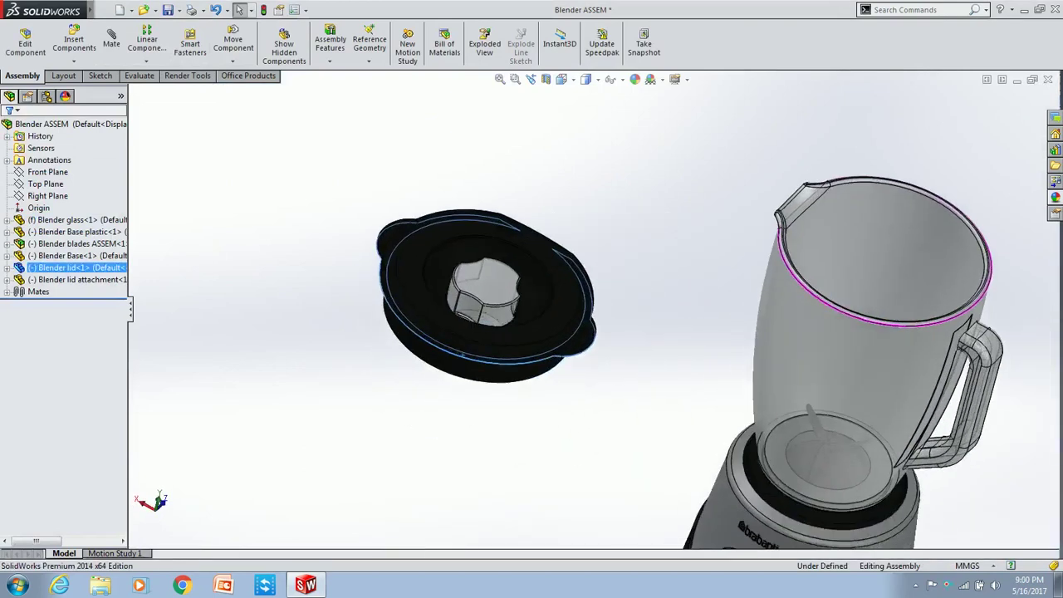
Create a mate between the glass jar's rim edge and a surface on the underside of the lid.
scroll(752, 239, "down", 5)
scroll(697, 299, "down", 3)
left_click(636, 369)
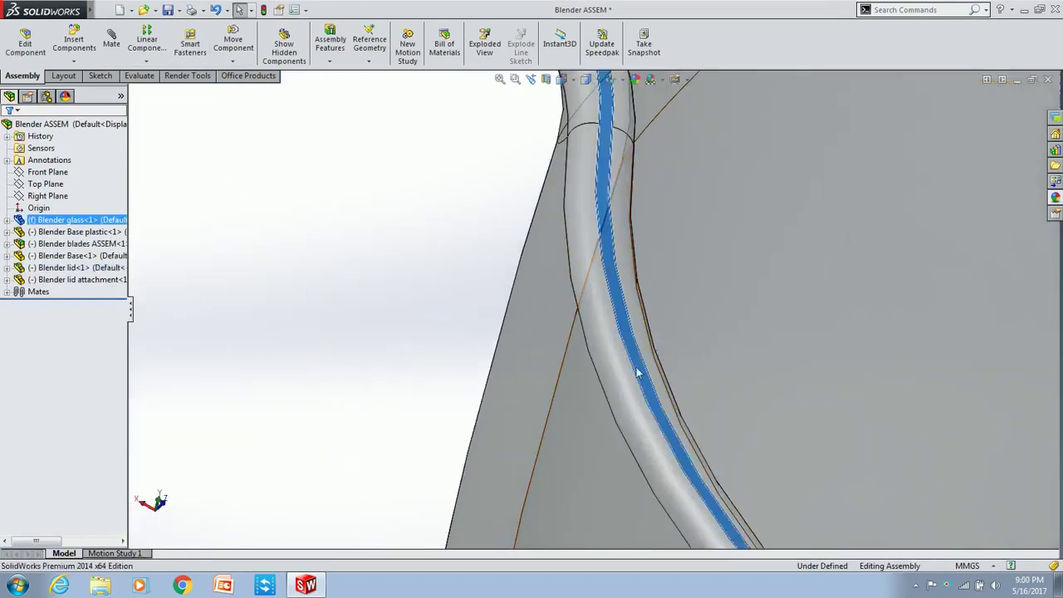
scroll(423, 231, "up", 3)
scroll(466, 287, "up", 3)
scroll(466, 290, "down", 3)
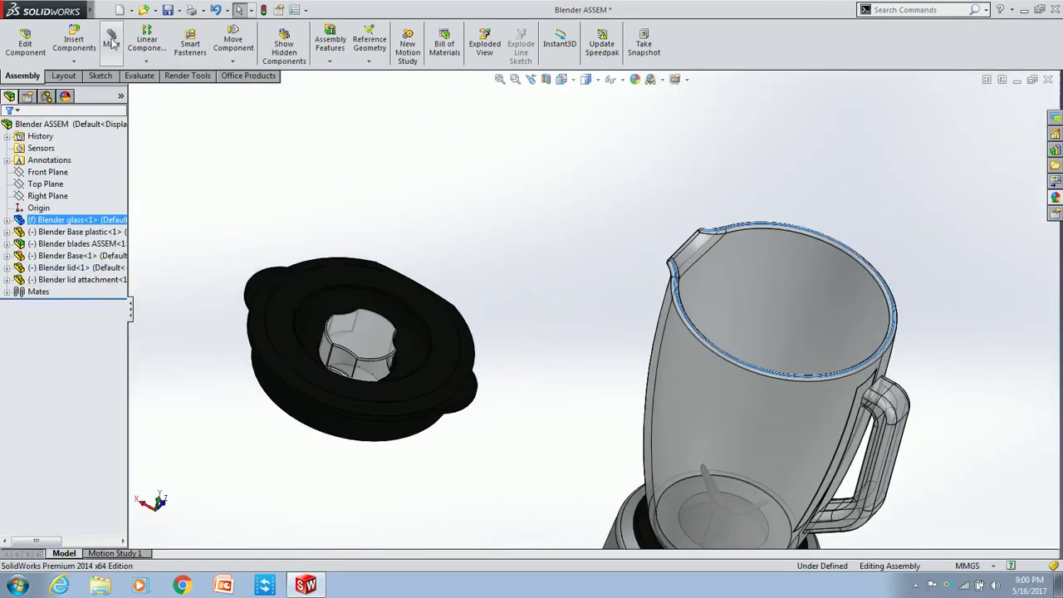
scroll(355, 351, "up", 1)
mouse_move(355, 351)
middle_mouse_down()
mouse_move(416, 159)
mouse_move(383, 239)
middle_mouse_up()
left_click(384, 239)
left_click(268, 192)
Try mating the lid's inner rim face to the glass rim, cancelling both over-defined attempts.
middle_click_drag(582, 195, 613, 305)
left_click(656, 211)
scroll(830, 263, "down", 3)
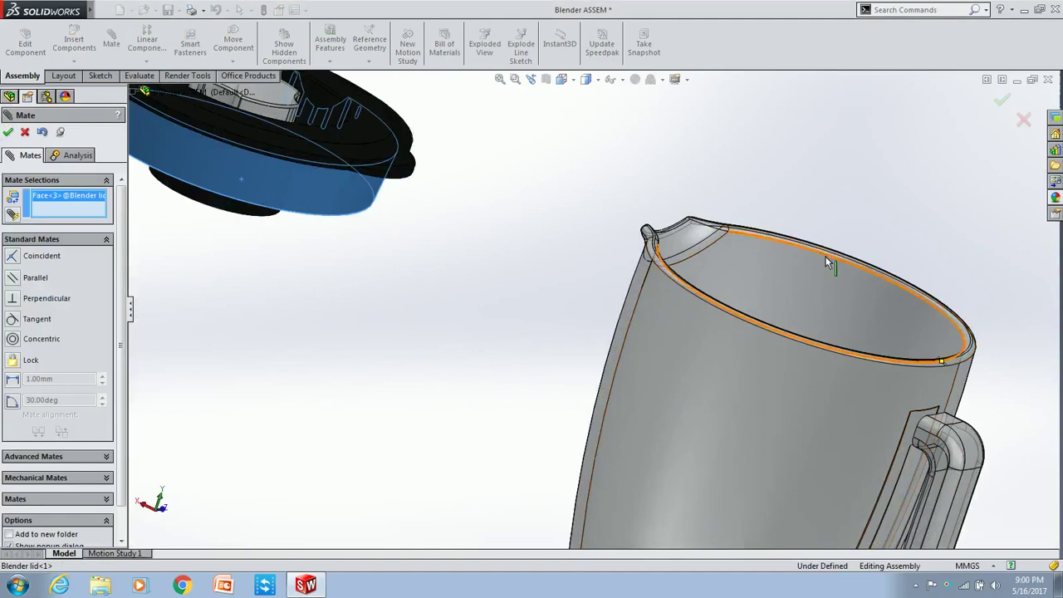
left_click(826, 256)
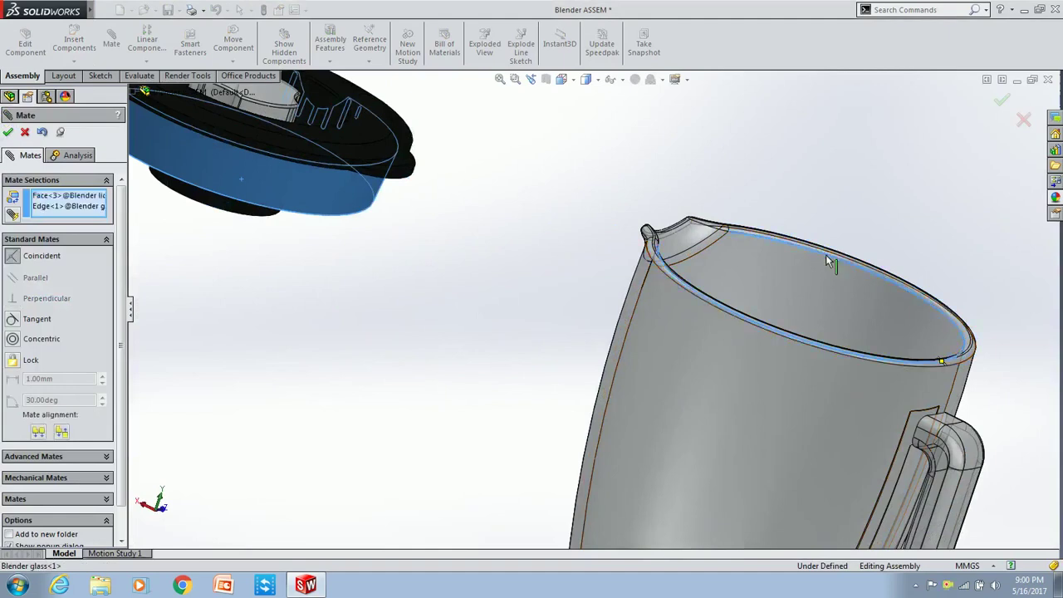
left_click(25, 133)
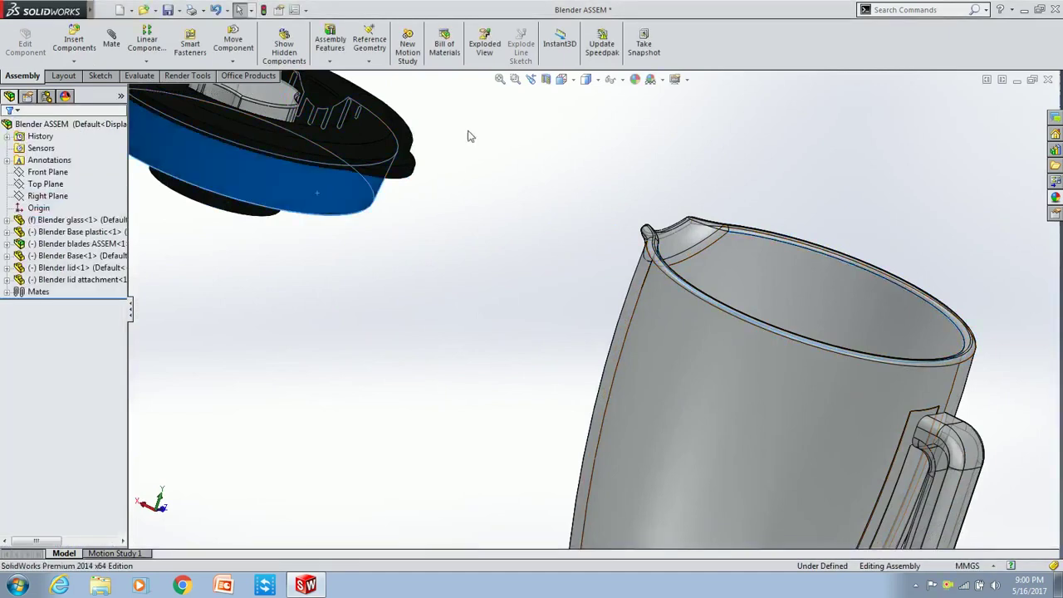
left_click(111, 42)
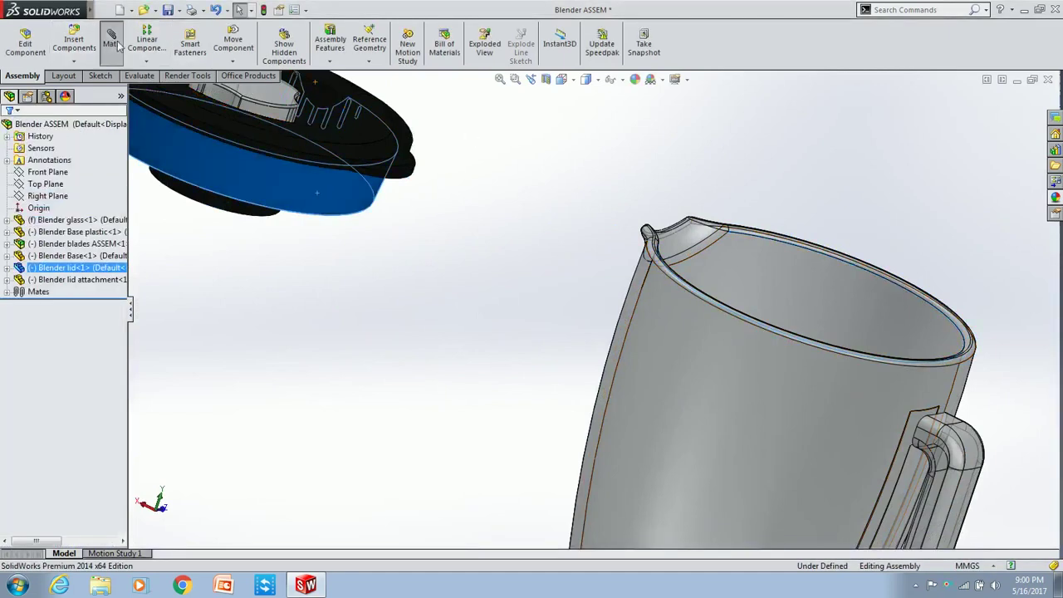
left_click(752, 327)
left_click(25, 133)
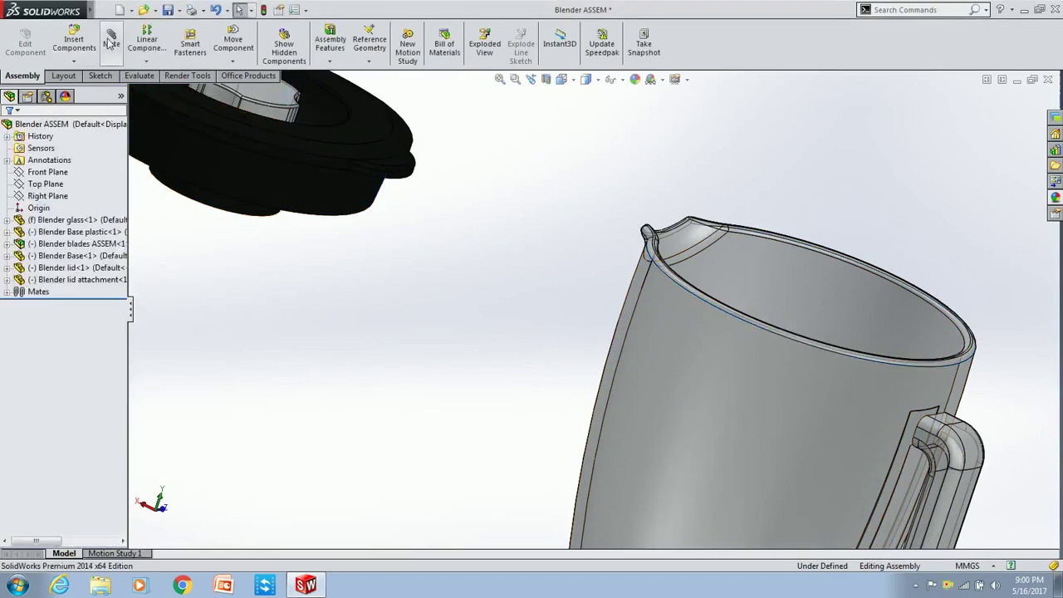
Try a tangent mate to the jar's outer face, then undo it and close the mate setup.
left_click(300, 169)
left_click(709, 312)
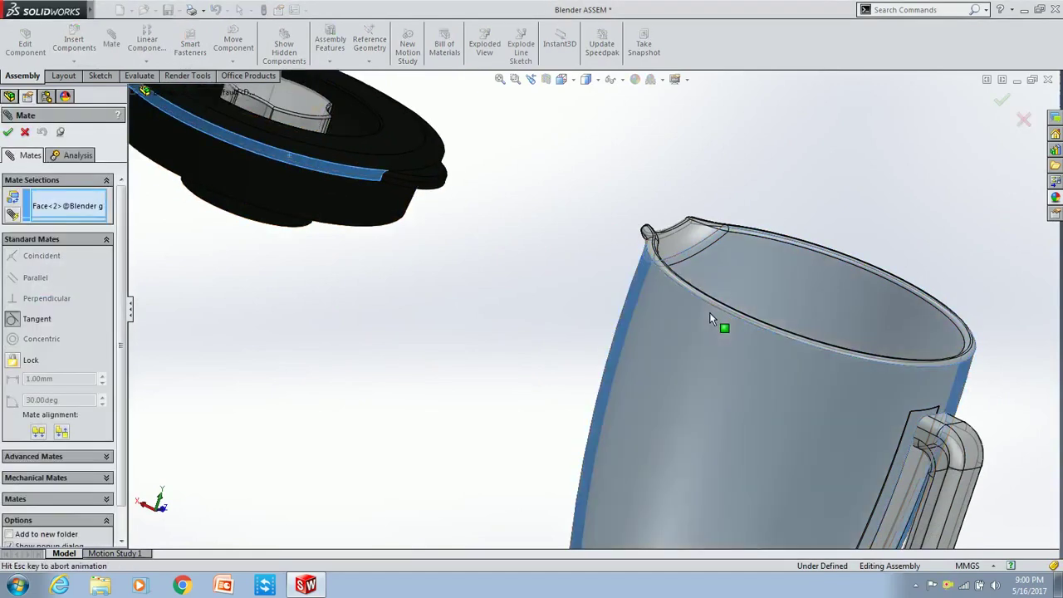
key("ctrl+z")
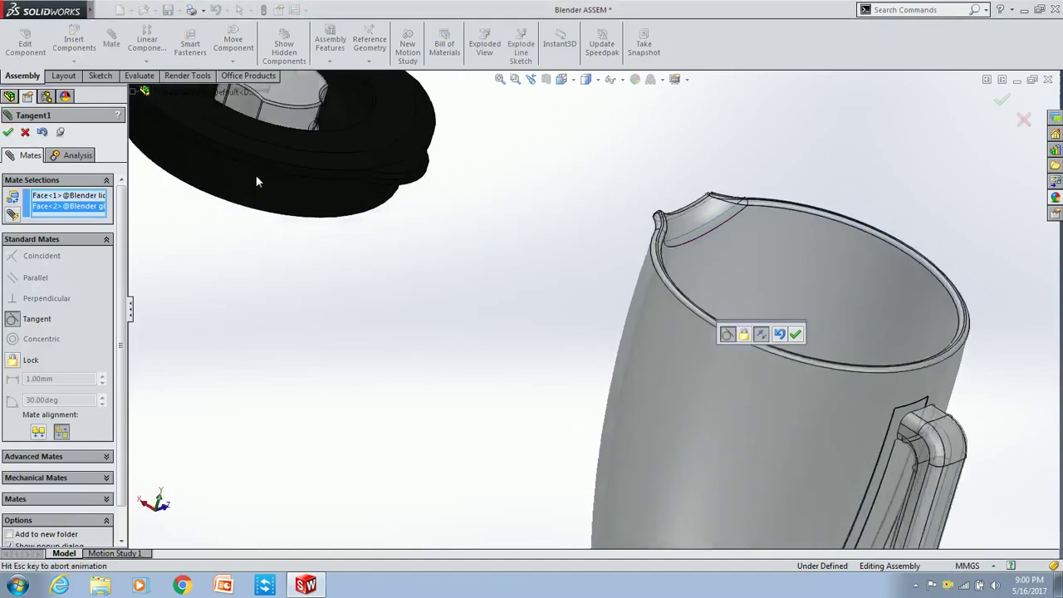
key("Escape")
Fit the assembly in Top view and drag the lid and attachment over the jar.
key("f")
left_click(586, 79)
left_click(592, 123)
left_click_drag(747, 220, 444, 372)
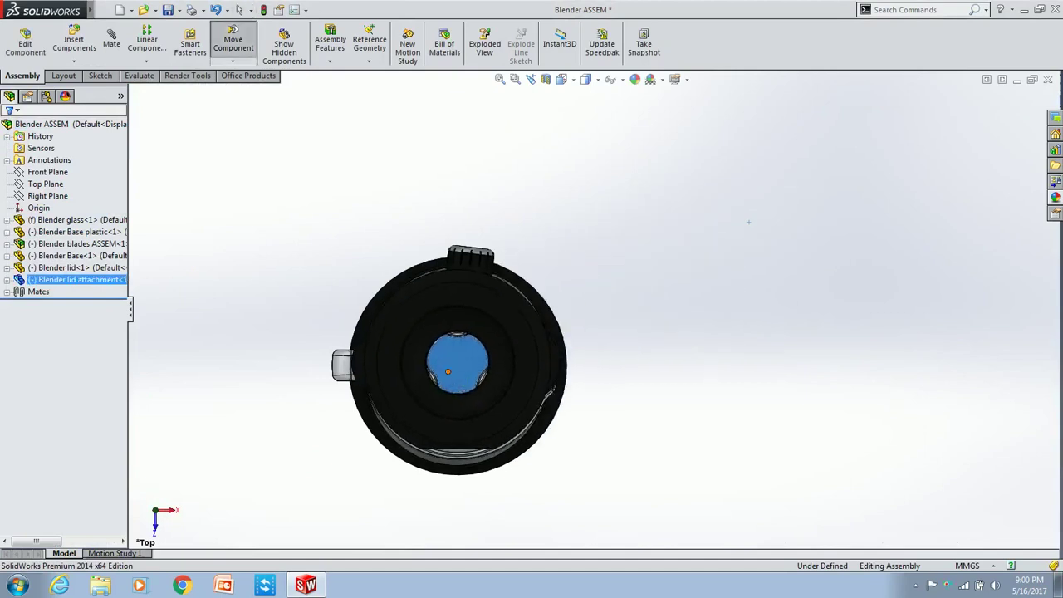
Nudge the lid ring slightly right, then left and down, until it is centred on the jar.
scroll(419, 394, "down", 5)
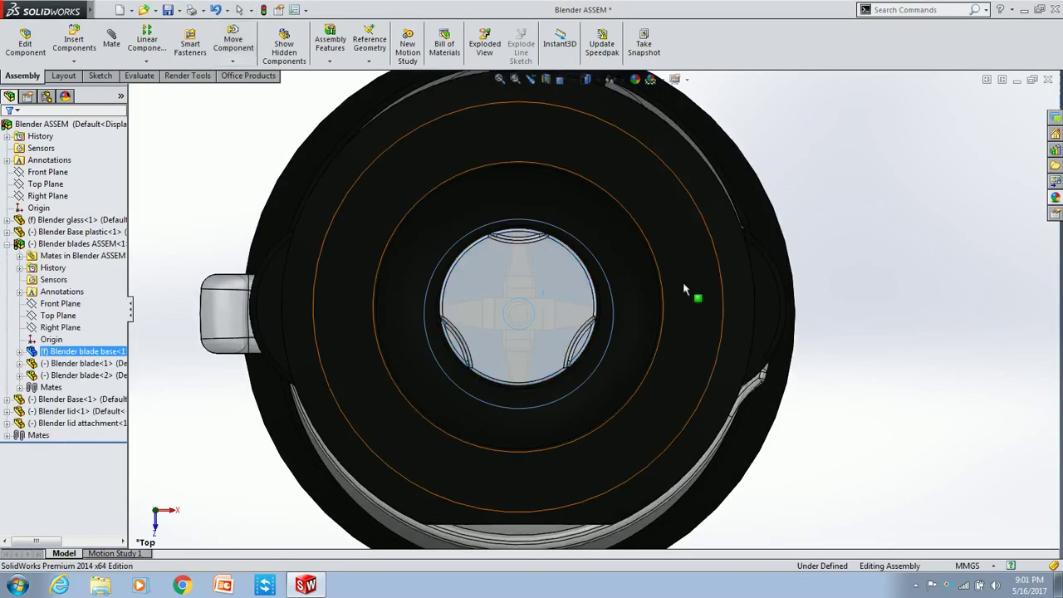
left_click(688, 305)
left_click_drag(685, 300, 691, 300)
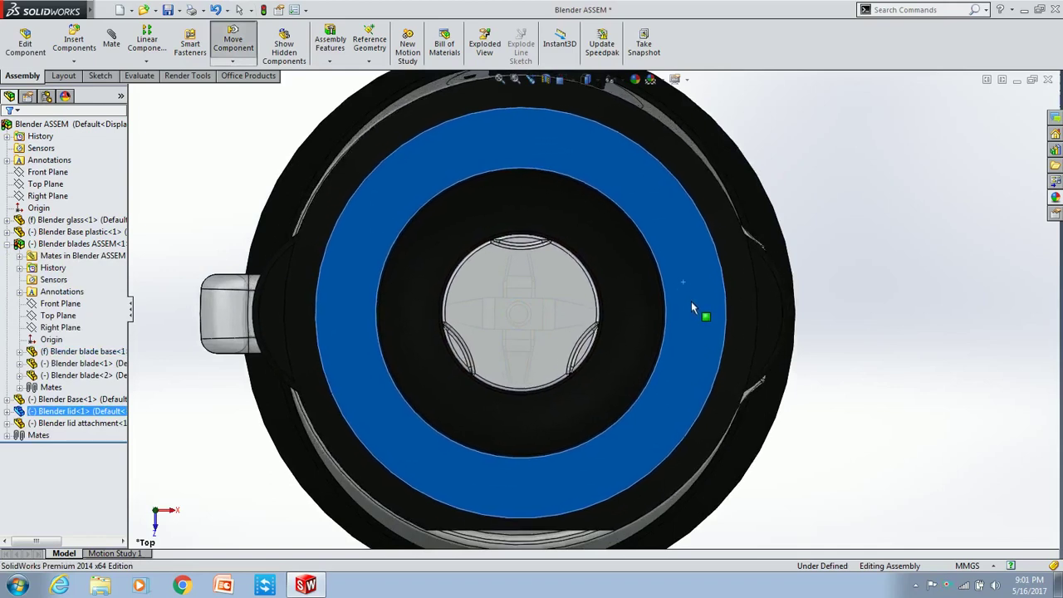
left_click_drag(691, 302, 689, 301)
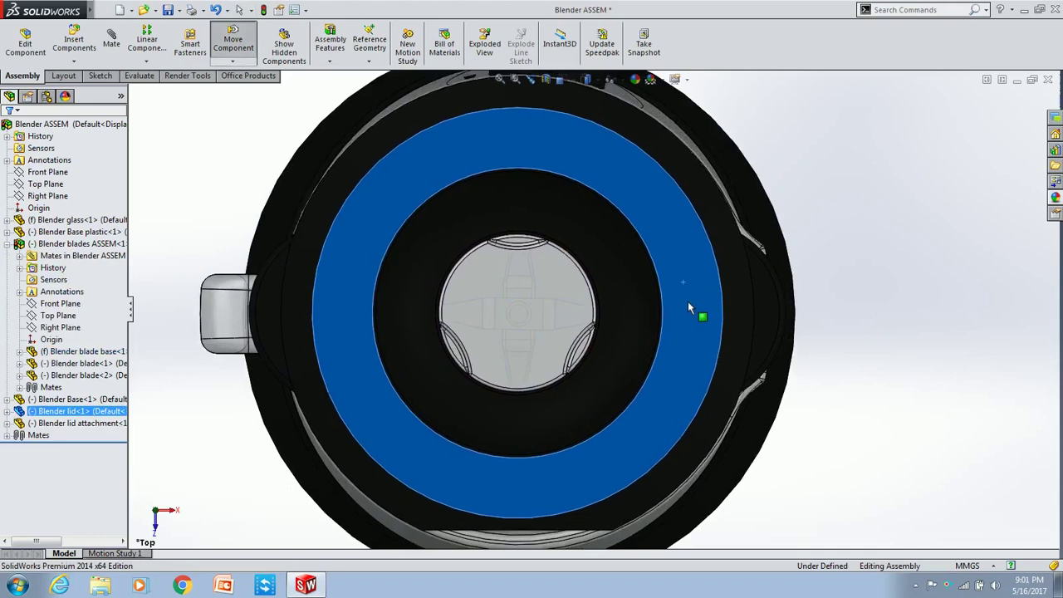
key("Escape")
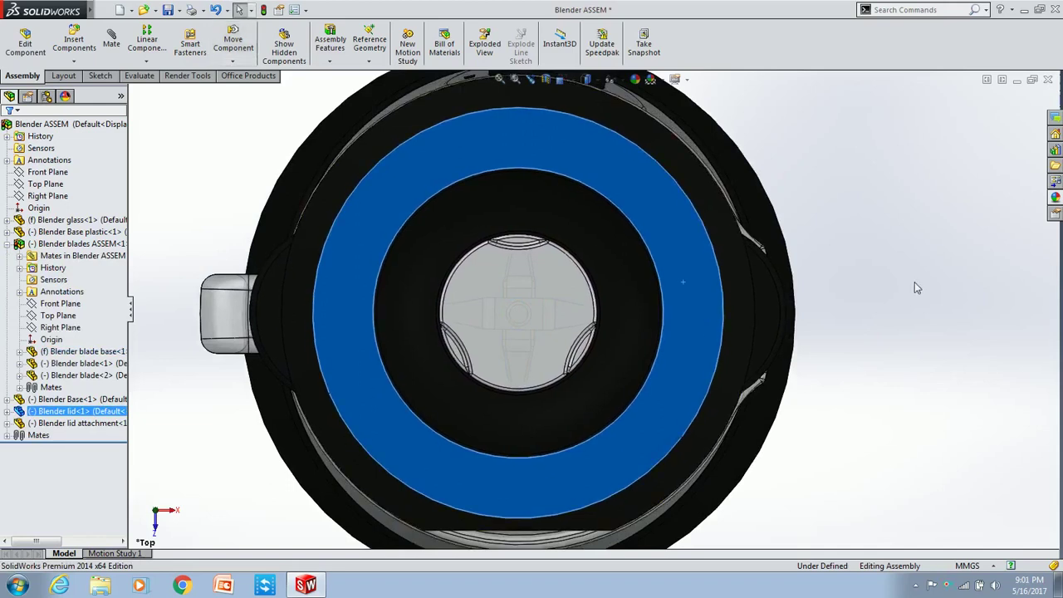
Orbit to a tilted 3D view of the blender and save the assembly.
mouse_move(842, 178)
middle_mouse_down()
mouse_move(809, 436)
mouse_move(650, 216)
mouse_move(537, 135)
mouse_move(579, 103)
mouse_move(572, 183)
middle_mouse_up()
scroll(563, 310, "up", 3)
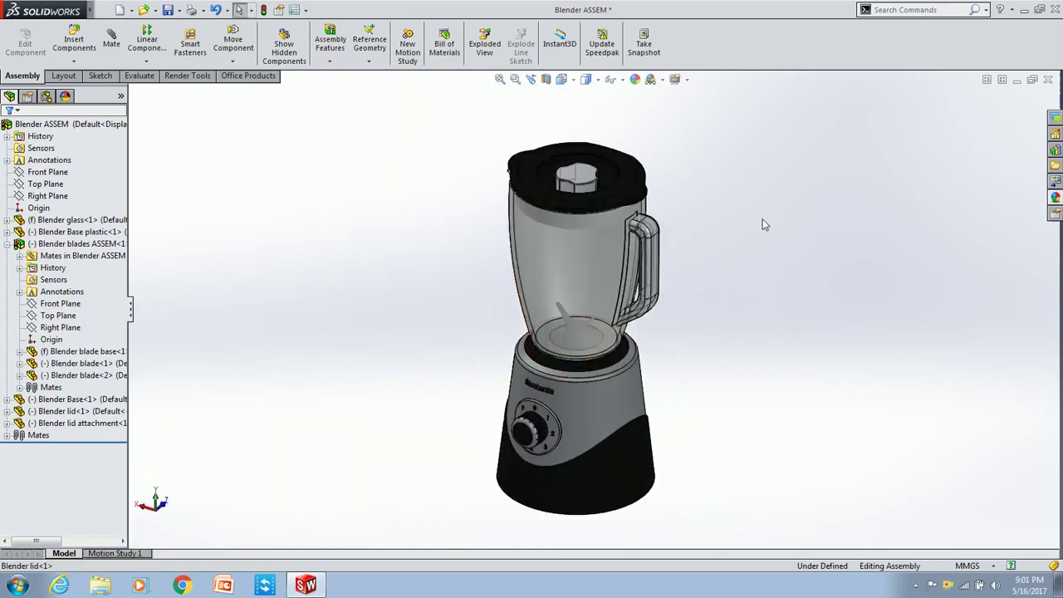
key("ctrl+s")
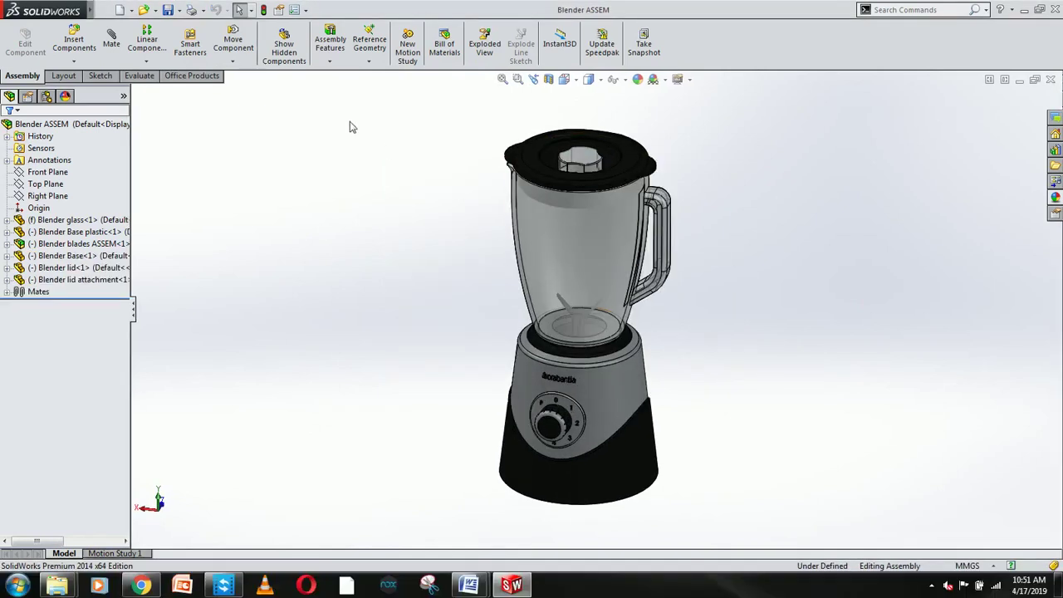
Bring up the Render Tools commands and turn on the Integrated Preview.
left_click(170, 76)
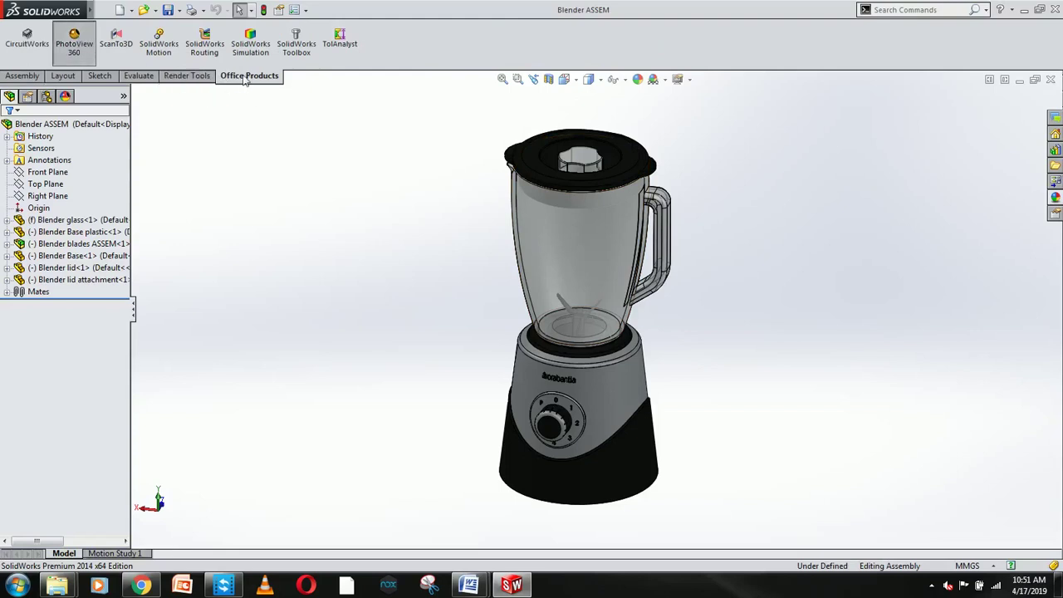
left_click(188, 76)
left_click(219, 46)
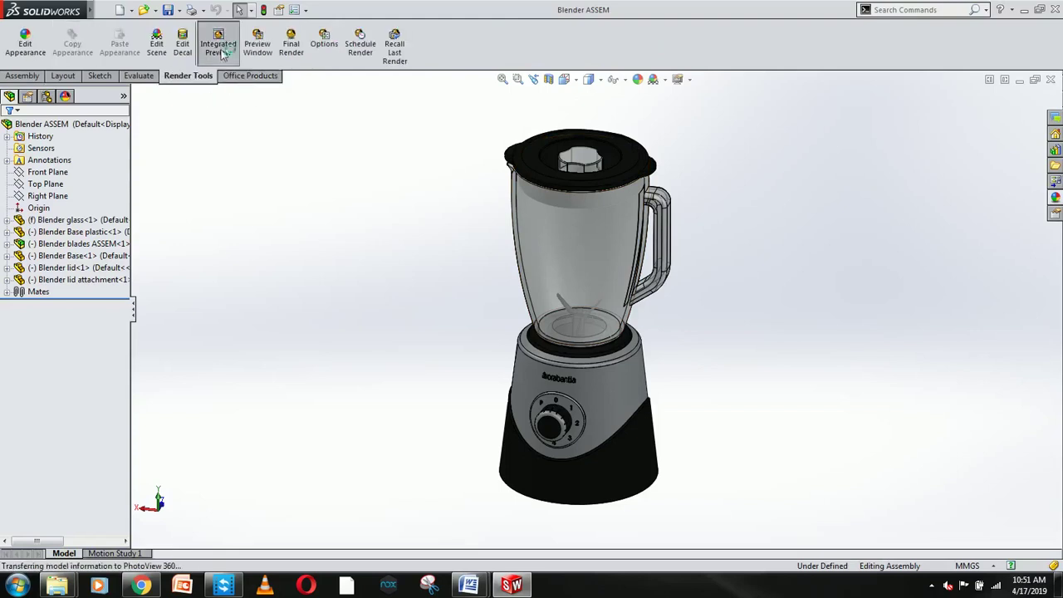